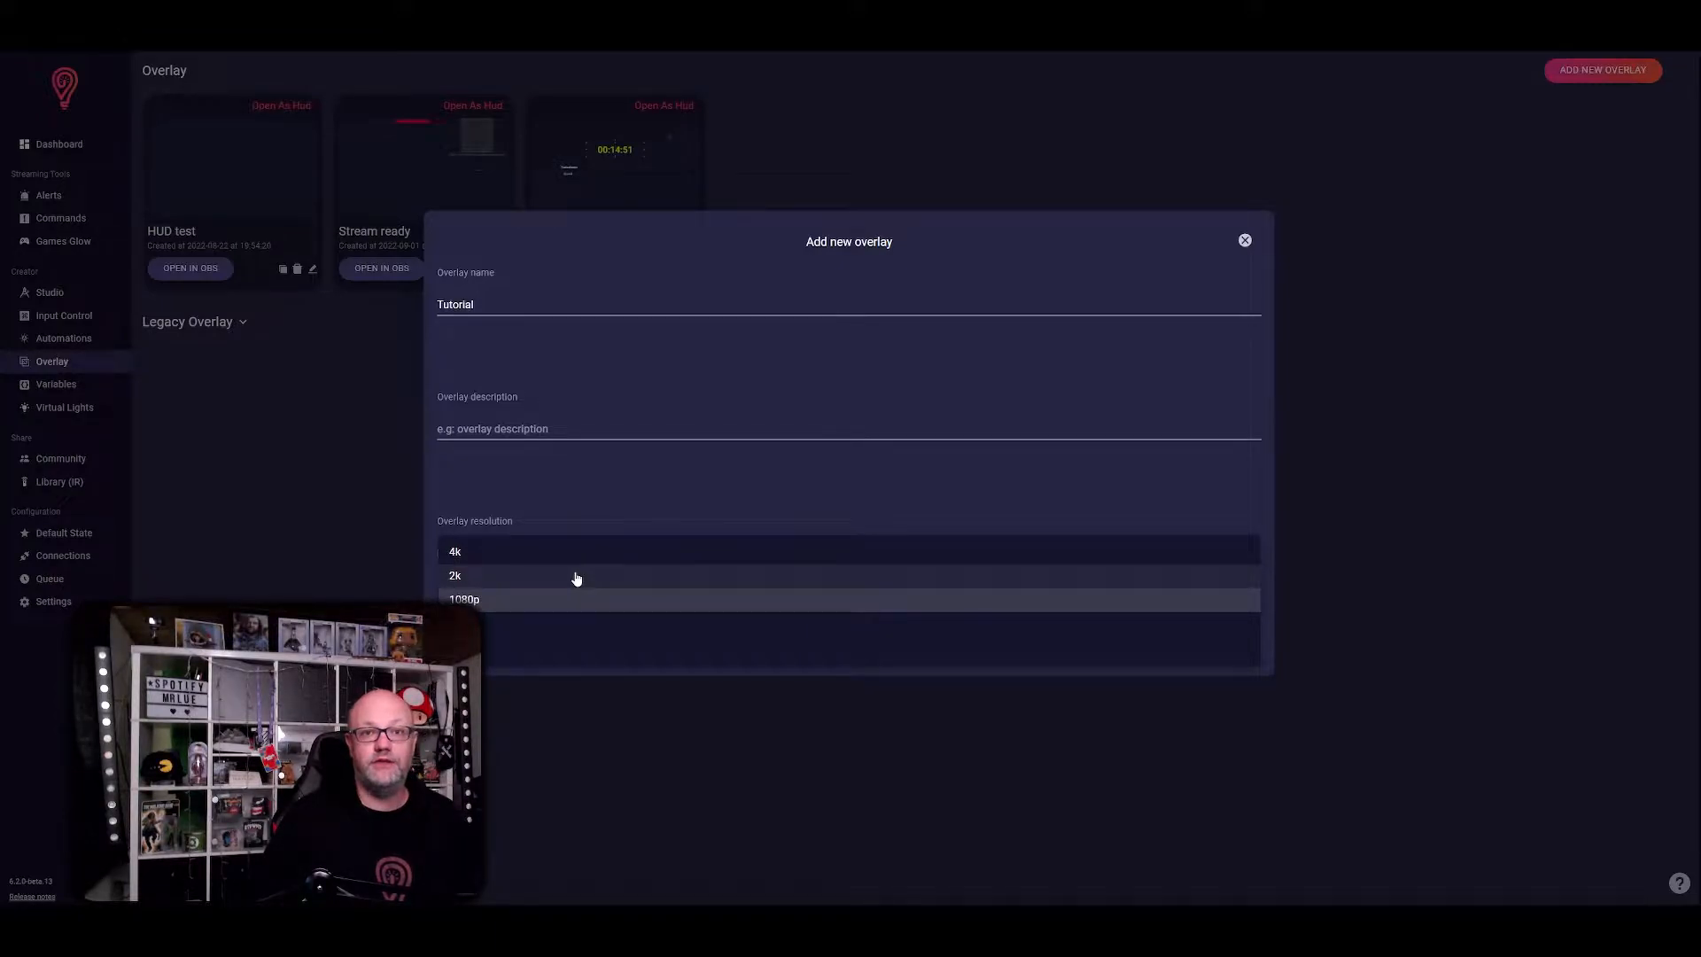
- Set the resolution of the new Tutorial overlay to 2k and create the overlay
{"action": "left_click", "coordinate": [576, 577]}
{"action": "left_click", "coordinate": [884, 650]}
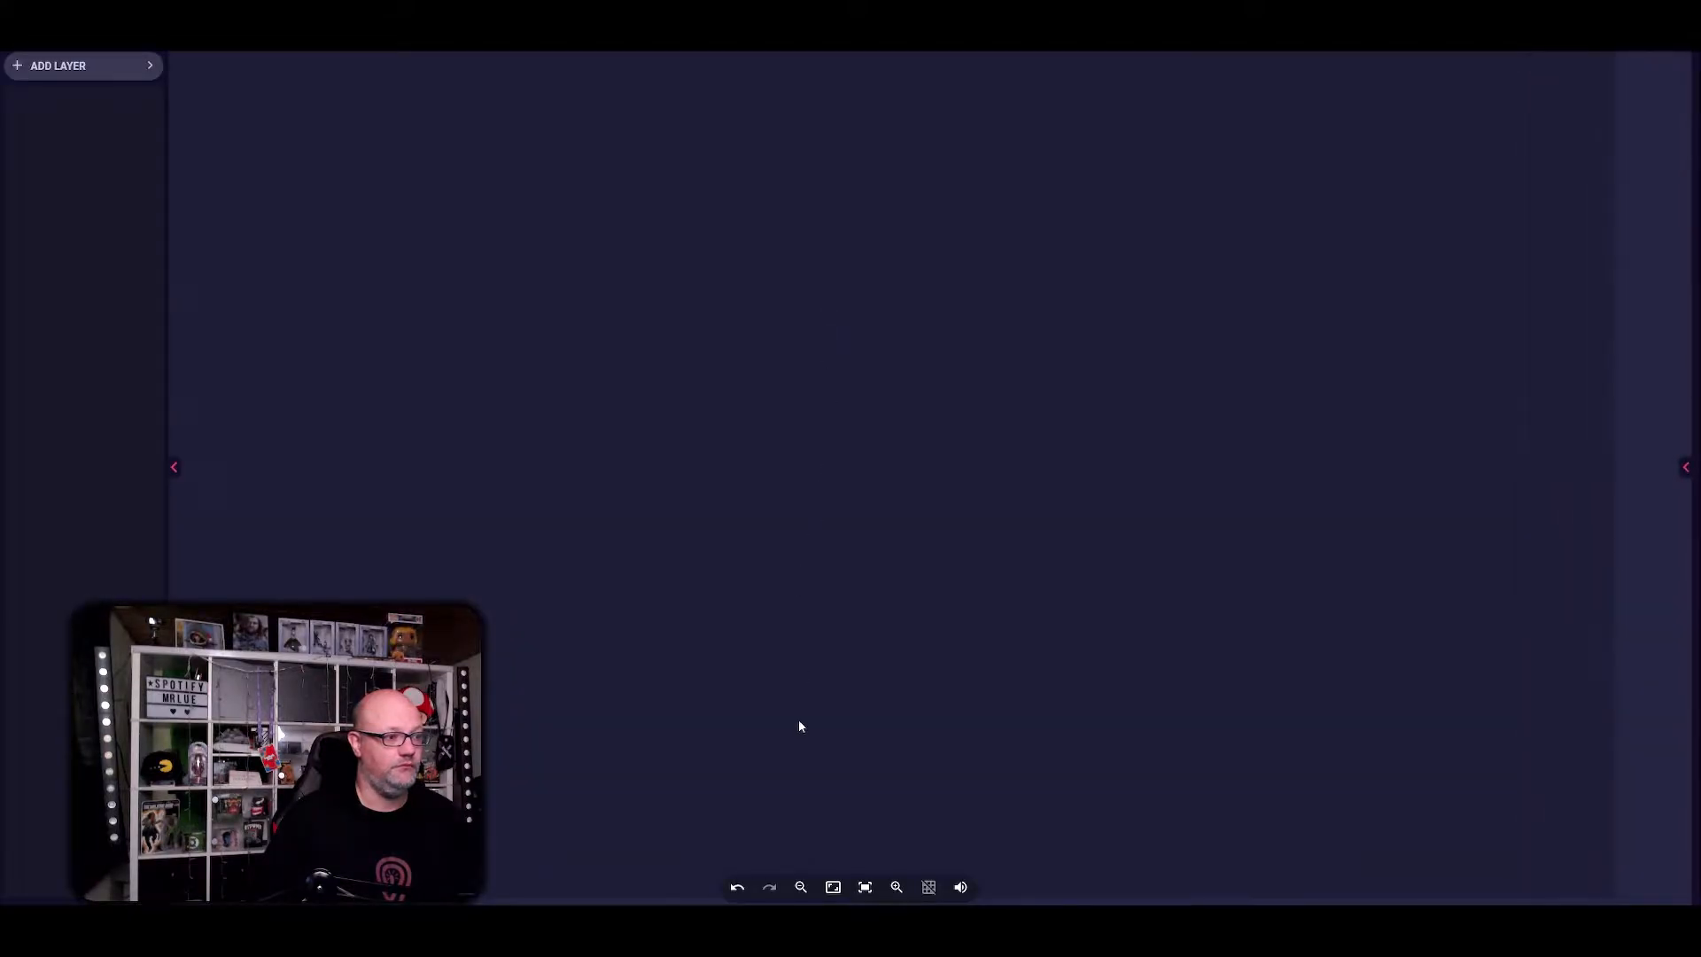
- Add a general Video layer to the overlay and move it to the upper middle of the canvas
{"action": "left_click", "coordinate": [800, 888]}
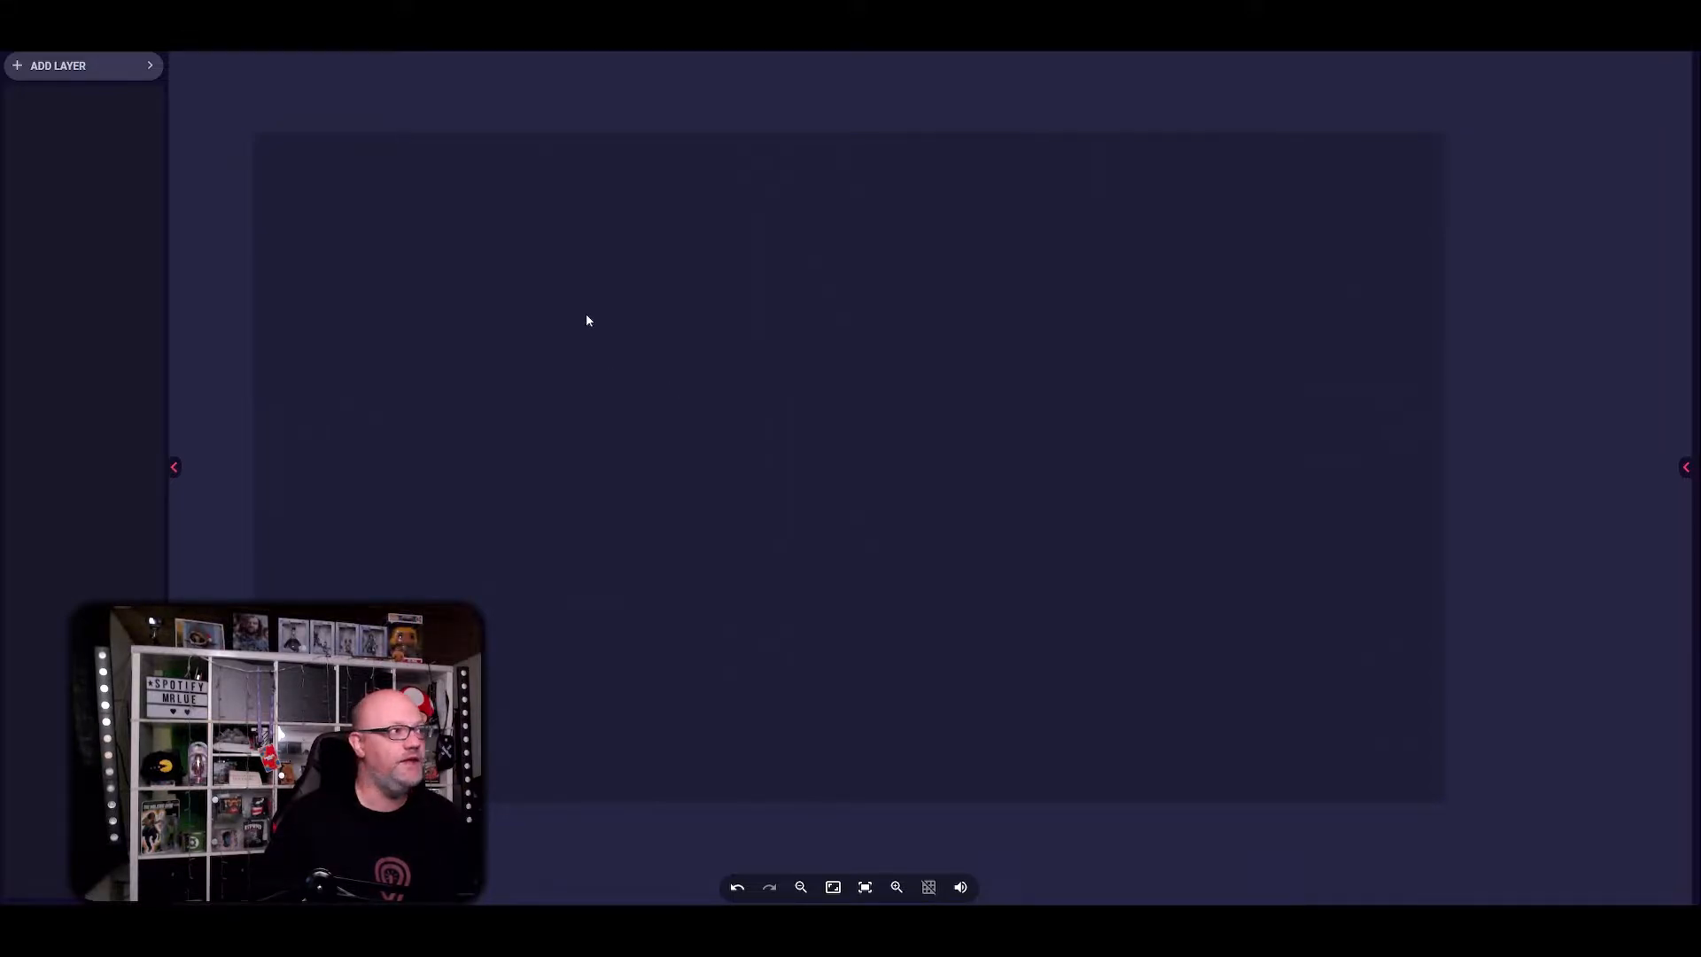
{"action": "left_click", "coordinate": [152, 68]}
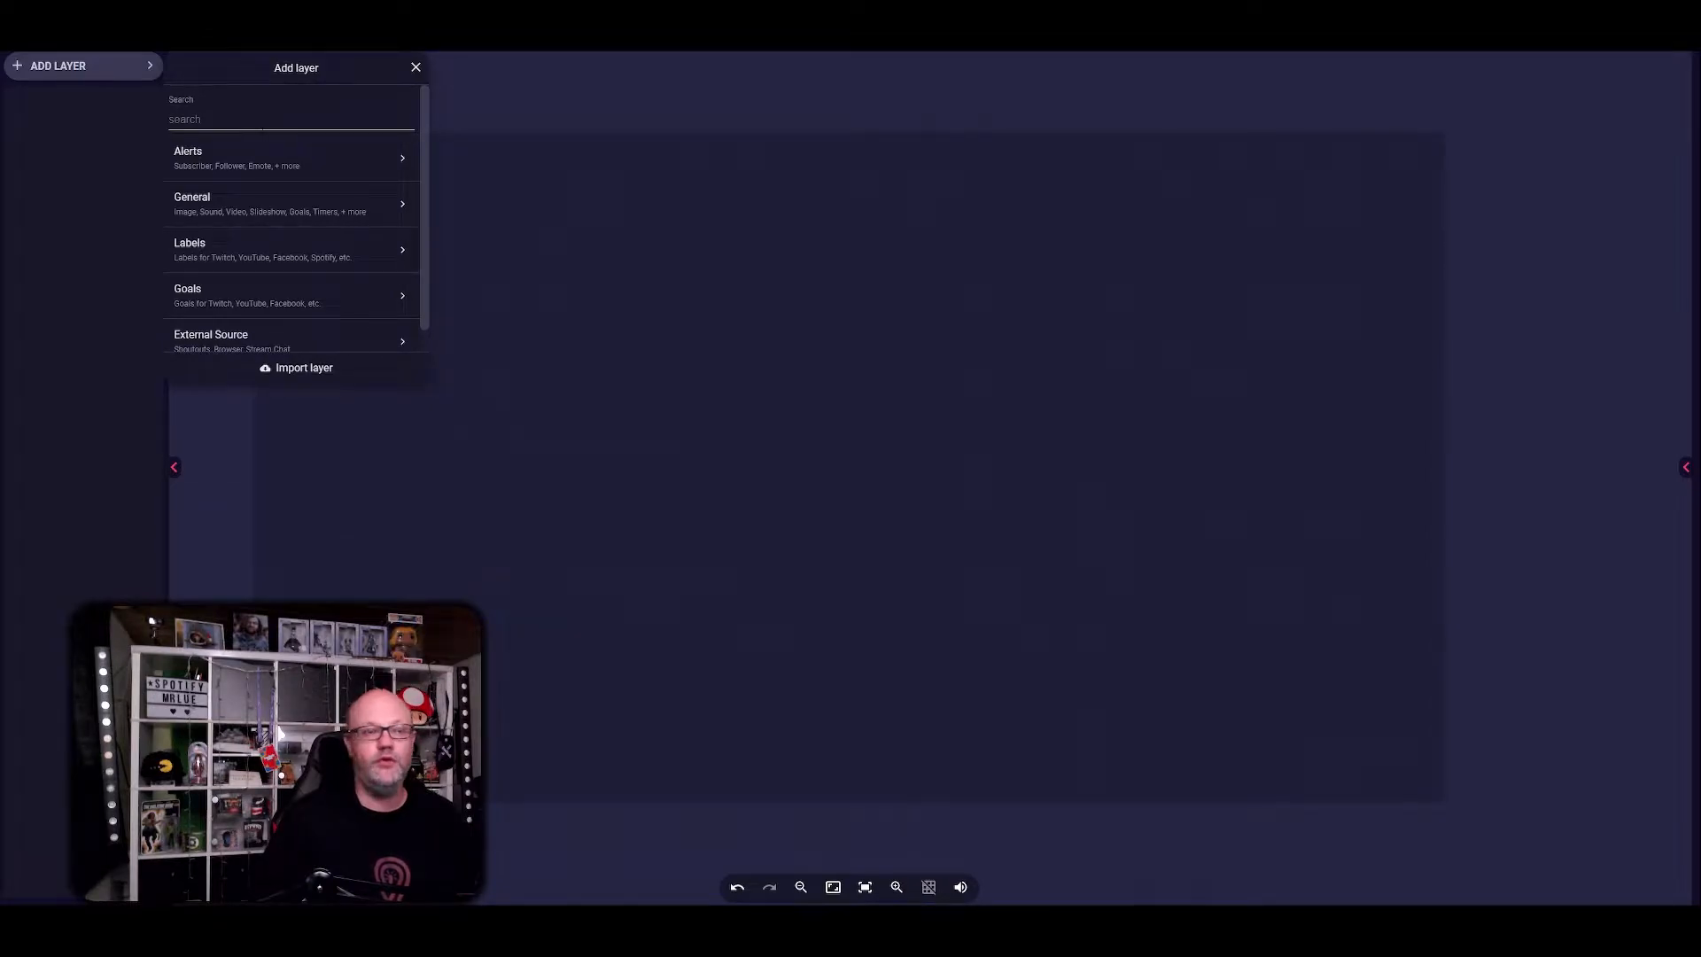
{"action": "left_click", "coordinate": [319, 202]}
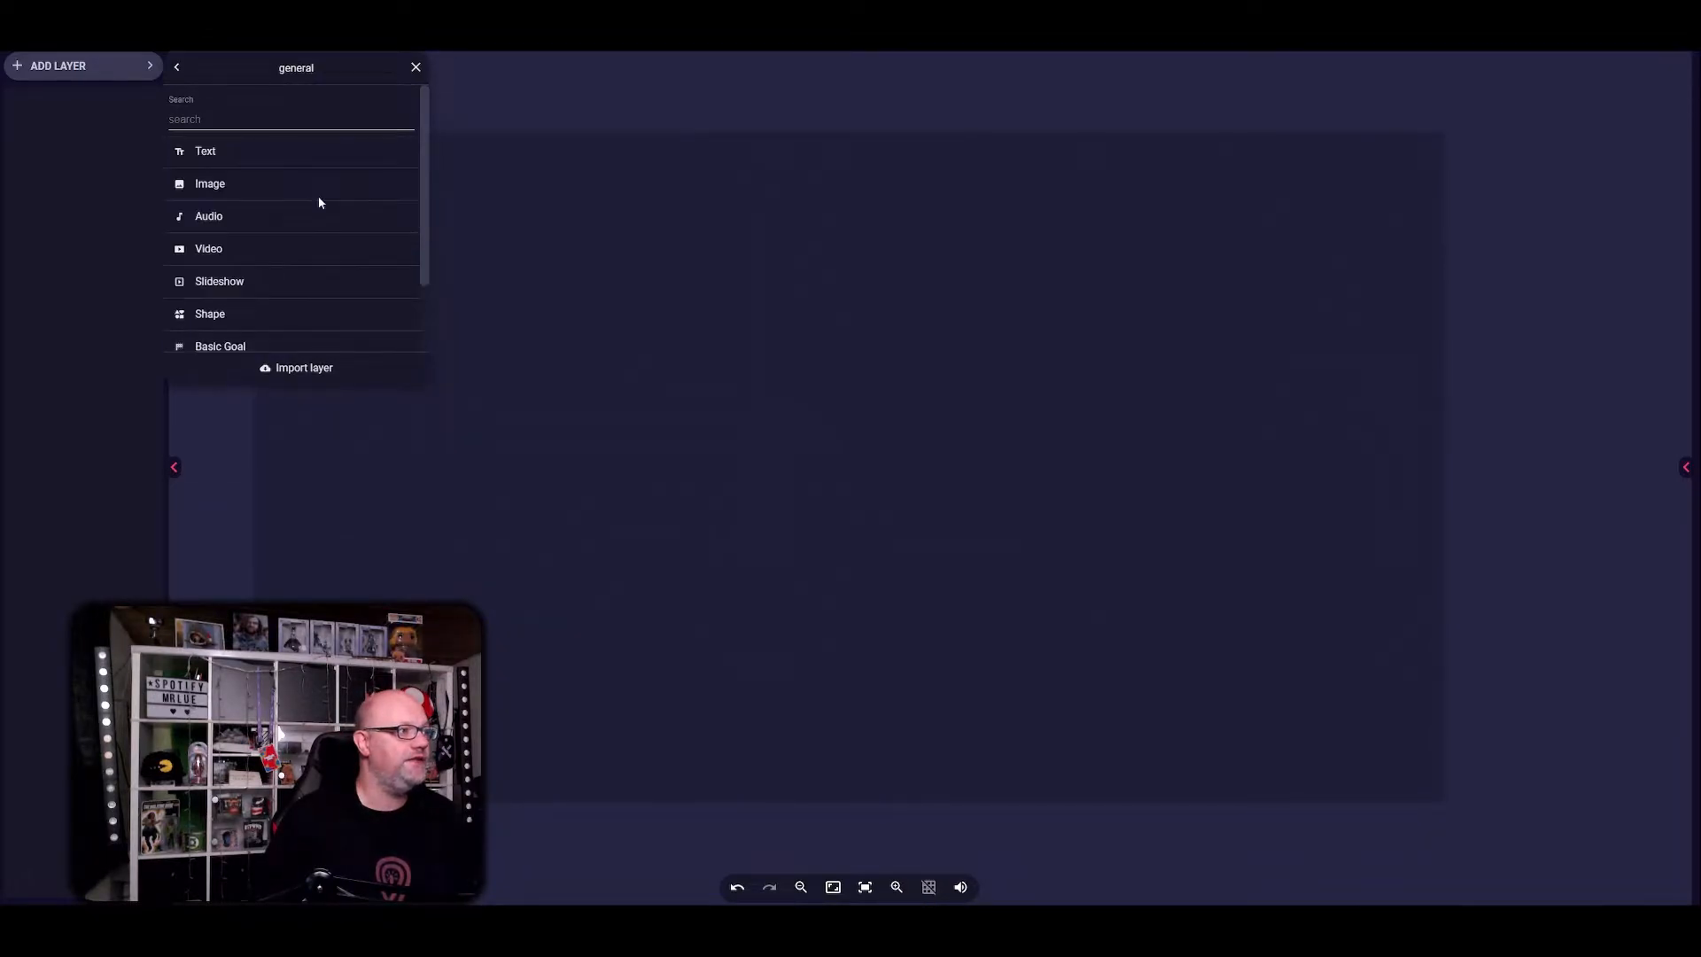
{"action": "left_click", "coordinate": [295, 254]}
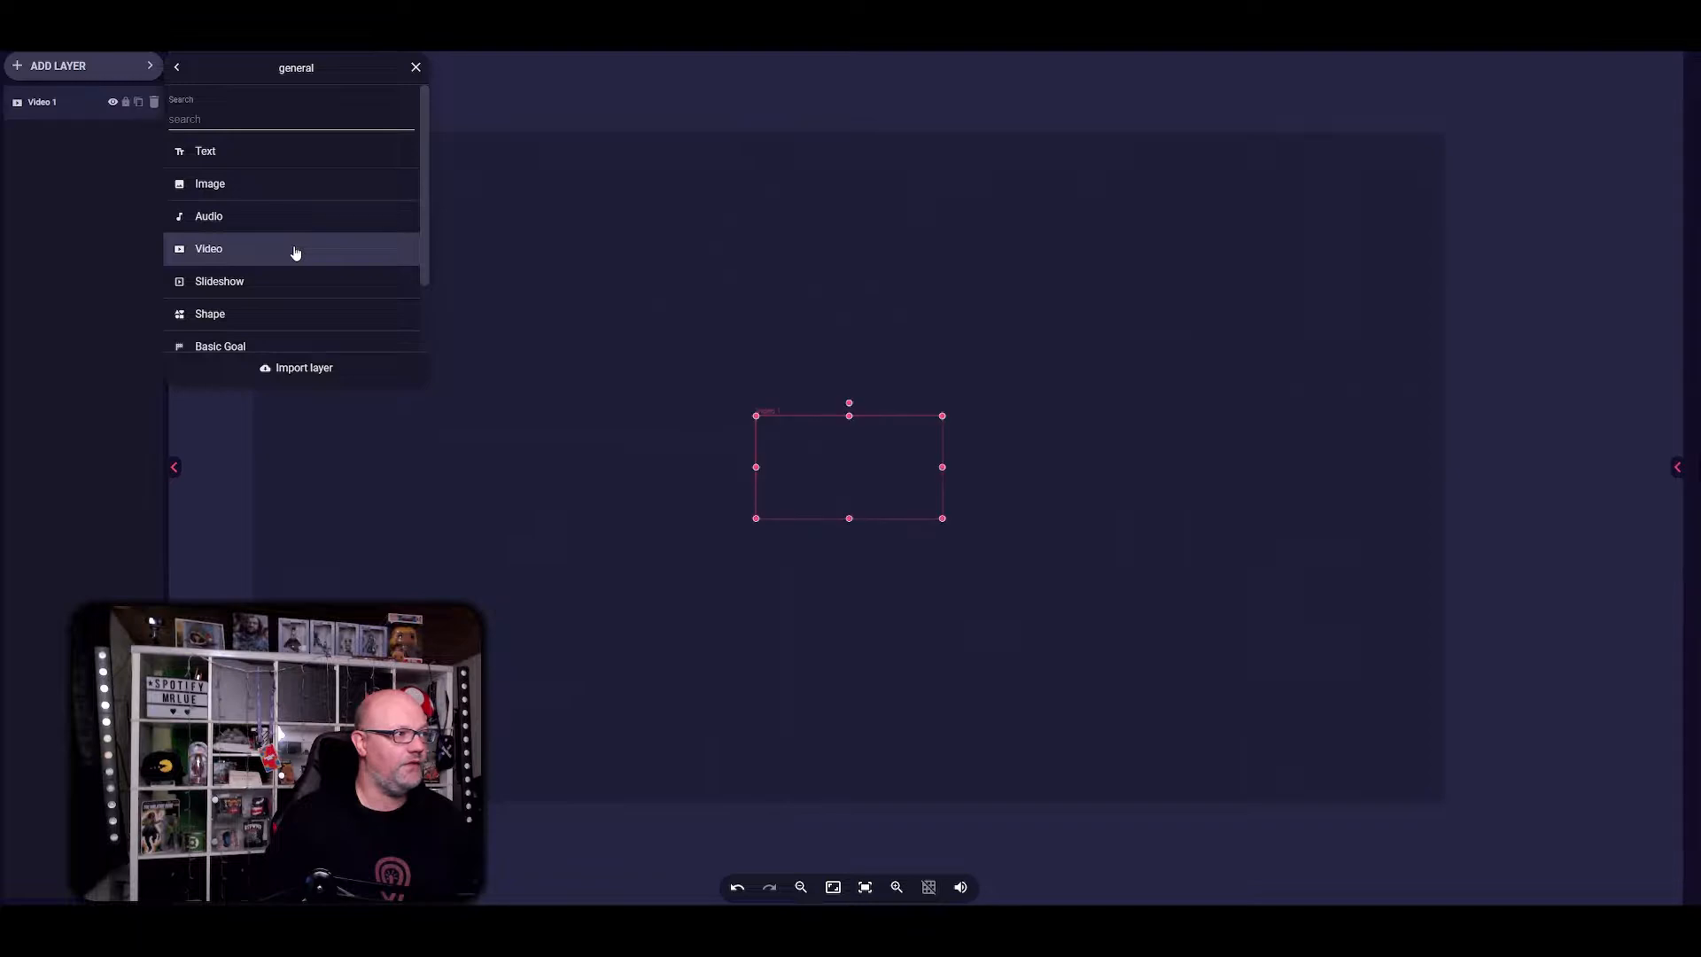
{"action": "left_click_drag", "start_coordinate": [841, 480], "coordinate": [849, 316]}
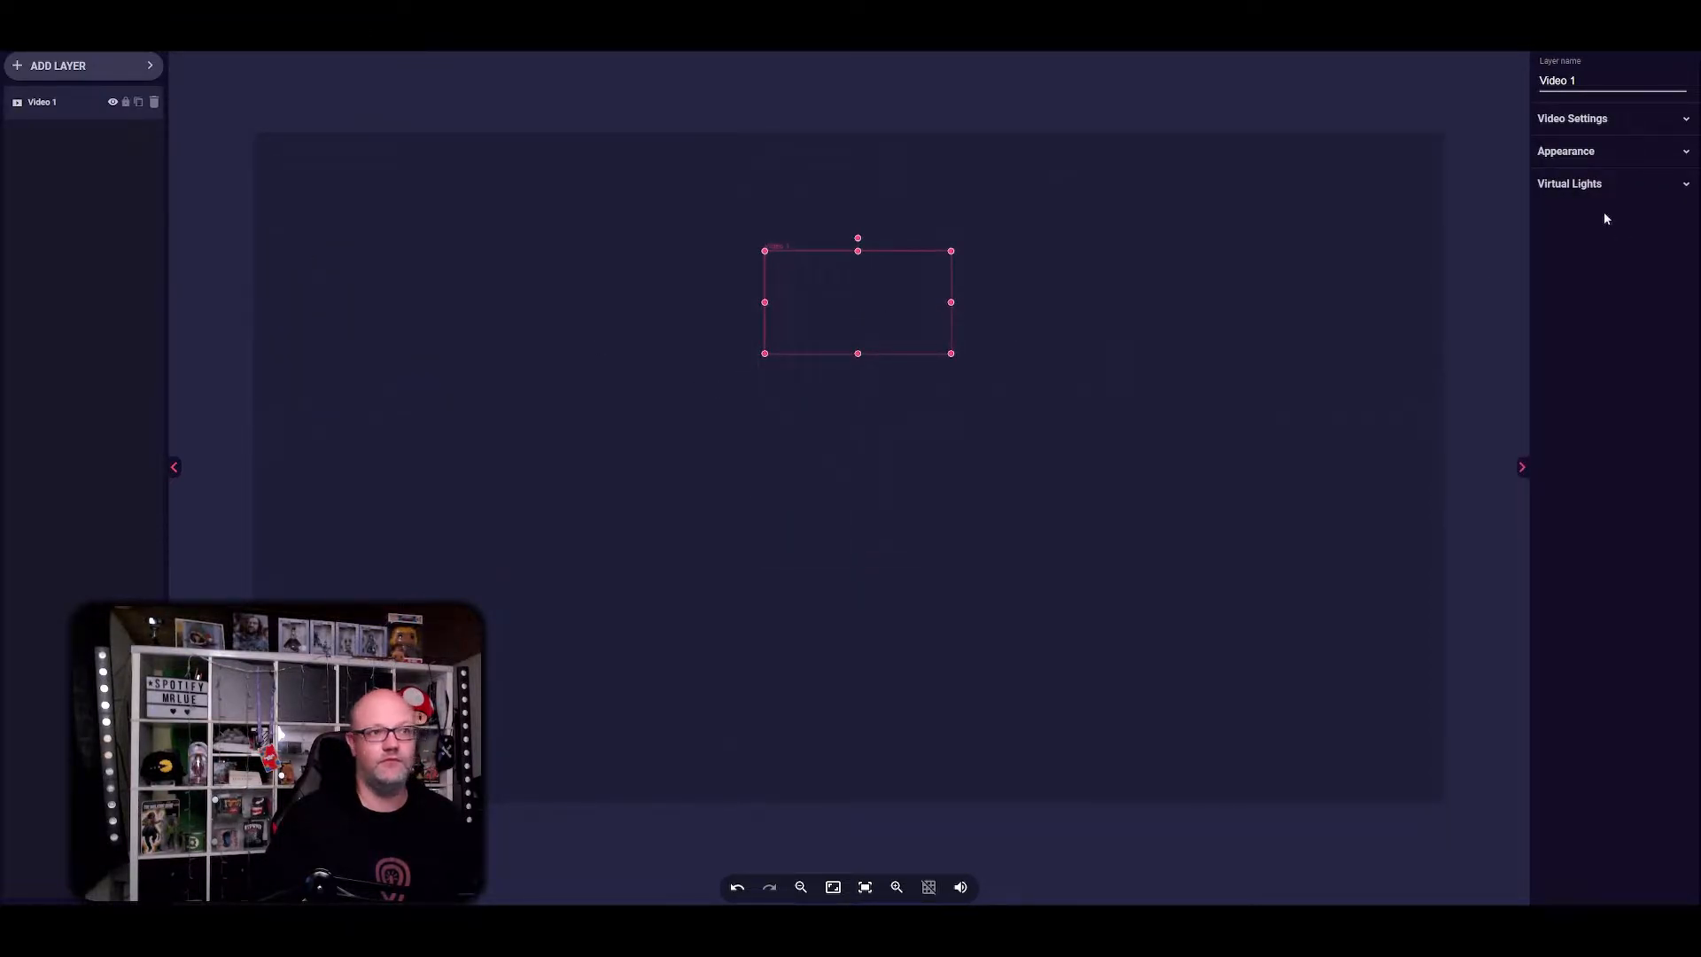
- Upload Overlay-Full.webm to the media library and assign it to the Video 1 layer
{"action": "left_click", "coordinate": [1594, 121]}
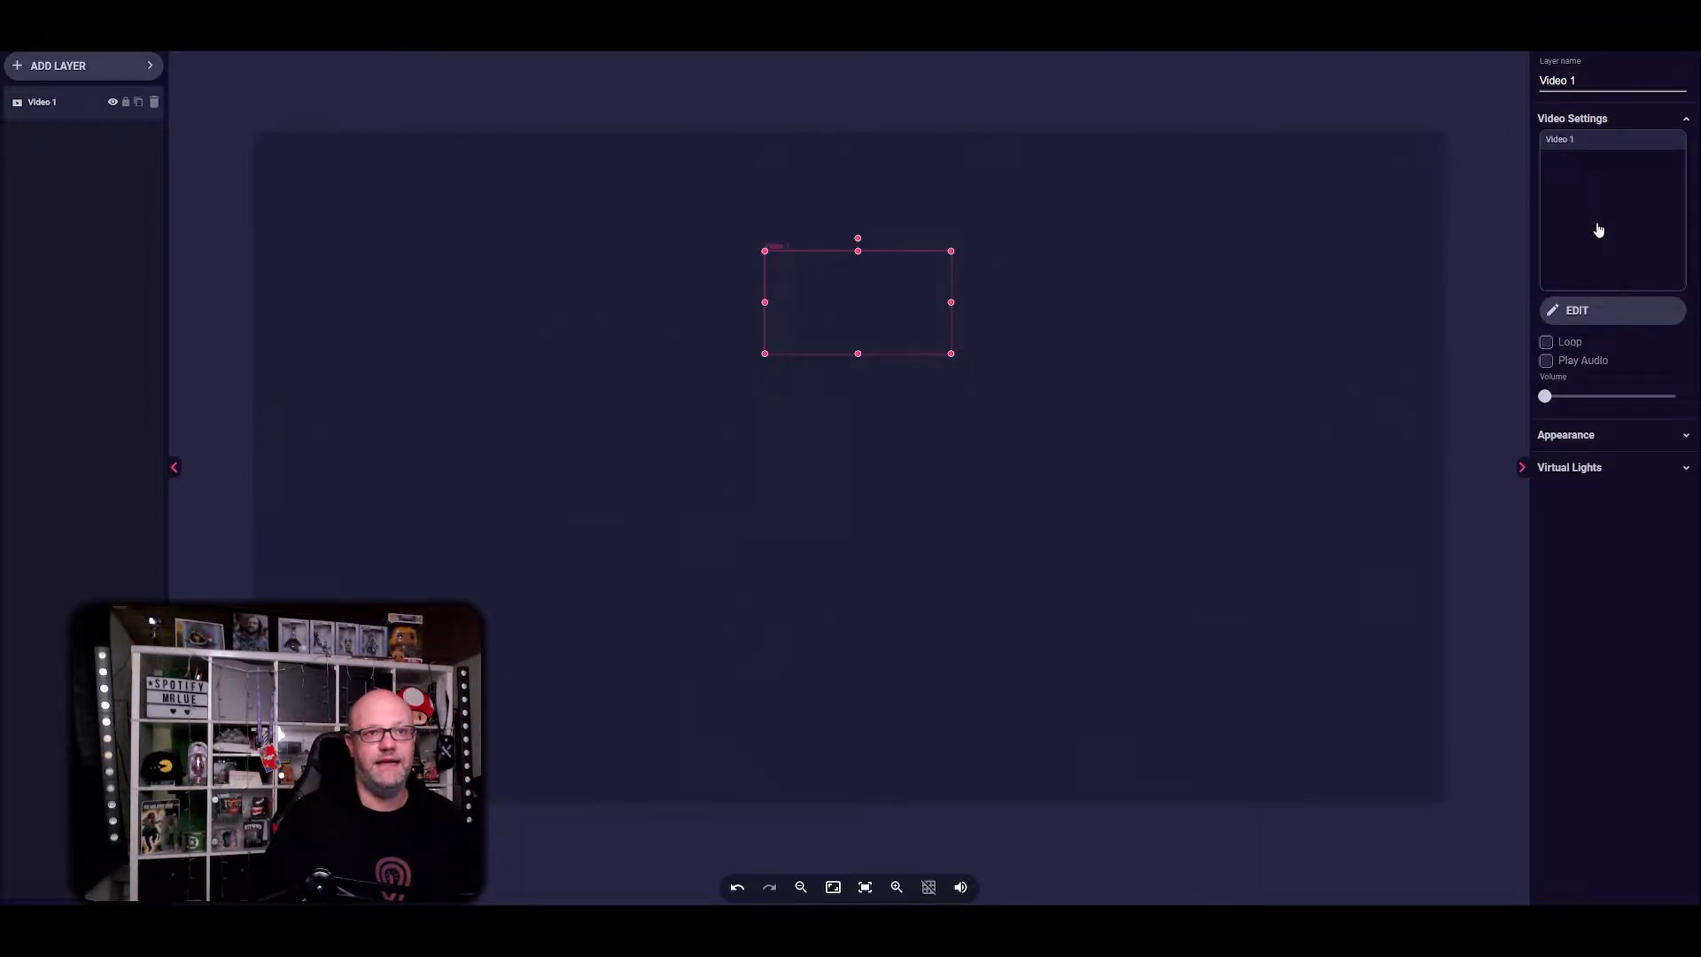
{"action": "left_click", "coordinate": [1595, 315]}
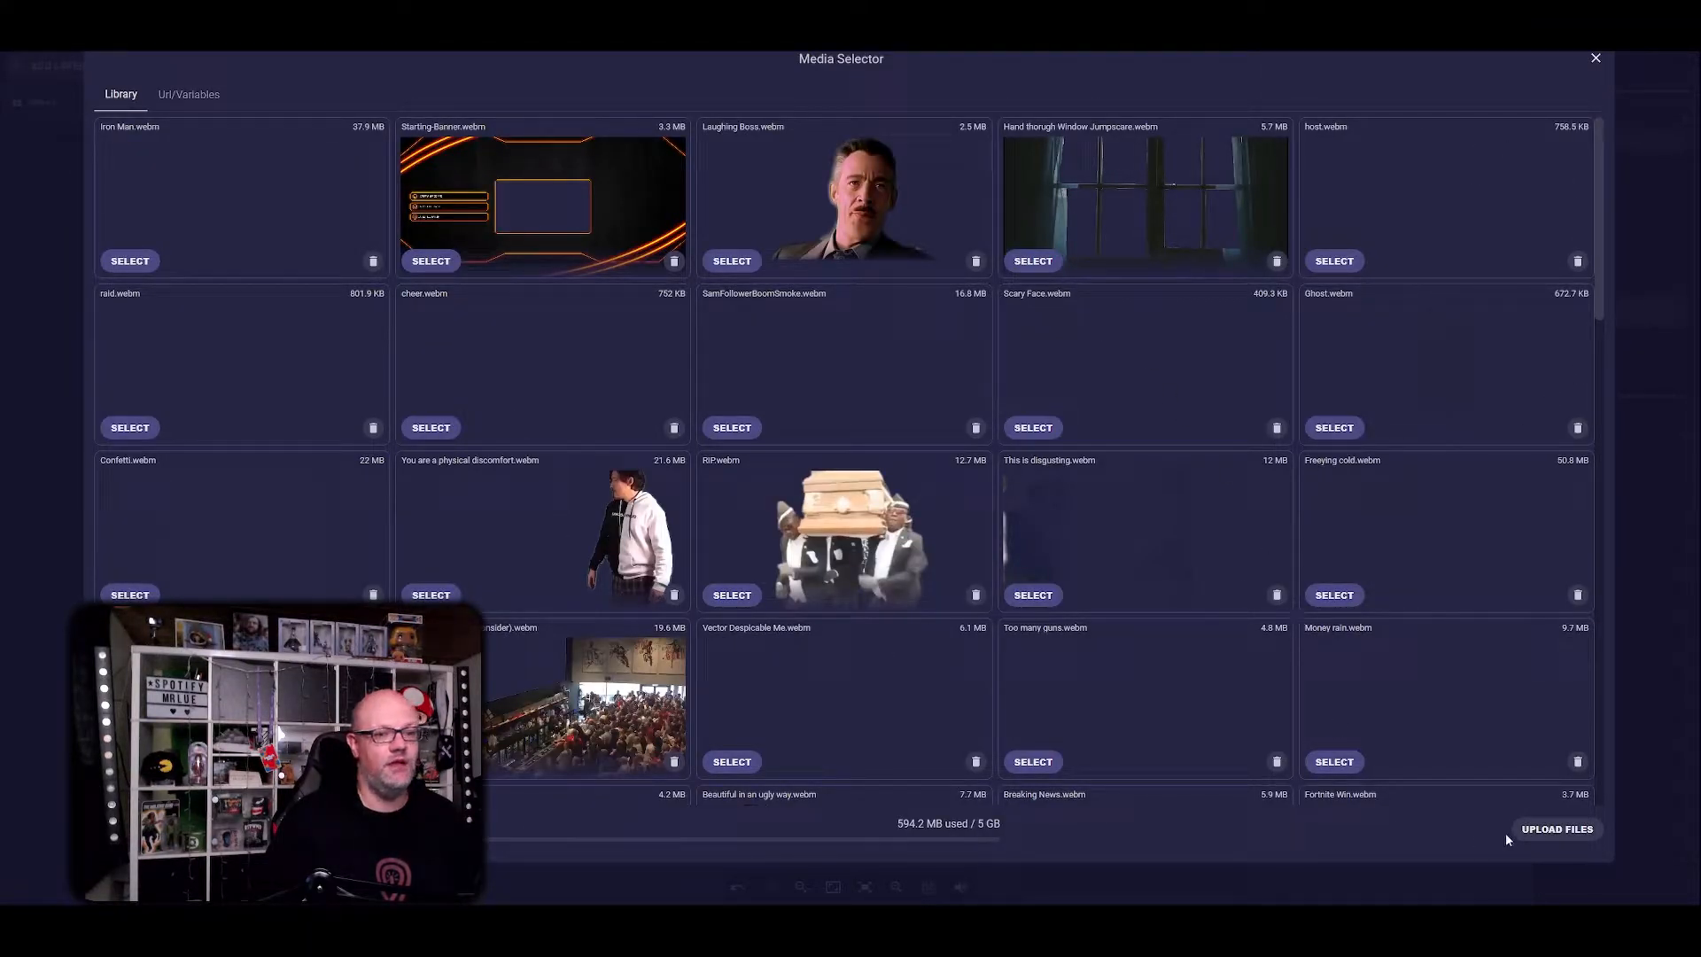
{"action": "left_click", "coordinate": [1557, 830]}
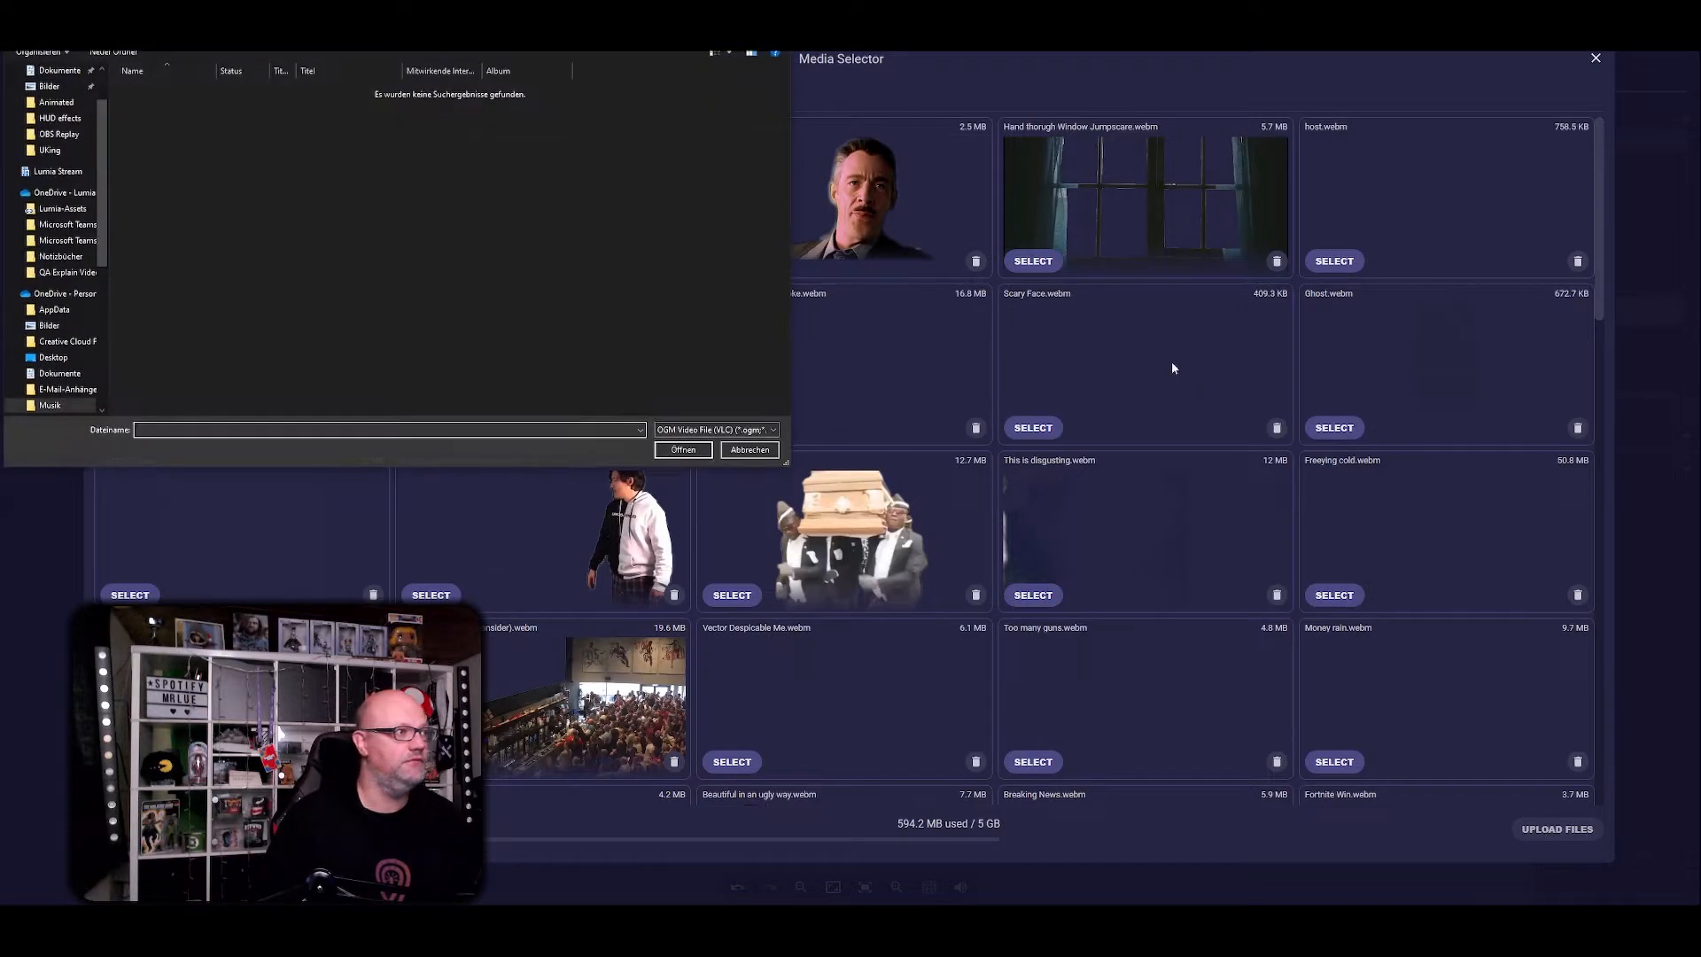
{"action": "double_click", "coordinate": [155, 124]}
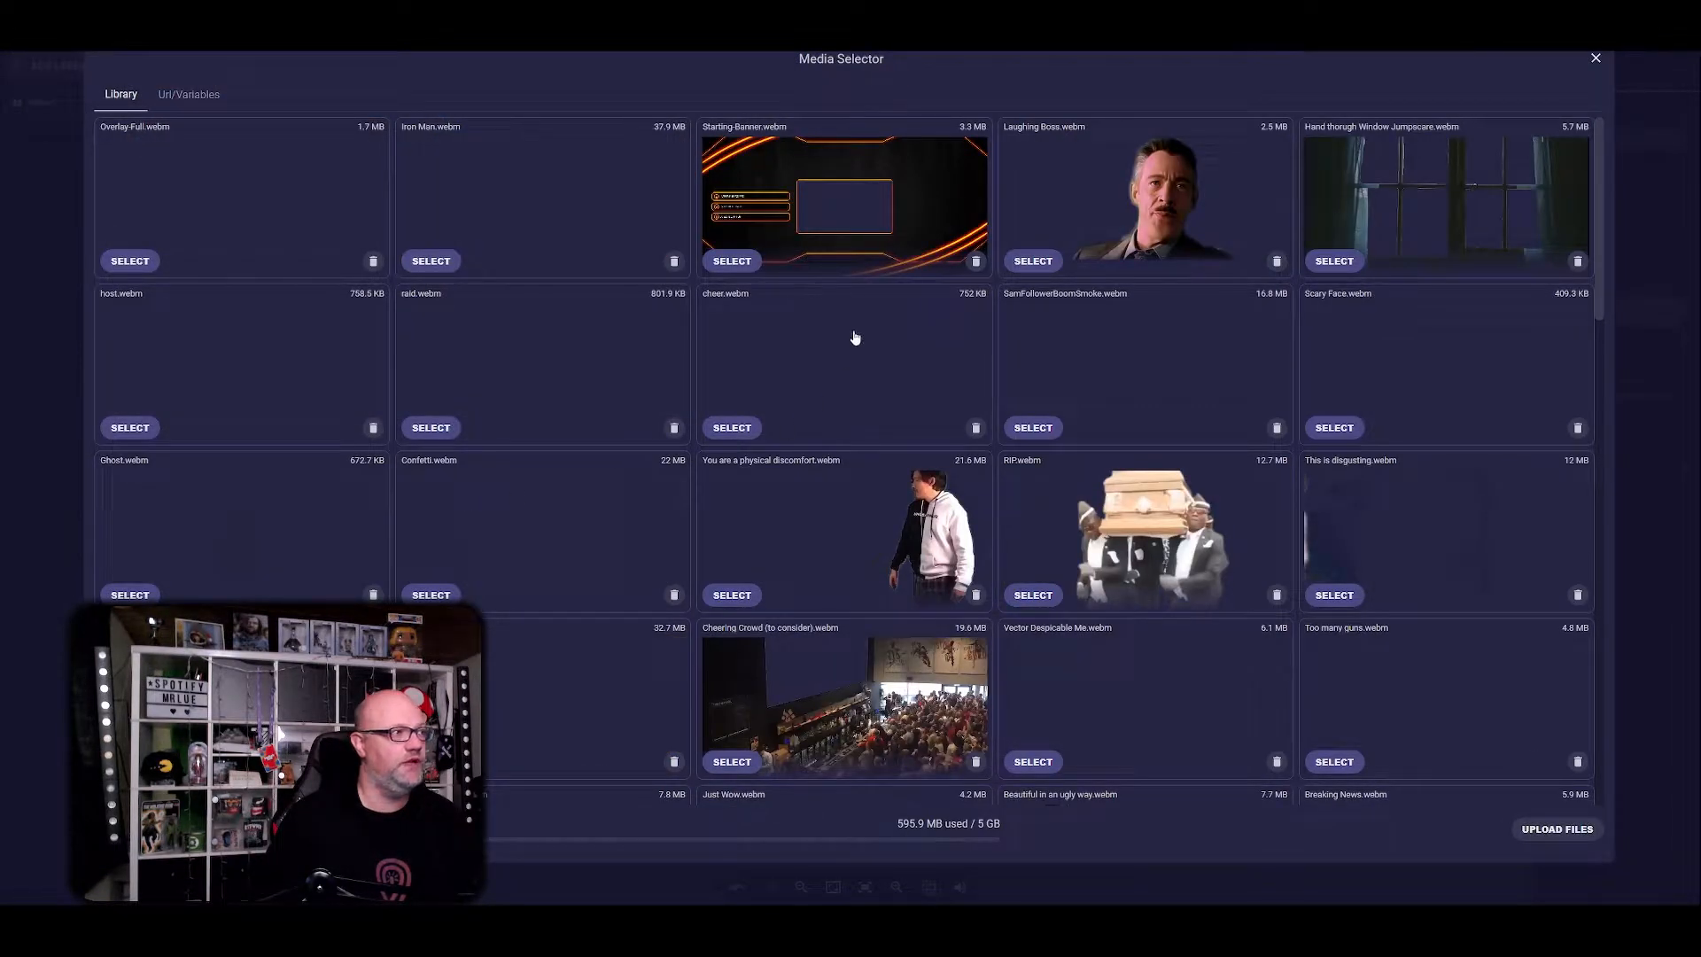
{"action": "left_click", "coordinate": [272, 201]}
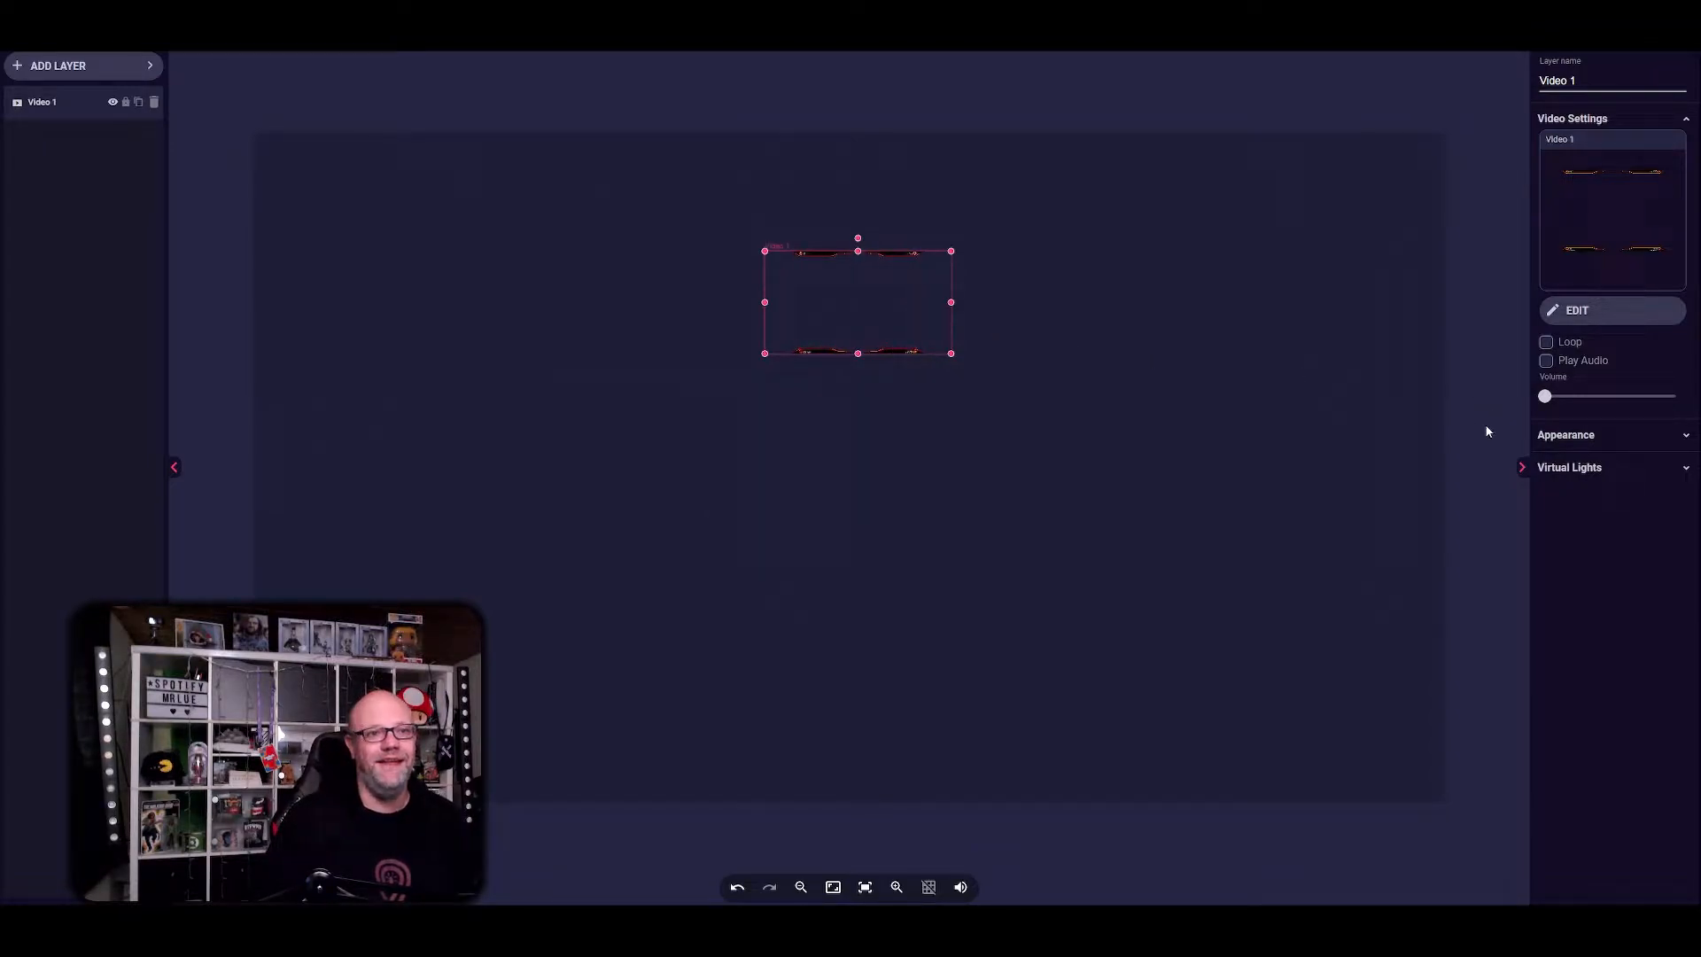
- Make the Video 1 layer loop and stretch it to fill the whole 2560 × 1440 canvas
{"action": "left_click", "coordinate": [1546, 344]}
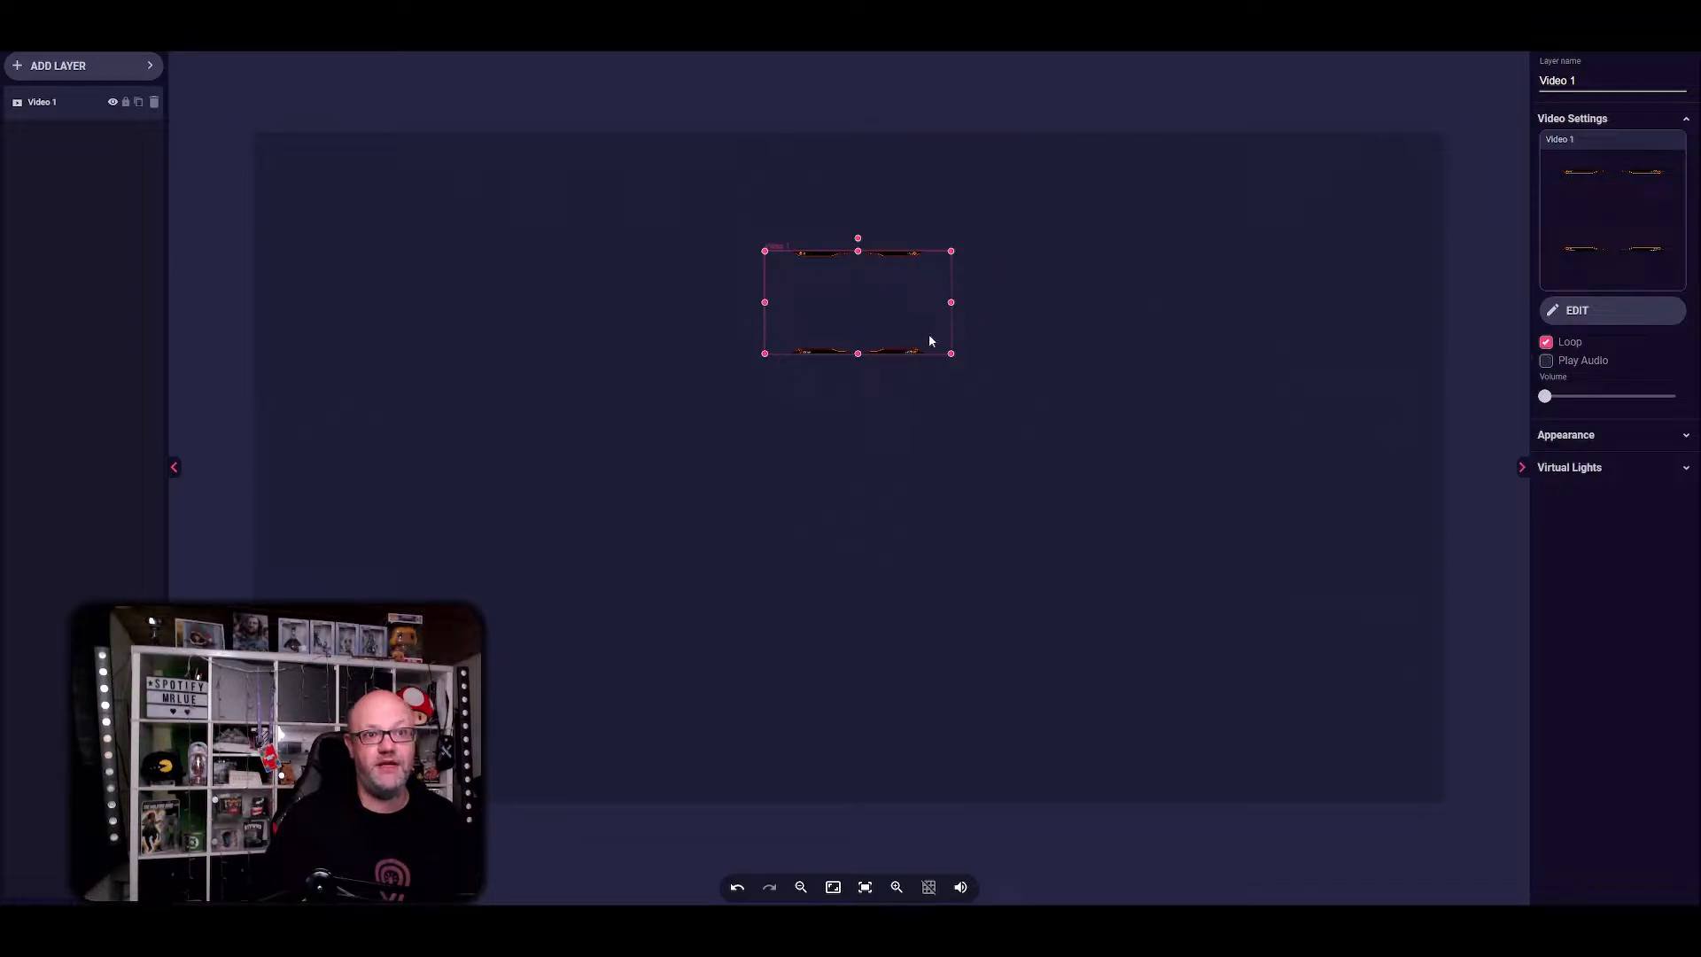
{"action": "left_click", "coordinate": [1595, 437]}
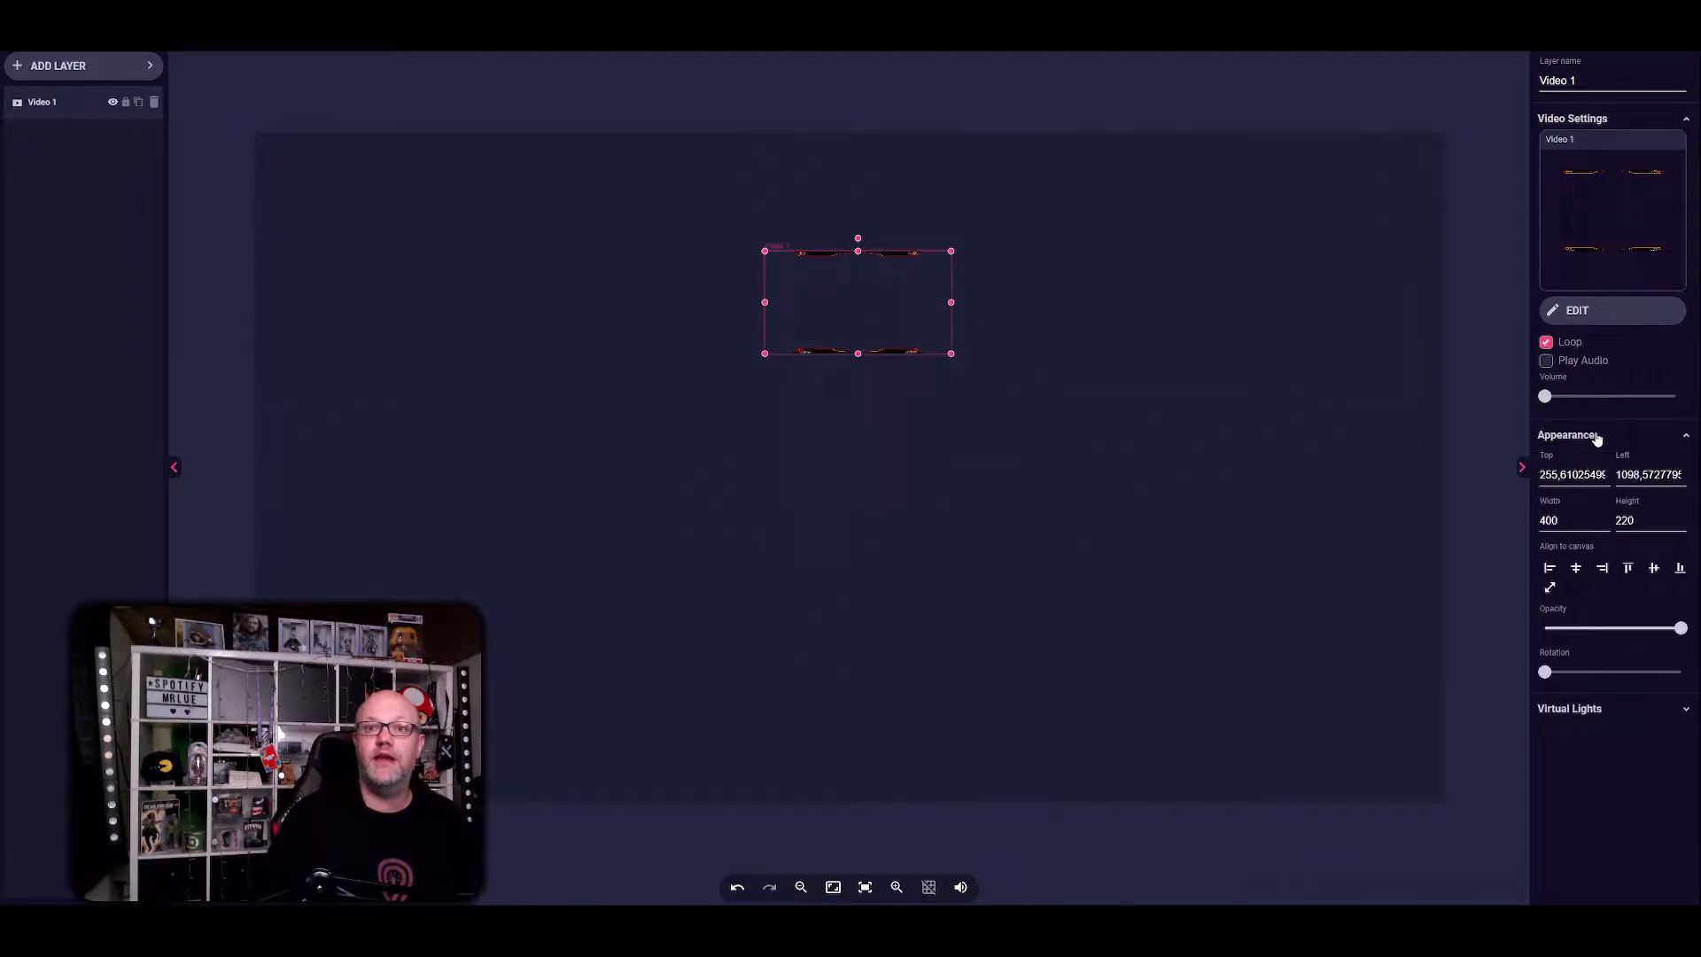
{"action": "left_click", "coordinate": [1553, 592]}
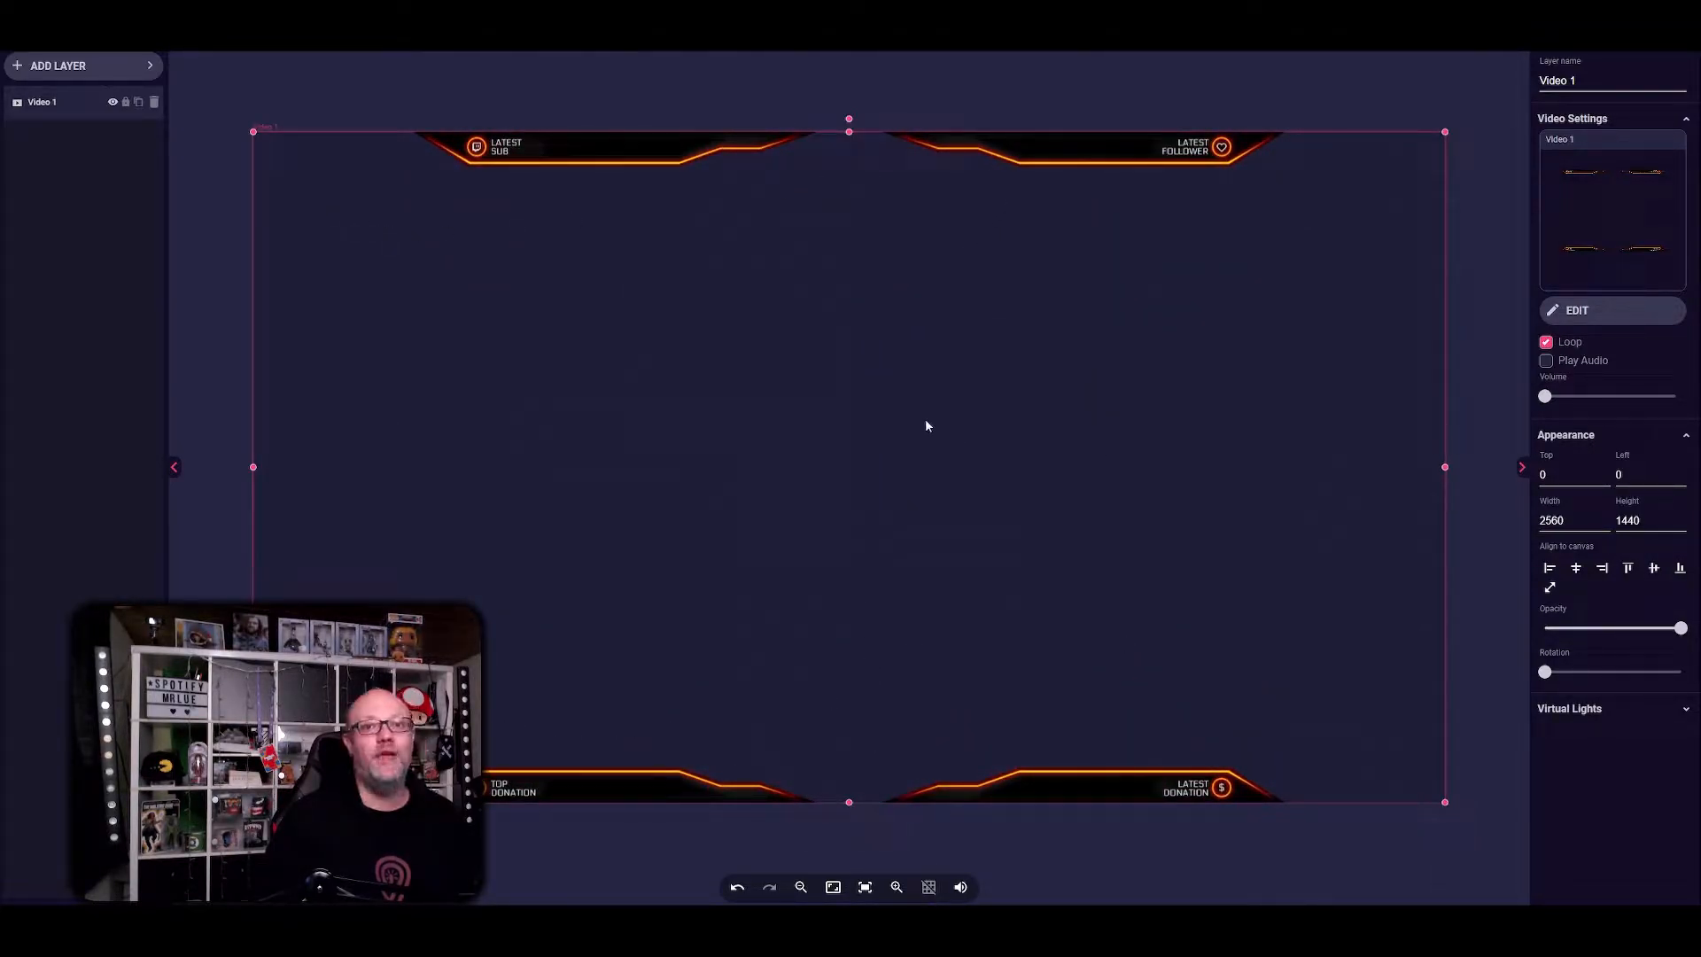
- Add a Latest Twitch Subscriber label layer and place it below the Latest Sub bar
{"action": "left_click", "coordinate": [118, 65]}
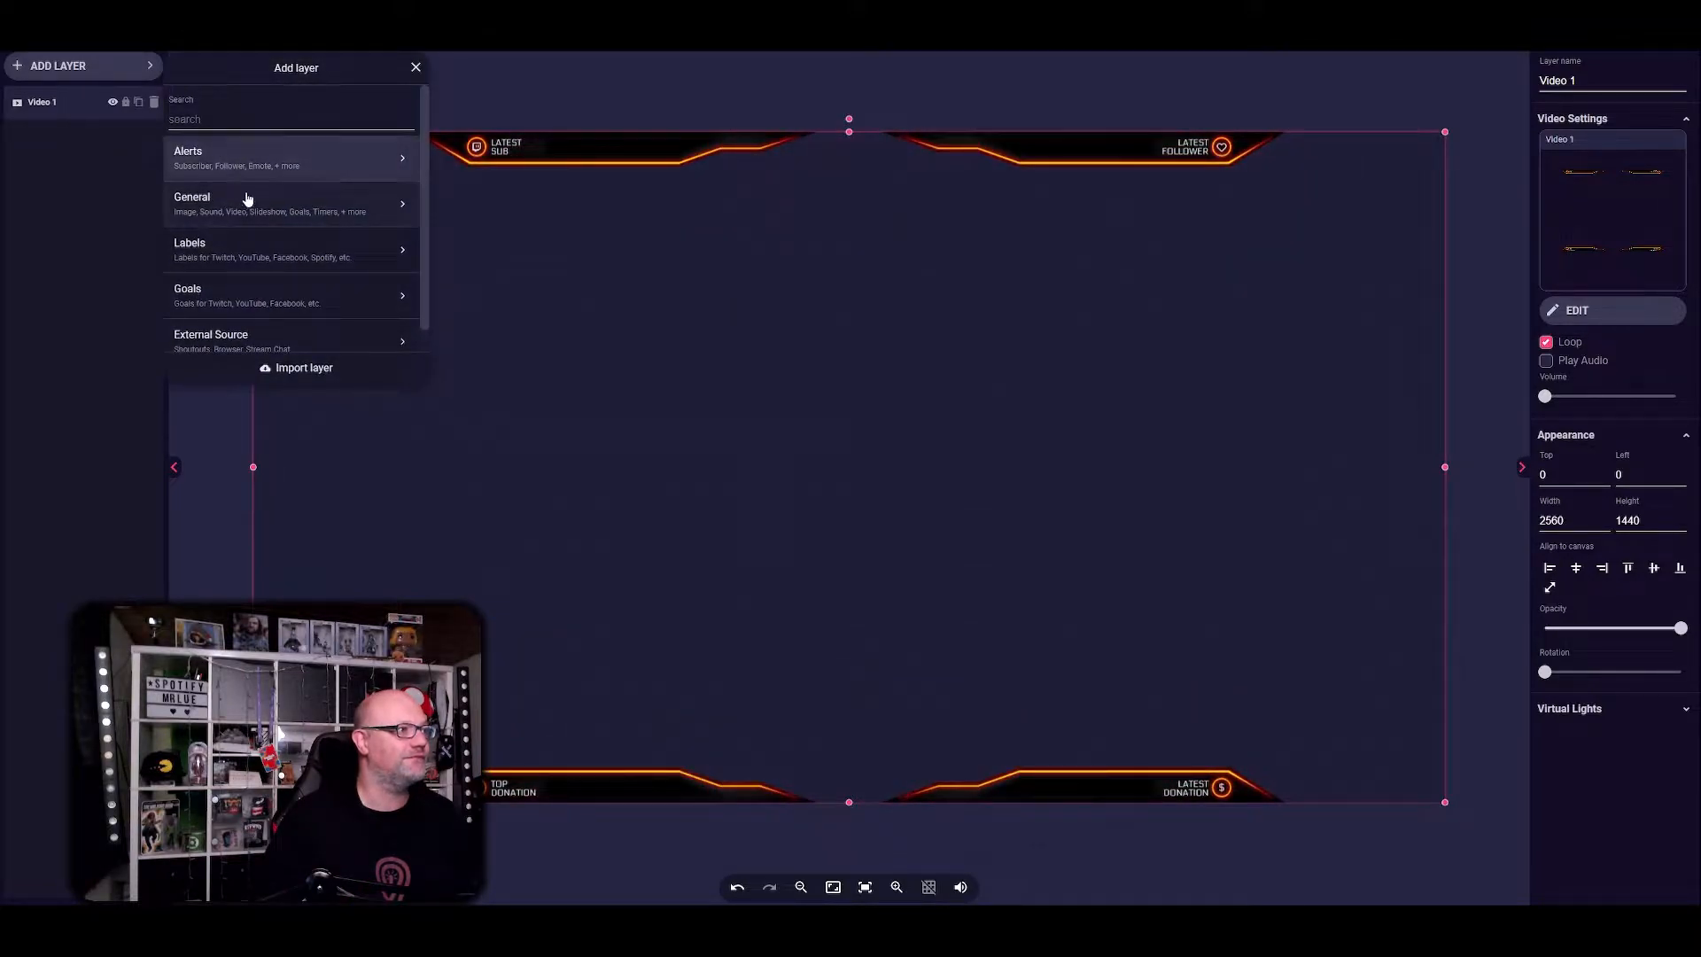
{"action": "left_click", "coordinate": [318, 260]}
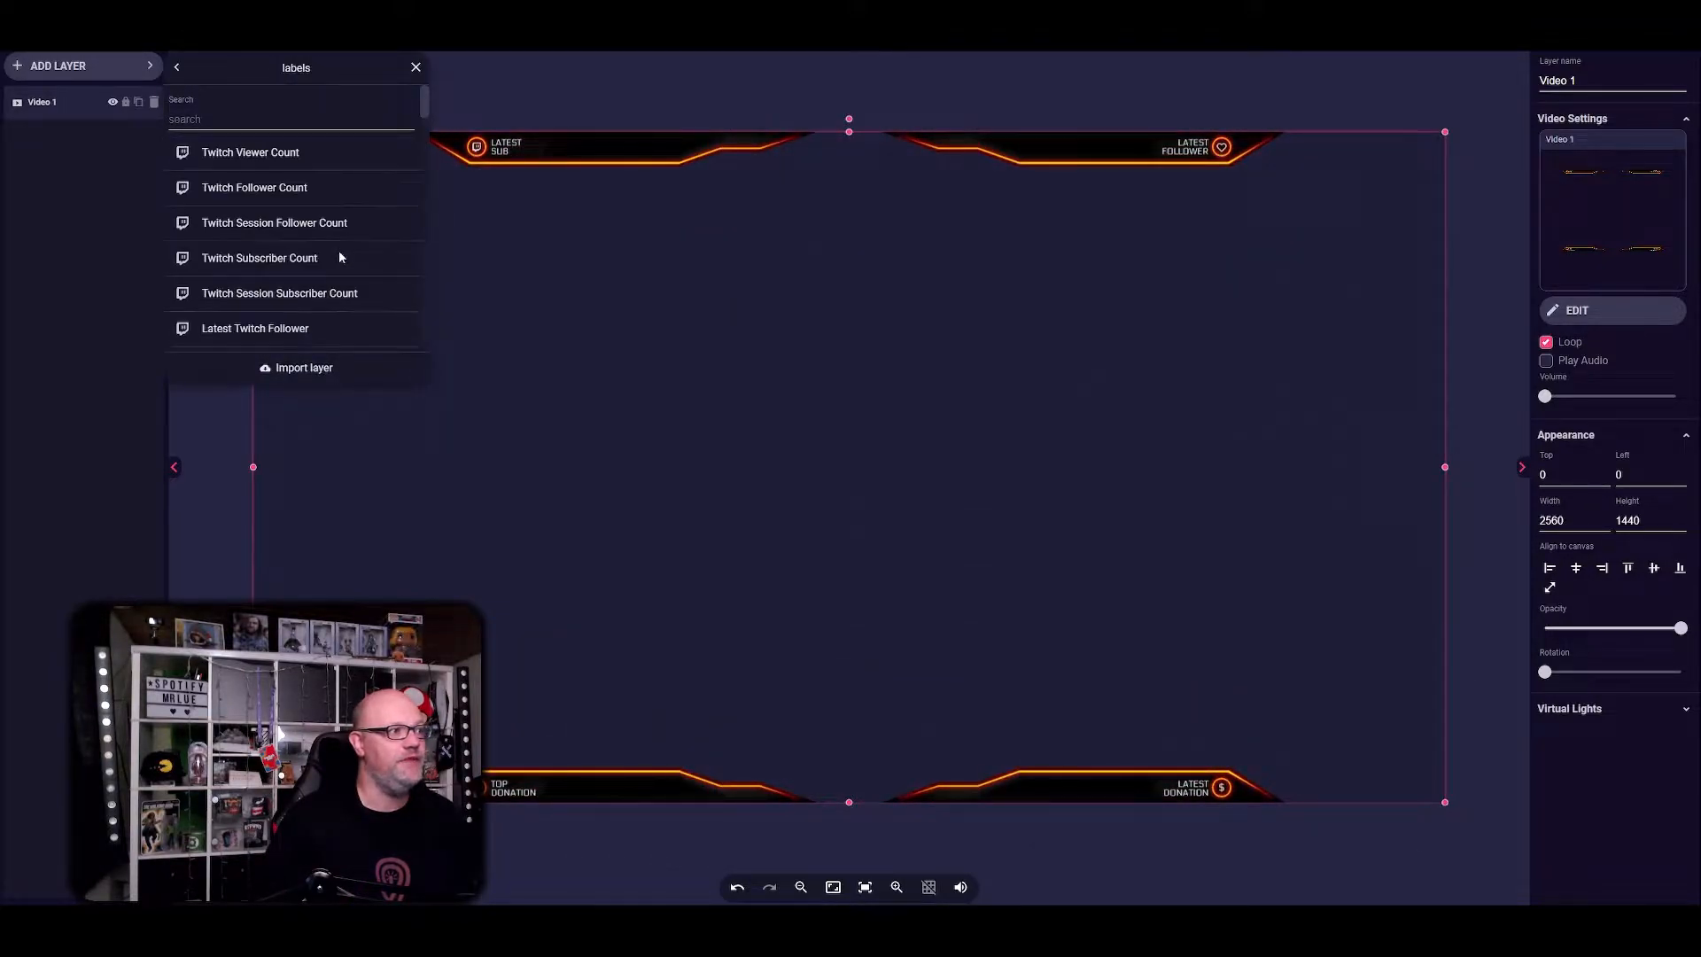
{"action": "scroll", "coordinate": [321, 194], "scroll_direction": "down", "scroll_amount": 1}
{"action": "scroll", "coordinate": [311, 197], "scroll_direction": "down", "scroll_amount": 4}
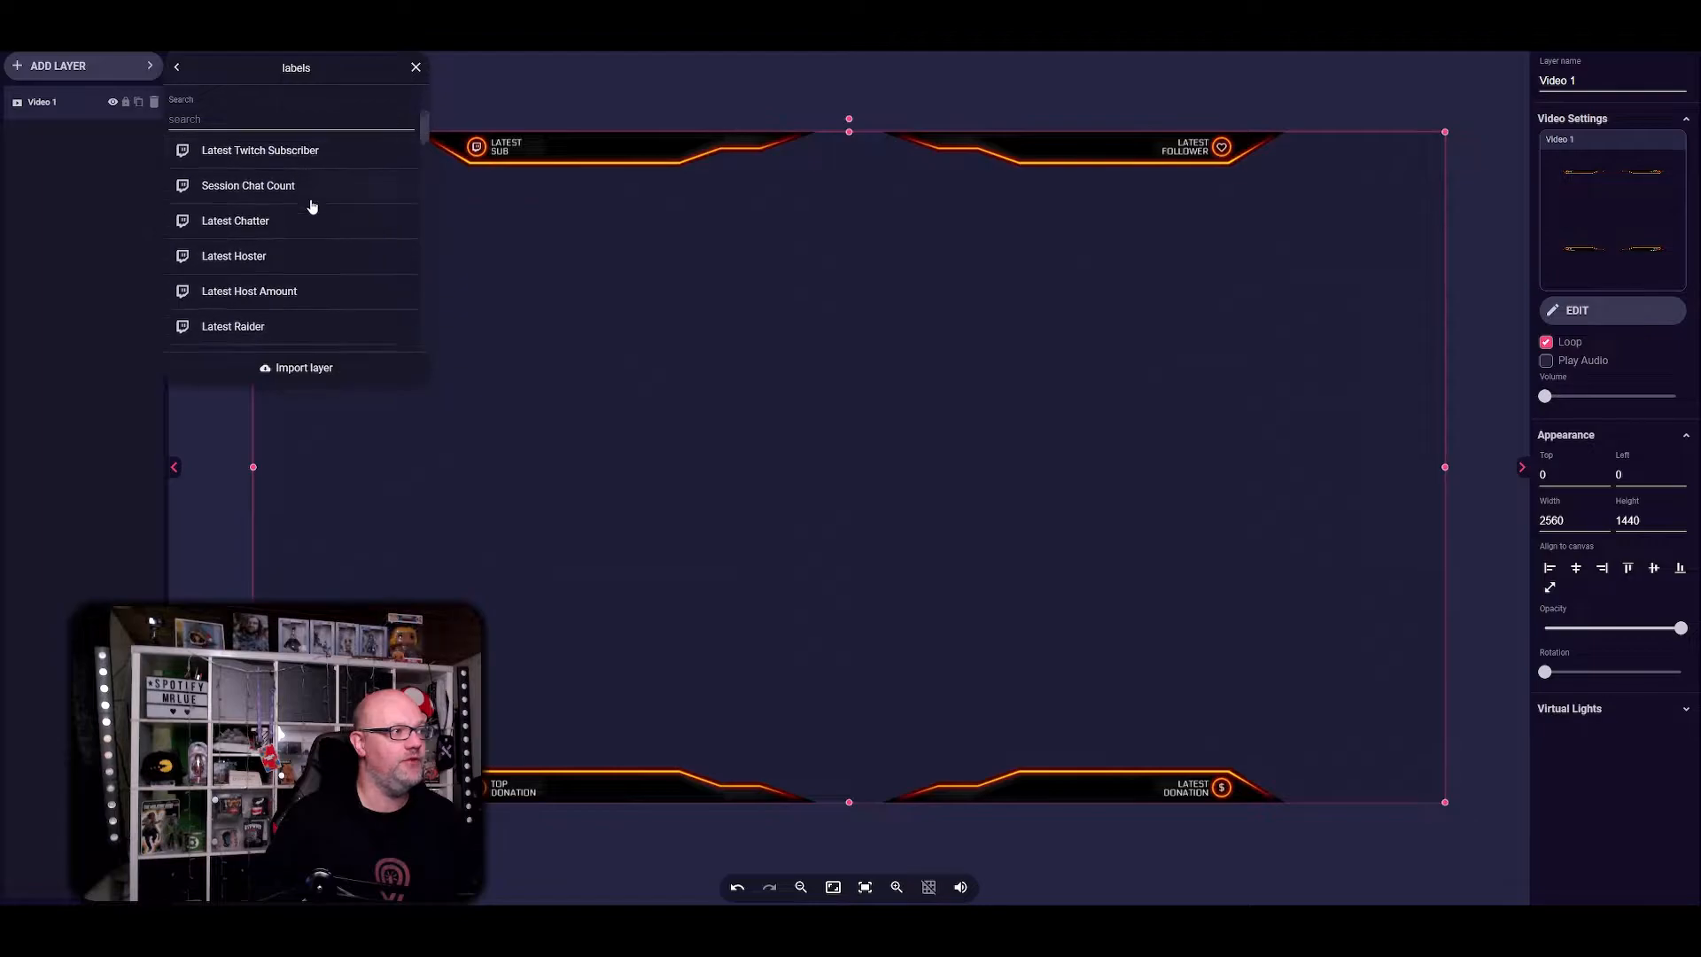
{"action": "scroll", "coordinate": [314, 270], "scroll_direction": "up", "scroll_amount": 3}
{"action": "scroll", "coordinate": [314, 268], "scroll_direction": "up", "scroll_amount": 3}
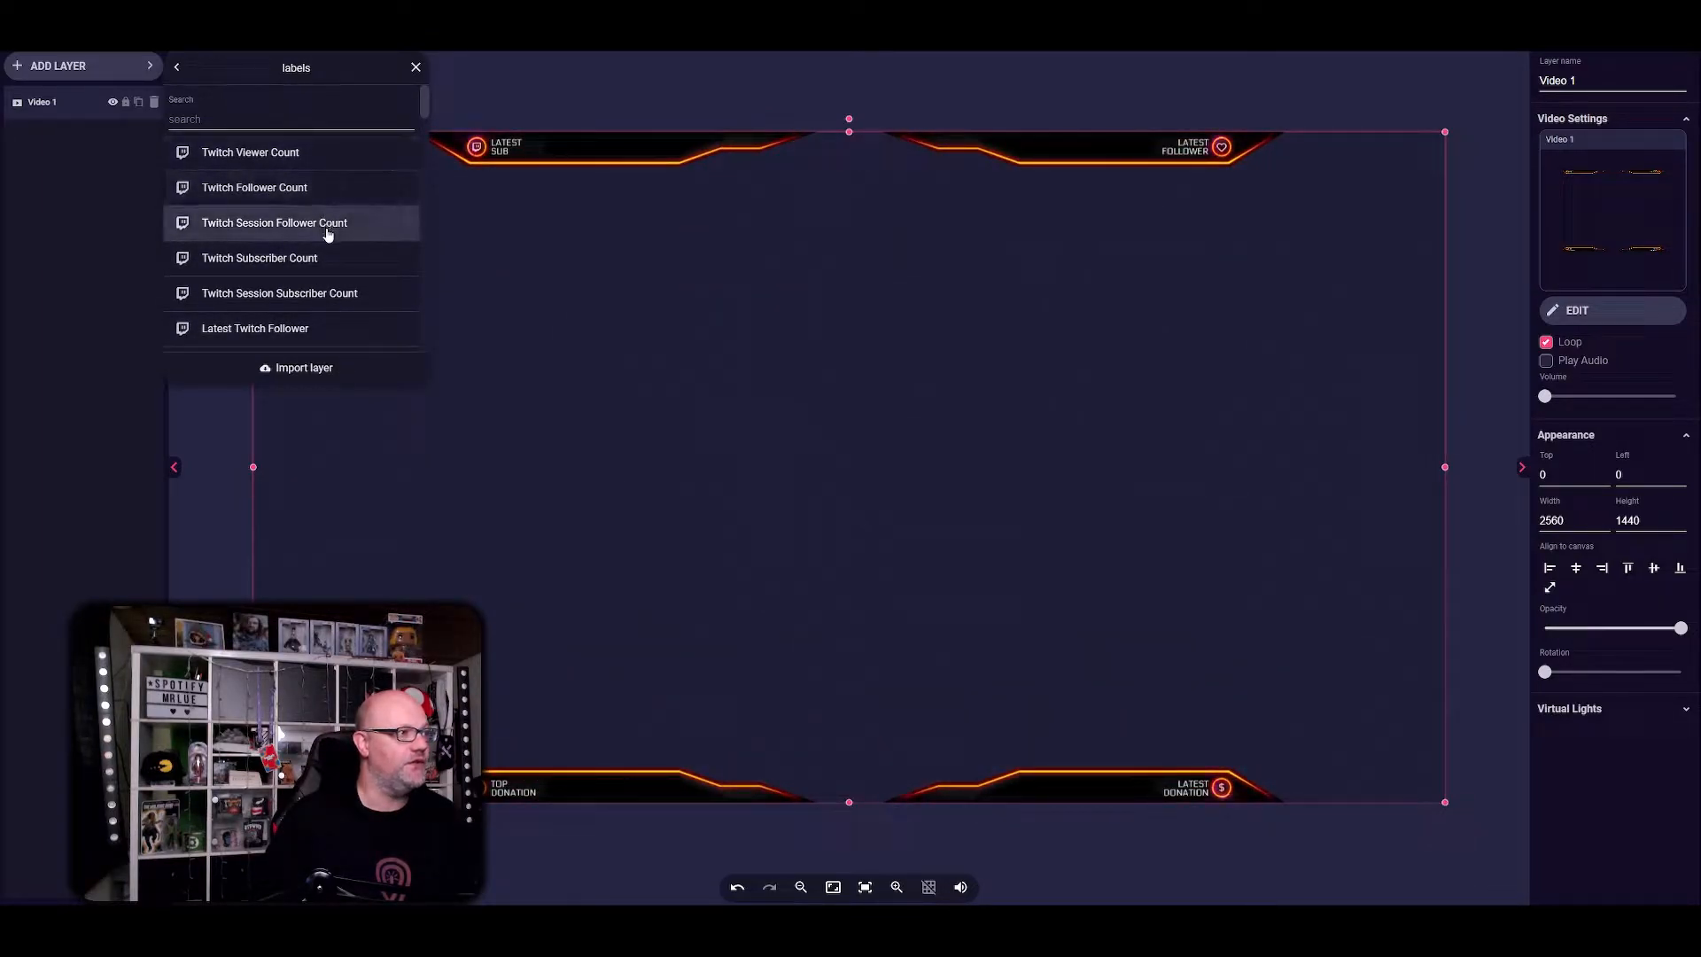
{"action": "scroll", "coordinate": [369, 278], "scroll_direction": "down", "scroll_amount": 2}
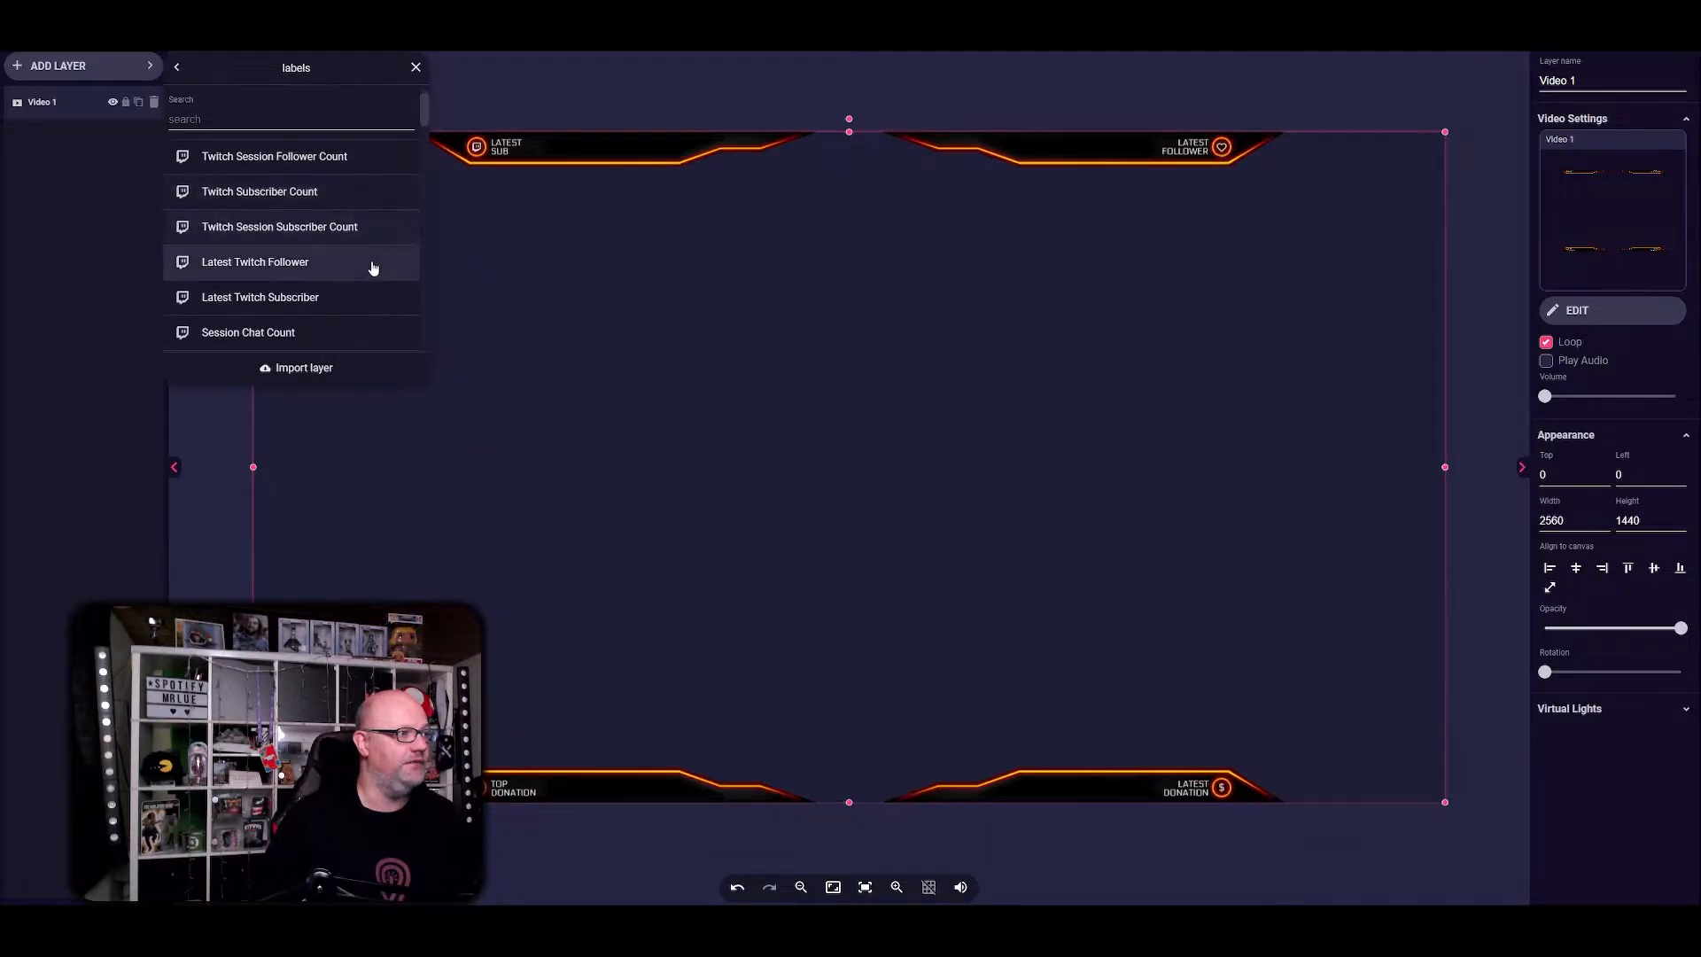
{"action": "left_click", "coordinate": [236, 299]}
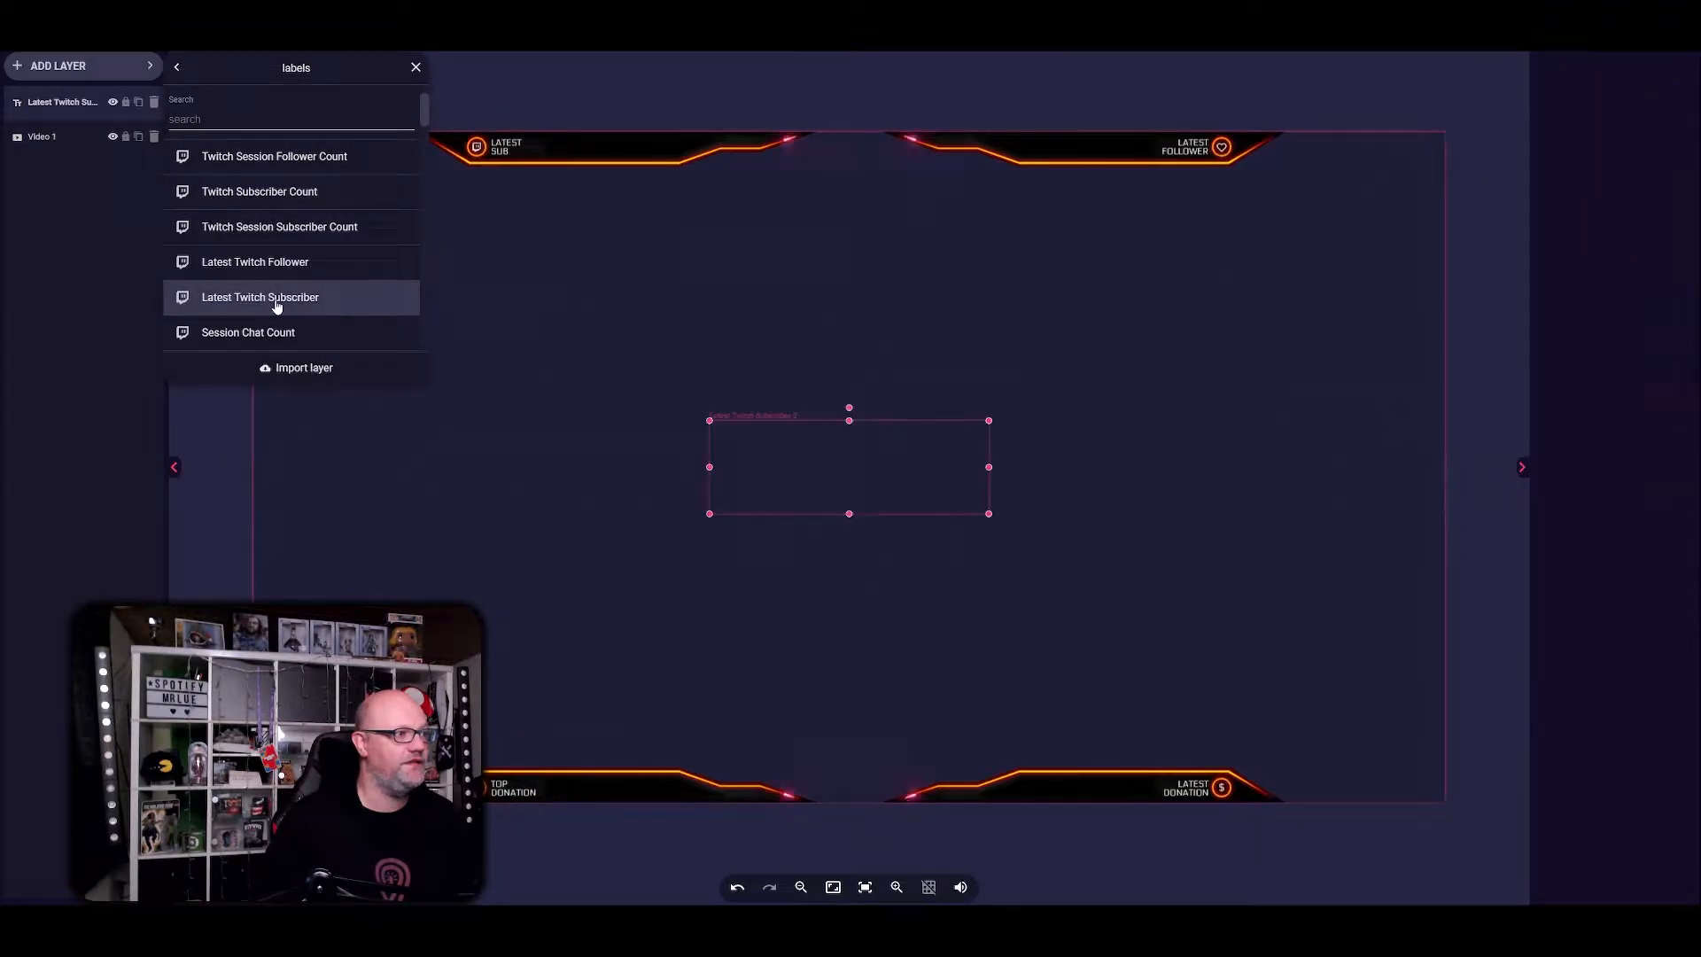
{"action": "left_click_drag", "start_coordinate": [692, 284], "coordinate": [592, 215]}
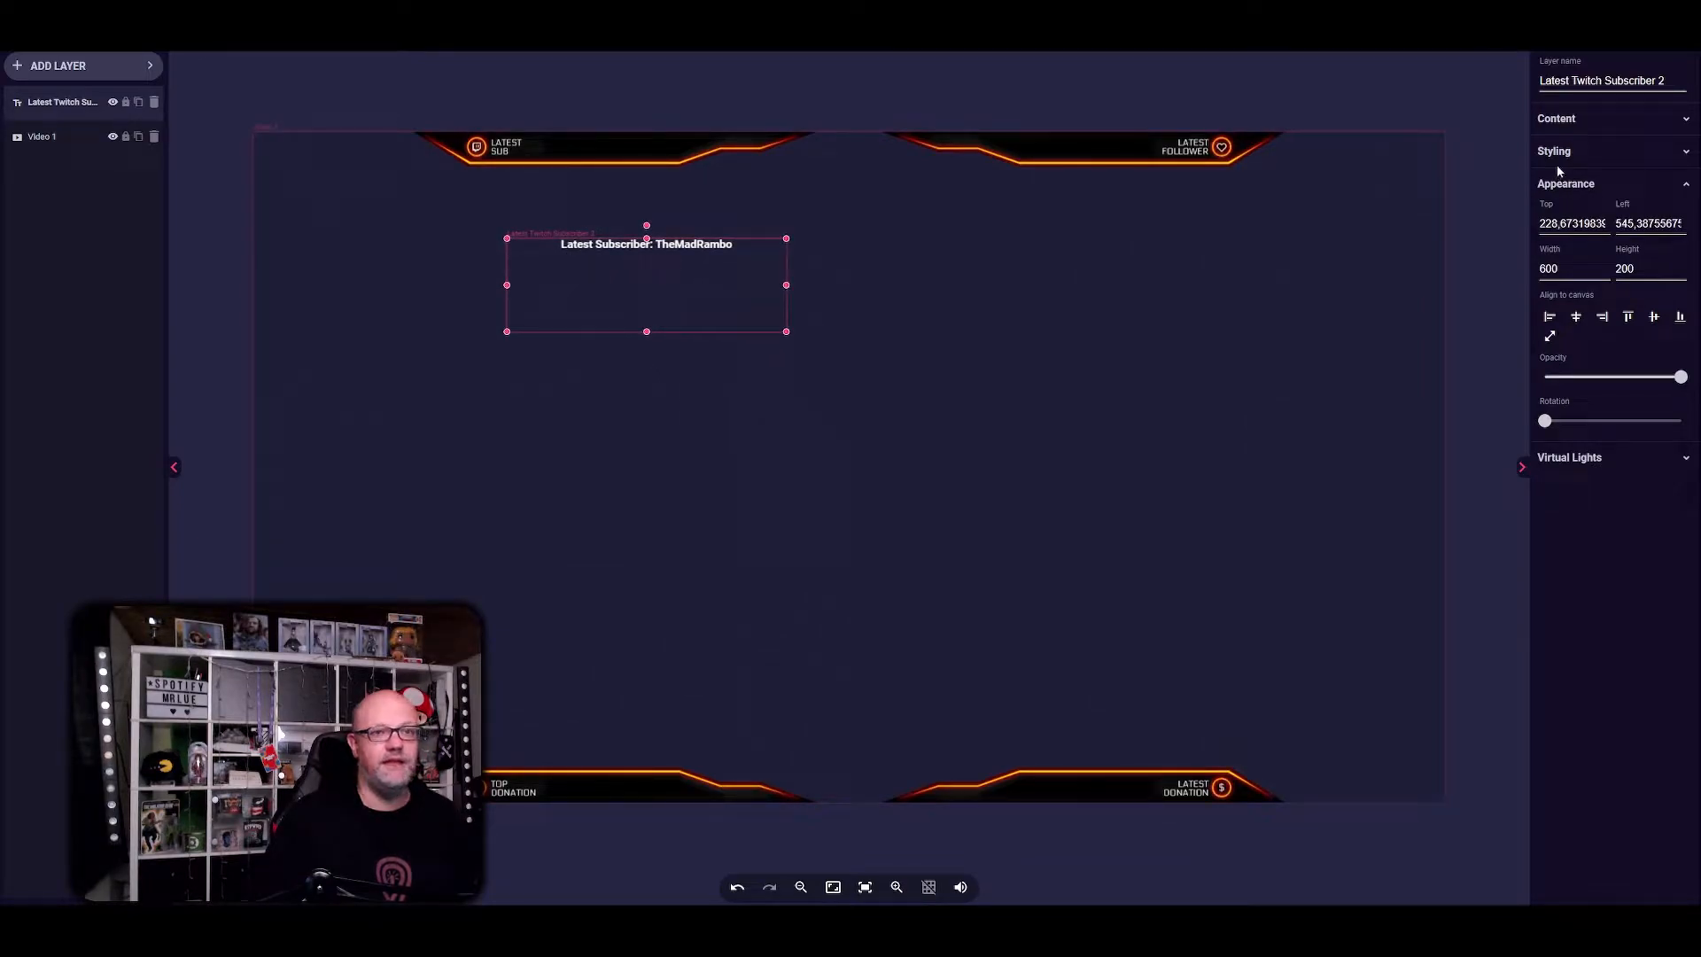
- Remove the "Latest Subscriber:" text from the label's content, keeping only the {{twitch_last_subscriber}} variable
{"action": "left_click", "coordinate": [1608, 124]}
{"action": "left_click_drag", "start_coordinate": [1640, 149], "coordinate": [1535, 149]}
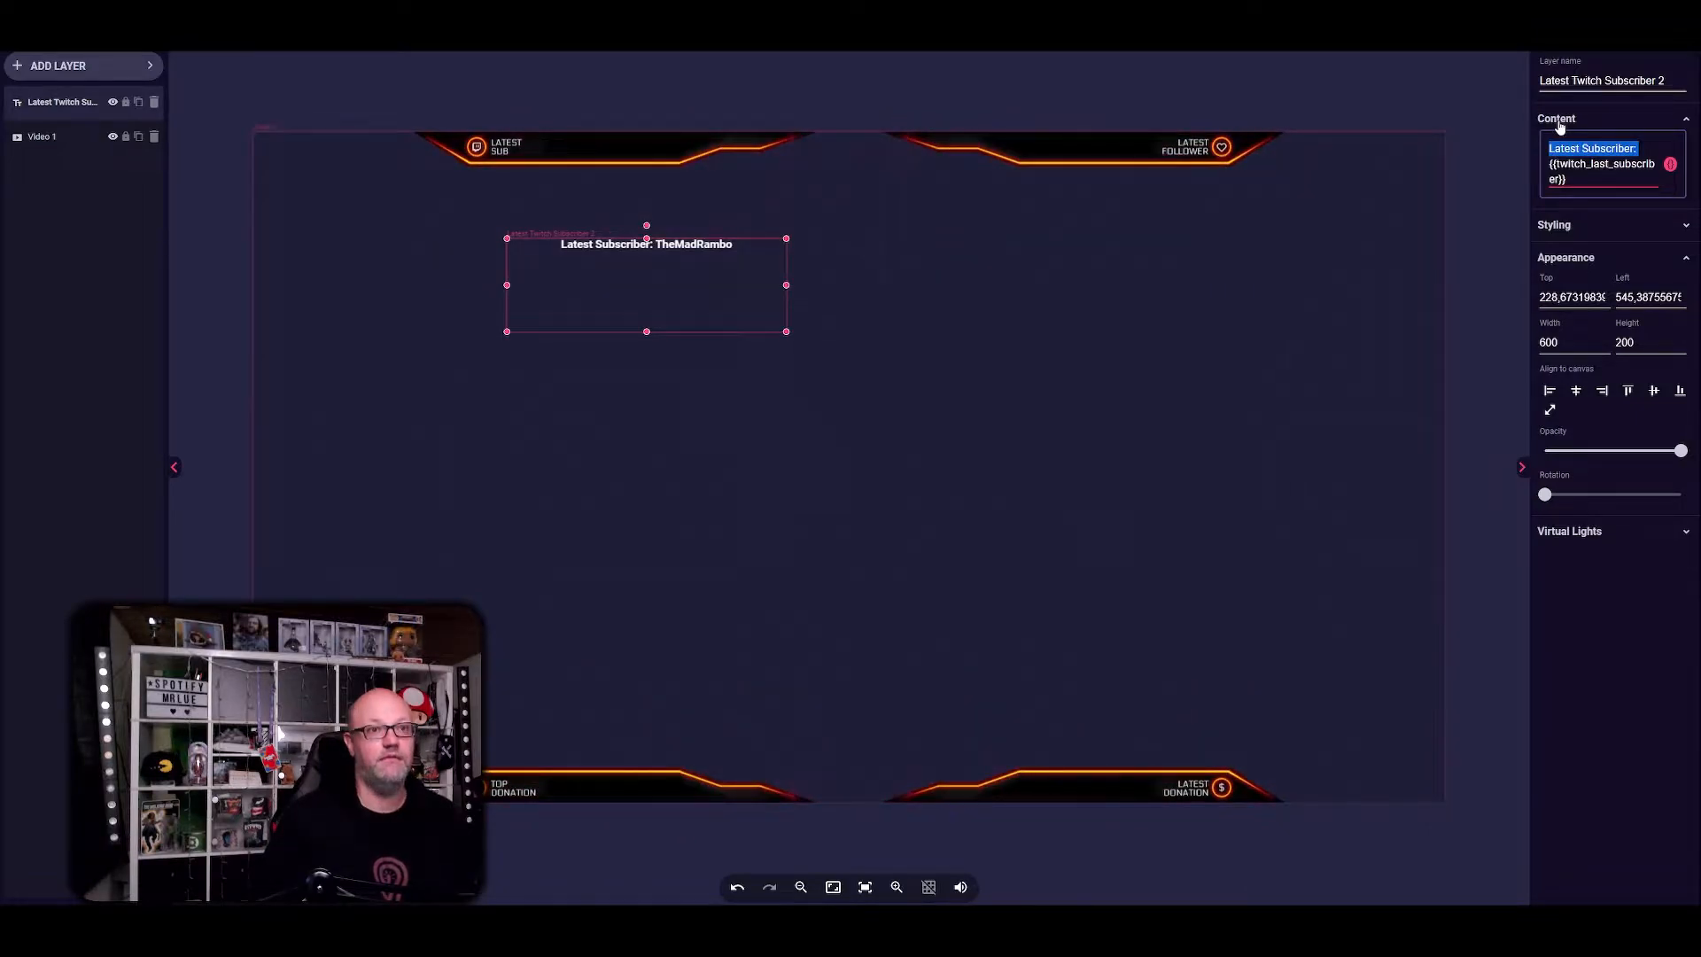
{"action": "key", "text": "BackSpace"}
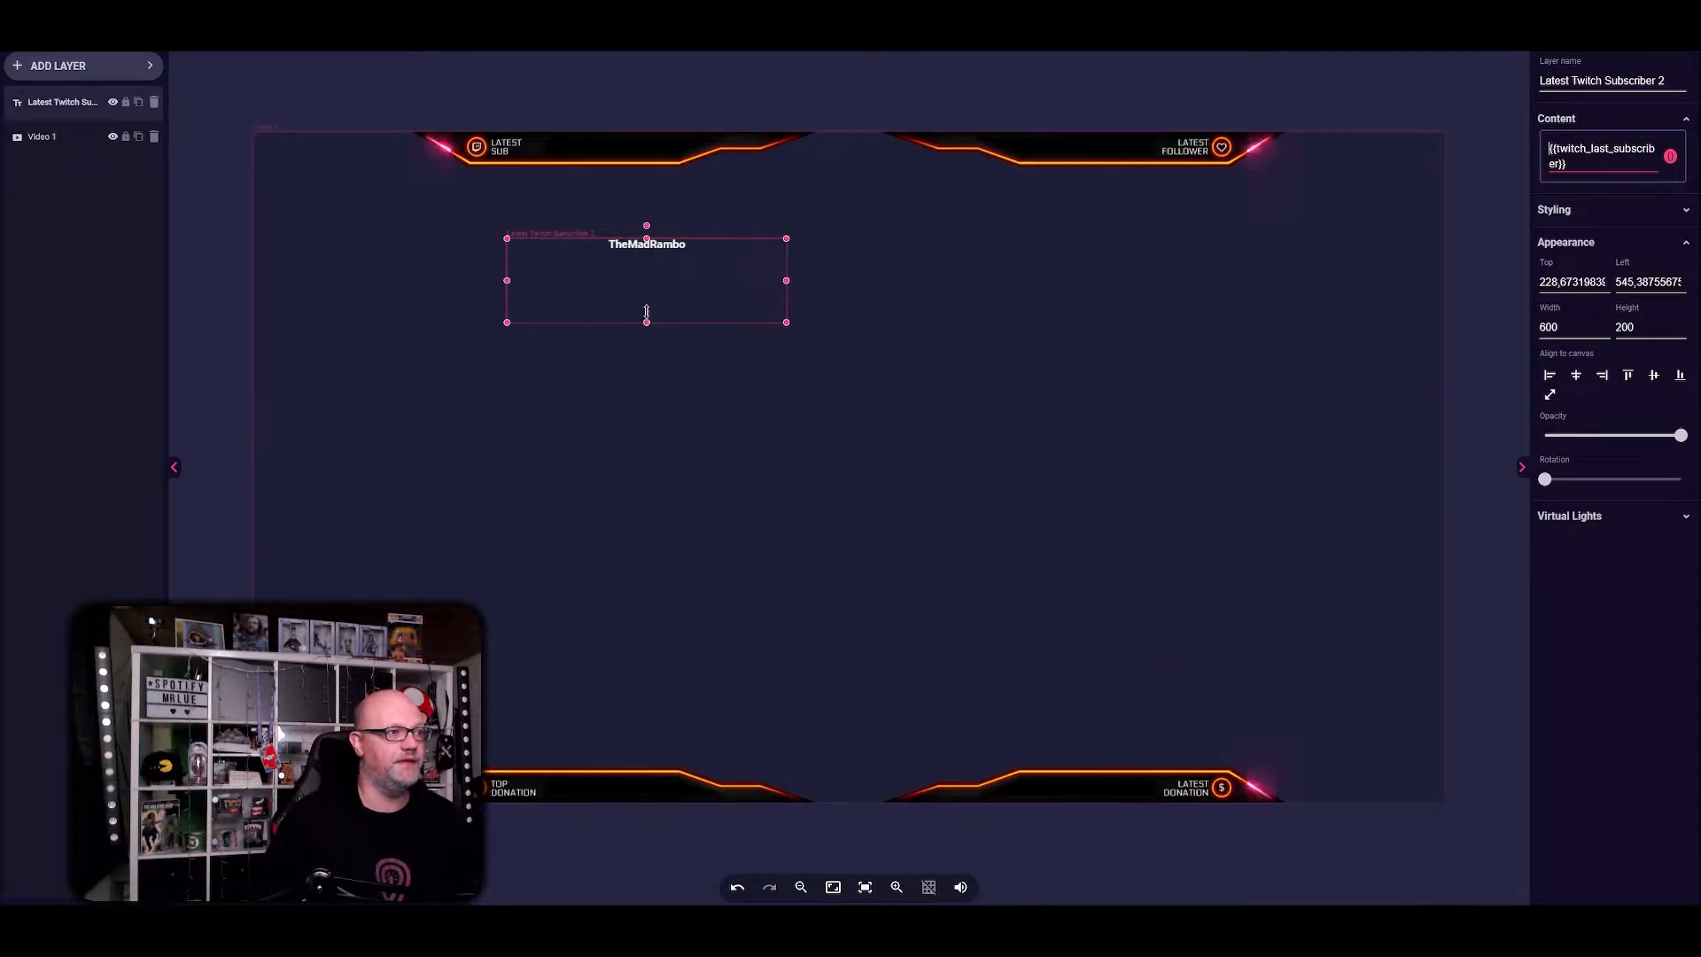
- Set the subscriber label's font size to 36 and move the label into the Latest Sub bar
{"action": "left_click", "coordinate": [1559, 210]}
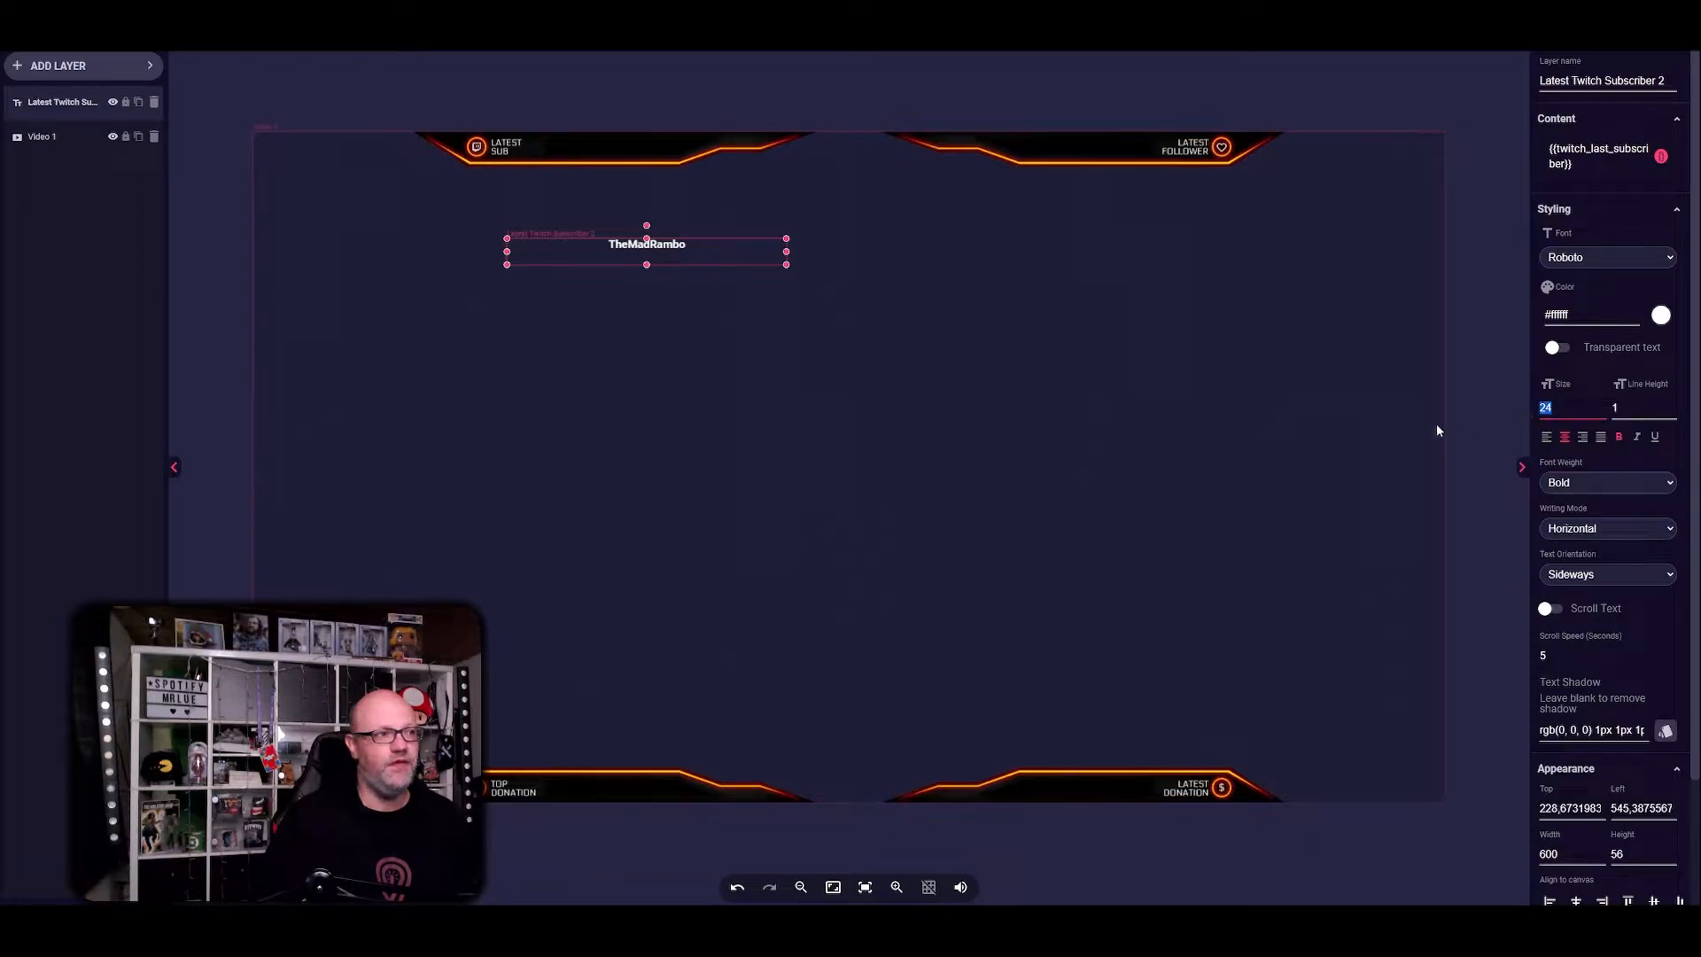
{"action": "type", "text": "36"}
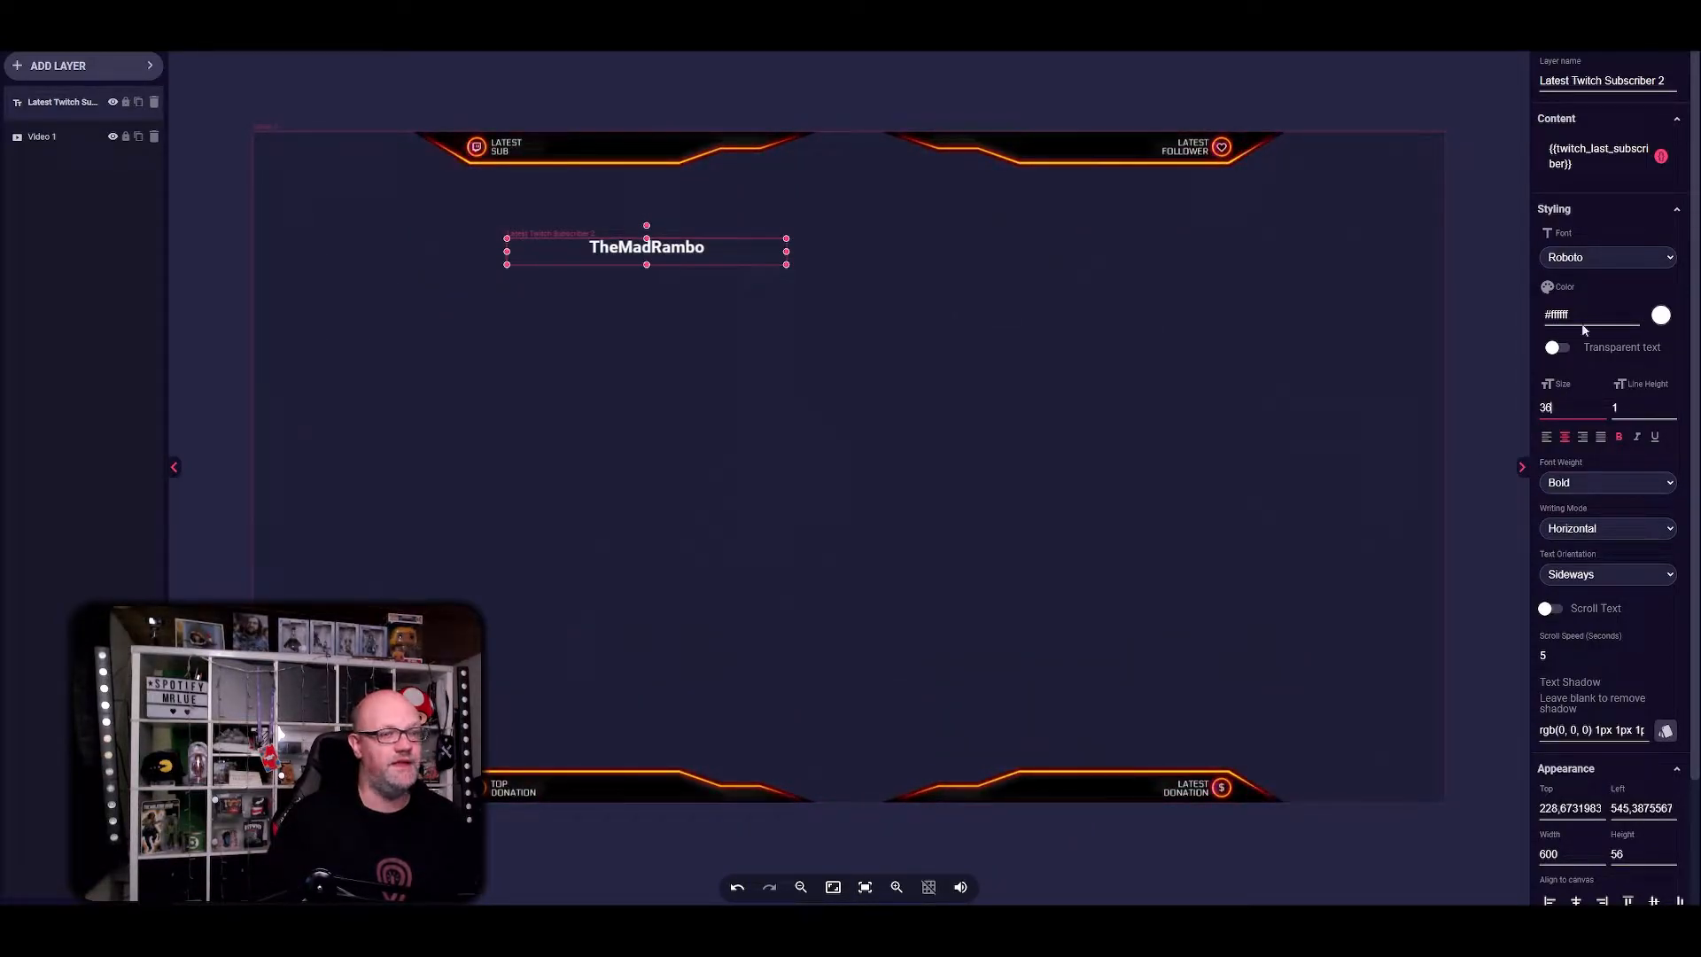
{"action": "left_click_drag", "start_coordinate": [665, 254], "coordinate": [632, 141]}
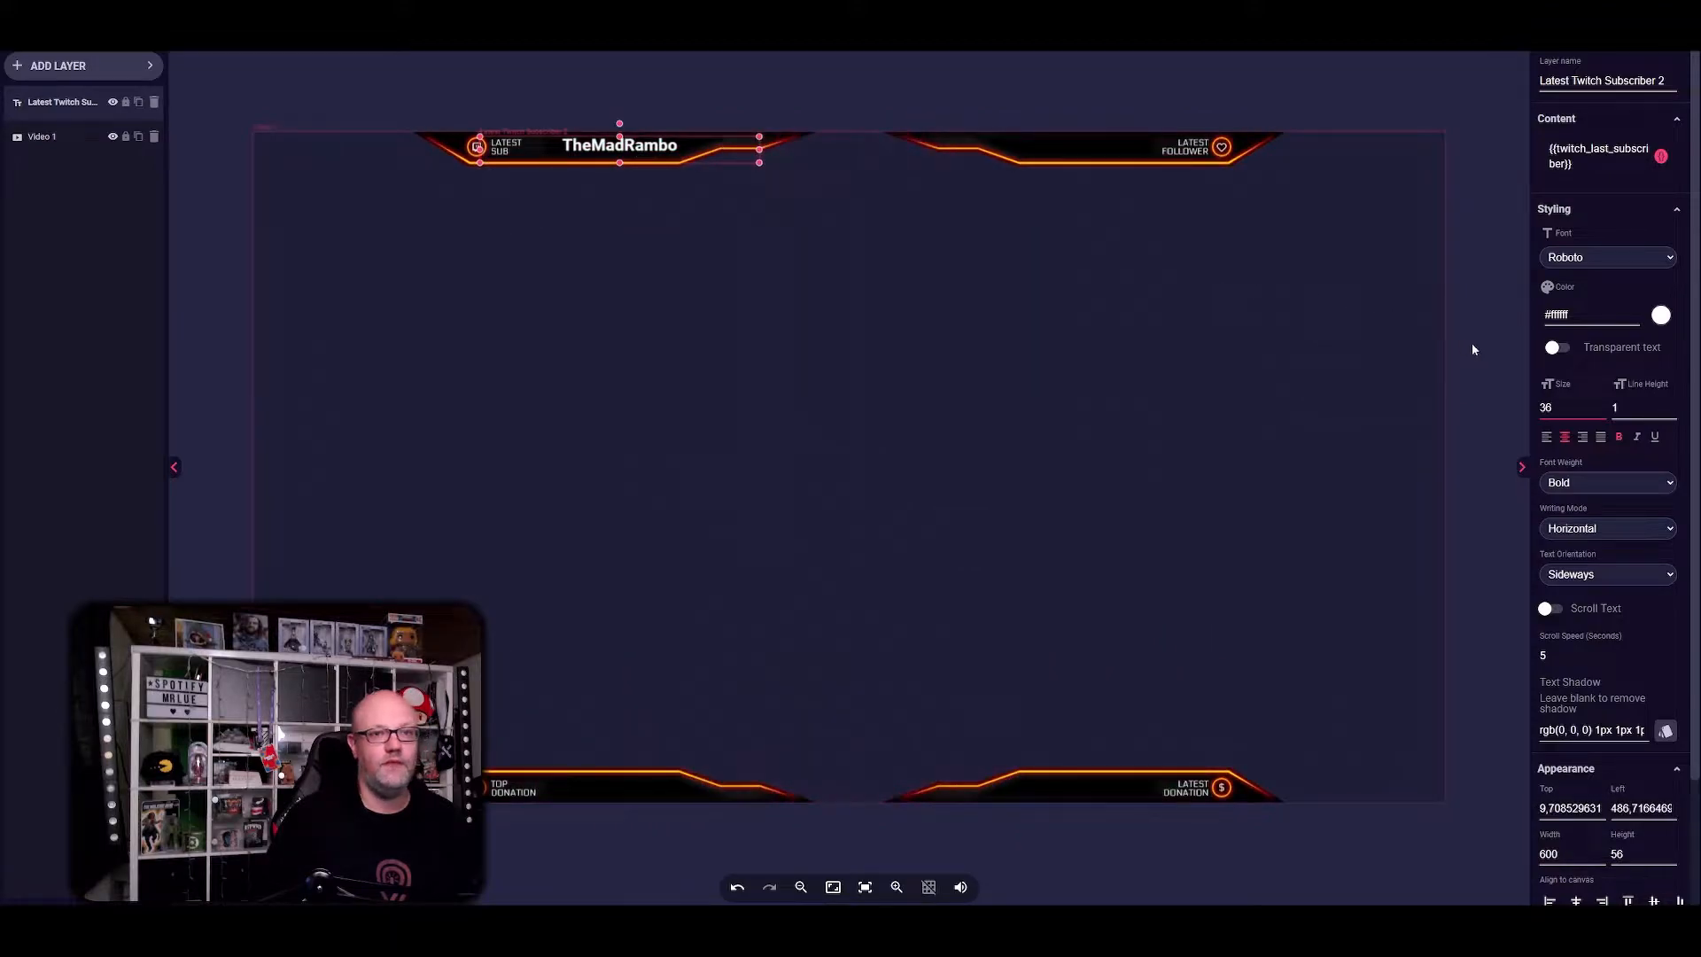
- Color the subscriber label orange #faa238 by sampling the bar's edge, and nudge the label within the Latest Sub bar
{"action": "left_click", "coordinate": [1662, 316]}
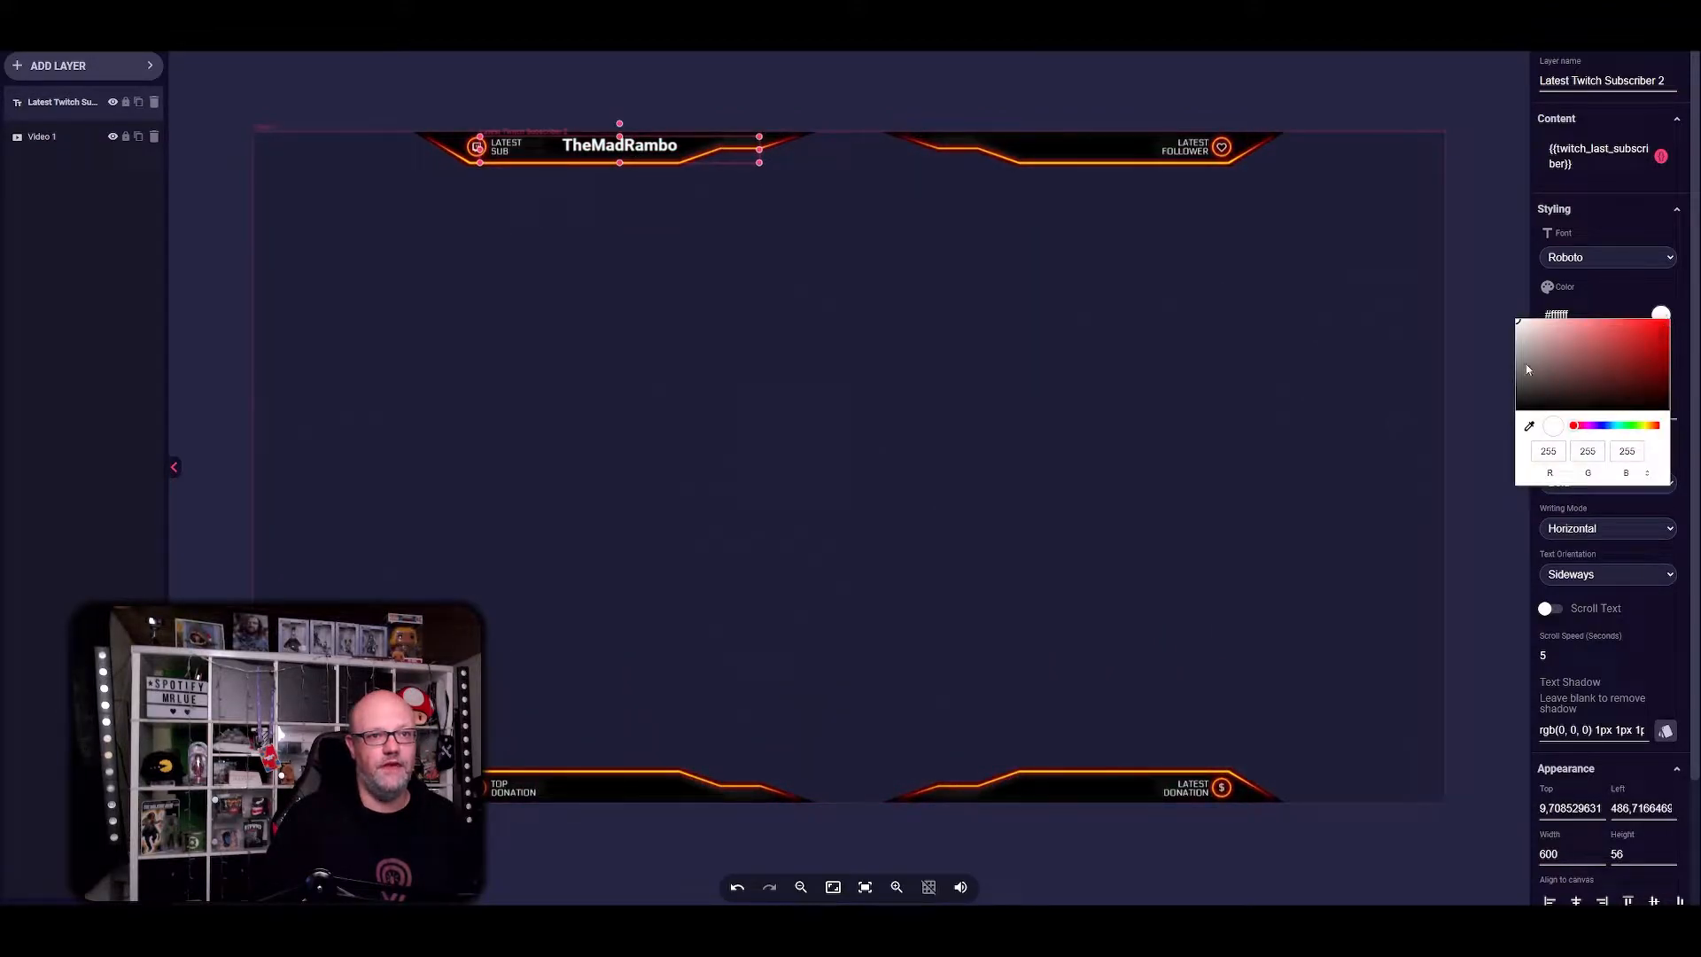
{"action": "left_click", "coordinate": [1530, 429]}
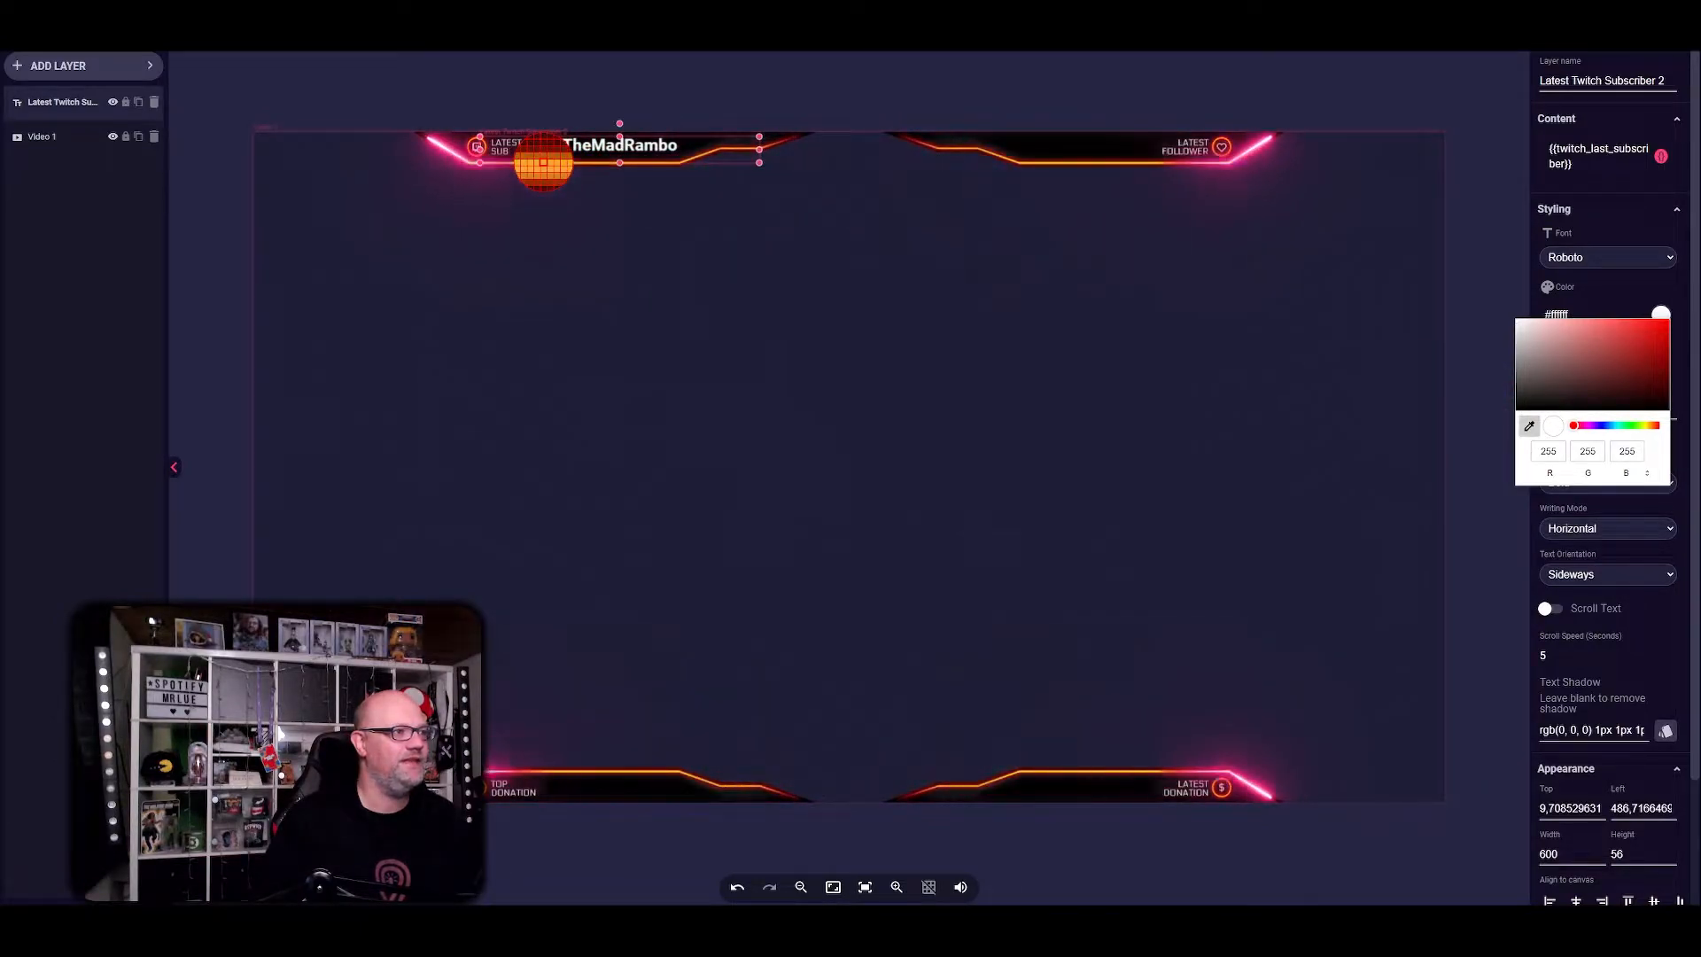
{"action": "left_click", "coordinate": [544, 163]}
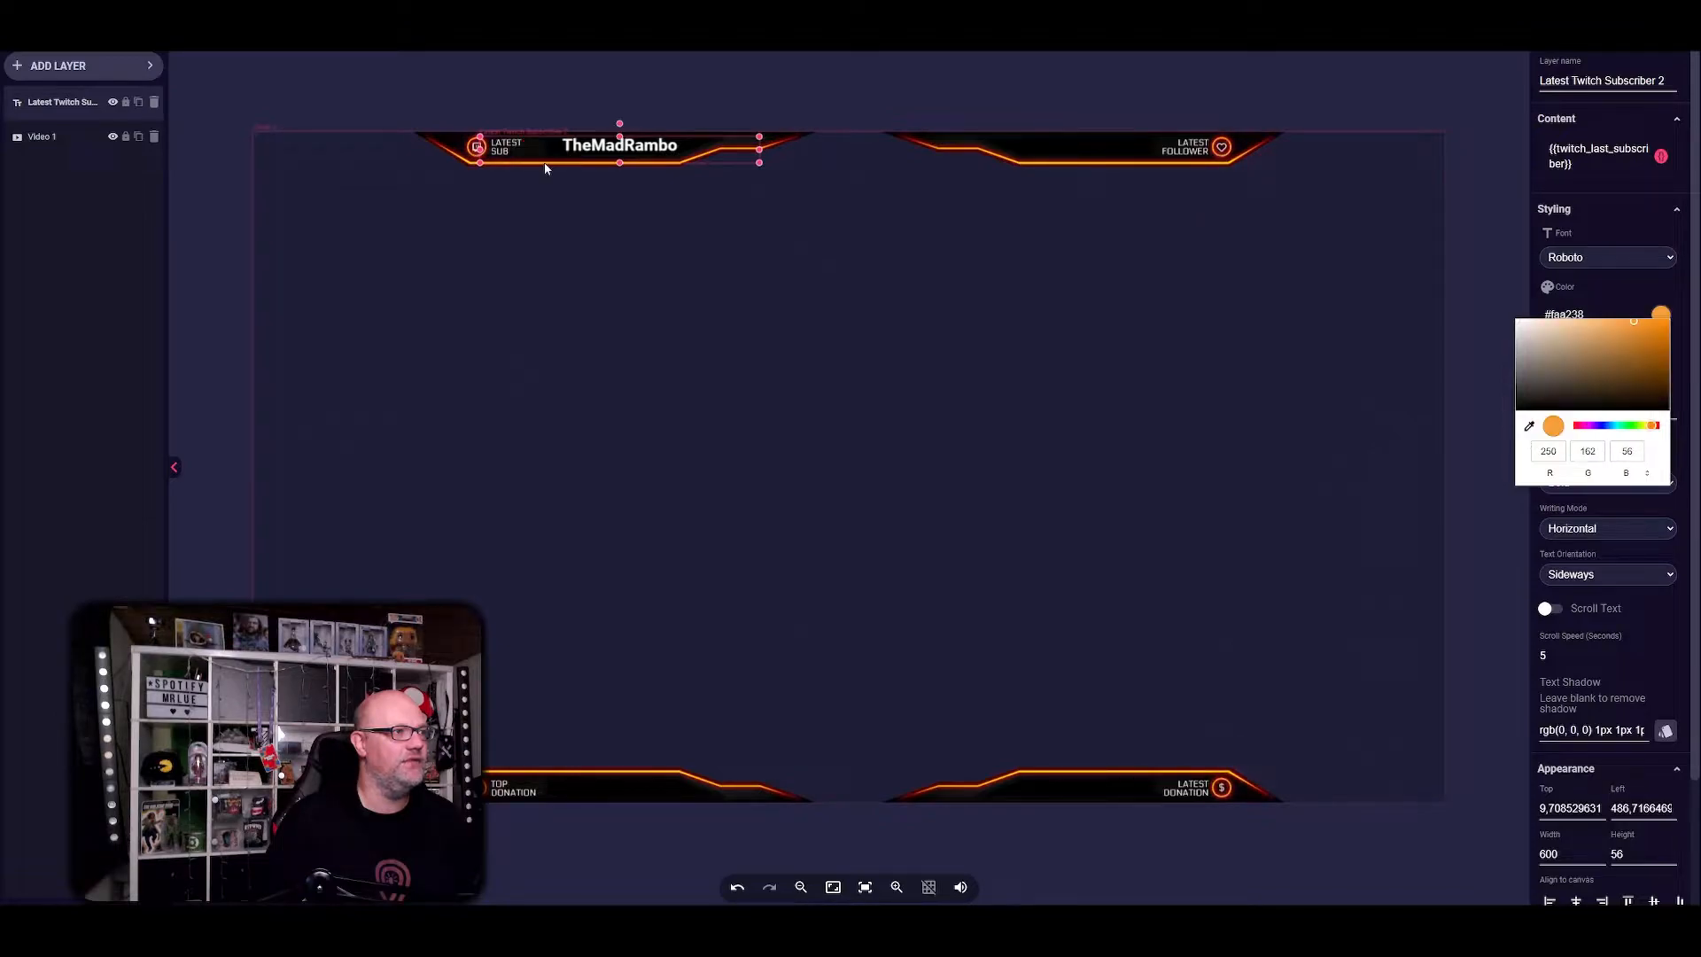
{"action": "left_click", "coordinate": [632, 150]}
{"action": "left_click_drag", "start_coordinate": [631, 150], "coordinate": [637, 157]}
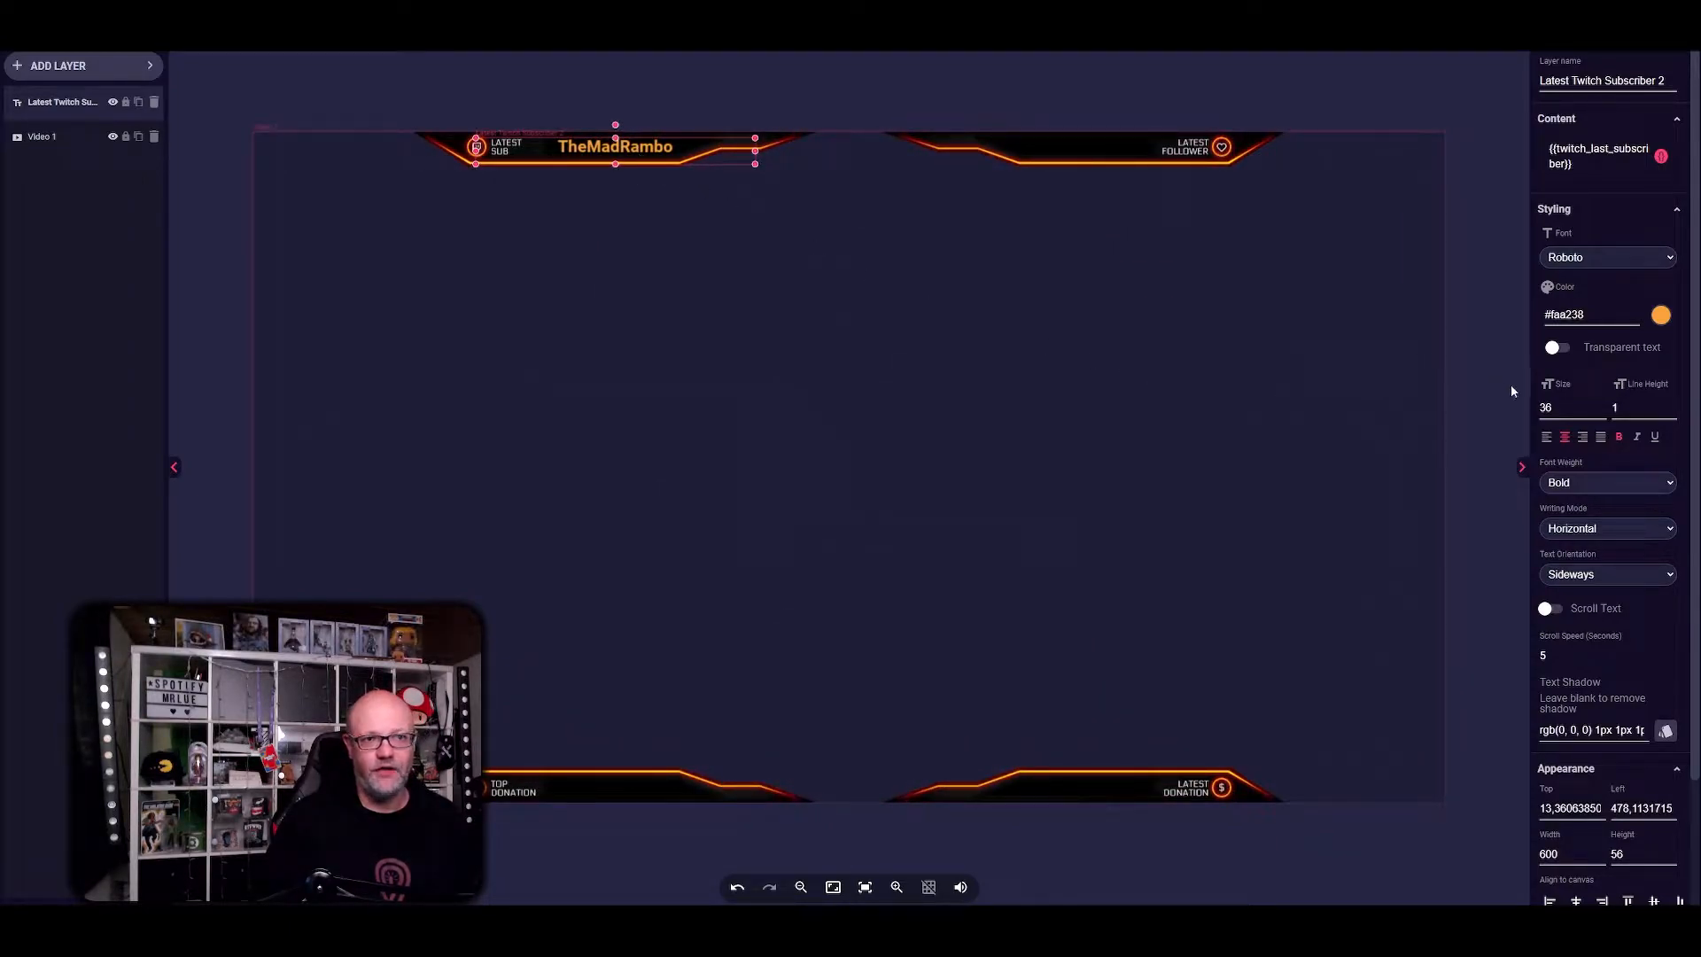
- Preview Scroll Text on the subscriber label, narrow its box to about 313 wide beside the Latest Sub caption, and disable scrolling again
{"action": "left_click", "coordinate": [1548, 610]}
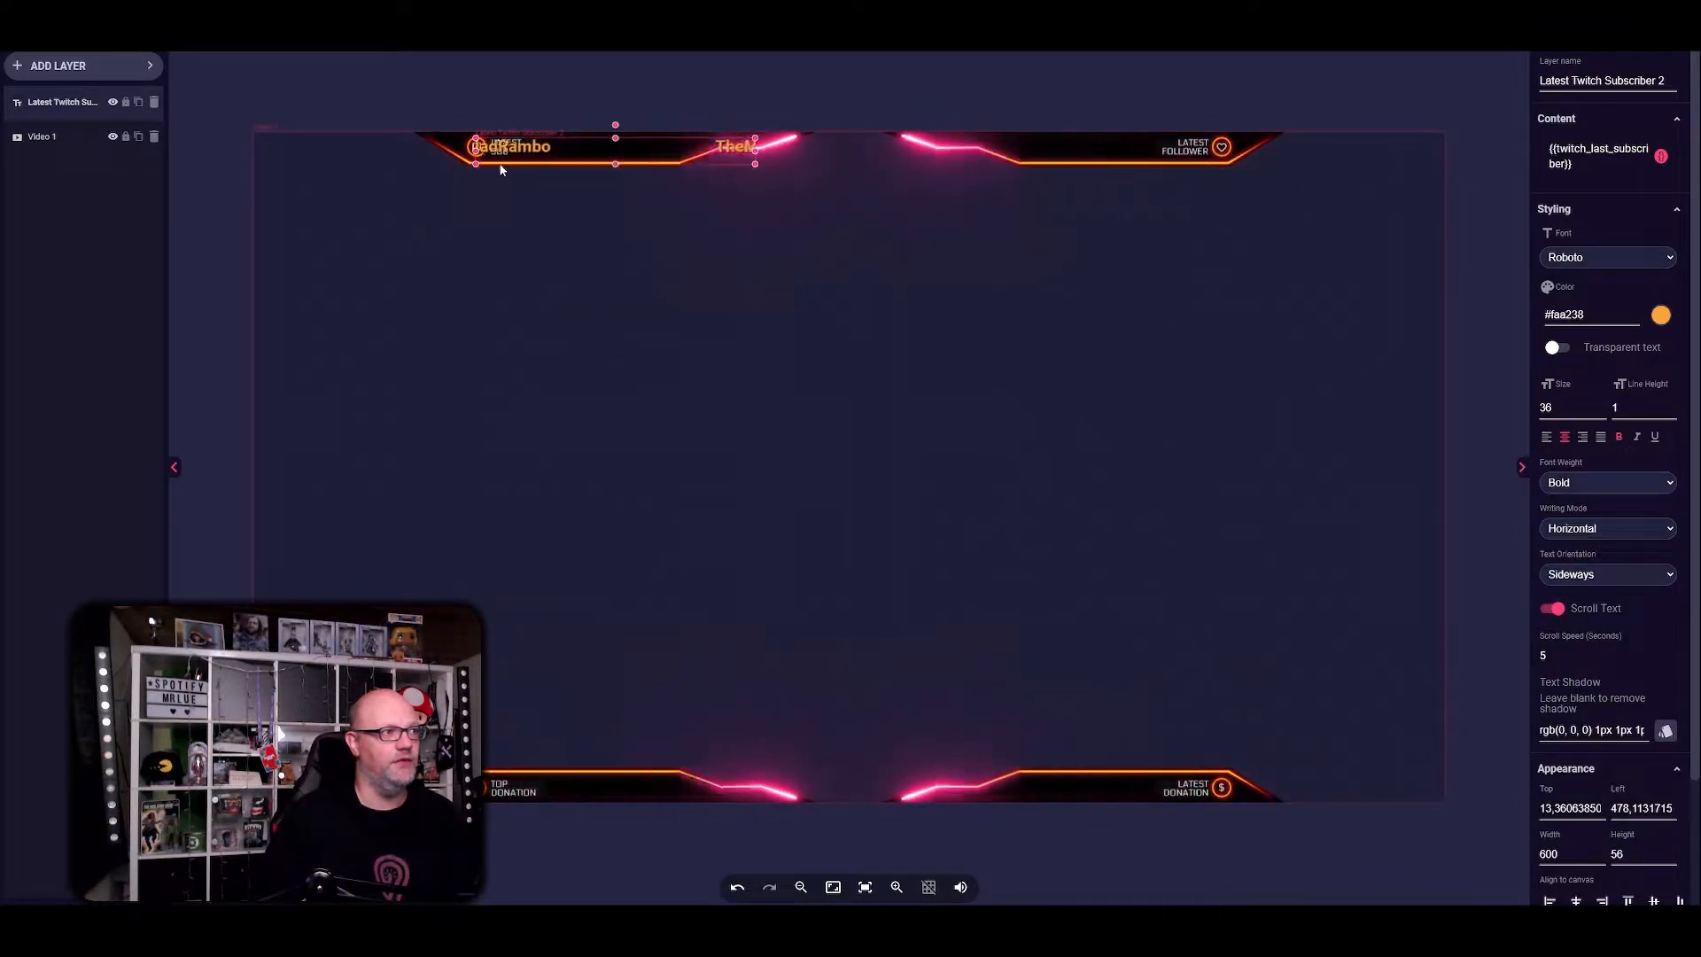
{"action": "left_click_drag", "start_coordinate": [476, 151], "coordinate": [526, 151]}
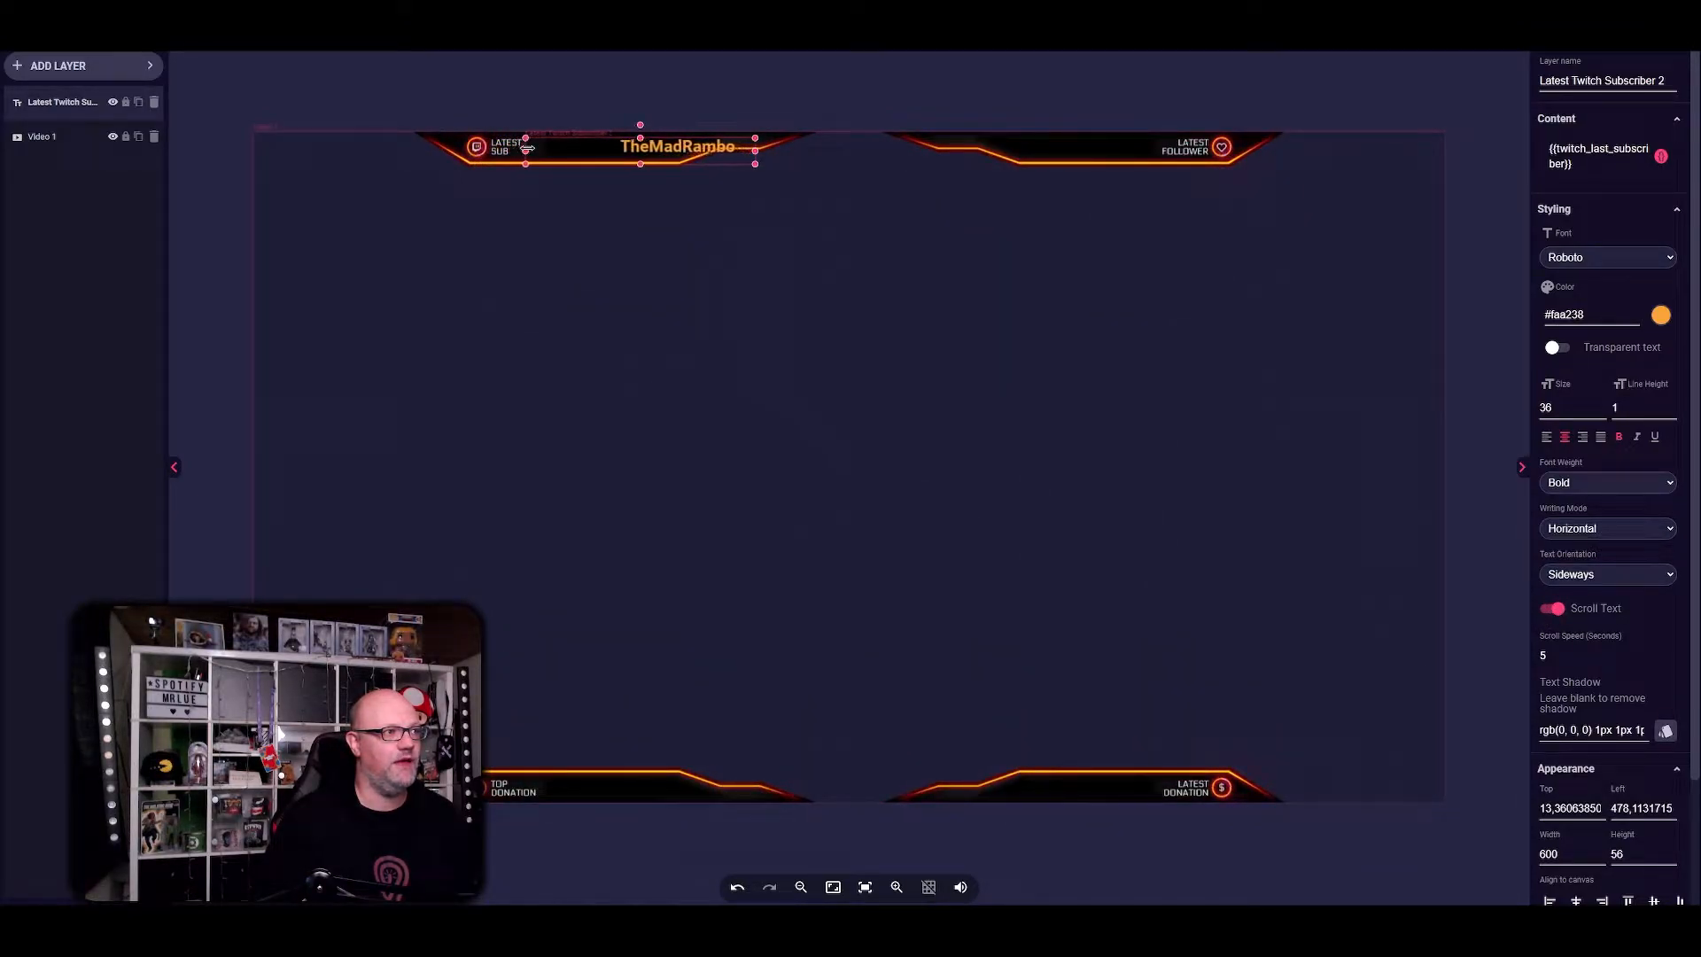
{"action": "left_click_drag", "start_coordinate": [755, 151], "coordinate": [672, 149]}
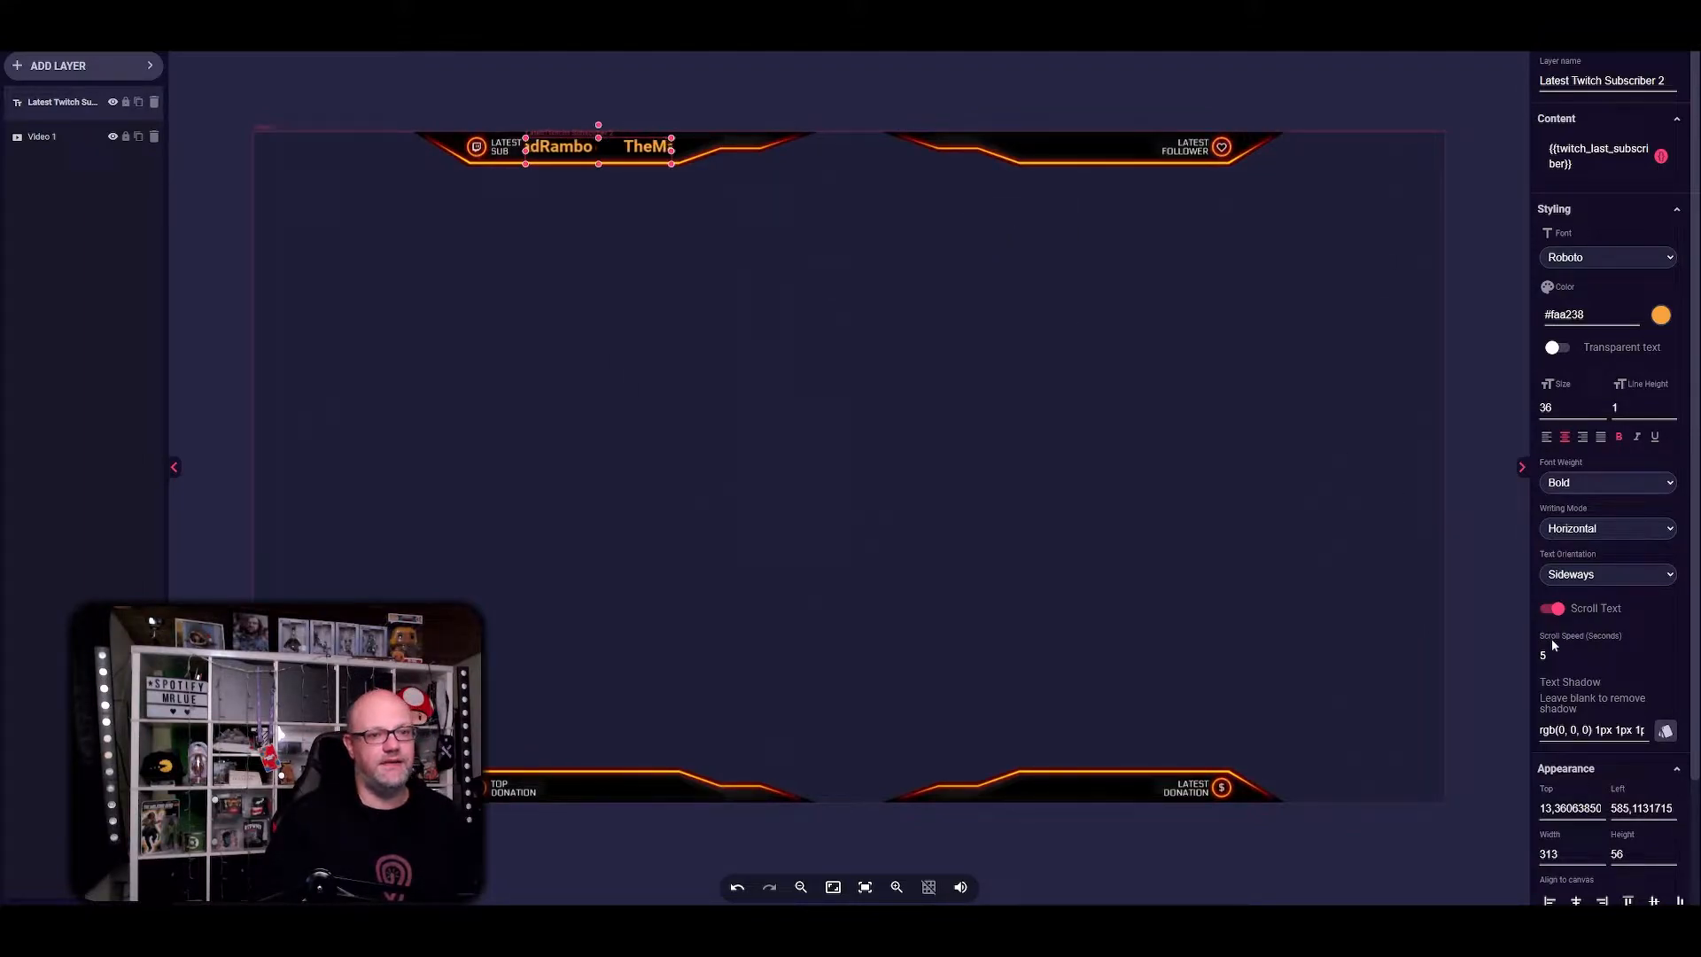
{"action": "left_click", "coordinate": [1558, 613]}
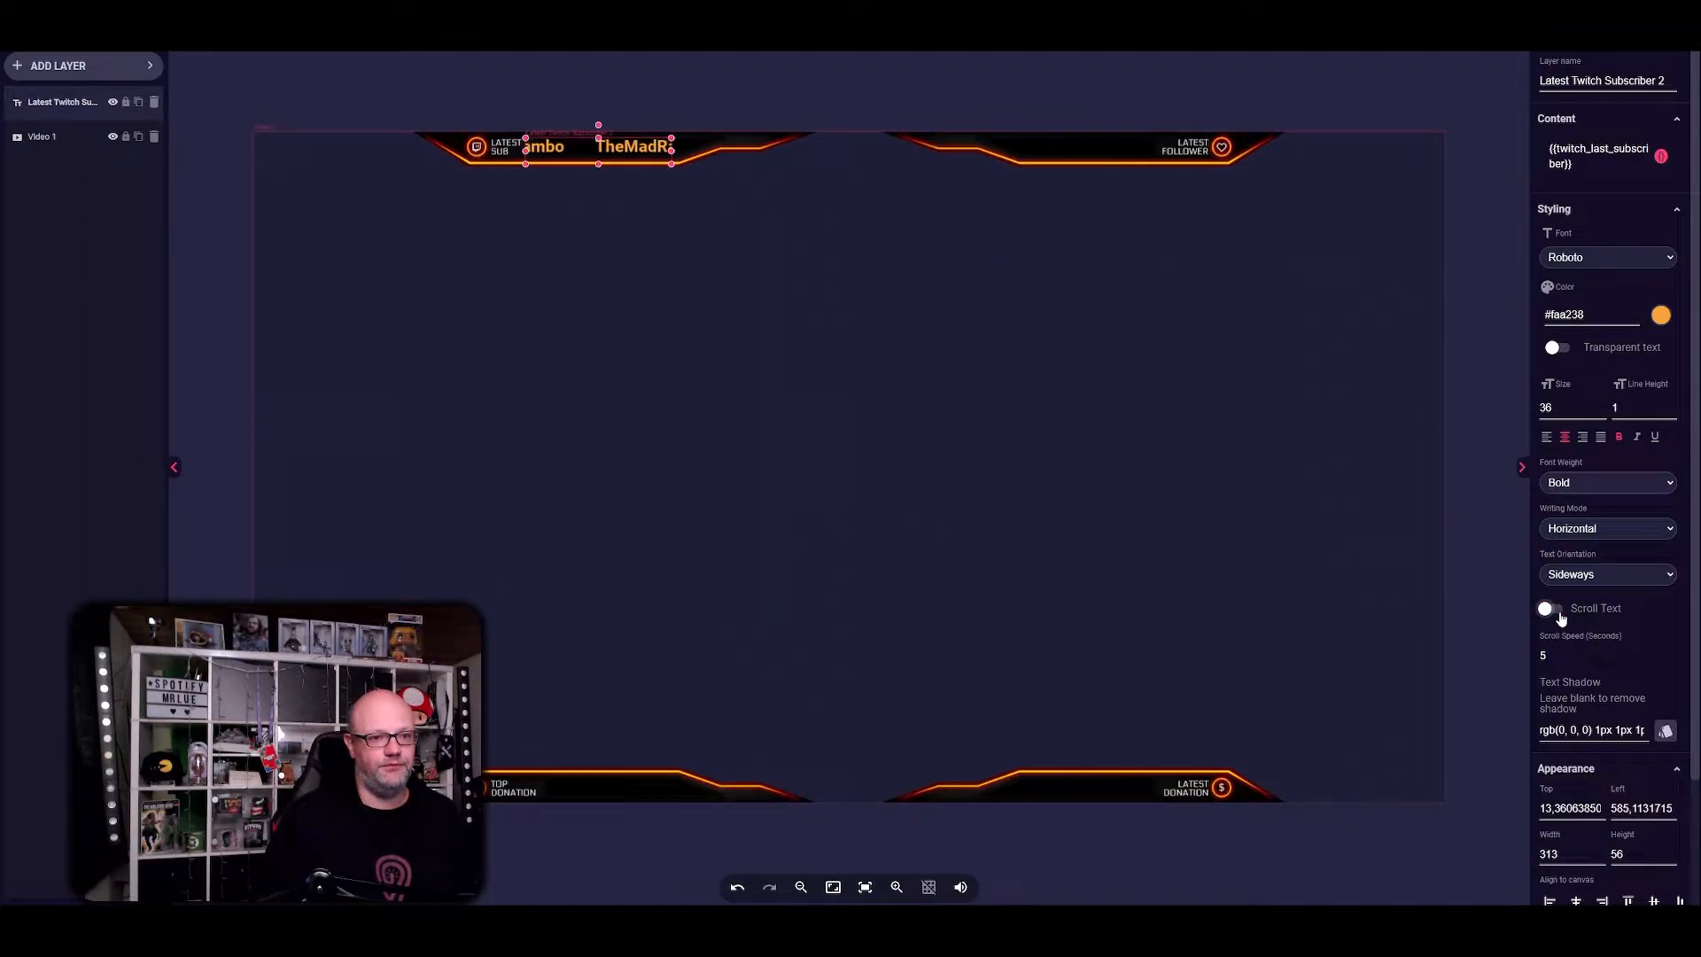
- Try the Lighter font weight on the subscriber label and restore it to Bold
{"action": "left_click", "coordinate": [1614, 482]}
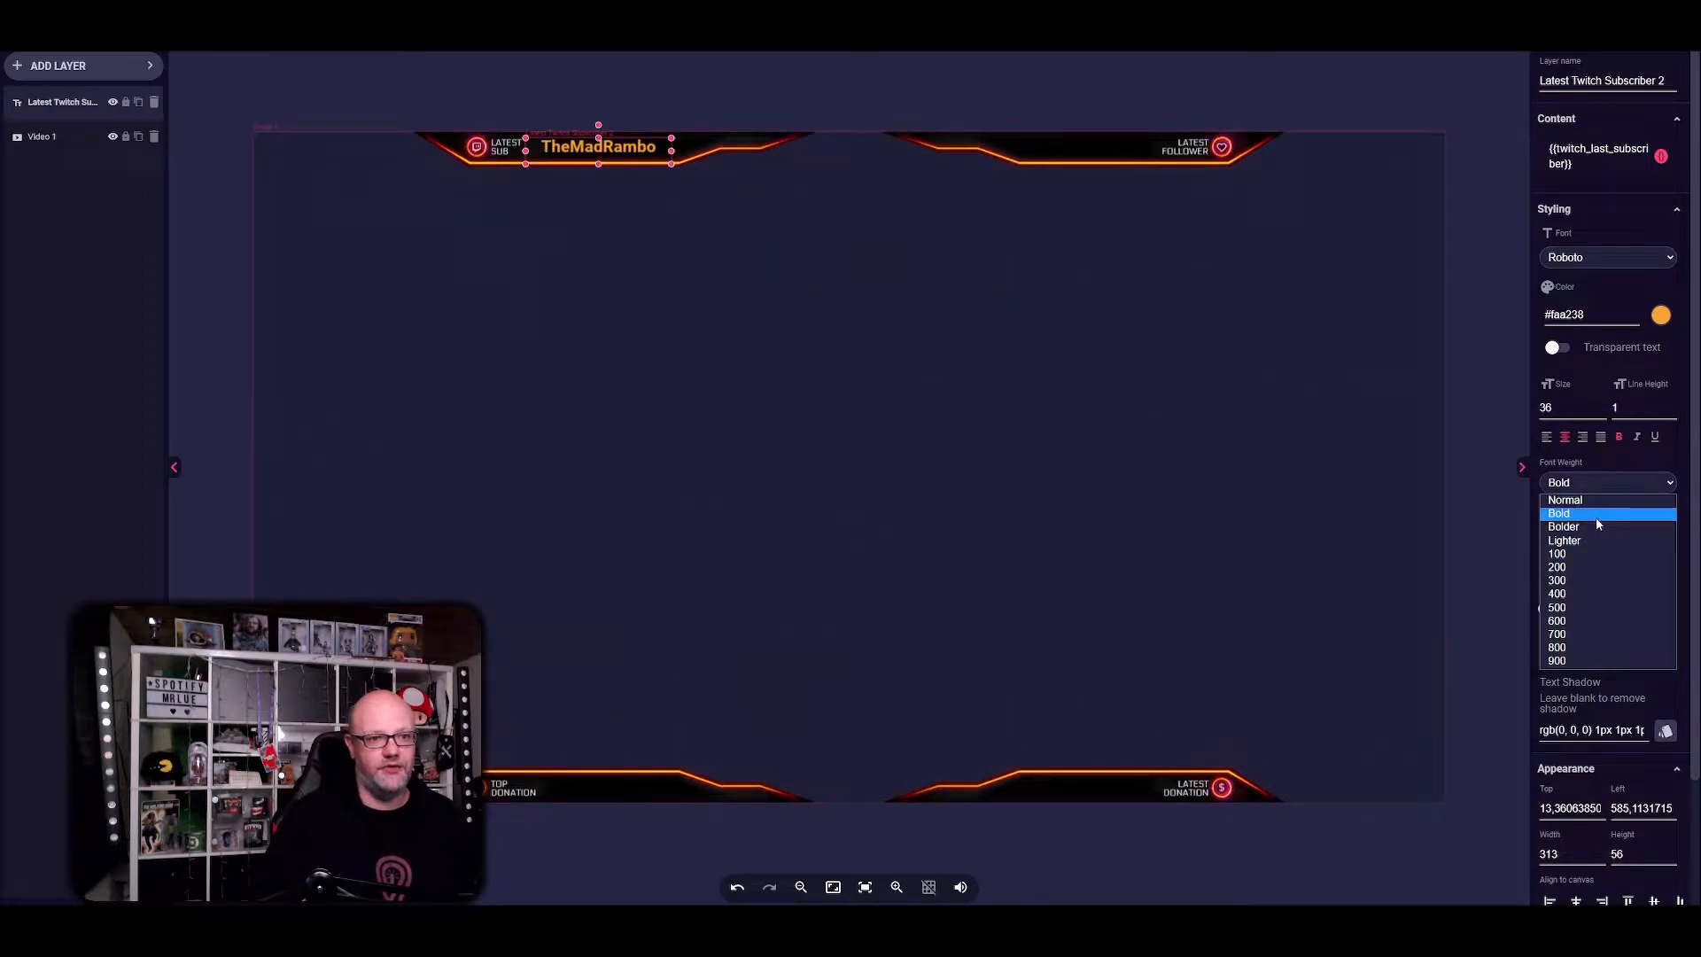
{"action": "left_click", "coordinate": [1594, 542]}
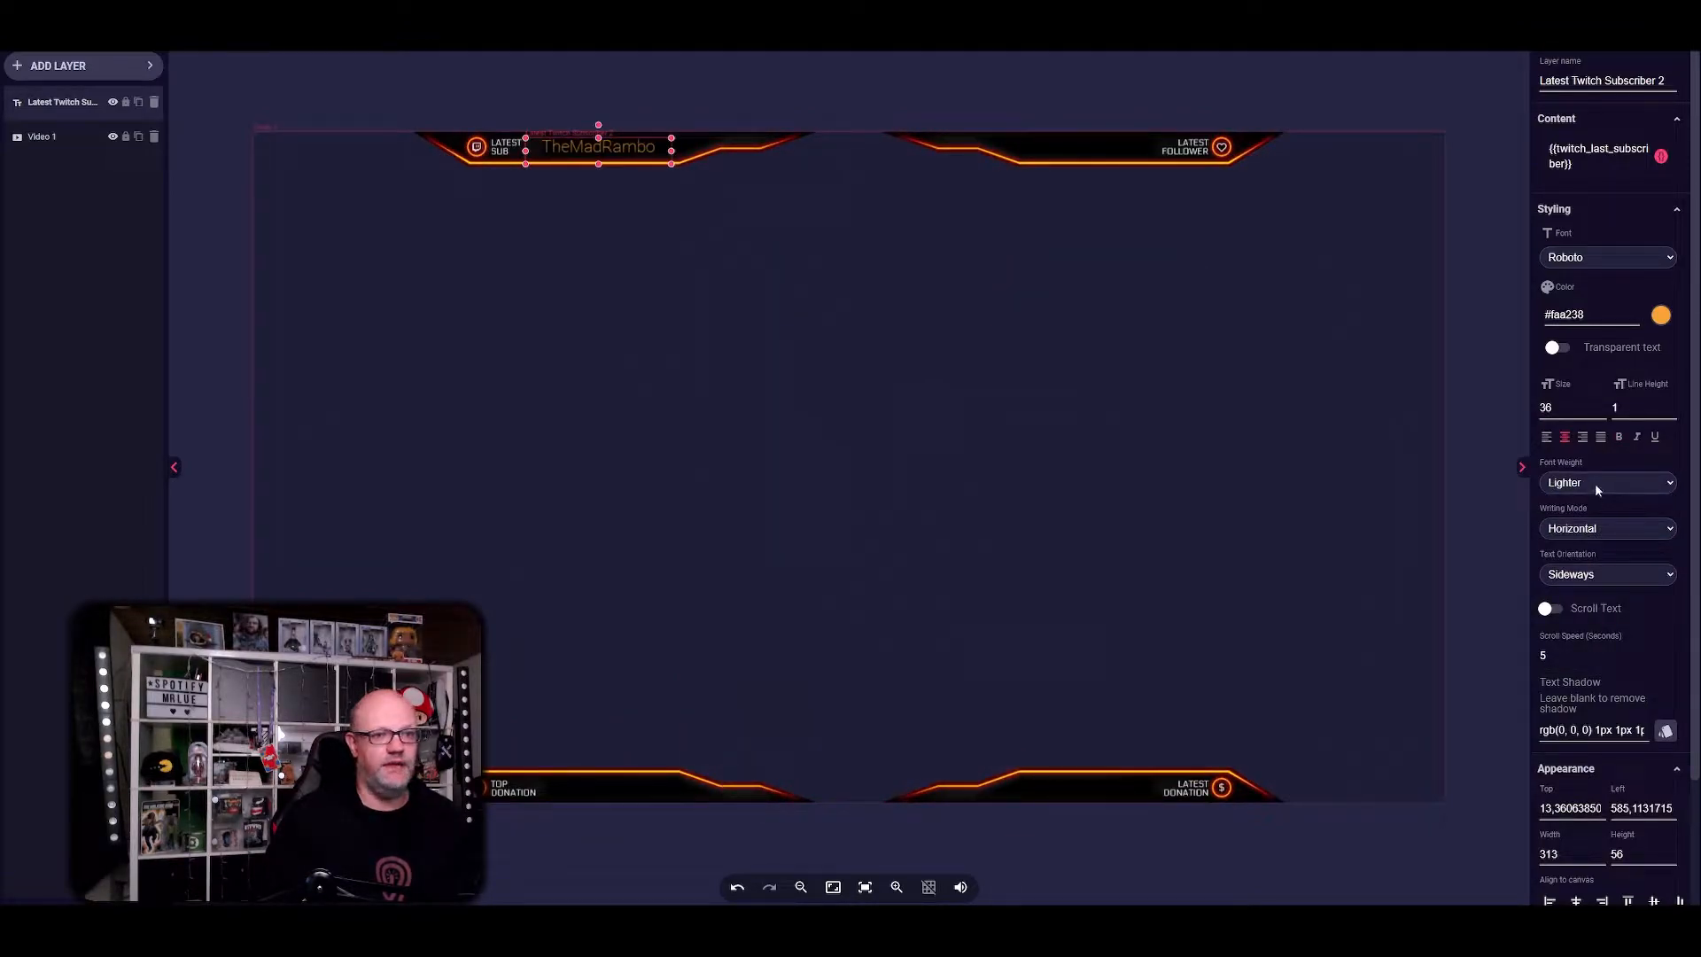
{"action": "left_click", "coordinate": [1597, 485]}
{"action": "left_click", "coordinate": [1596, 514]}
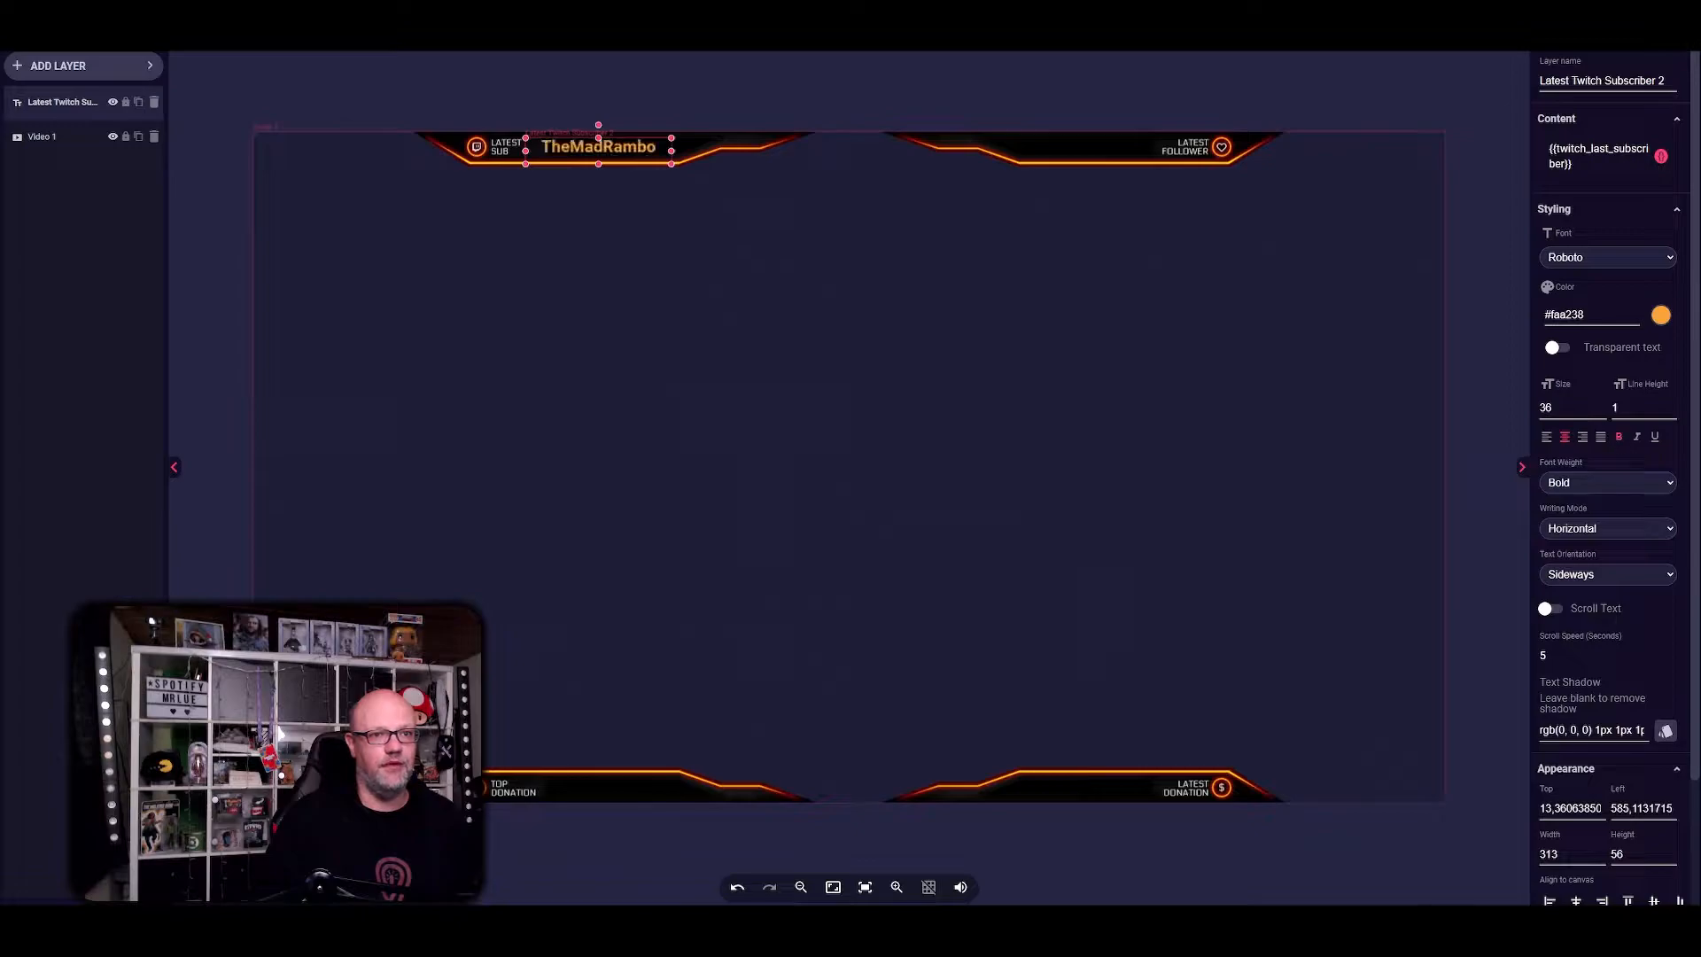
- Change the subscriber label's font to Parisienne
{"action": "left_click", "coordinate": [1597, 260]}
{"action": "scroll", "coordinate": [1582, 407], "scroll_direction": "up", "scroll_amount": 3}
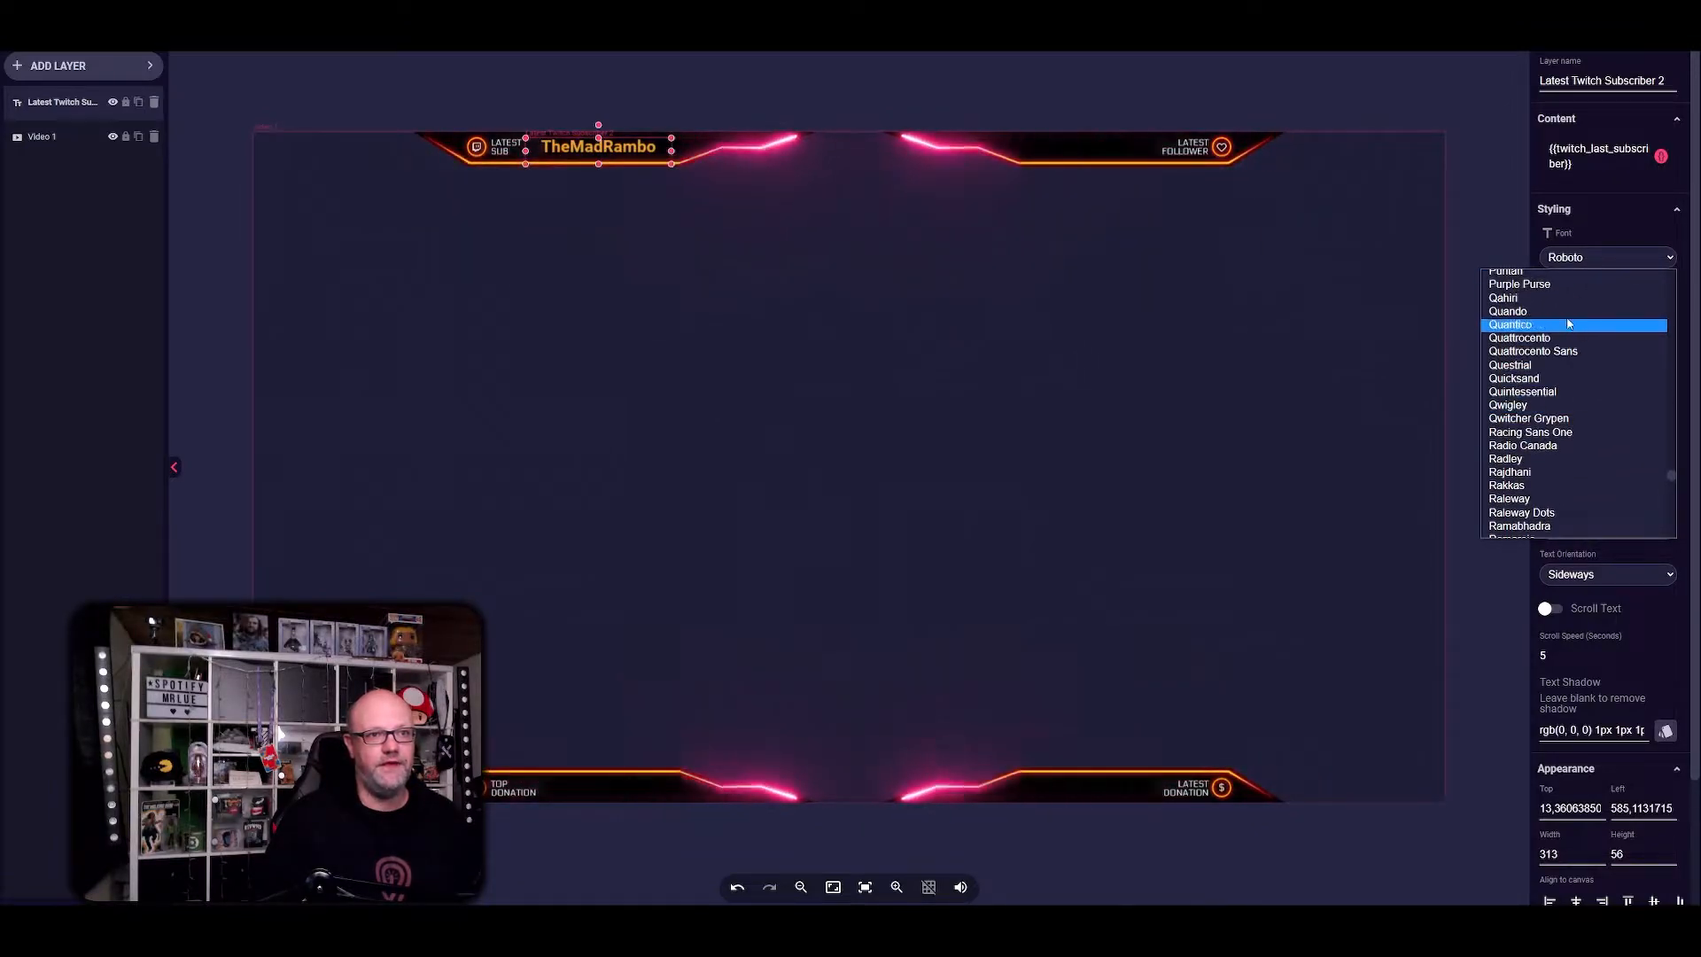
{"action": "left_click", "coordinate": [1570, 325]}
{"action": "left_click", "coordinate": [1586, 258]}
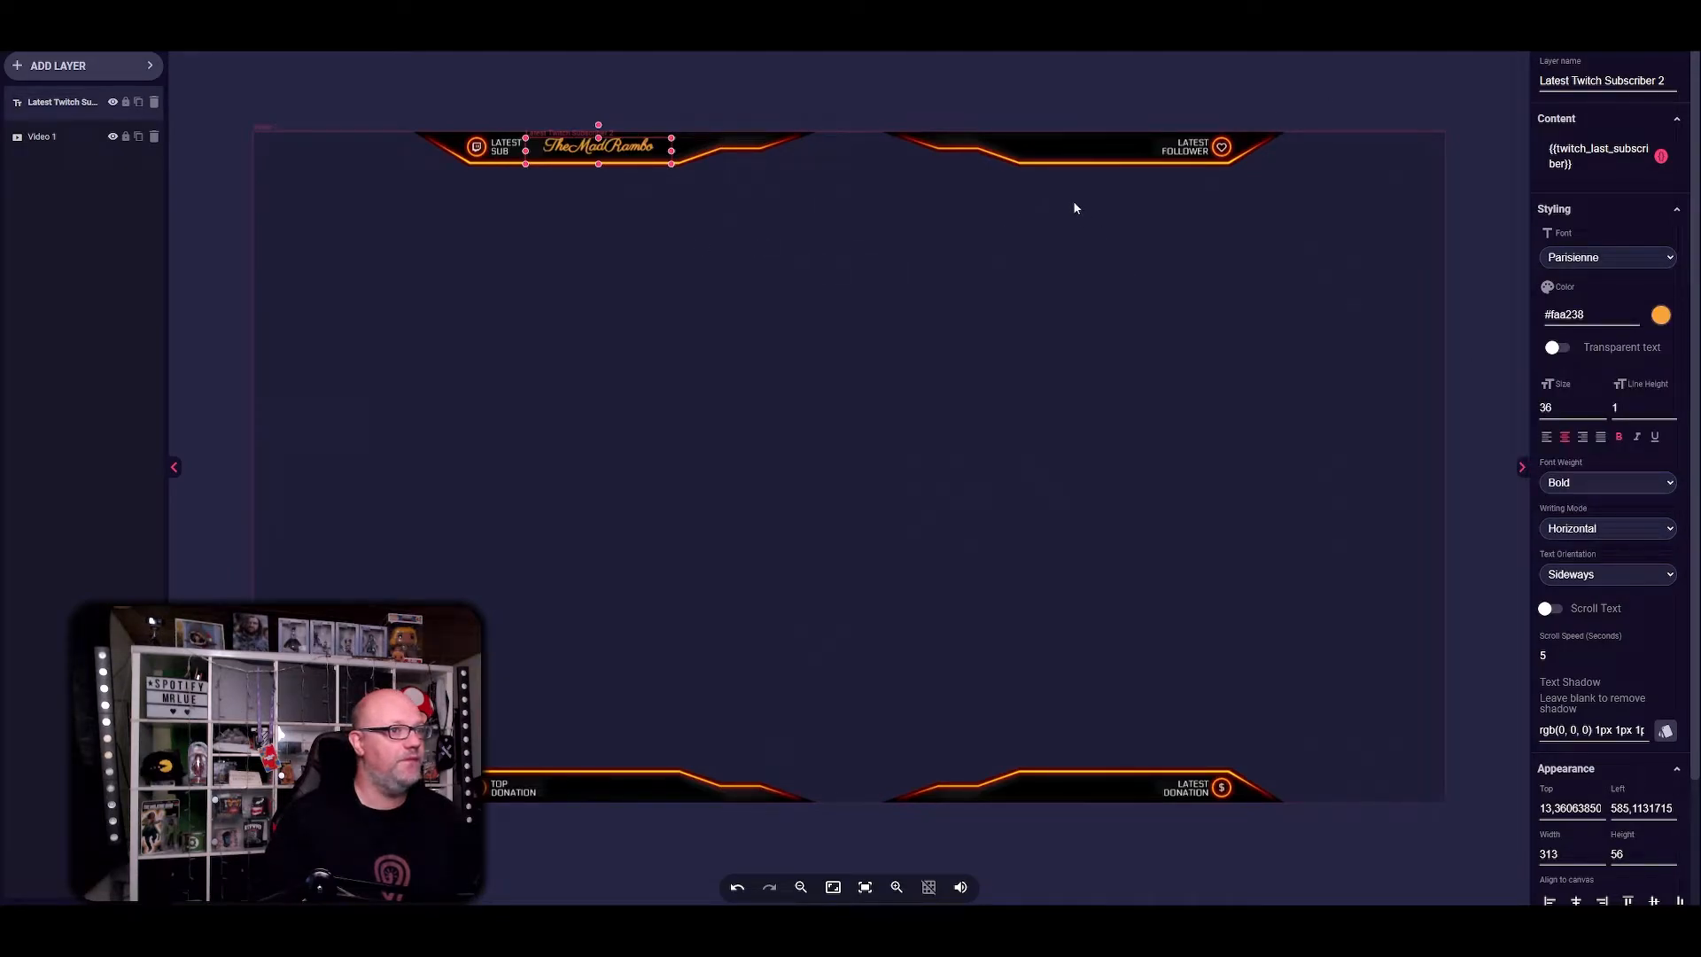
- Add a Latest Twitch Follower label and move it just below the Latest Follower bar
{"action": "left_click", "coordinate": [148, 74]}
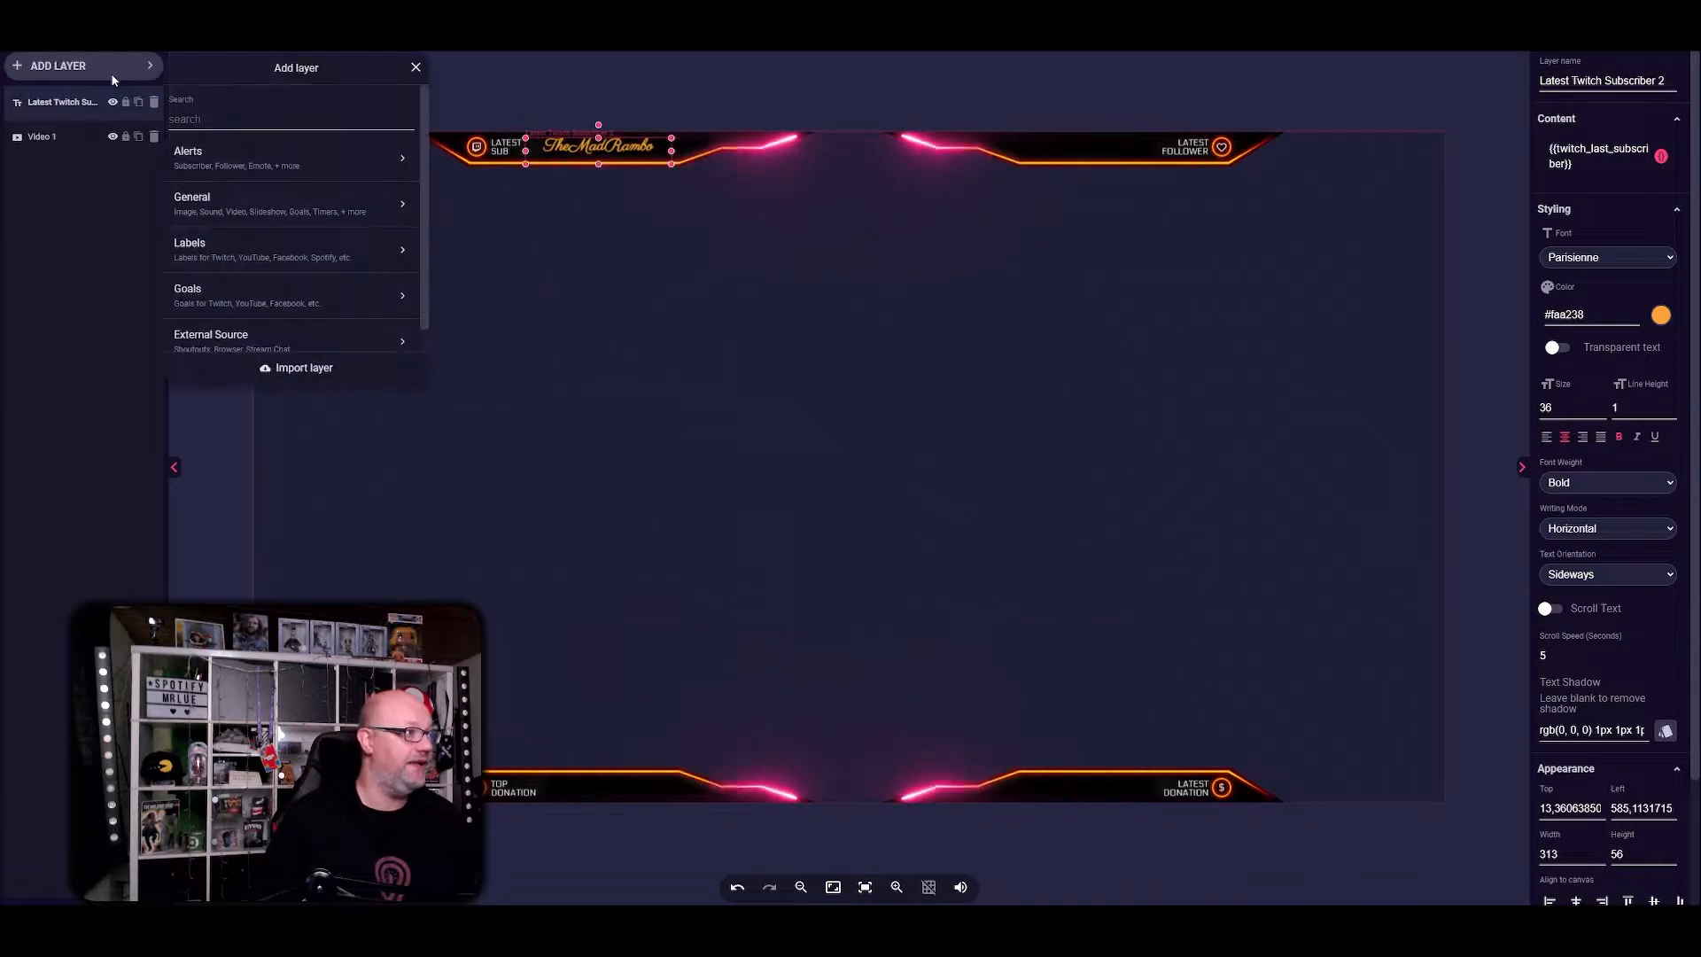
{"action": "left_click", "coordinate": [310, 253]}
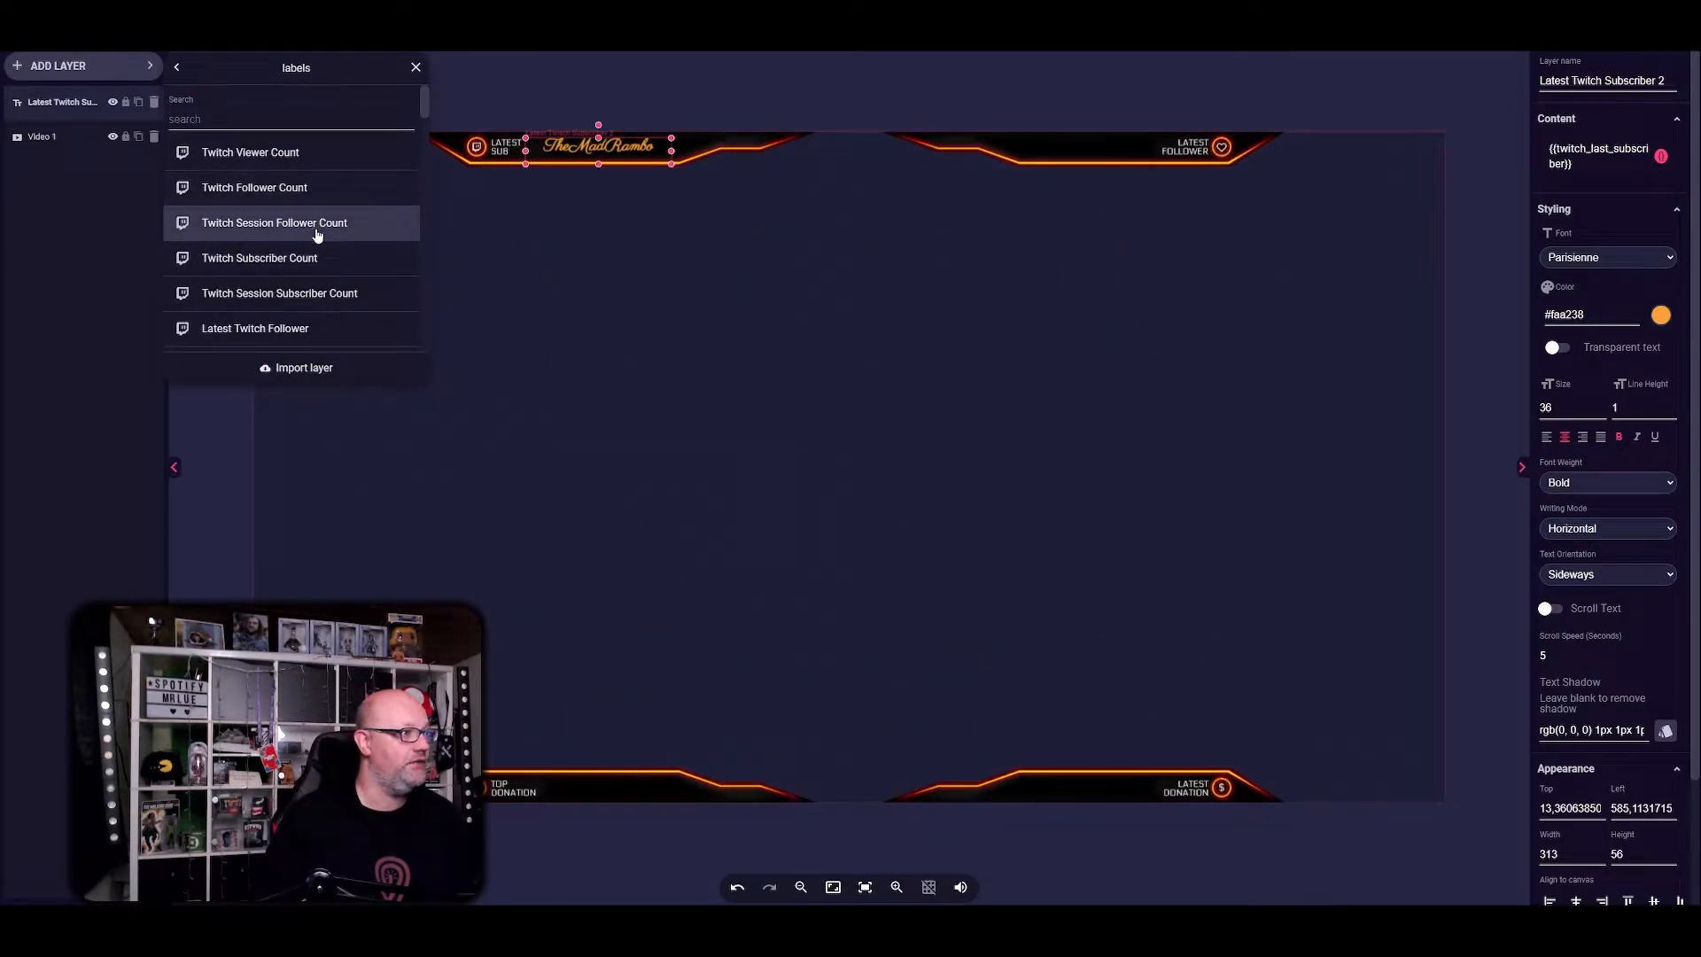
{"action": "scroll", "coordinate": [339, 244], "scroll_direction": "down", "scroll_amount": 2}
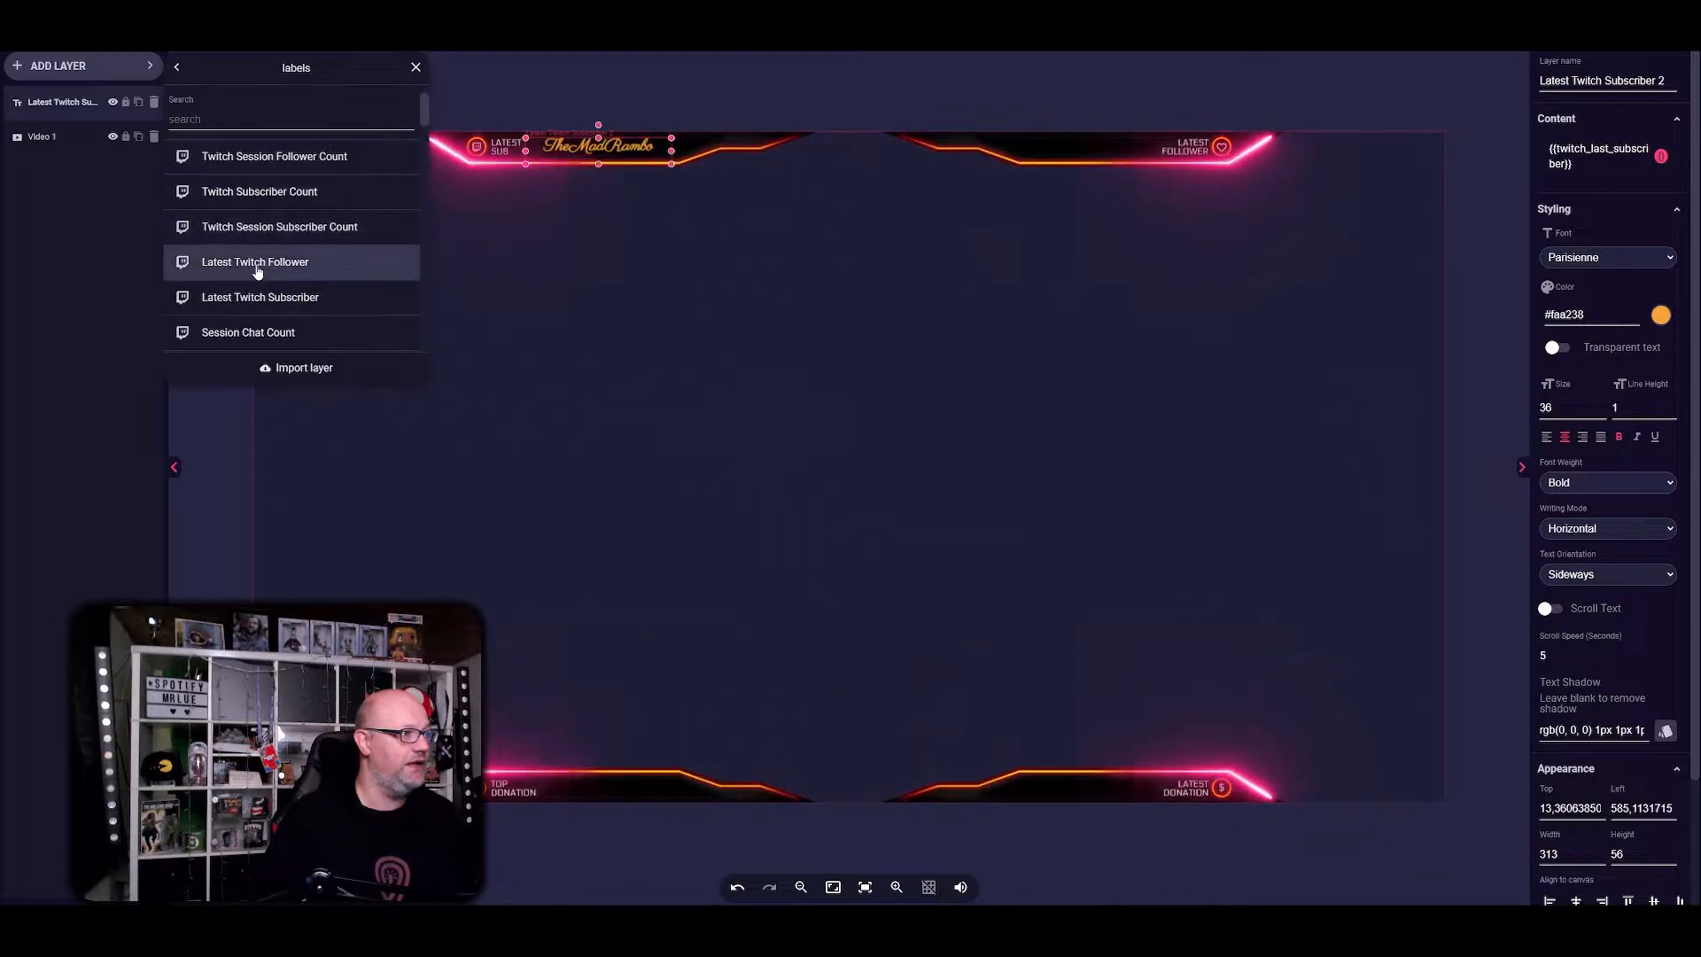
{"action": "left_click", "coordinate": [306, 266]}
{"action": "left_click_drag", "start_coordinate": [856, 455], "coordinate": [1152, 232]}
{"action": "left_click_drag", "start_coordinate": [1196, 180], "coordinate": [1228, 154]}
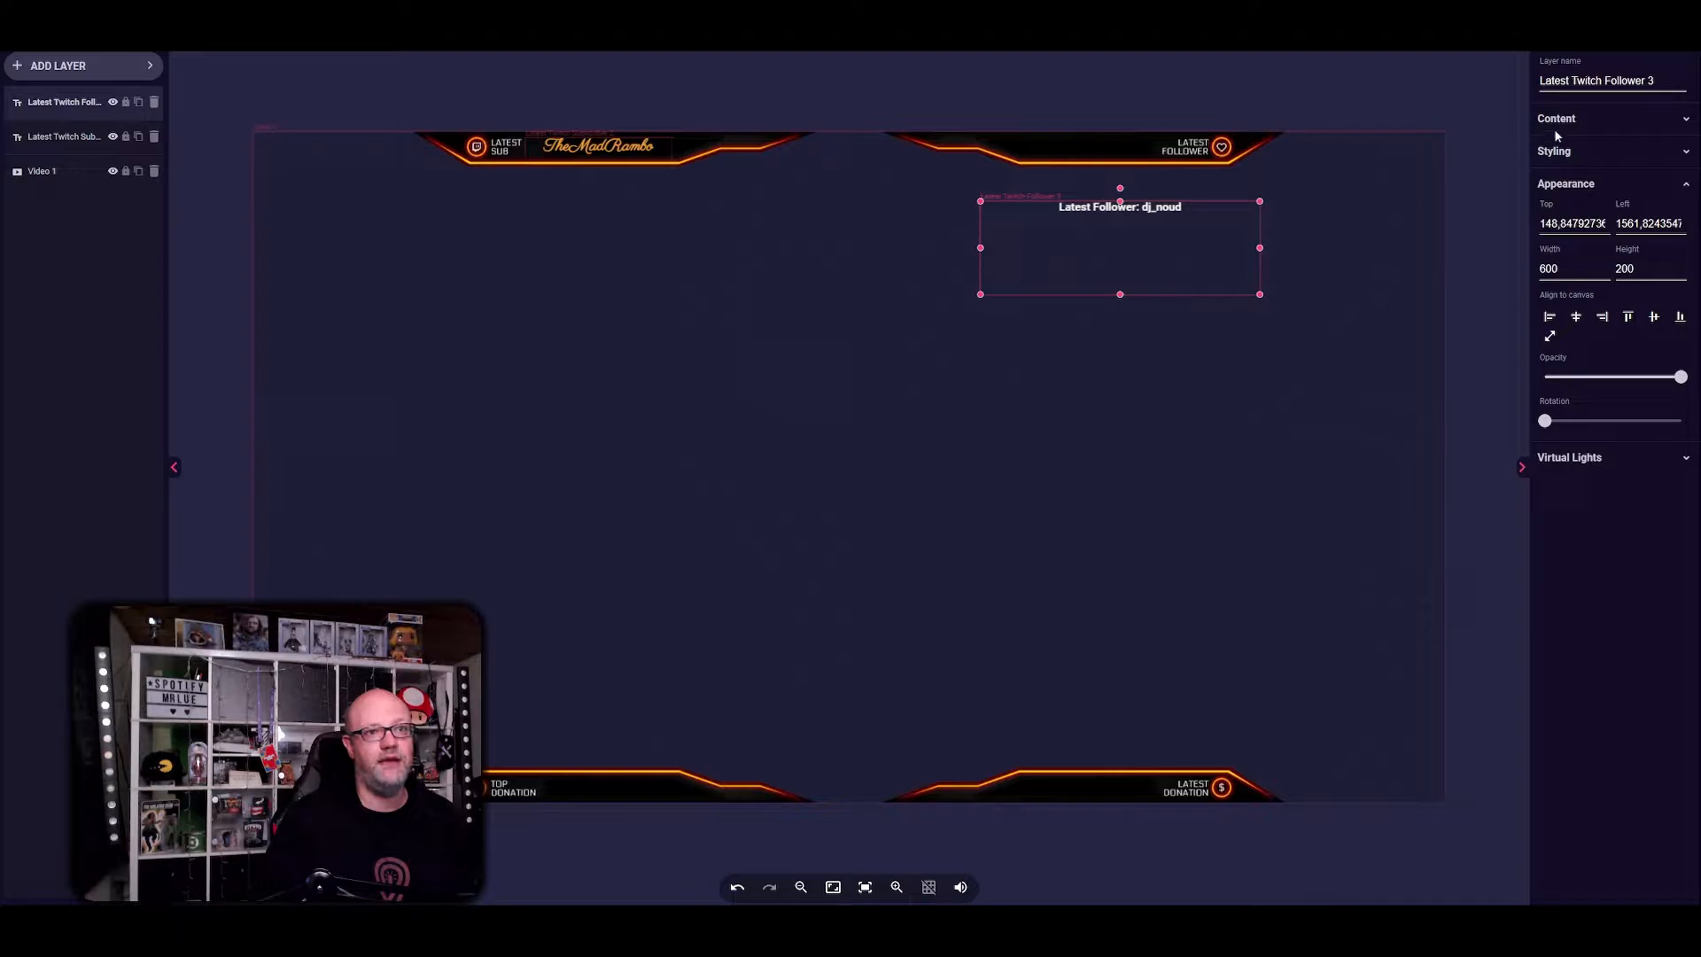
- Remove the "Latest Follower:" text from the label's content, keeping only {{twitch_last_follower}}, and set its font size to 36
{"action": "left_click", "coordinate": [1584, 129]}
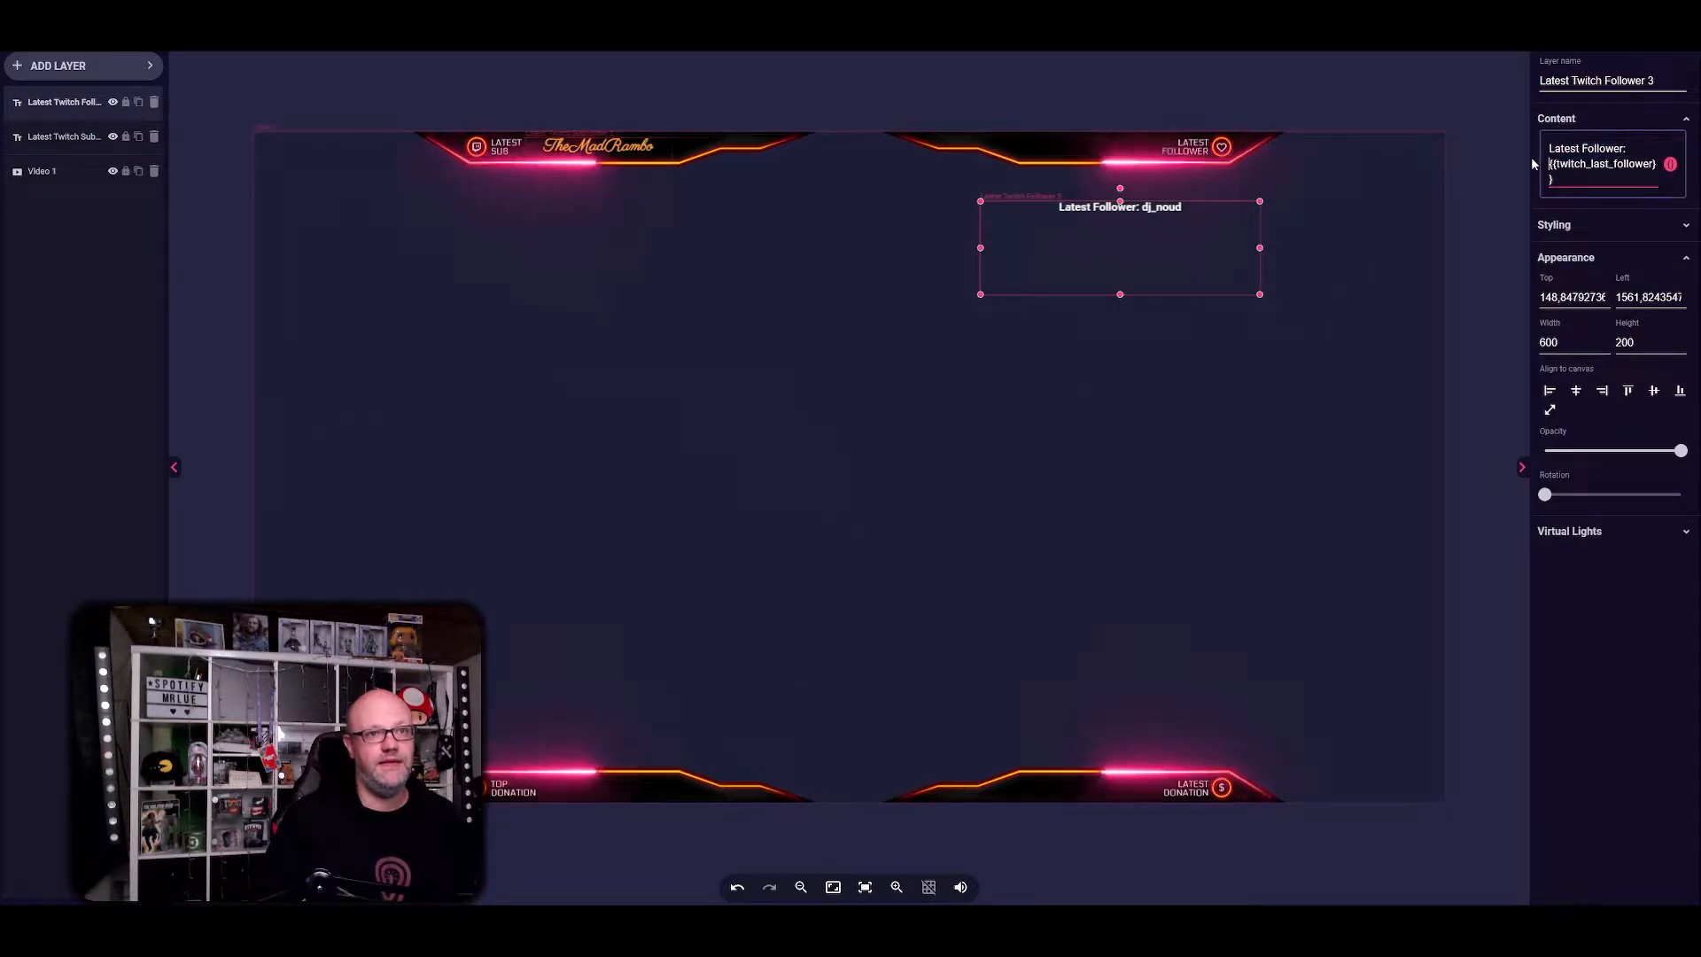
{"action": "left_click_drag", "start_coordinate": [1549, 148], "coordinate": [1627, 148]}
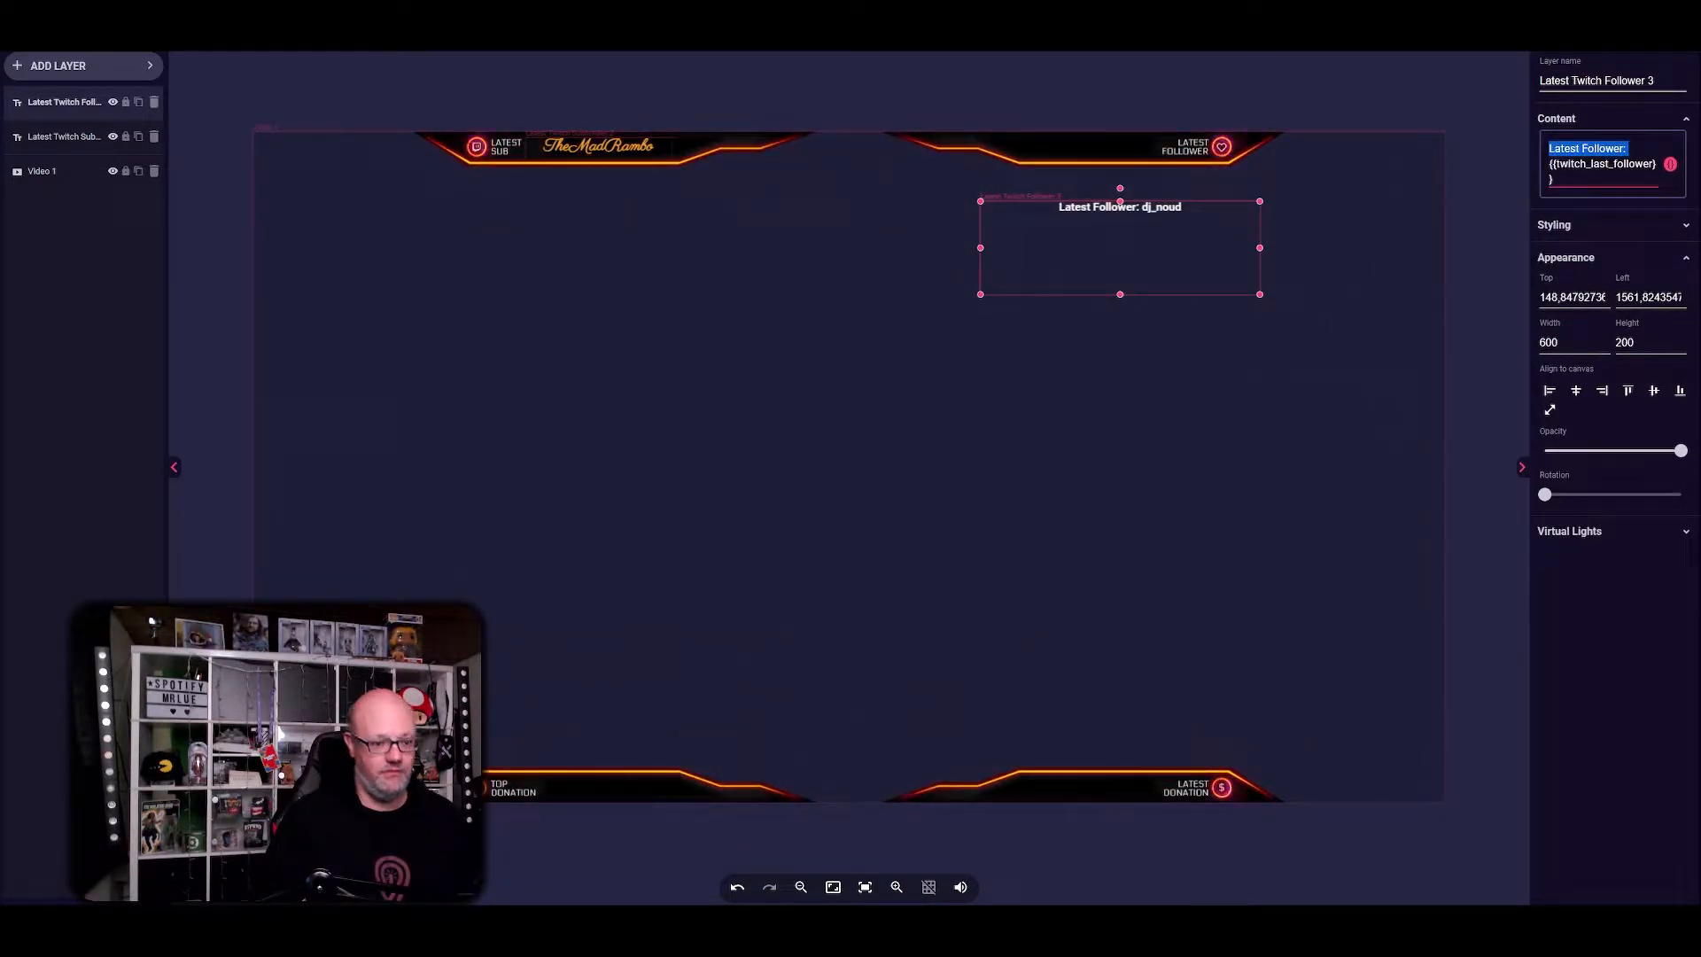
{"action": "key", "text": "BackSpace"}
{"action": "left_click", "coordinate": [1562, 183]}
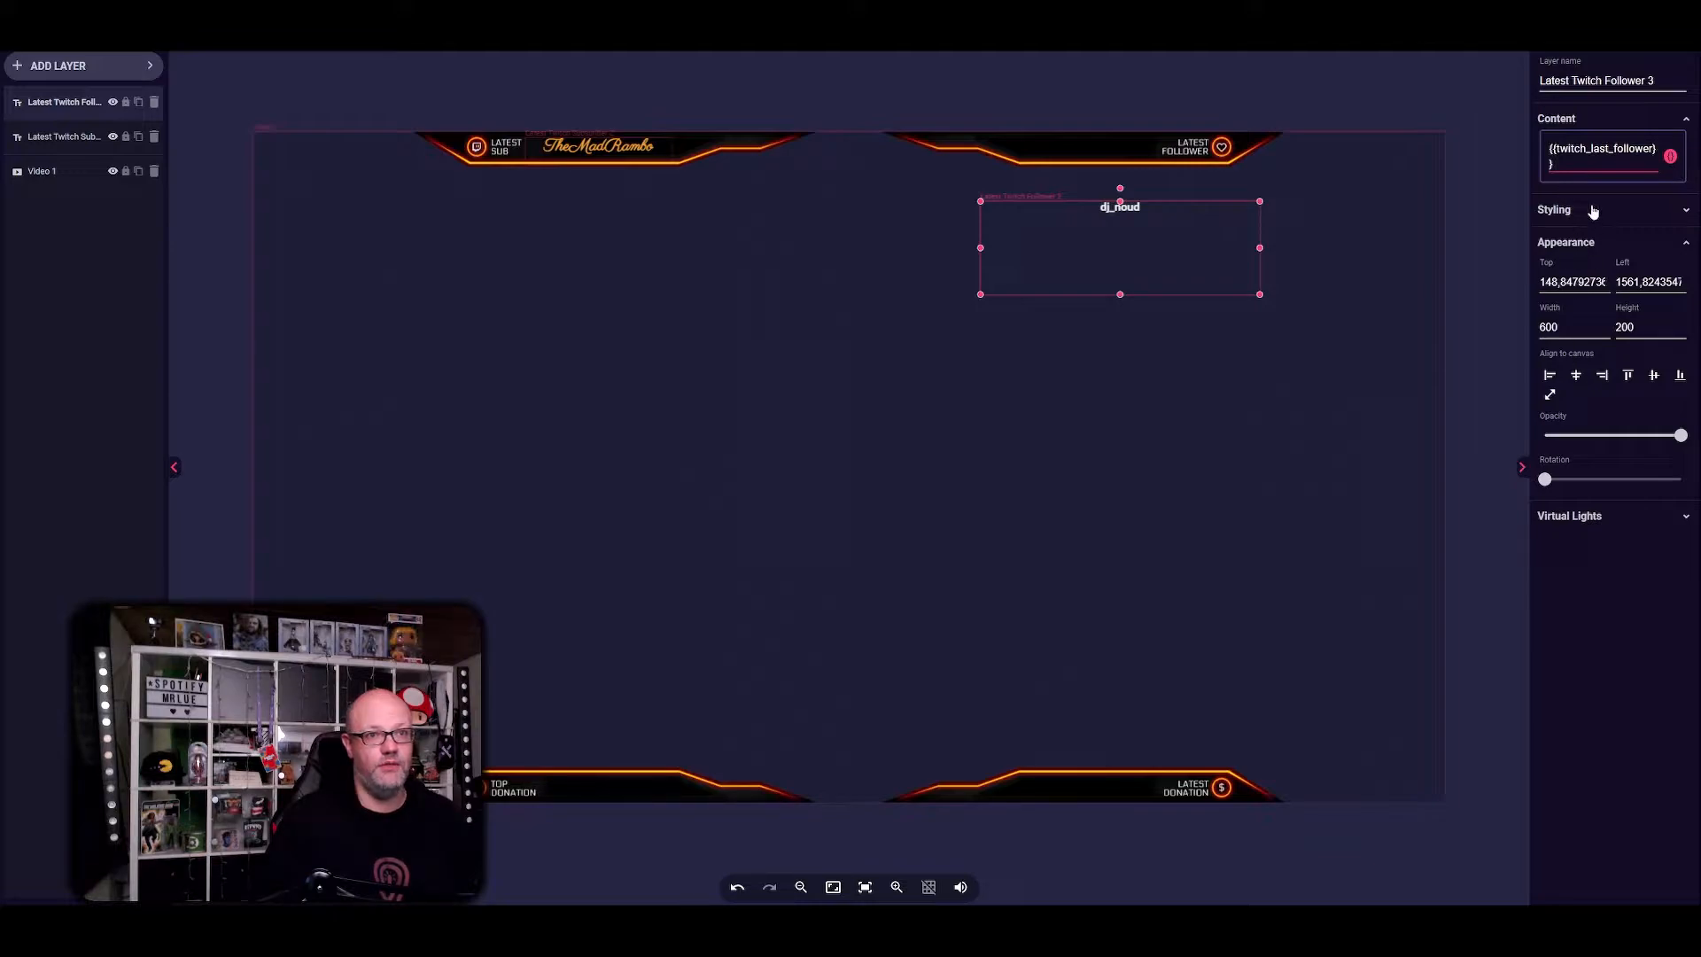
{"action": "left_click", "coordinate": [1595, 213]}
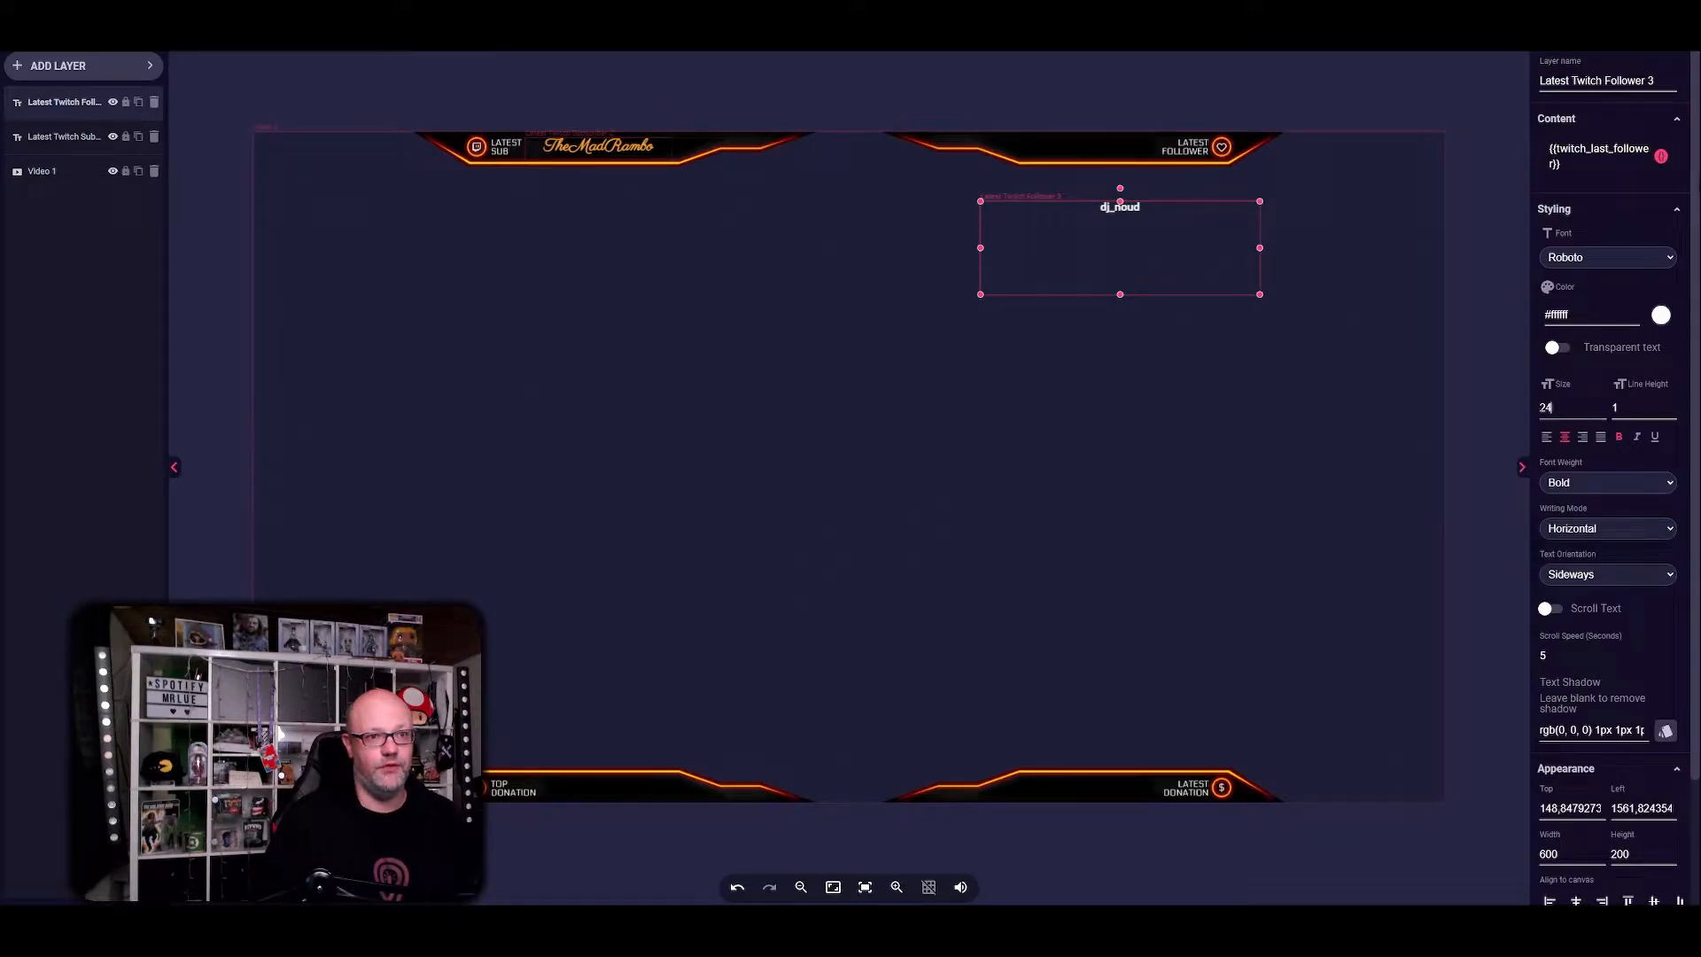
{"action": "type", "text": "36"}
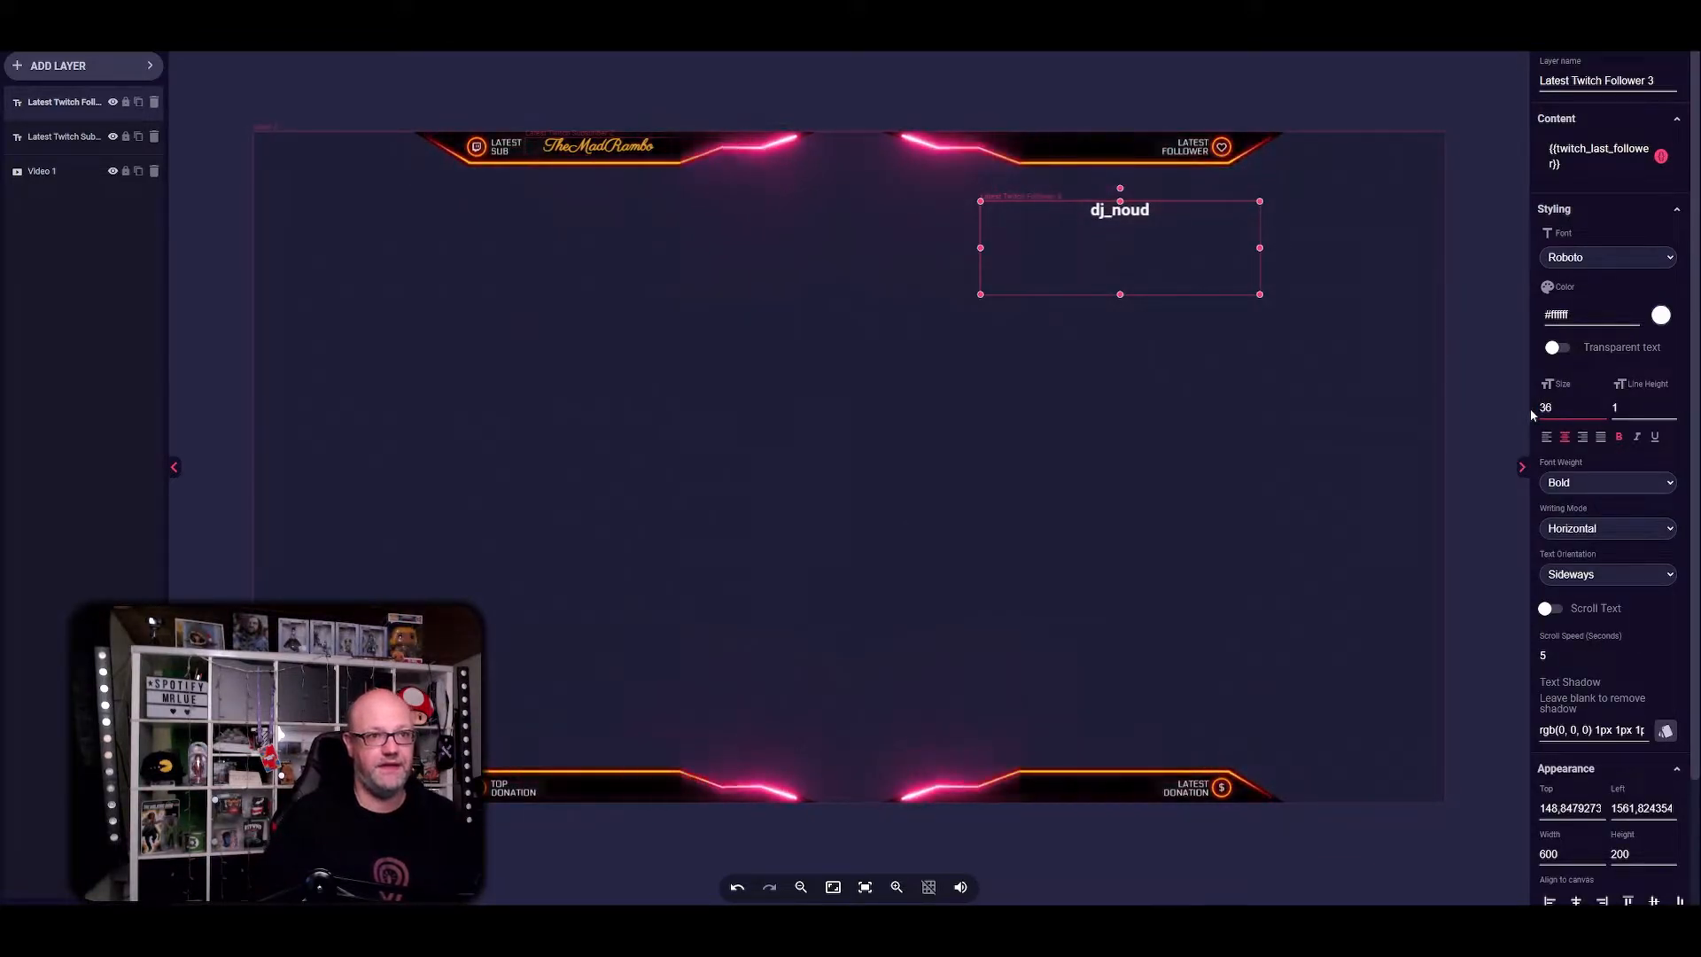
- Check the RGB color values of the subscriber label in its color picker
{"action": "left_click", "coordinate": [1662, 317]}
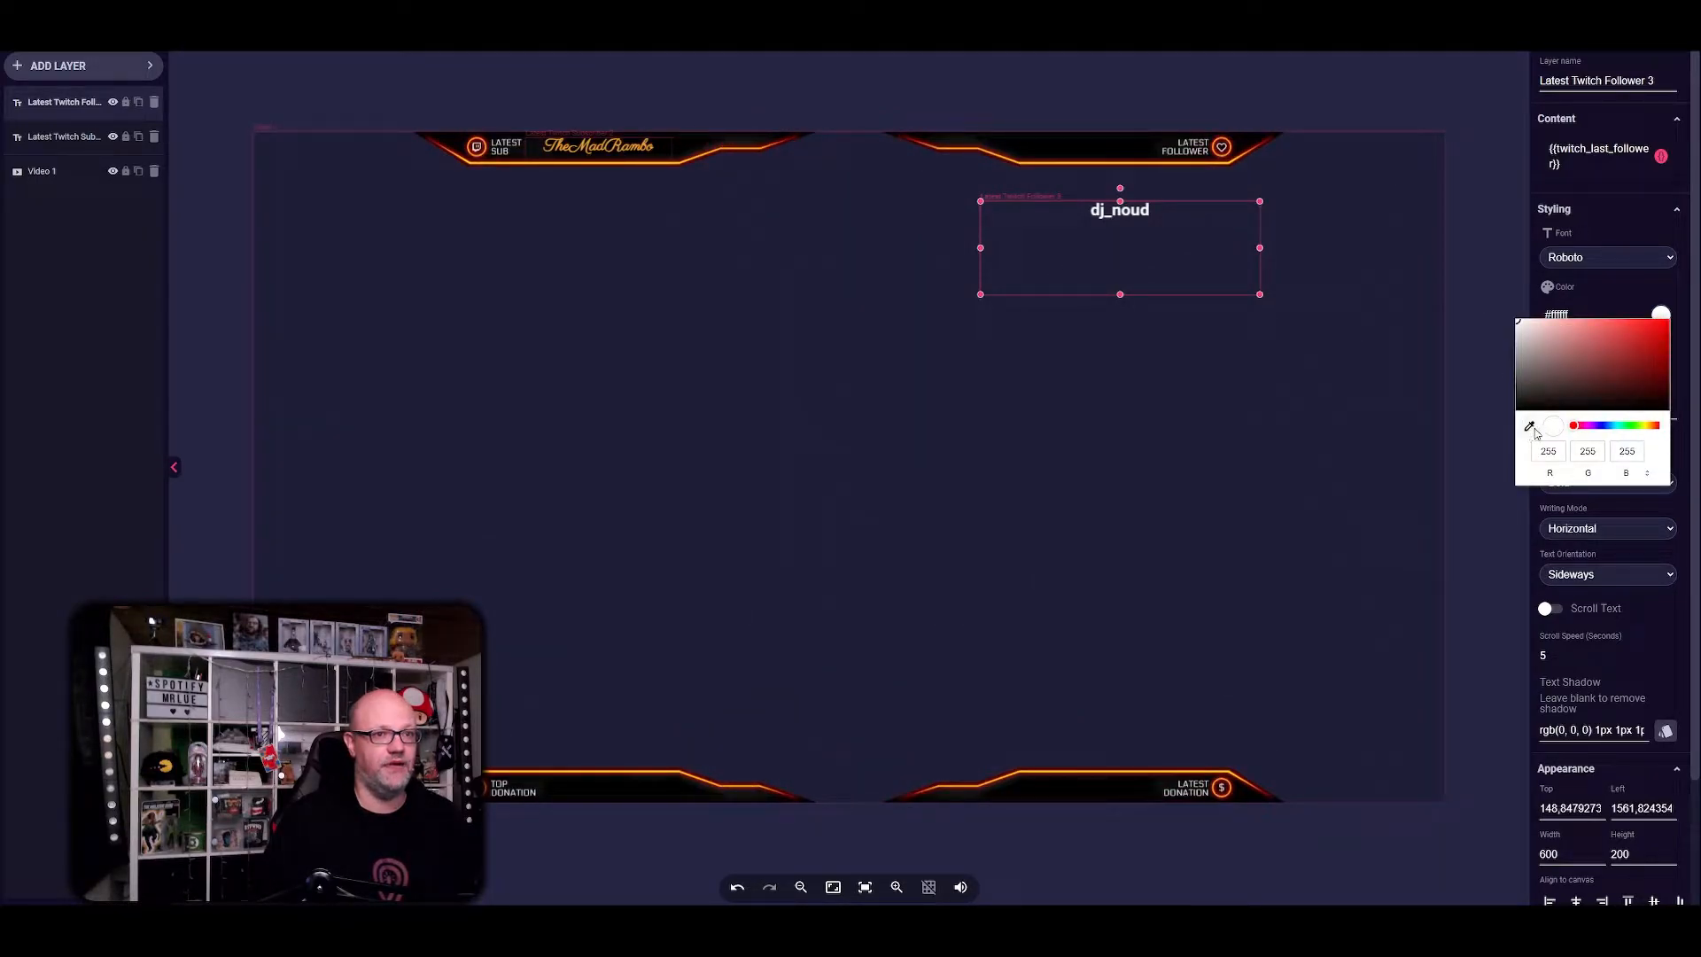
{"action": "left_click", "coordinate": [592, 151]}
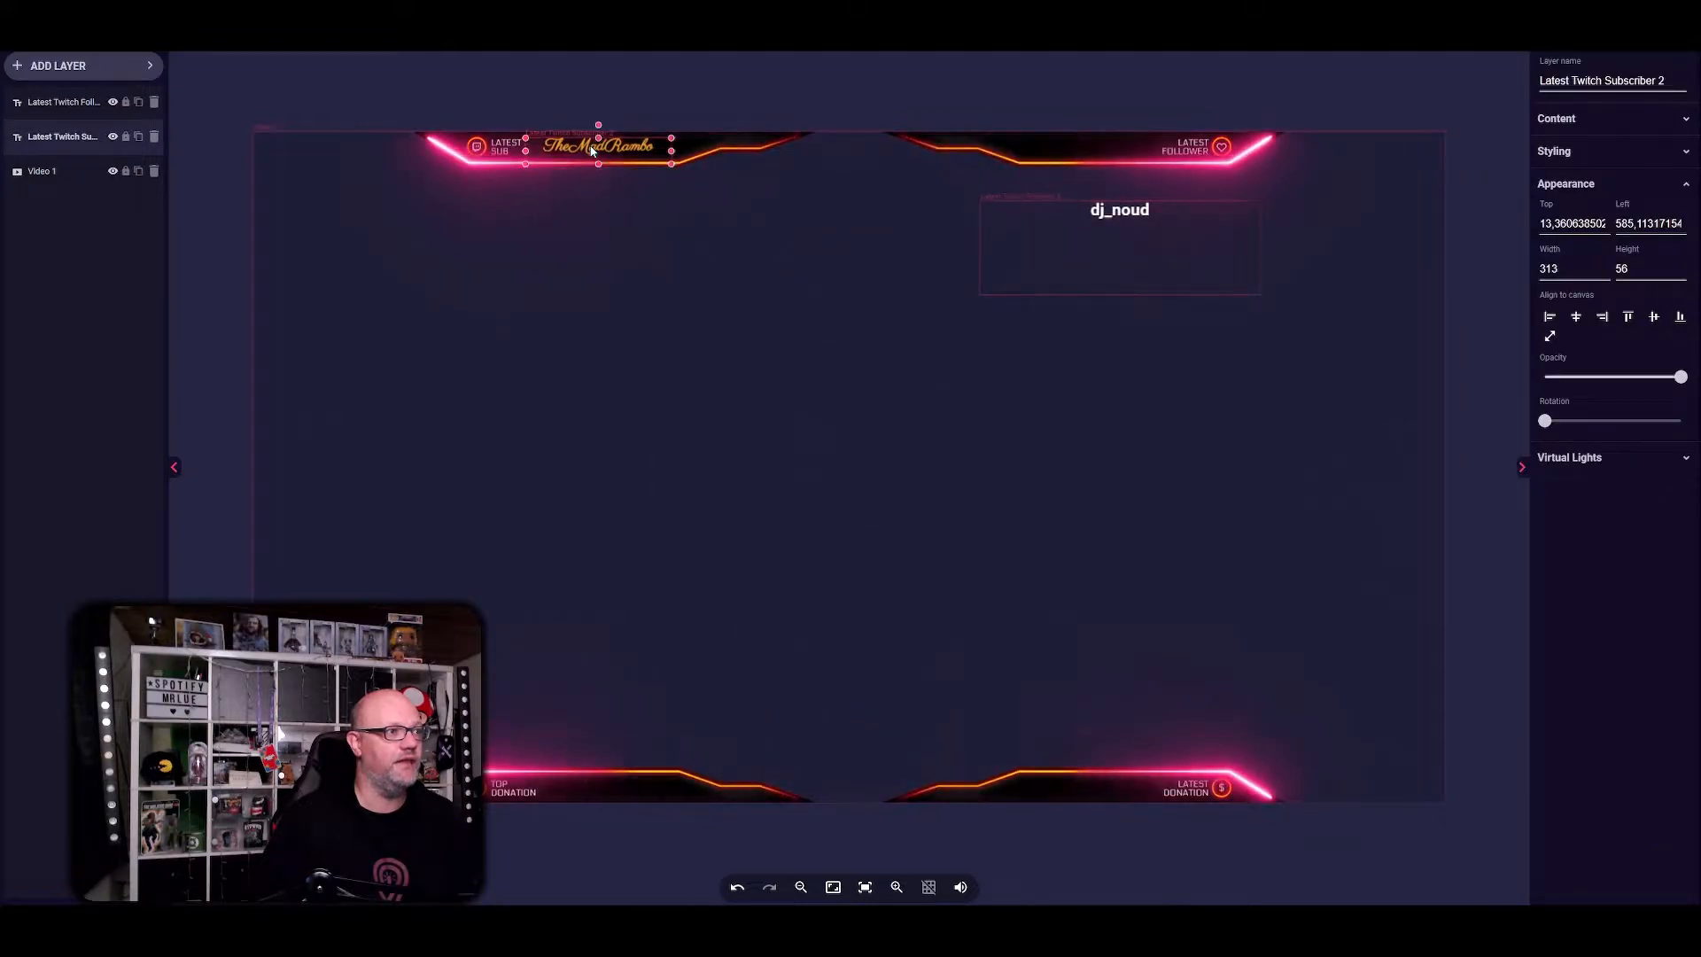
{"action": "left_click", "coordinate": [1595, 156]}
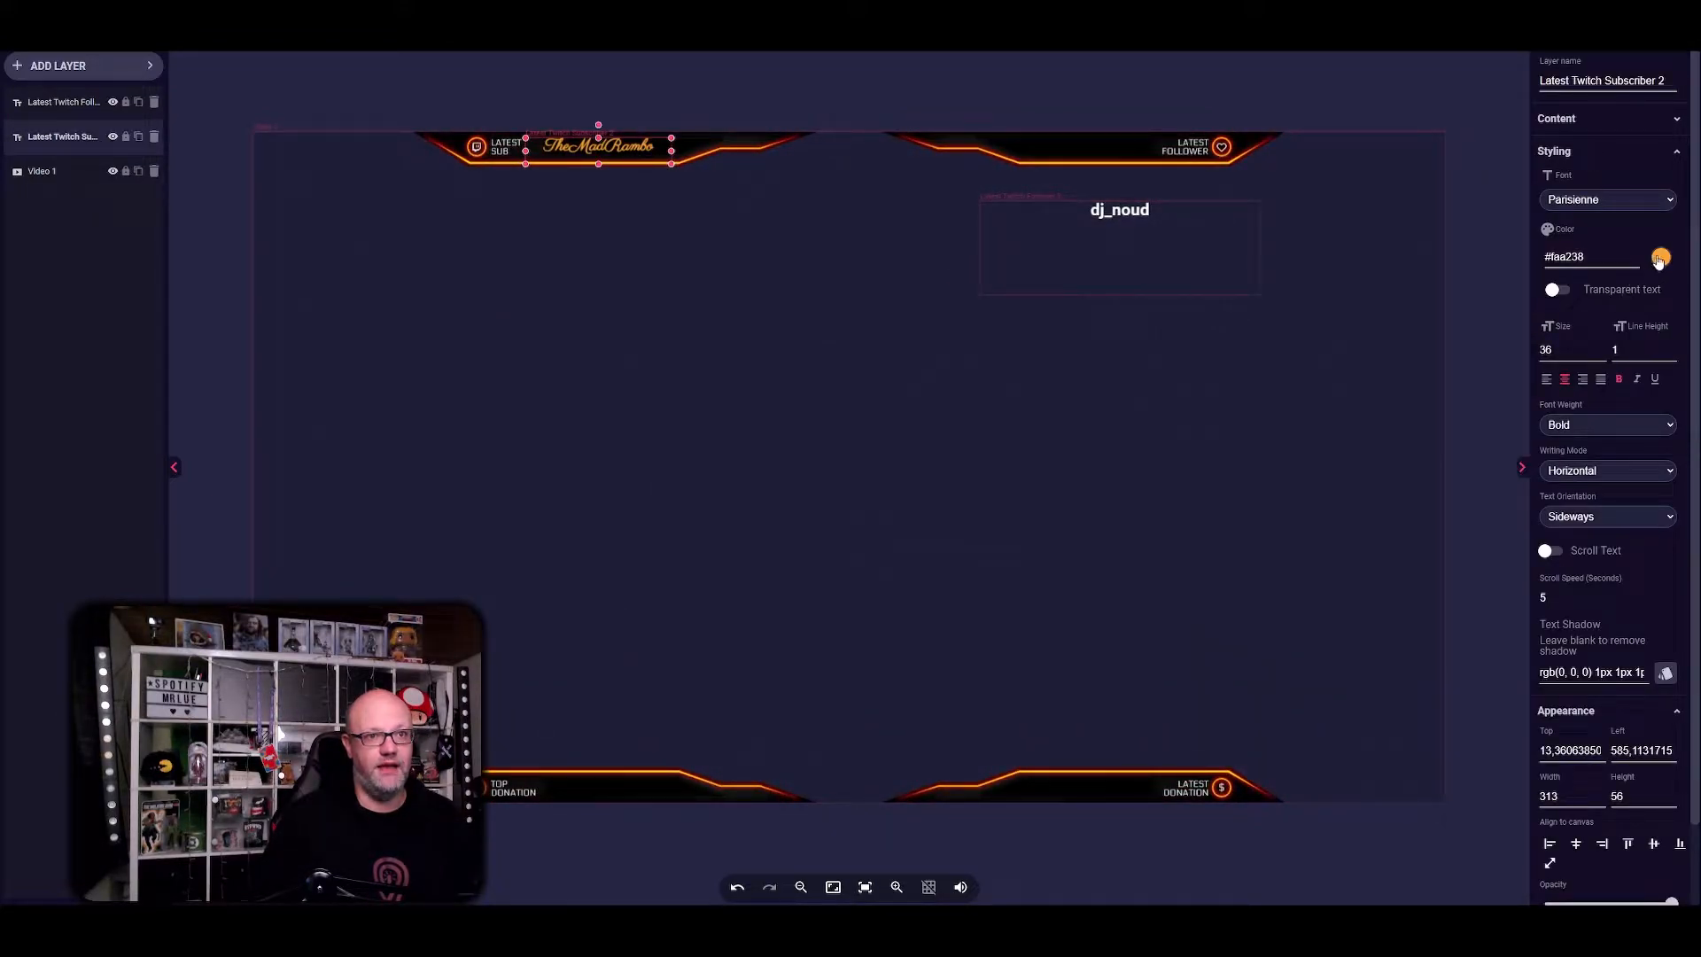
{"action": "left_click", "coordinate": [1661, 258]}
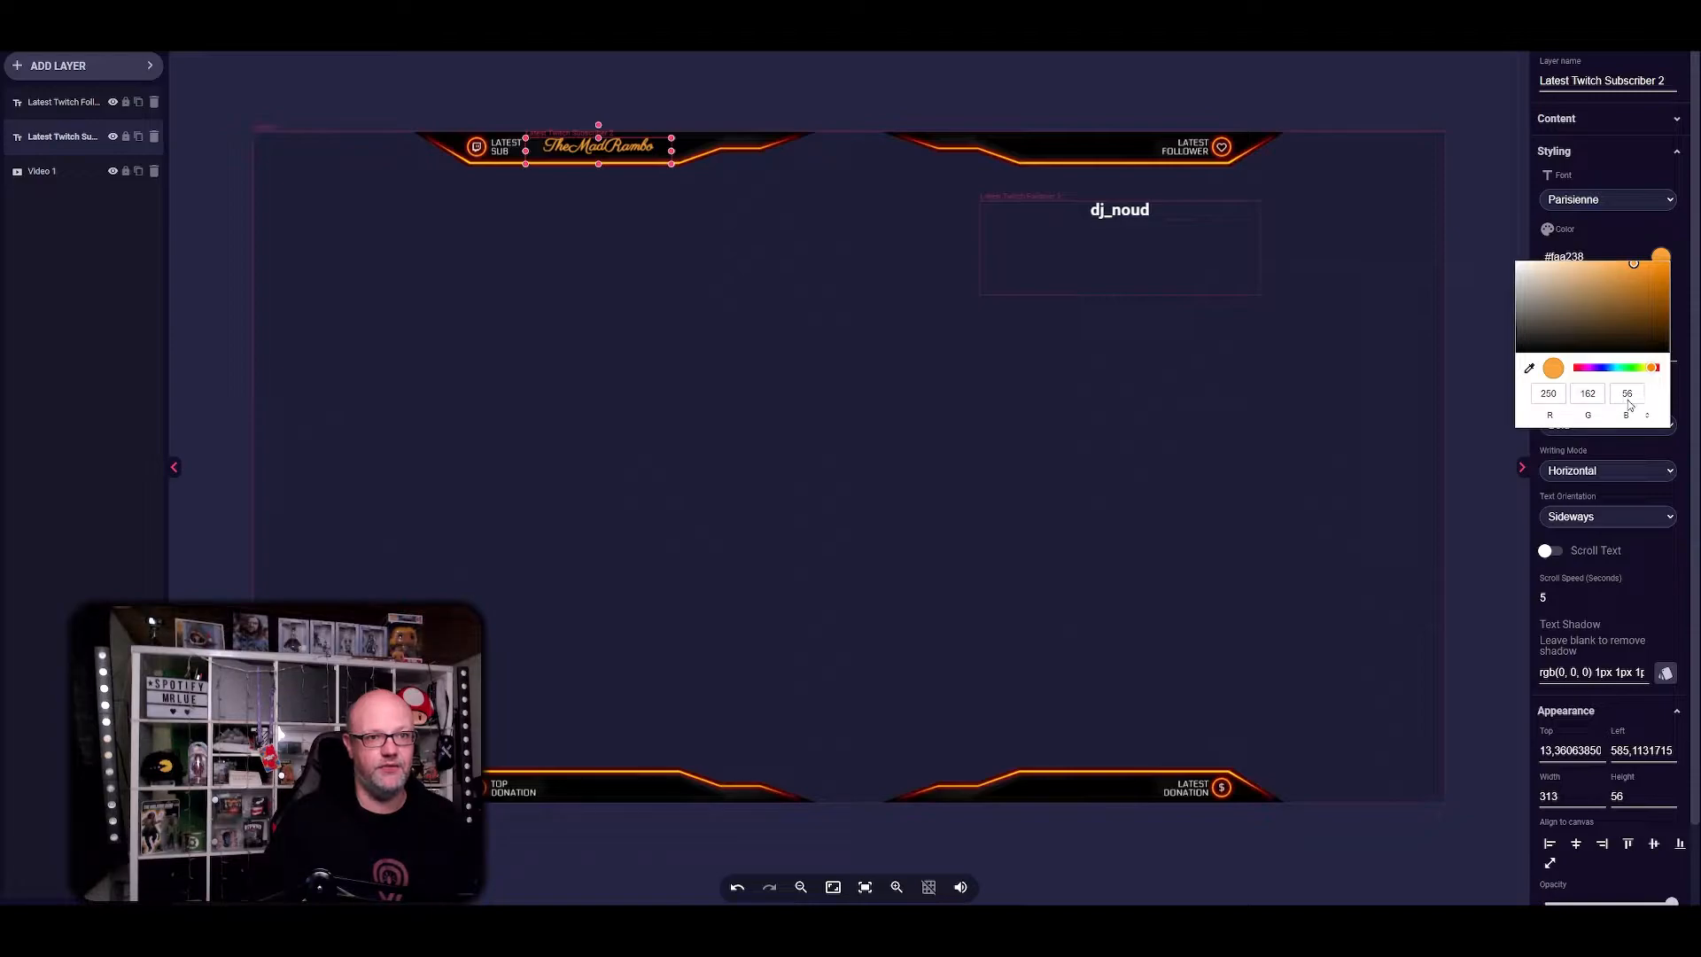
{"action": "left_click", "coordinate": [1152, 214]}
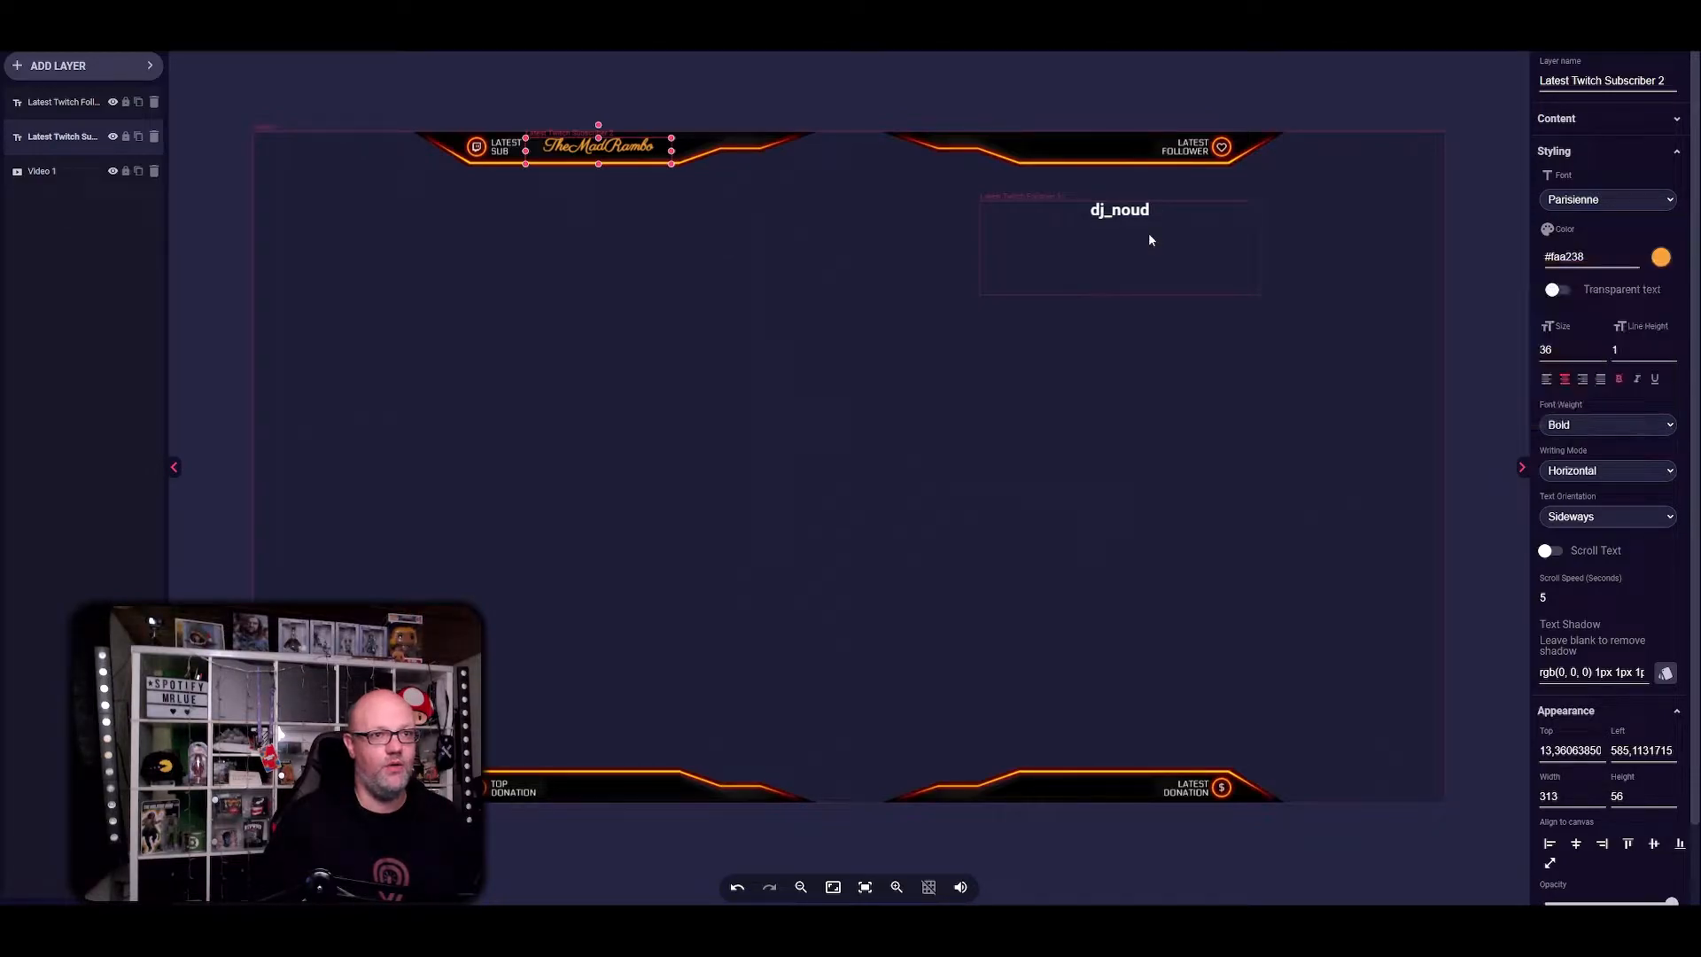
- Color the follower label orange #f19c36 by sampling the subscriber name's text with the eyedropper
{"action": "left_click", "coordinate": [1149, 232]}
{"action": "left_click", "coordinate": [1559, 152]}
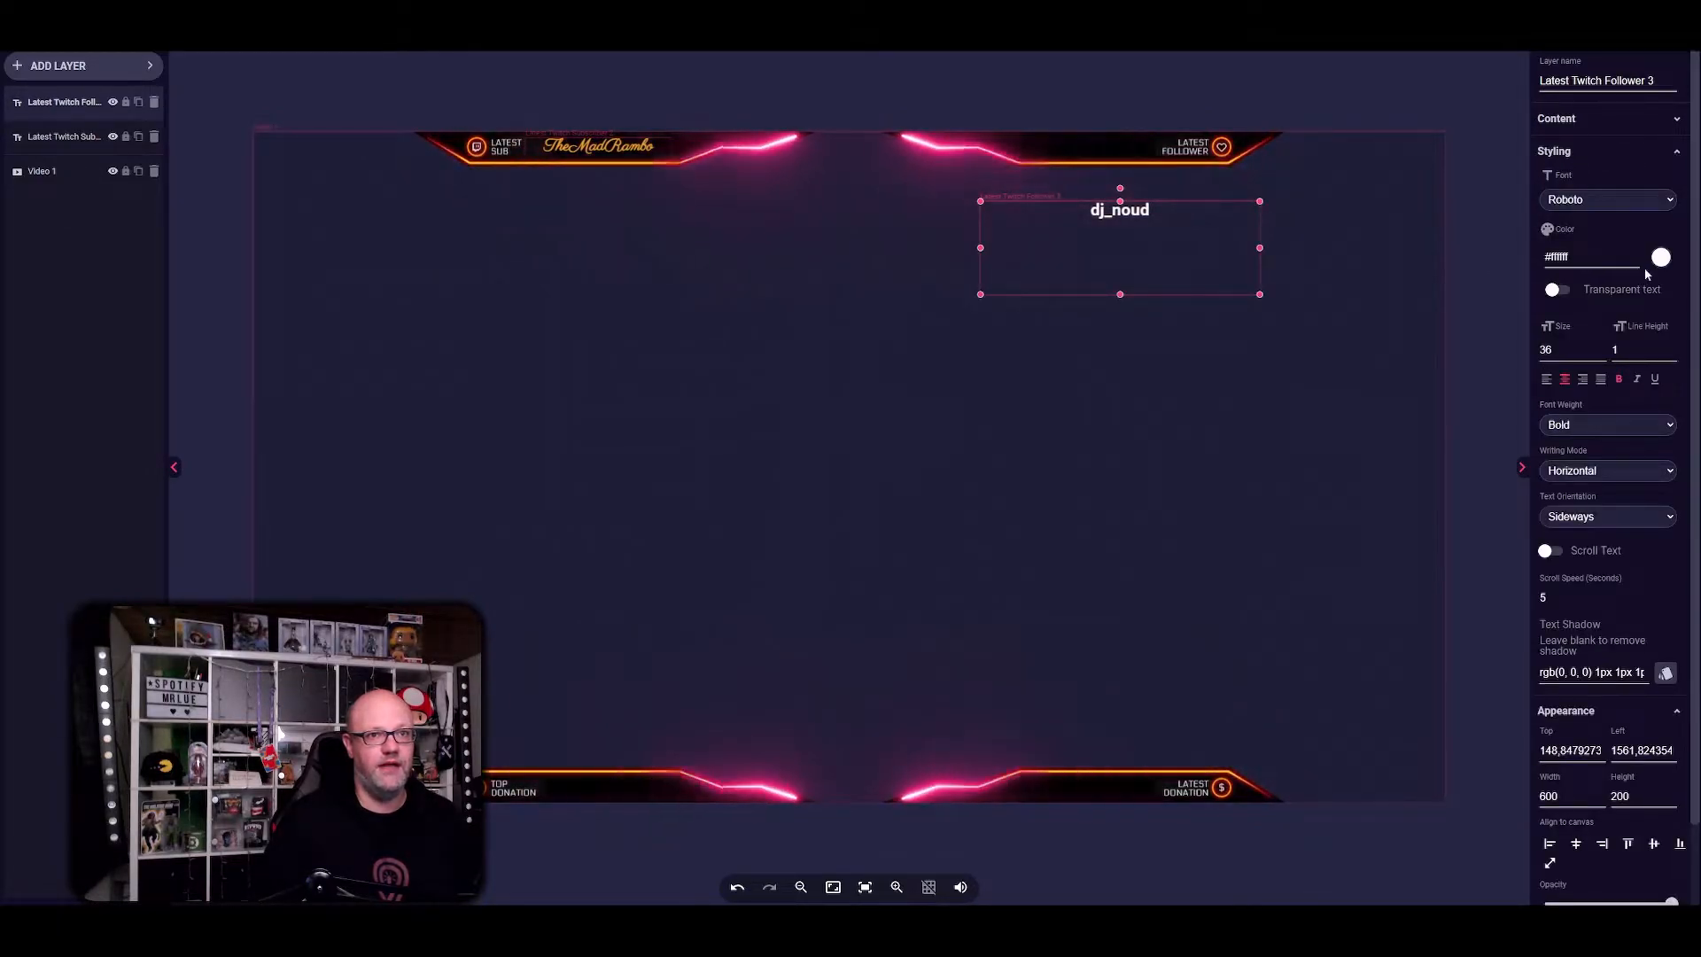
{"action": "left_click", "coordinate": [1631, 258]}
{"action": "left_click", "coordinate": [1529, 368]}
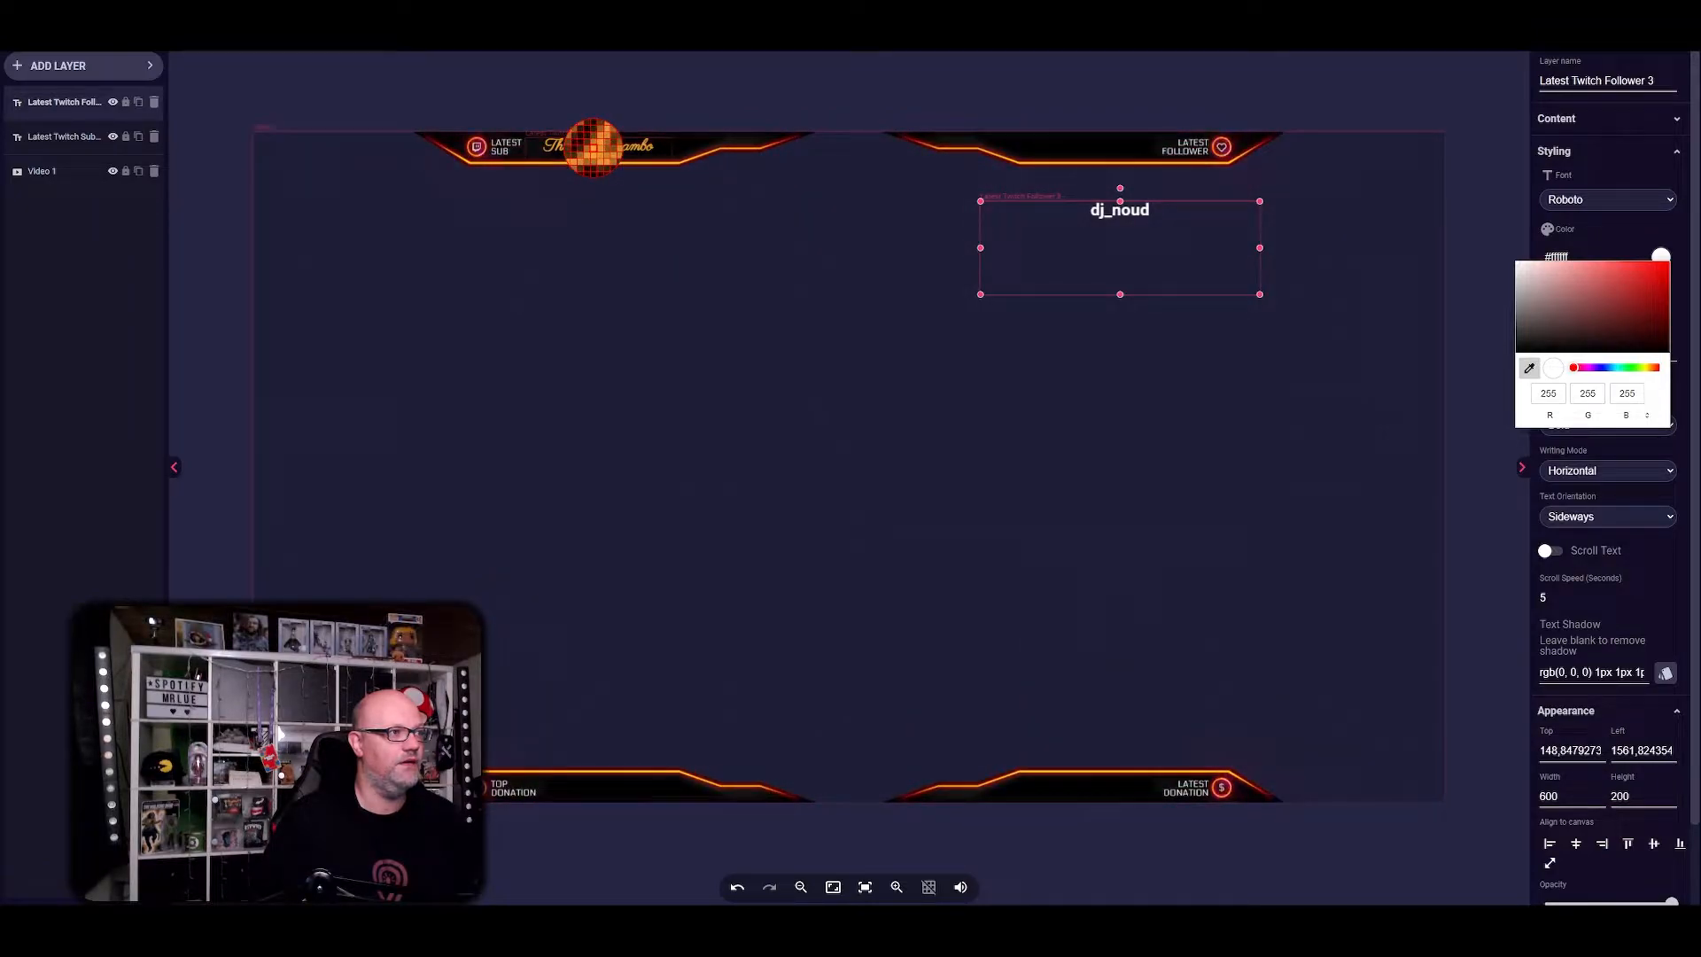
{"action": "left_click", "coordinate": [594, 149]}
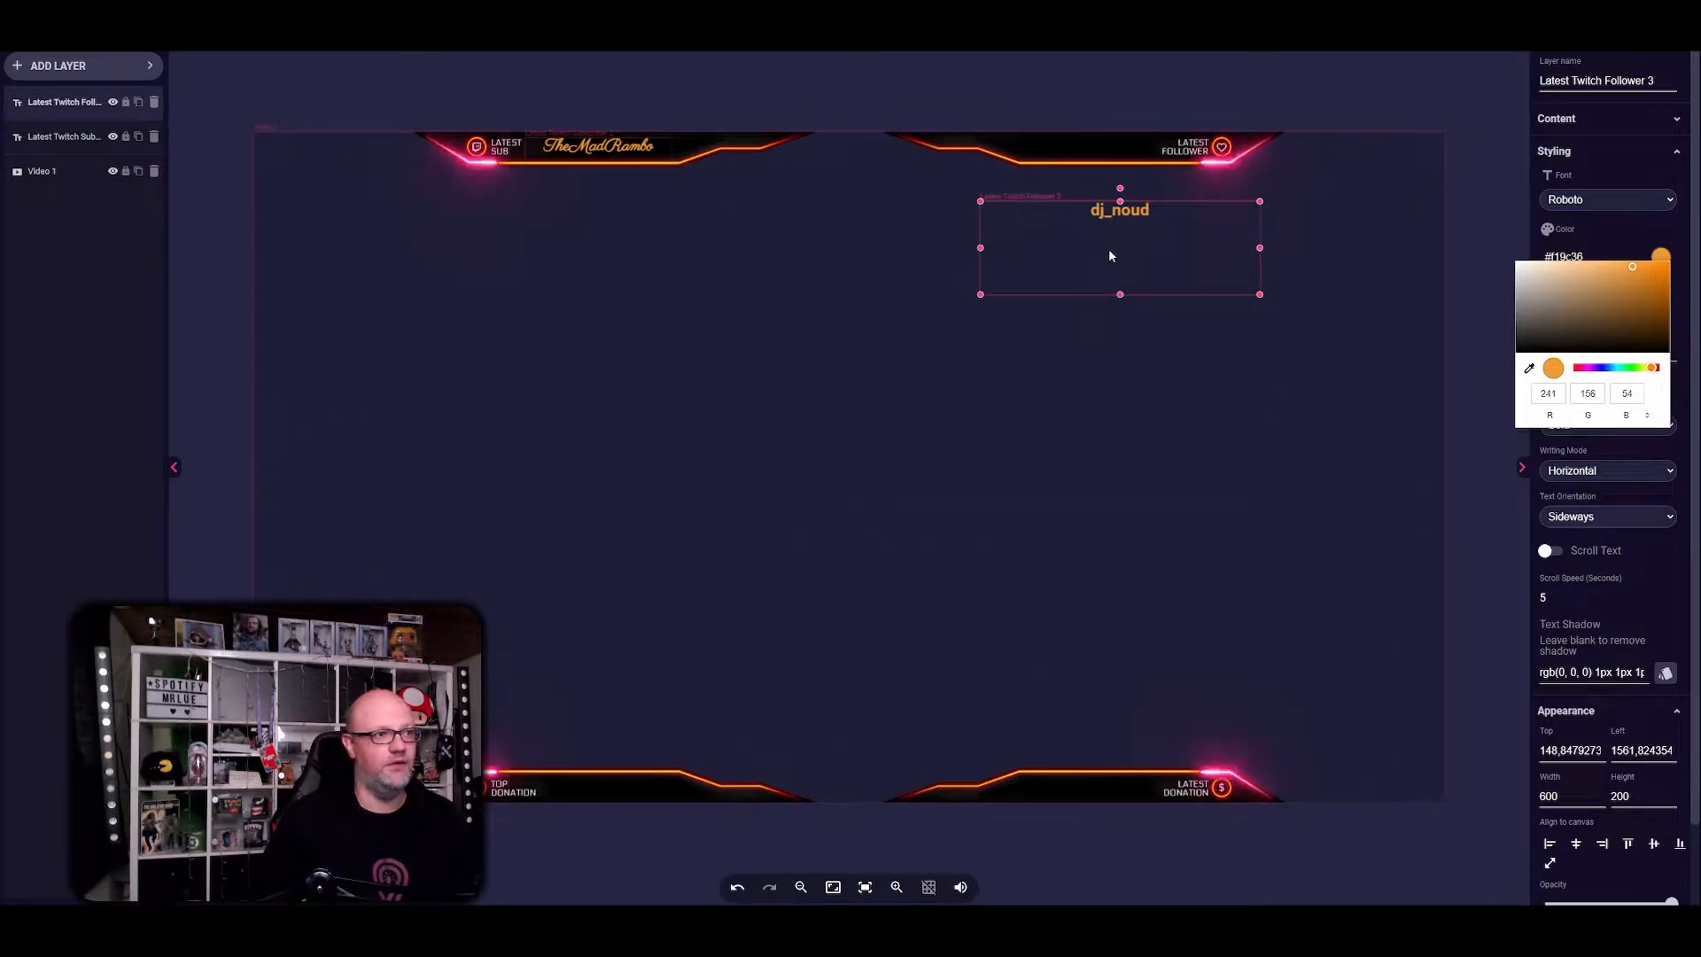
- Resize the follower label's box to about 433 by 62 and place it in the Latest Follower bar beside its caption
{"action": "left_click", "coordinate": [1120, 225]}
{"action": "left_click_drag", "start_coordinate": [1120, 225], "coordinate": [1093, 167]}
{"action": "left_click_drag", "start_coordinate": [952, 150], "coordinate": [1030, 152]}
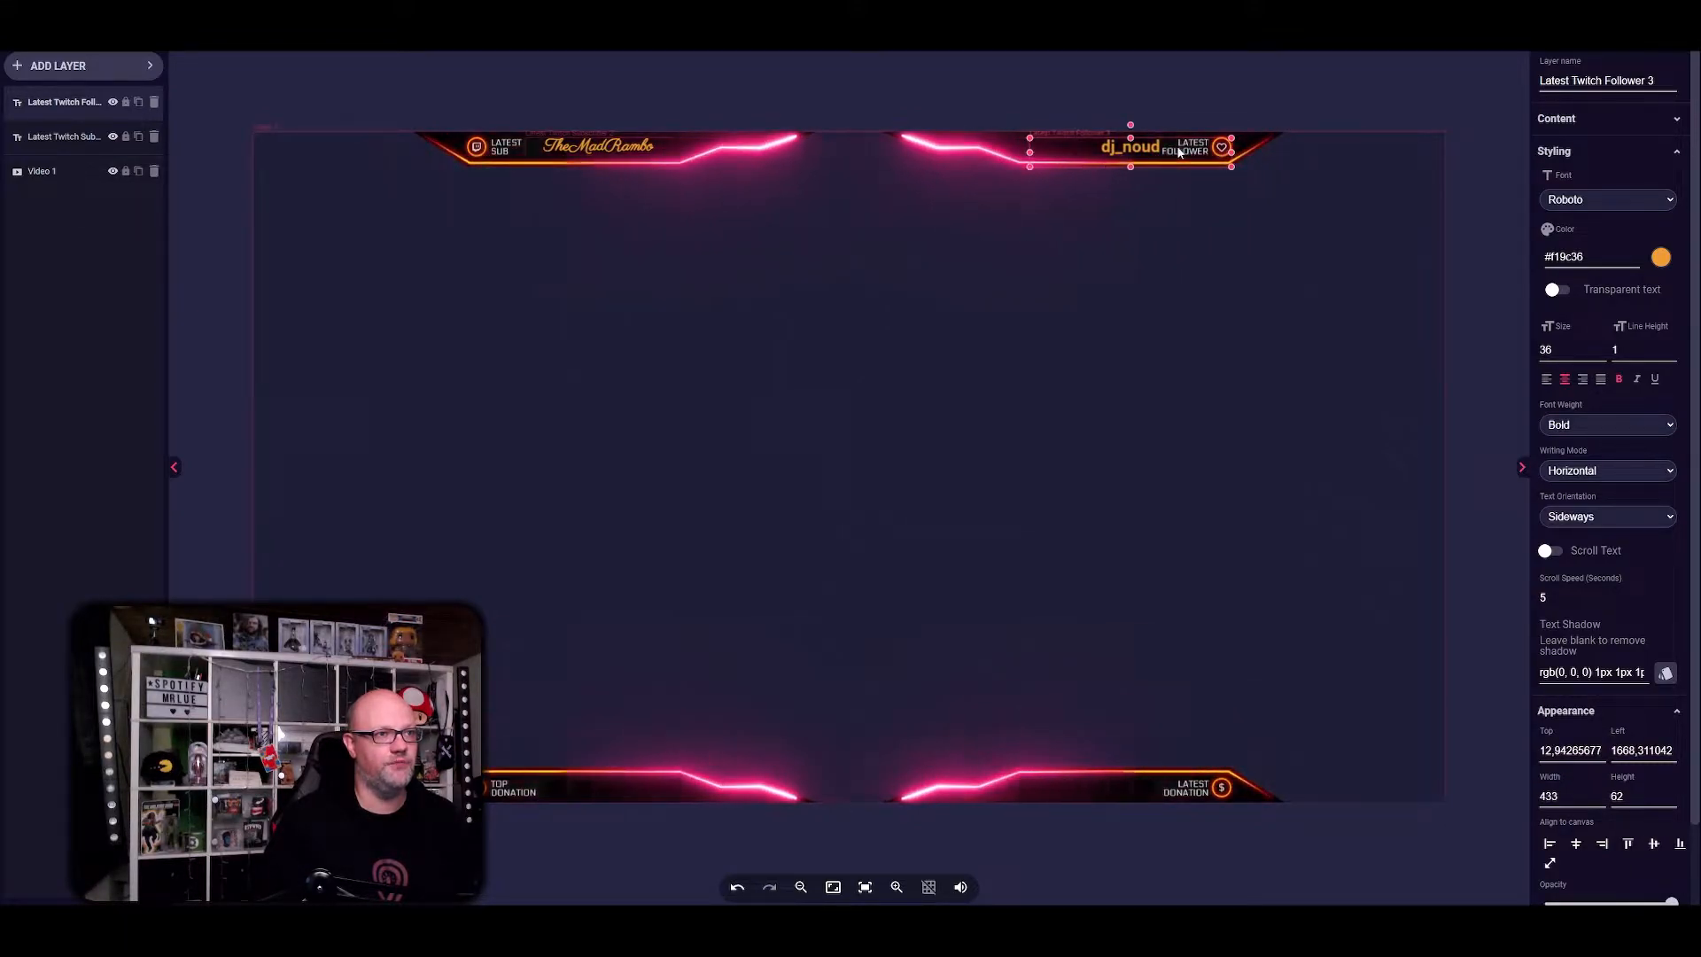
{"action": "left_click_drag", "start_coordinate": [1203, 159], "coordinate": [1175, 159]}
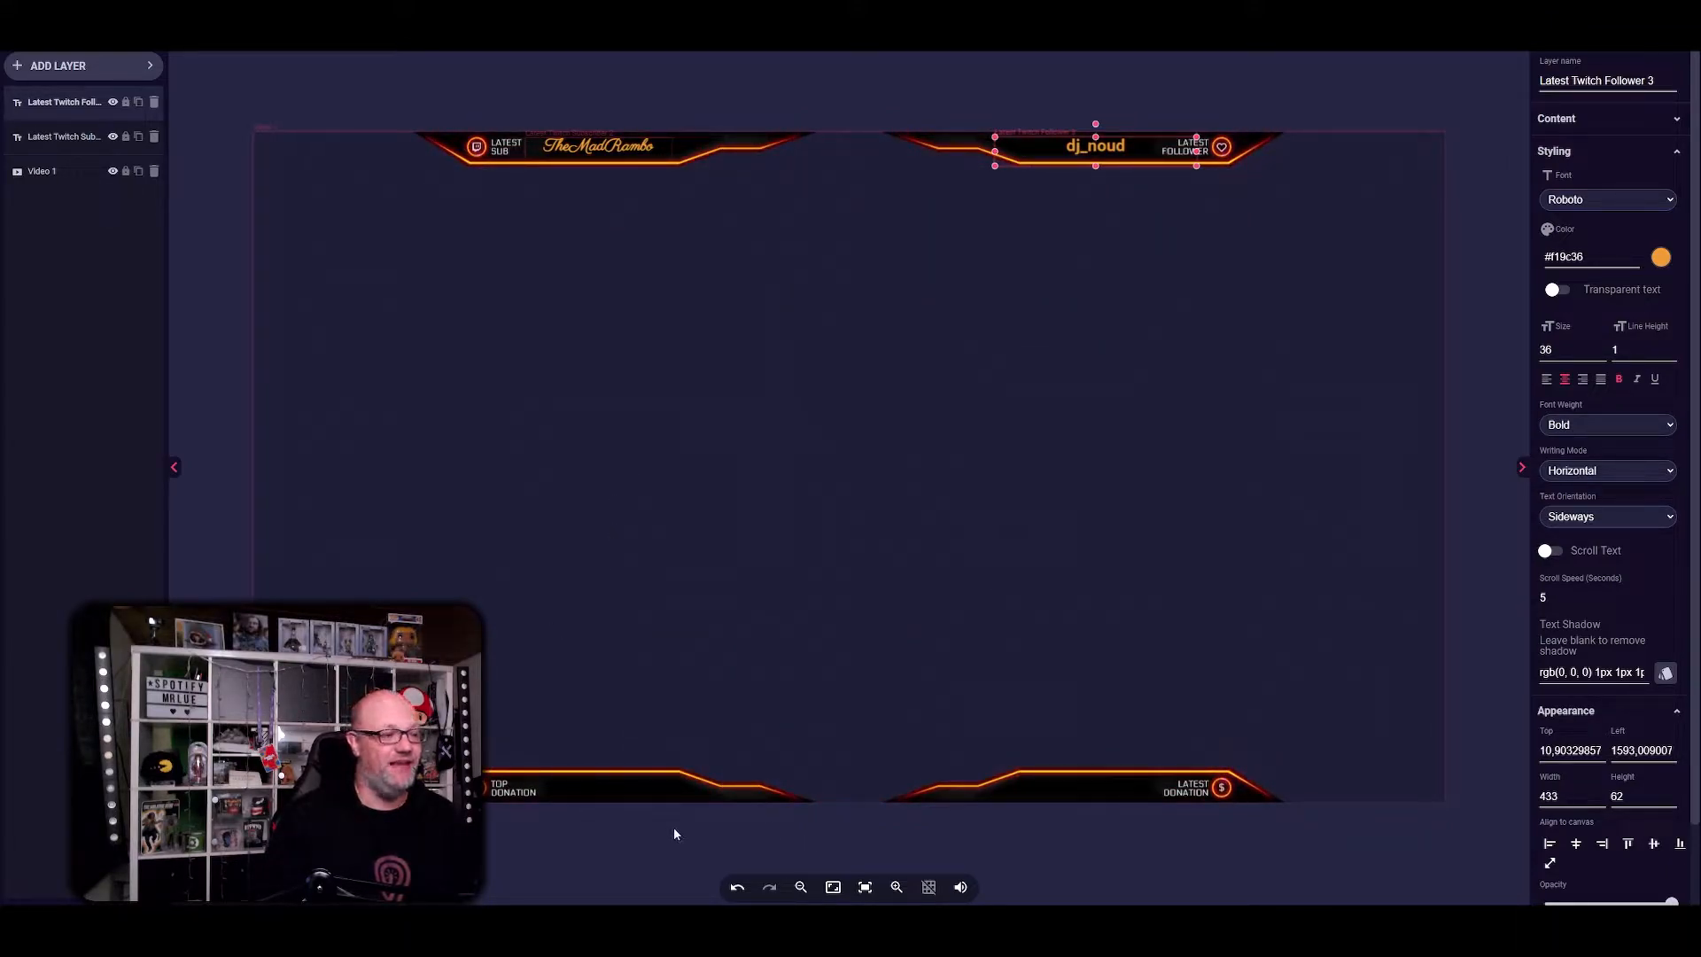
- Look through the list of available label layers for the donation labels
{"action": "left_click", "coordinate": [131, 69]}
{"action": "left_click", "coordinate": [268, 252]}
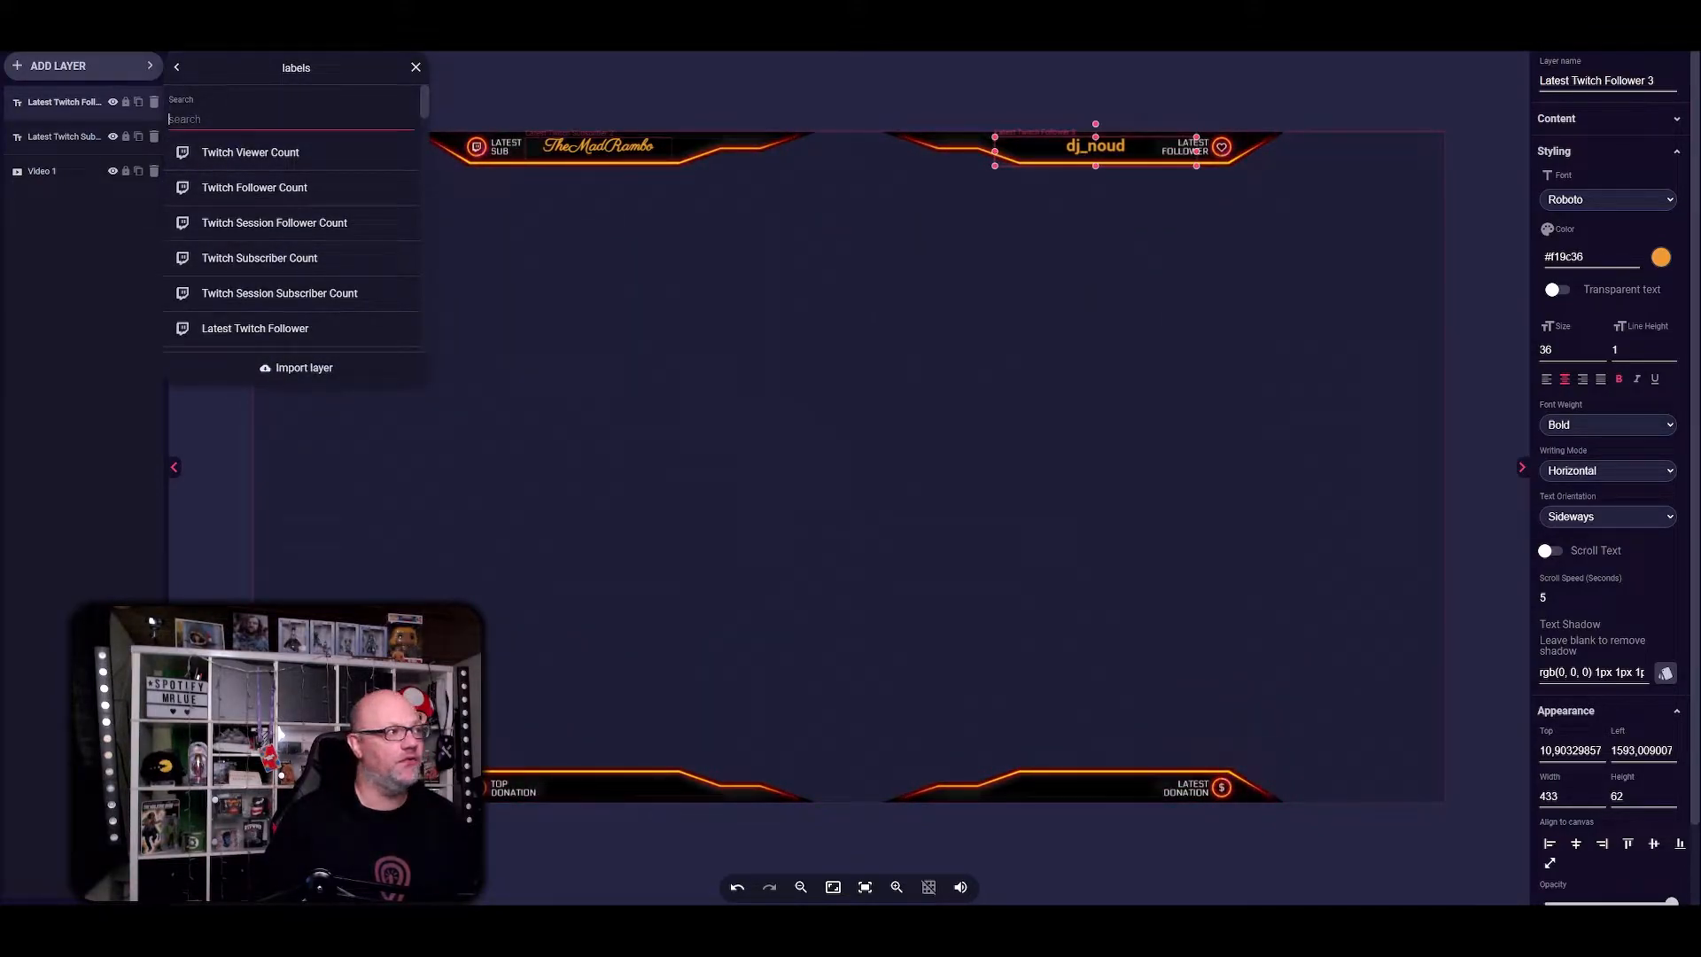
{"action": "scroll", "coordinate": [291, 201], "scroll_direction": "down", "scroll_amount": 10}
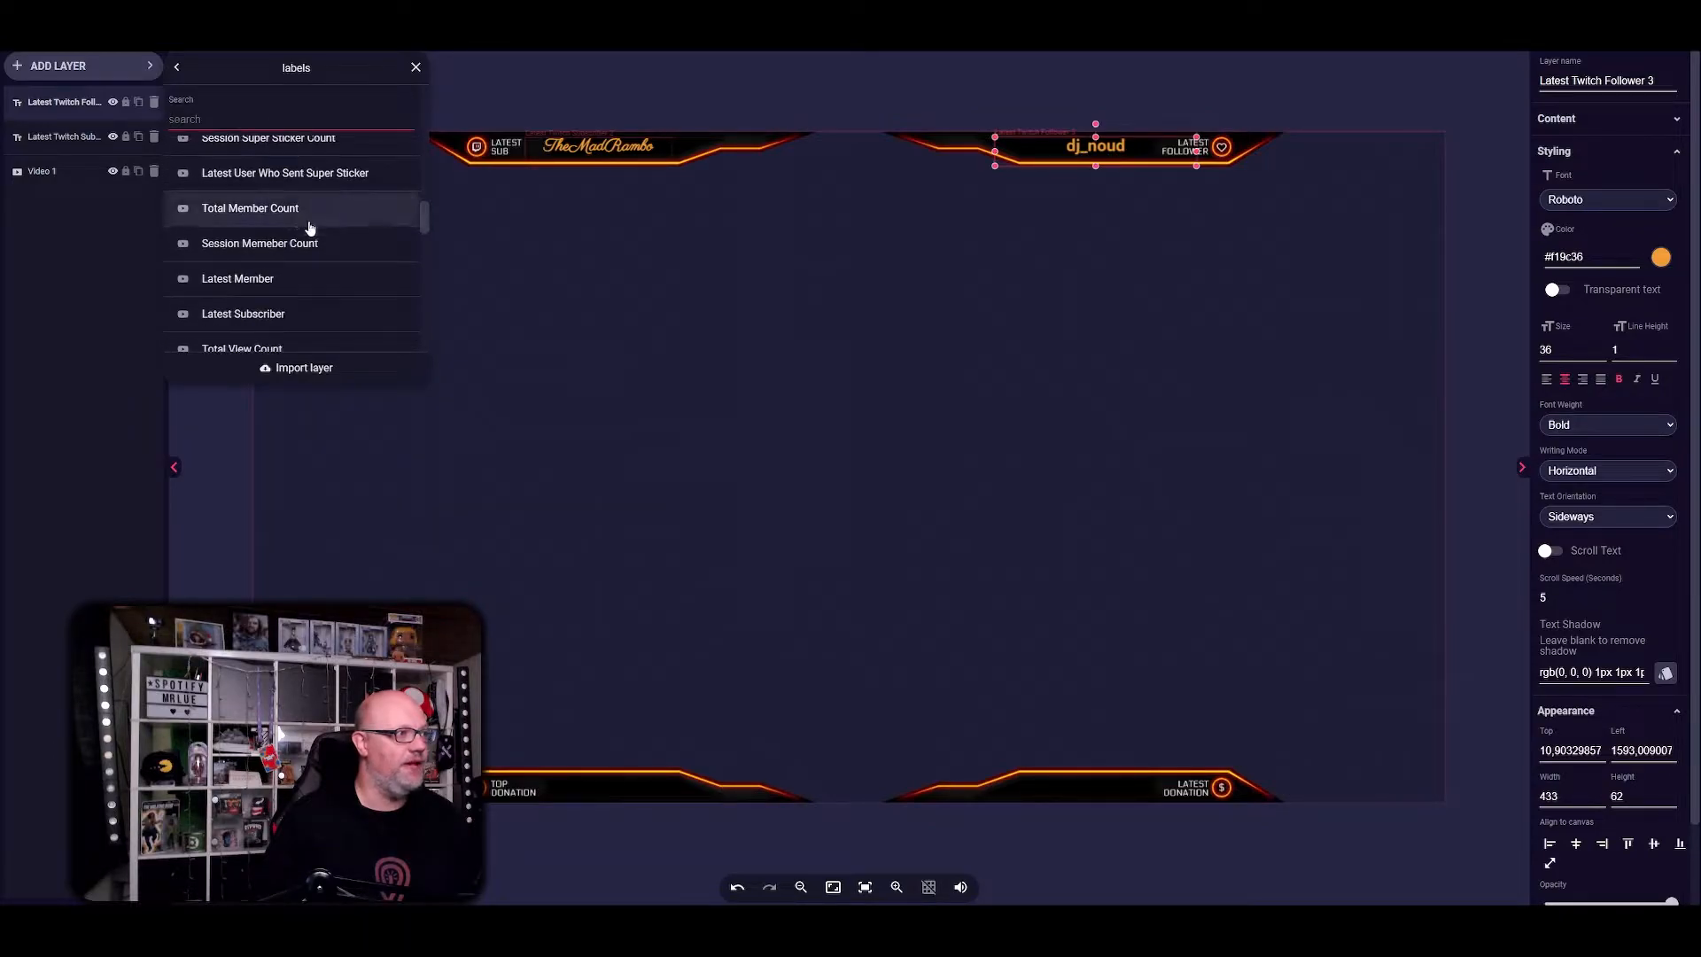
{"action": "scroll", "coordinate": [319, 236], "scroll_direction": "down", "scroll_amount": 8}
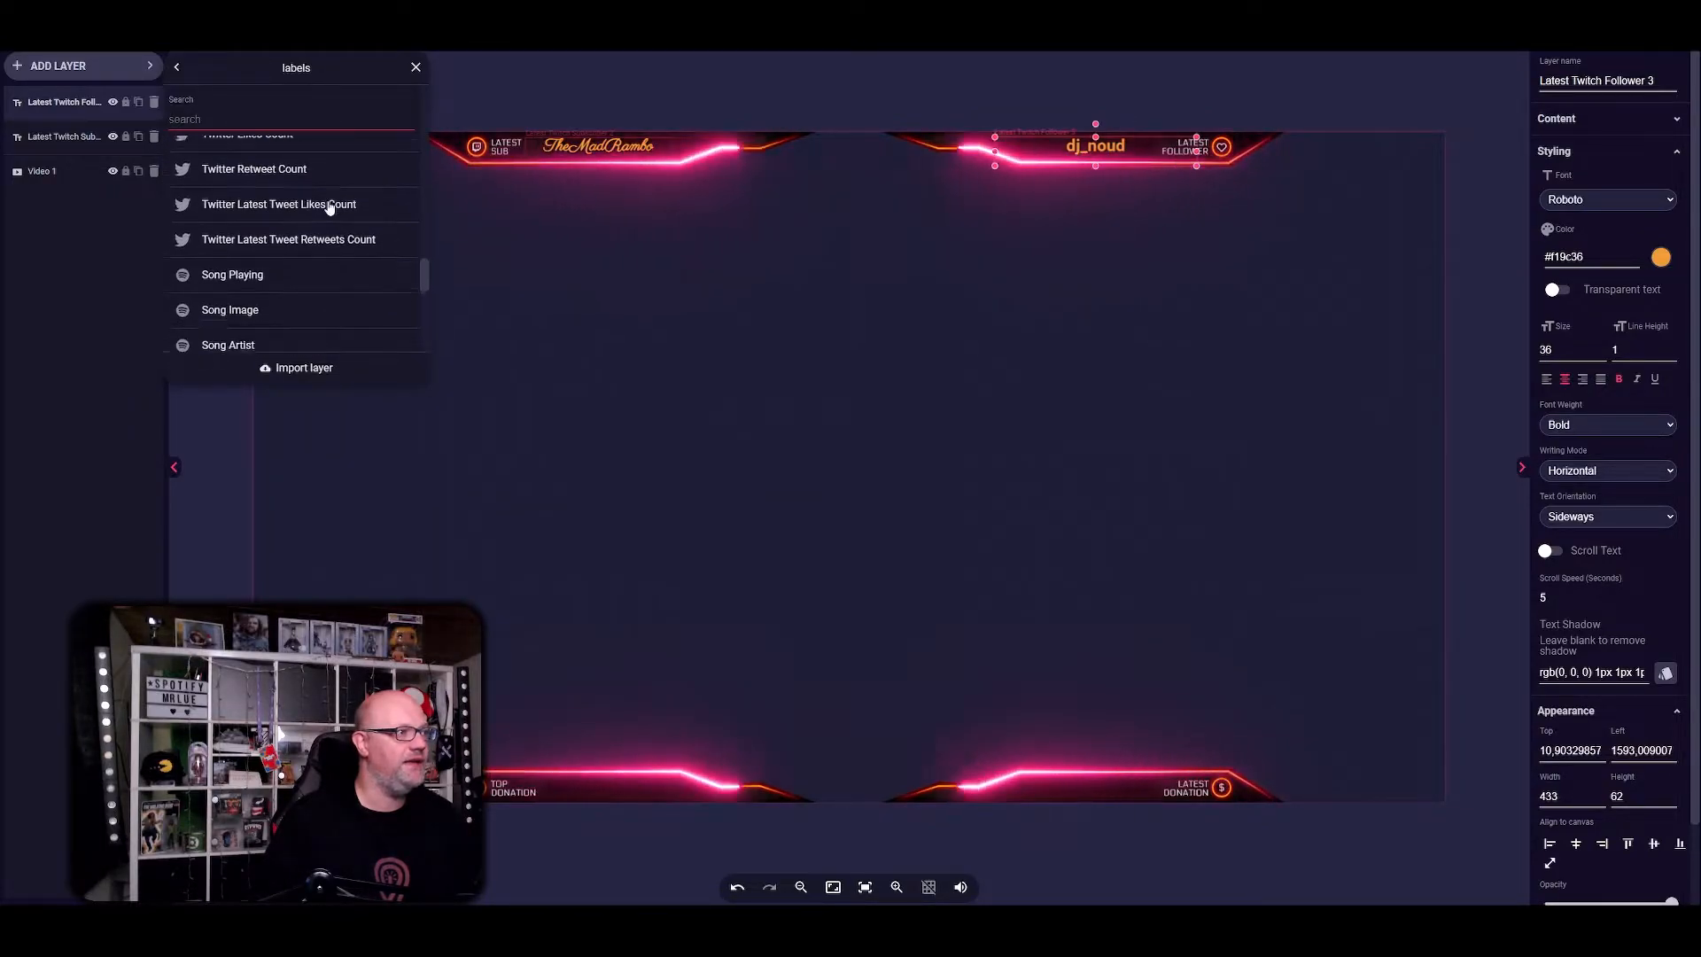
{"action": "scroll", "coordinate": [332, 201], "scroll_direction": "down", "scroll_amount": 2}
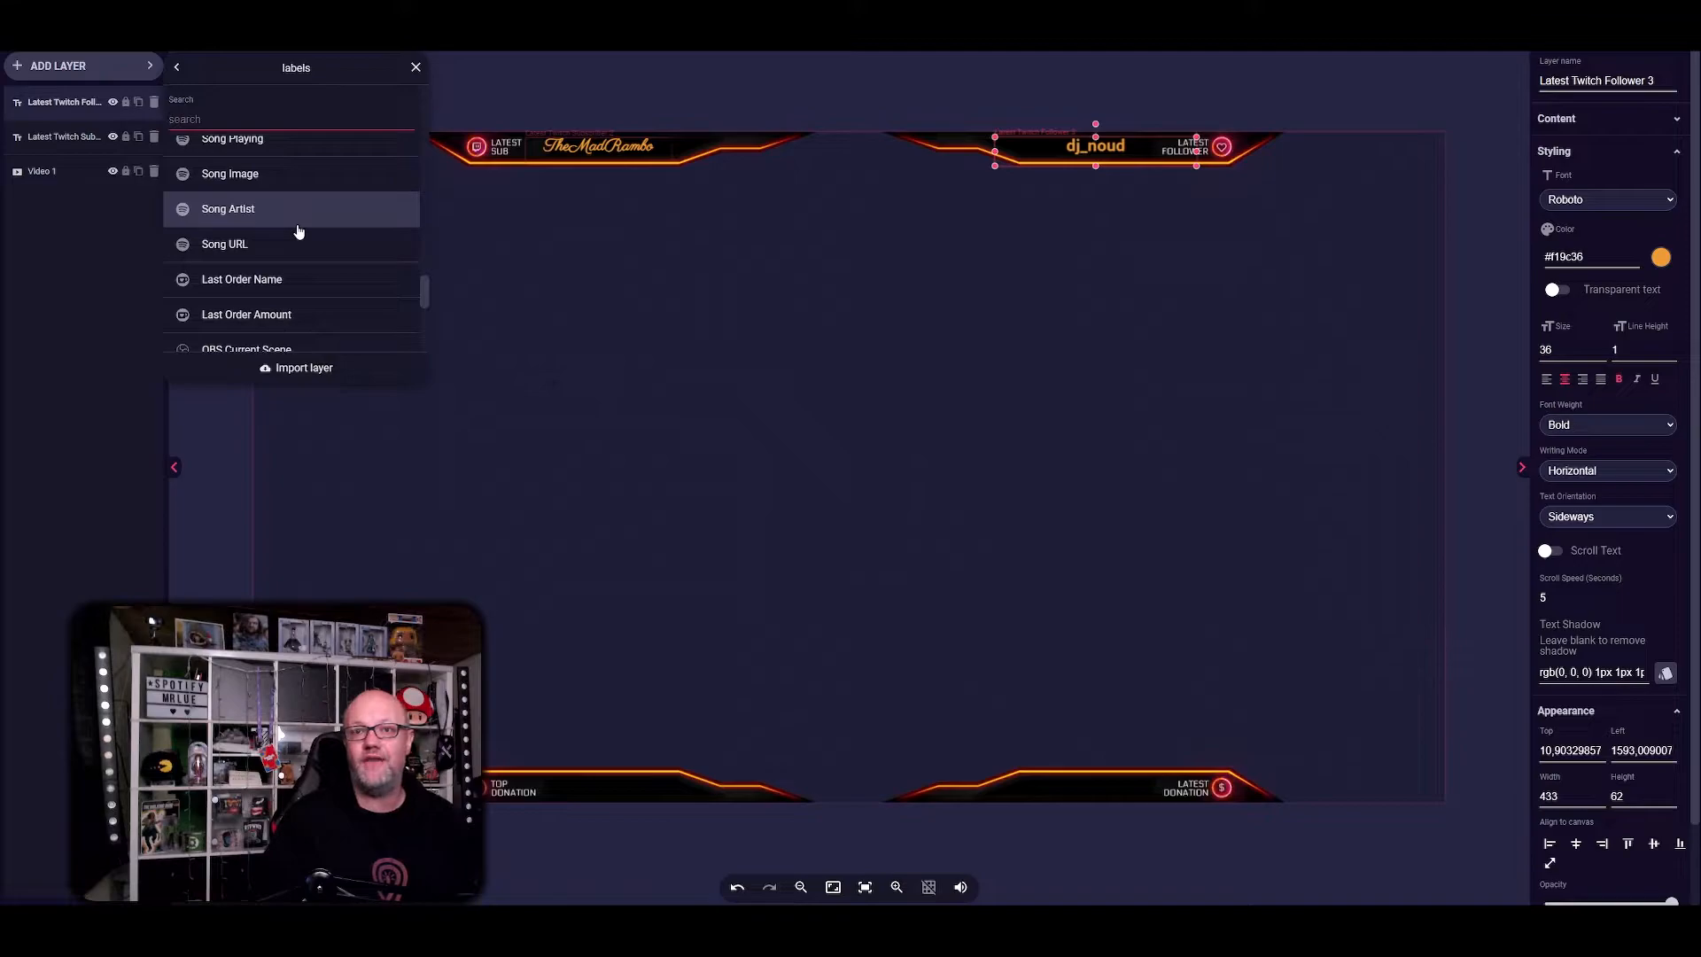
{"action": "scroll", "coordinate": [298, 231], "scroll_direction": "down", "scroll_amount": 5}
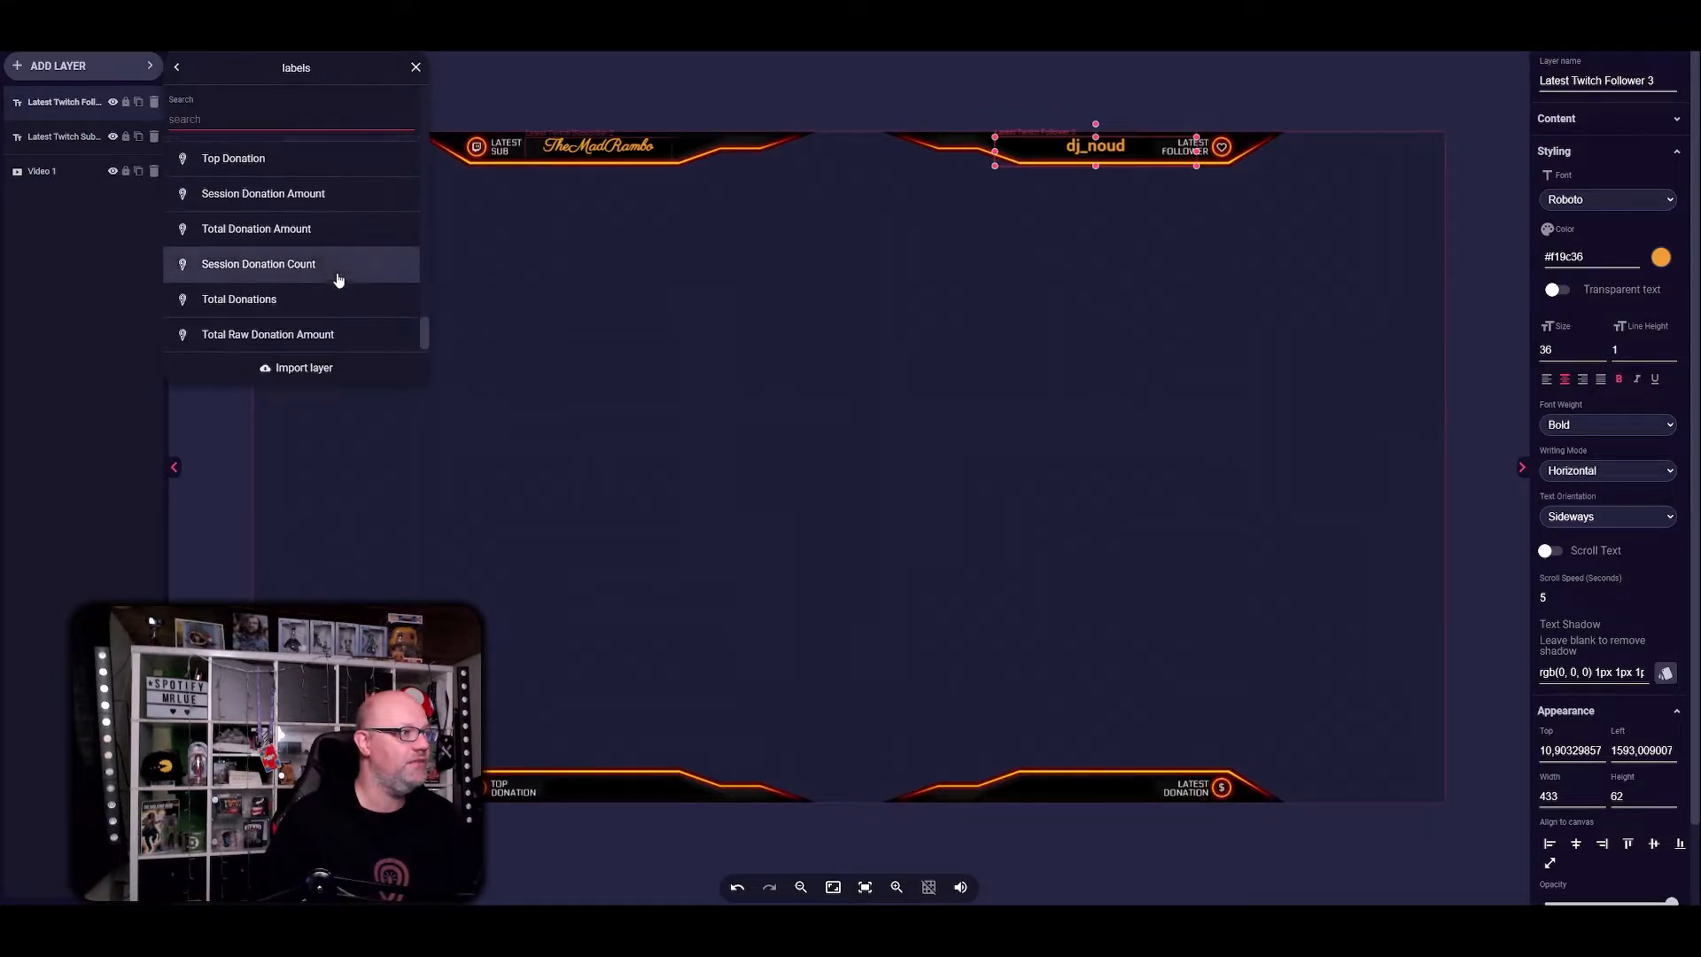
{"action": "scroll", "coordinate": [334, 292], "scroll_direction": "up", "scroll_amount": 10}
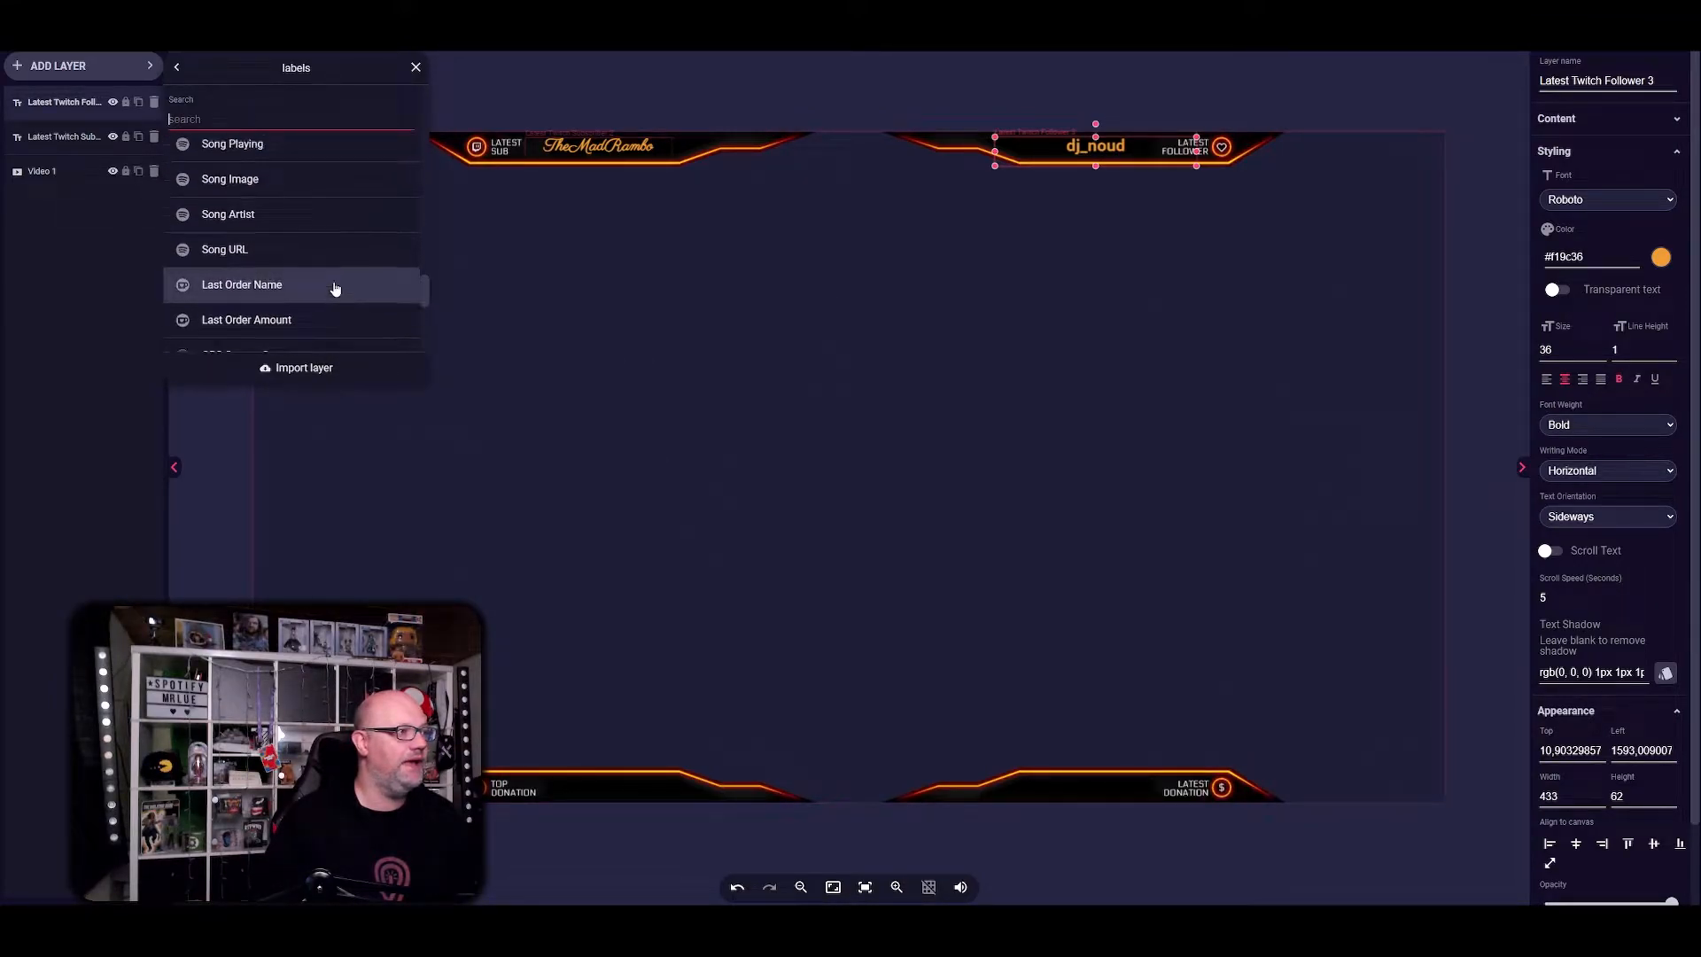
{"action": "scroll", "coordinate": [319, 239], "scroll_direction": "up", "scroll_amount": 10}
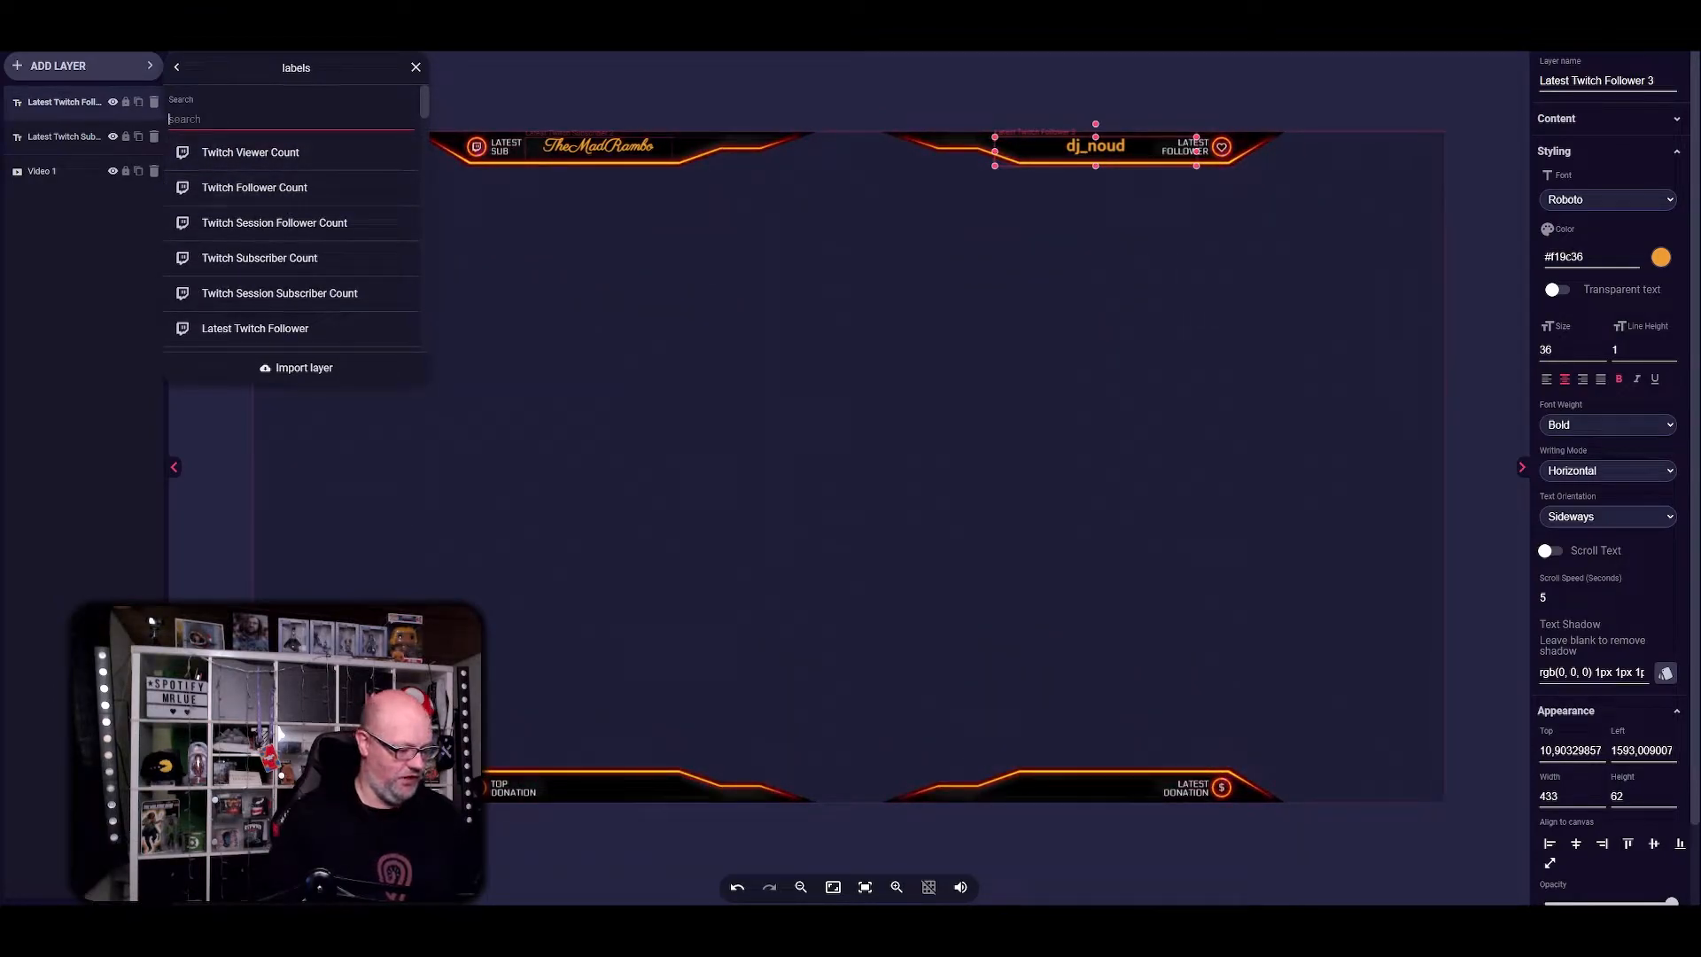
- Search the label layers for "donation" and look through the available donation labels
{"action": "type", "text": "dona"}
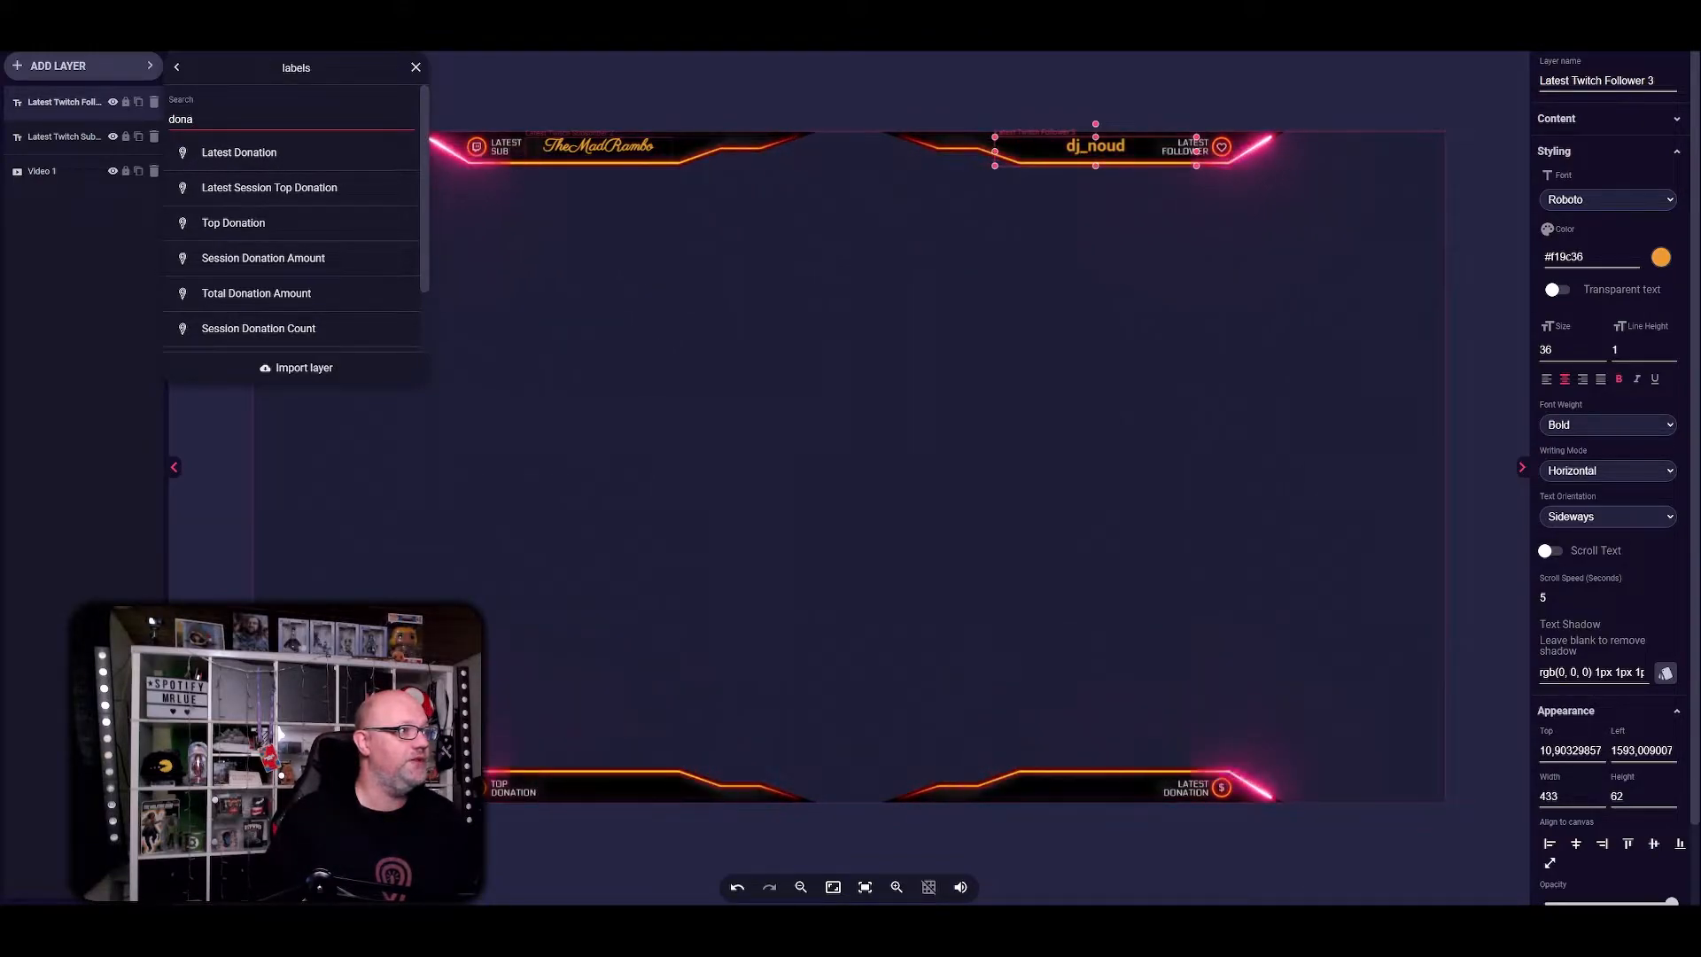
{"action": "type", "text": "tion"}
{"action": "scroll", "coordinate": [297, 204], "scroll_direction": "down", "scroll_amount": 1}
{"action": "scroll", "coordinate": [317, 289], "scroll_direction": "up", "scroll_amount": 1}
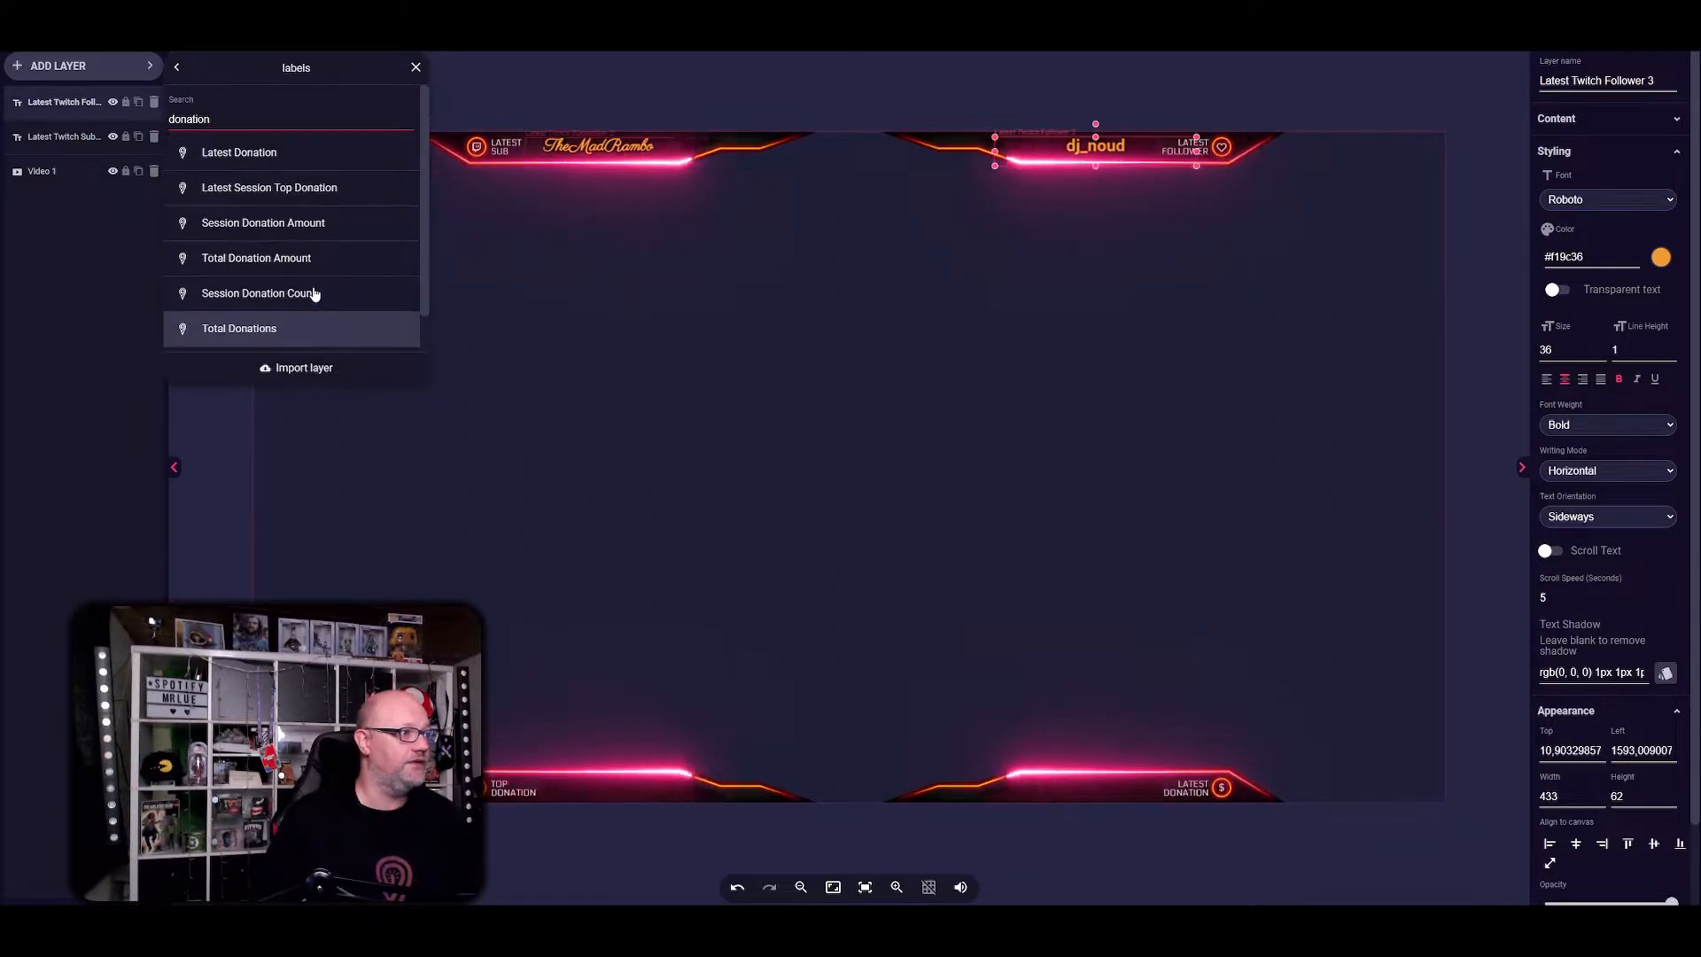
{"action": "key", "text": "BackSpace"}
{"action": "key", "text": "BackSpace"}
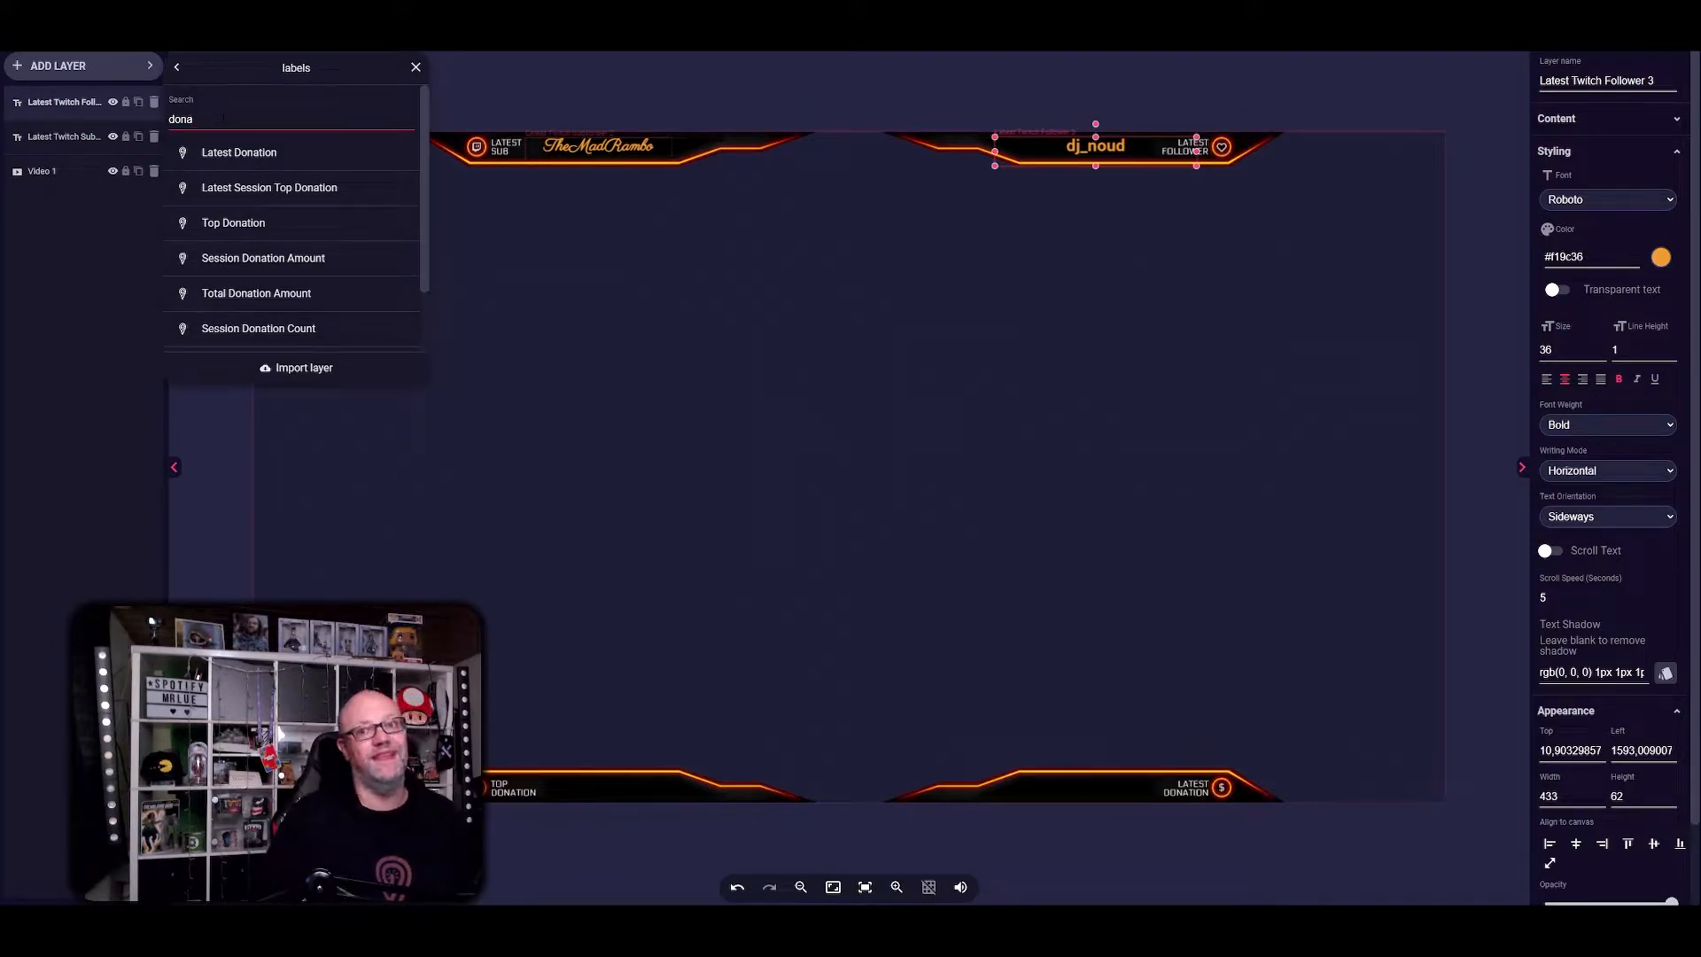
{"action": "scroll", "coordinate": [283, 209], "scroll_direction": "down", "scroll_amount": 2}
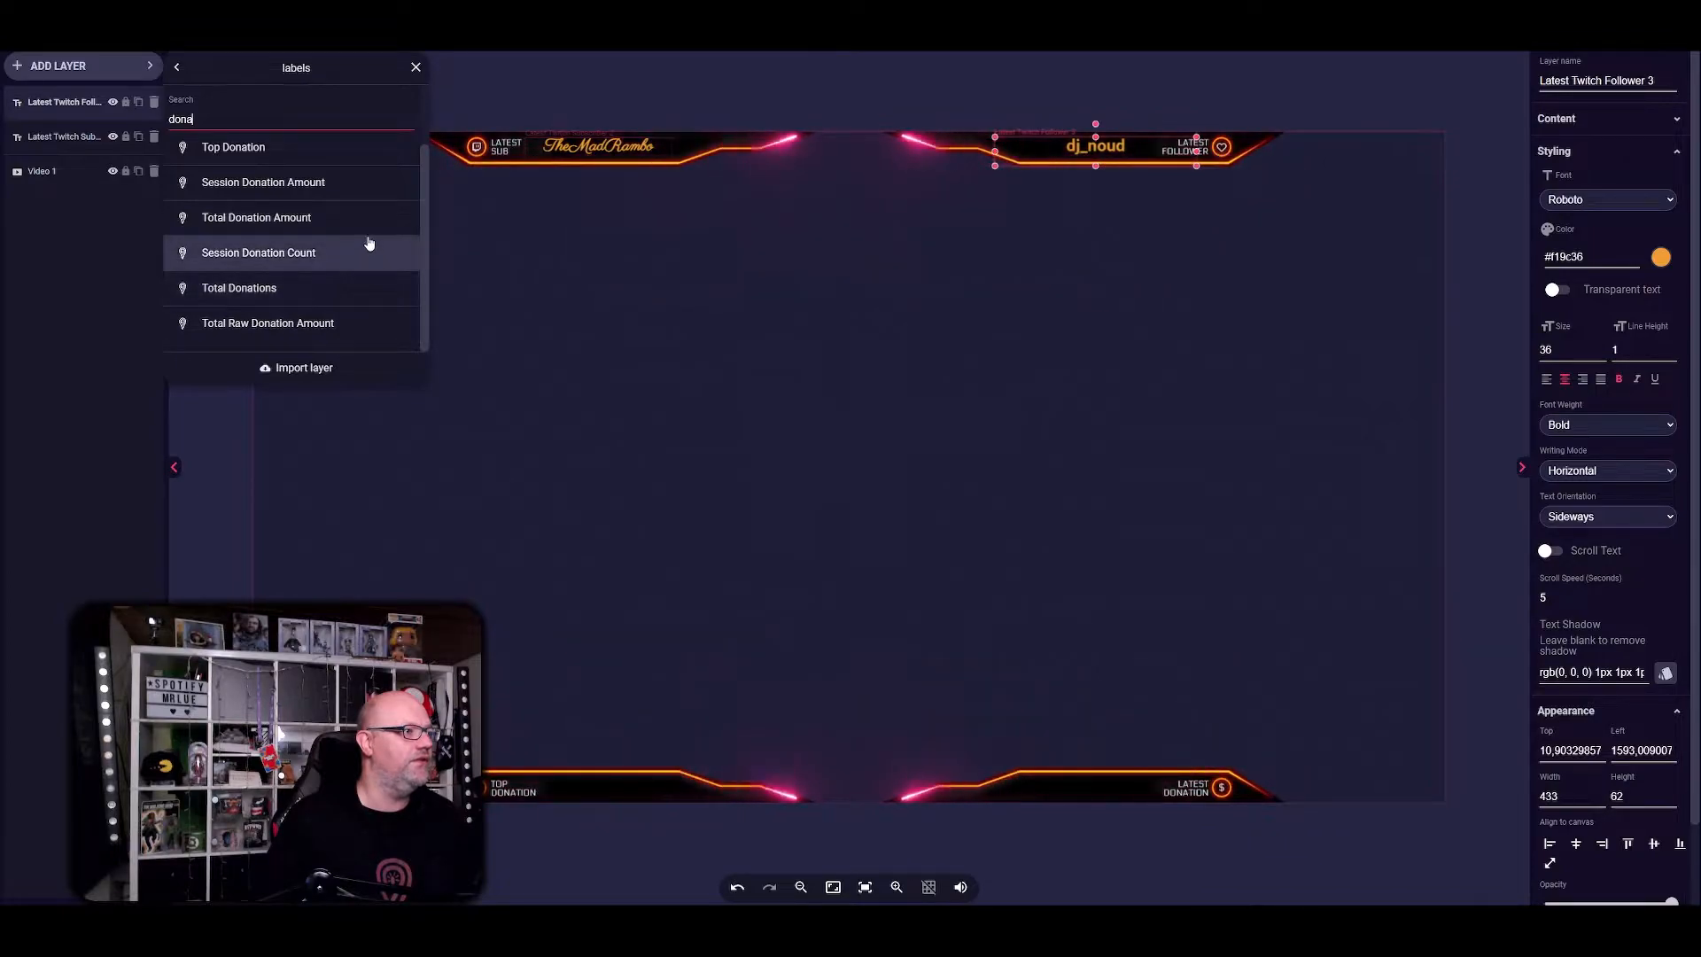
{"action": "scroll", "coordinate": [368, 244], "scroll_direction": "up", "scroll_amount": 2}
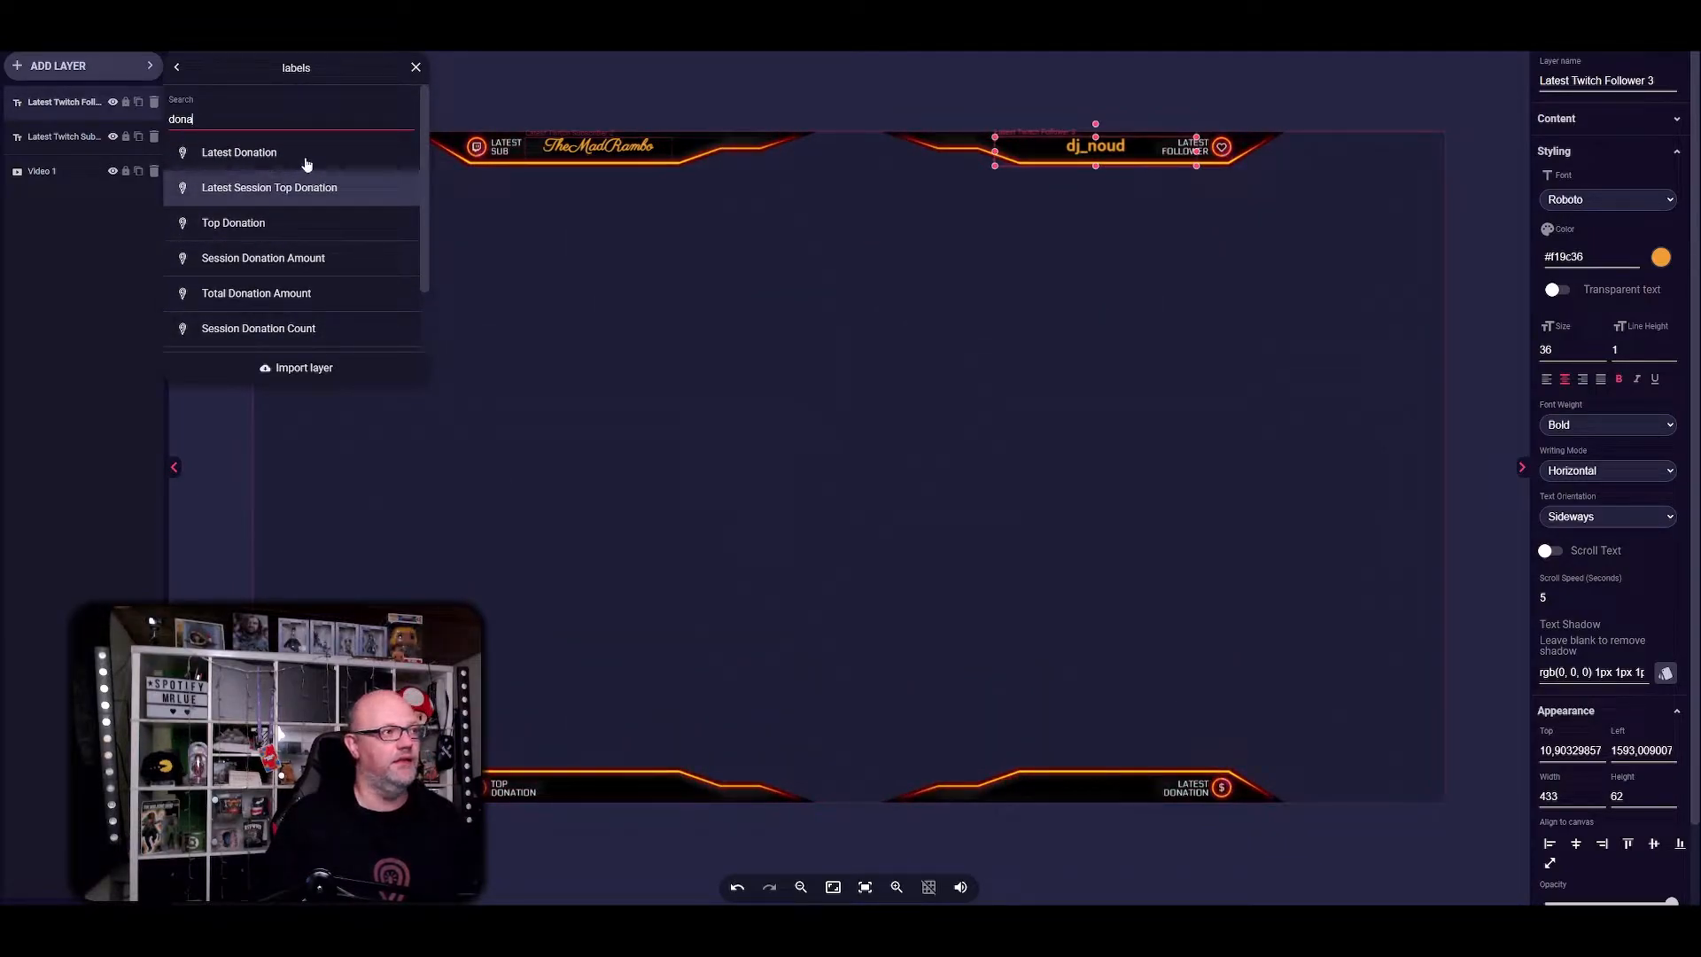
{"action": "left_click", "coordinate": [414, 68]}
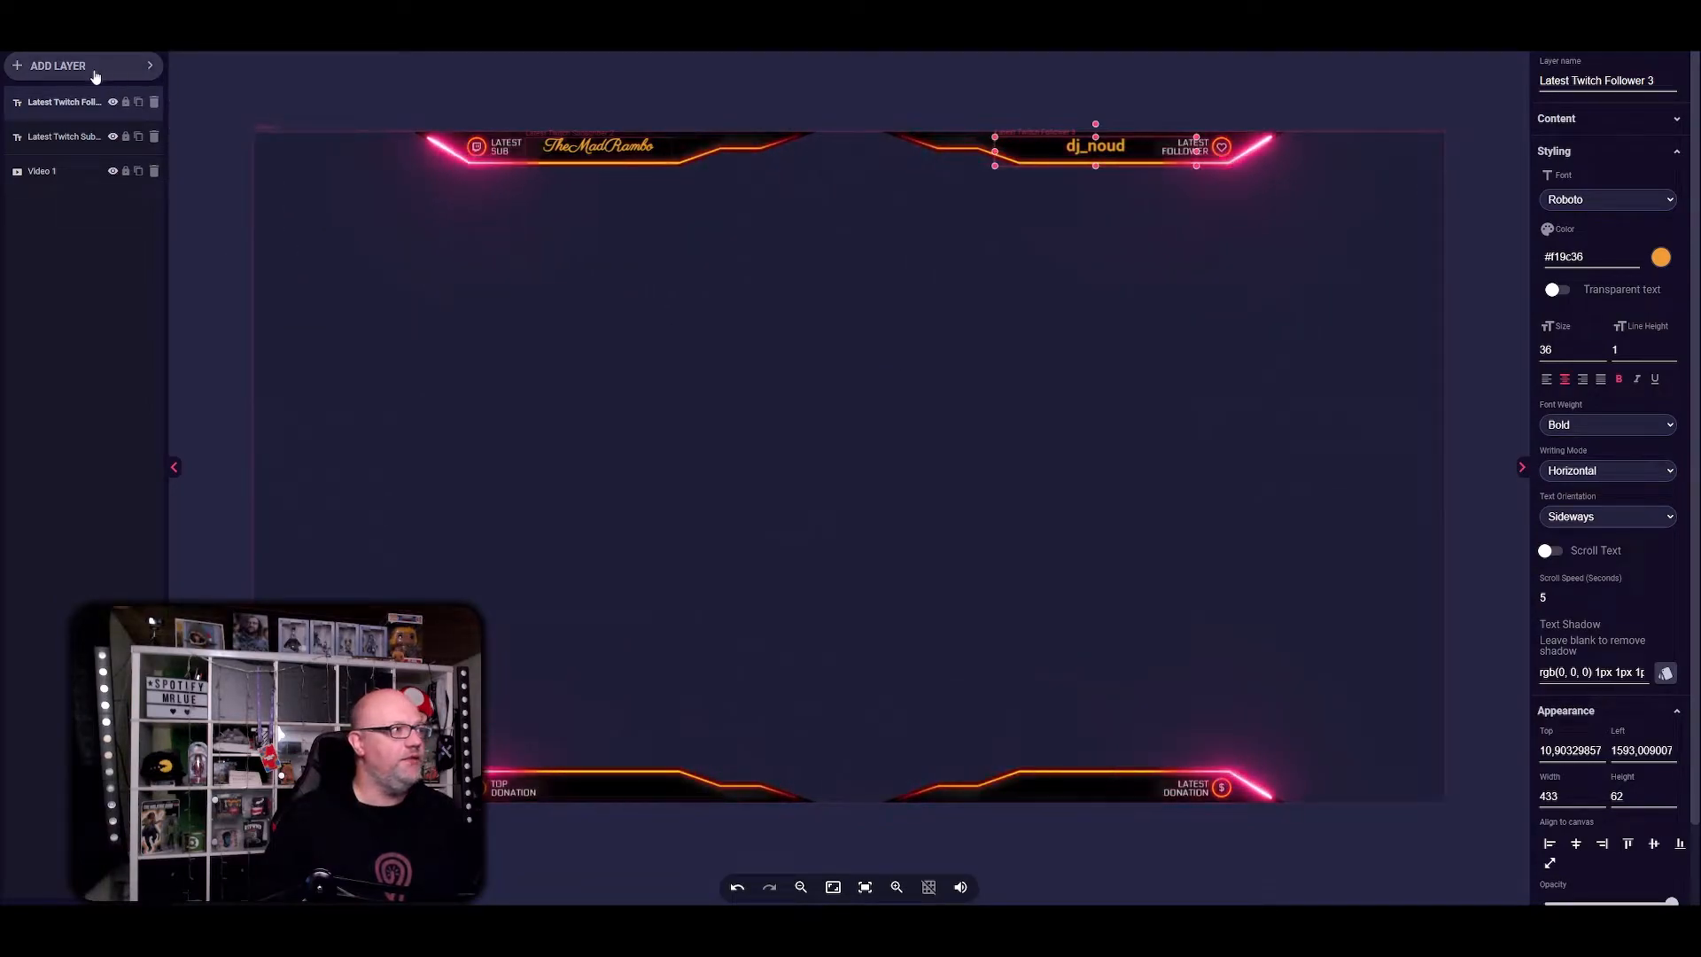
- Add a Shoutout and Clips layer from the external sources, sized about 776 by 393, below the Latest Sub bar near the canvas's left edge
{"action": "left_click", "coordinate": [128, 67]}
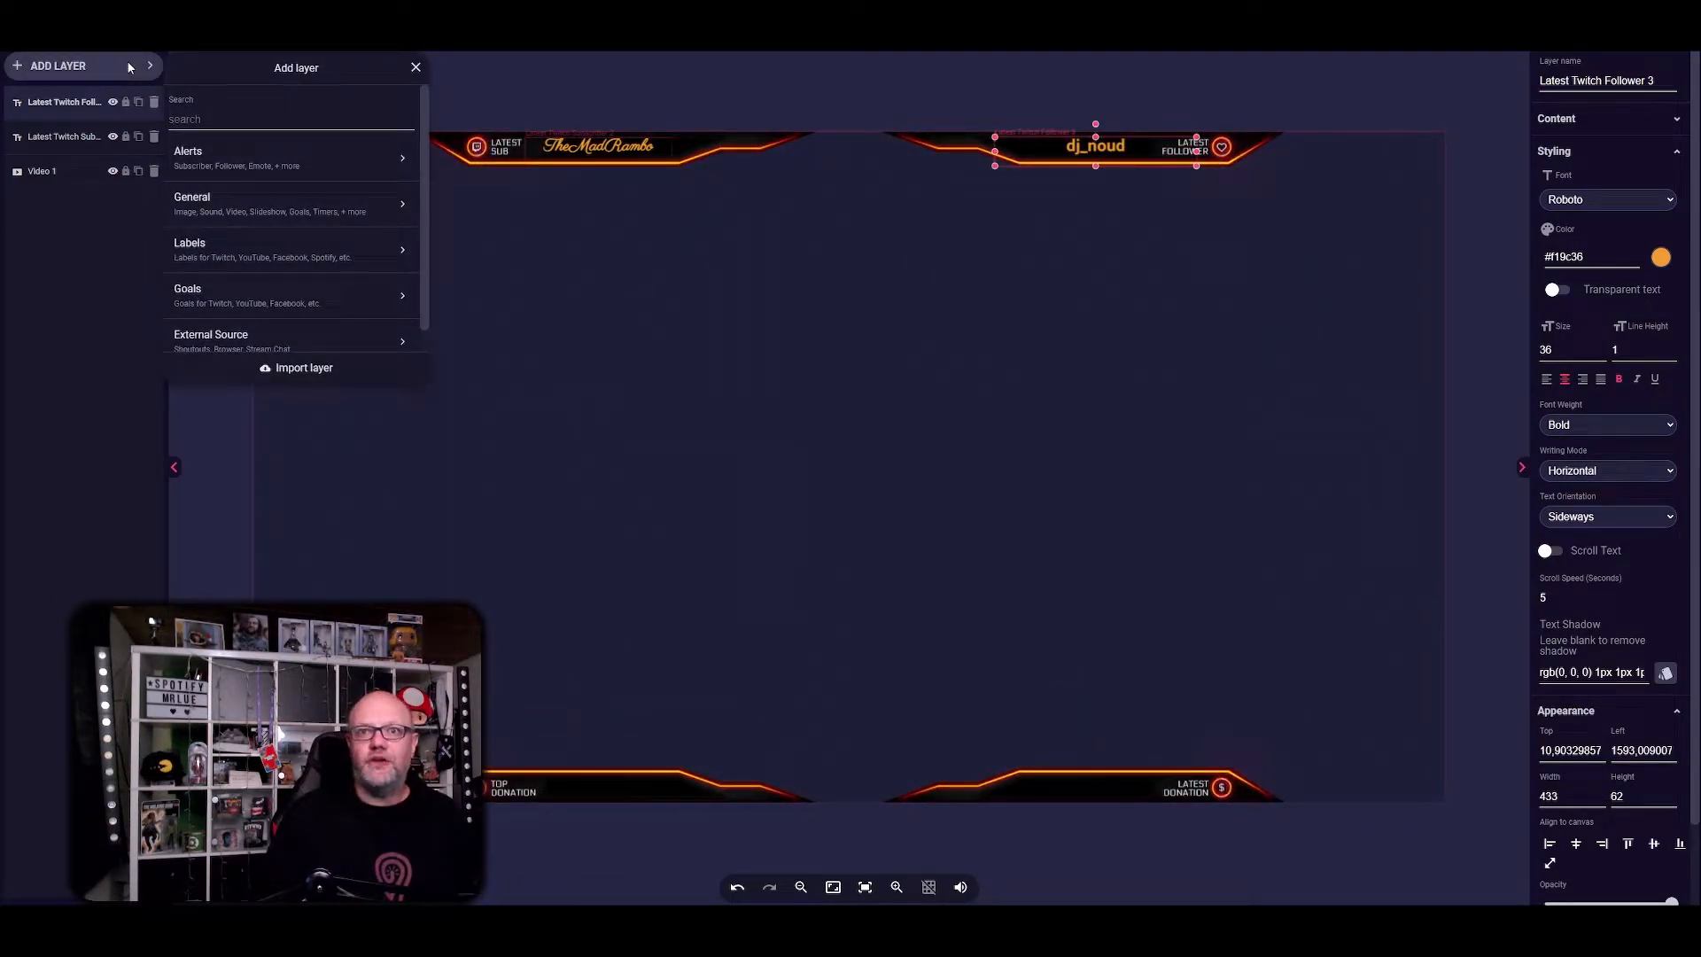
{"action": "scroll", "coordinate": [312, 314], "scroll_direction": "down", "scroll_amount": 1}
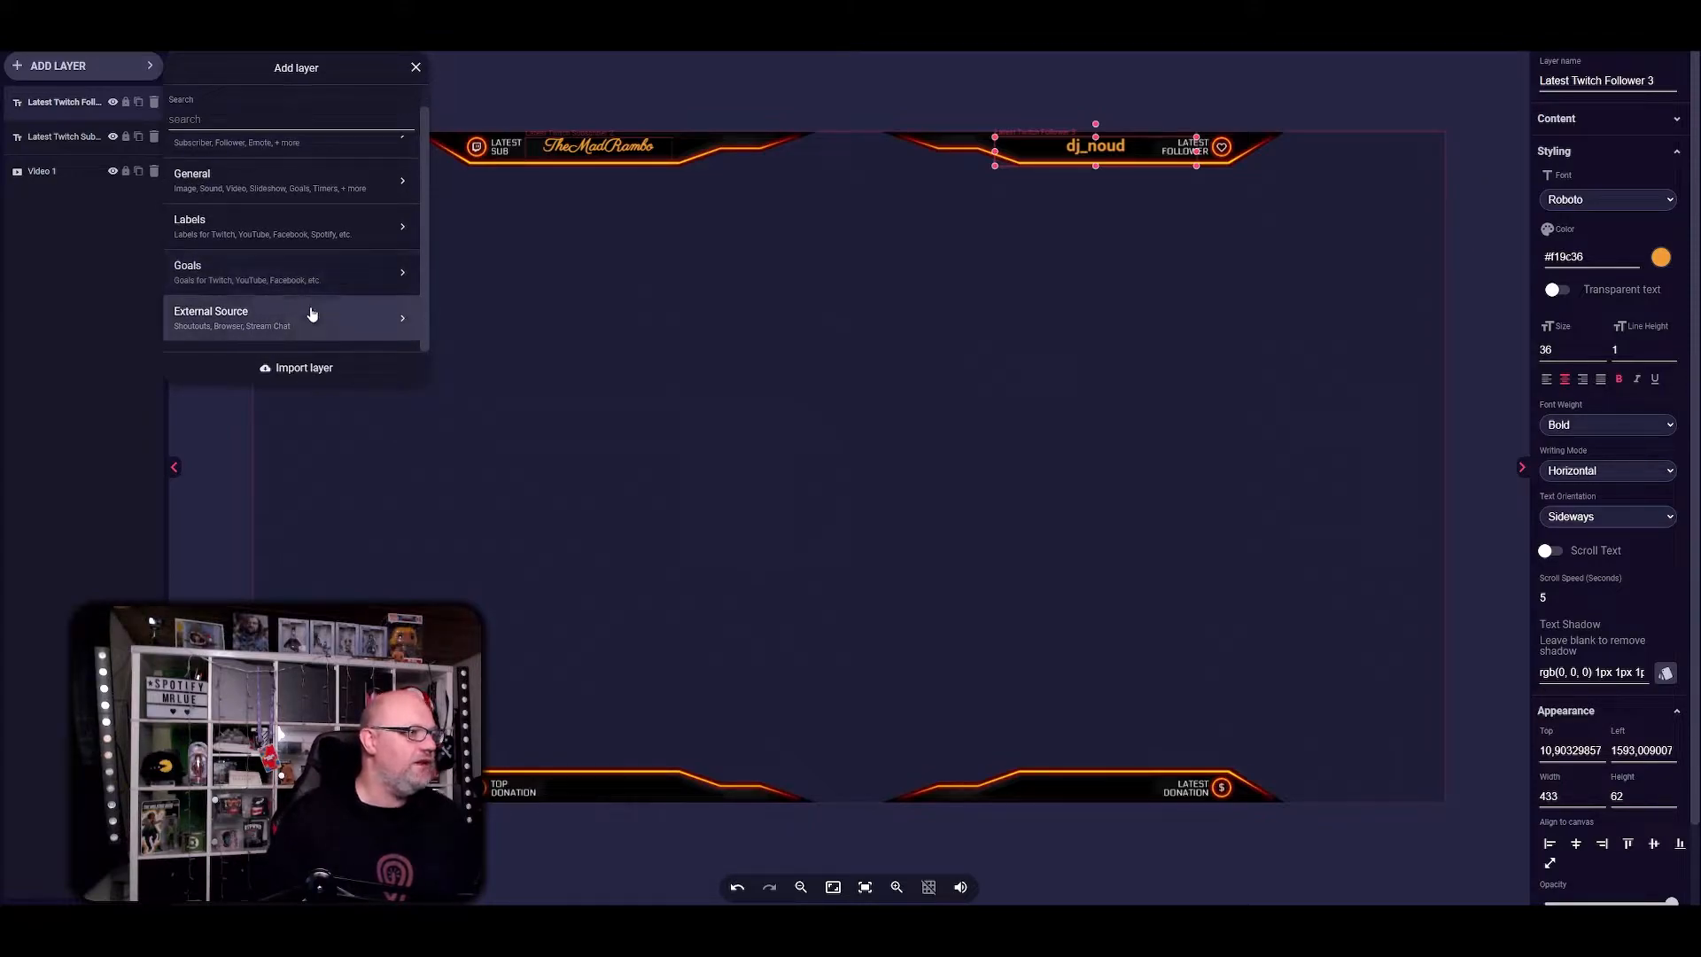
{"action": "left_click", "coordinate": [312, 315]}
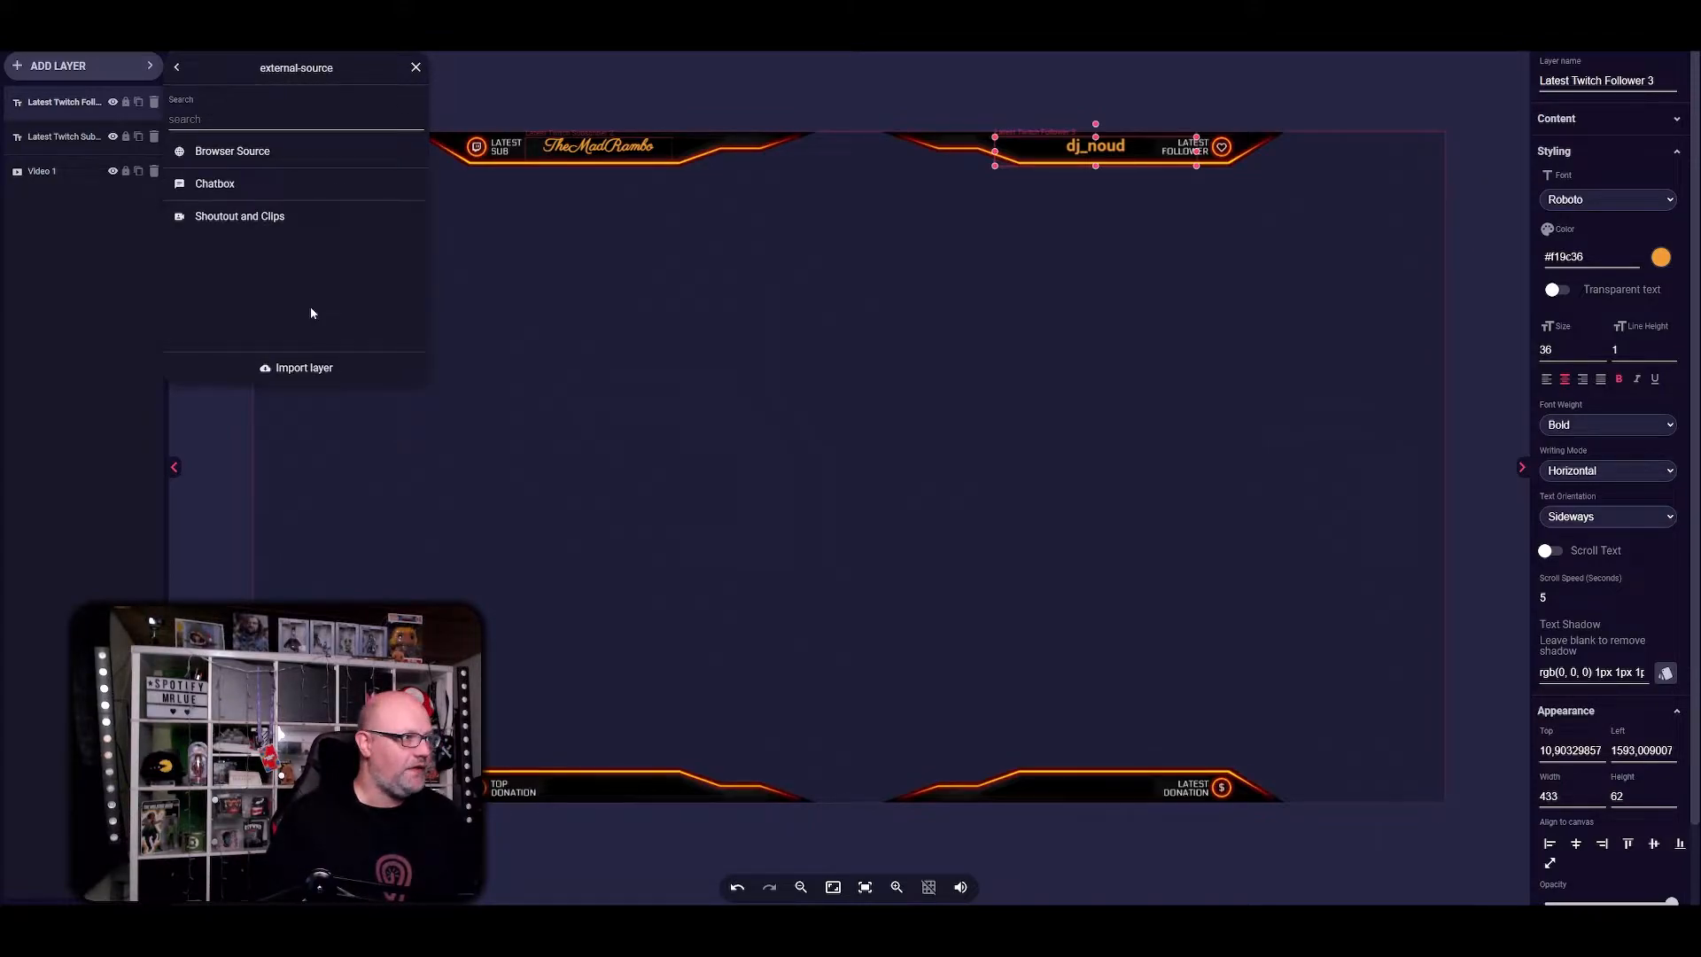
{"action": "left_click", "coordinate": [278, 216]}
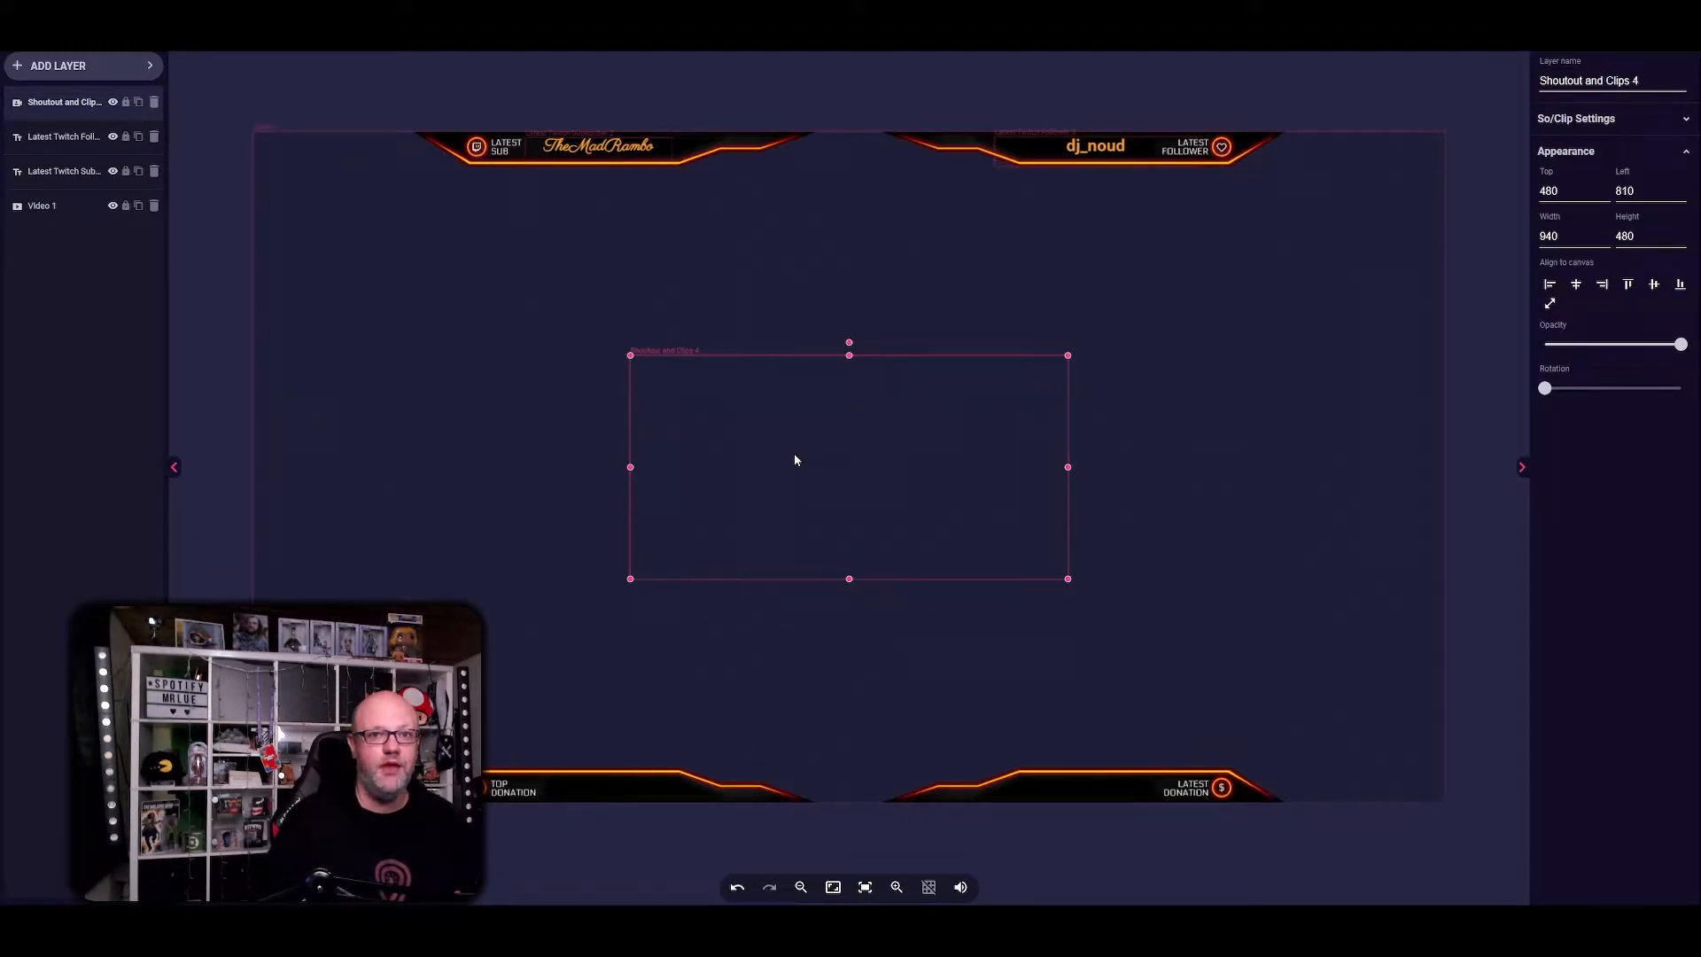
{"action": "left_click_drag", "start_coordinate": [779, 455], "coordinate": [620, 373]}
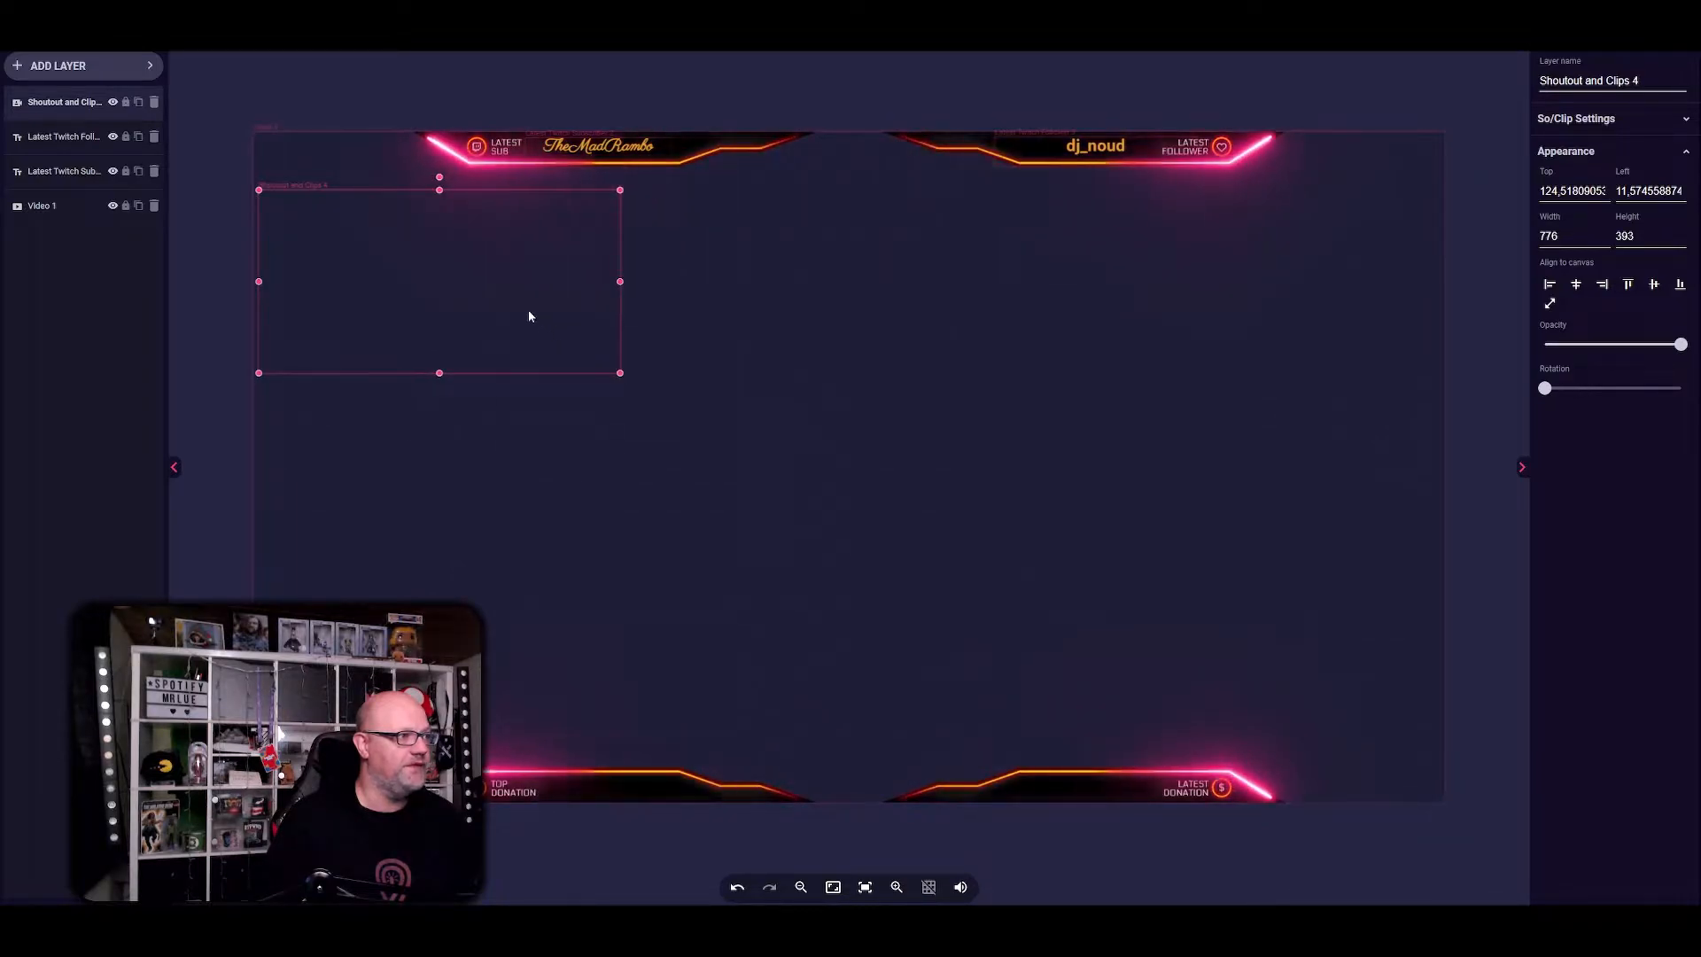
{"action": "left_click_drag", "start_coordinate": [488, 264], "coordinate": [489, 301]}
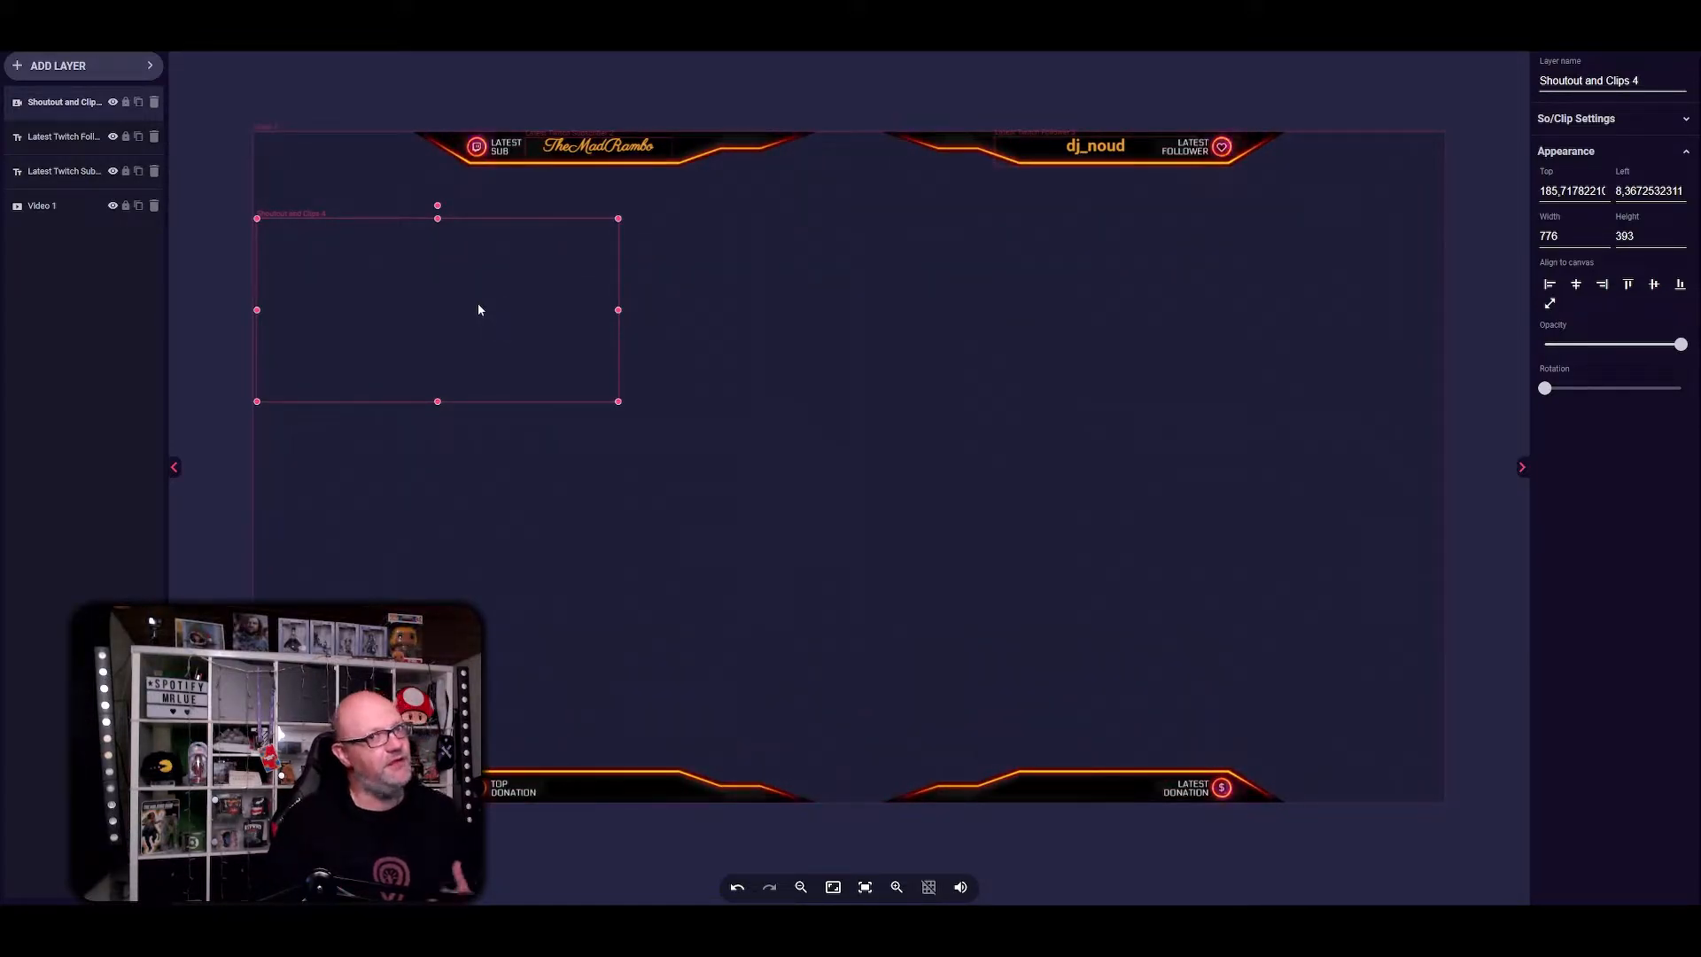
- Lower the Shoutout and Clips layer's audio volume to about half and shorten its maximum video time
{"action": "left_click", "coordinate": [1576, 119]}
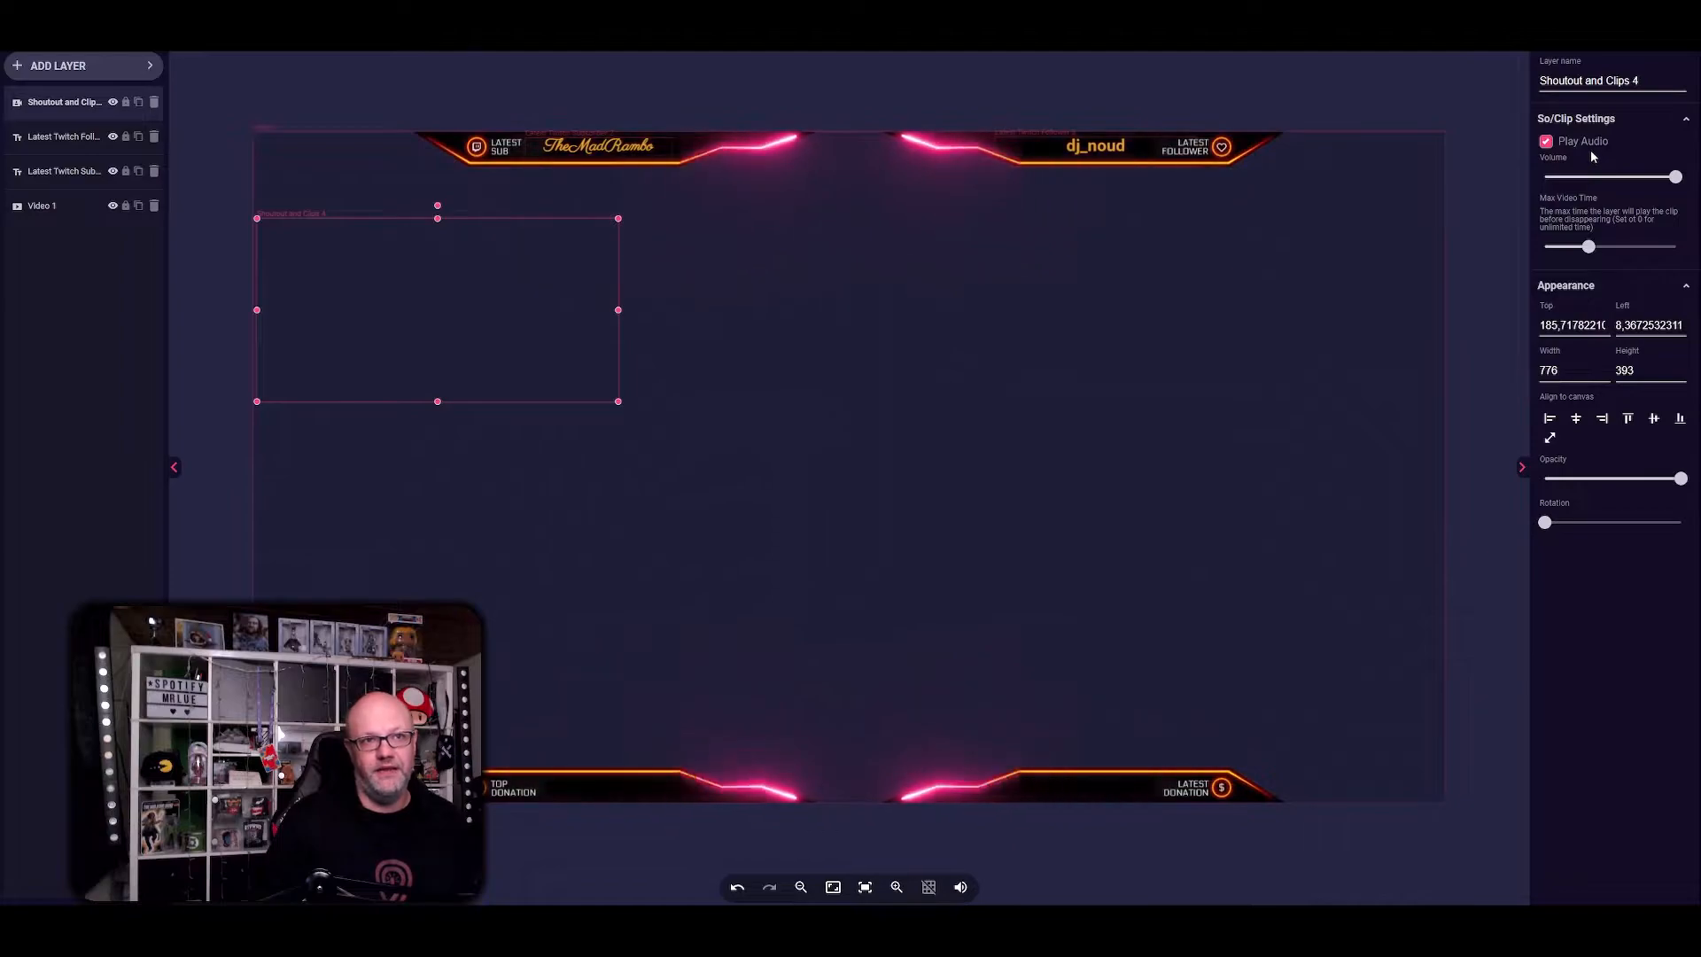
{"action": "left_click_drag", "start_coordinate": [1674, 177], "coordinate": [1621, 184]}
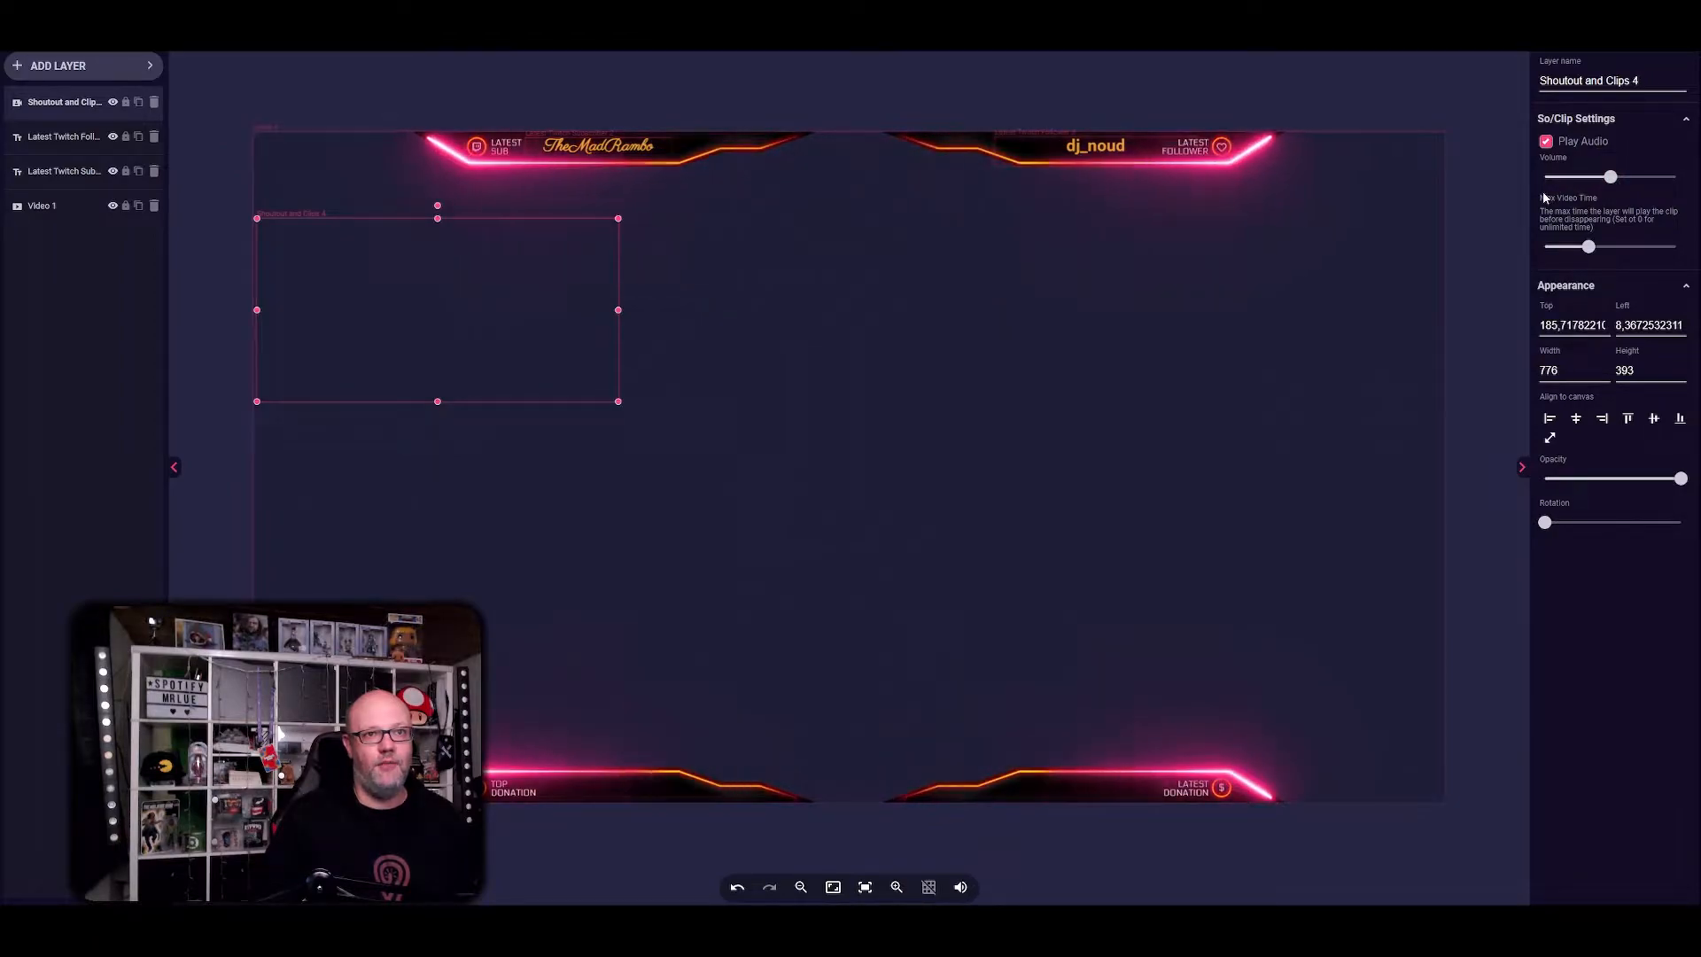
{"action": "mouse_move", "coordinate": [1588, 253]}
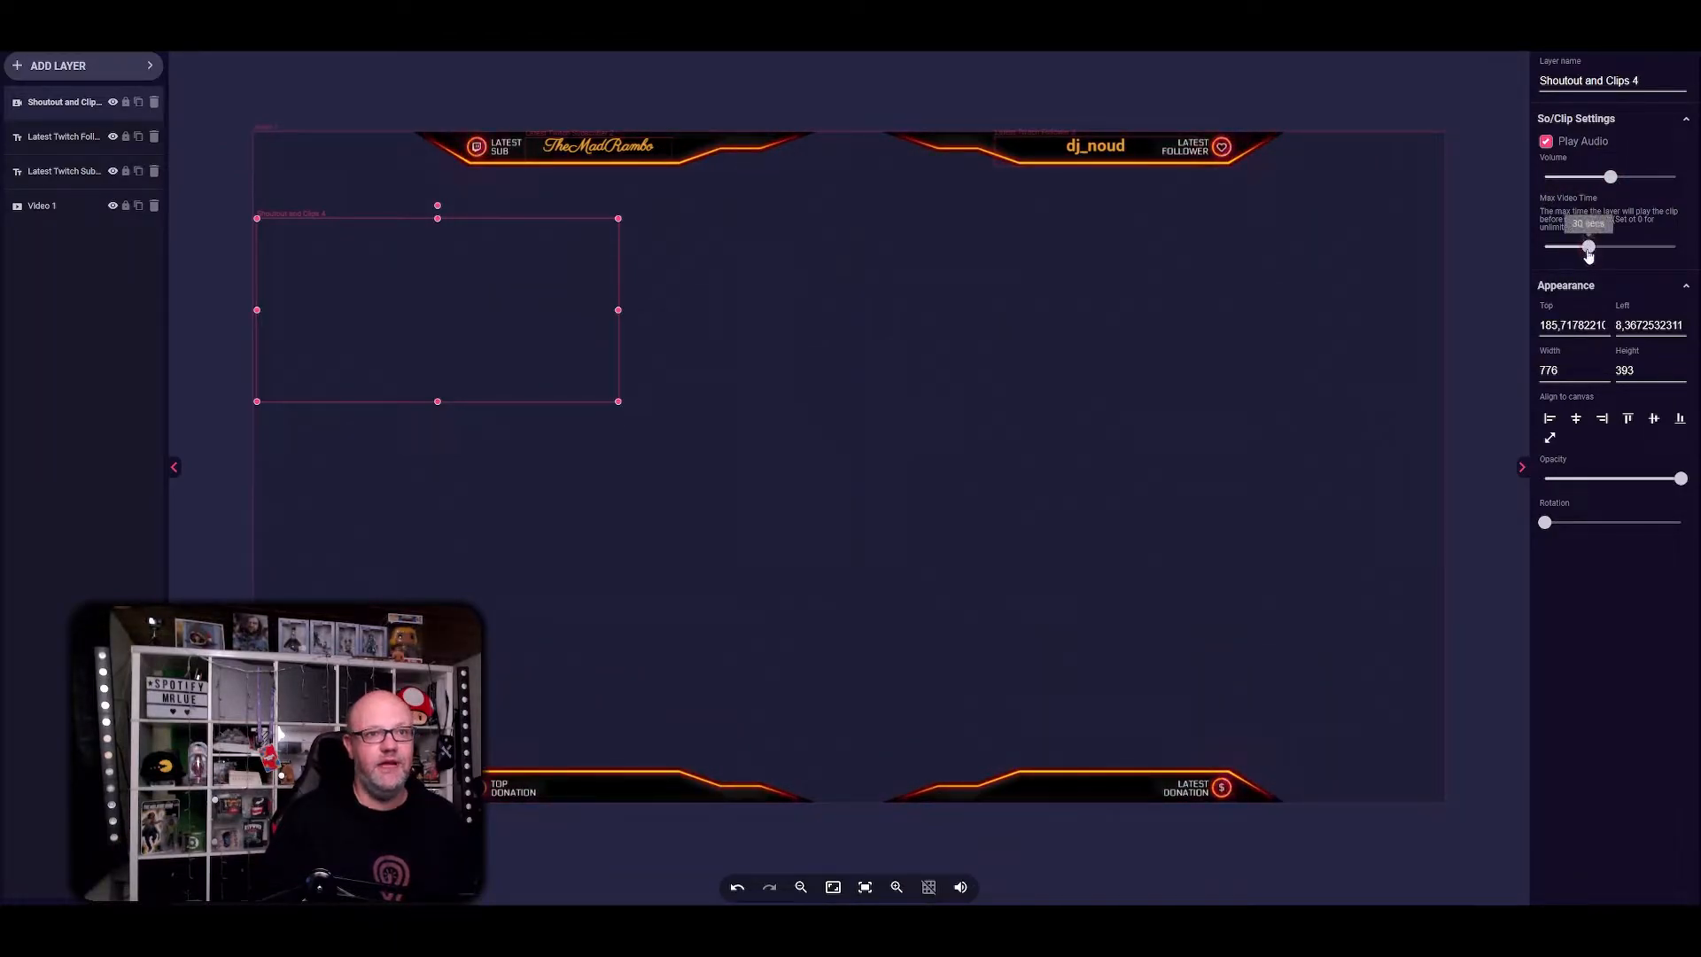
{"action": "mouse_move", "coordinate": [1589, 254]}
{"action": "left_mouse_down"}
{"action": "mouse_move", "coordinate": [1632, 255]}
{"action": "mouse_move", "coordinate": [1561, 252]}
{"action": "left_mouse_up"}
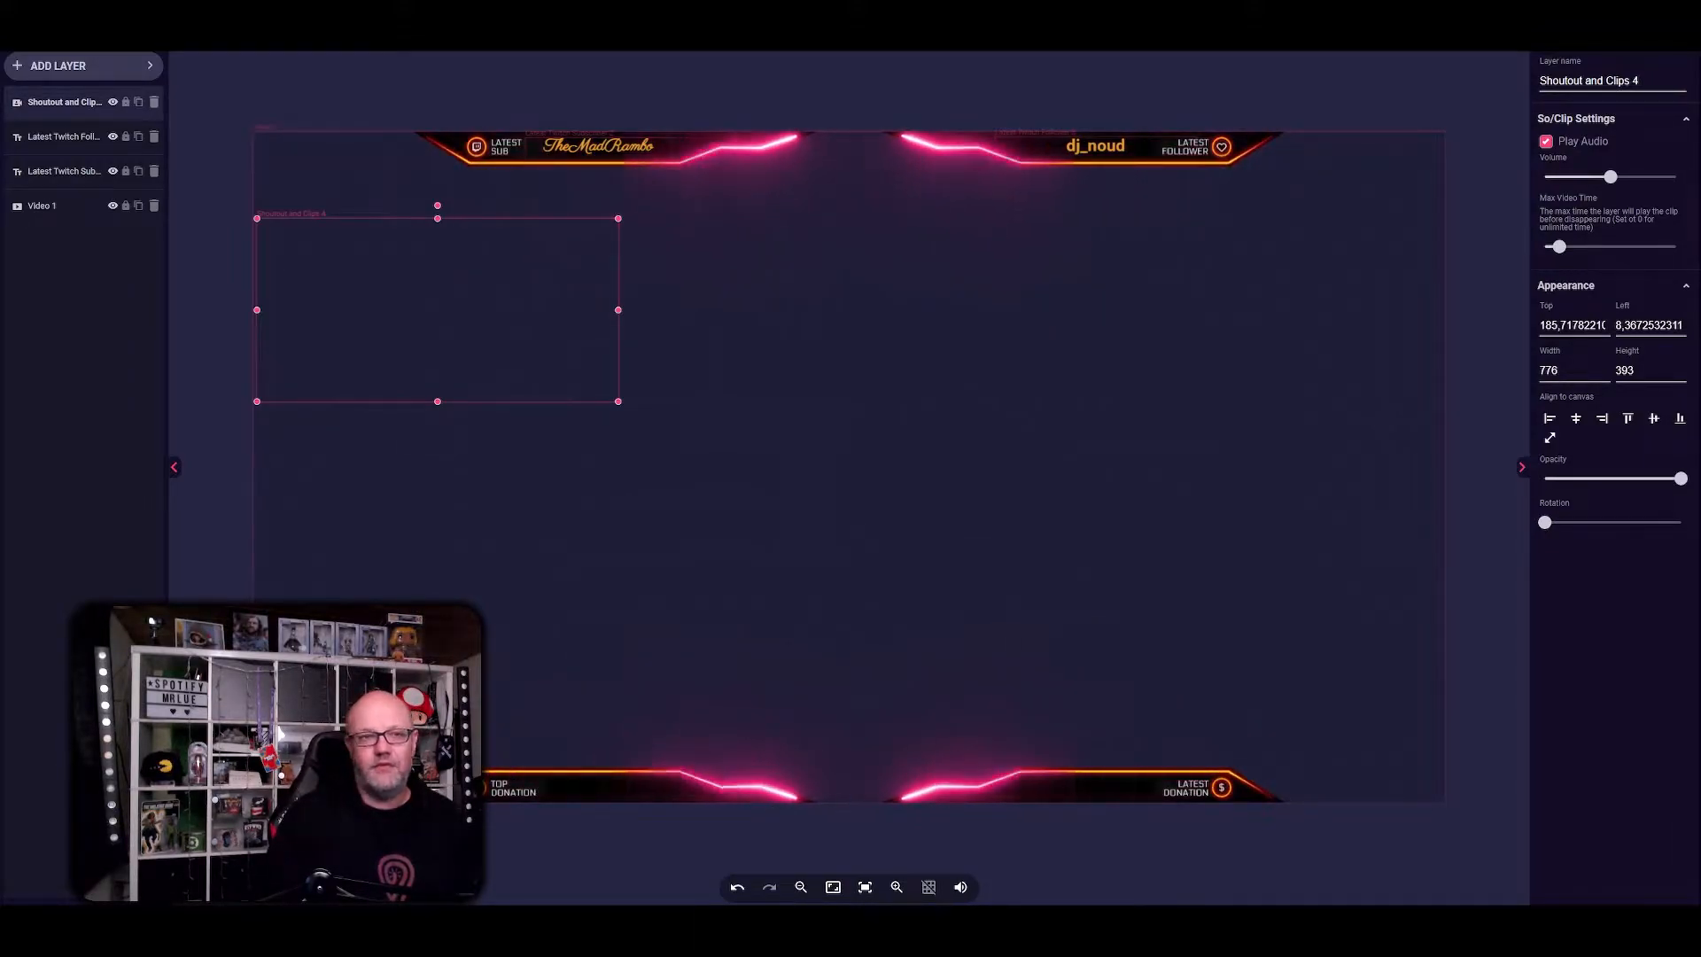
- Save the overlay and test the shoutout by sending !so with the streamer's channel name in the Twitch chat window
{"action": "left_click", "coordinate": [1345, 90]}
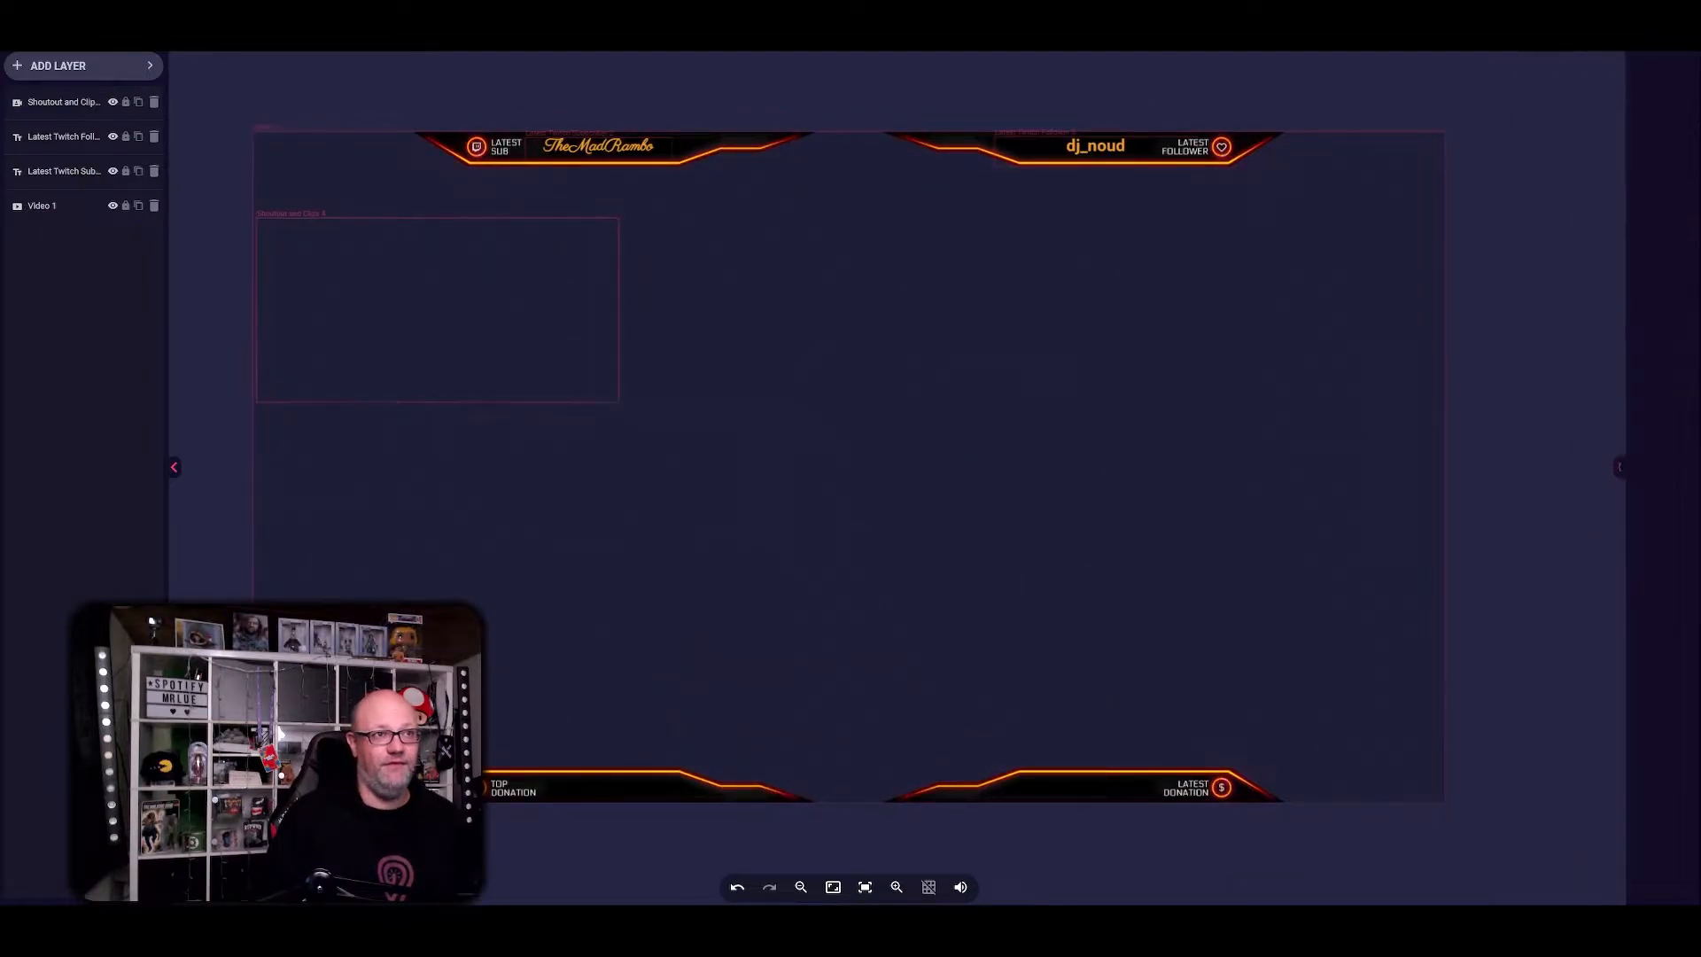
{"action": "key", "text": "ctrl+s"}
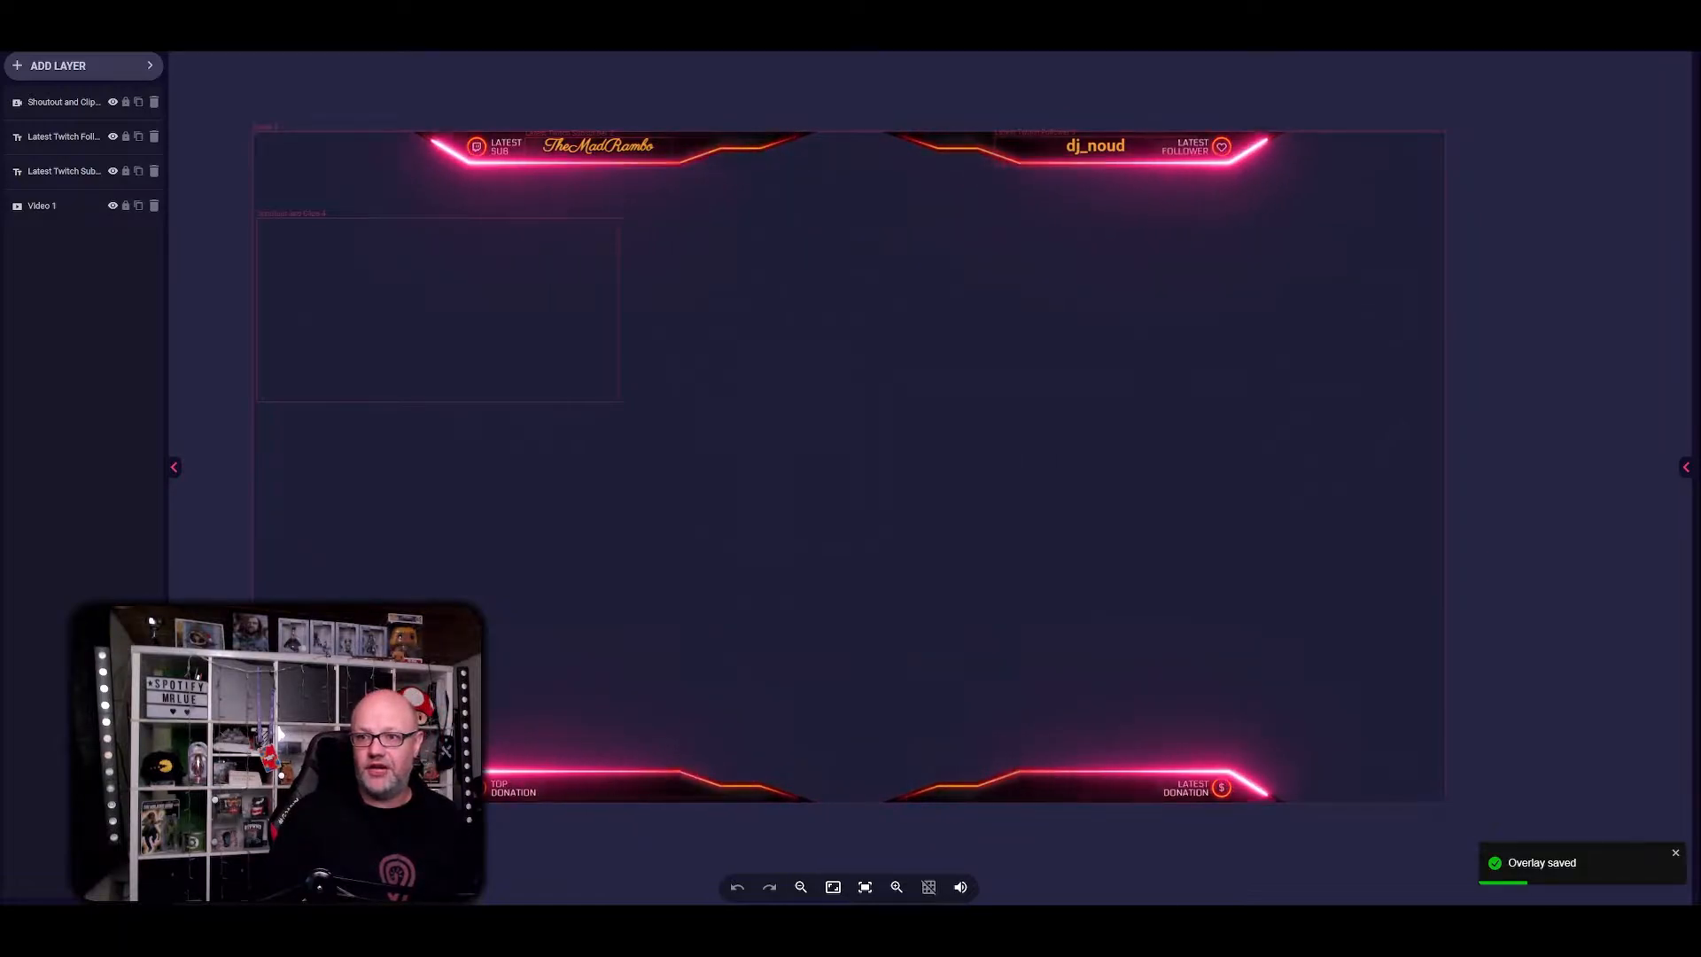
{"action": "left_click_drag", "start_coordinate": [1571, 430], "coordinate": [1153, 238]}
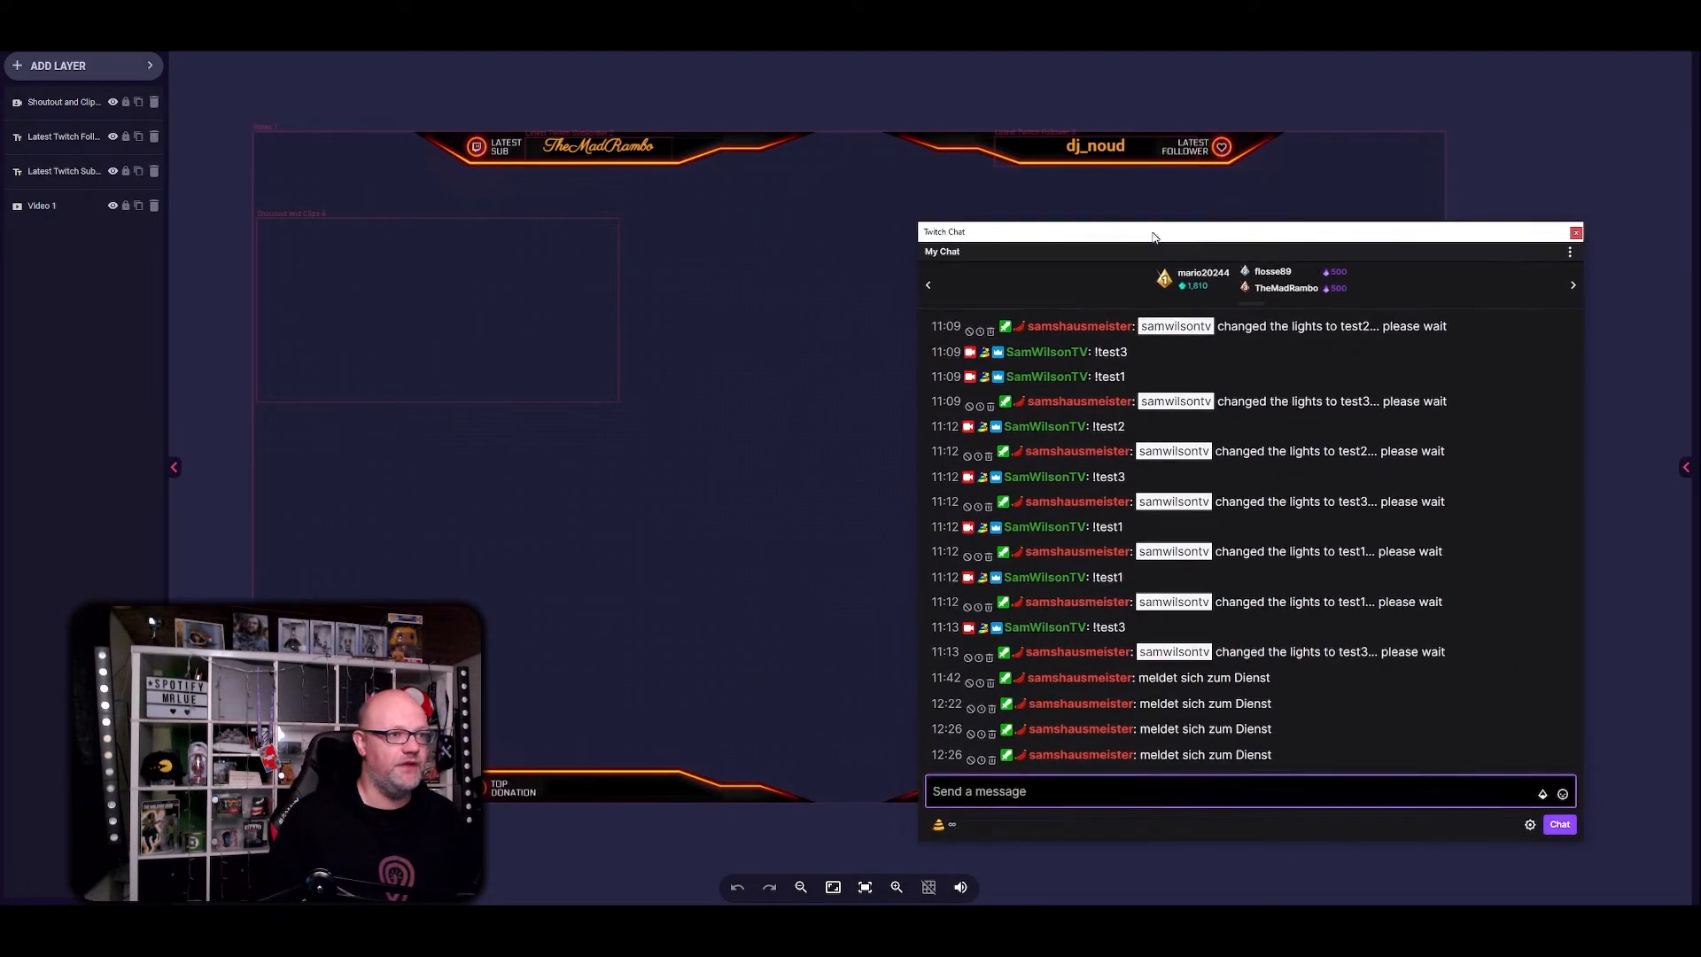
{"action": "left_click", "coordinate": [1042, 790]}
{"action": "type", "text": "!"}
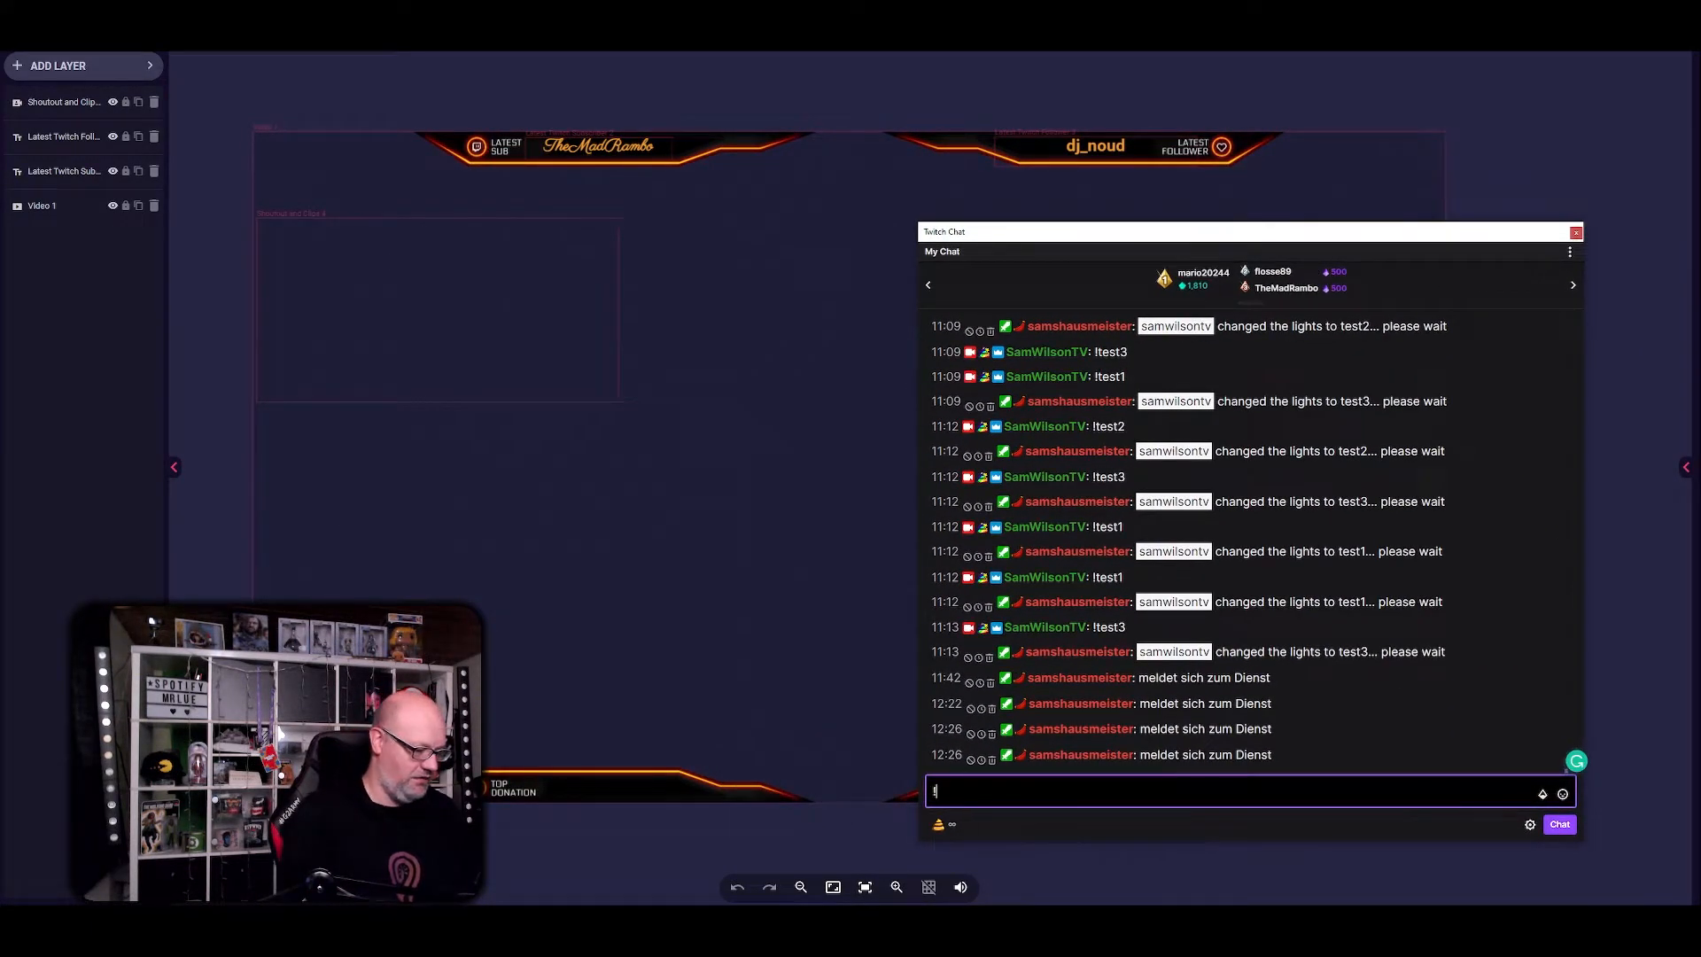
{"action": "type", "text": "so samwilsontv"}
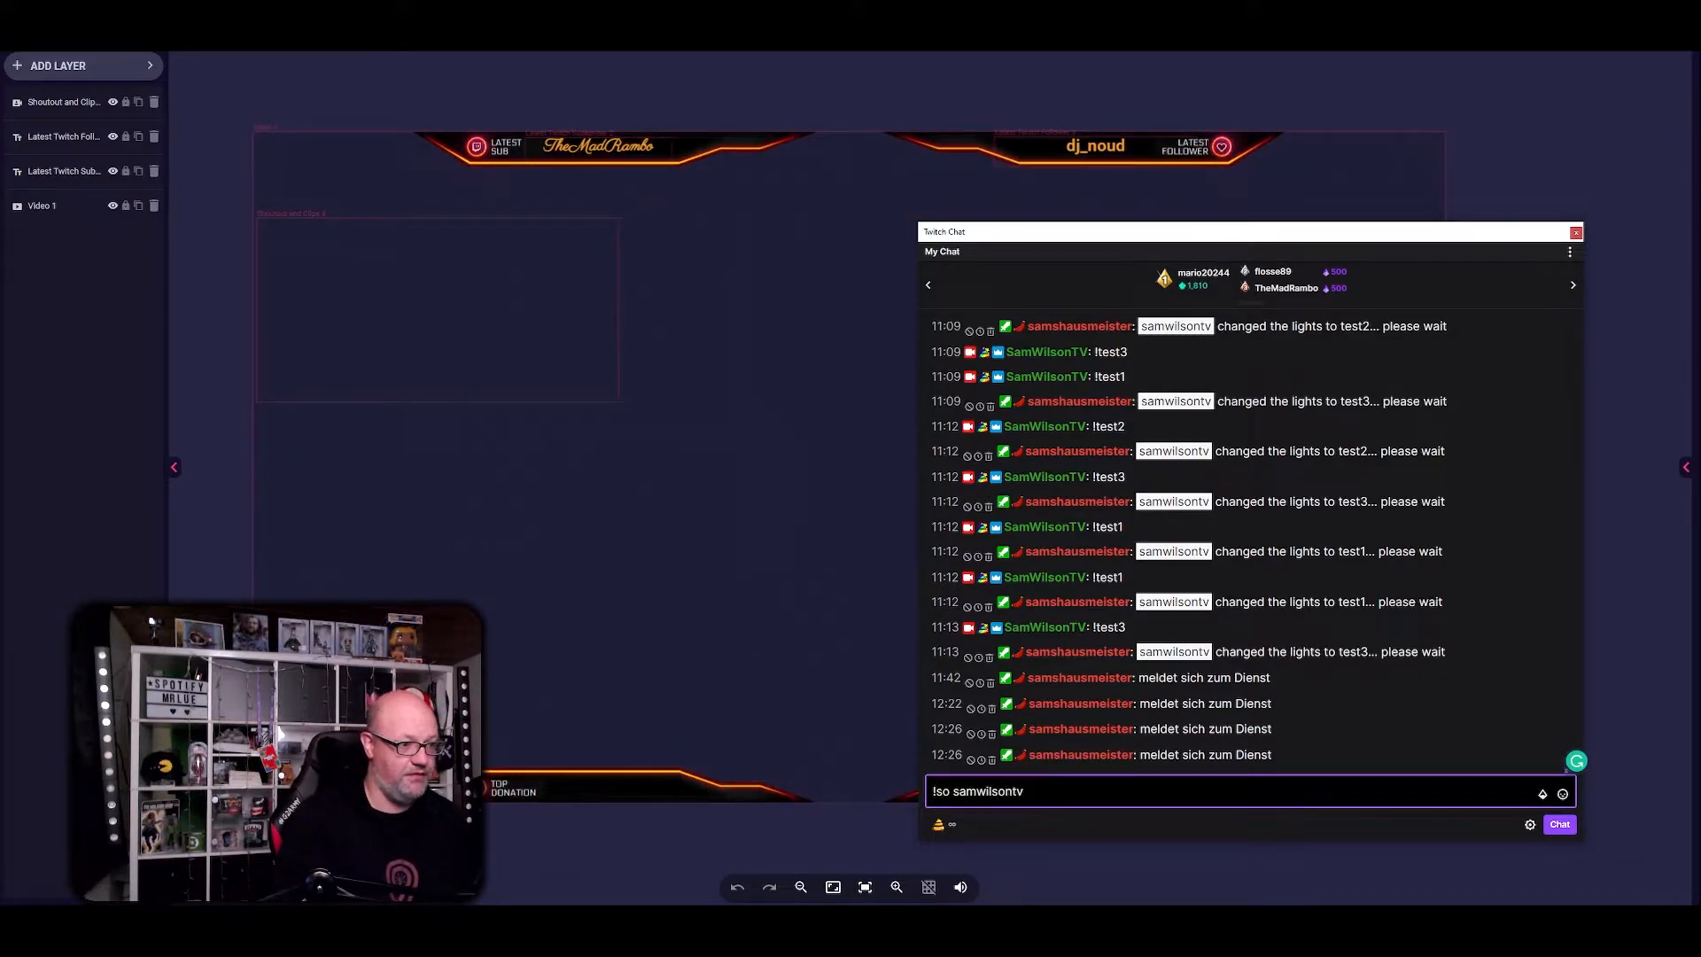
{"action": "key", "text": "Return"}
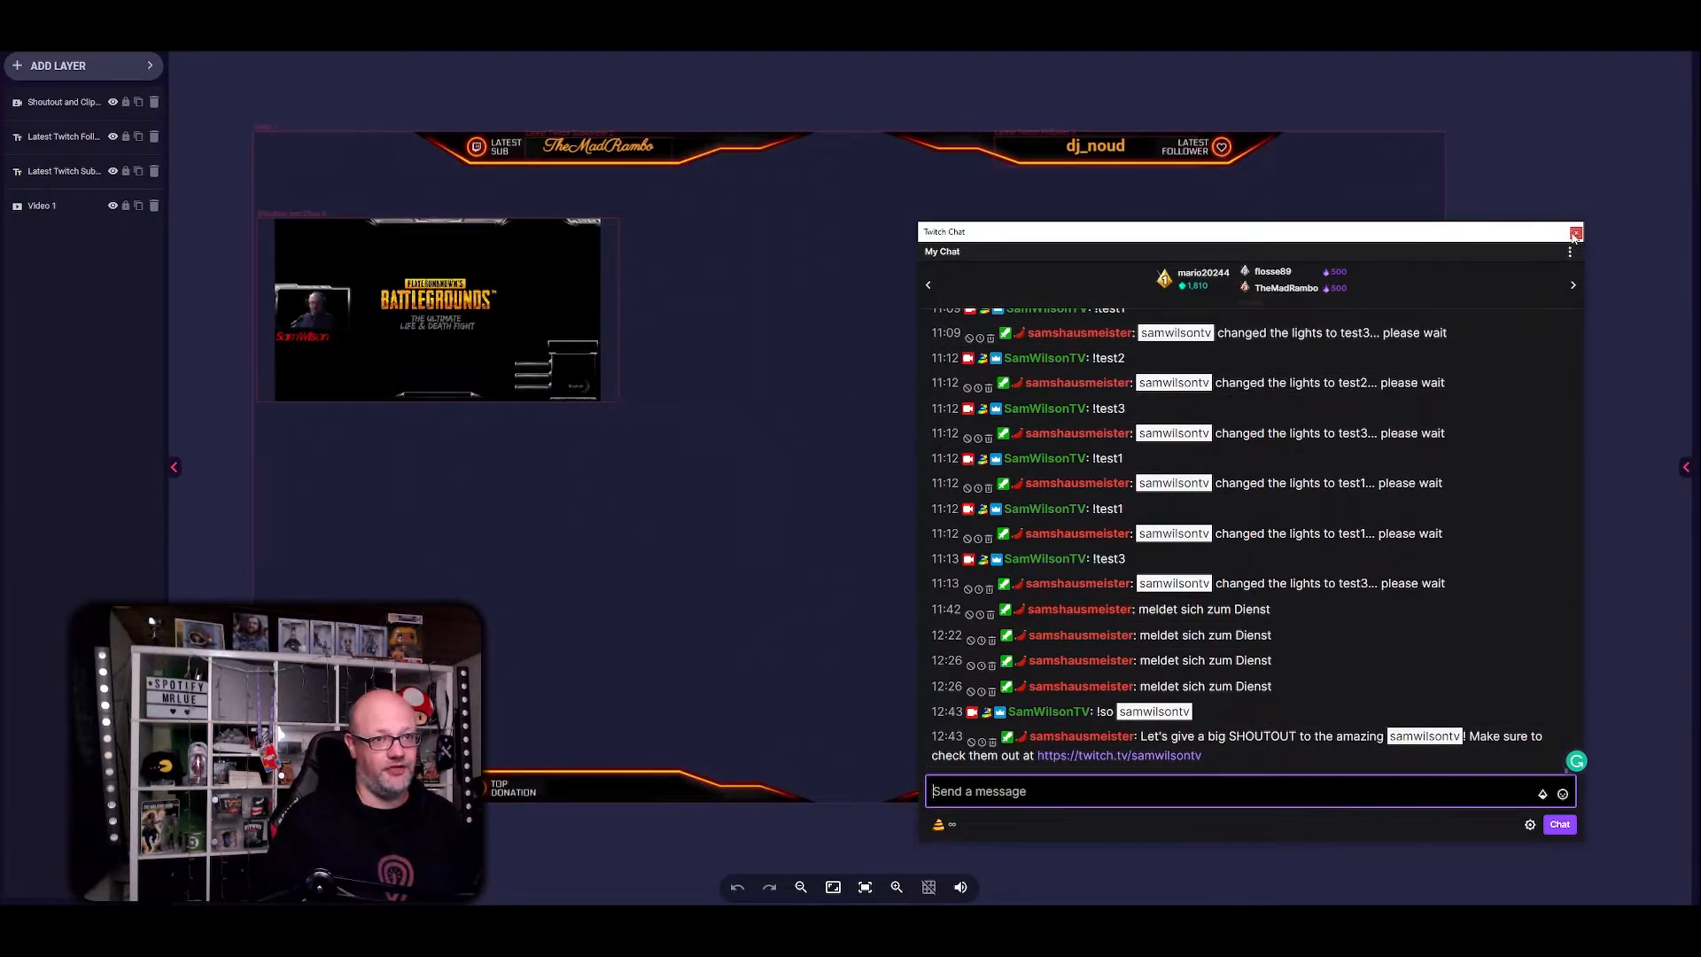
{"action": "left_click_drag", "start_coordinate": [1469, 240], "coordinate": [1700, 399]}
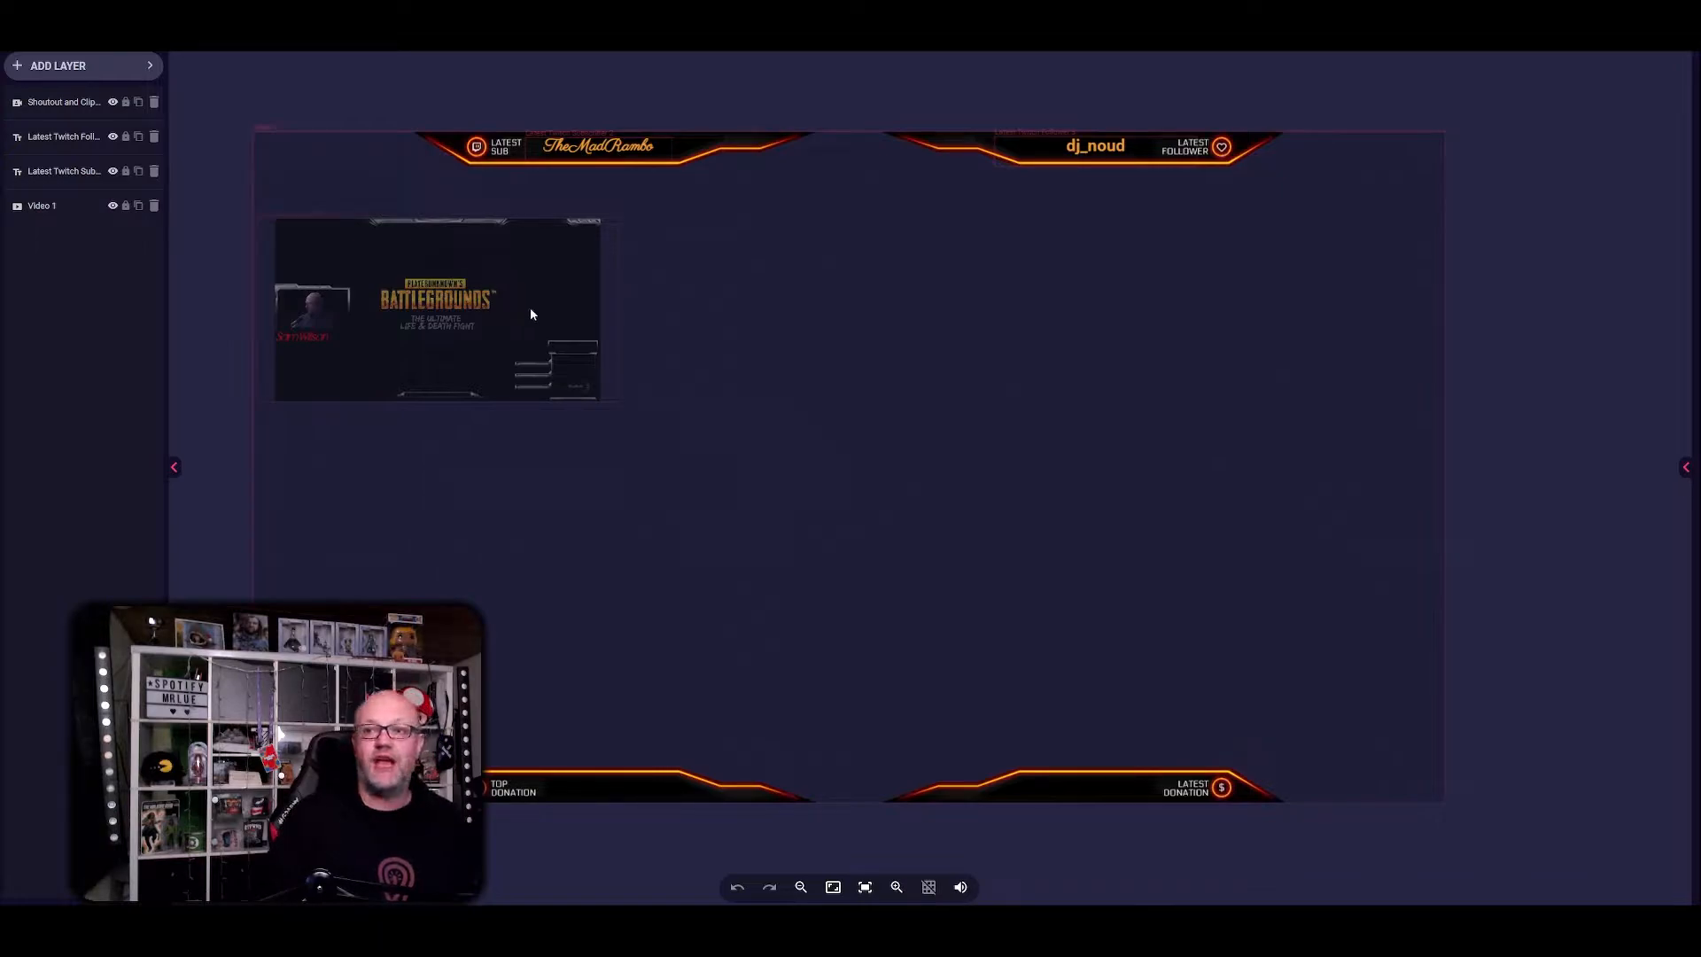
- Add an image layer from the general layers, sized about 274 by 260, directly below the shoutout clip box
{"action": "mouse_move", "coordinate": [766, 920]}
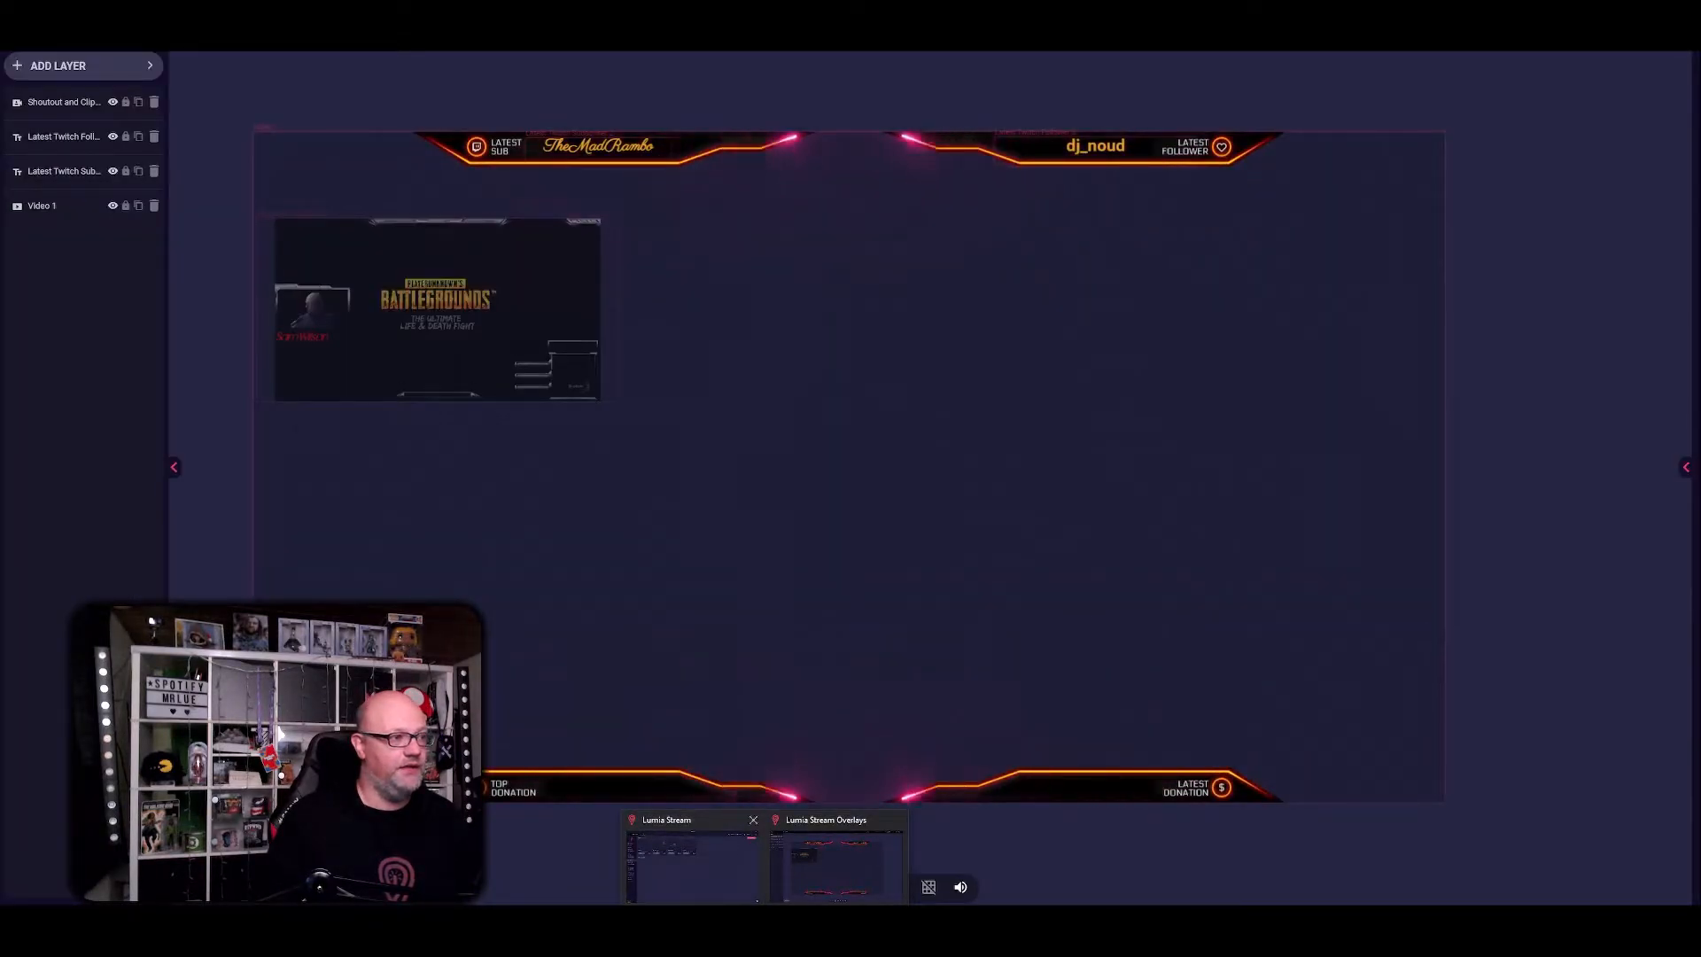
{"action": "left_click", "coordinate": [778, 479]}
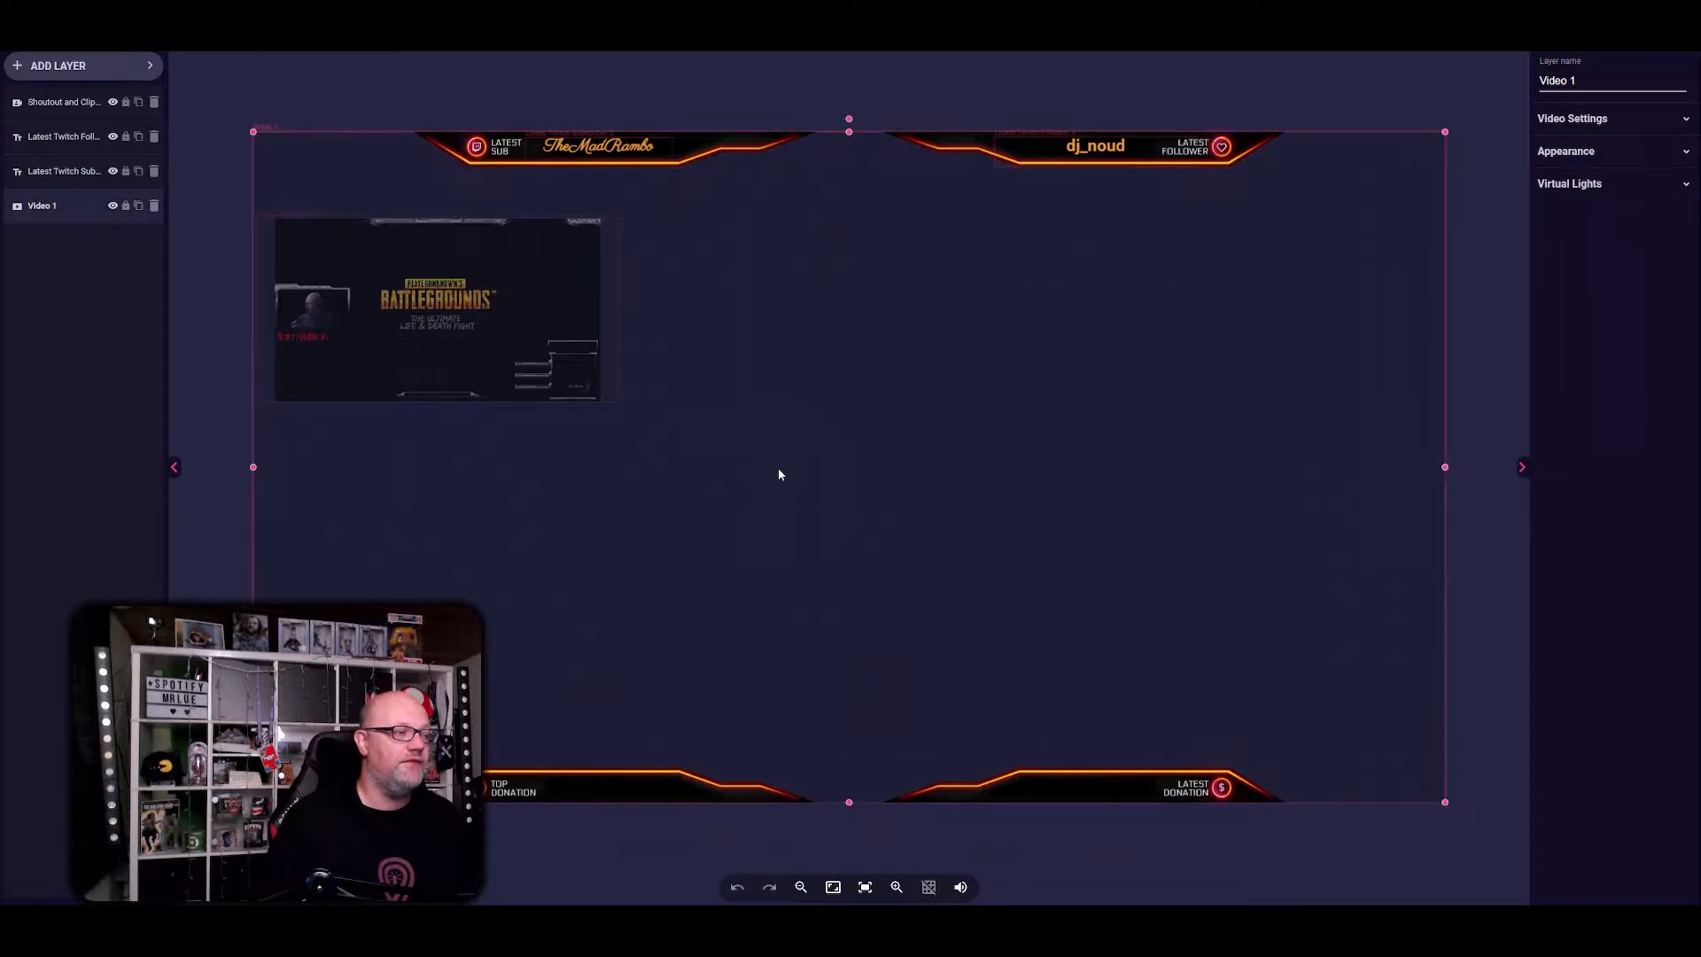
{"action": "left_click", "coordinate": [147, 68]}
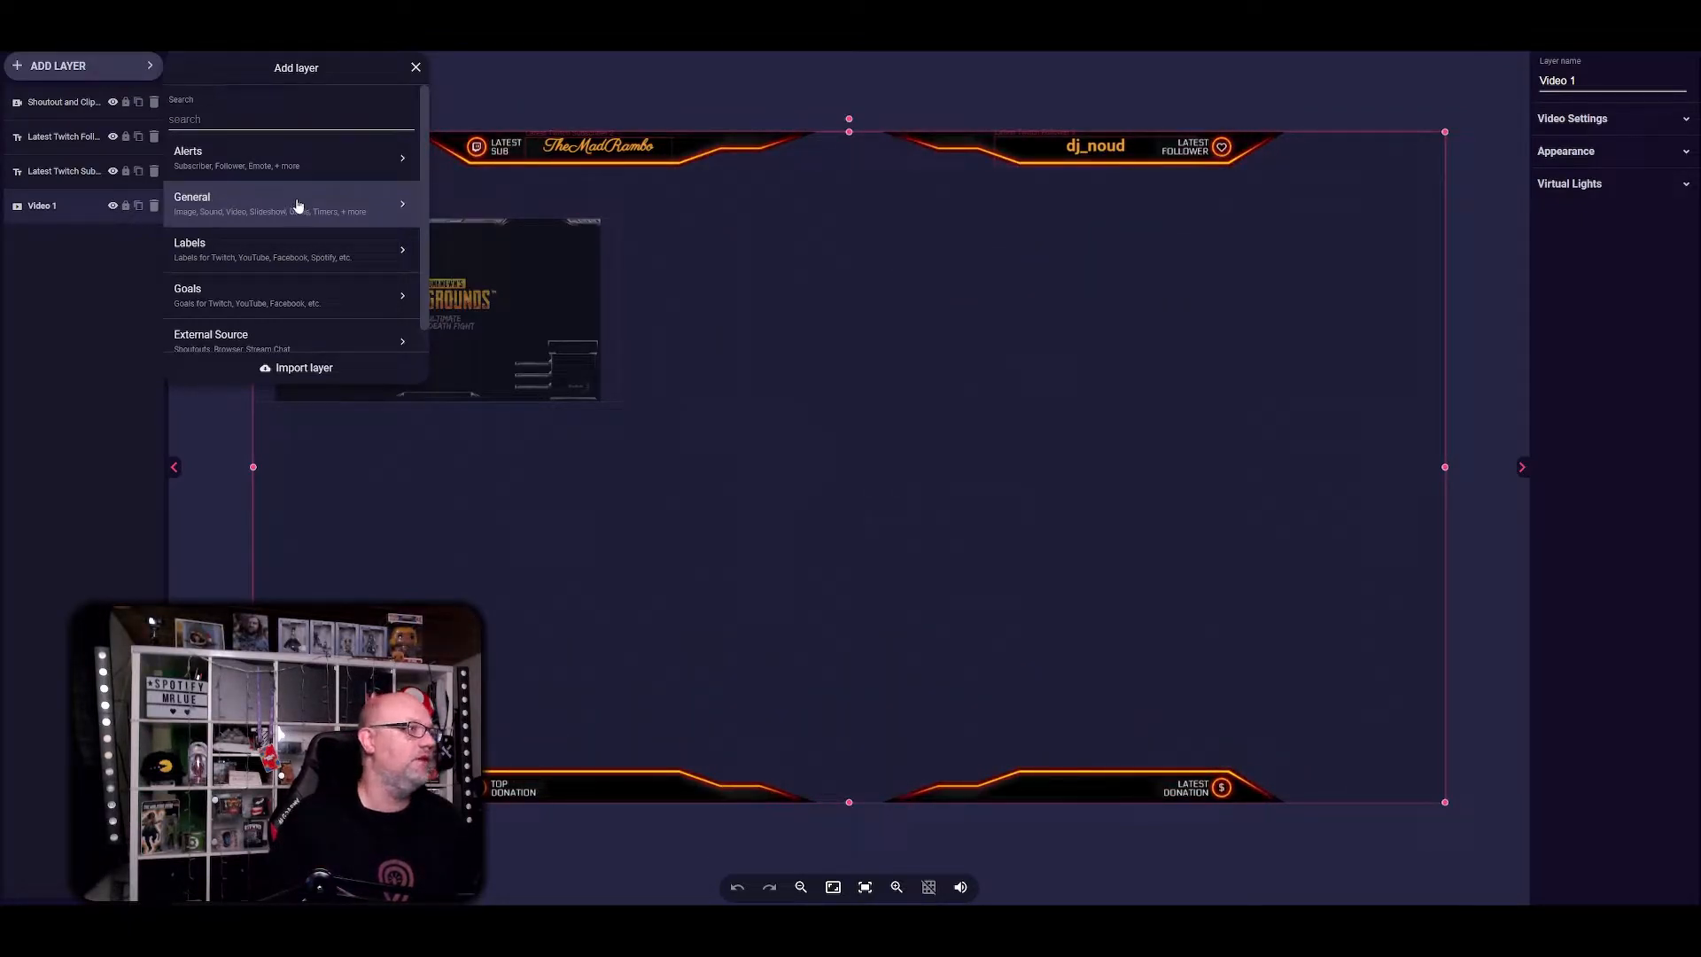
{"action": "left_click", "coordinate": [264, 200]}
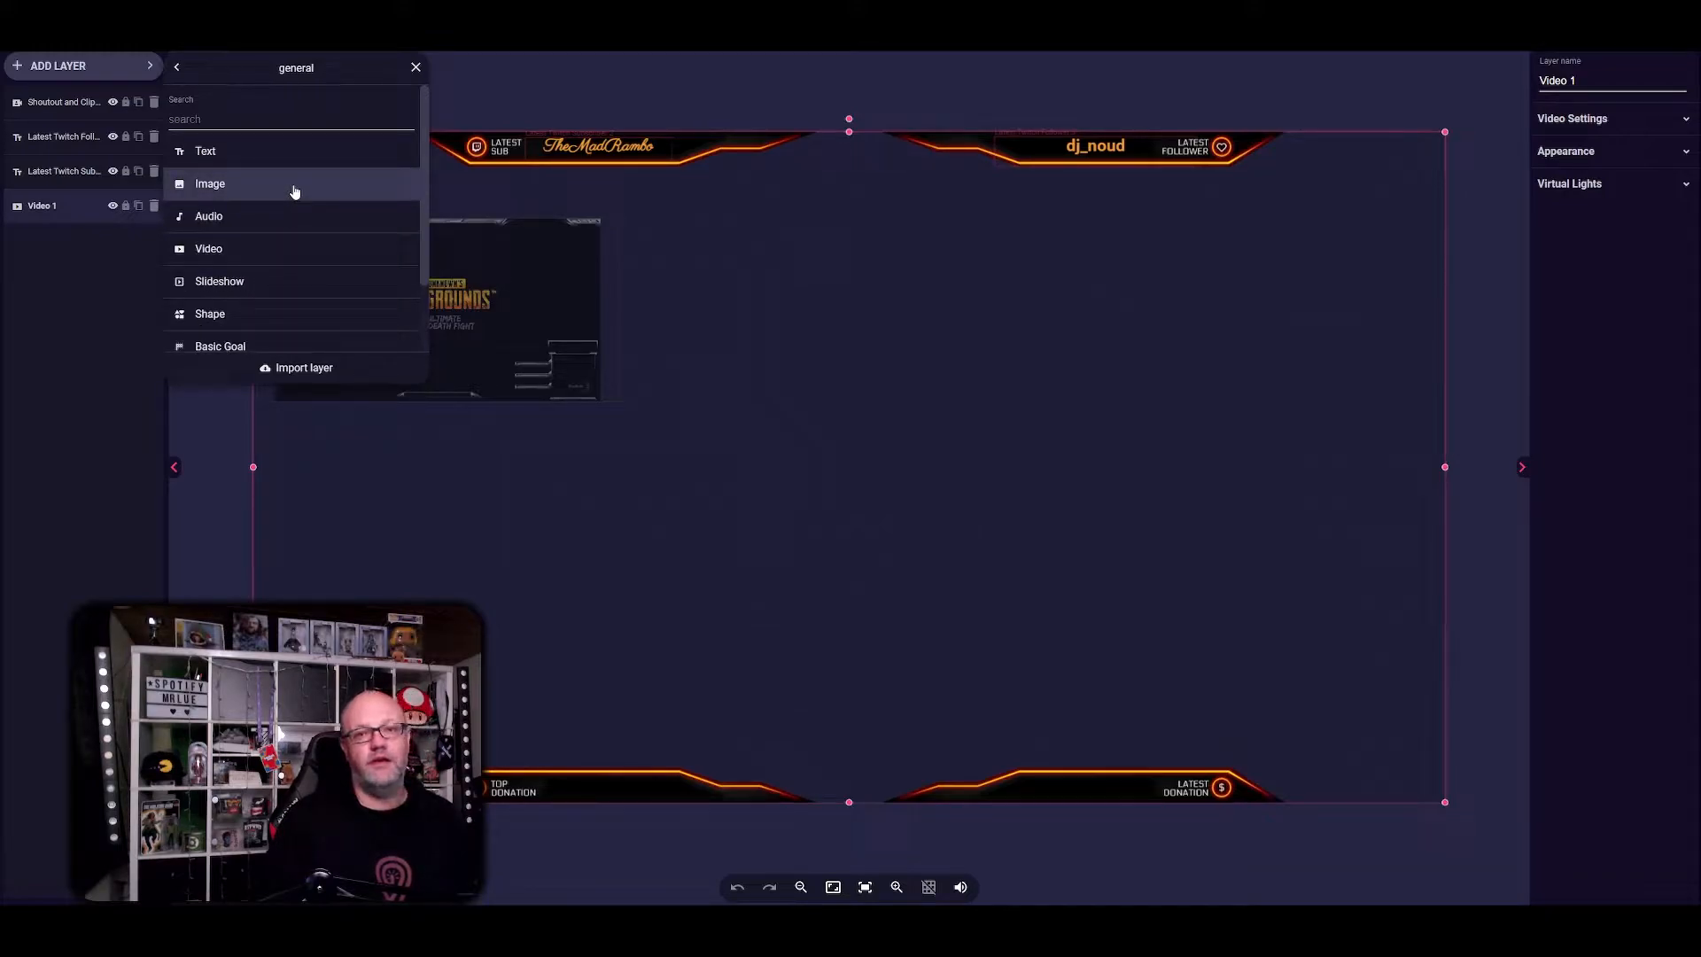
{"action": "left_click", "coordinate": [294, 187]}
{"action": "left_click_drag", "start_coordinate": [833, 450], "coordinate": [418, 434]}
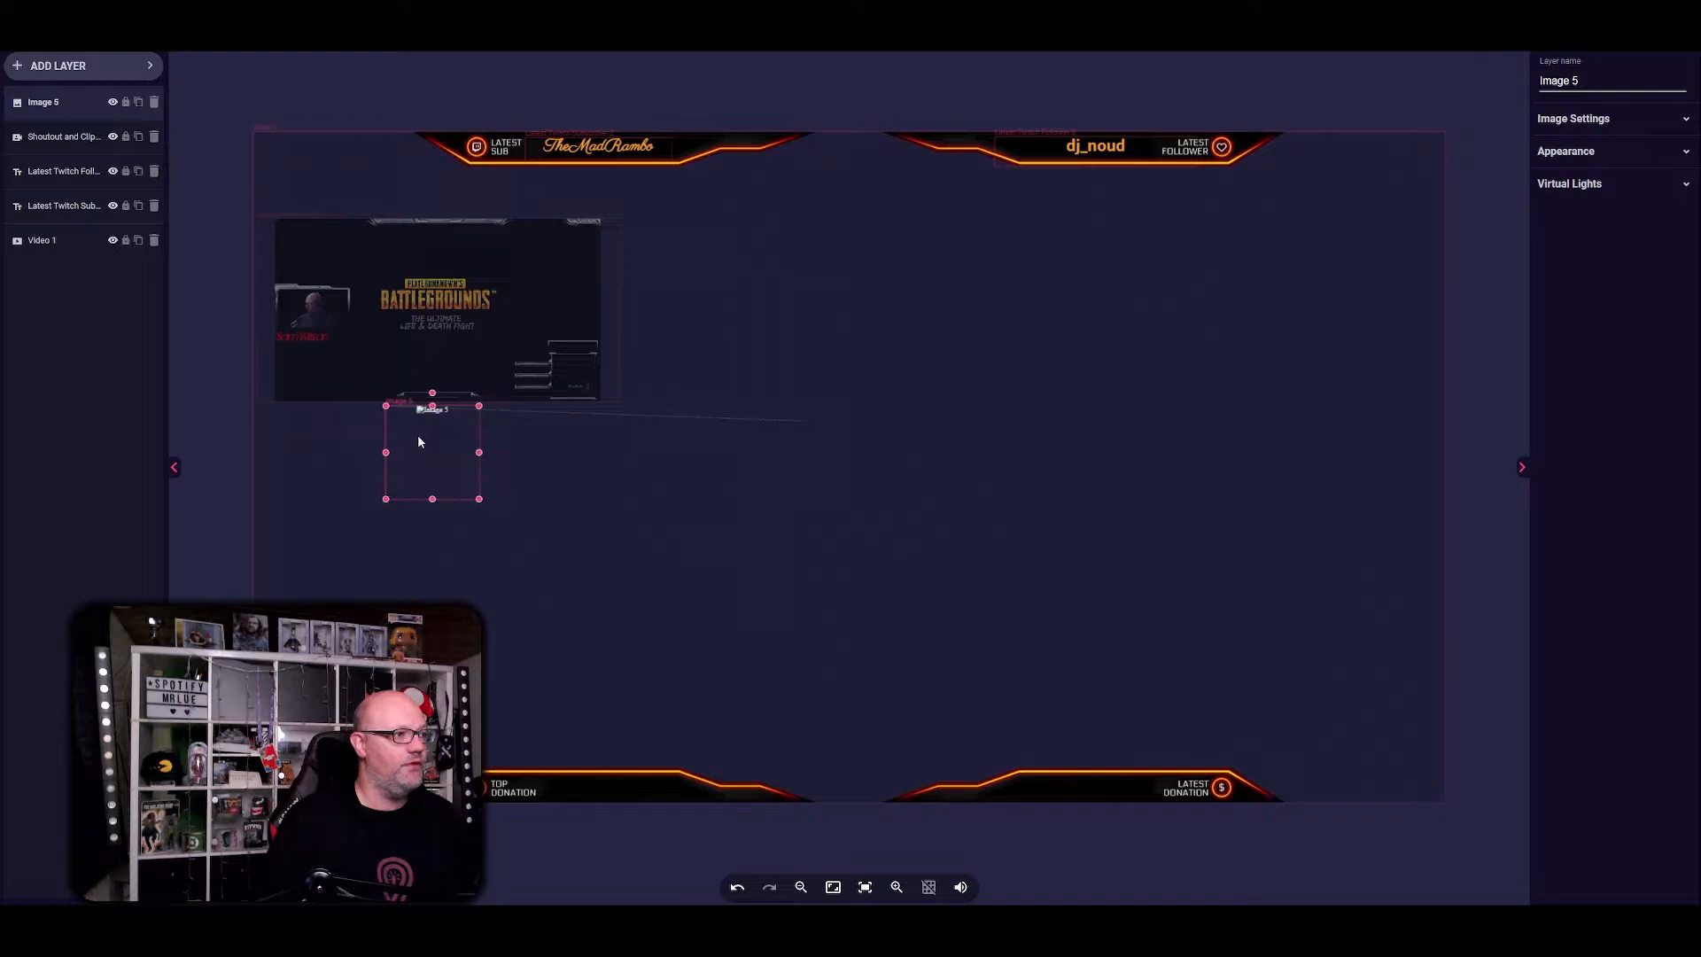
{"action": "left_click_drag", "start_coordinate": [479, 499], "coordinate": [445, 482]}
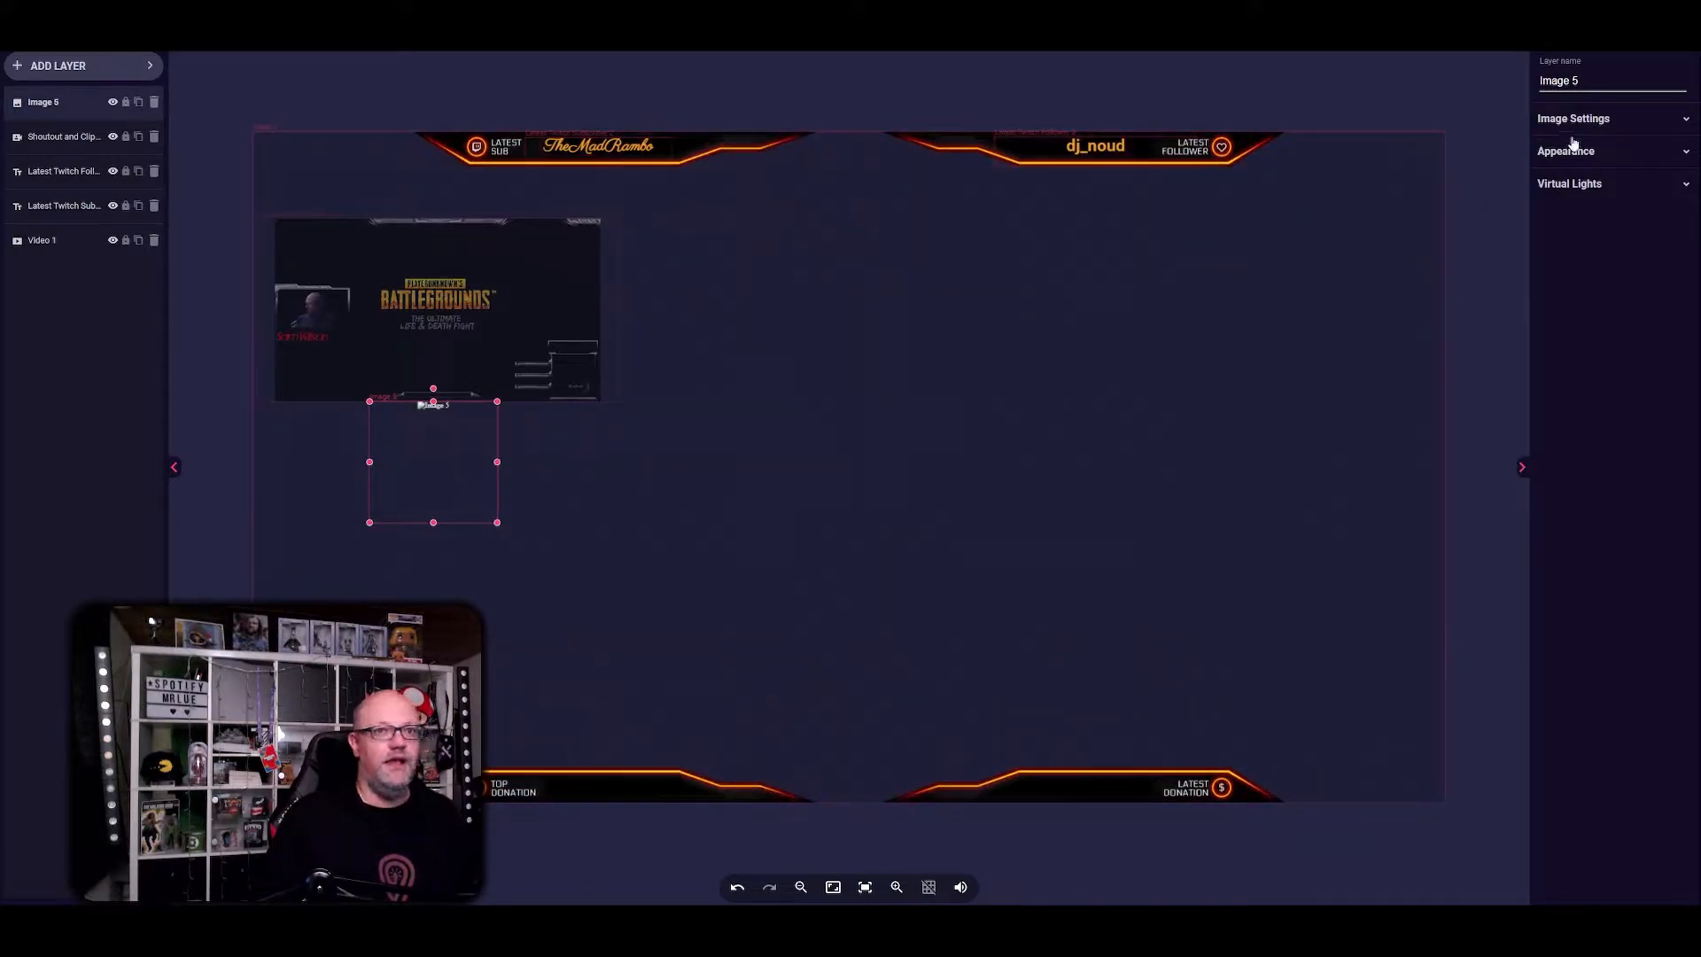
- Expand the image layer's image and appearance settings, and save the overlay
{"action": "left_click", "coordinate": [1597, 121]}
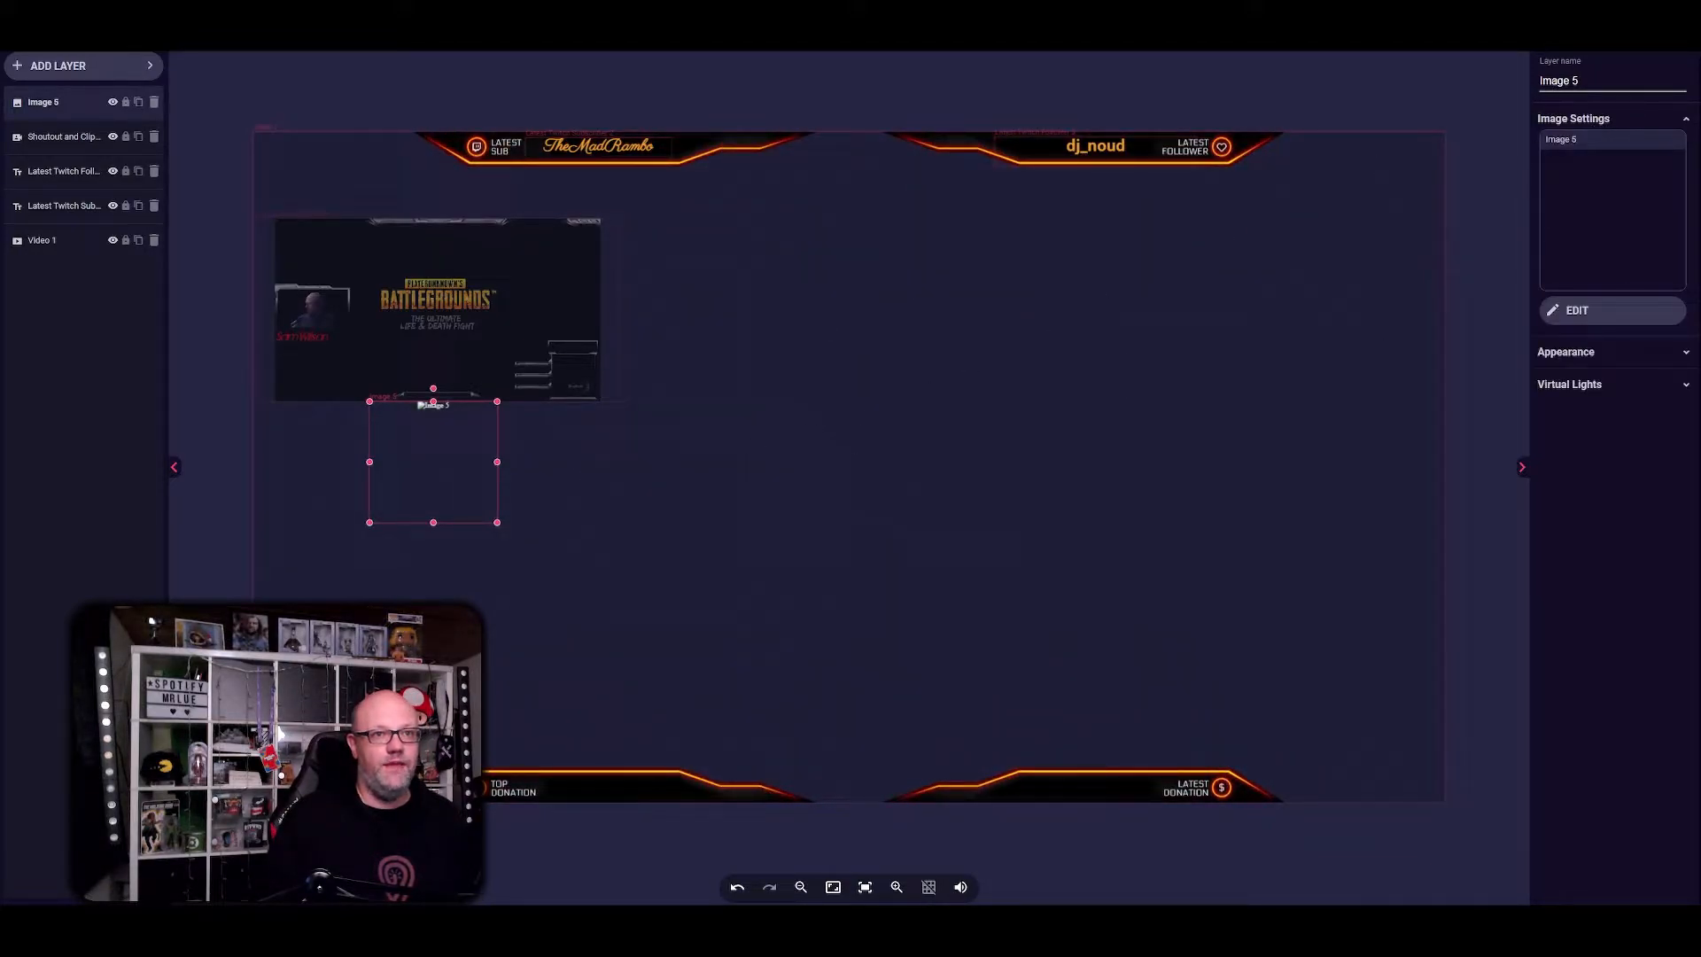
{"action": "left_click", "coordinate": [1620, 356]}
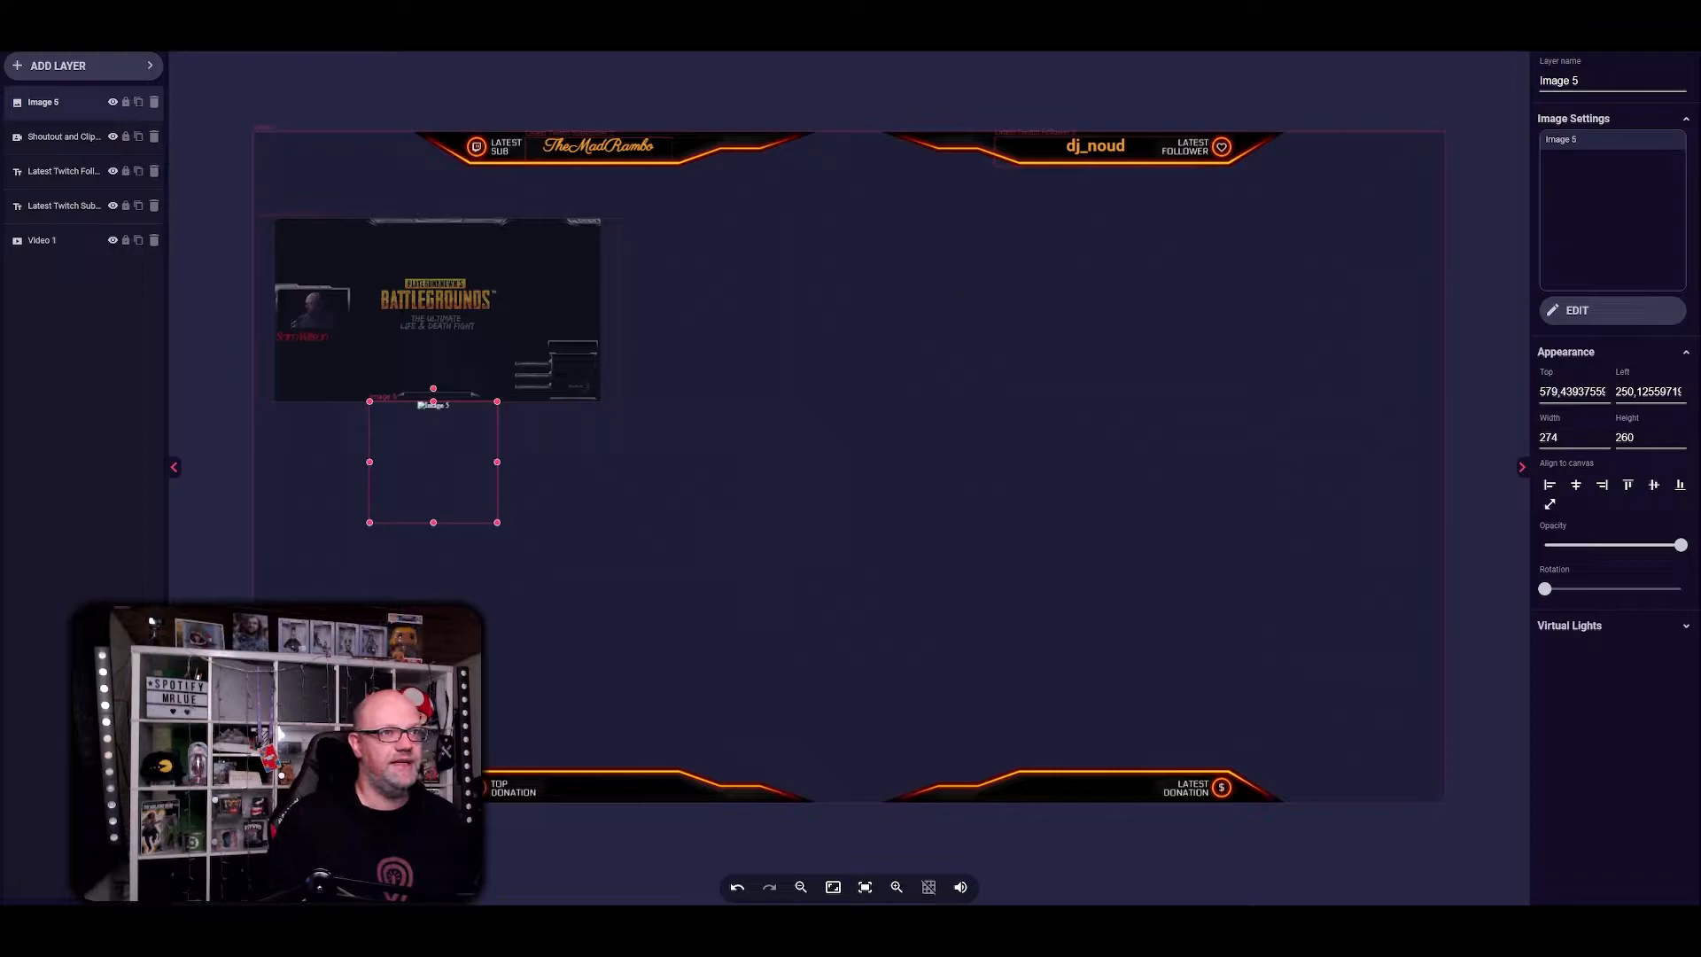
{"action": "left_click", "coordinate": [1163, 96]}
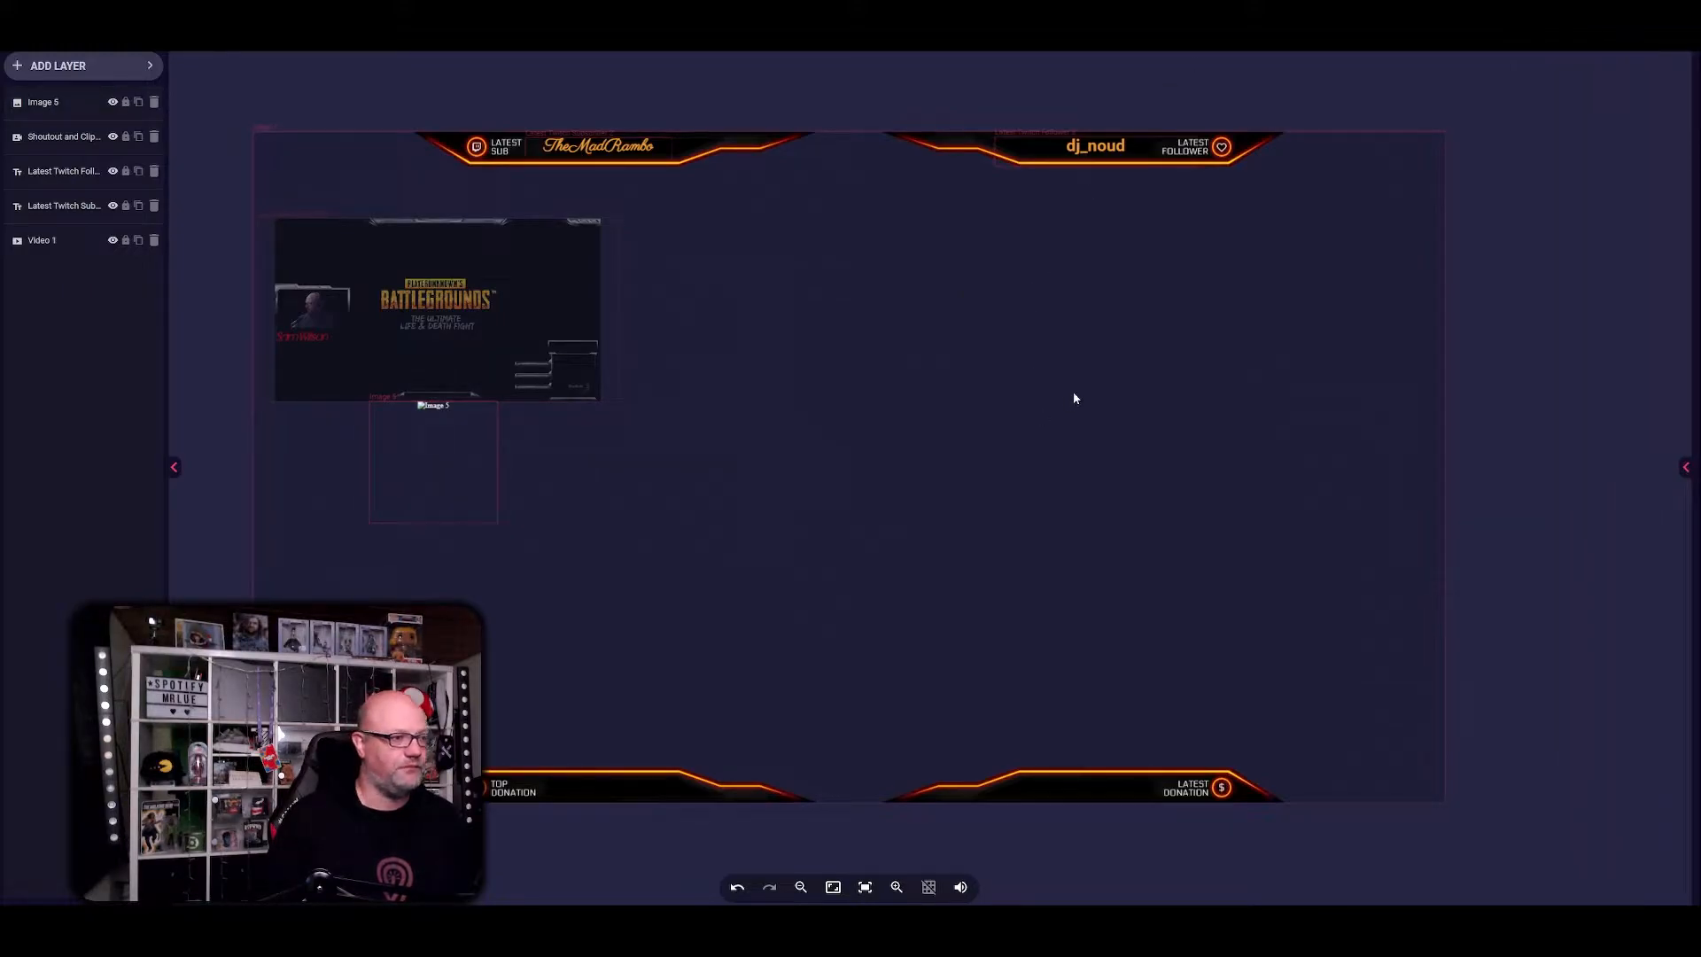
{"action": "key", "text": "ctrl+s"}
- Switch to the main Lumia Stream window and open the overlay actions of the so chat bot command for editing
{"action": "mouse_move", "coordinate": [764, 928]}
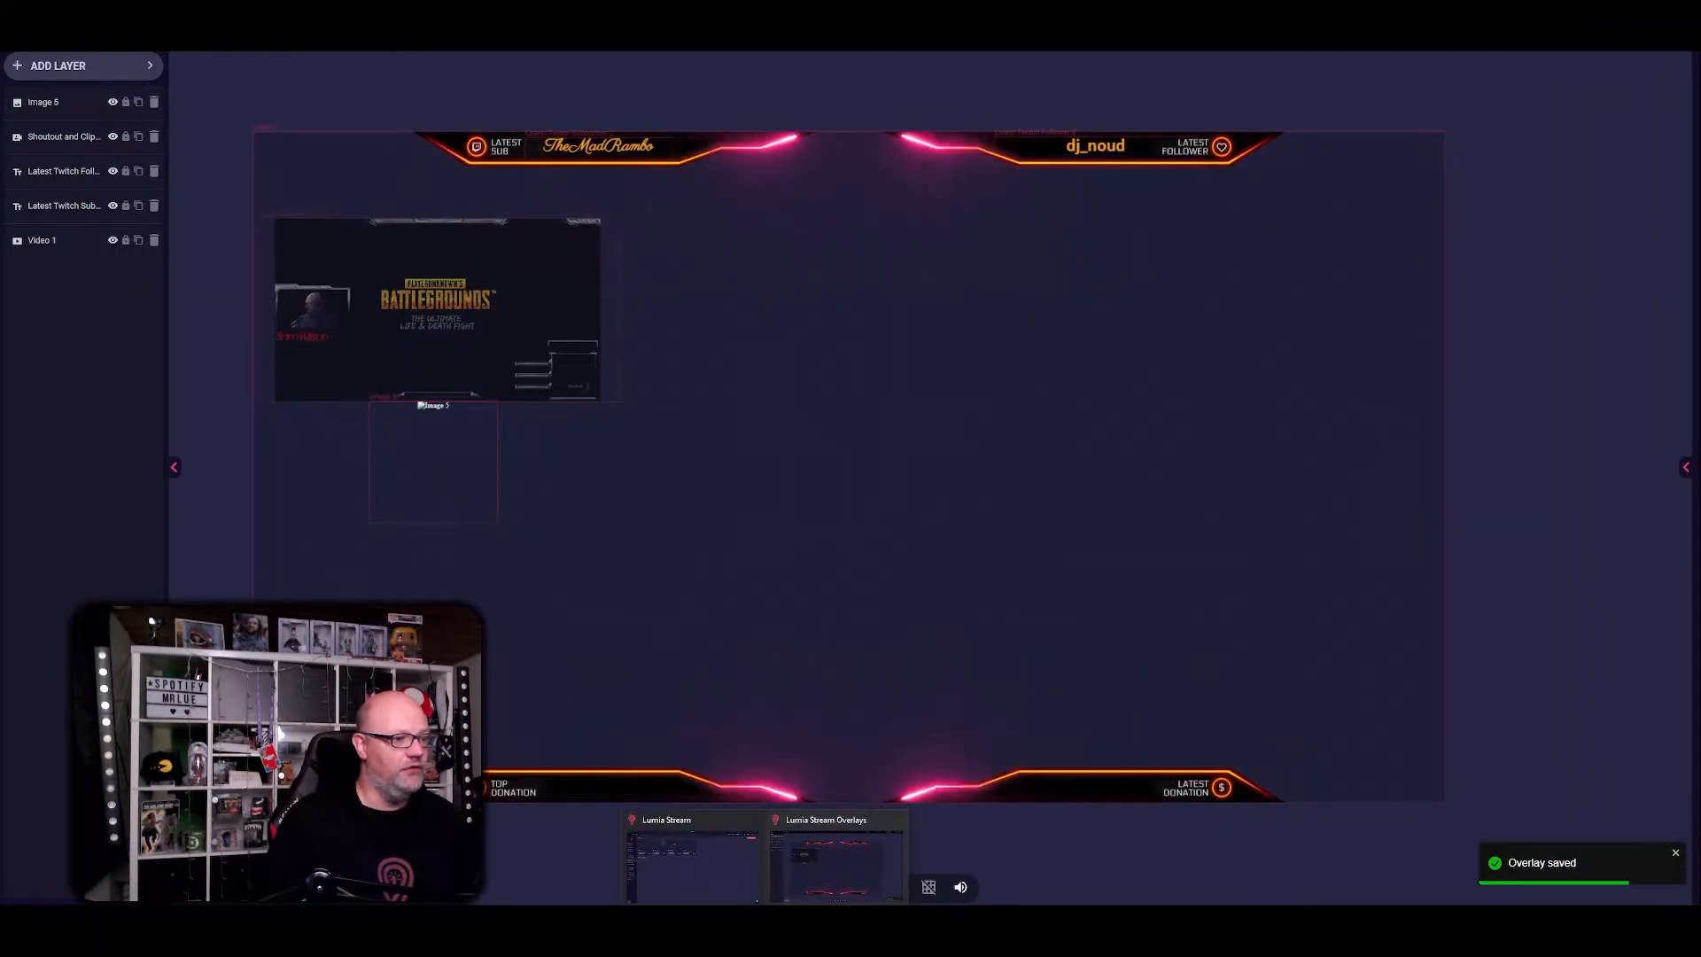
{"action": "left_click", "coordinate": [737, 879]}
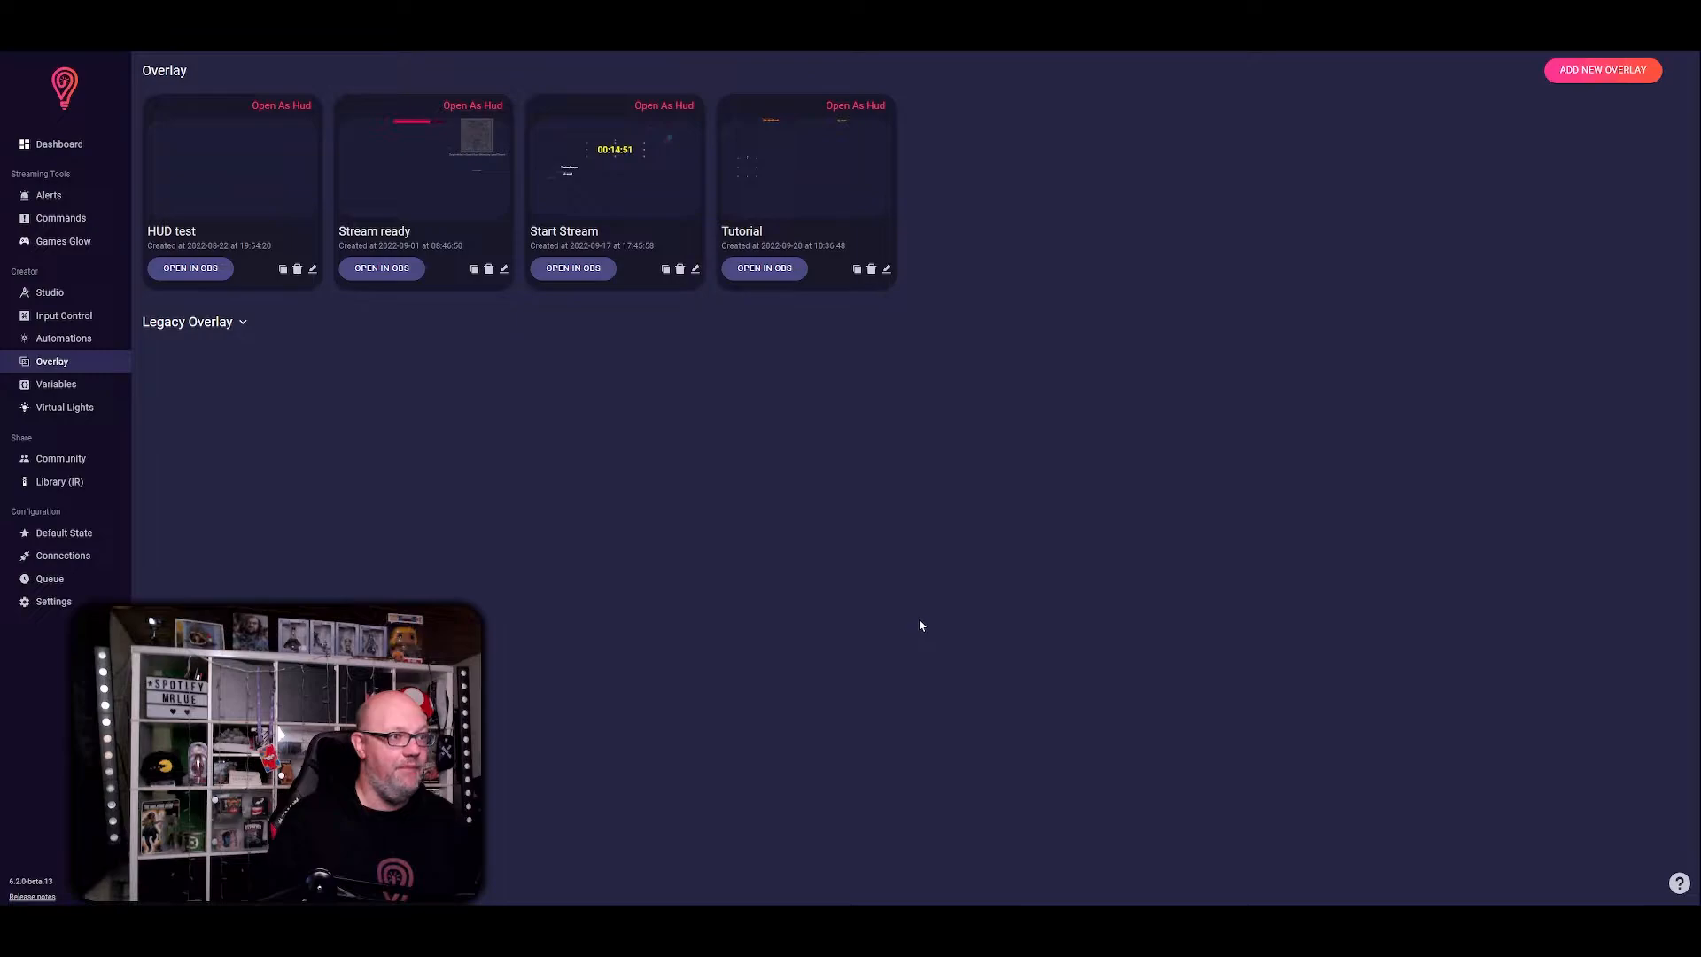
{"action": "left_click", "coordinate": [58, 217]}
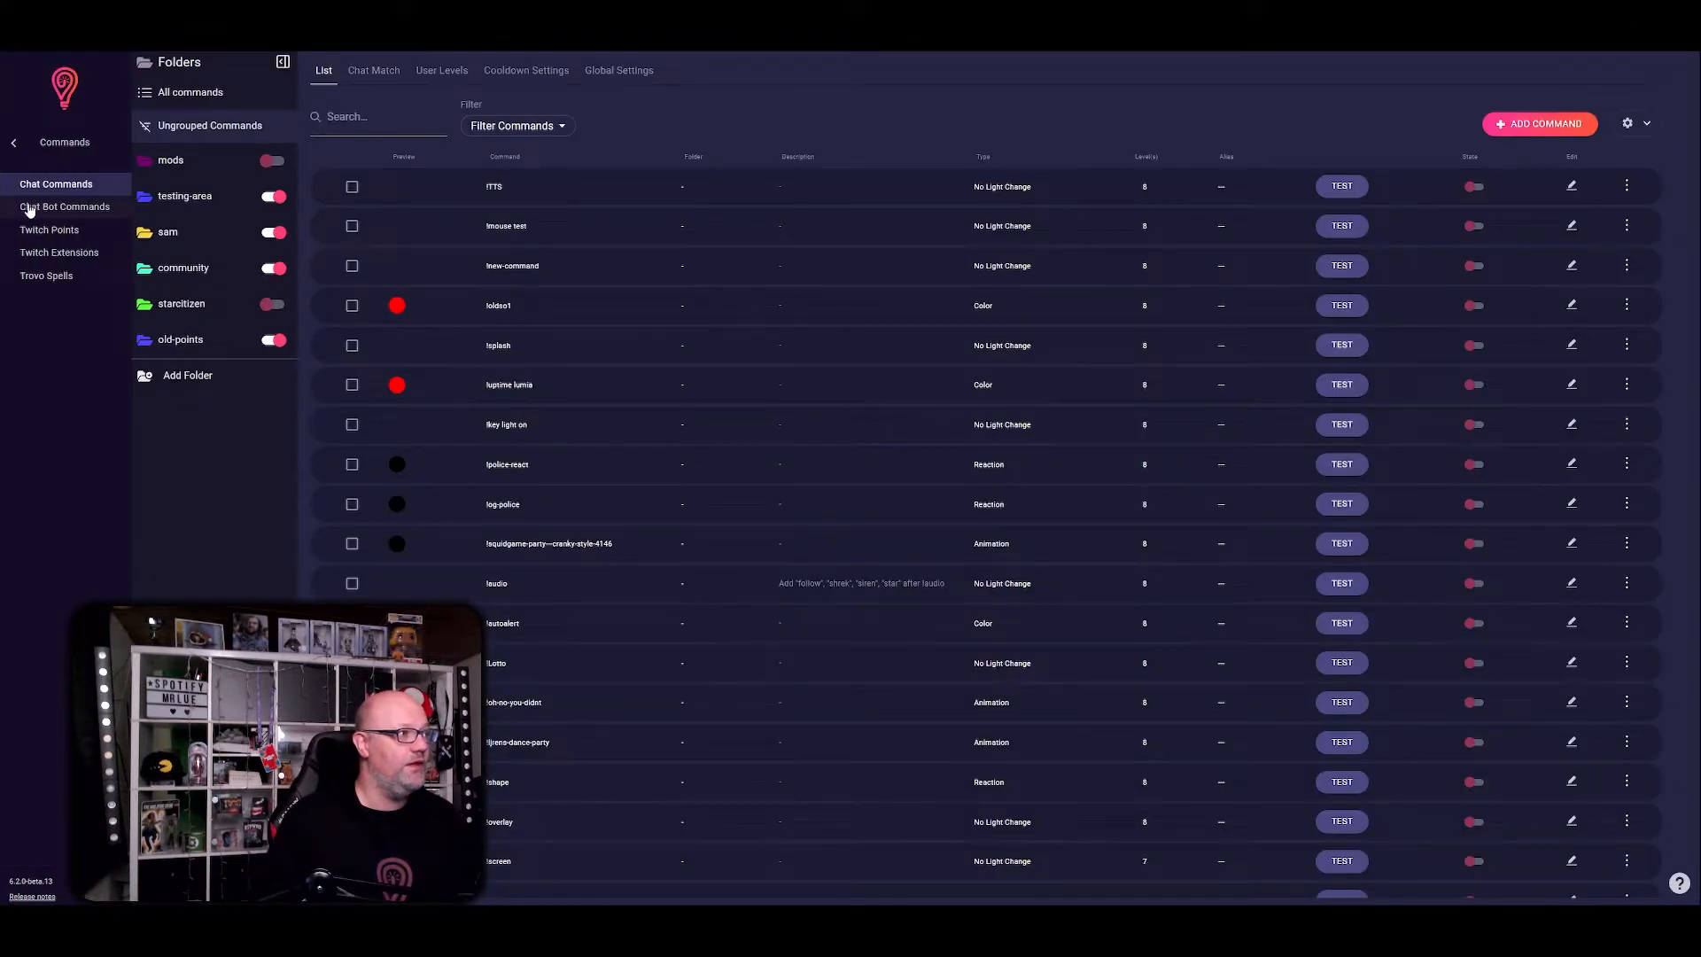
{"action": "left_click", "coordinate": [56, 212]}
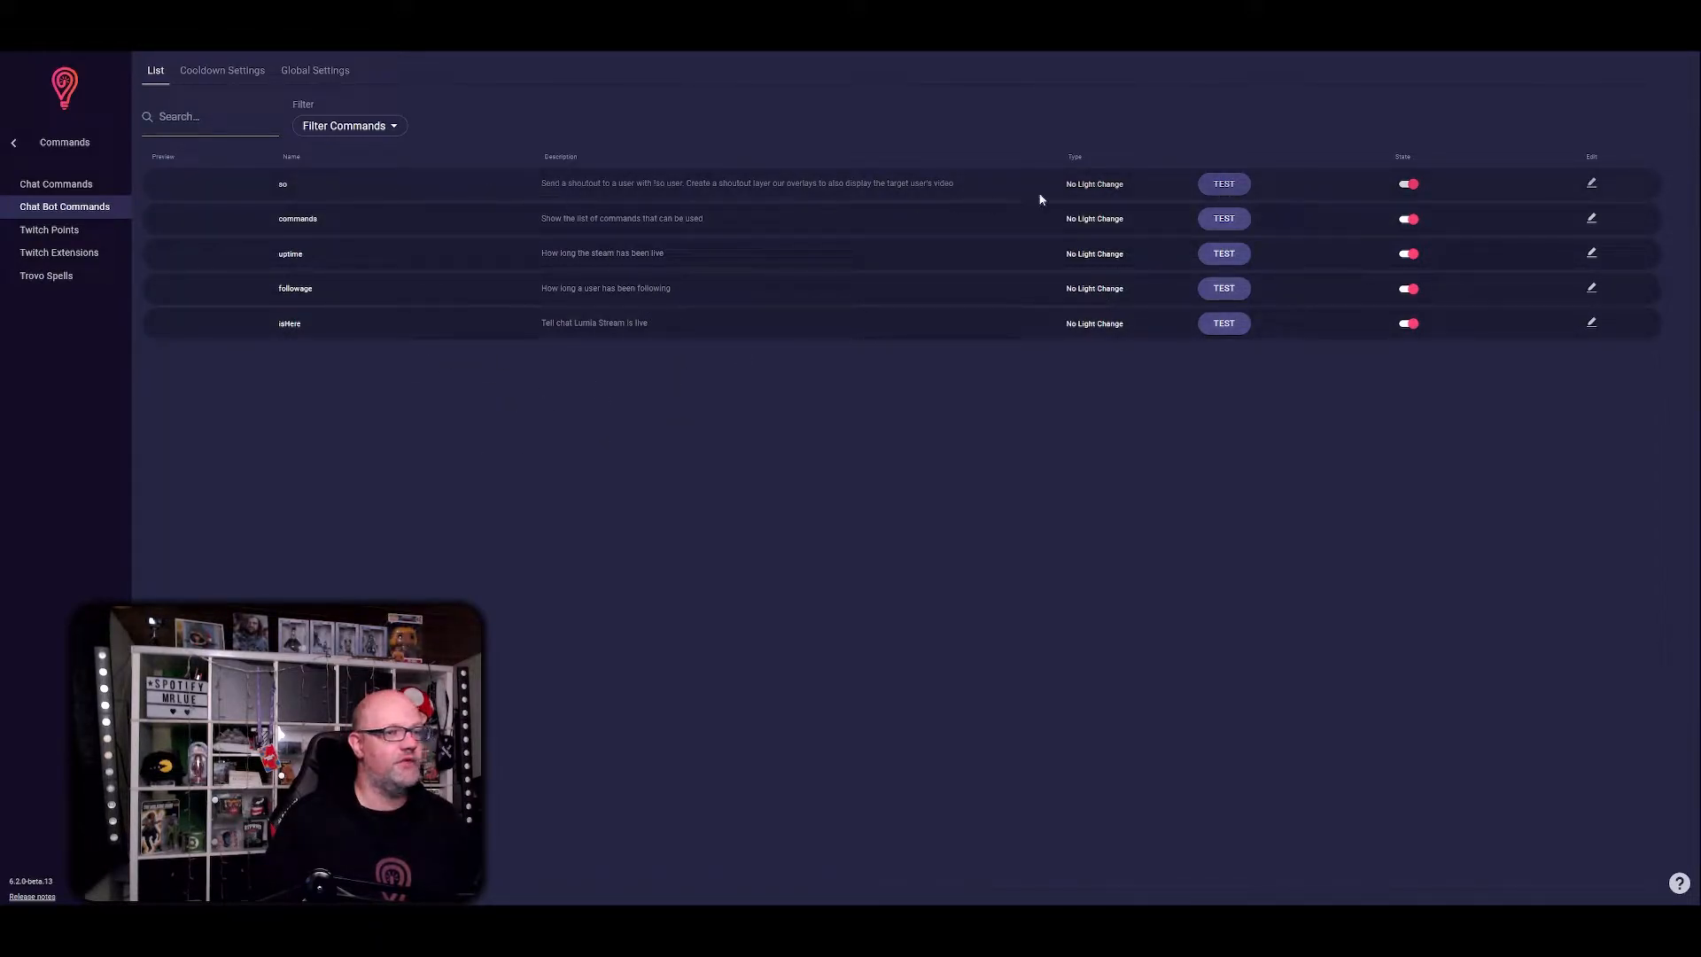
{"action": "left_click", "coordinate": [1592, 184]}
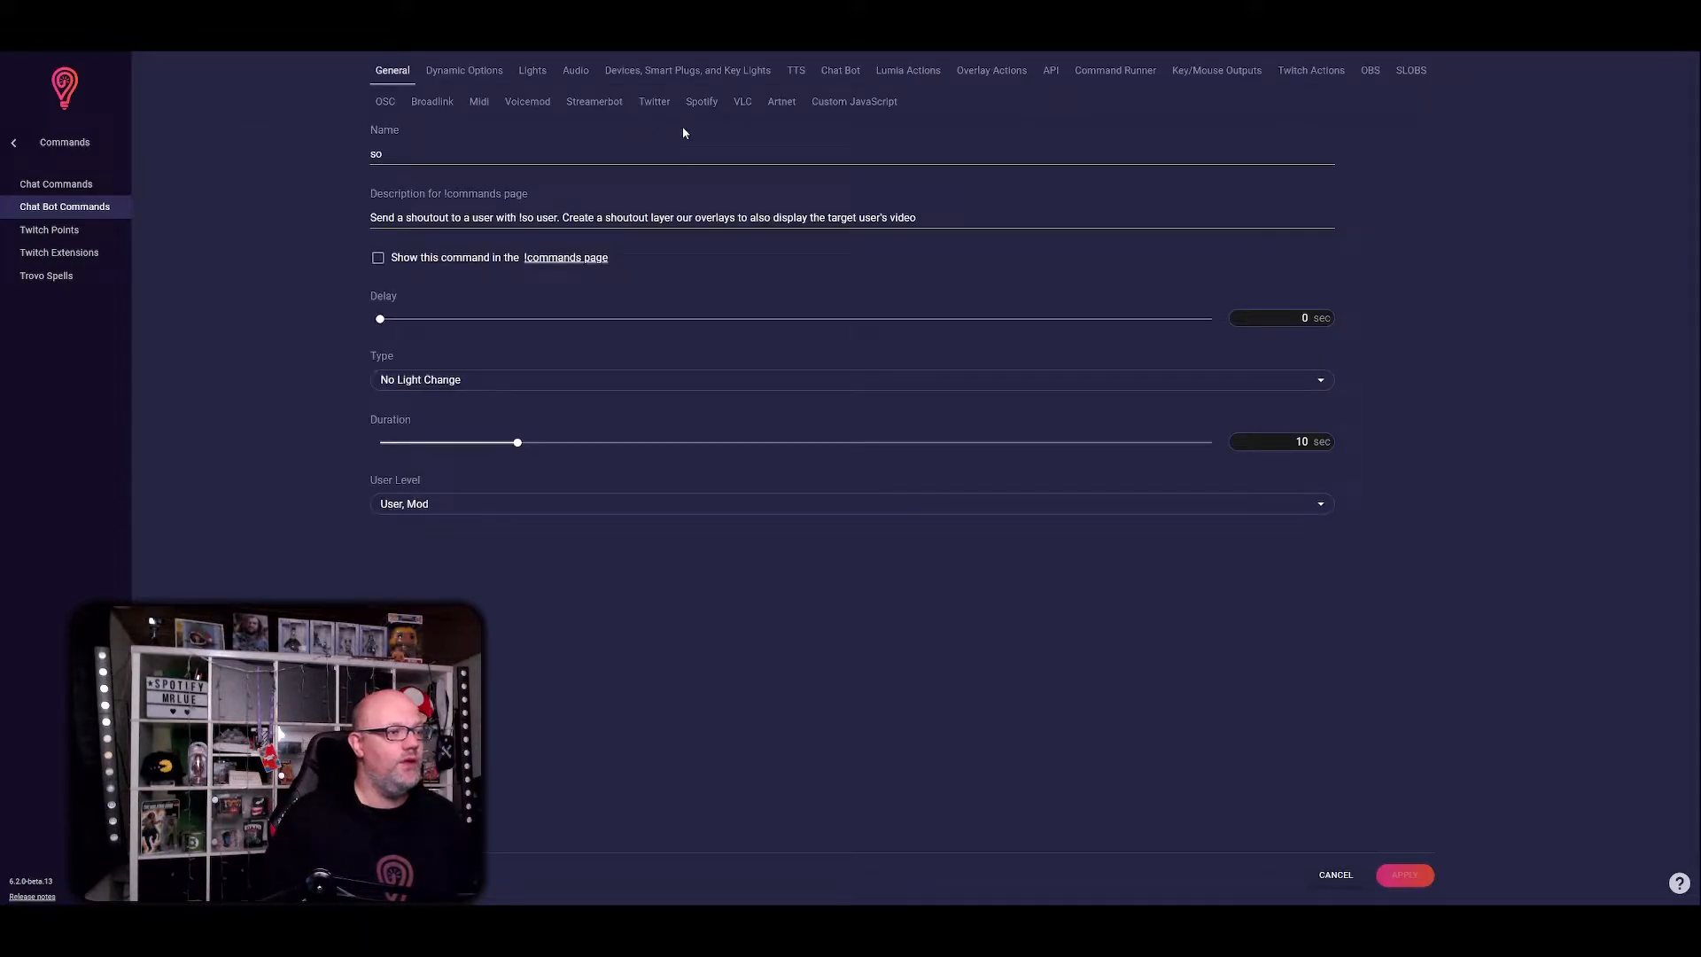
{"action": "left_click", "coordinate": [982, 78]}
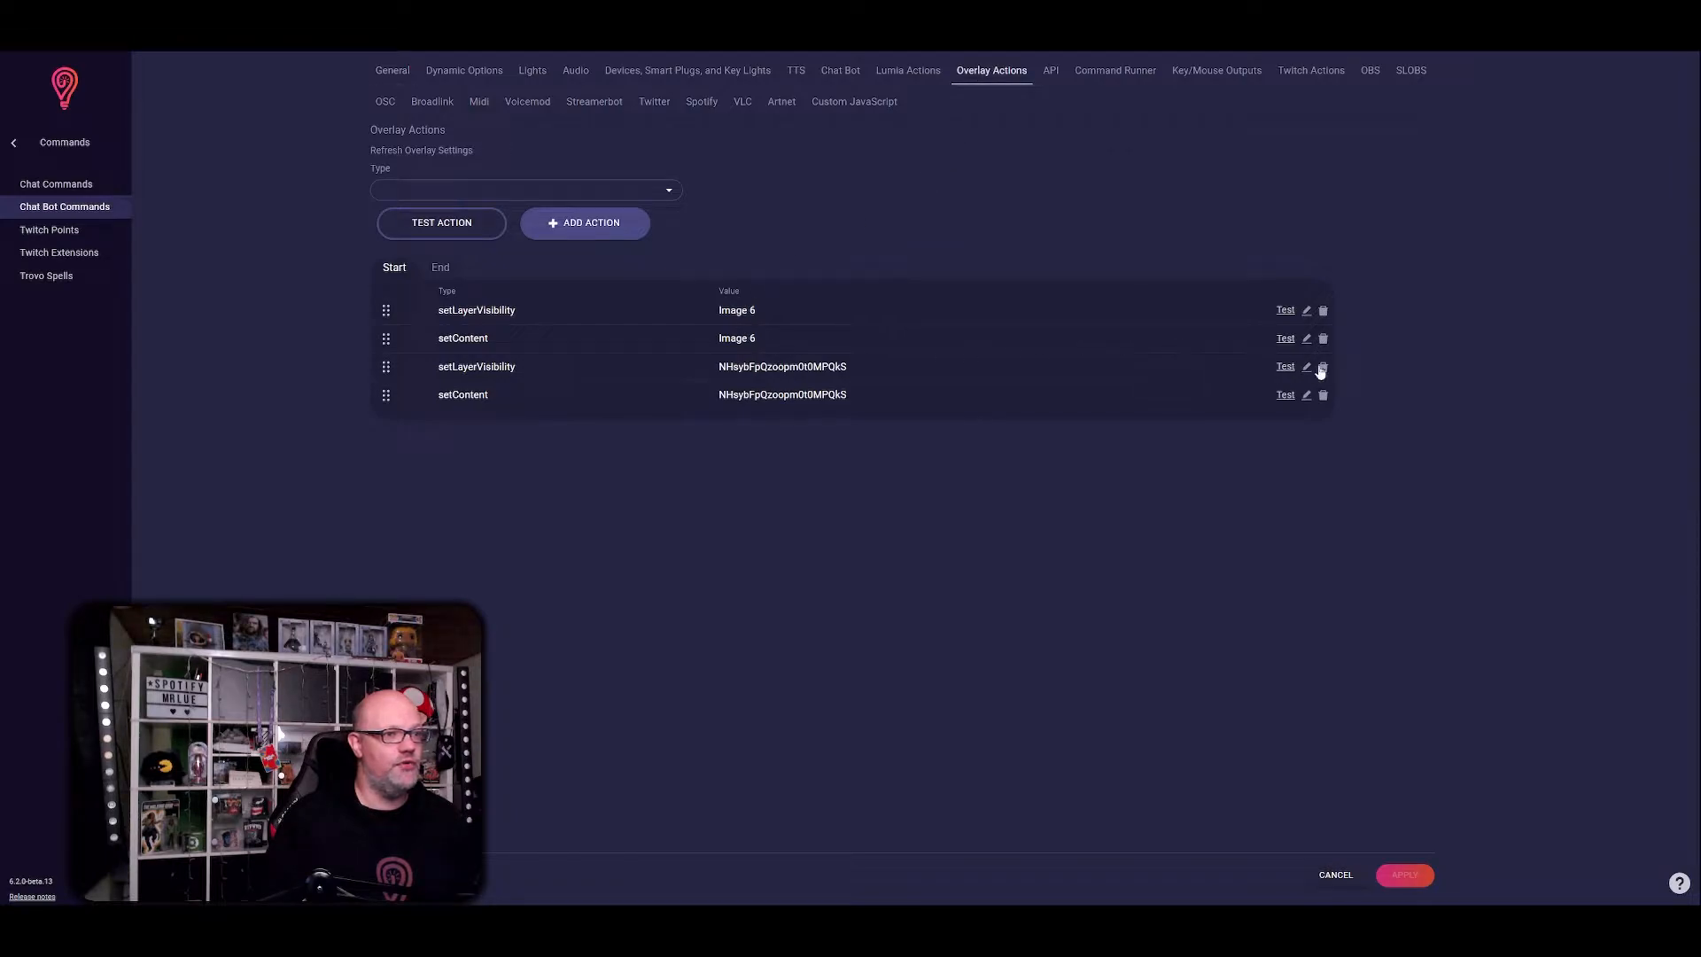
- Delete the so command's two start actions and one end action that reference a raw layer ID instead of Image 6
{"action": "left_click", "coordinate": [1324, 367]}
{"action": "left_click", "coordinate": [1324, 367]}
{"action": "left_click", "coordinate": [436, 268]}
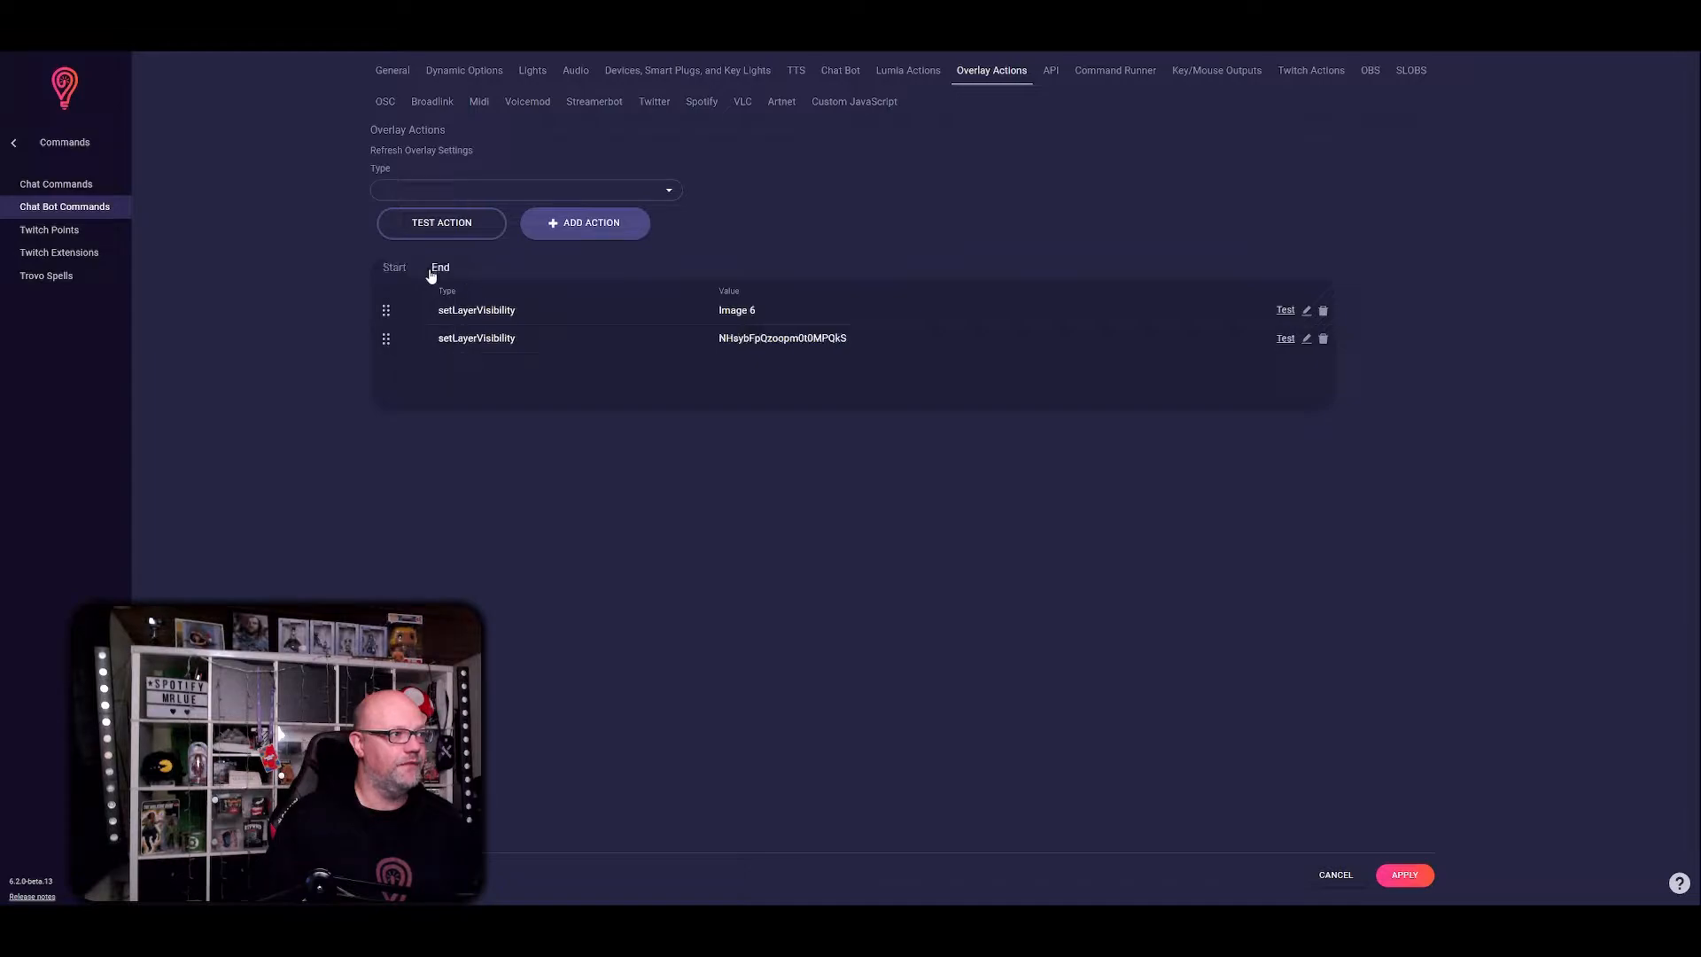
{"action": "left_click", "coordinate": [1324, 340]}
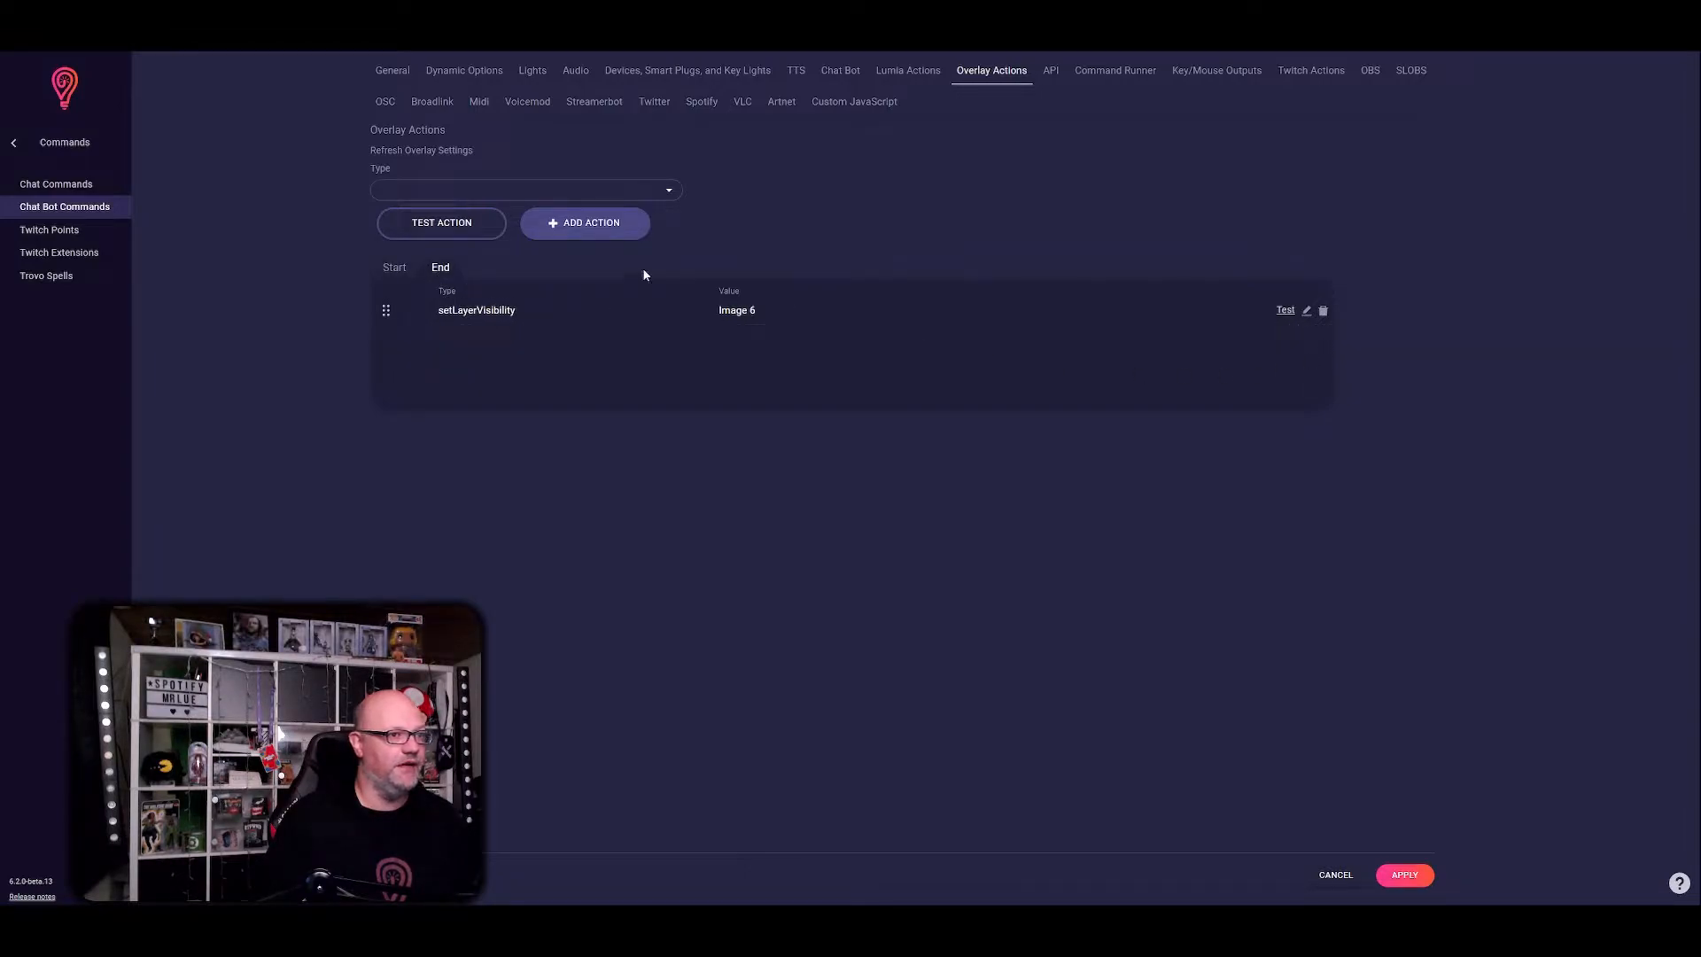
{"action": "left_click", "coordinate": [394, 268]}
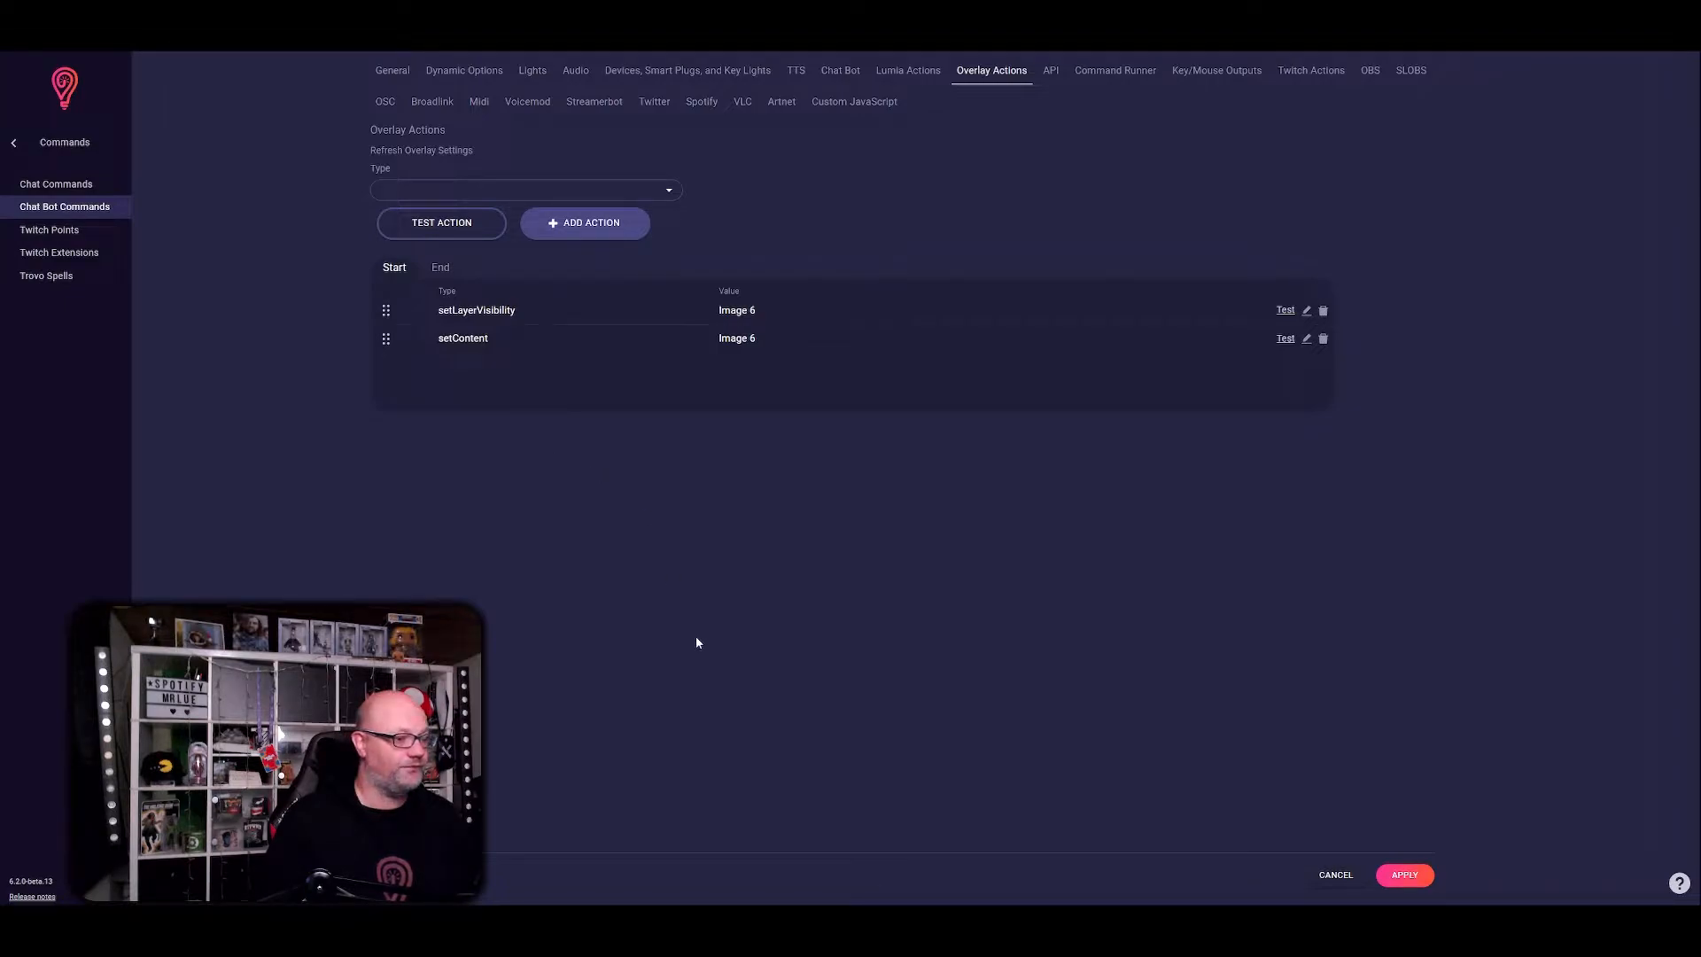
- Switch to the Lumia Stream Overlays window, hide the Image 5 layer by default and save the overlay
{"action": "left_click", "coordinate": [815, 878]}
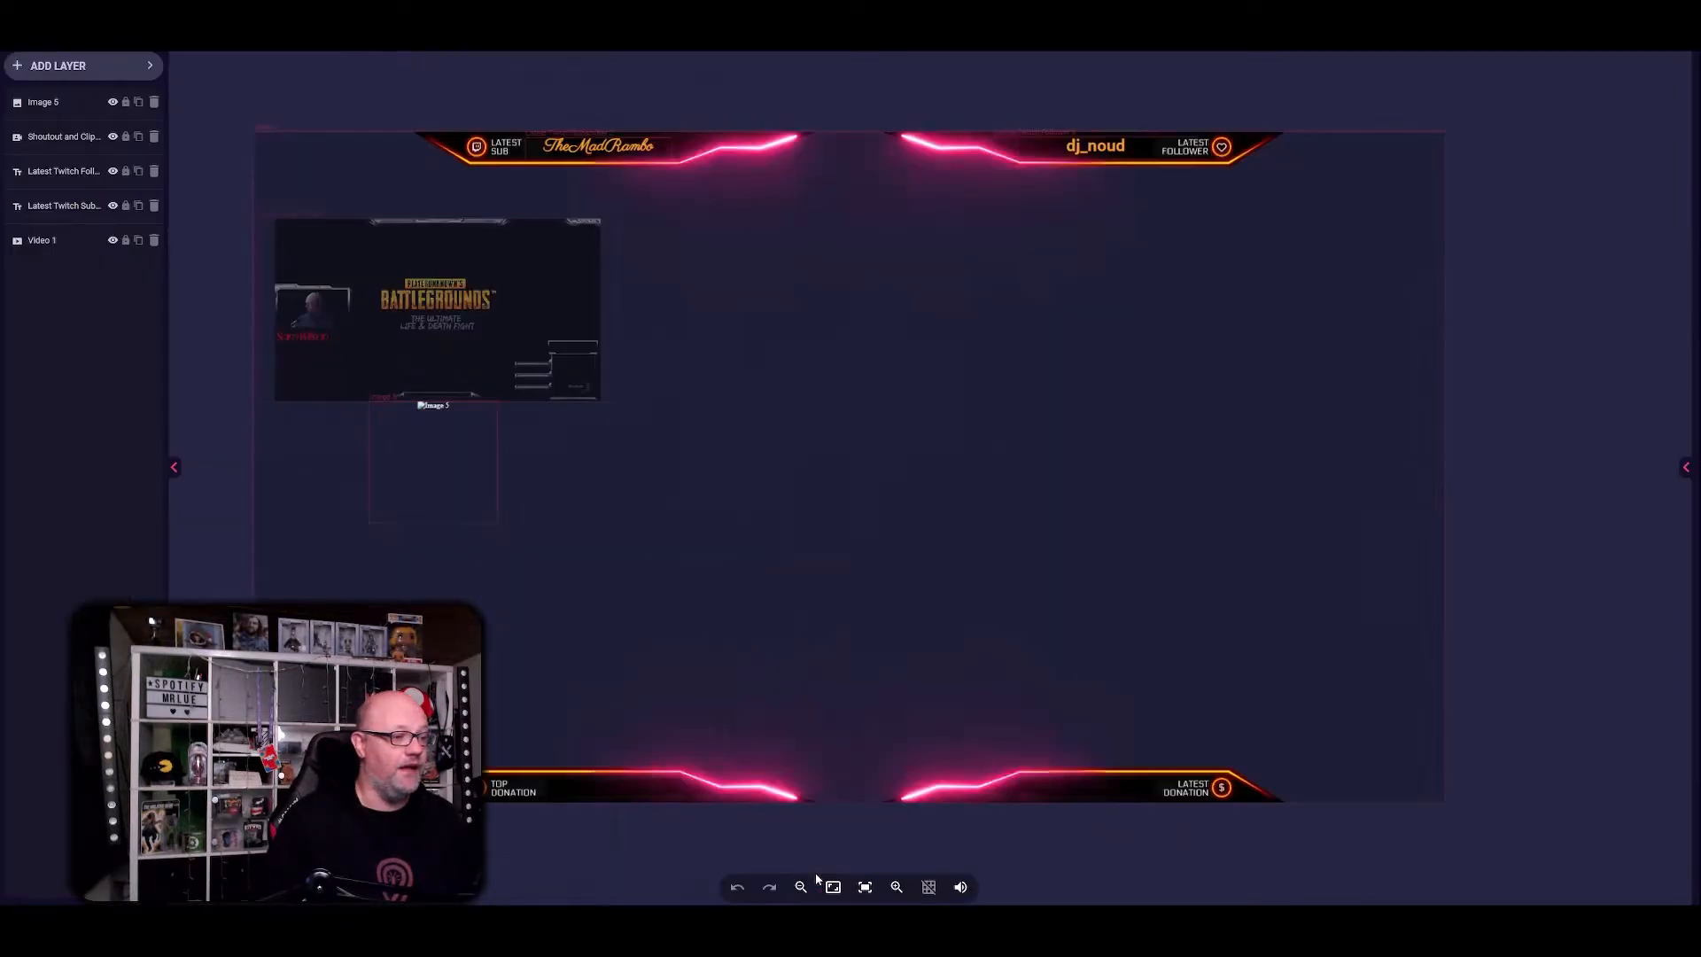
{"action": "left_click", "coordinate": [475, 486]}
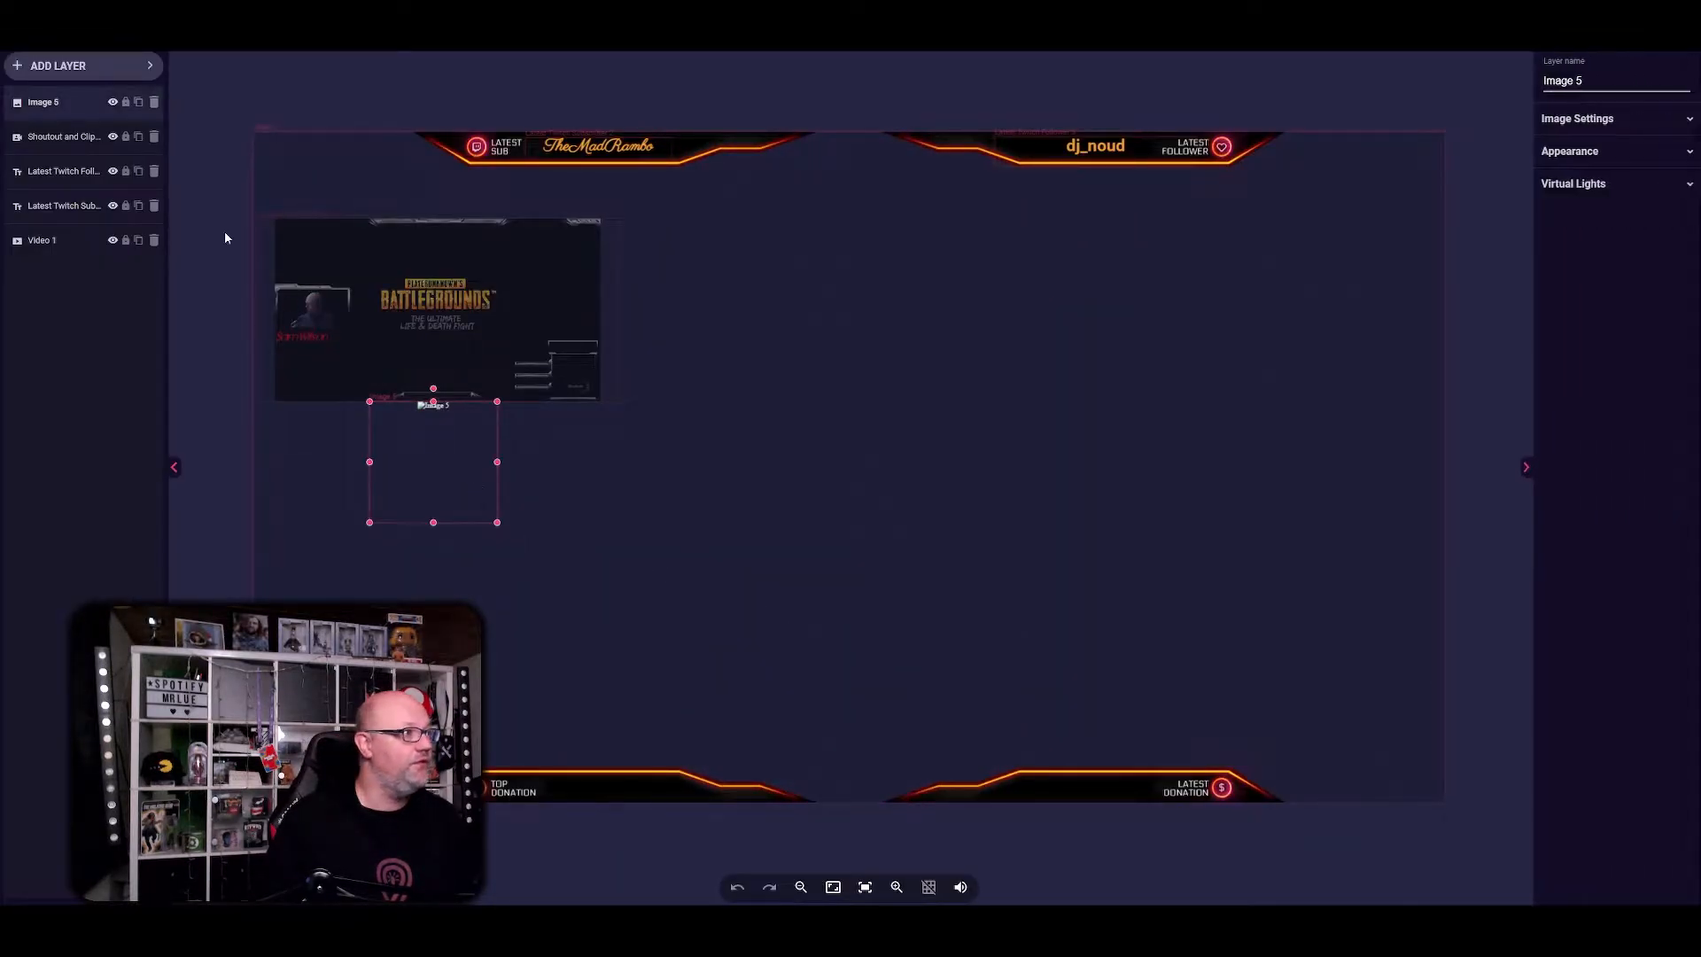
{"action": "left_click", "coordinate": [112, 105]}
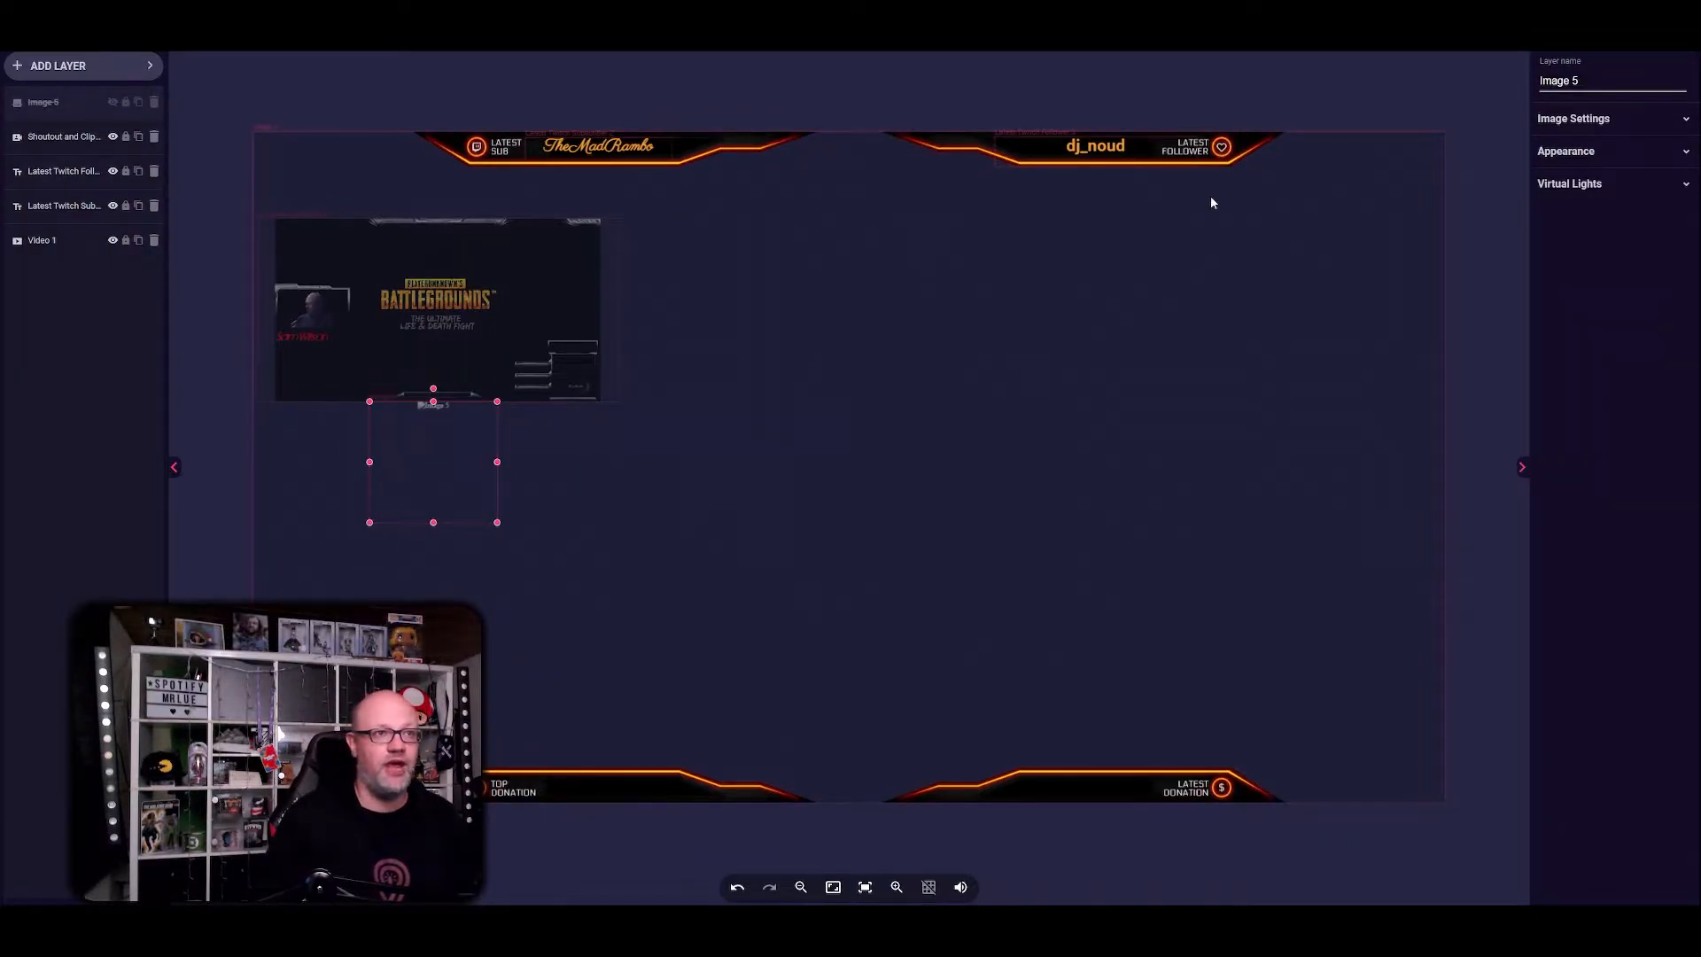
{"action": "left_click", "coordinate": [454, 473]}
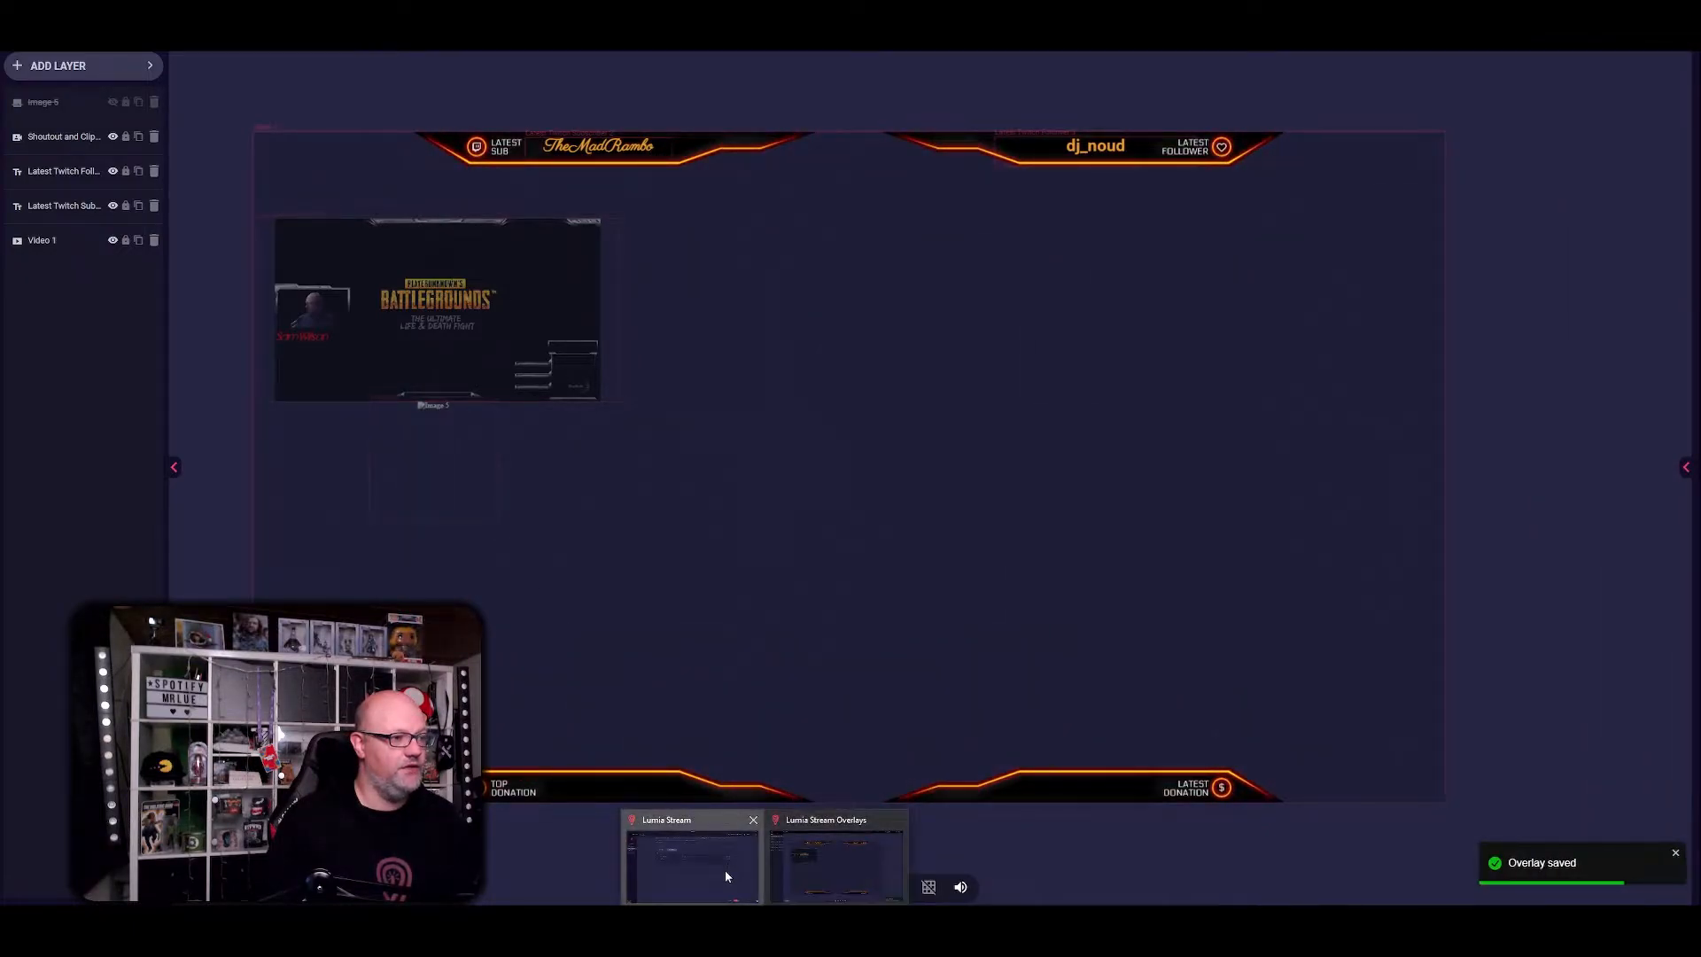
- Back in the main Lumia Stream window, add a Set Layer Visibility start action turning on Image 5 in the Tutorial overlay
{"action": "left_click", "coordinate": [725, 870]}
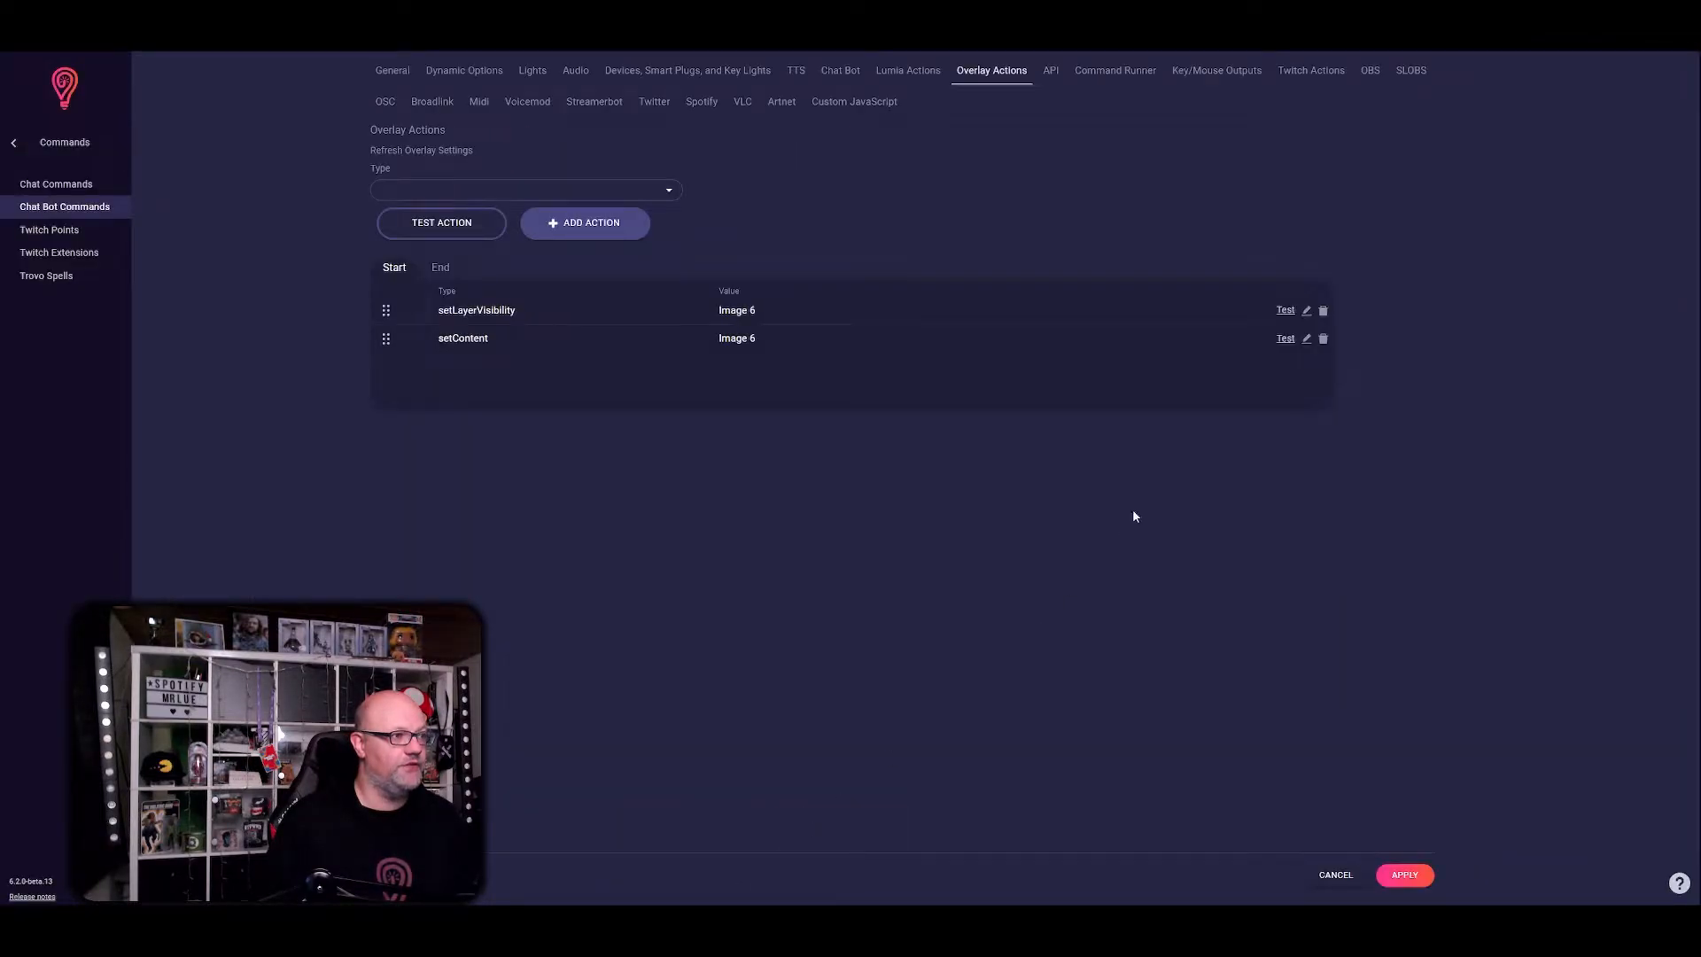
{"action": "left_click", "coordinate": [656, 190]}
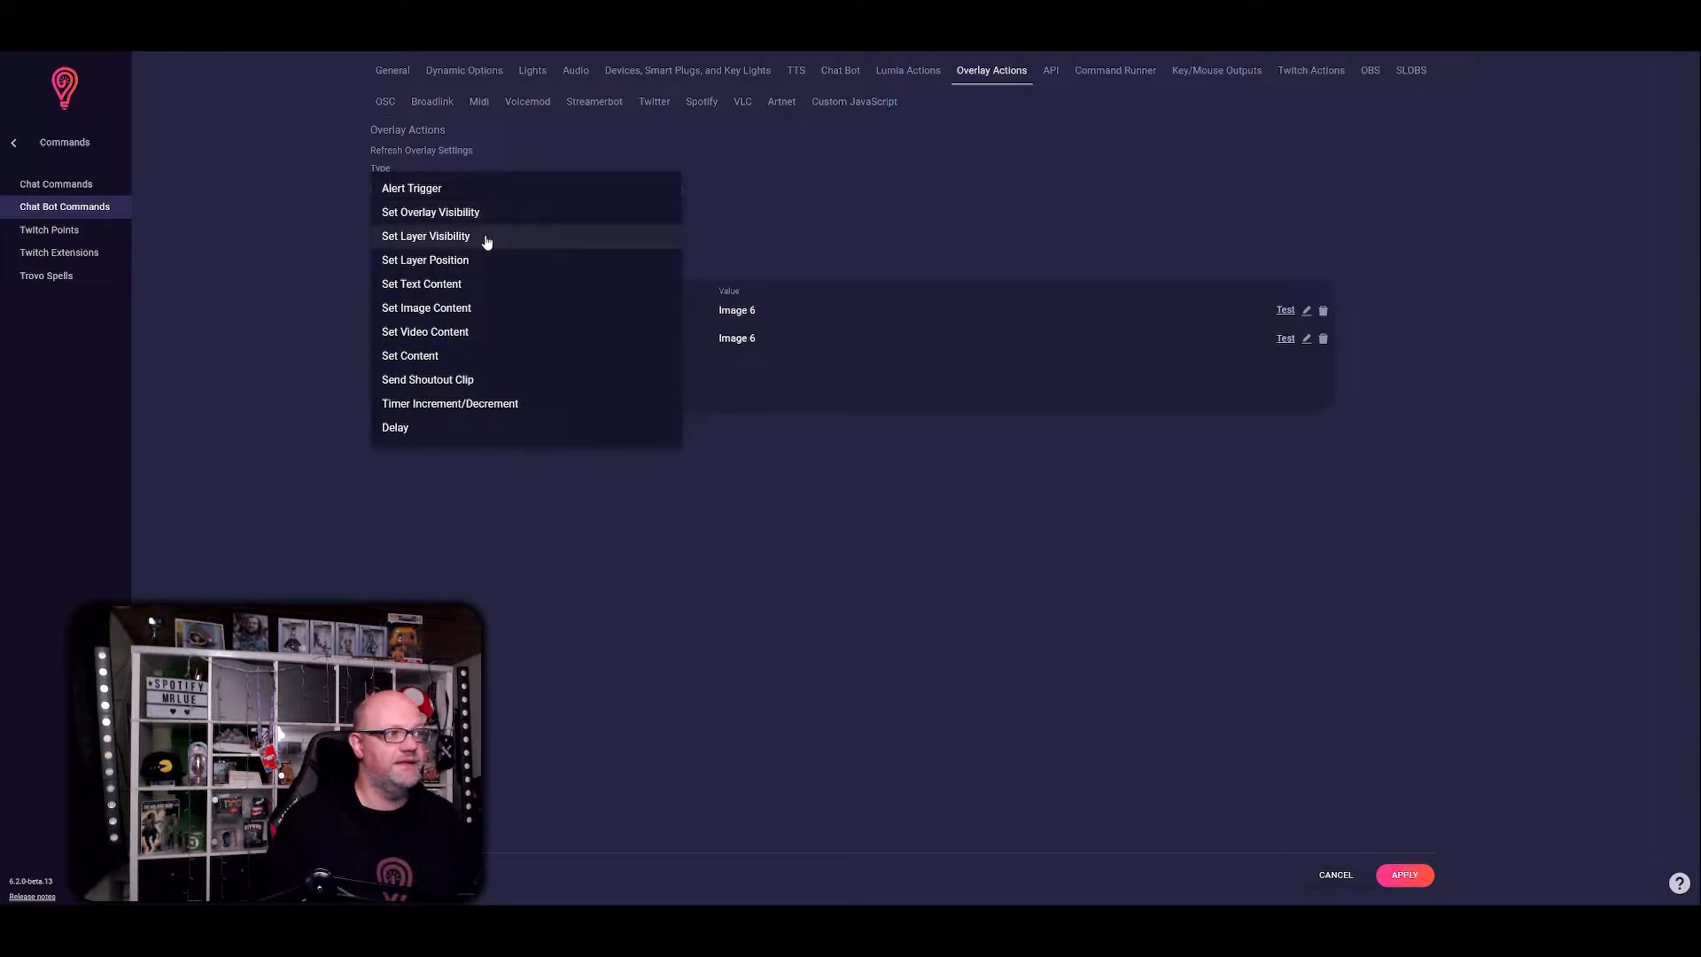
{"action": "left_click", "coordinate": [445, 240]}
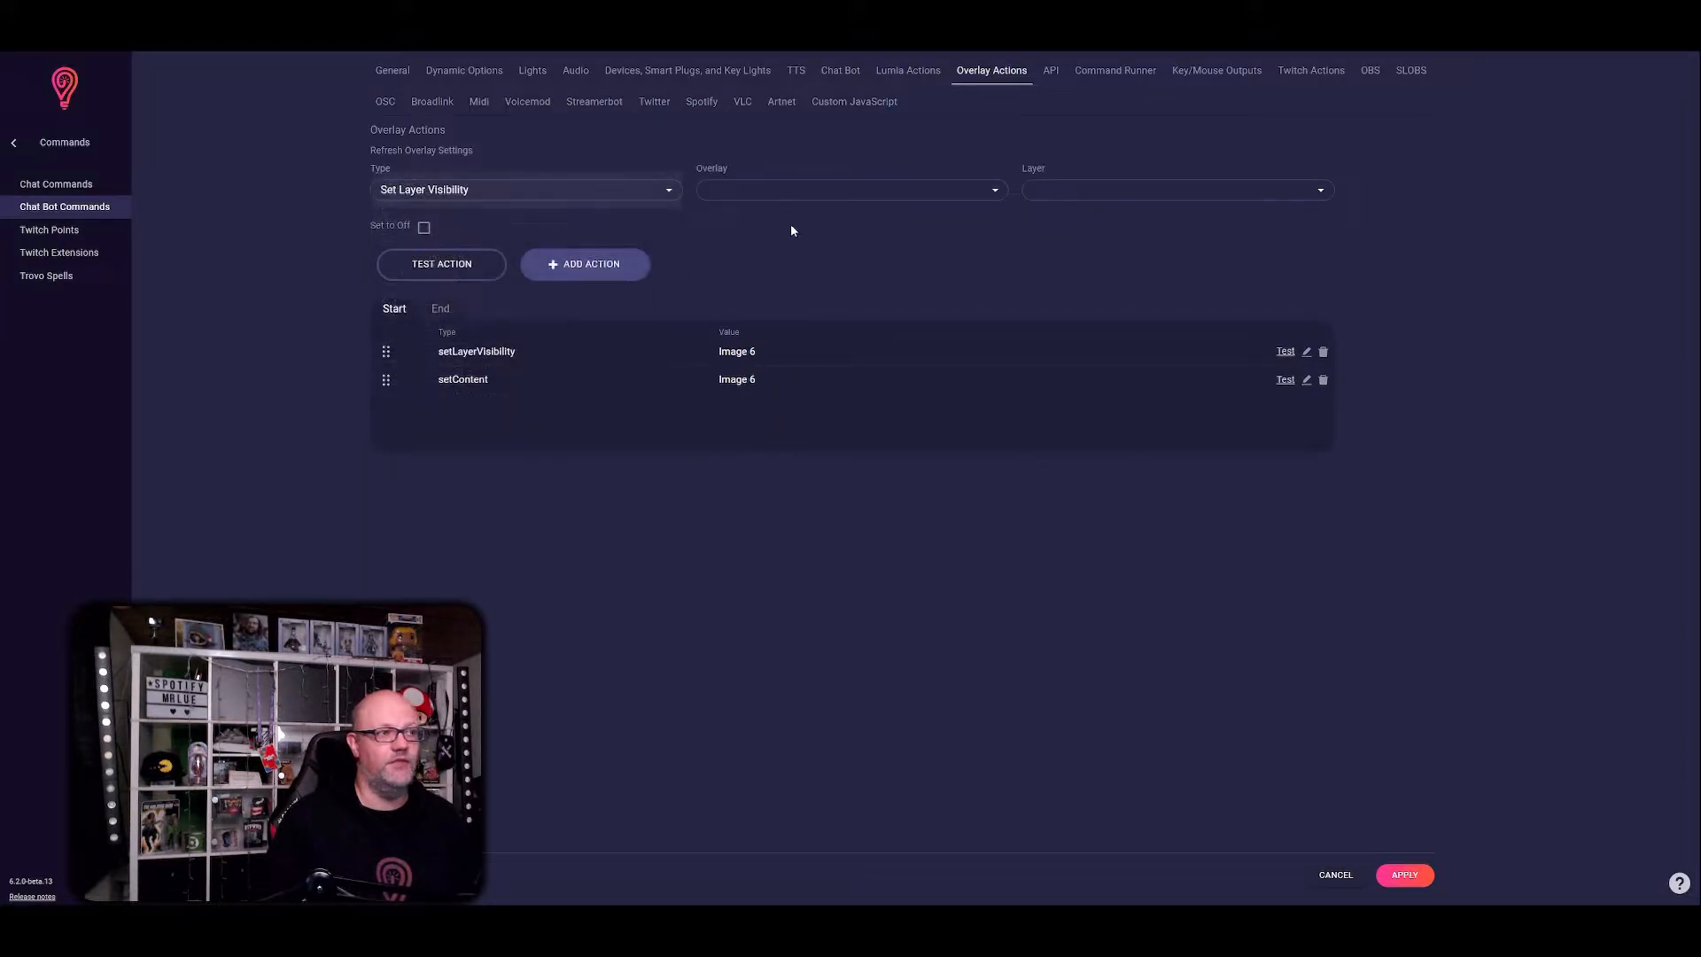
{"action": "left_click", "coordinate": [853, 193]}
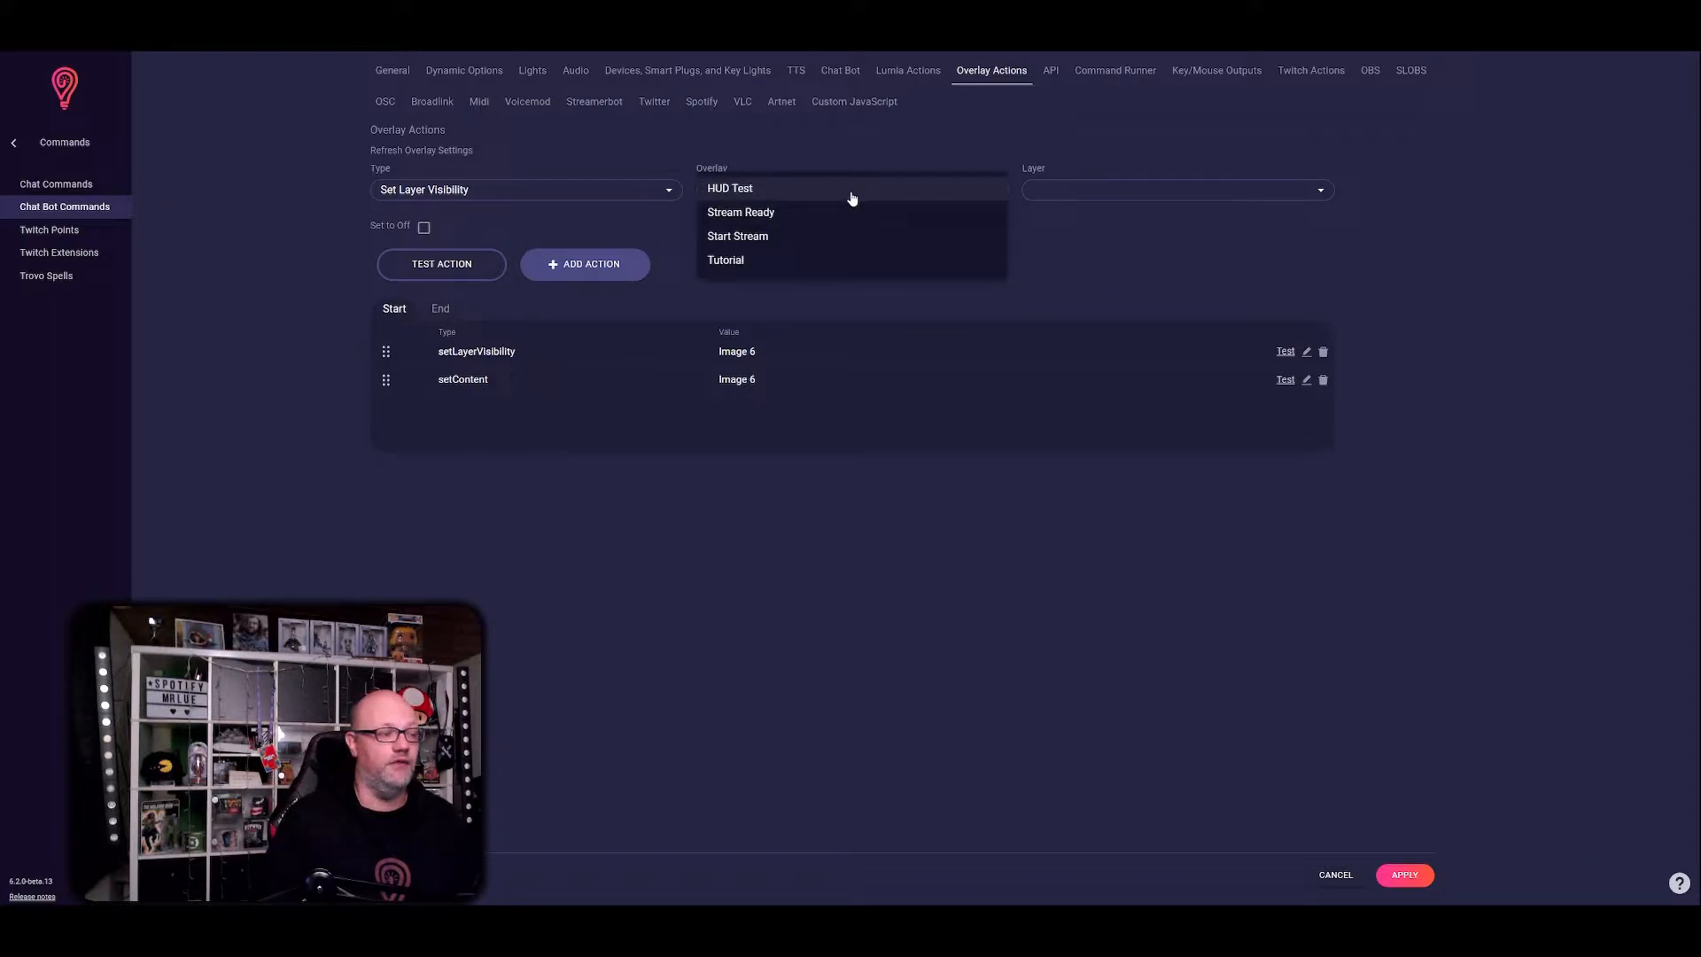
{"action": "left_click", "coordinate": [755, 263]}
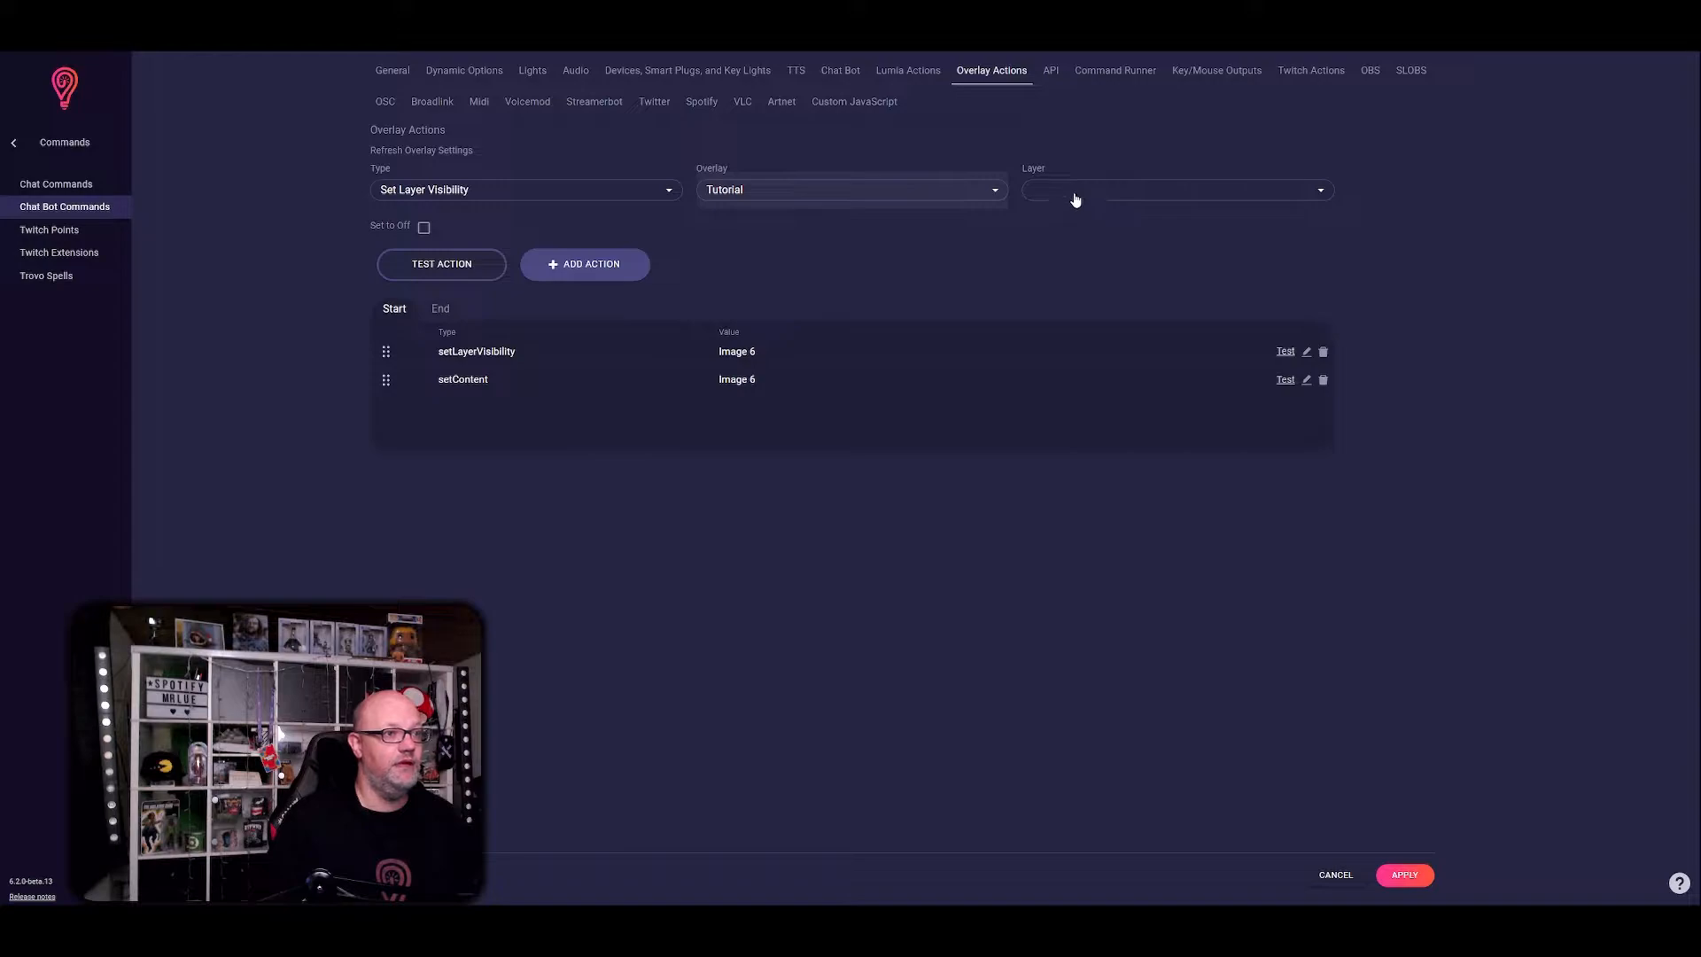
{"action": "left_click", "coordinate": [1076, 199]}
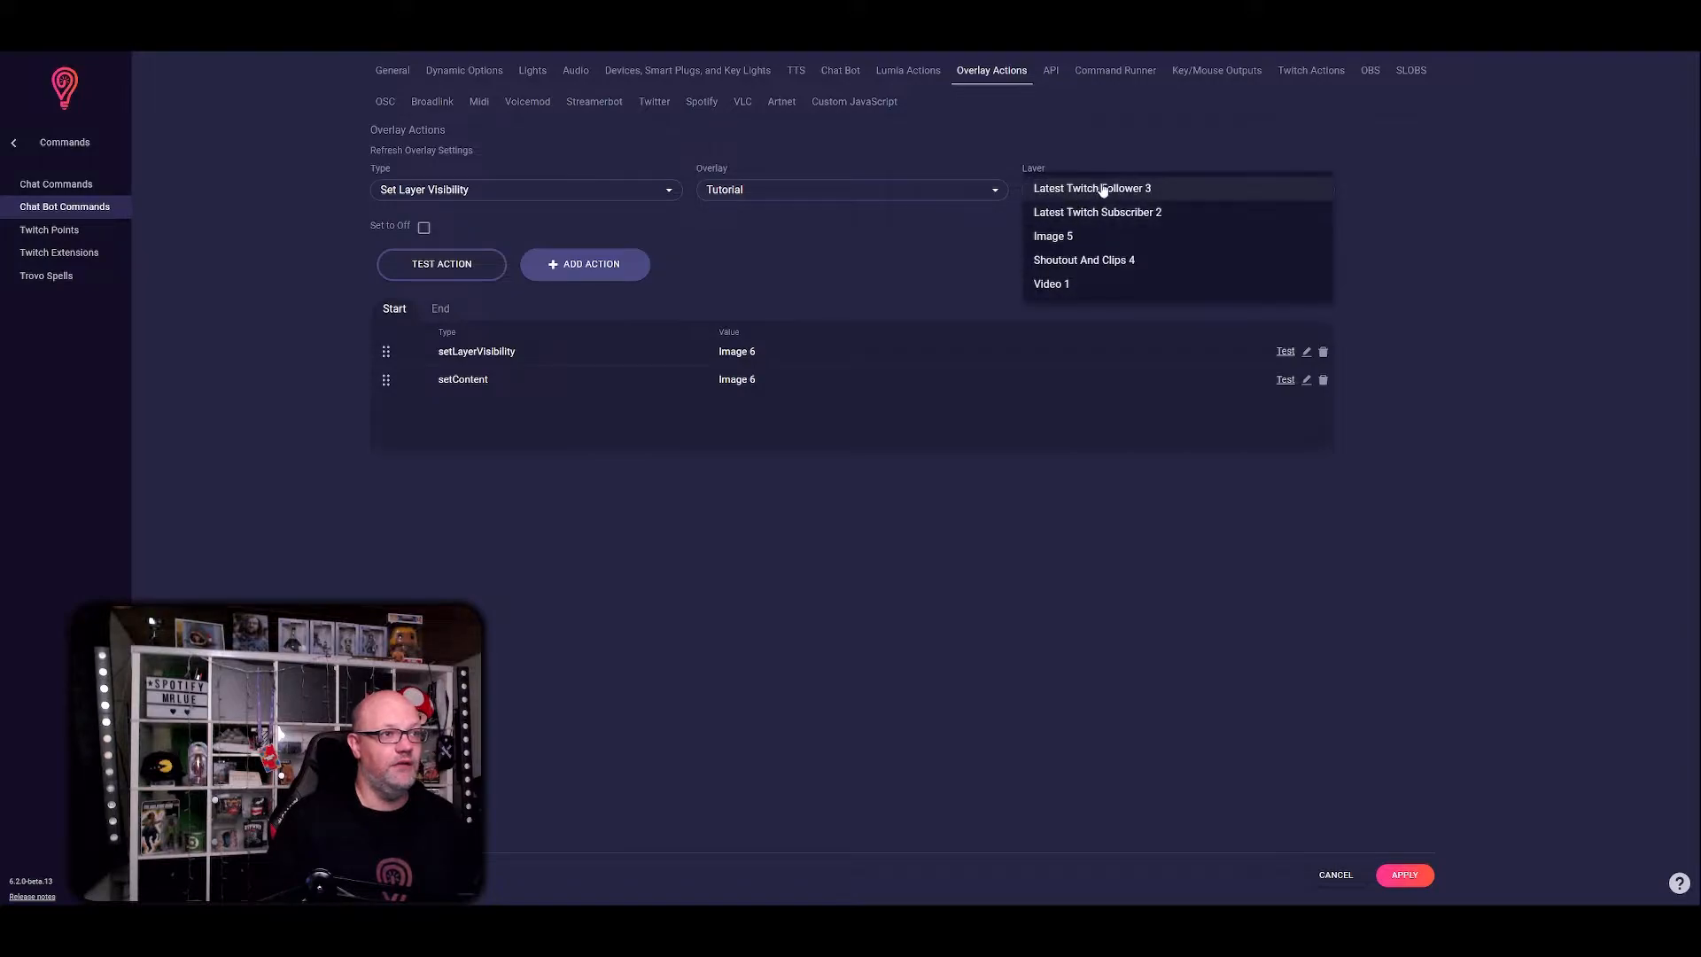
{"action": "left_click", "coordinate": [1083, 238]}
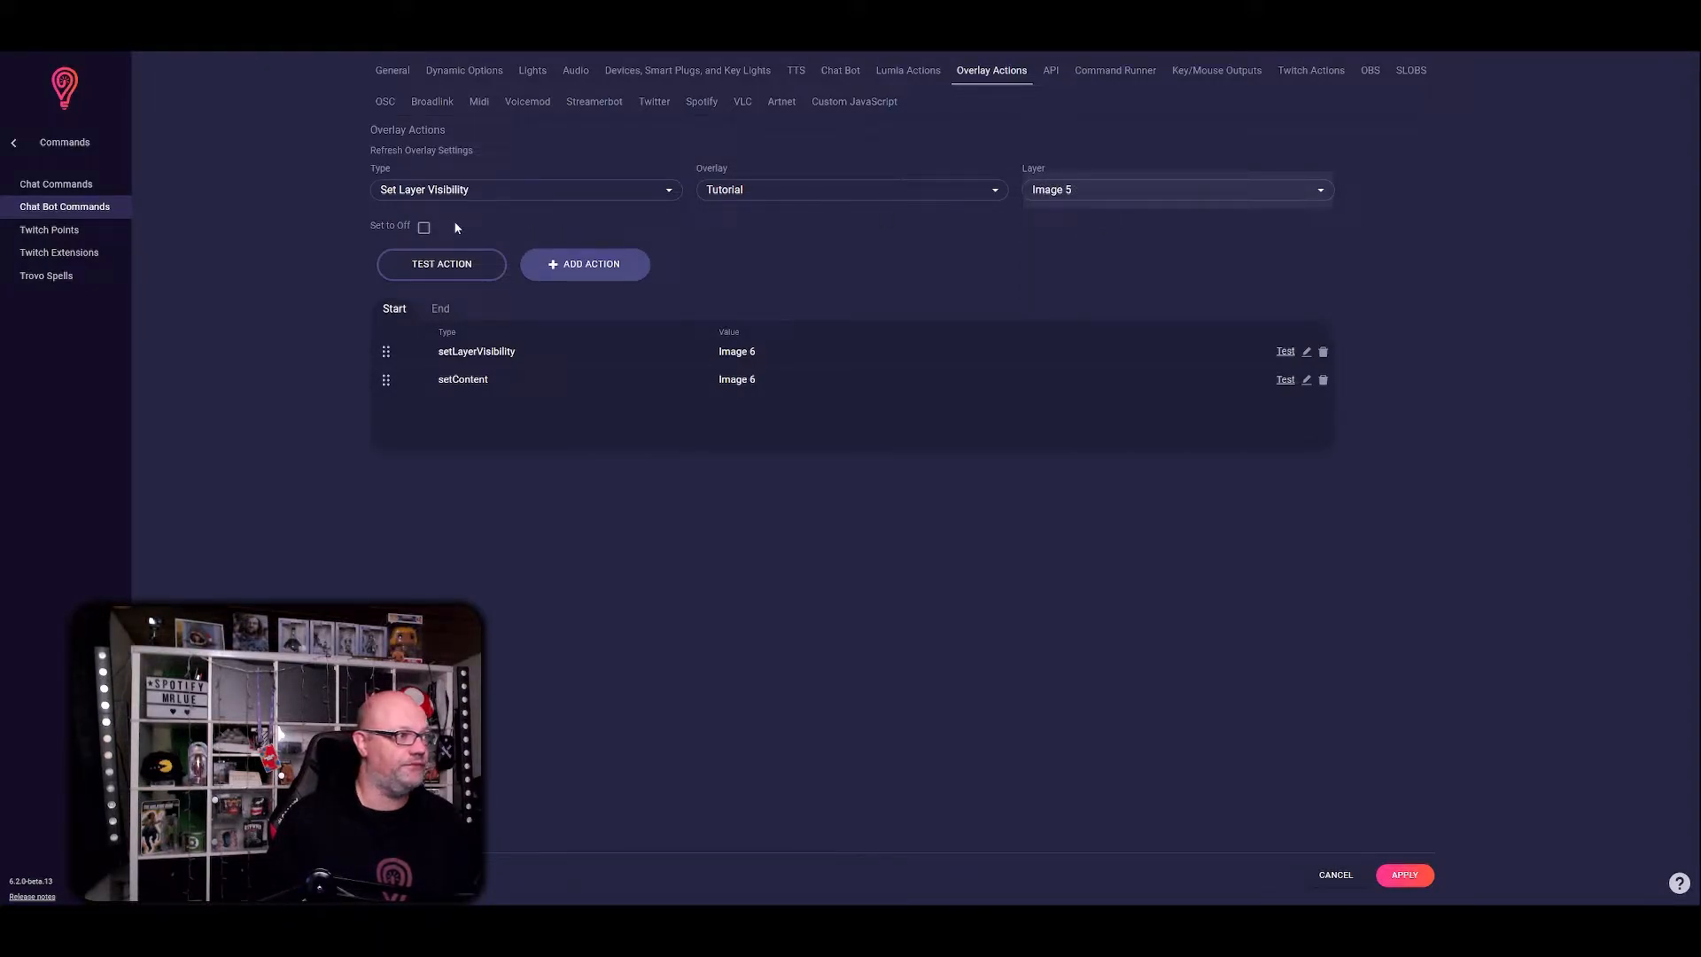
{"action": "left_click", "coordinate": [424, 229]}
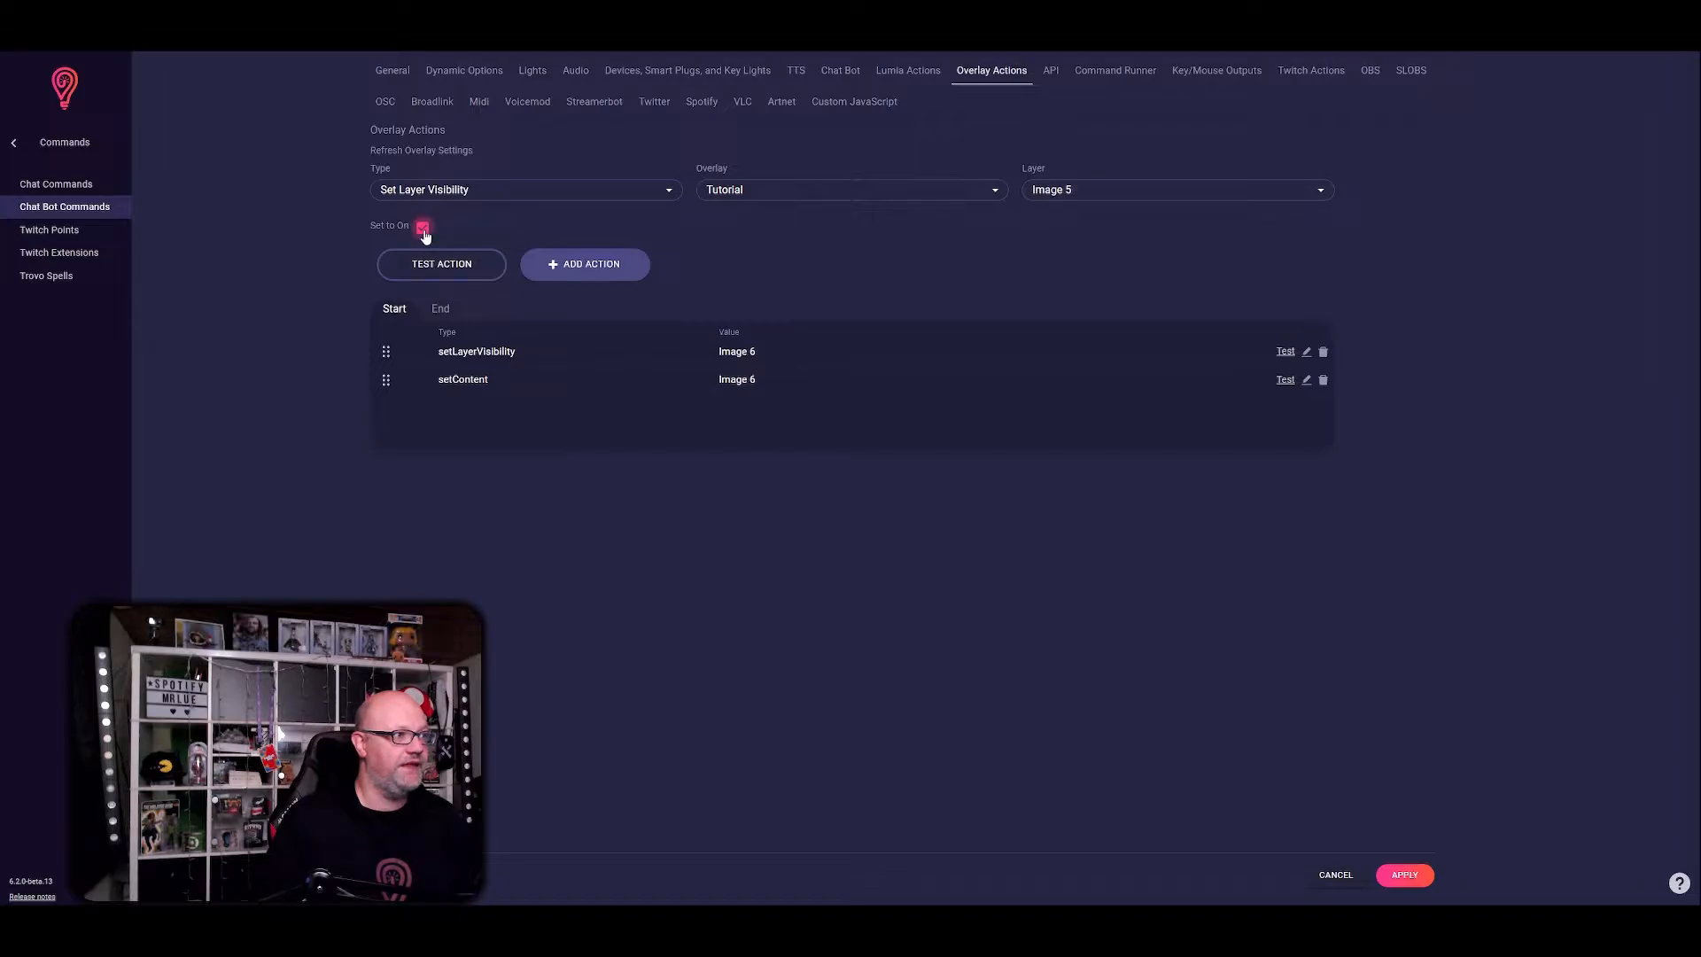
{"action": "left_click", "coordinate": [591, 266]}
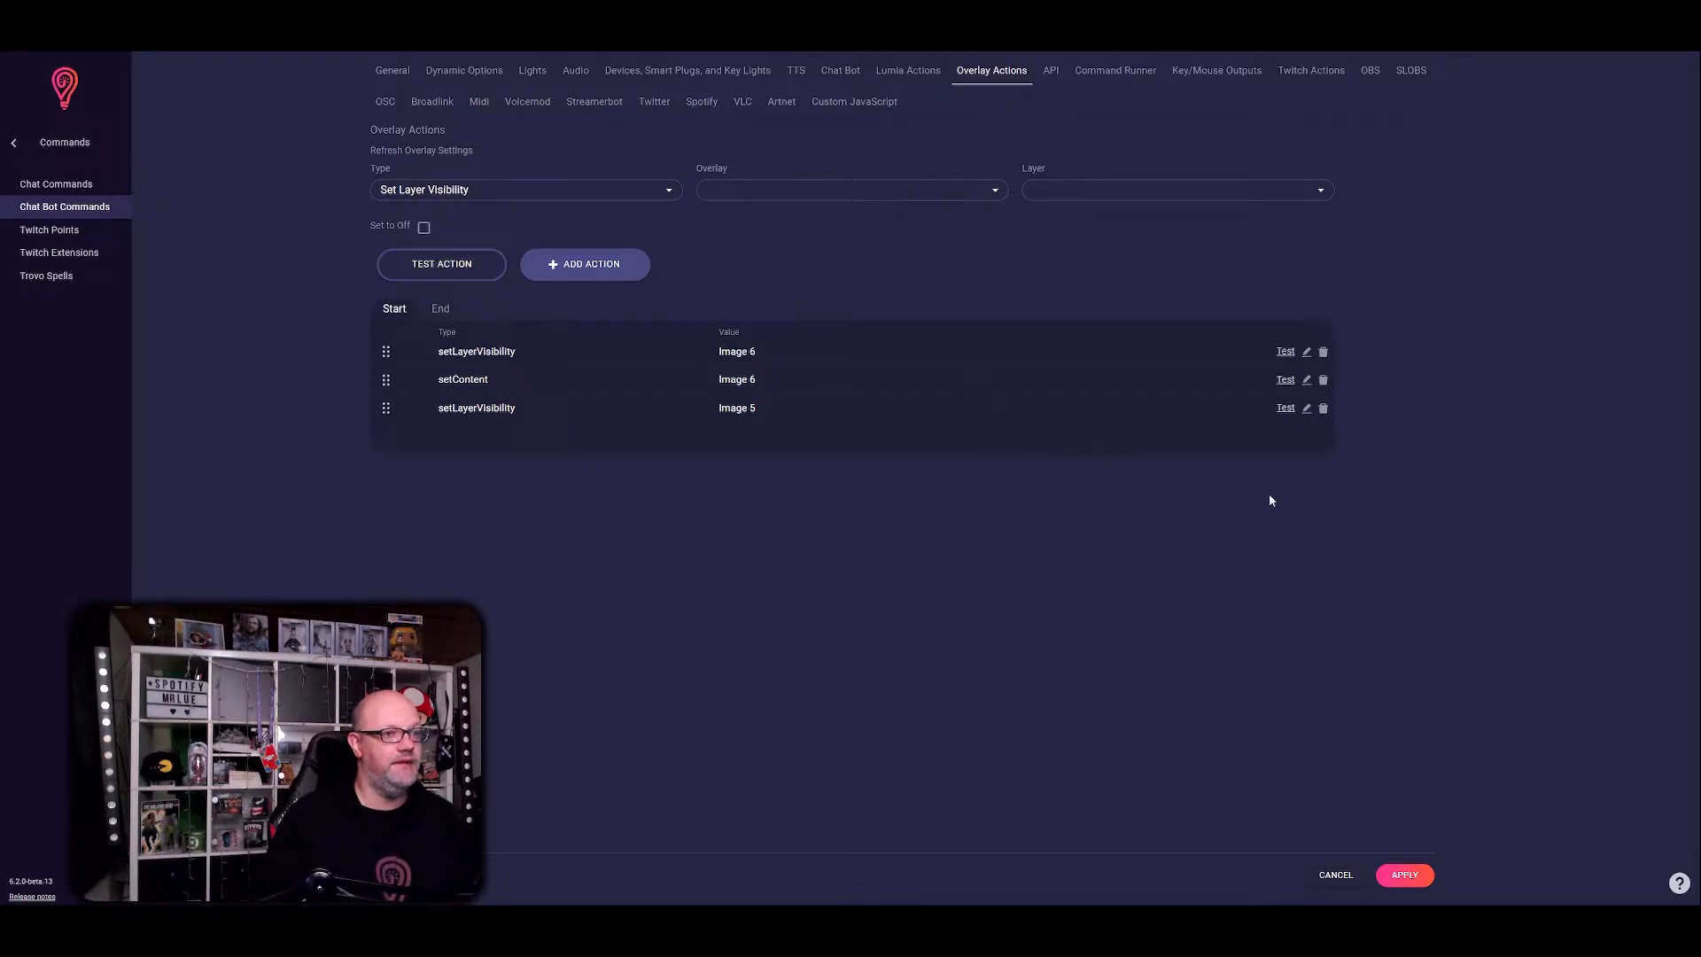
- Prepare a Set Image Content action for Image 5 in the Tutorial overlay and browse the available media files without choosing one
{"action": "left_click", "coordinate": [560, 199]}
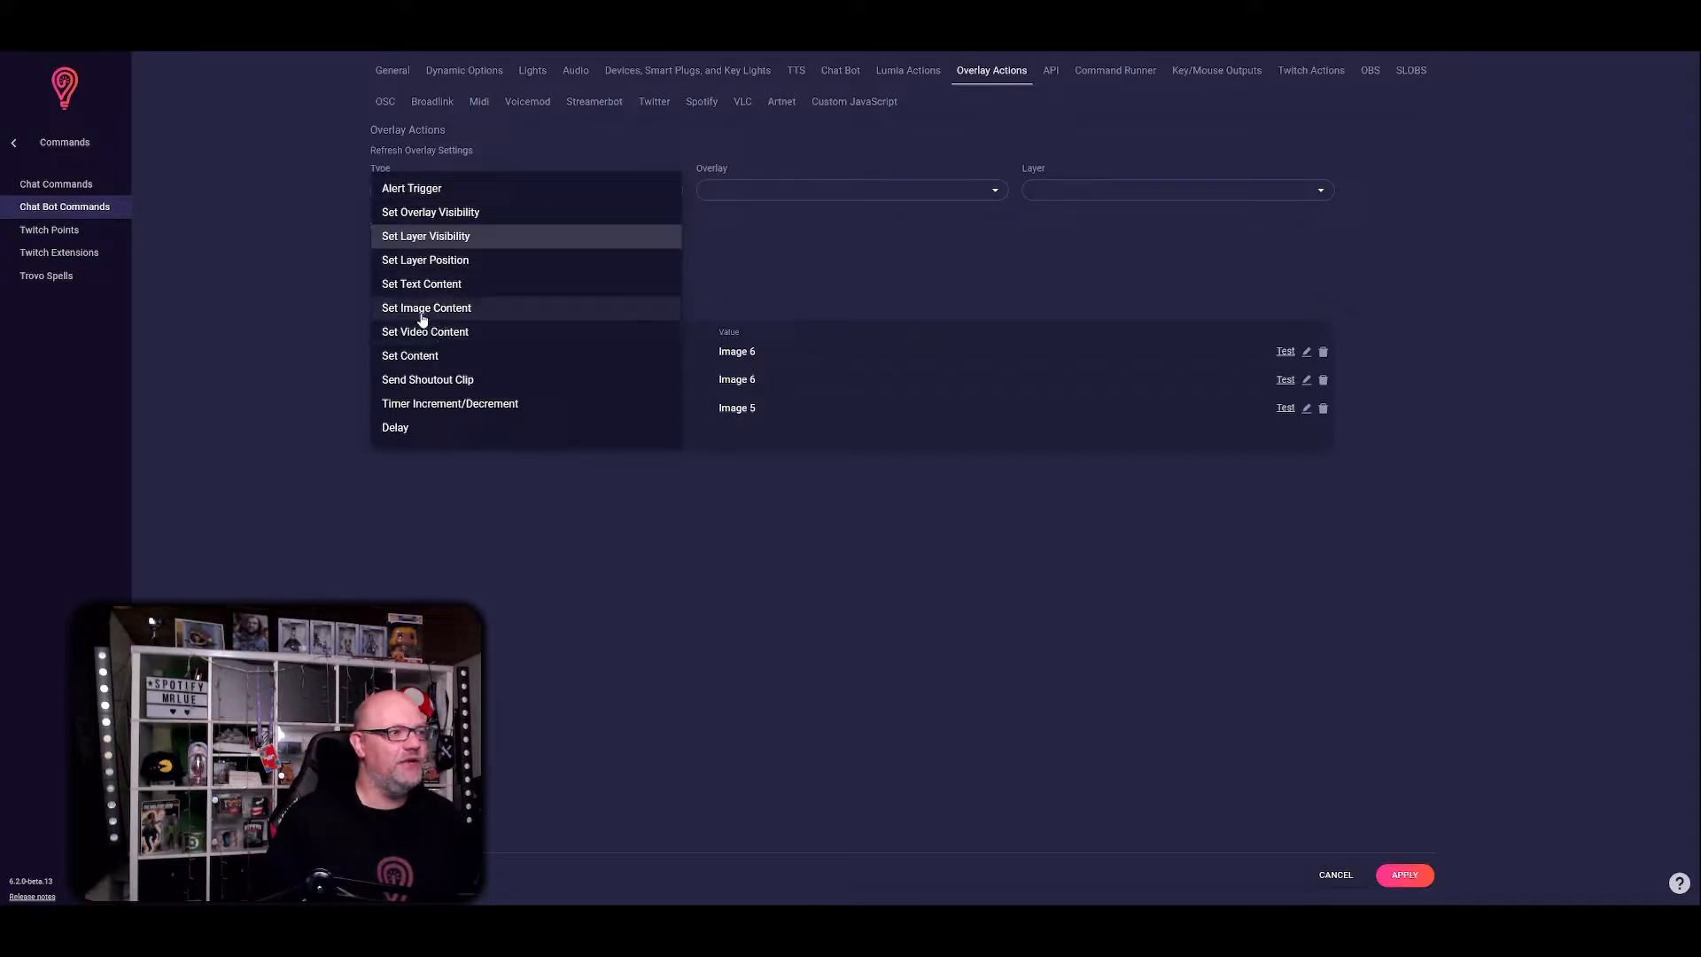
{"action": "left_click", "coordinate": [504, 316]}
{"action": "left_click", "coordinate": [502, 312]}
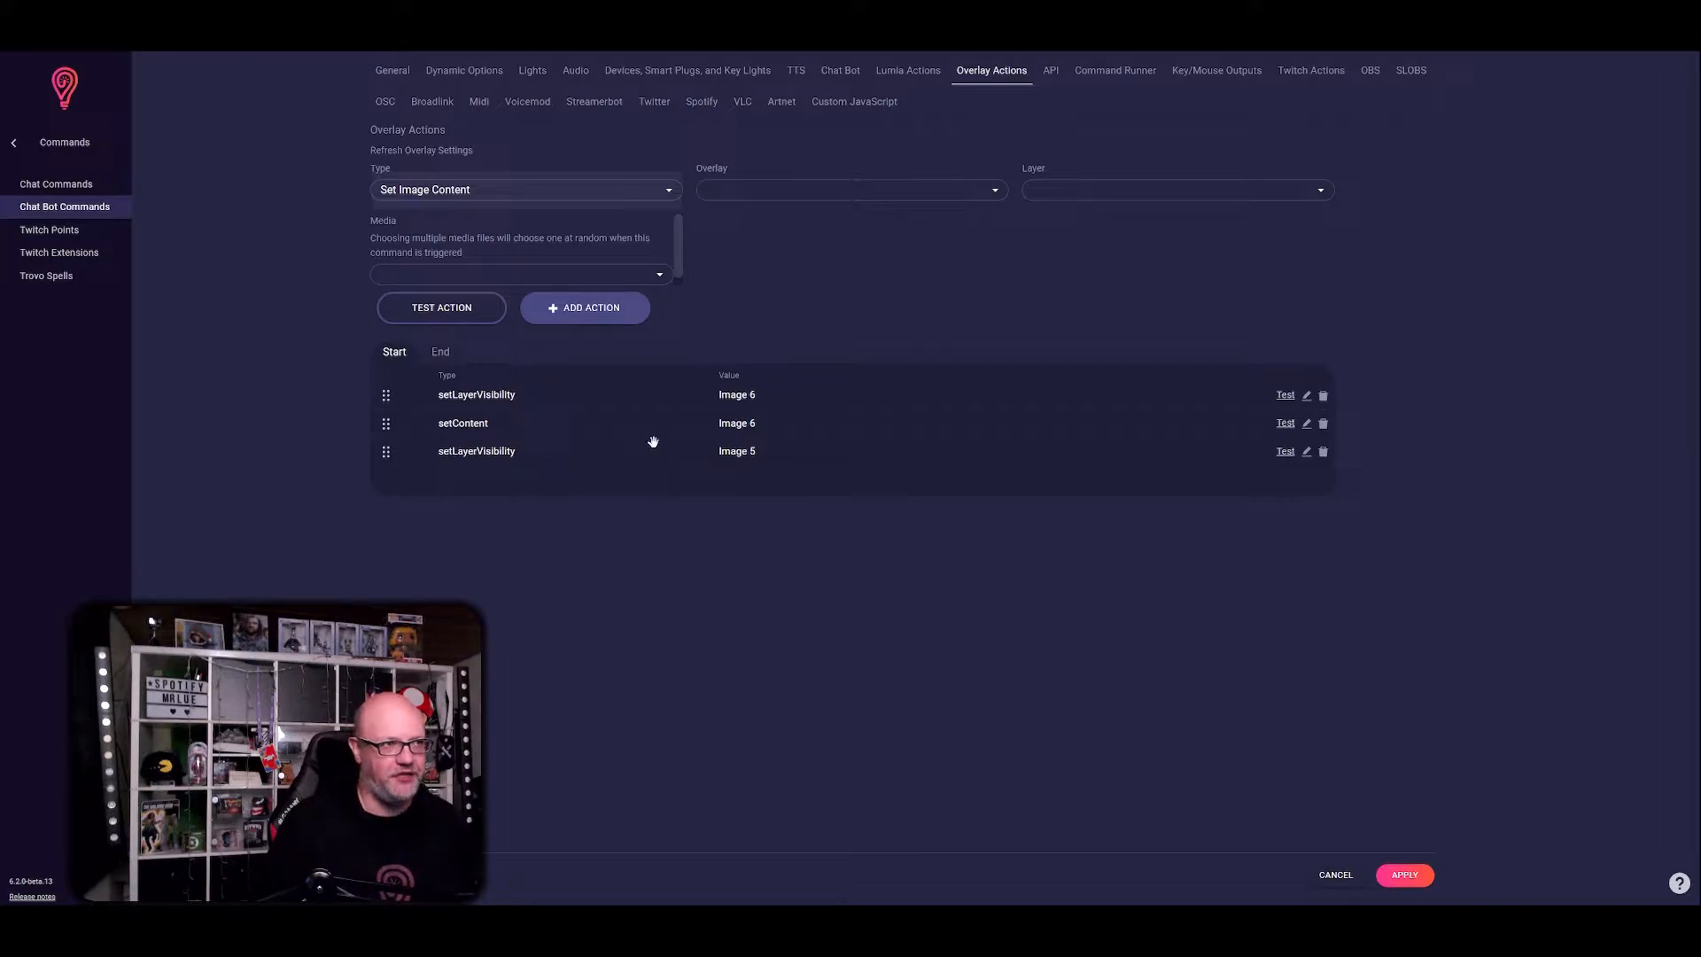
{"action": "left_click", "coordinate": [781, 206]}
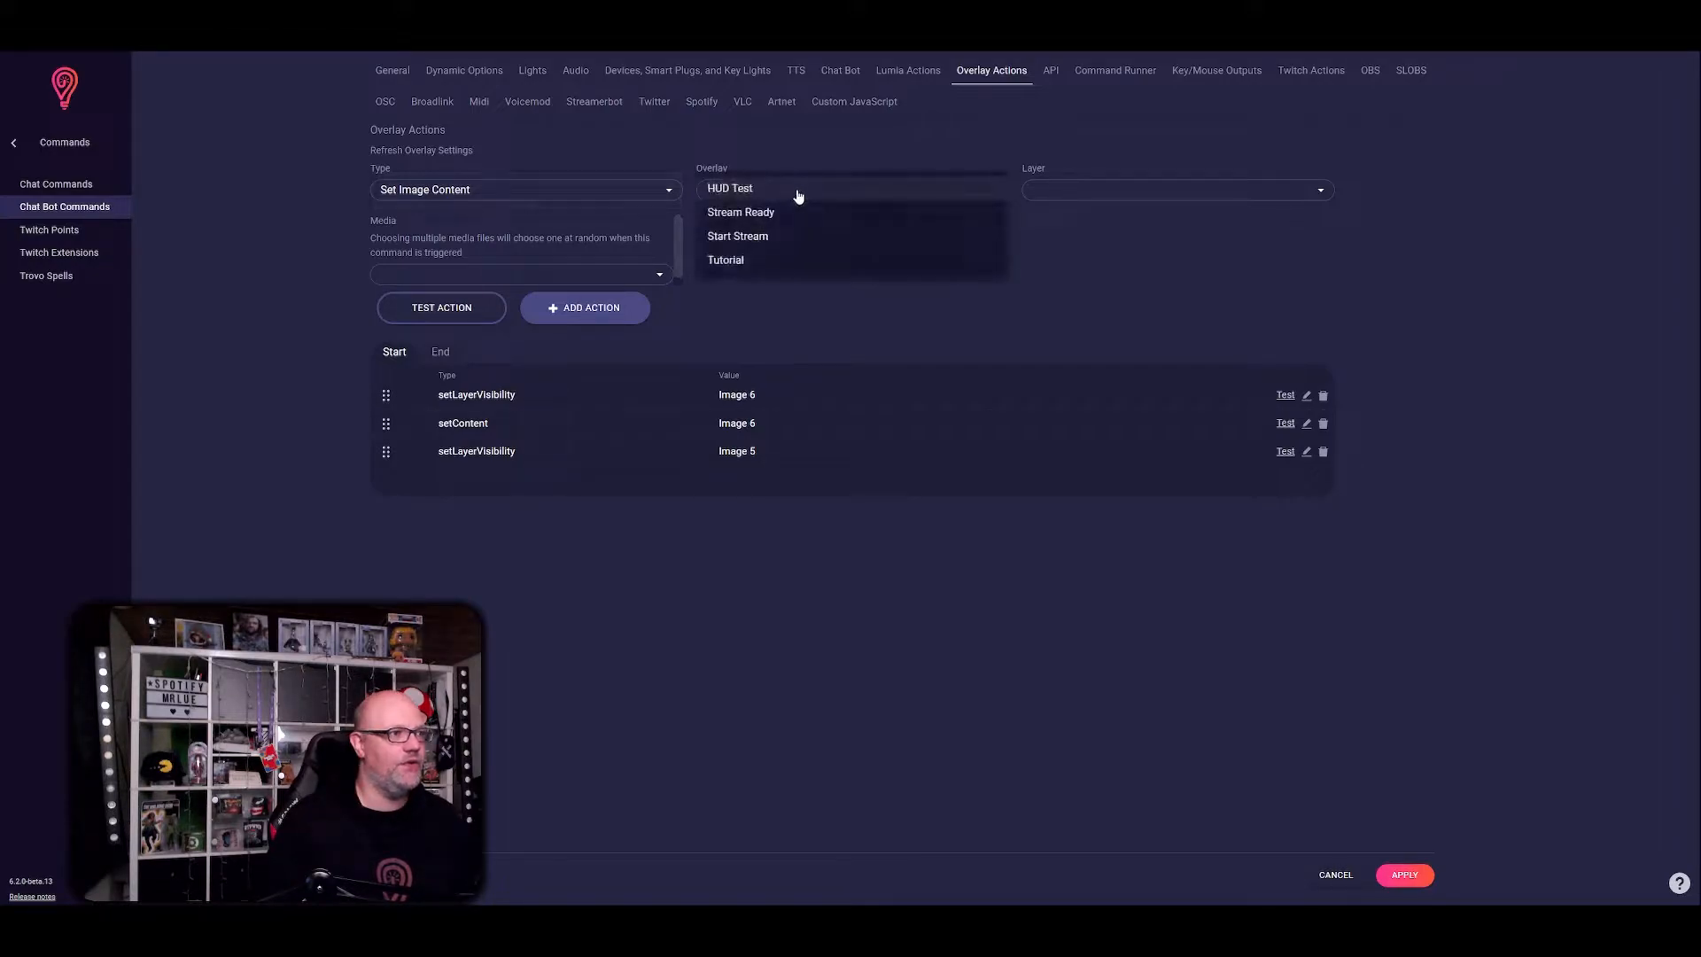
{"action": "left_click", "coordinate": [791, 260]}
{"action": "left_click", "coordinate": [1136, 193]}
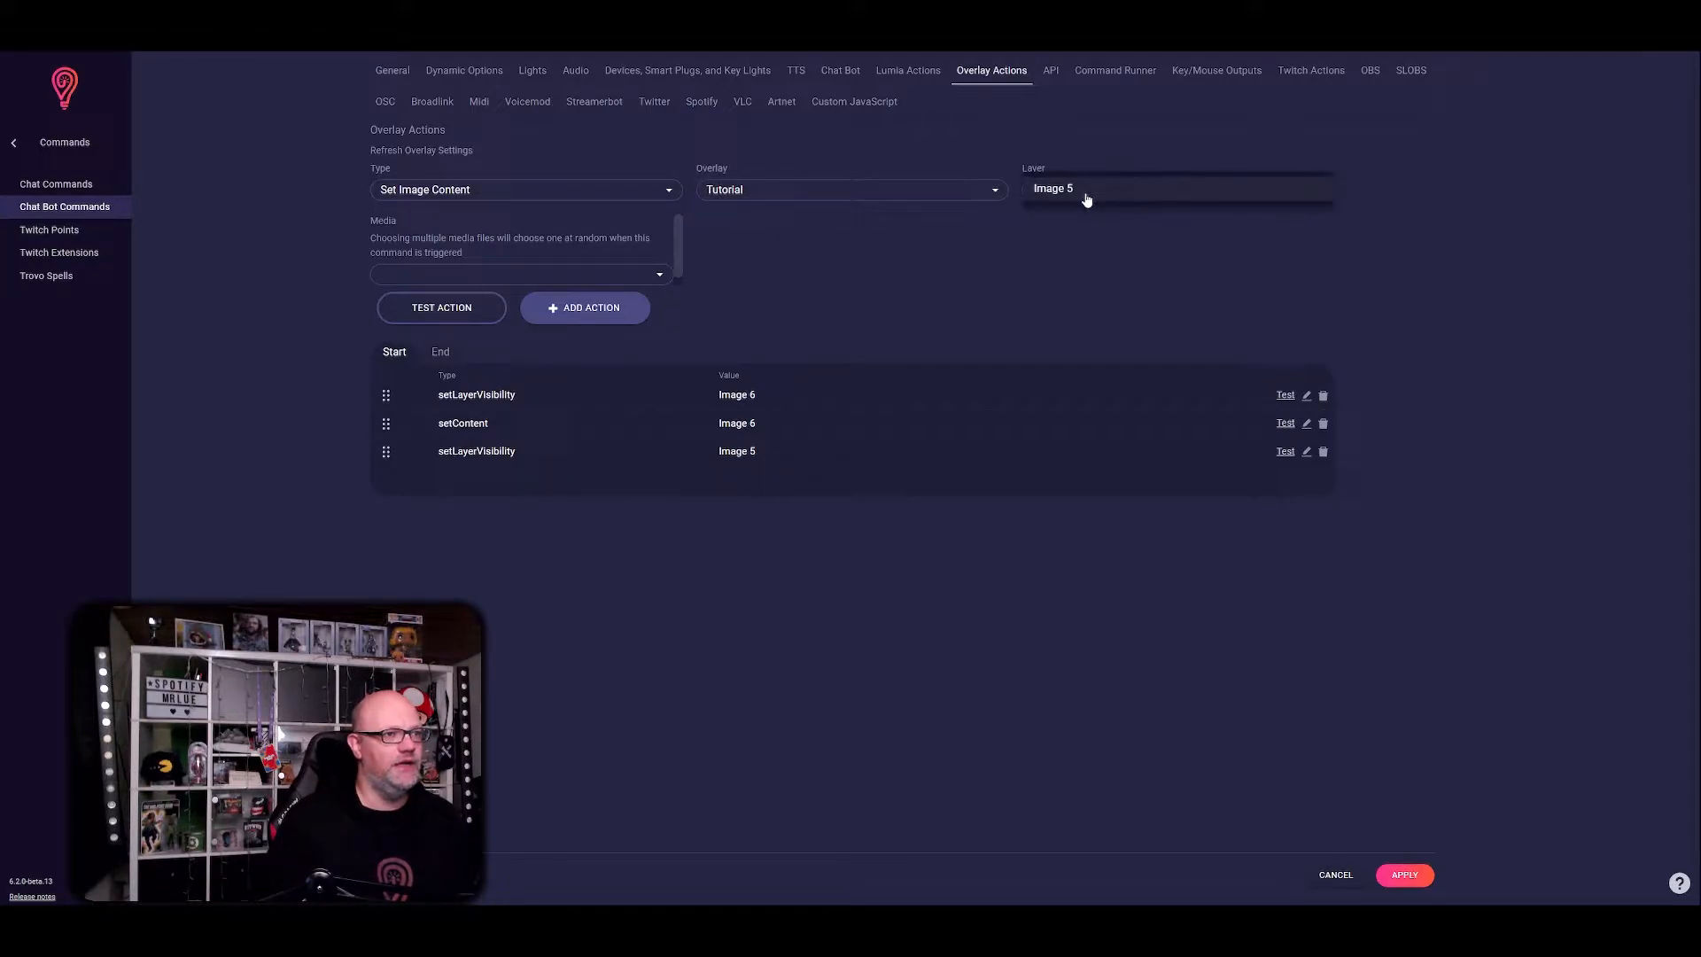
{"action": "left_click", "coordinate": [638, 276]}
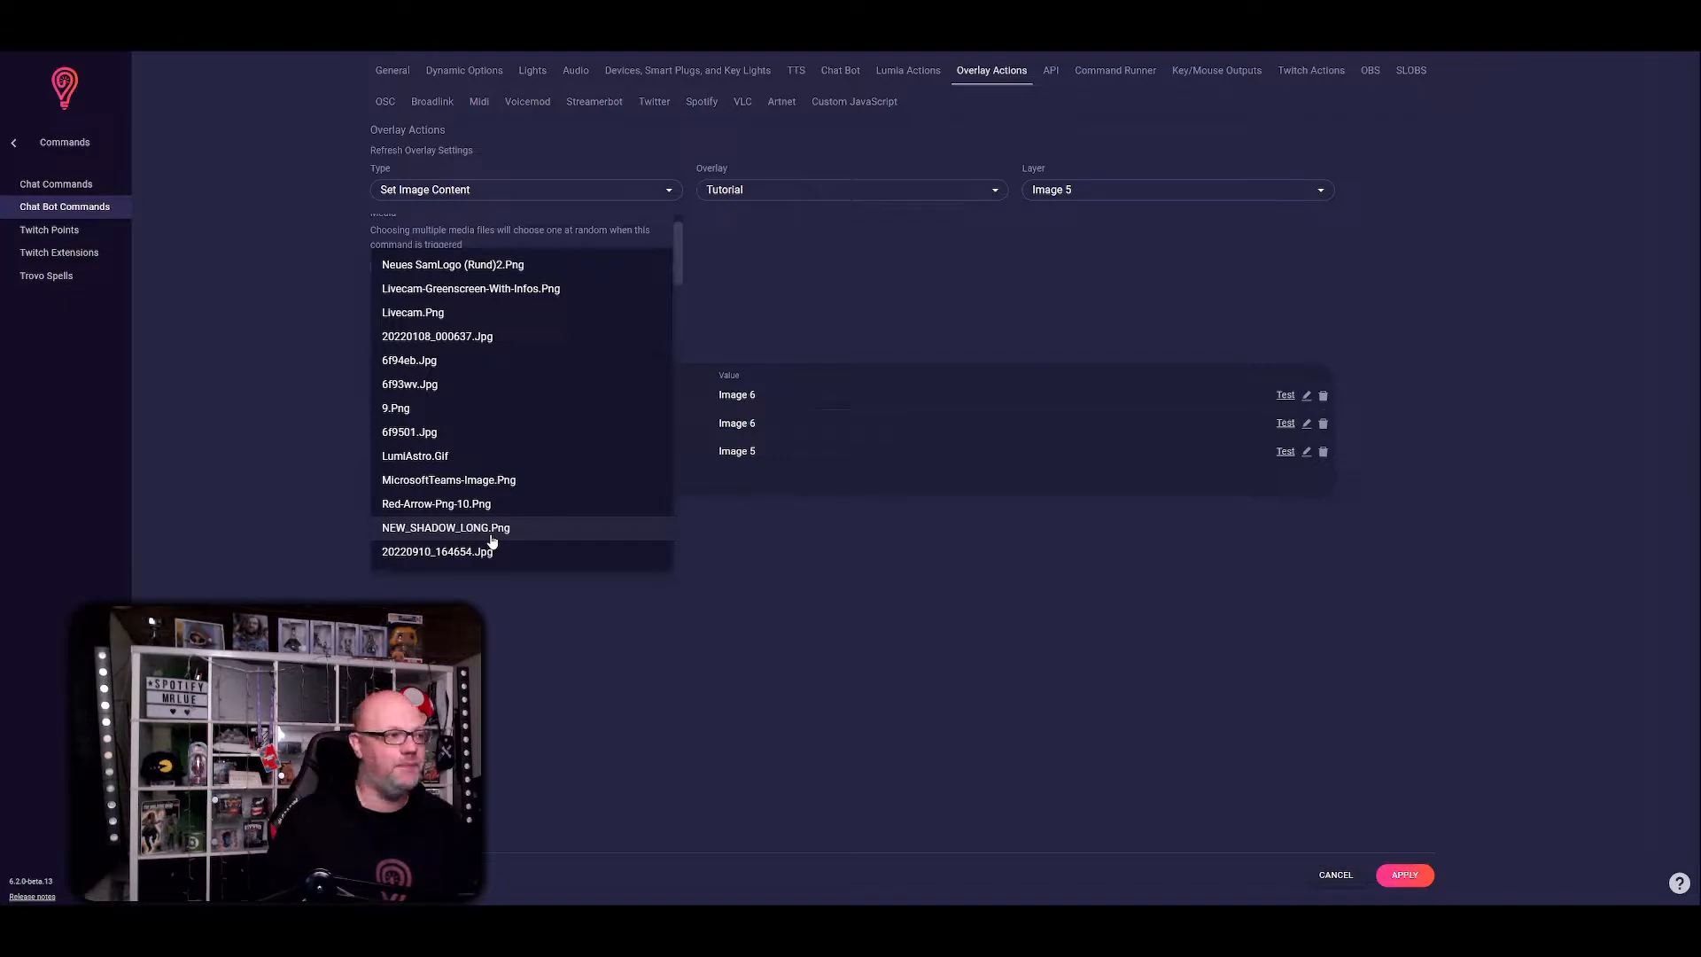
{"action": "left_click", "coordinate": [900, 268]}
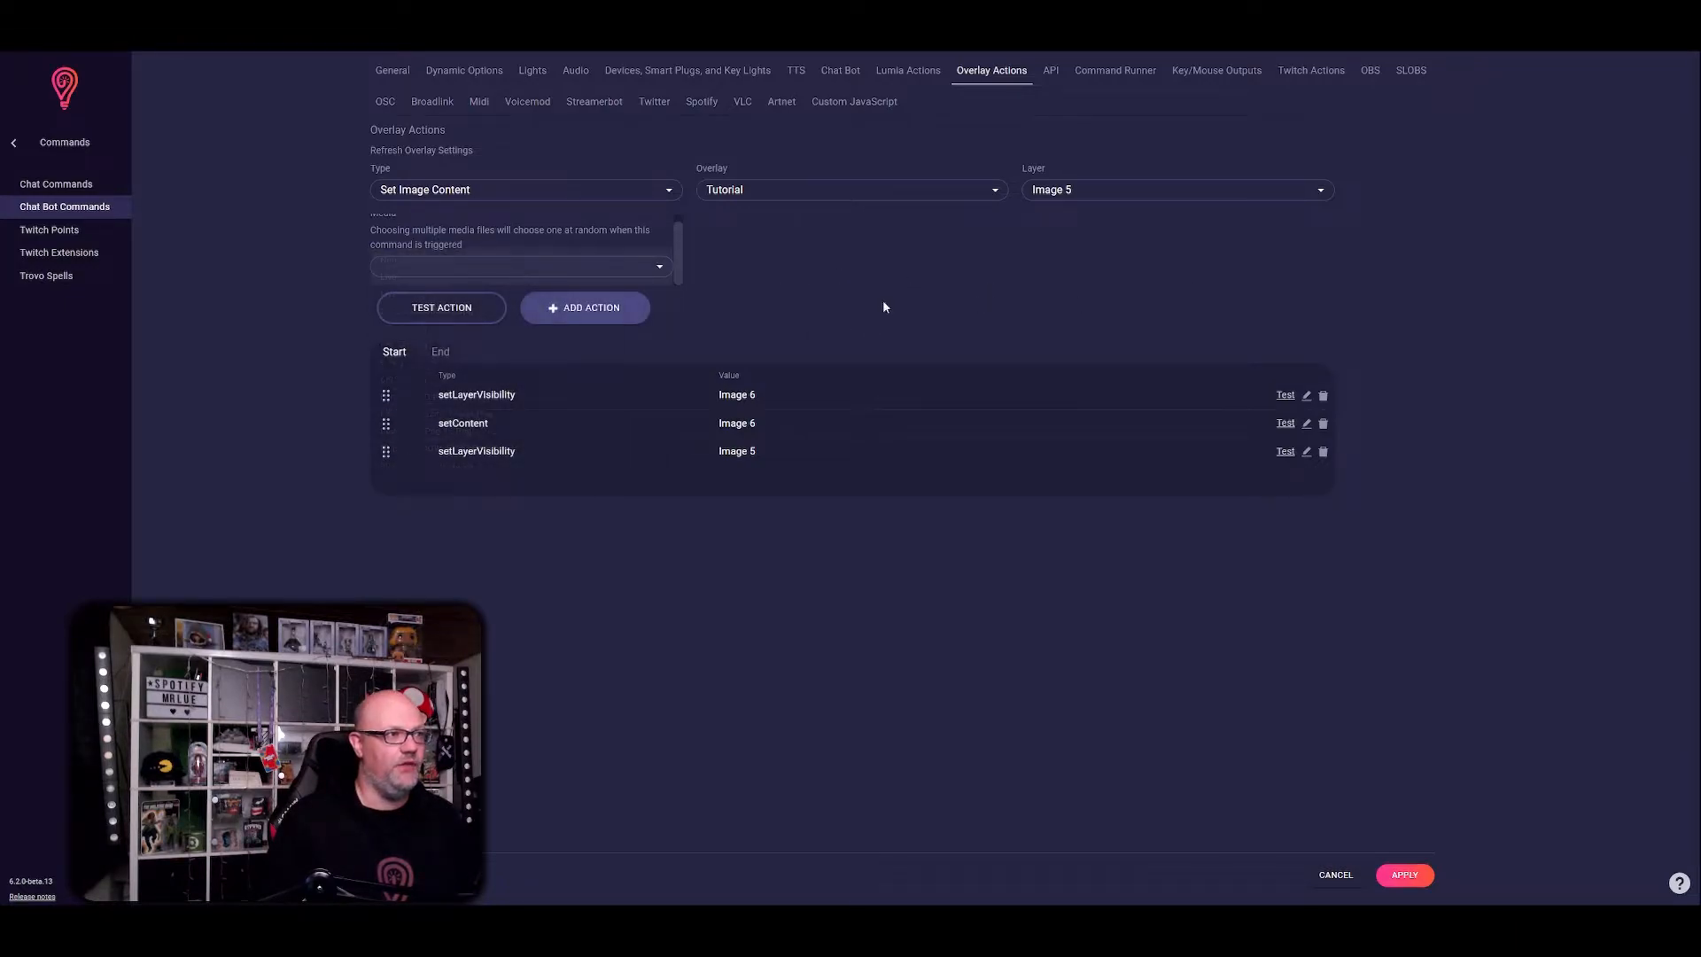
- Change the action type to Set Content and add it for Image 5 with the {{clip_target_avatar}} variable as content
{"action": "left_click", "coordinate": [604, 189]}
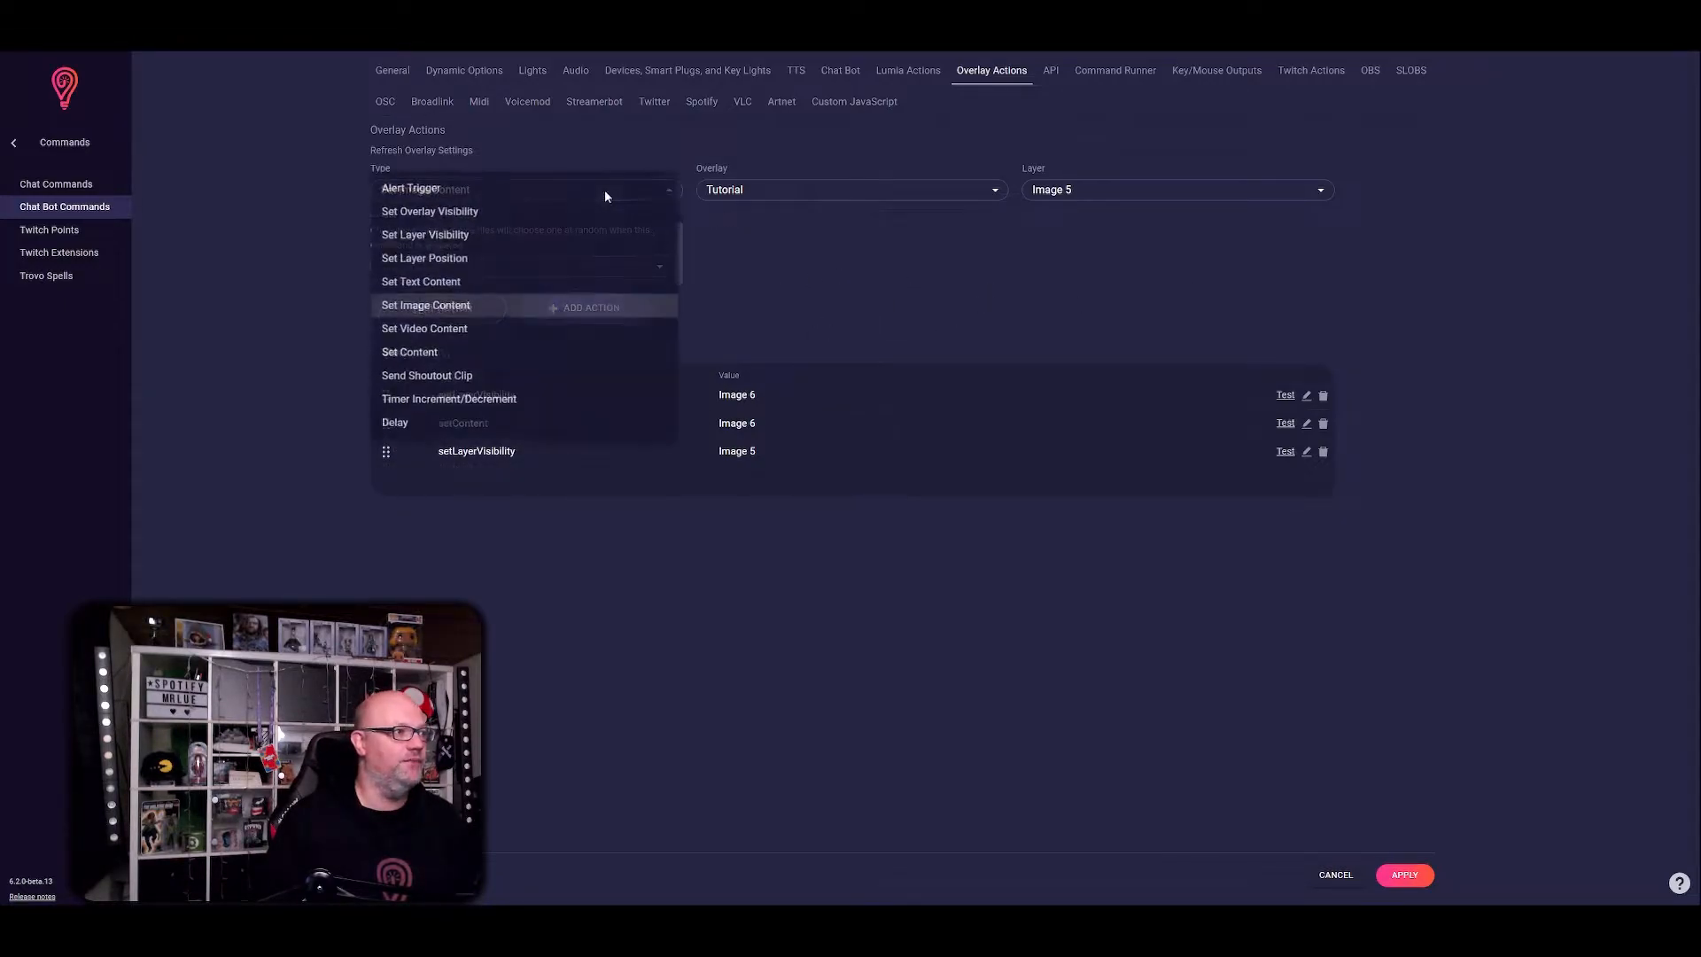
{"action": "left_click", "coordinate": [499, 354]}
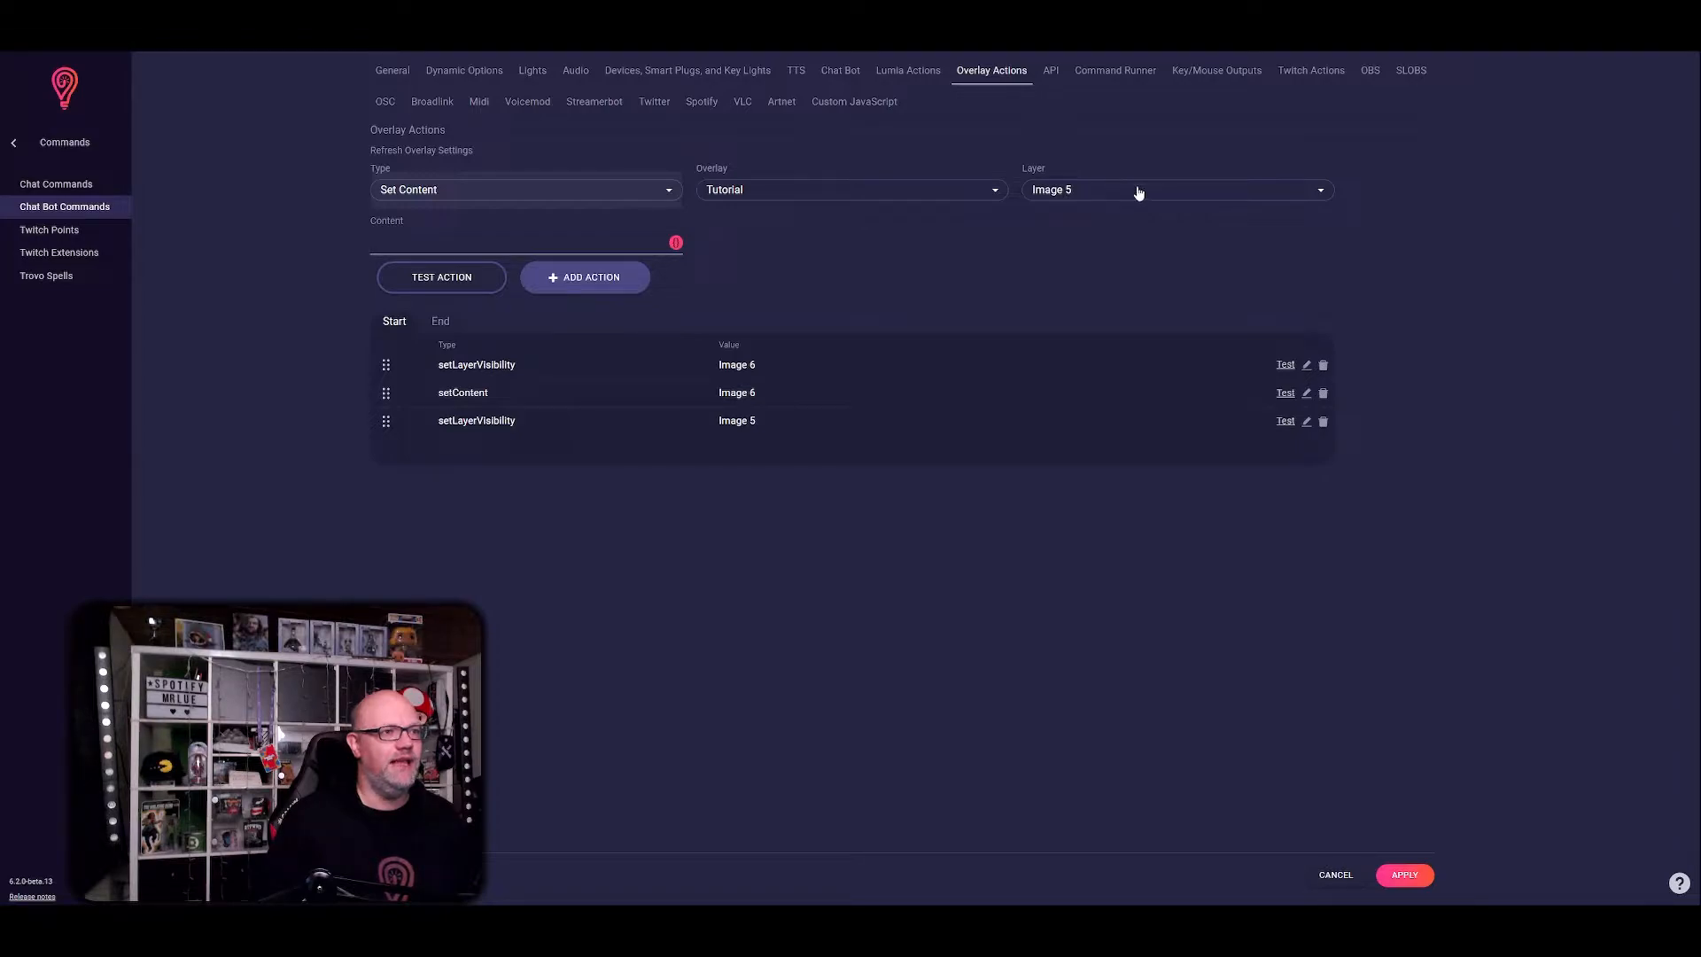
{"action": "left_click", "coordinate": [676, 243]}
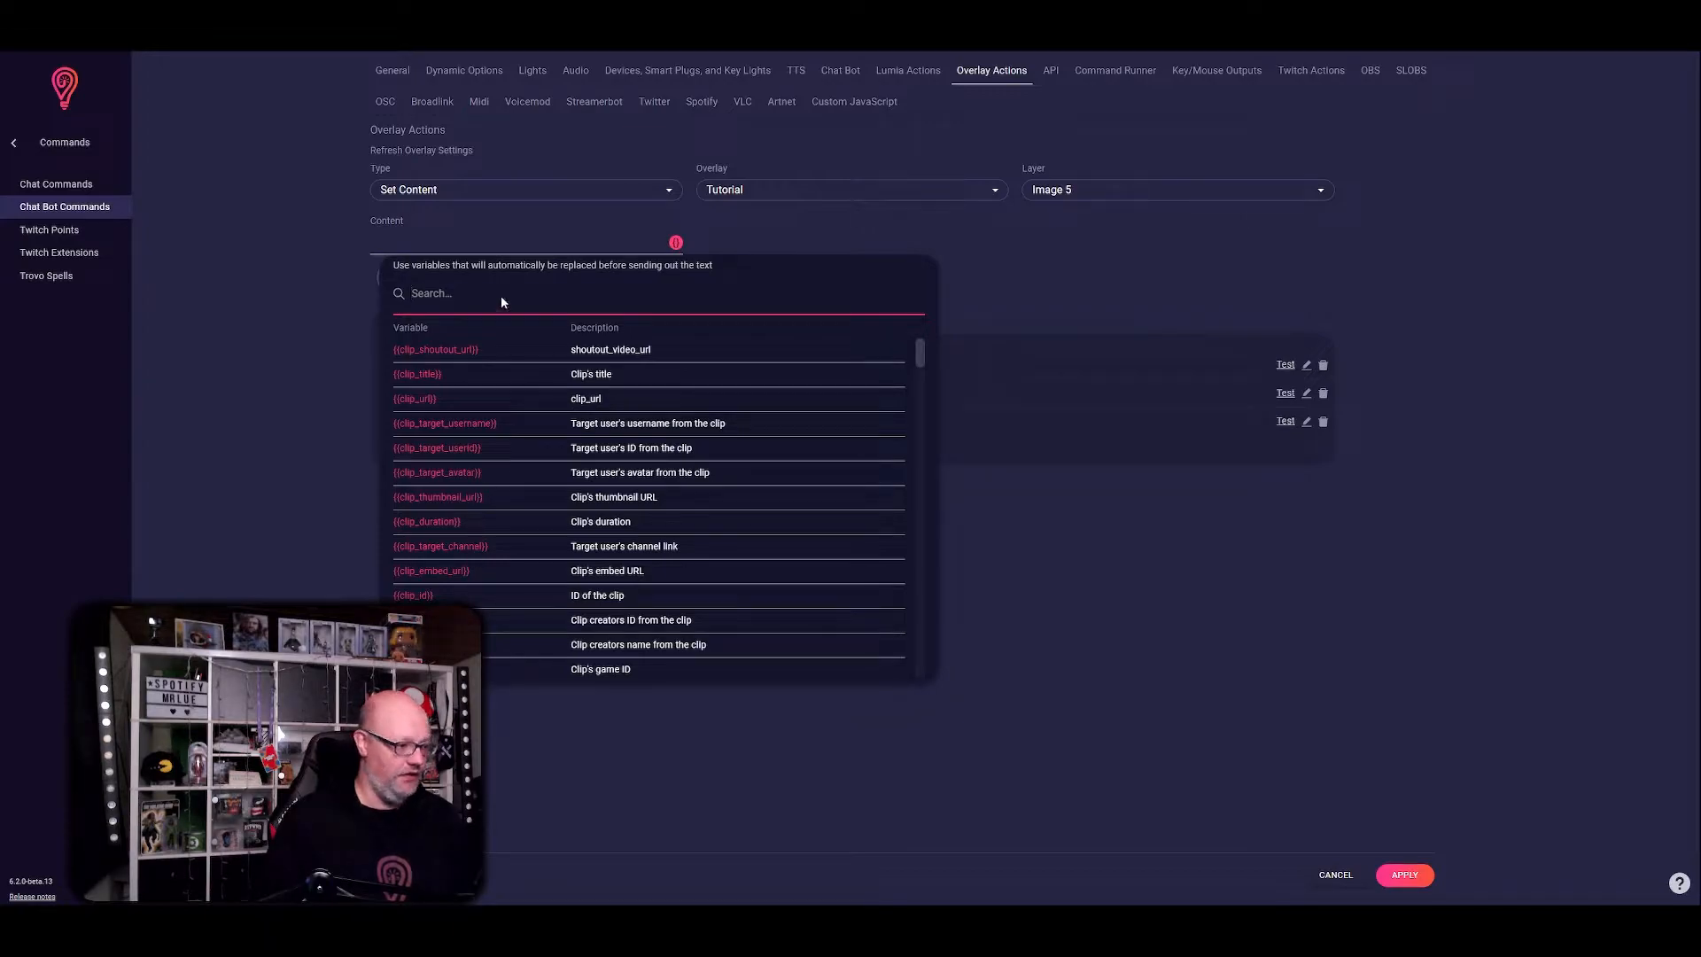
{"action": "type", "text": "avatar"}
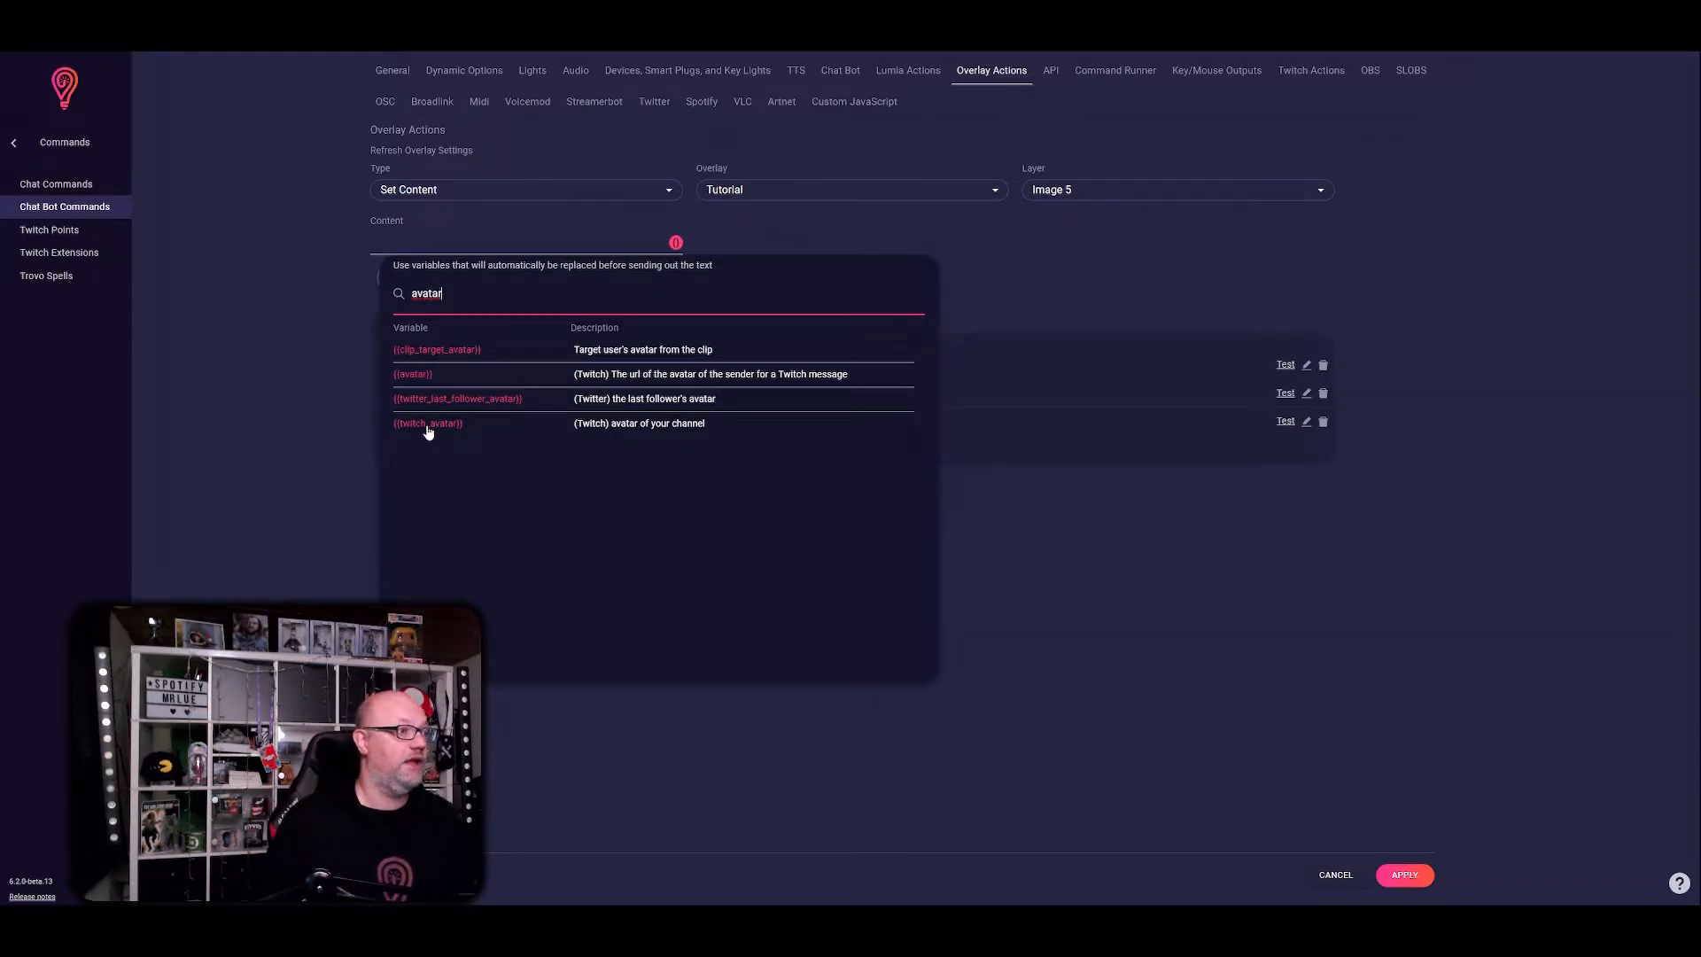
{"action": "left_click", "coordinate": [436, 351]}
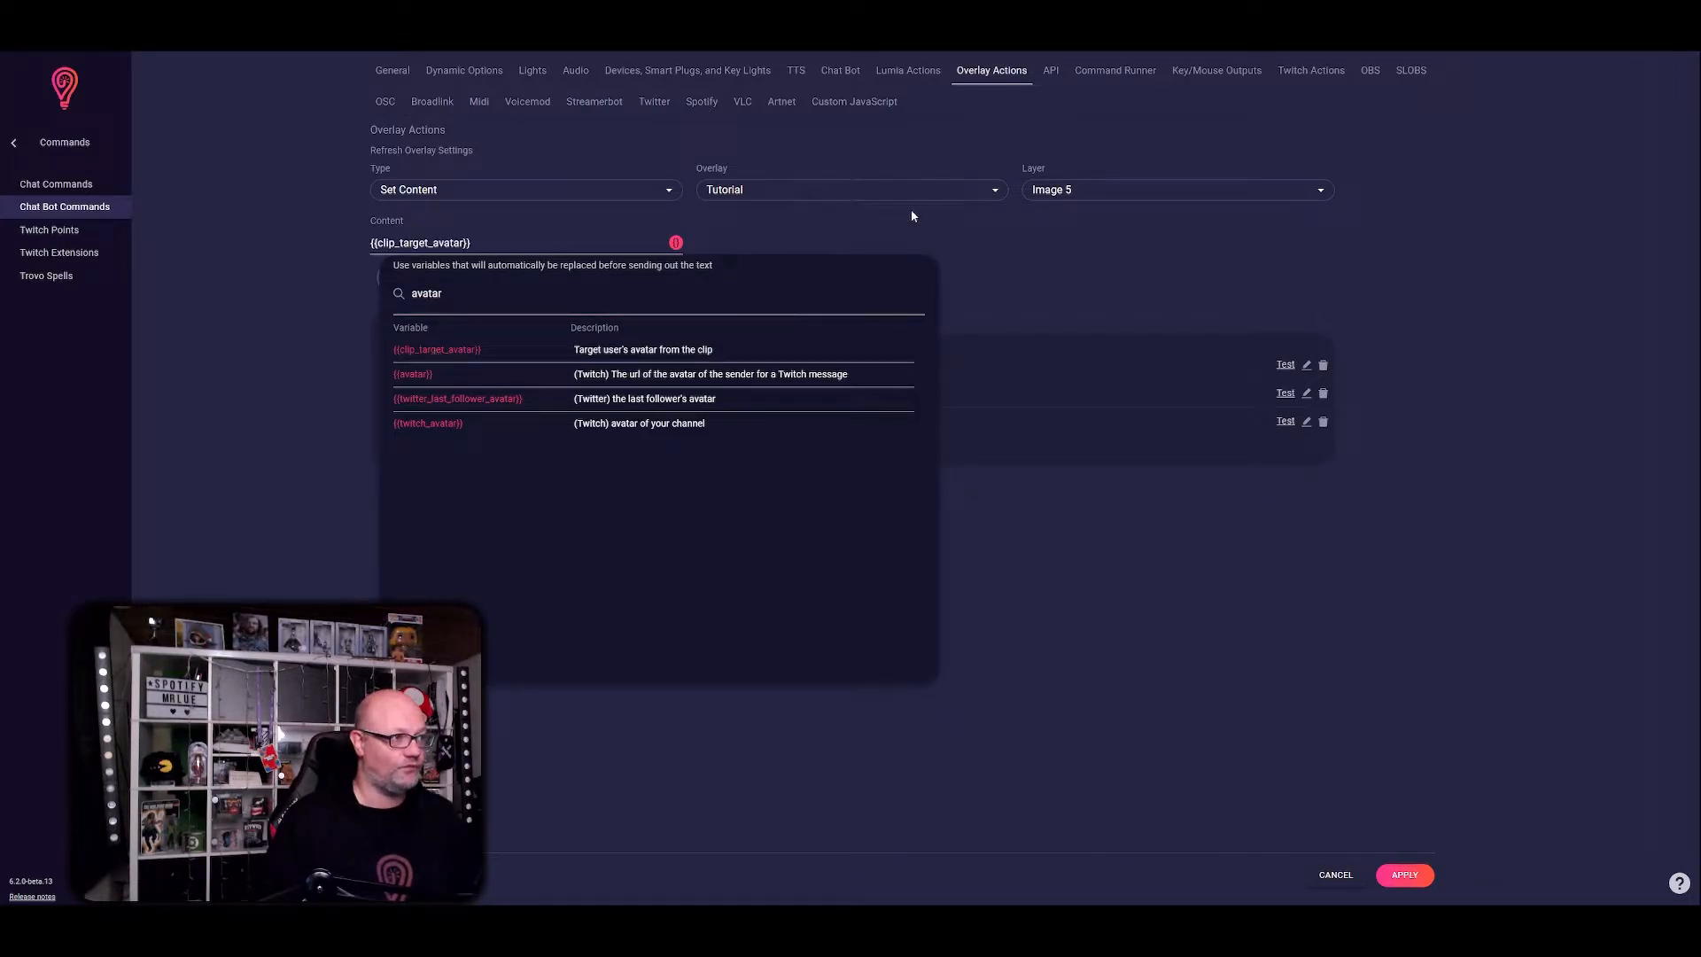
{"action": "left_click", "coordinate": [1003, 227]}
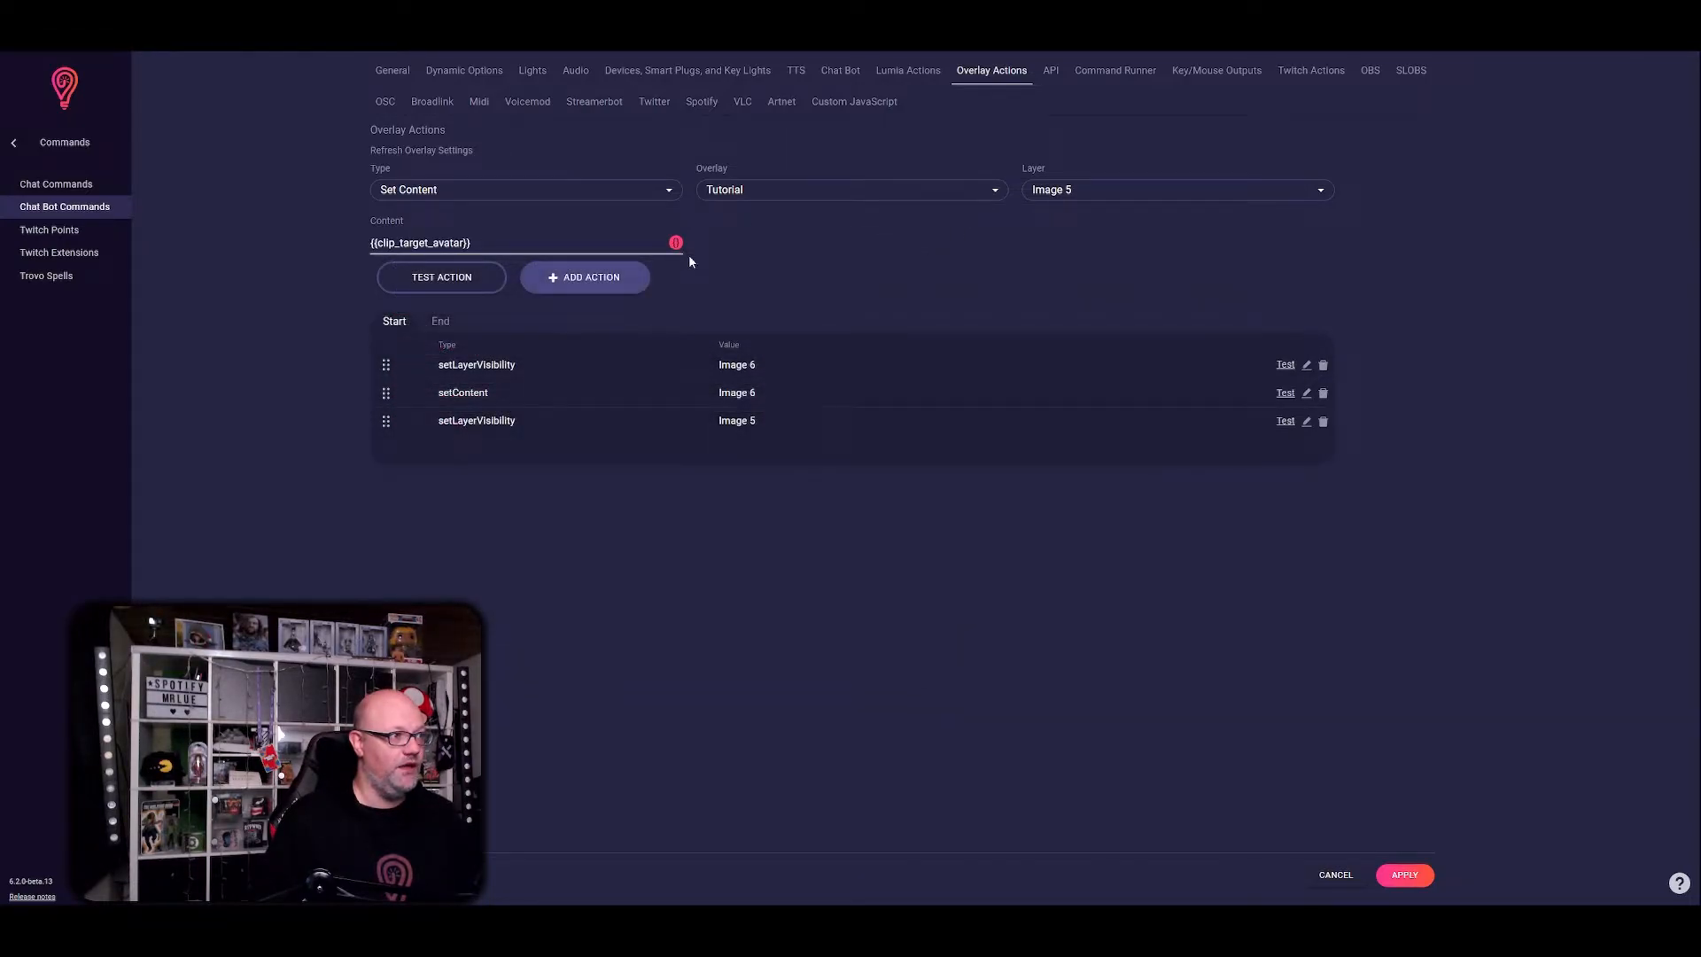
{"action": "left_click", "coordinate": [611, 280]}
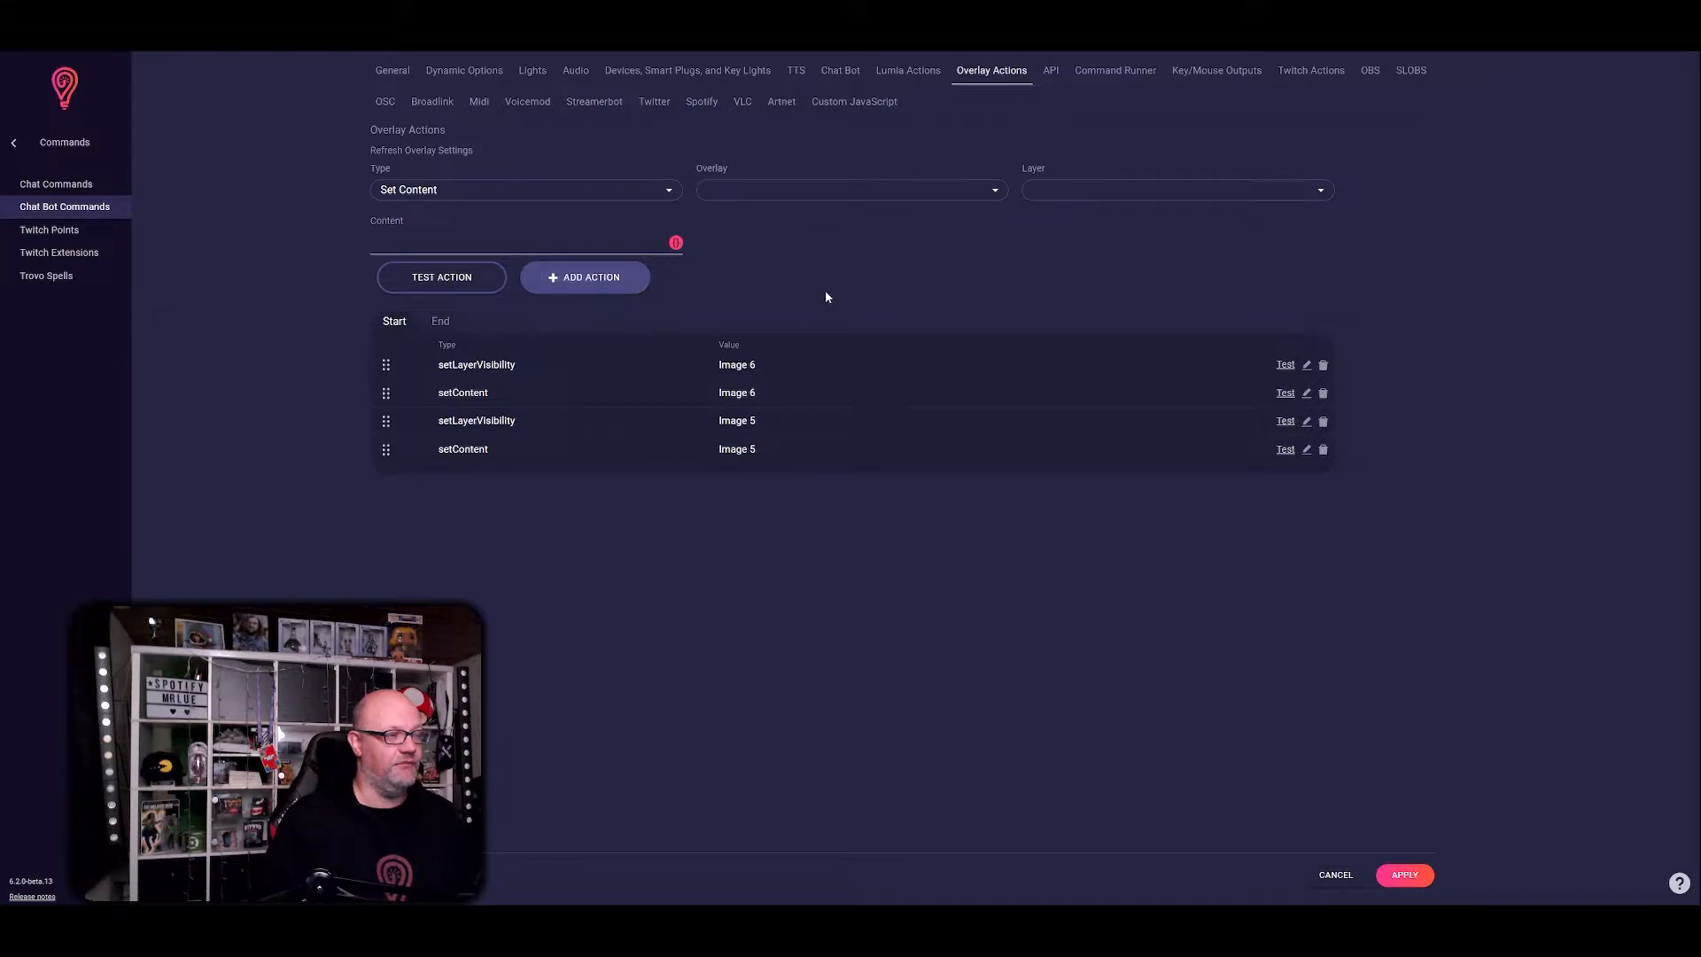
- Add a Set Layer Visibility end action for Image 5 in the Tutorial overlay with Set to Off unchecked, apply the command and refresh
{"action": "left_click", "coordinate": [443, 323]}
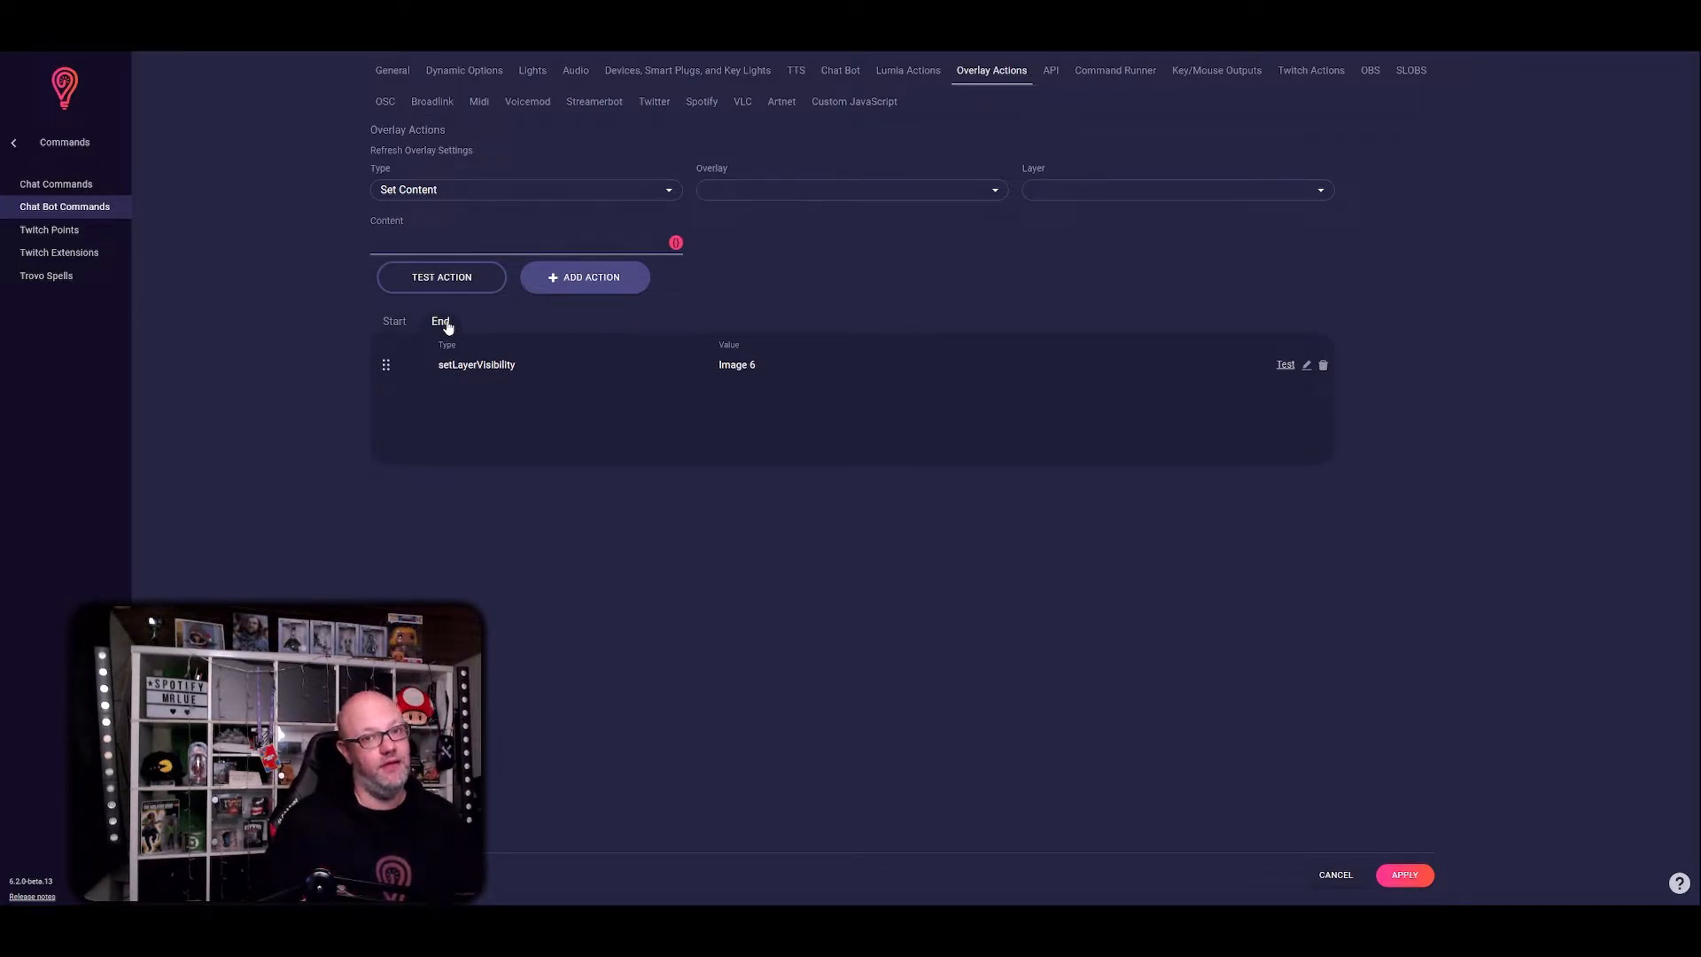
{"action": "left_click", "coordinate": [598, 202]}
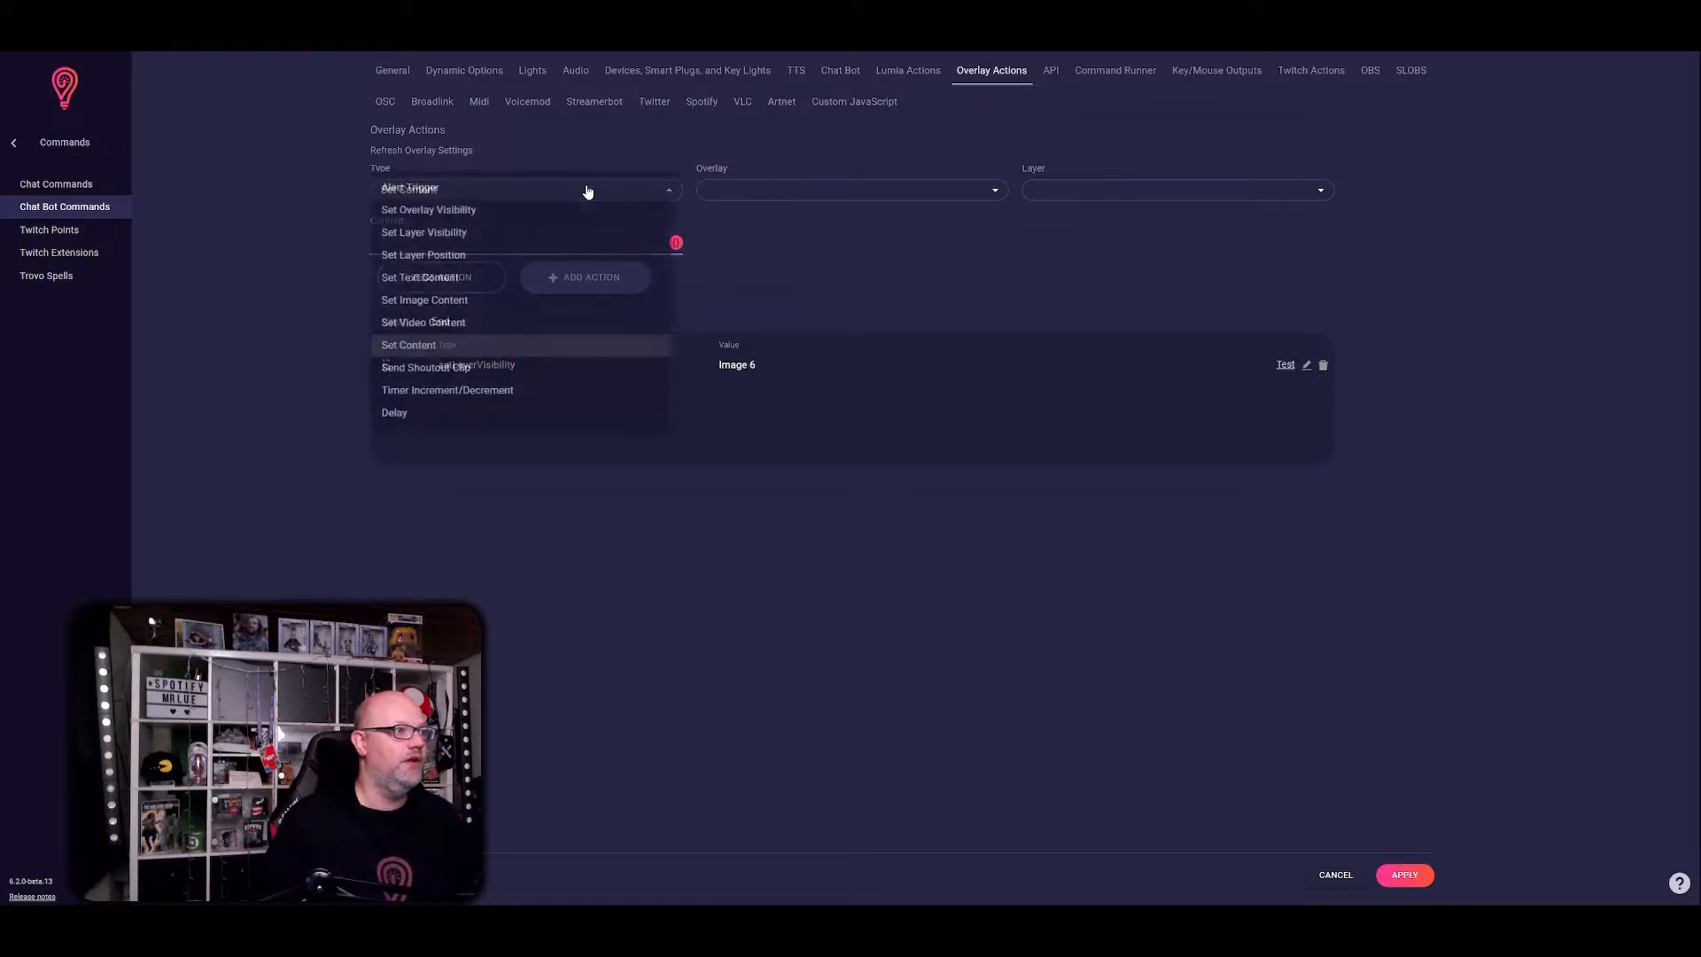
{"action": "left_click", "coordinate": [463, 237]}
{"action": "left_click", "coordinate": [811, 195]}
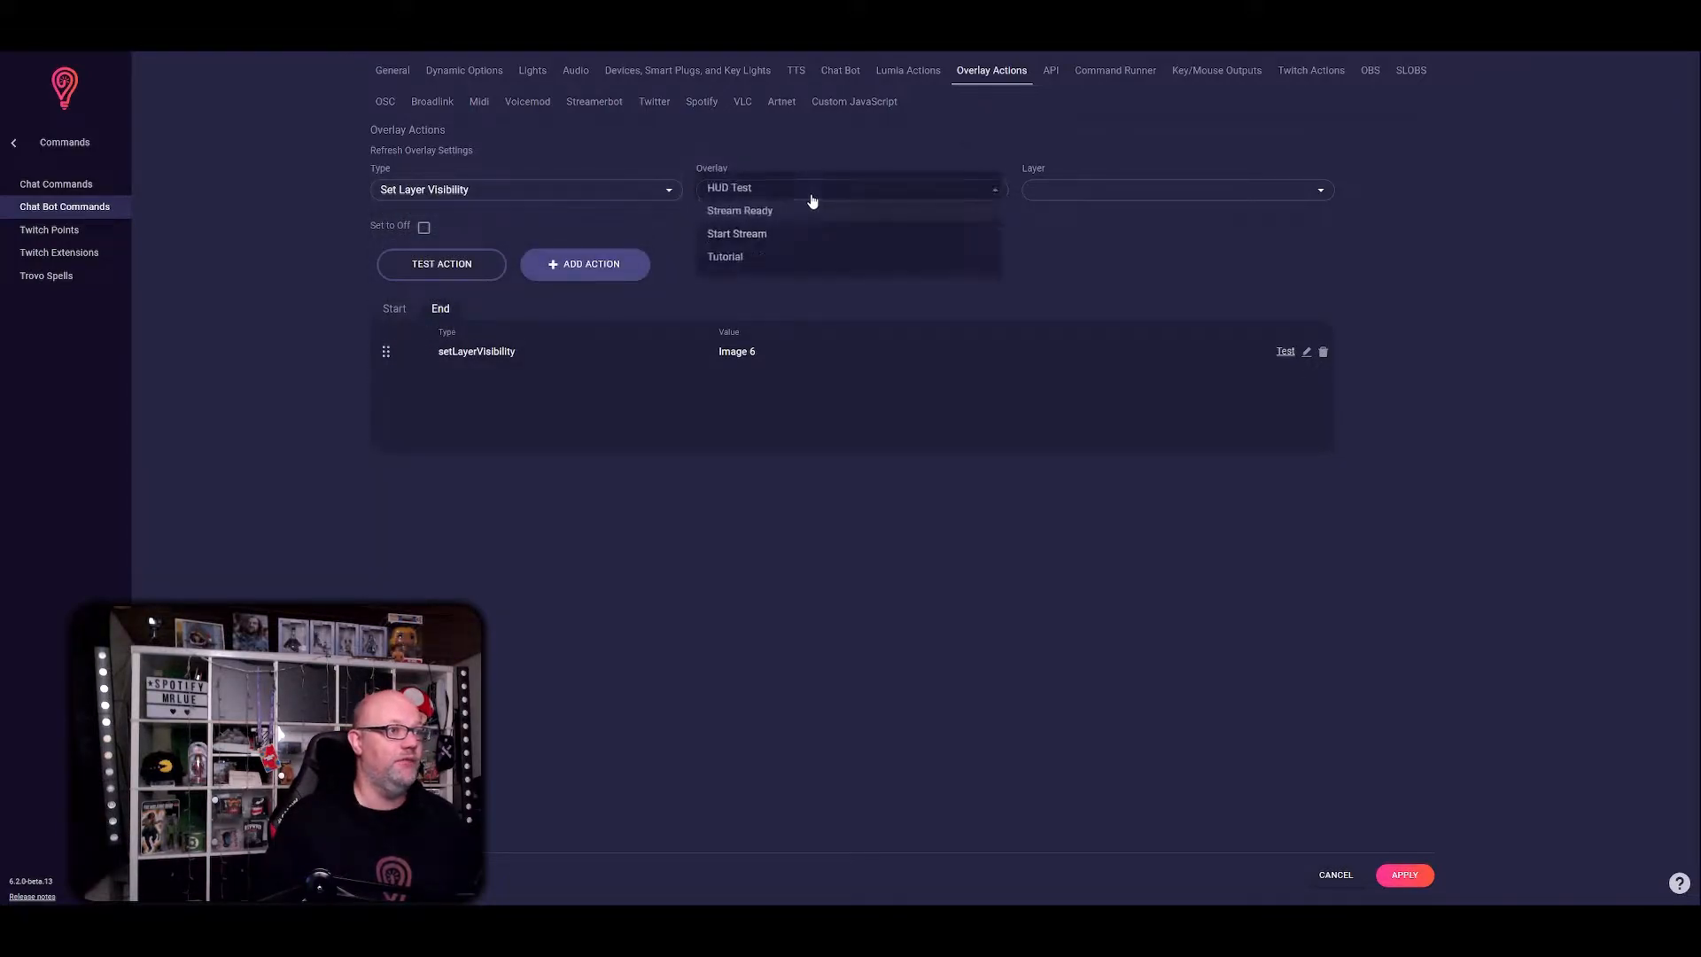
{"action": "left_click", "coordinate": [767, 259]}
{"action": "left_click", "coordinate": [1083, 191]}
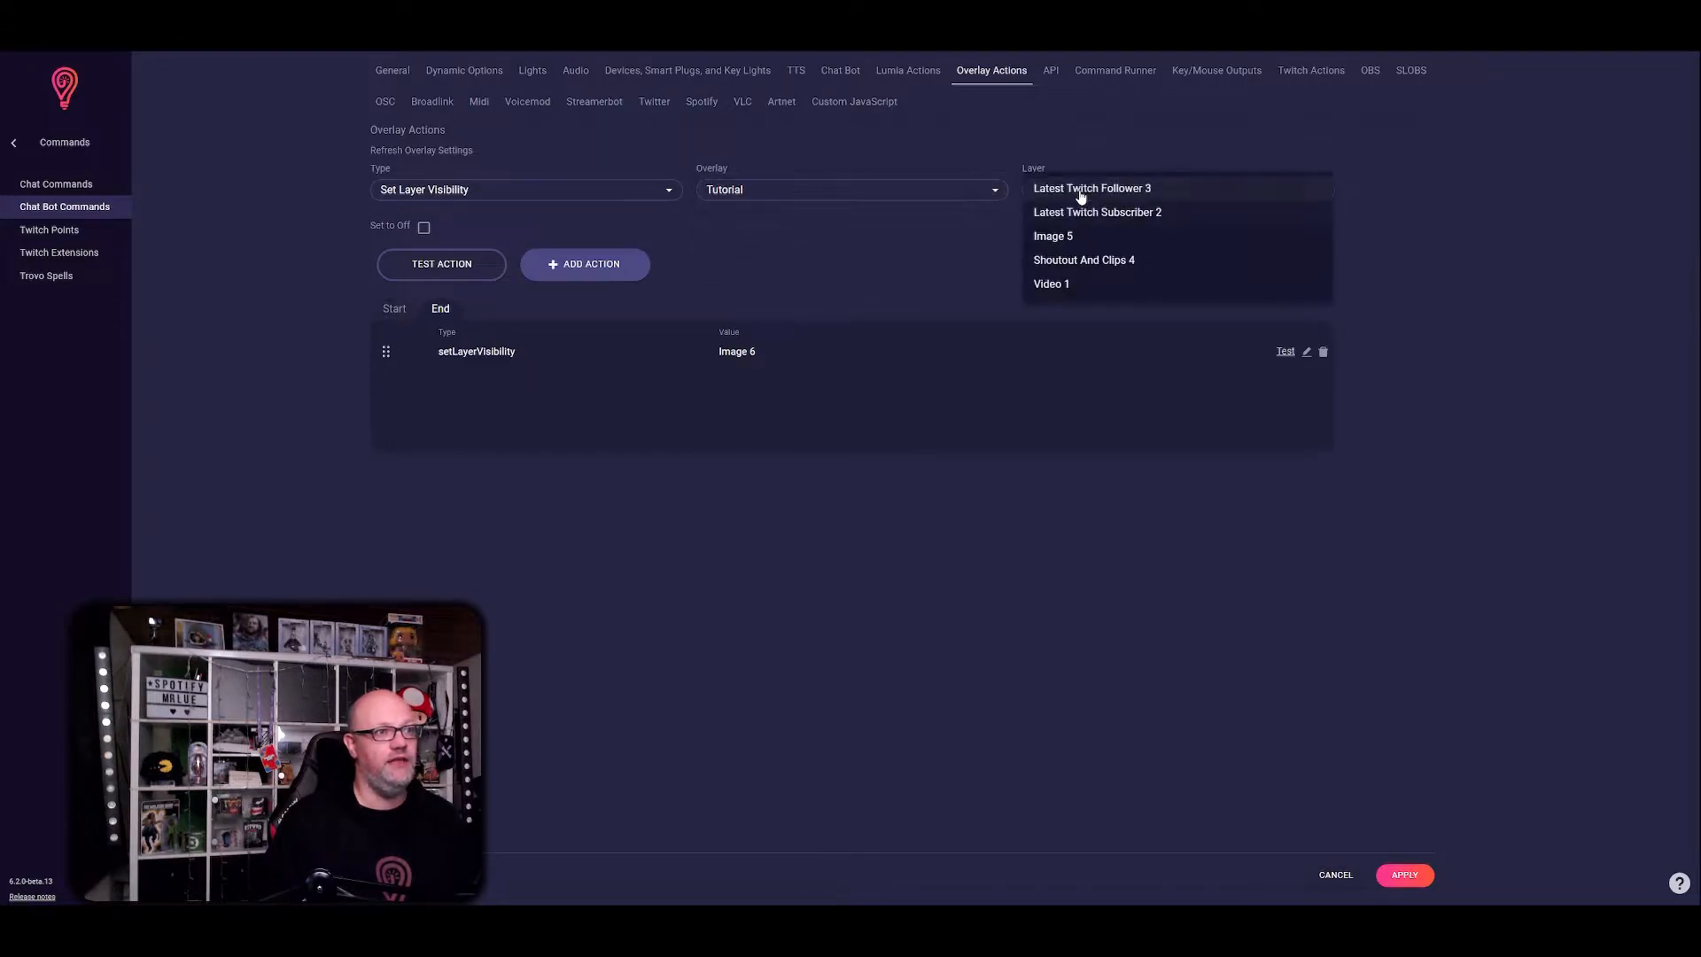
{"action": "left_click", "coordinate": [1114, 239]}
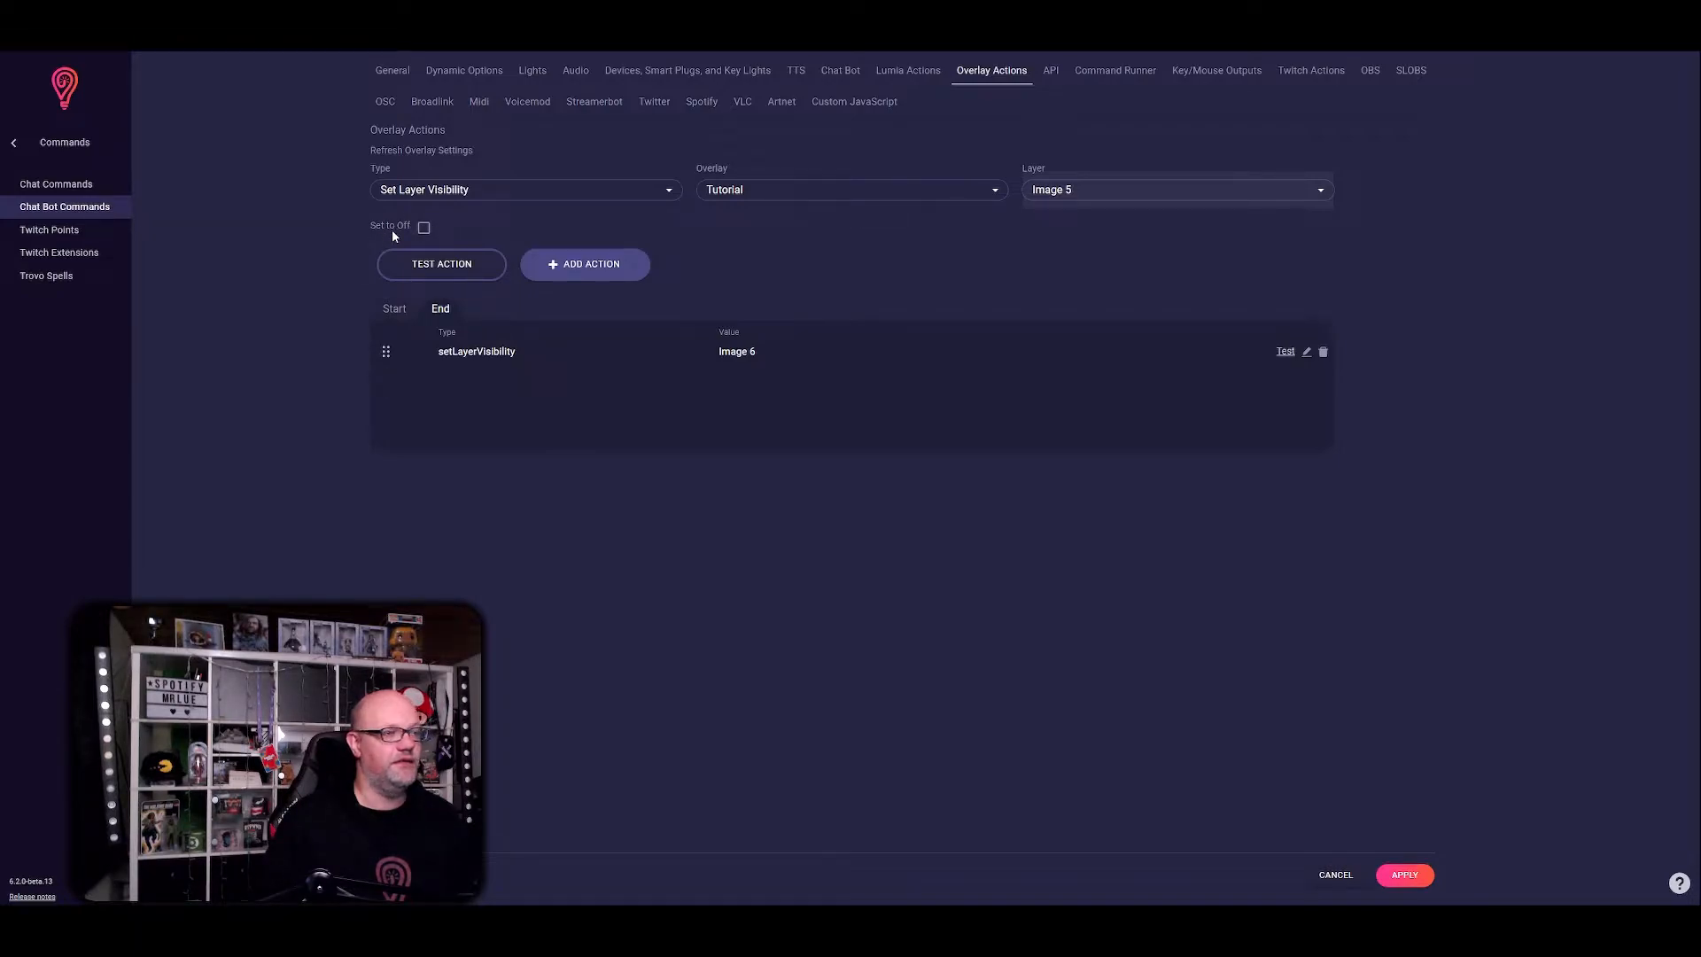
{"action": "left_click", "coordinate": [589, 273]}
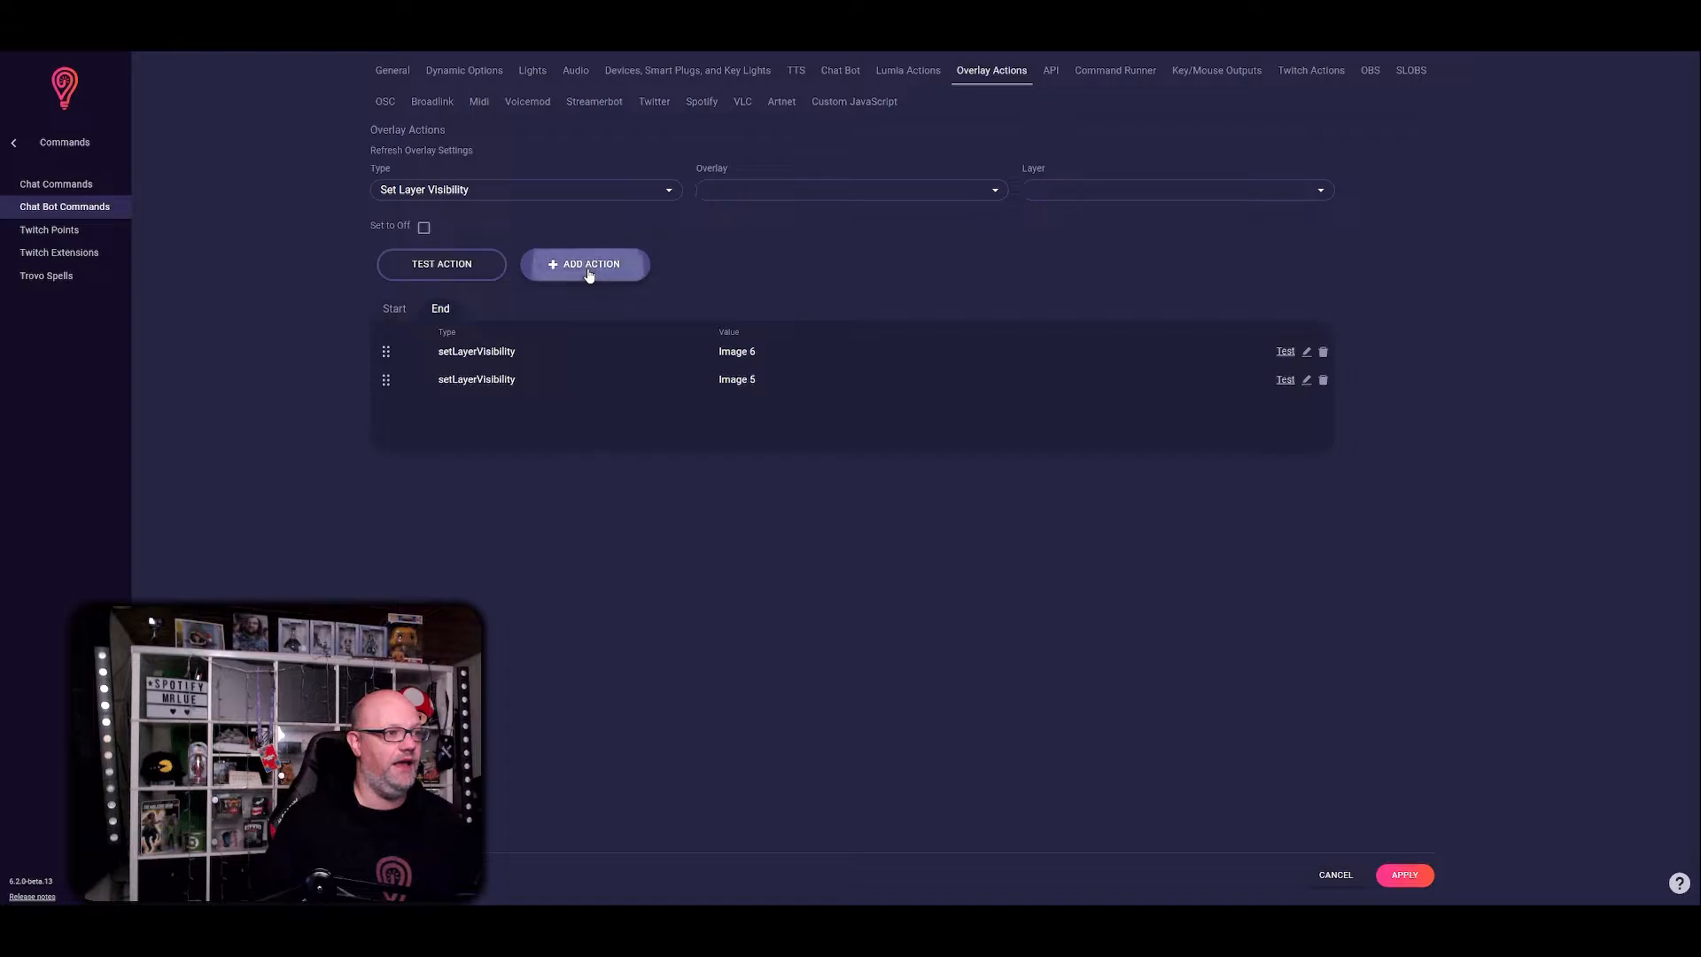
{"action": "left_click", "coordinate": [1403, 875]}
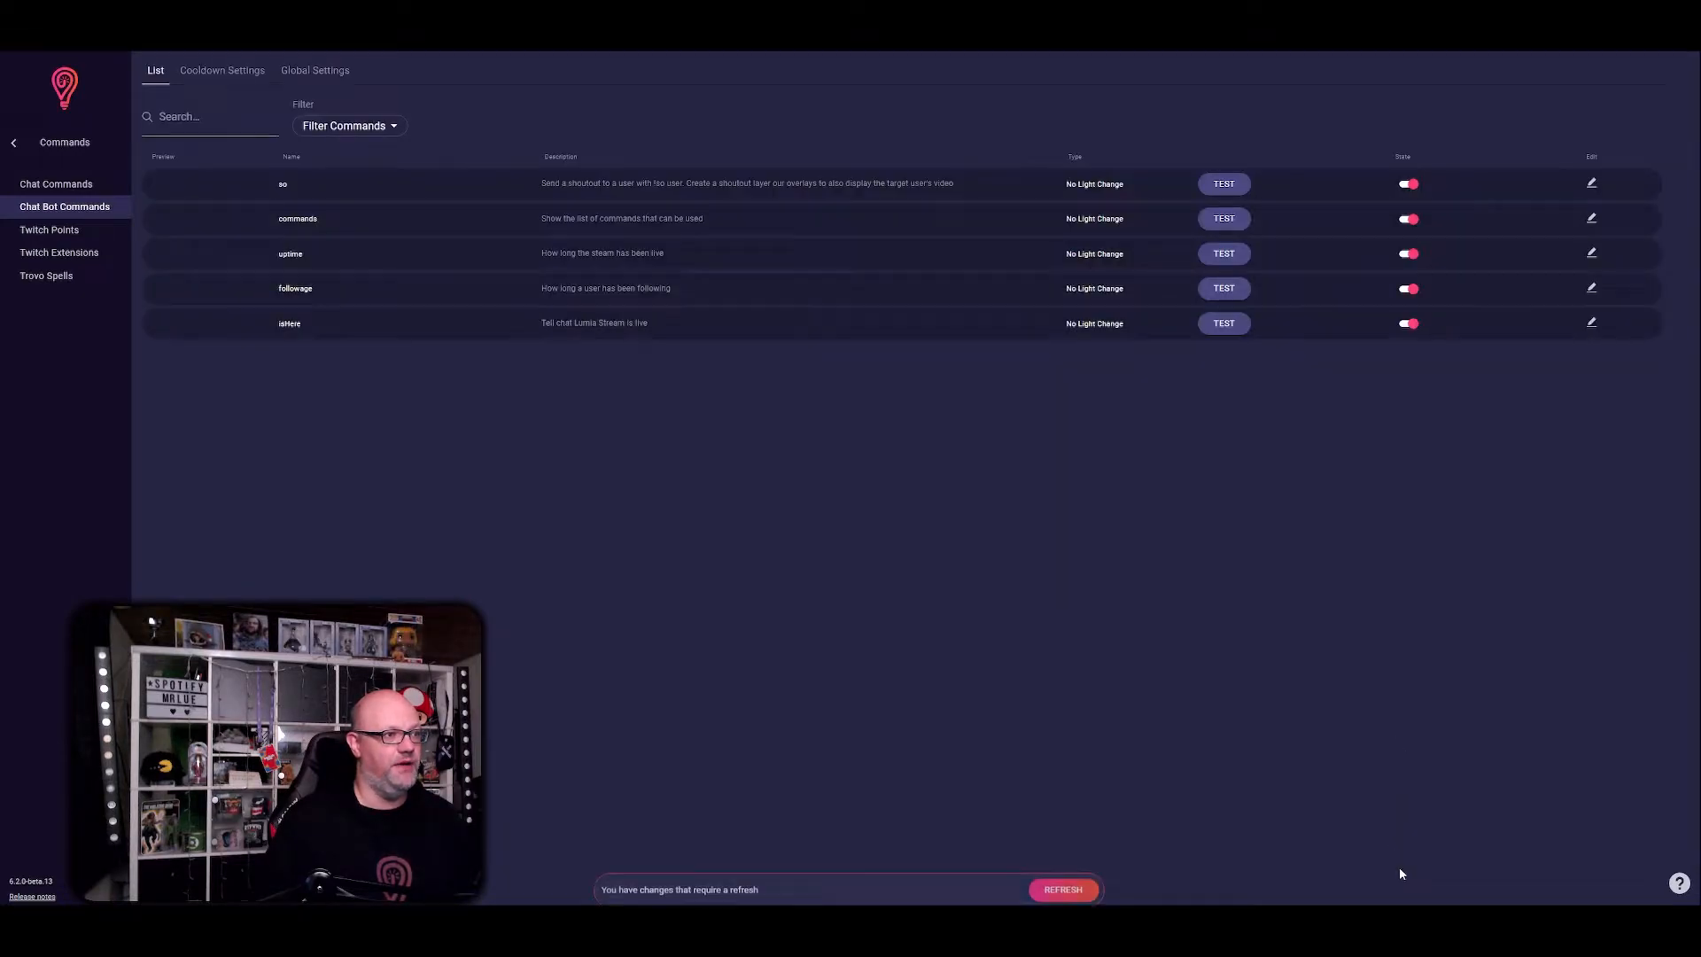
{"action": "left_click", "coordinate": [1066, 883]}
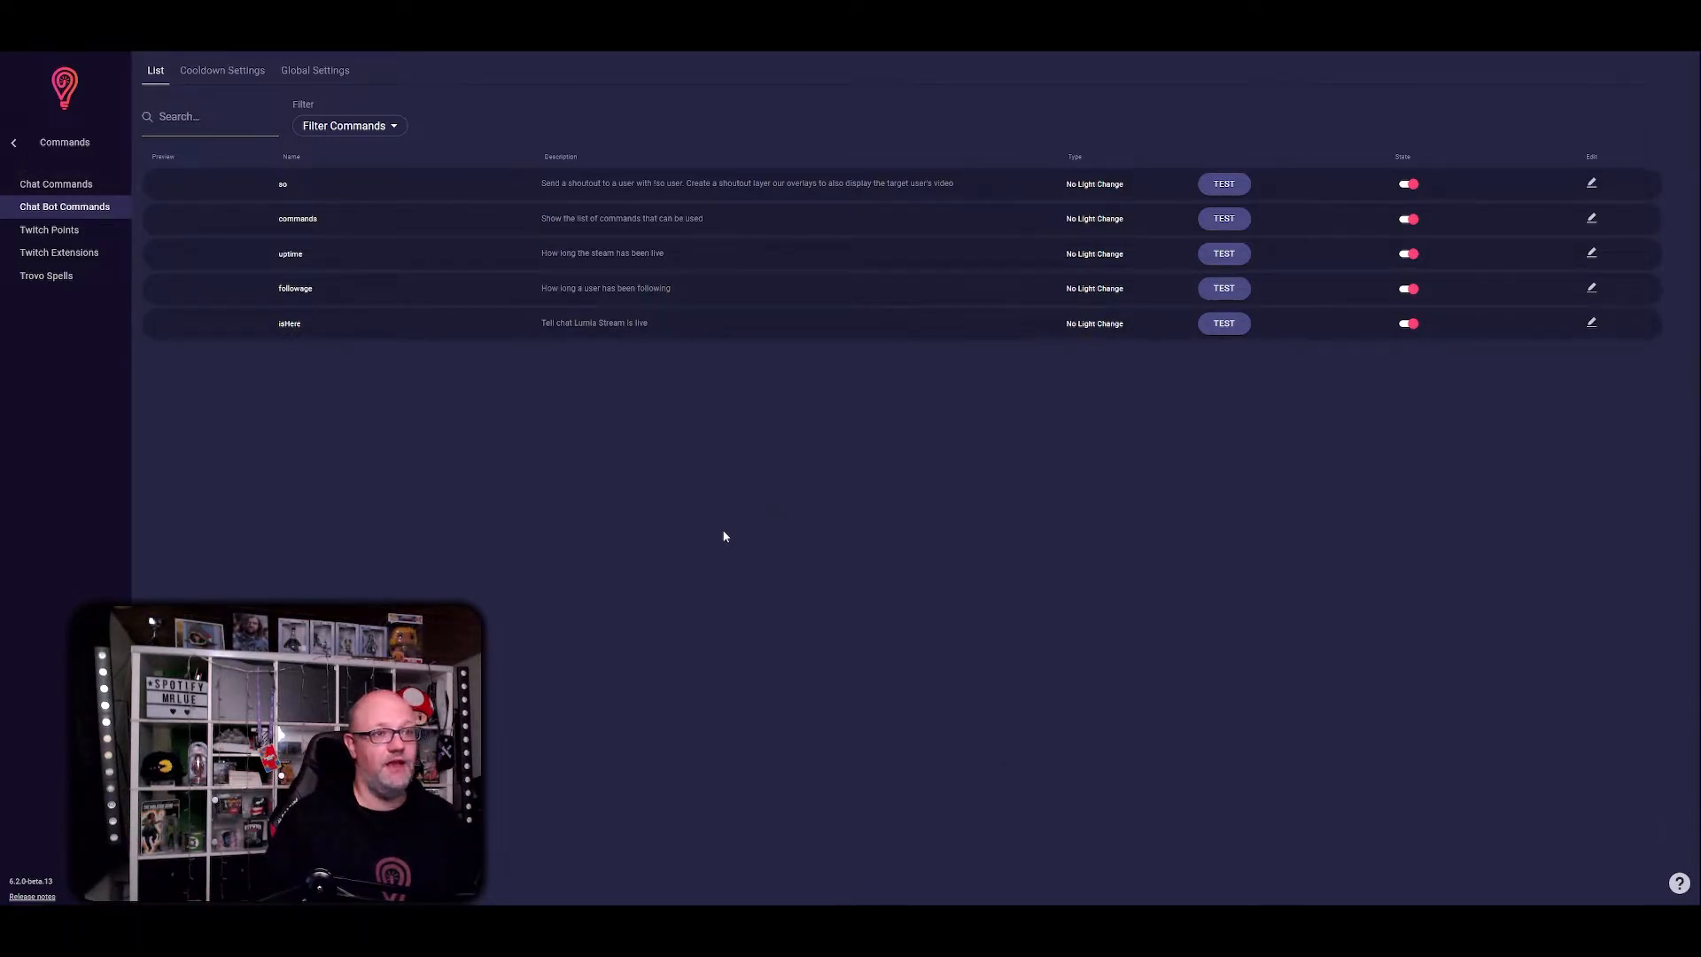
- Switch to the overlay editor, send the !so command with the channel name in the Twitch Chat window, and move the chat off the canvas
{"action": "left_click", "coordinate": [807, 868]}
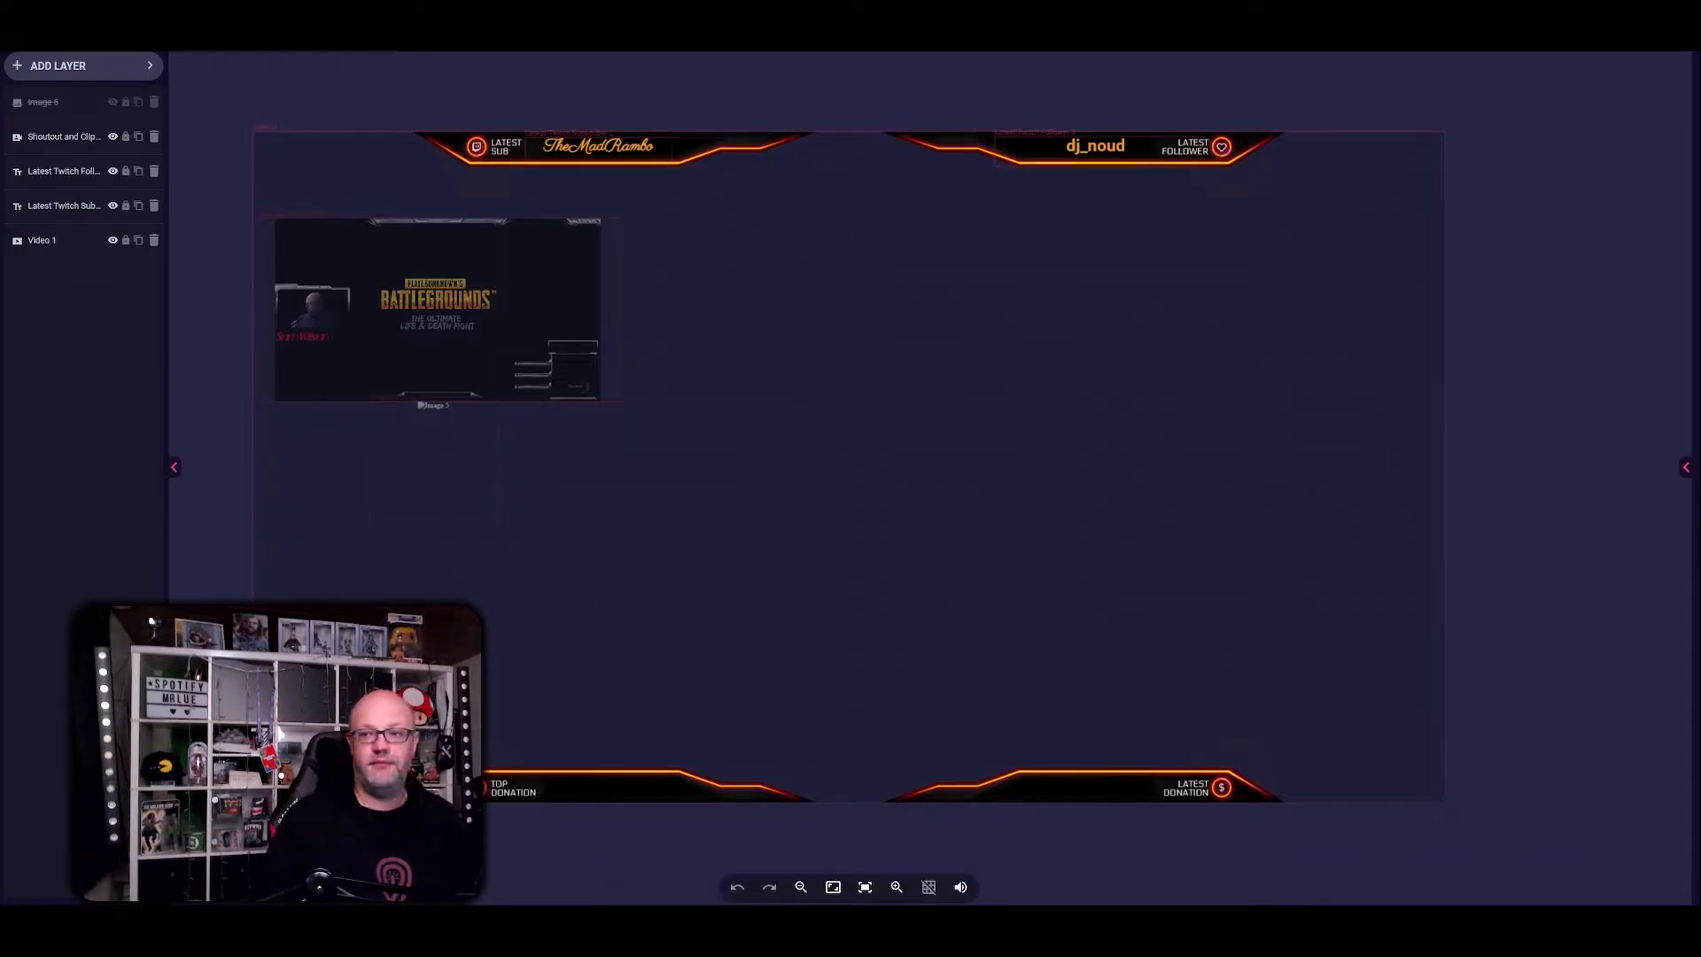
{"action": "left_click_drag", "start_coordinate": [1192, 899], "coordinate": [1302, 185]}
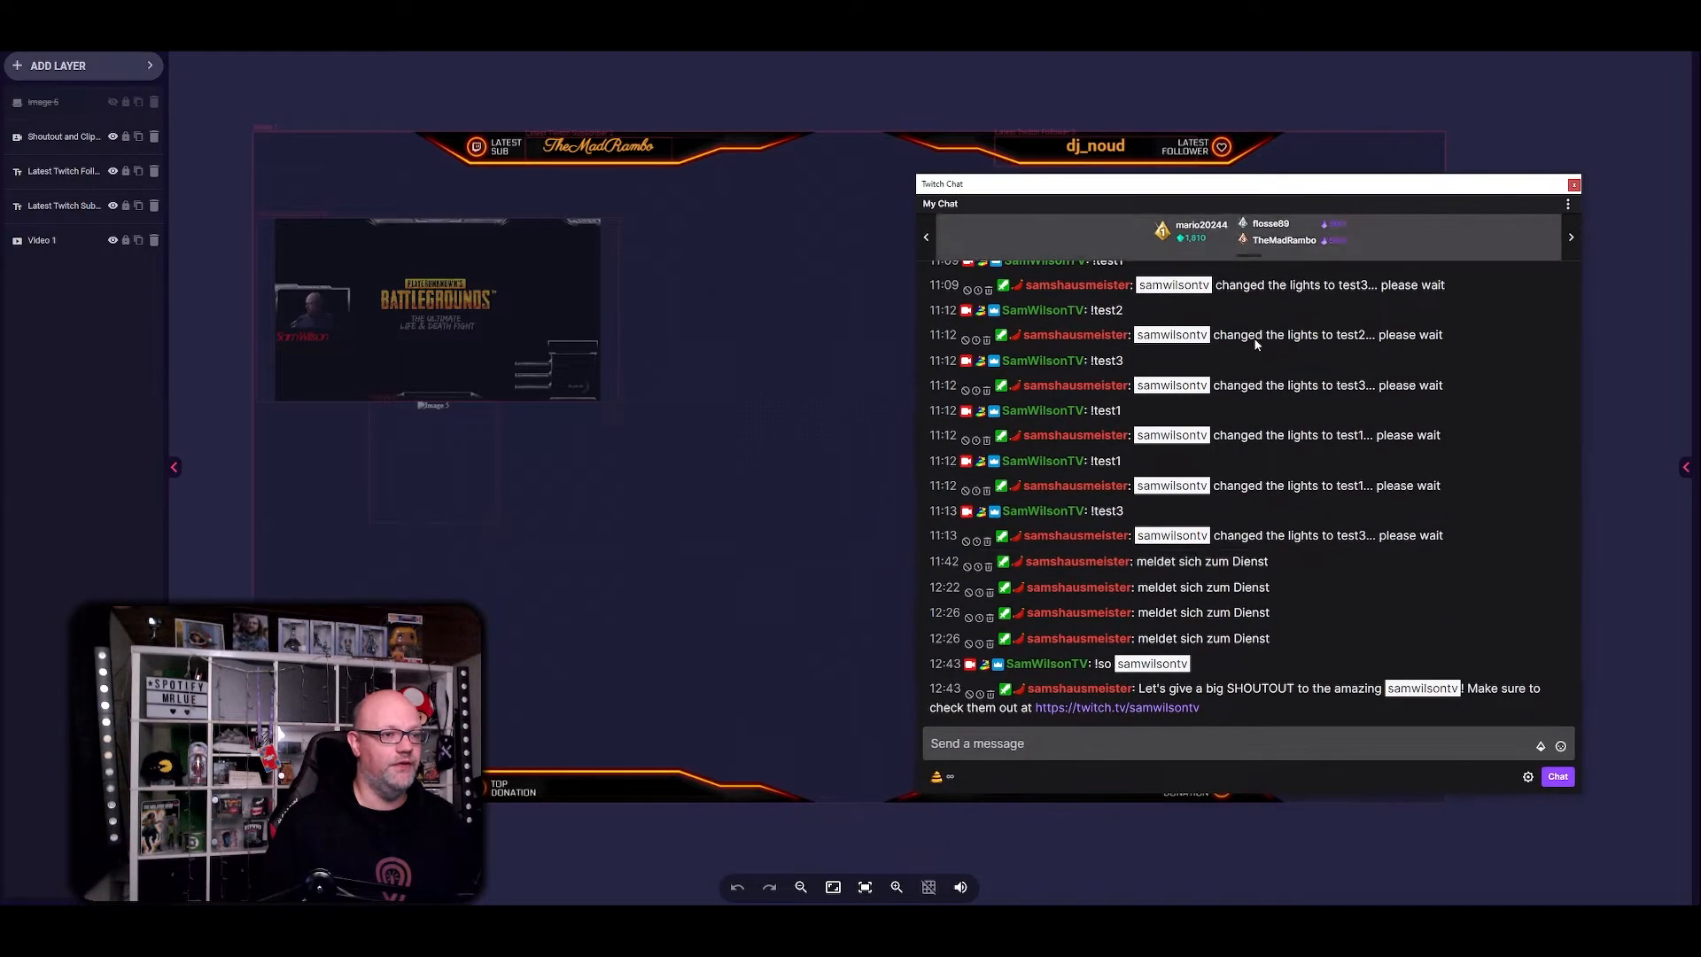
{"action": "left_click", "coordinate": [1097, 743]}
{"action": "type", "text": "!"}
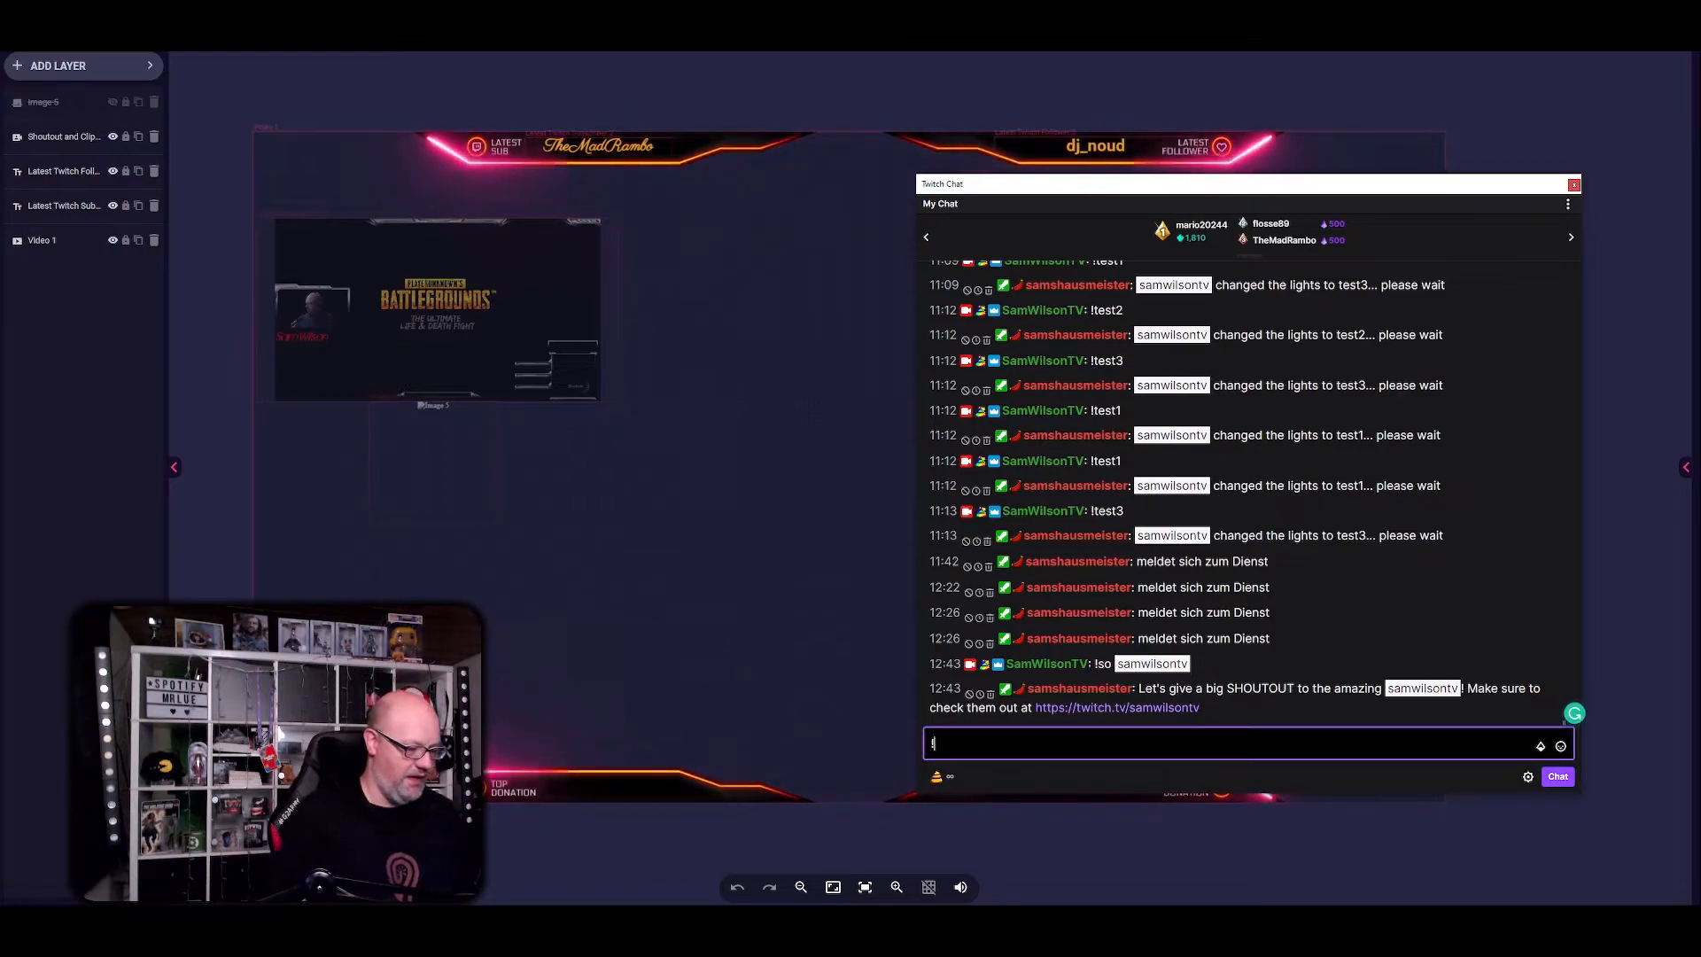
{"action": "type", "text": "so samwilsontv"}
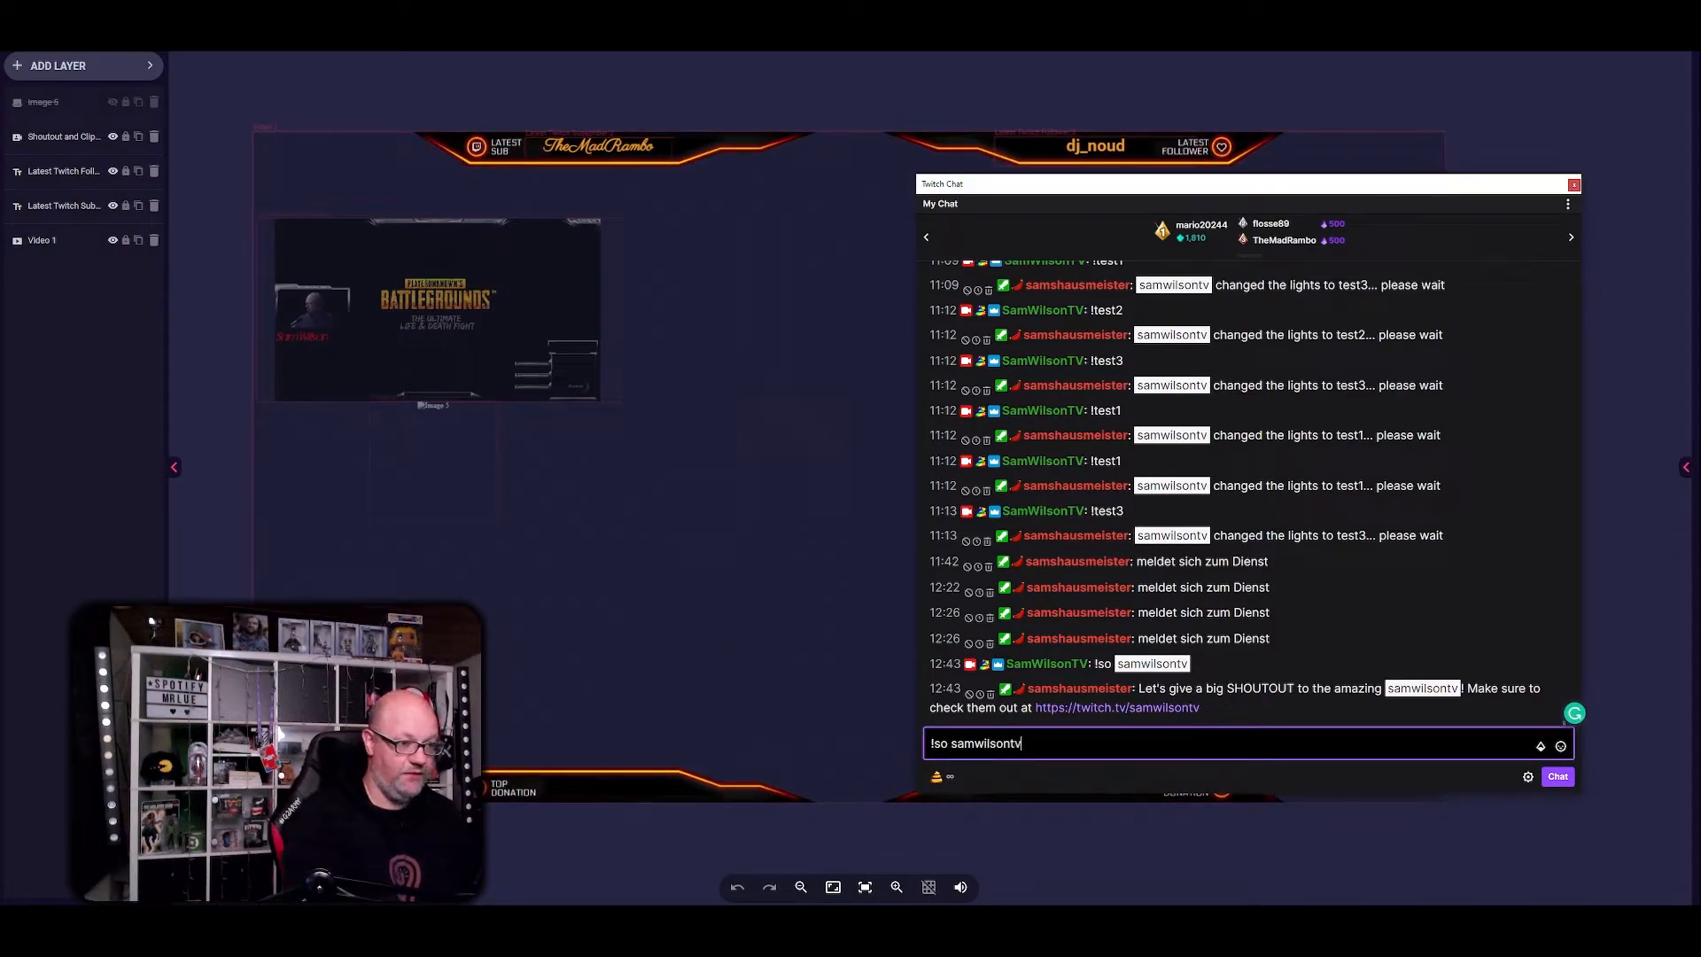
{"action": "key", "text": "Return"}
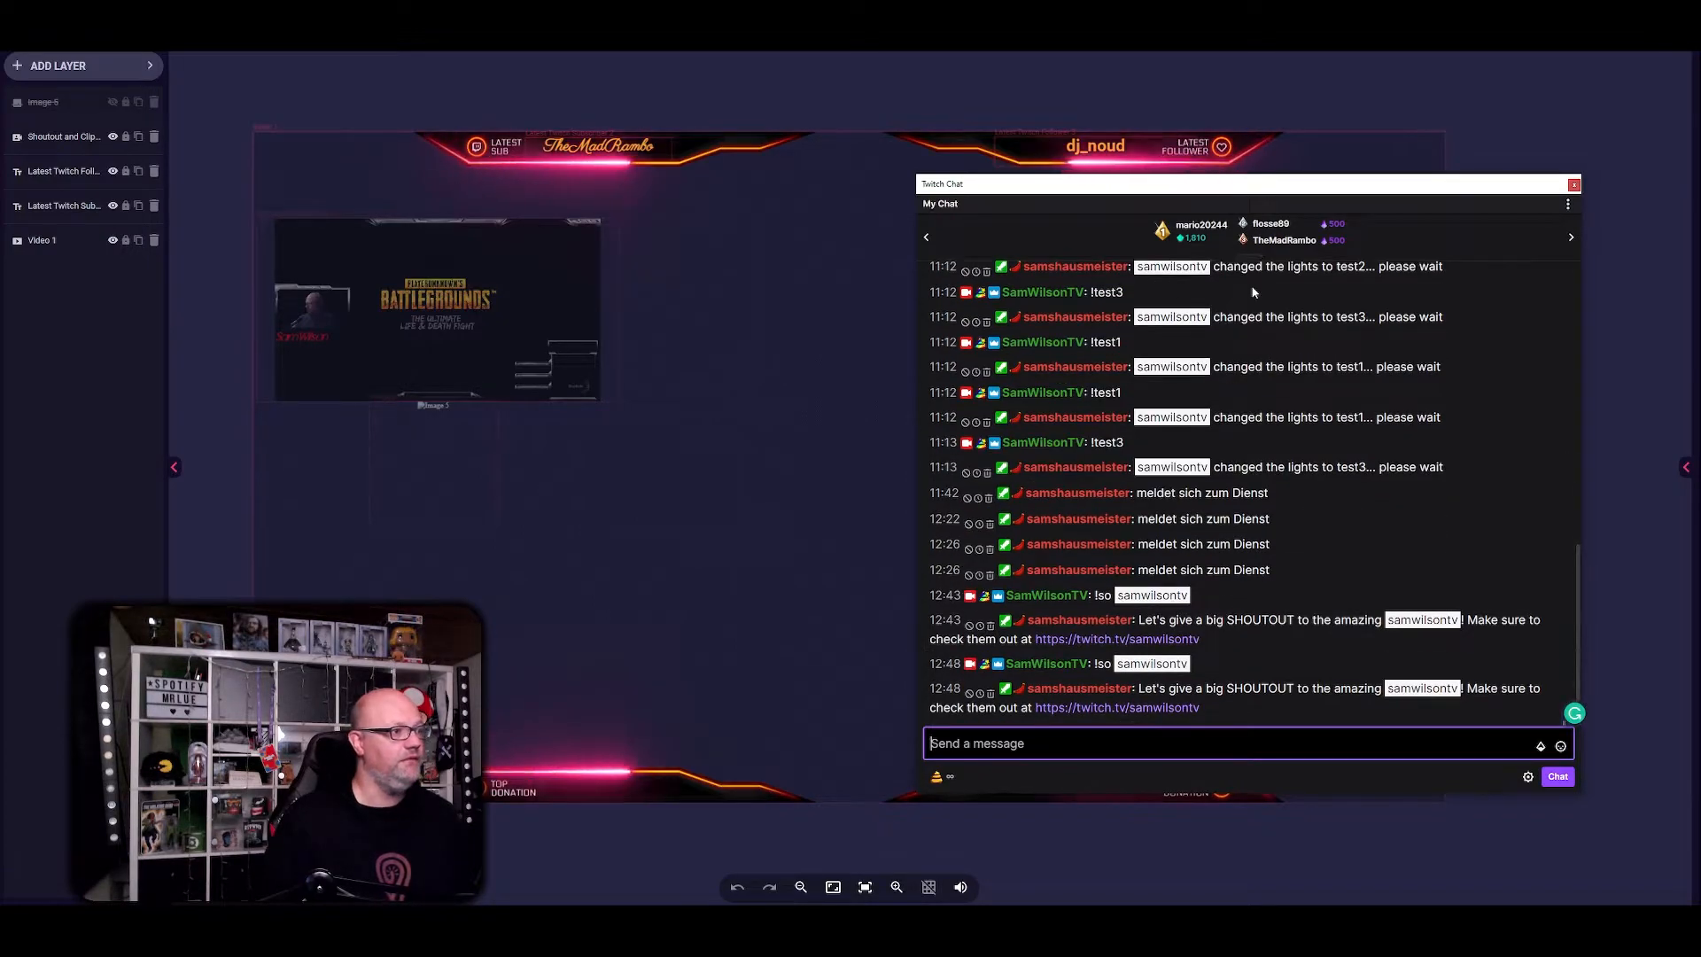
{"action": "left_click_drag", "start_coordinate": [1269, 184], "coordinate": [1700, 372]}
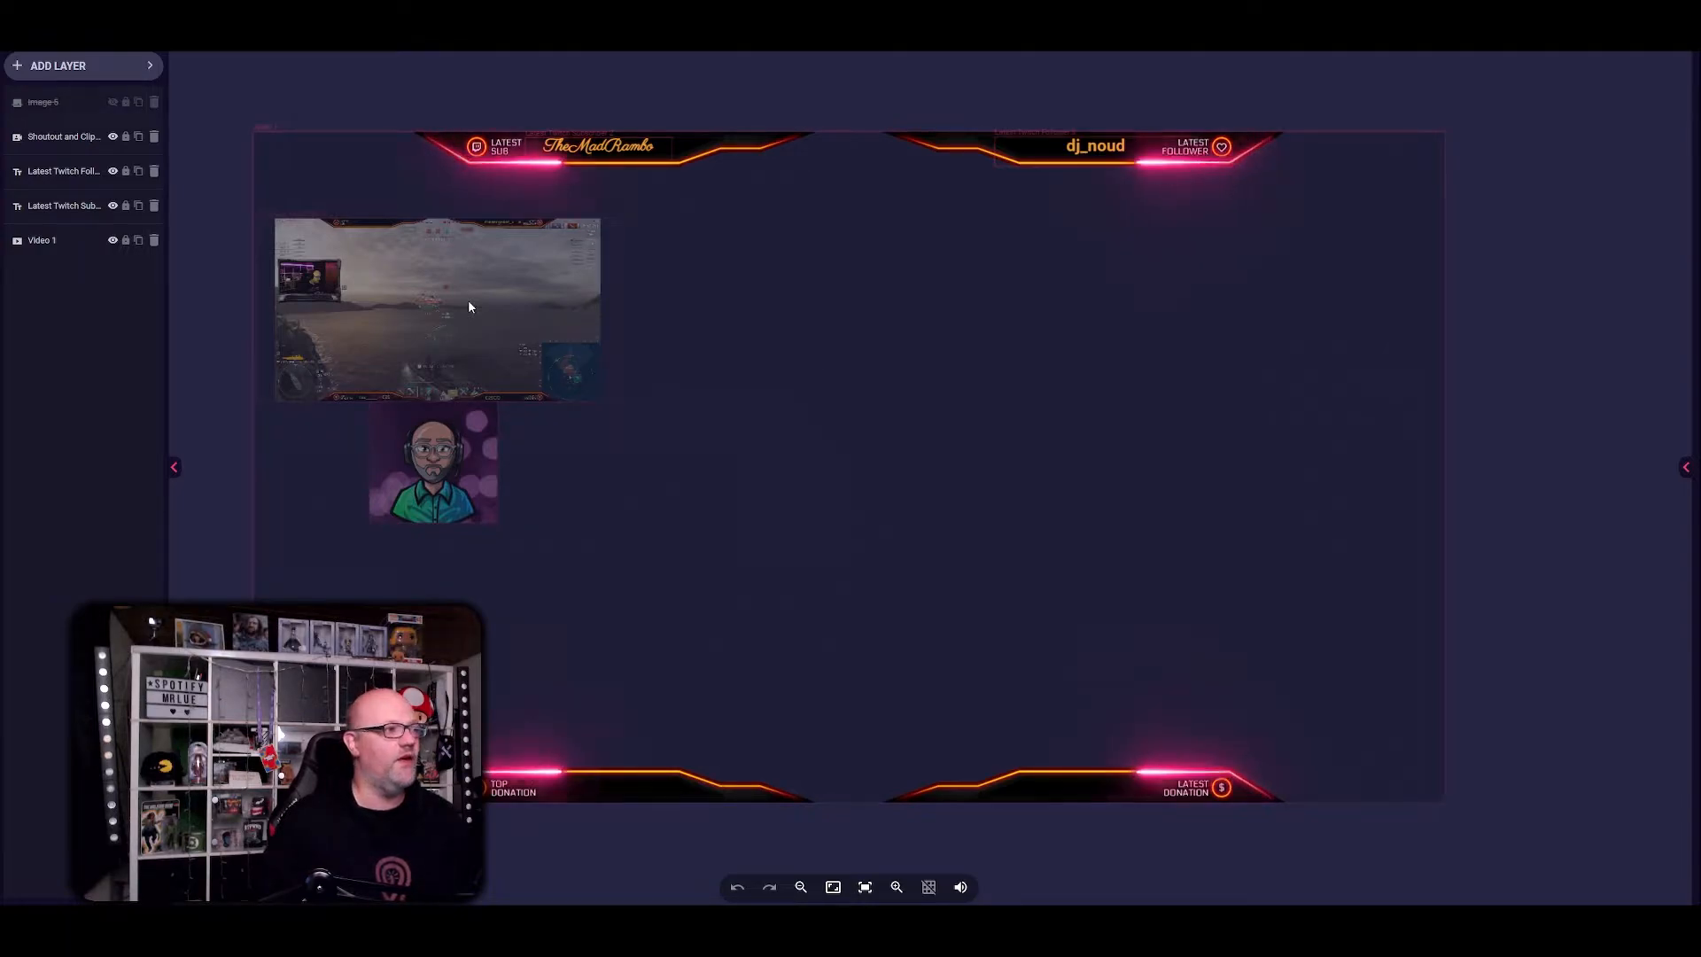
- Add an Alert layer to the overlay and place it in the upper-right area of the canvas, below the latest follower label
{"action": "left_click", "coordinate": [757, 317]}
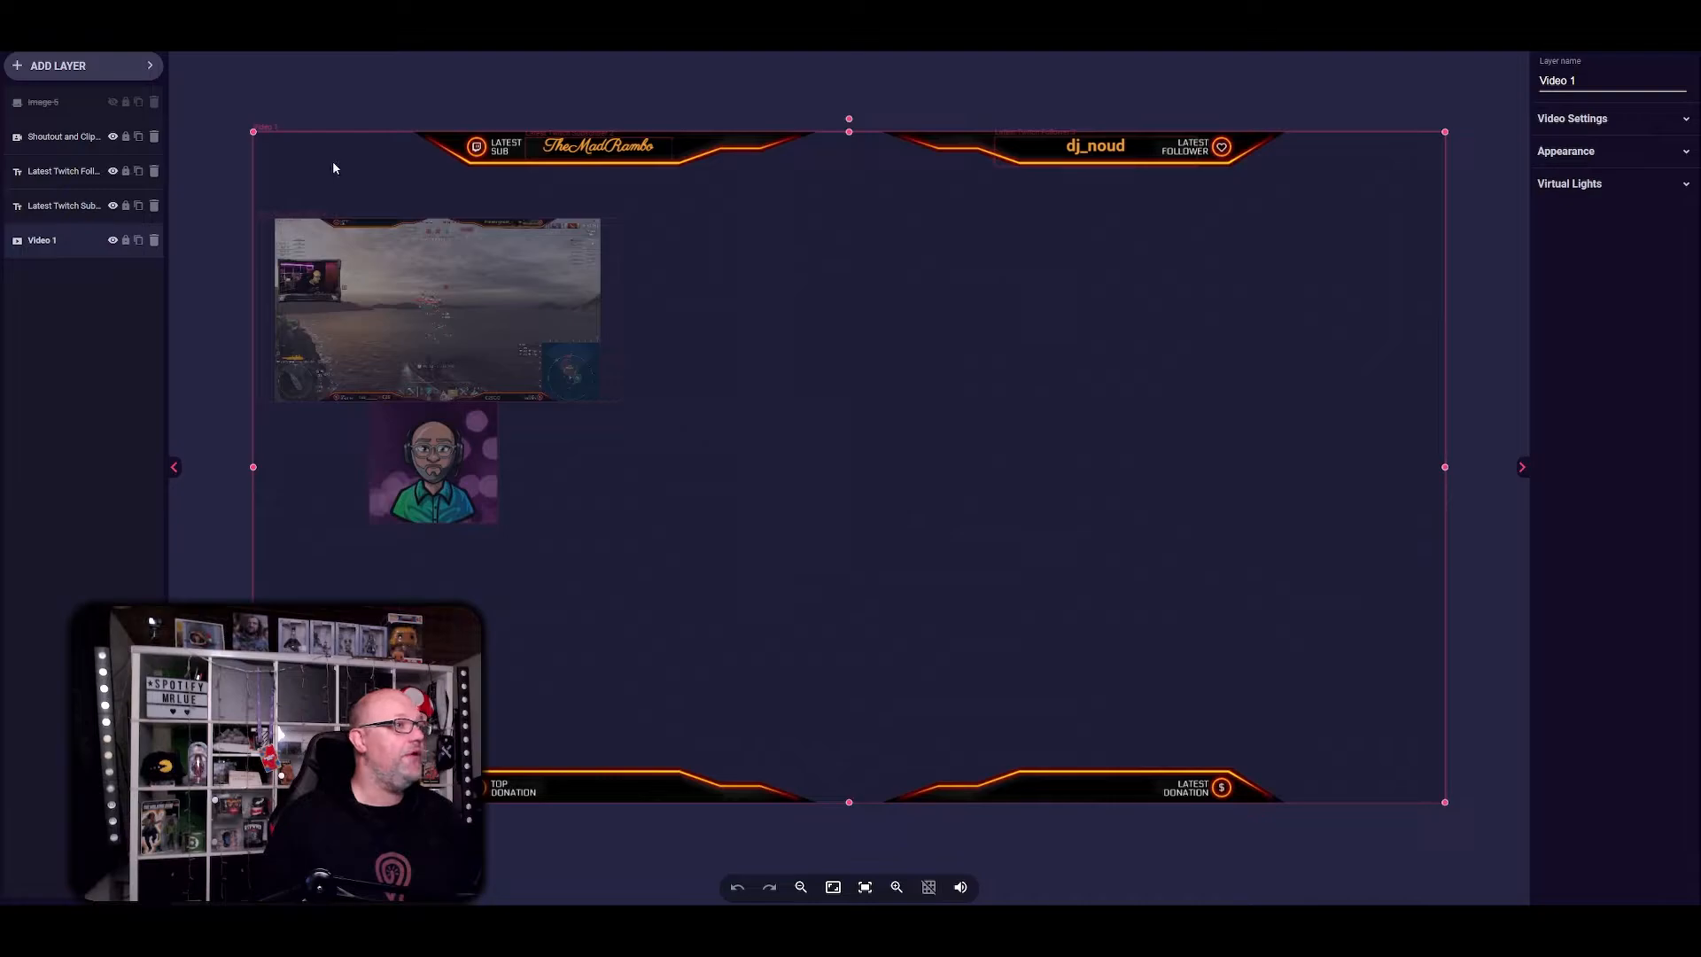
{"action": "left_click", "coordinate": [150, 64]}
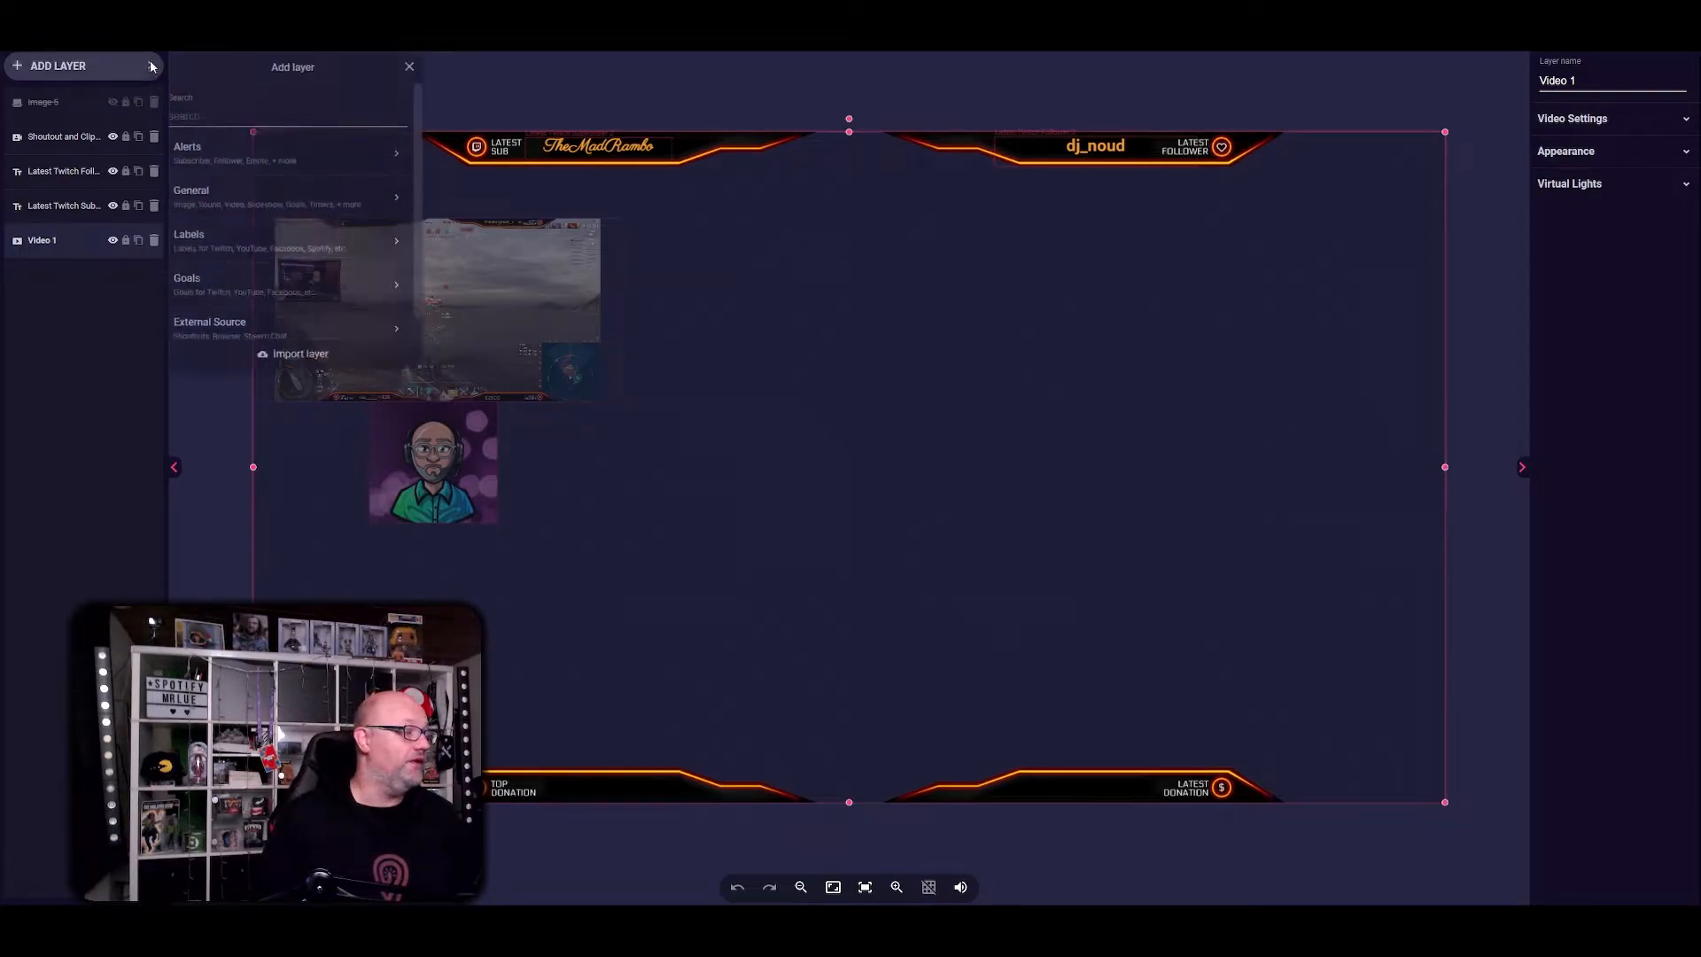
{"action": "left_click", "coordinate": [321, 163]}
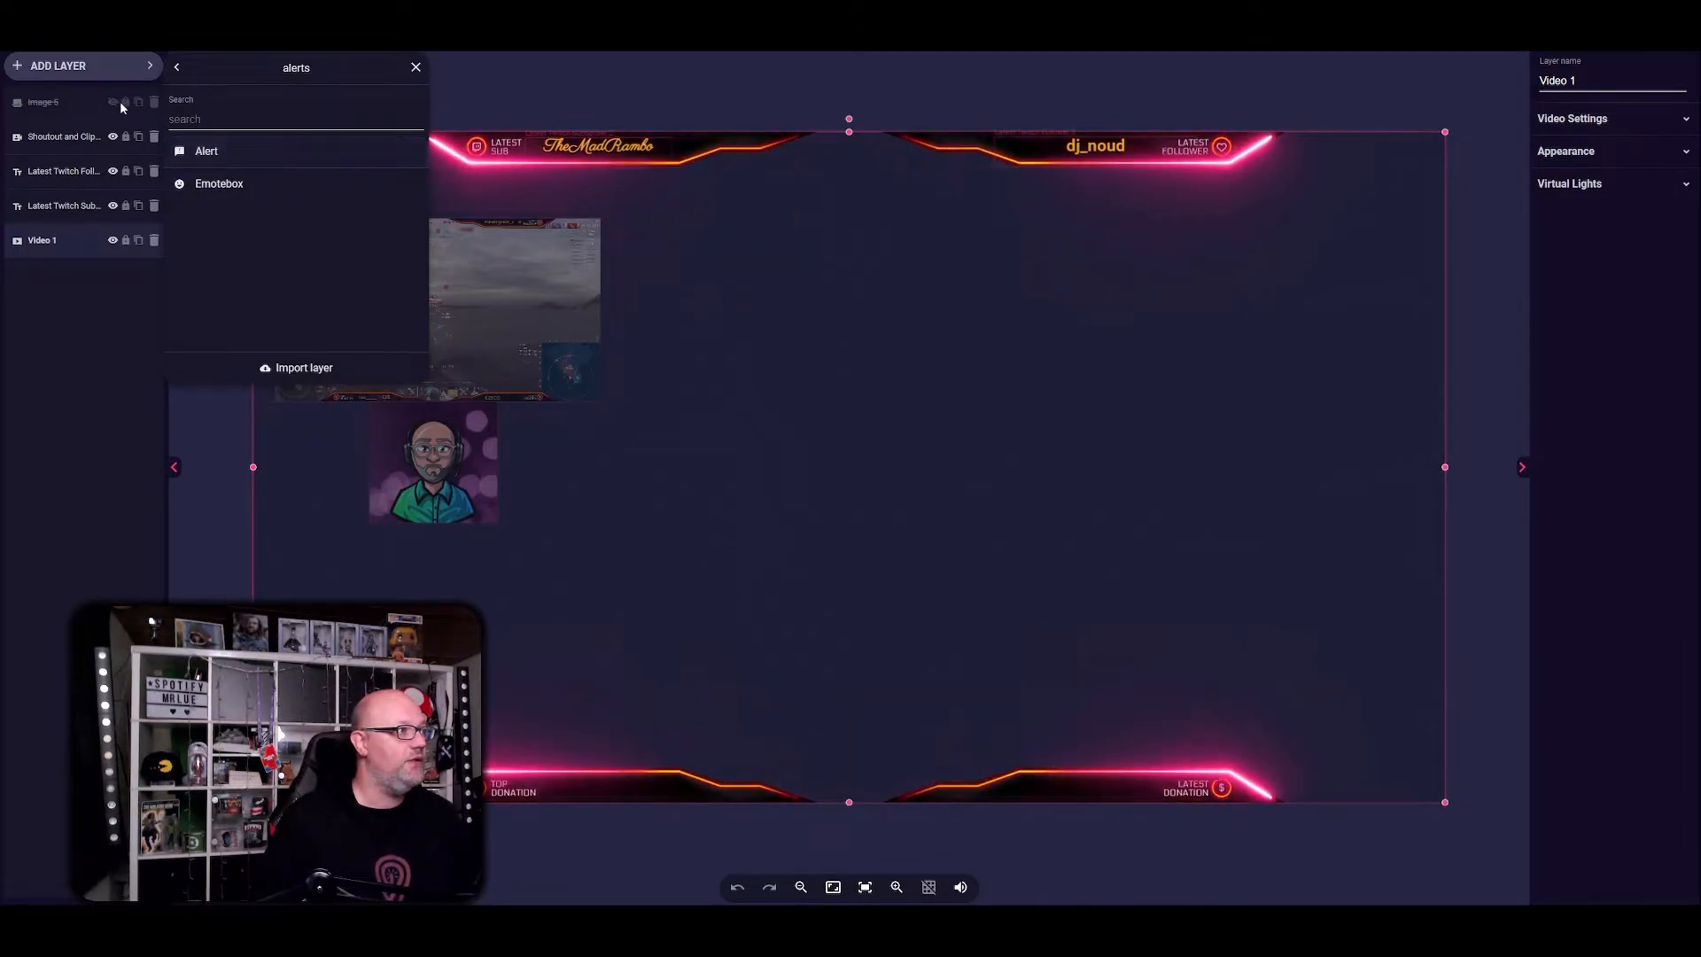
{"action": "left_click", "coordinate": [130, 65]}
{"action": "left_click", "coordinate": [132, 65]}
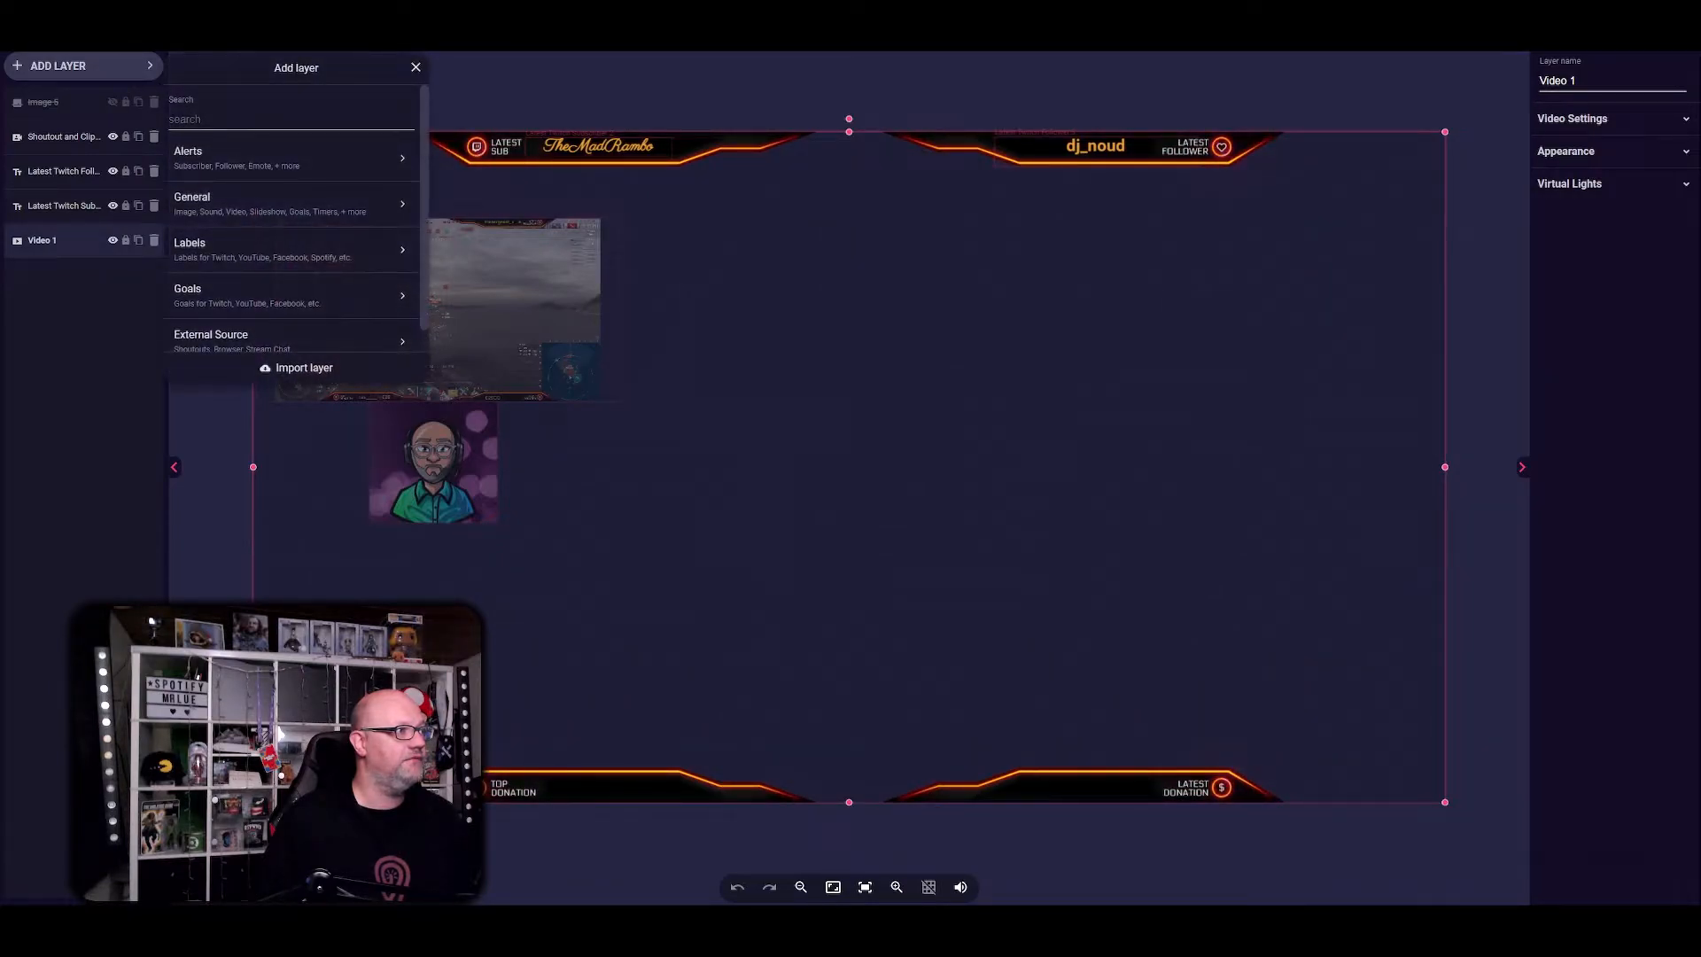
{"action": "left_click", "coordinate": [257, 157]}
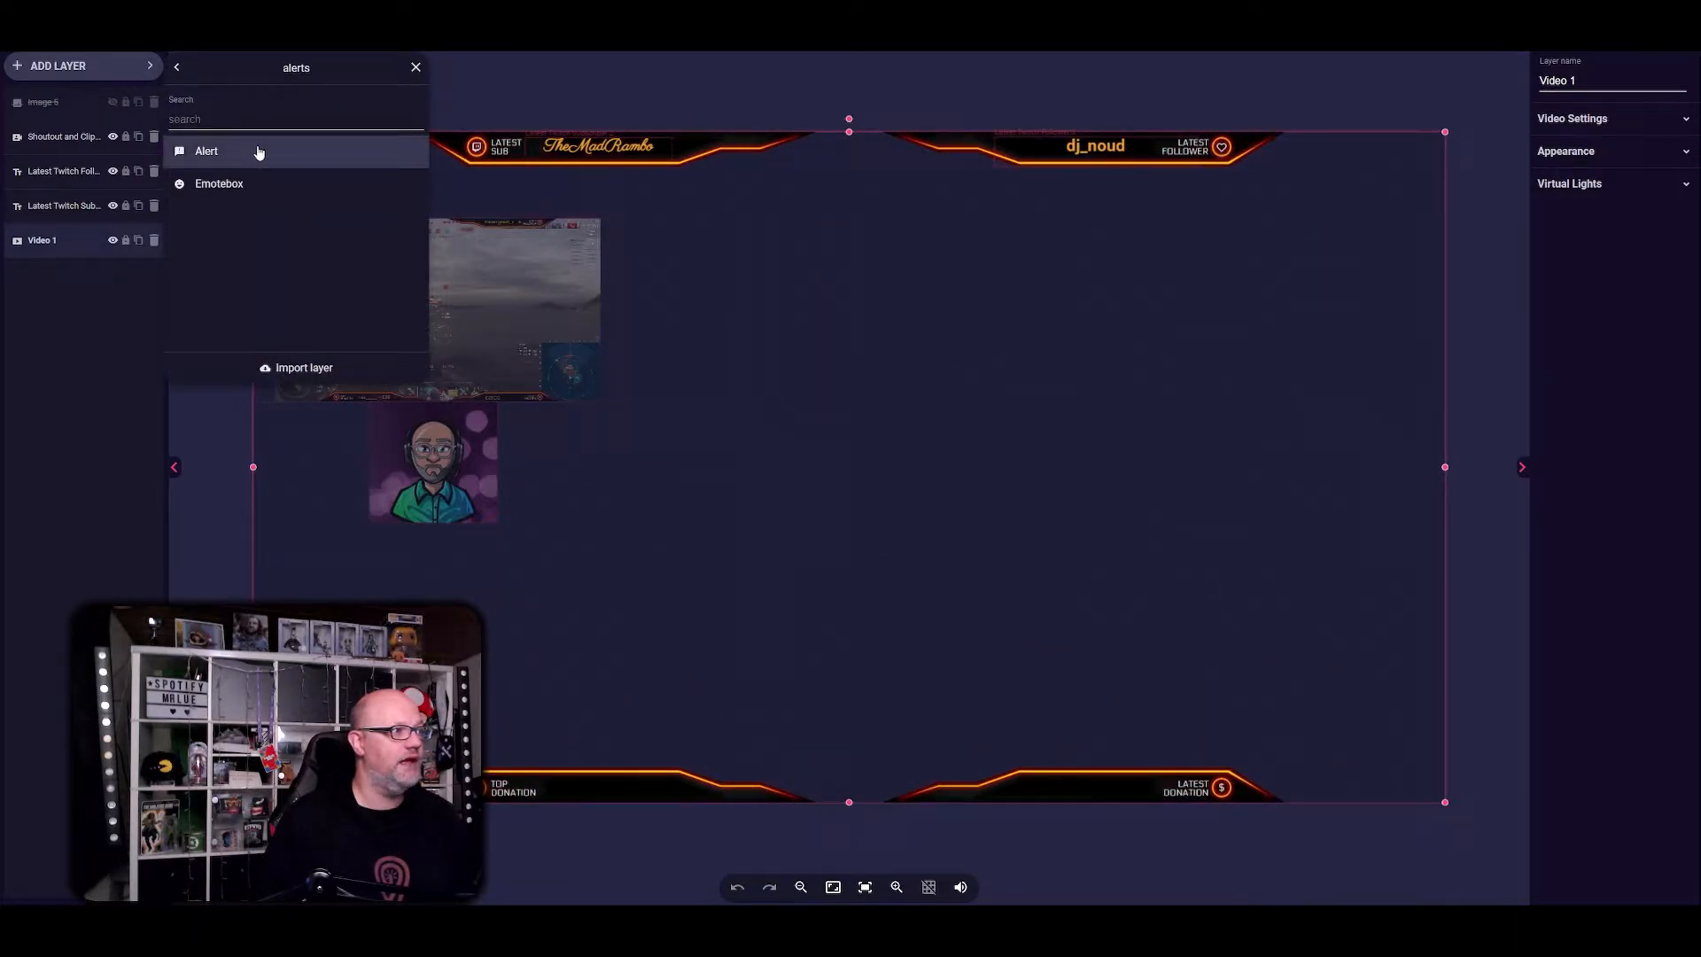
{"action": "left_click", "coordinate": [258, 152]}
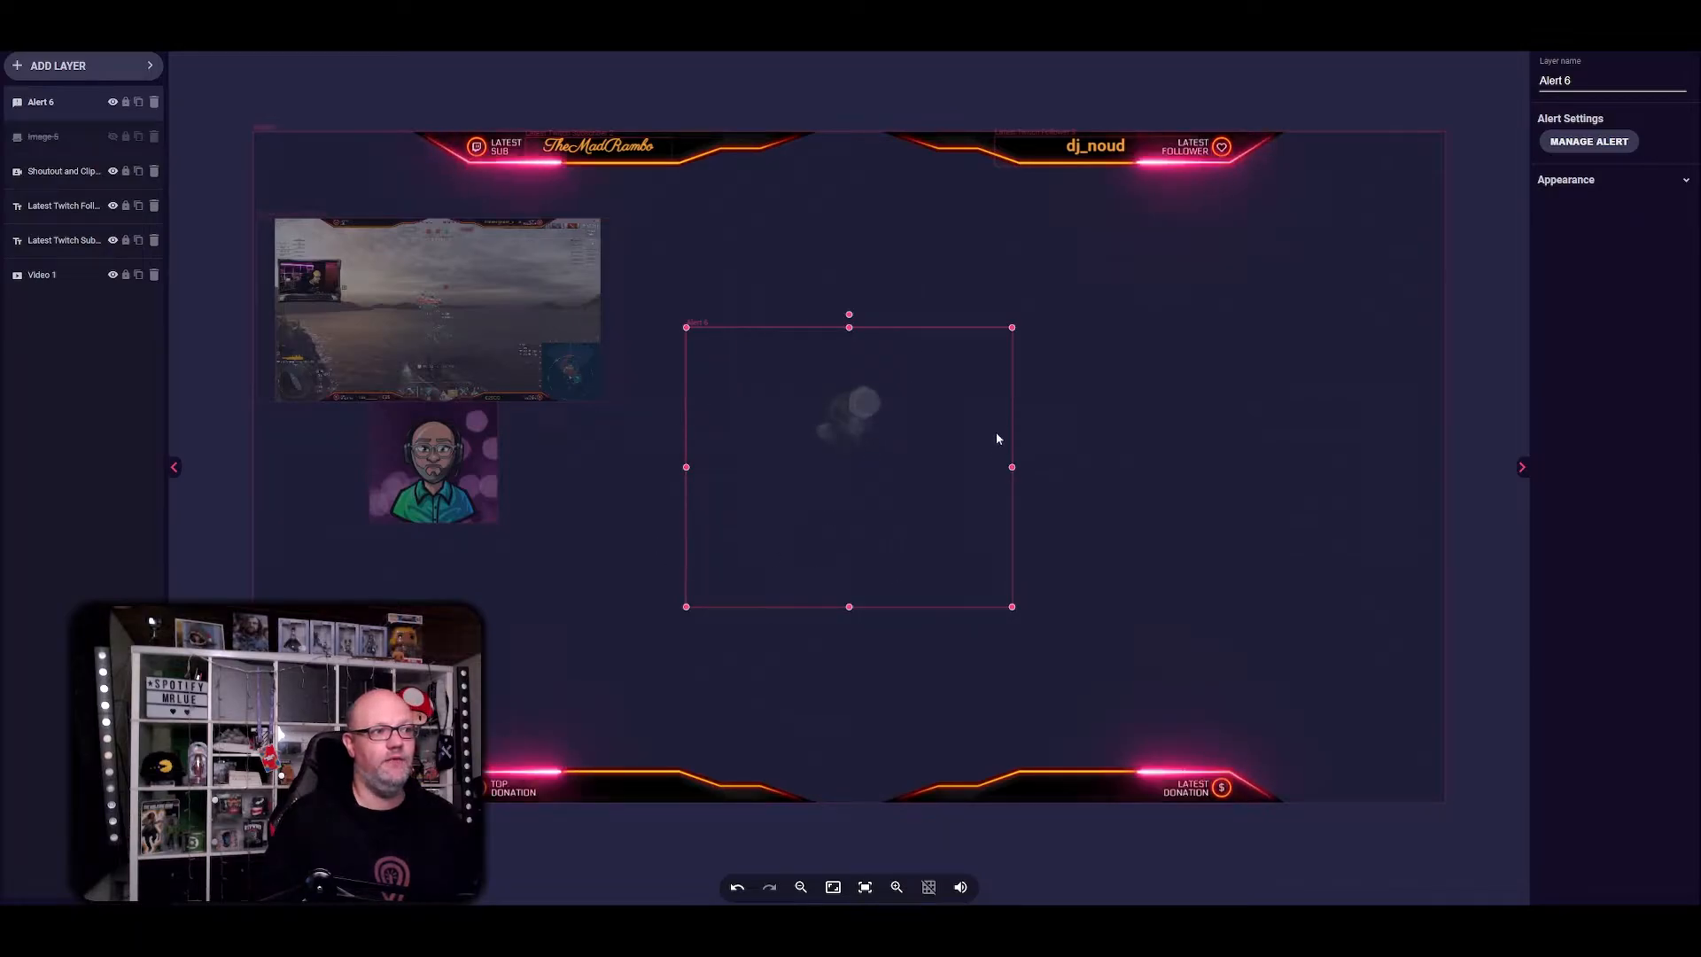
{"action": "left_click_drag", "start_coordinate": [817, 476], "coordinate": [1280, 323]}
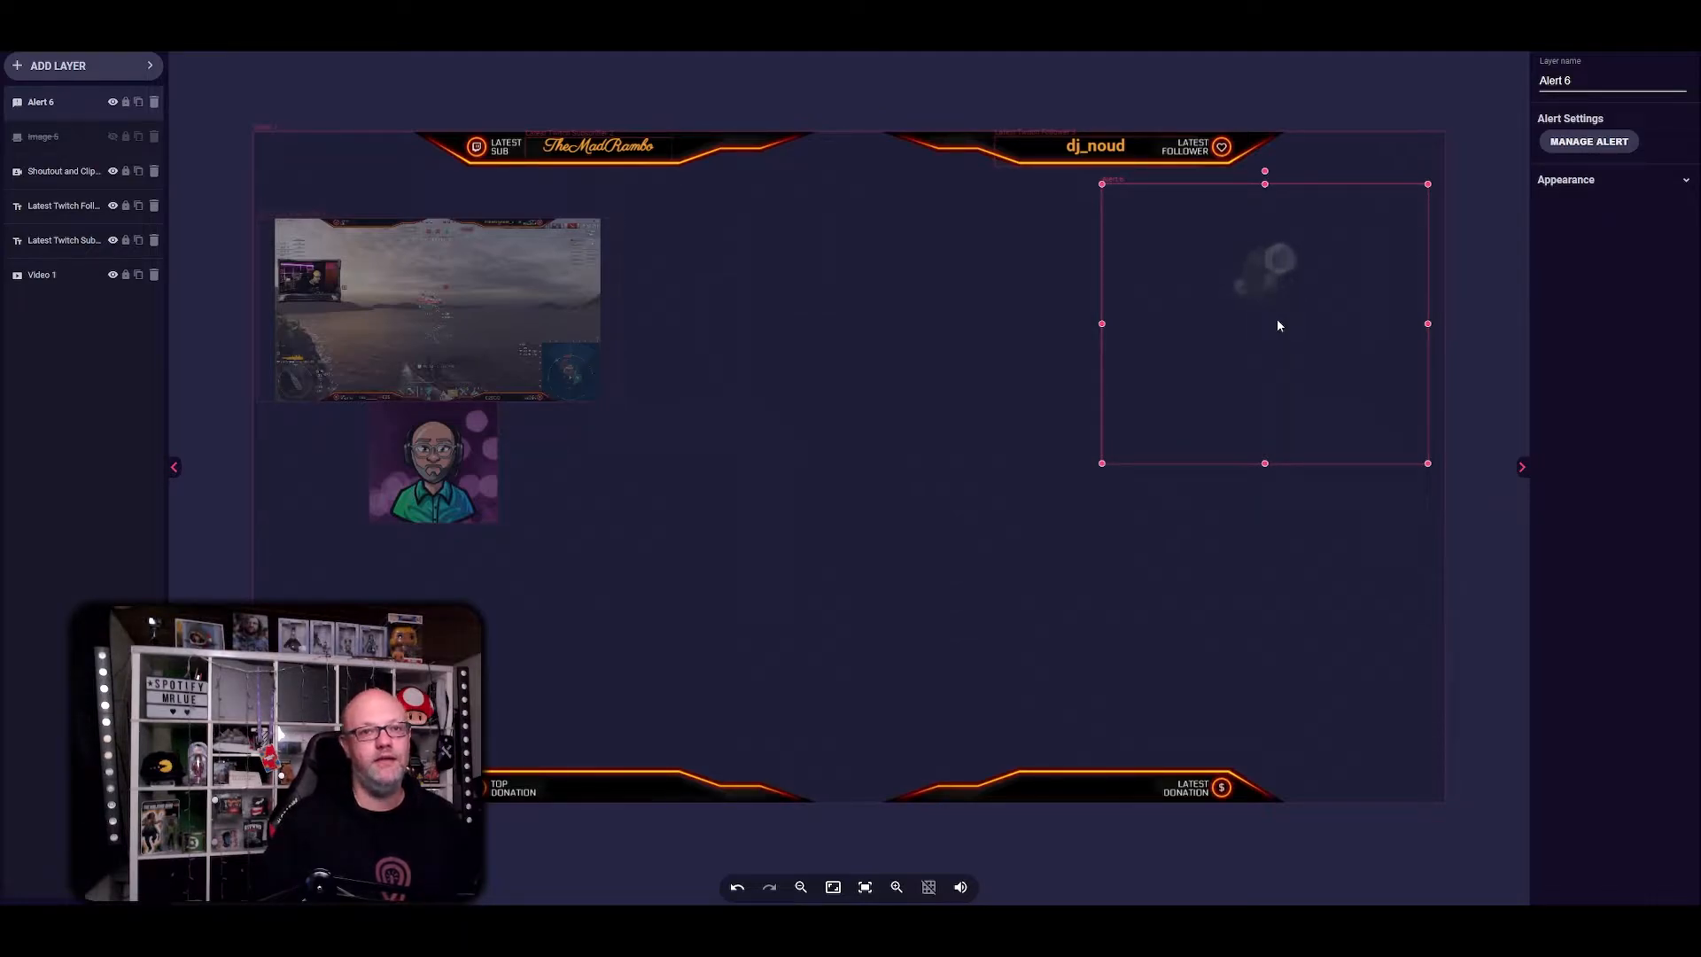
- Open the new alert layer's alert management and enable the Twitch Follower, Subscriber, Bits, Host and Raid alerts
{"action": "left_click", "coordinate": [1584, 142]}
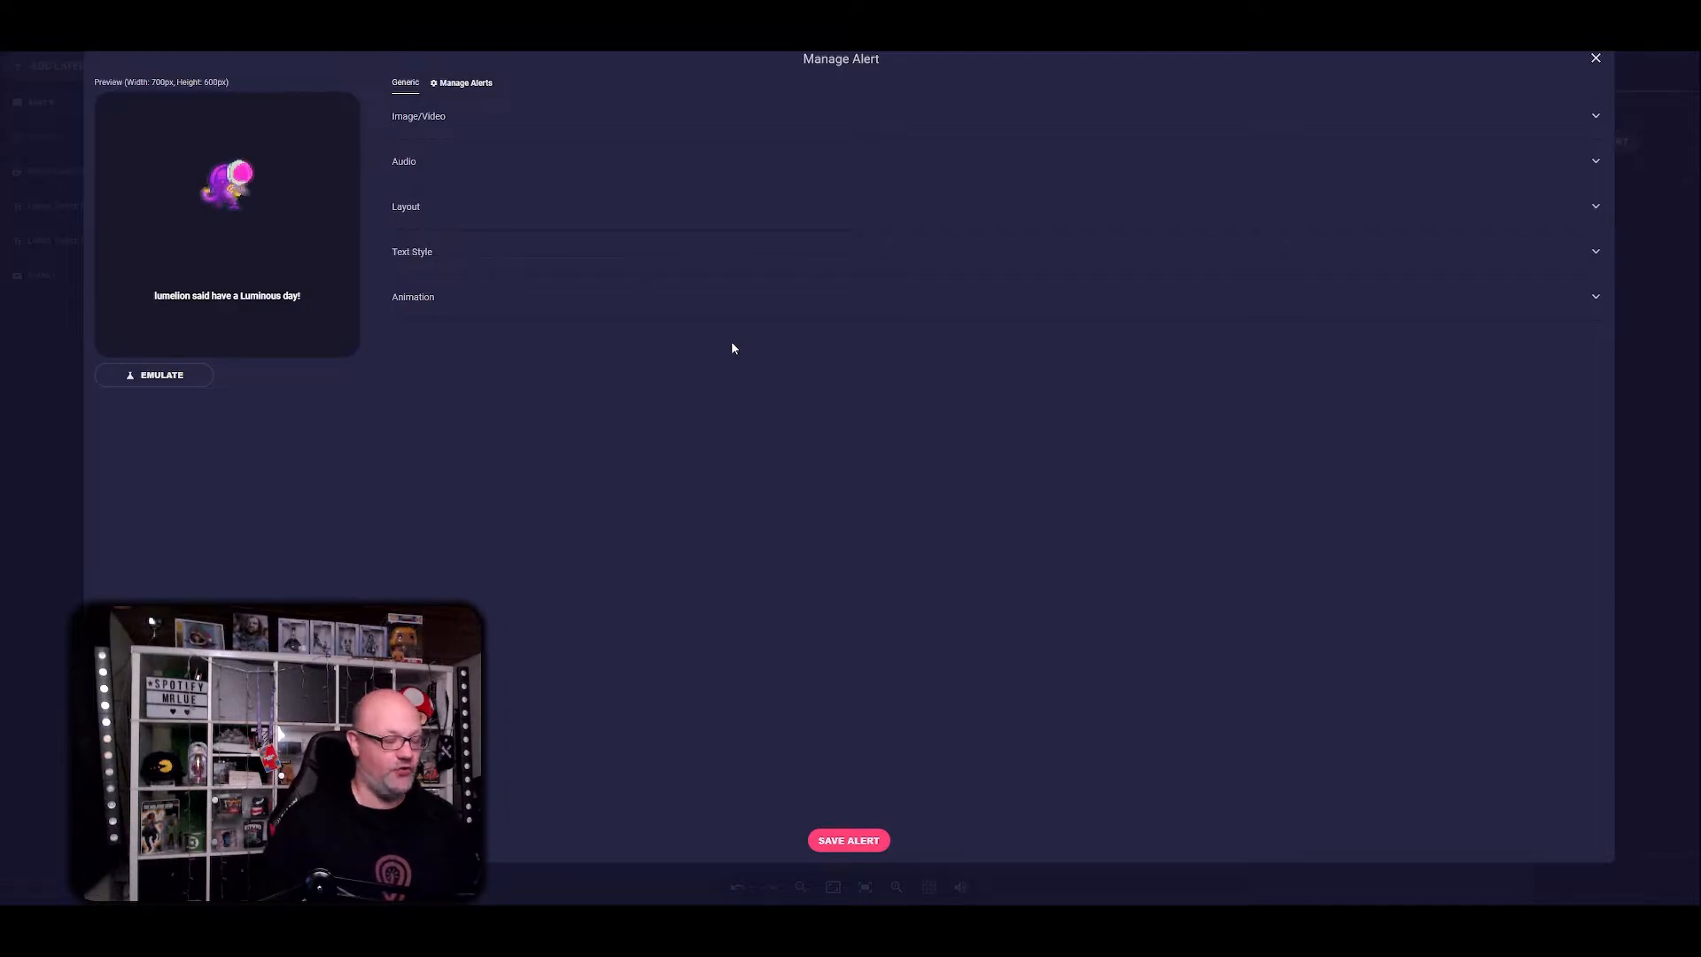
{"action": "left_click", "coordinate": [459, 85]}
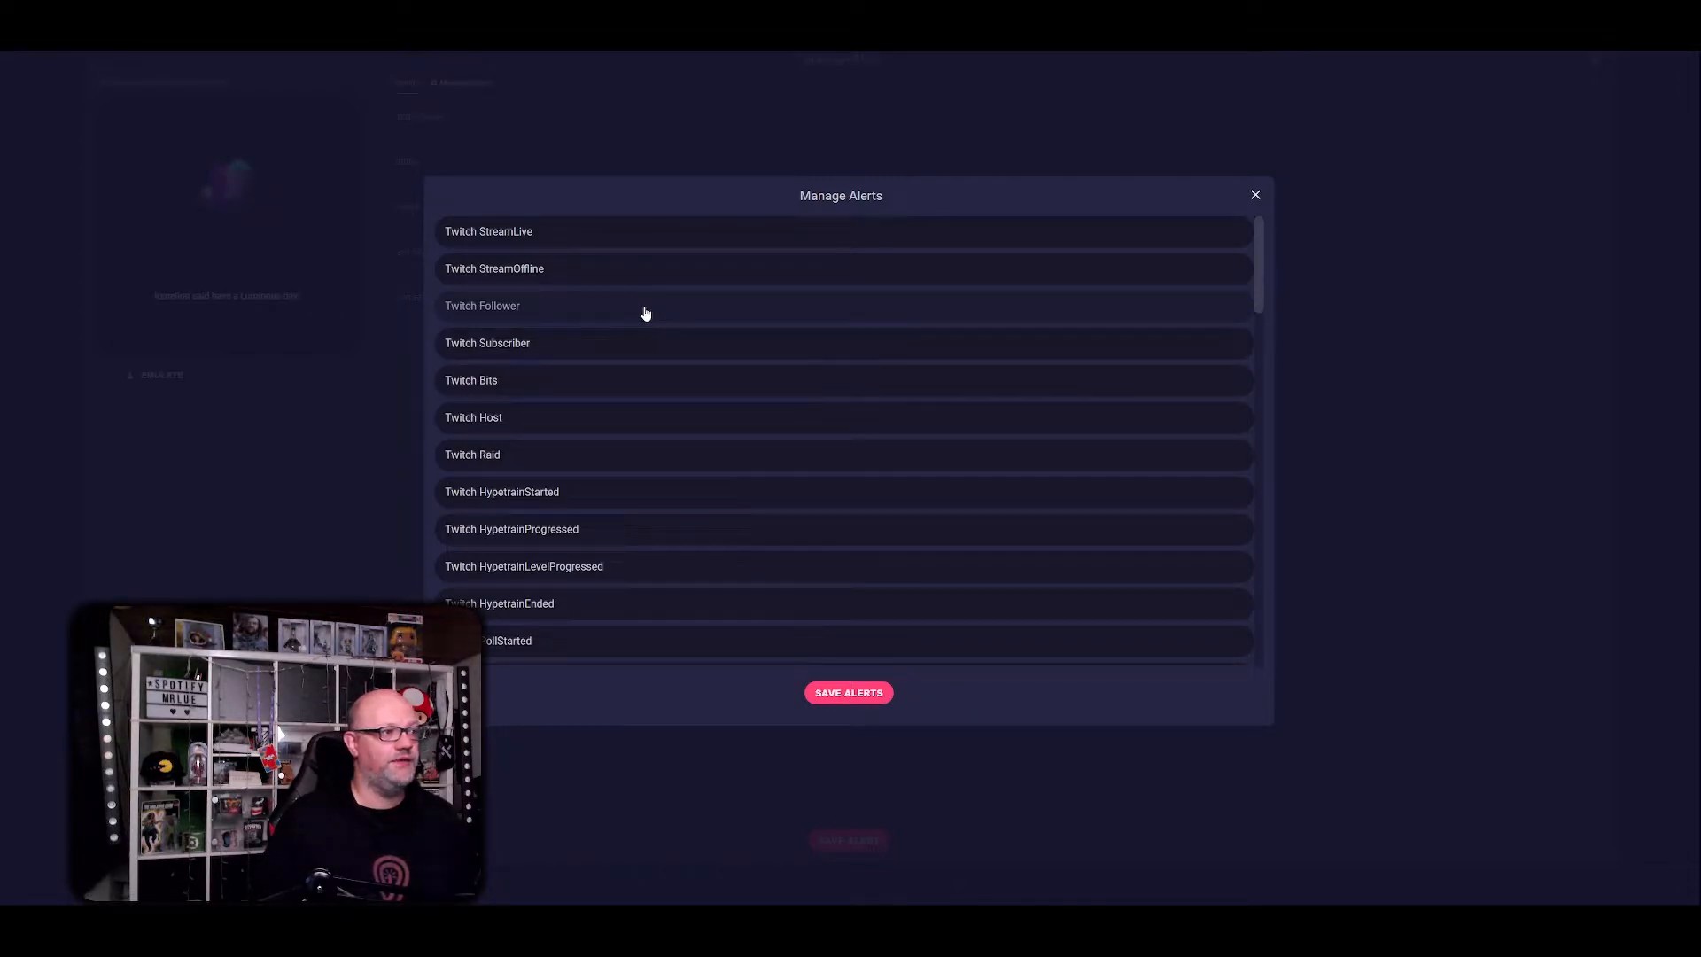
{"action": "left_click", "coordinate": [646, 313]}
{"action": "left_click", "coordinate": [636, 347]}
{"action": "left_click", "coordinate": [646, 390]}
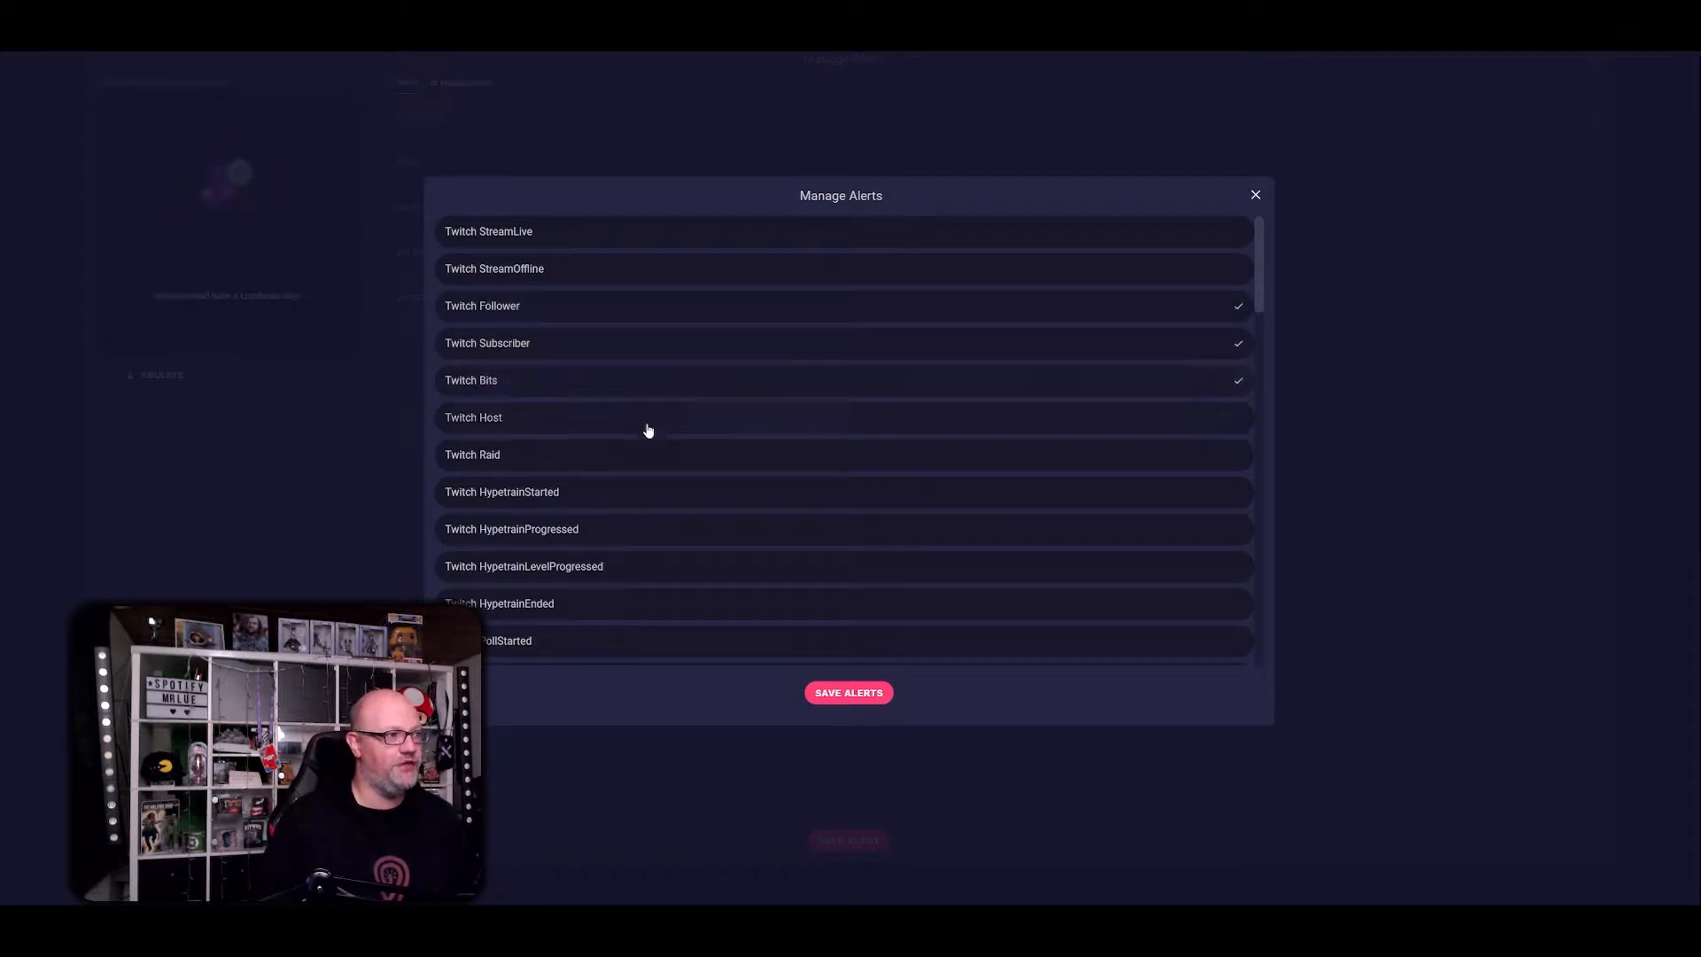
{"action": "left_click", "coordinate": [684, 459]}
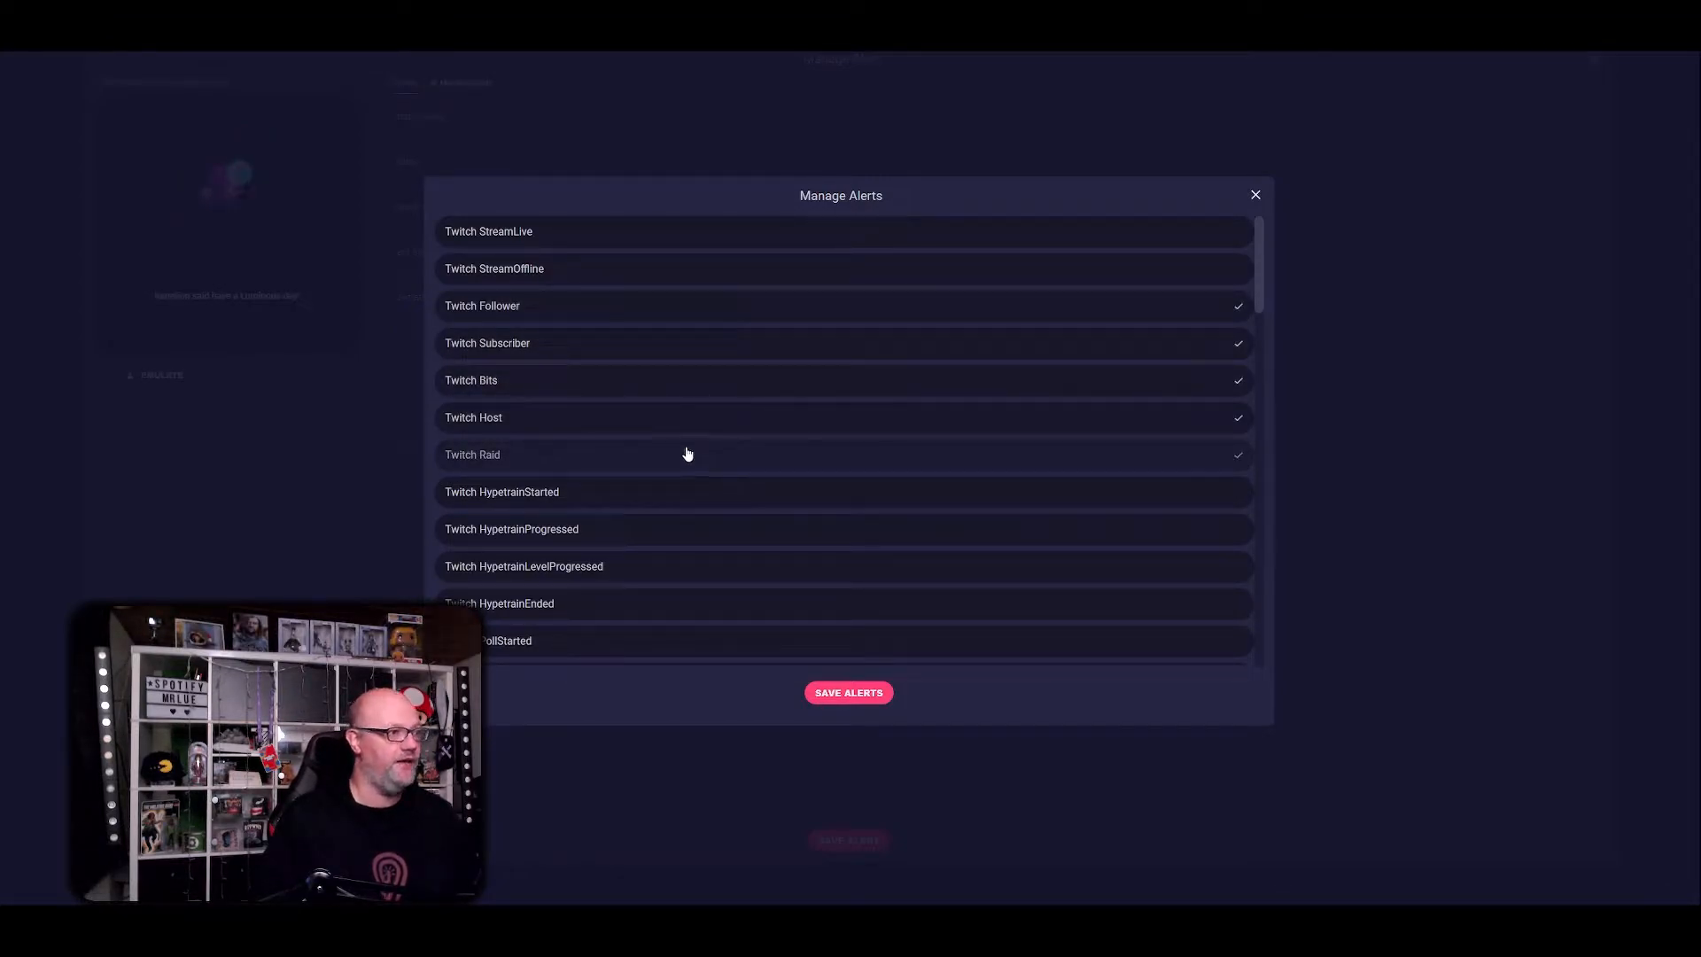
- Enable the Spotify SwitchSong alert as well and save the alert selection
{"action": "scroll", "coordinate": [693, 464], "scroll_direction": "down", "scroll_amount": 2}
{"action": "scroll", "coordinate": [695, 469], "scroll_direction": "down", "scroll_amount": 3}
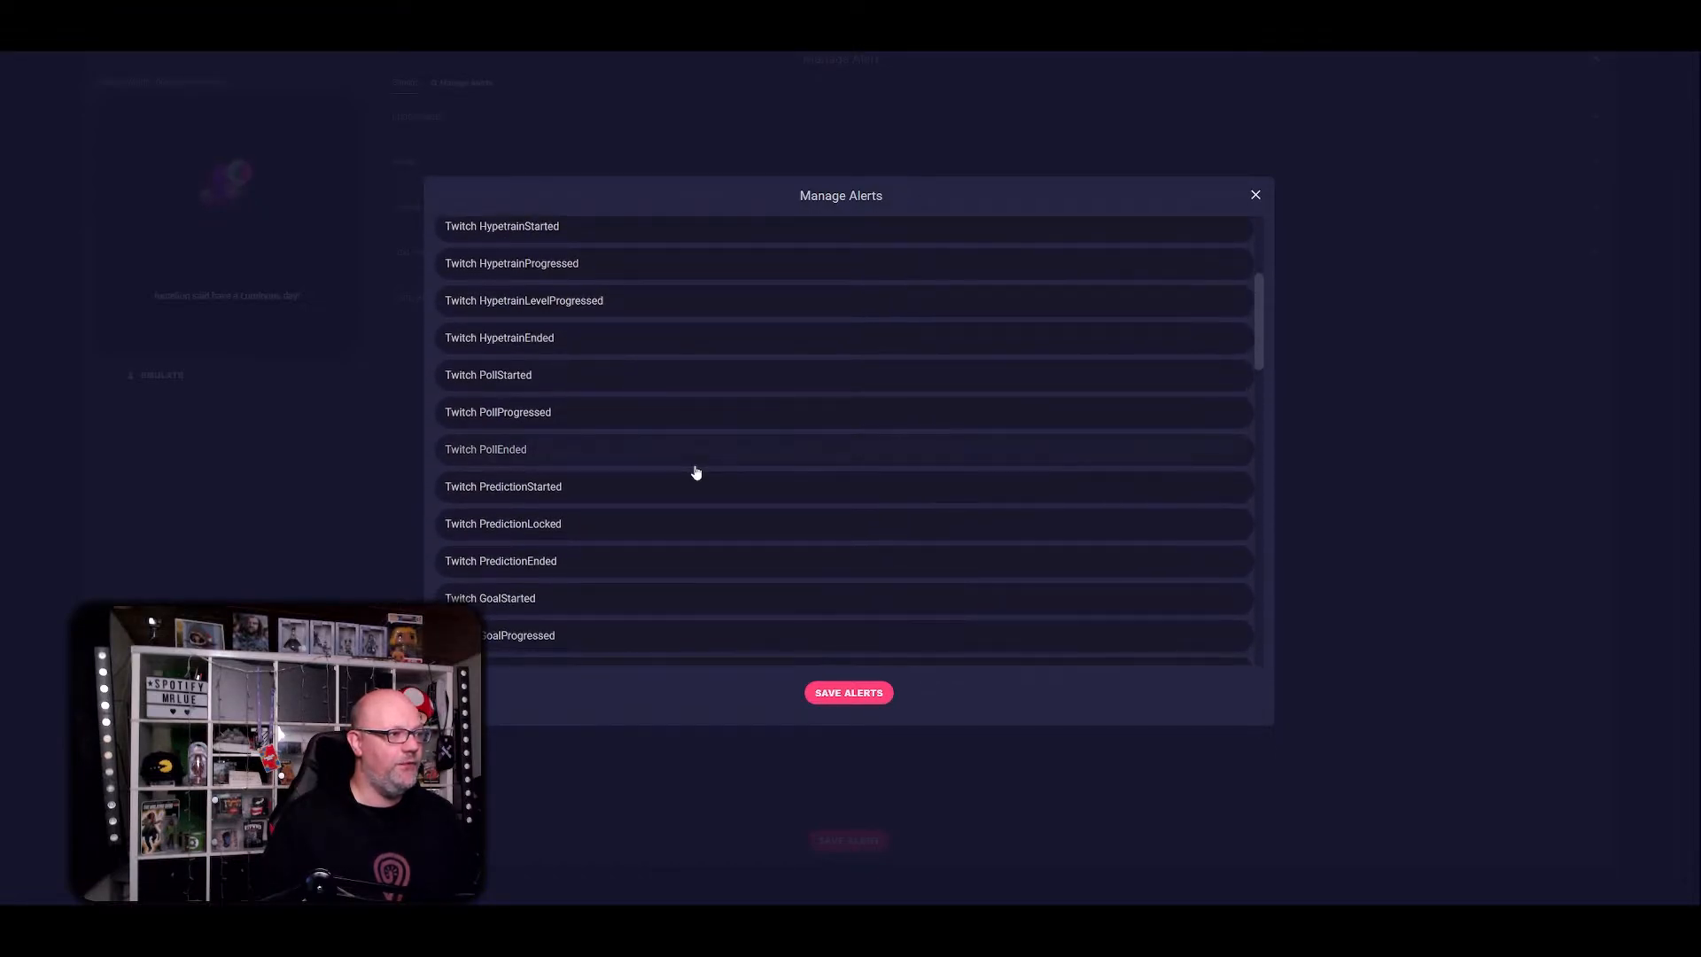
{"action": "scroll", "coordinate": [697, 472], "scroll_direction": "down", "scroll_amount": 3}
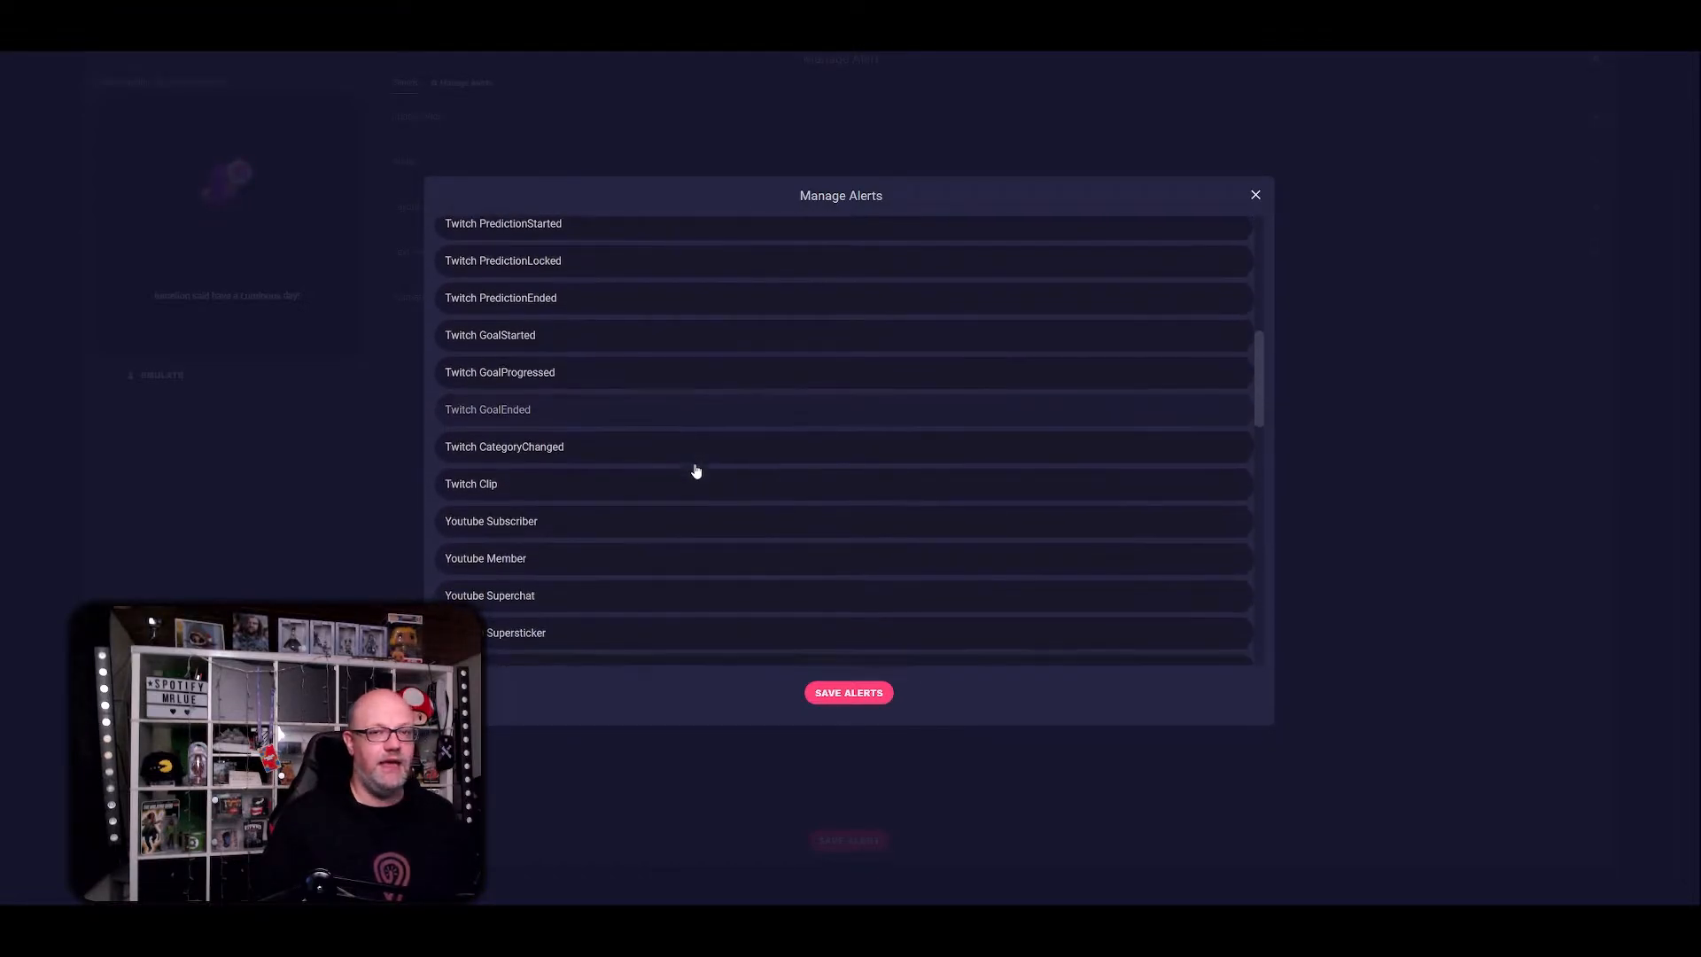
{"action": "scroll", "coordinate": [709, 383], "scroll_direction": "down", "scroll_amount": 1}
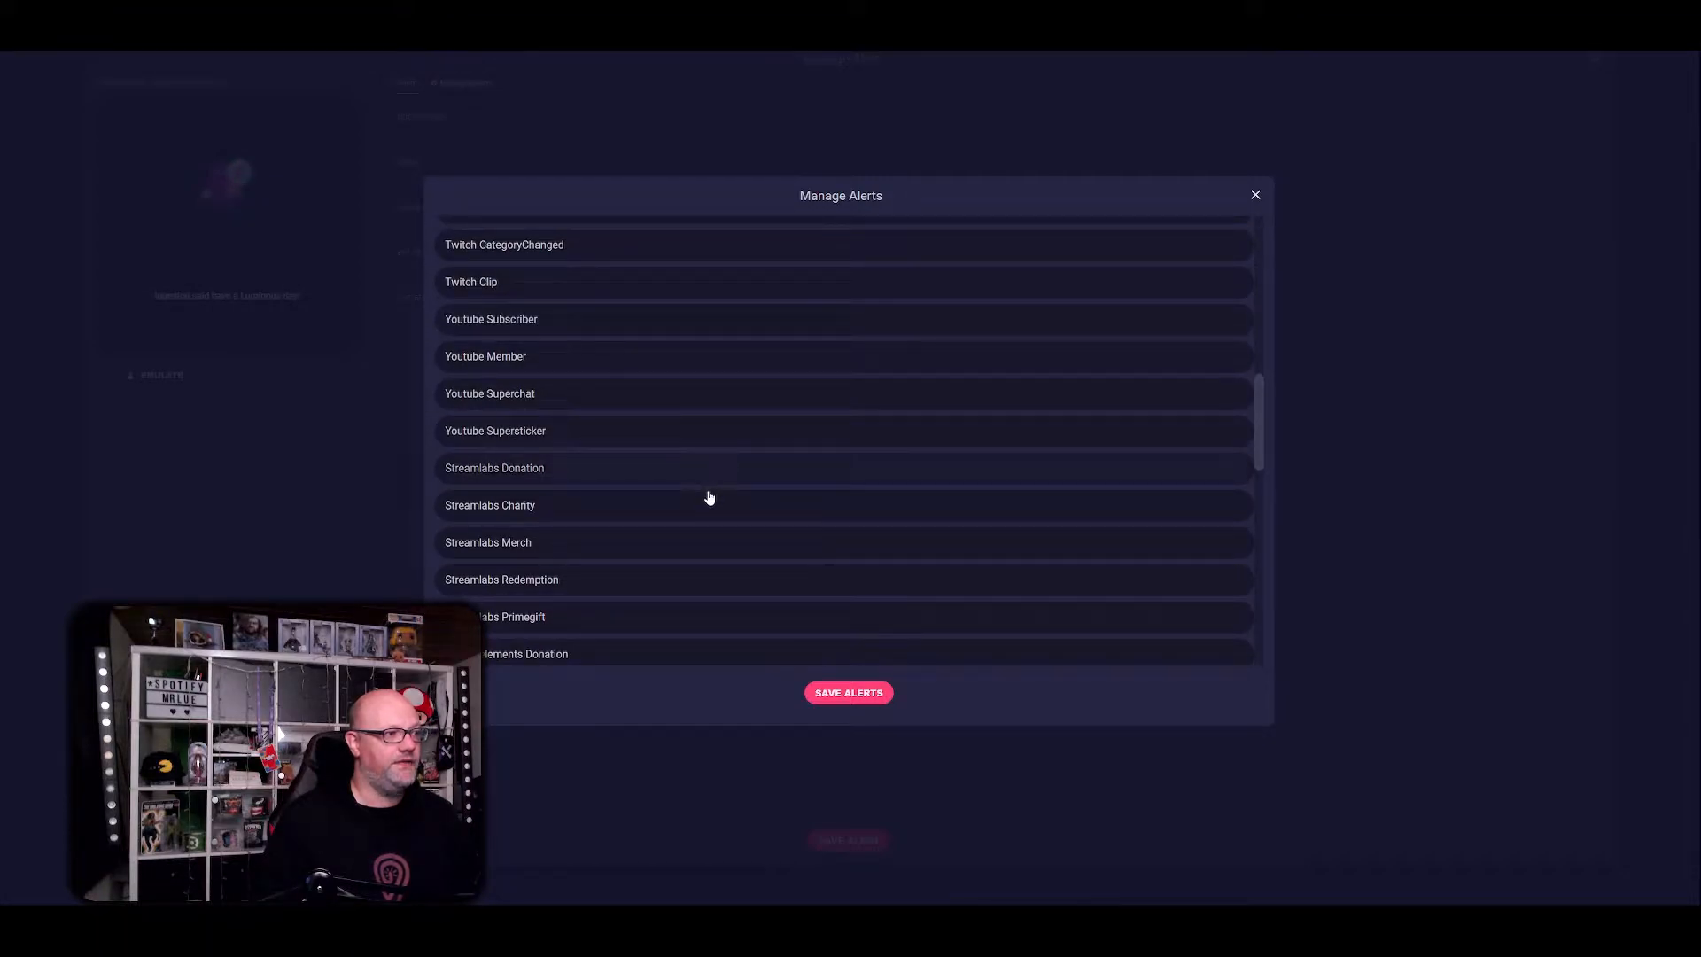
{"action": "scroll", "coordinate": [720, 560], "scroll_direction": "down", "scroll_amount": 2}
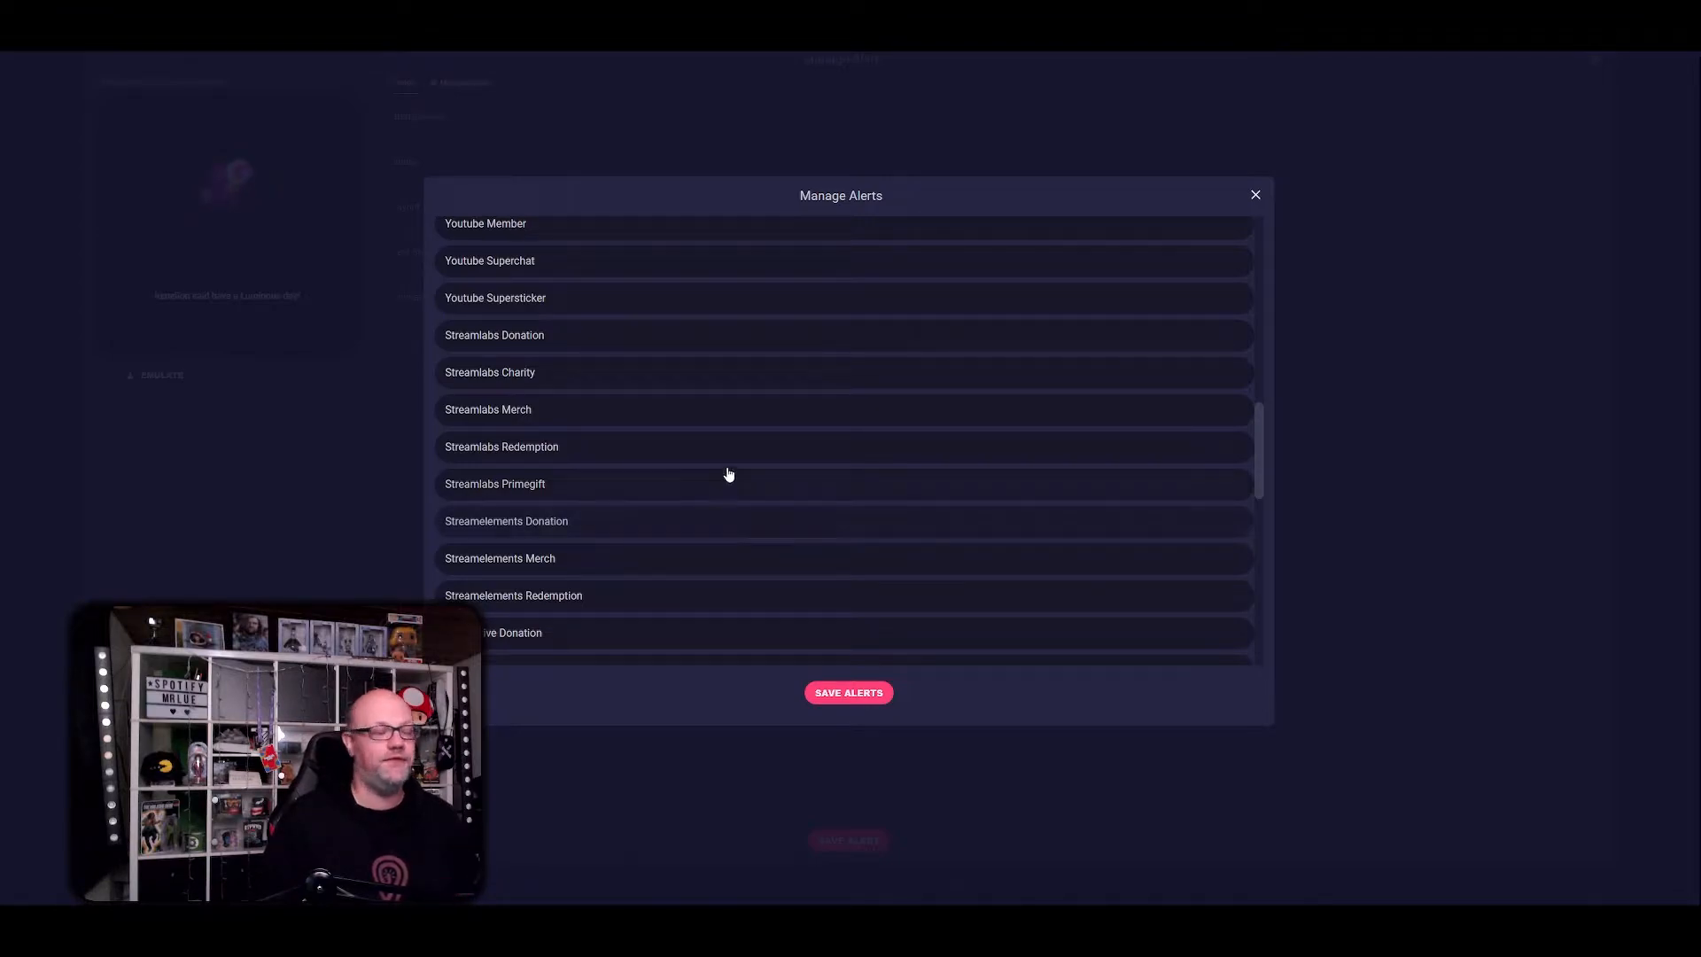
{"action": "scroll", "coordinate": [727, 471], "scroll_direction": "down", "scroll_amount": 1}
{"action": "scroll", "coordinate": [725, 471], "scroll_direction": "down", "scroll_amount": 1}
{"action": "scroll", "coordinate": [722, 465], "scroll_direction": "down", "scroll_amount": 3}
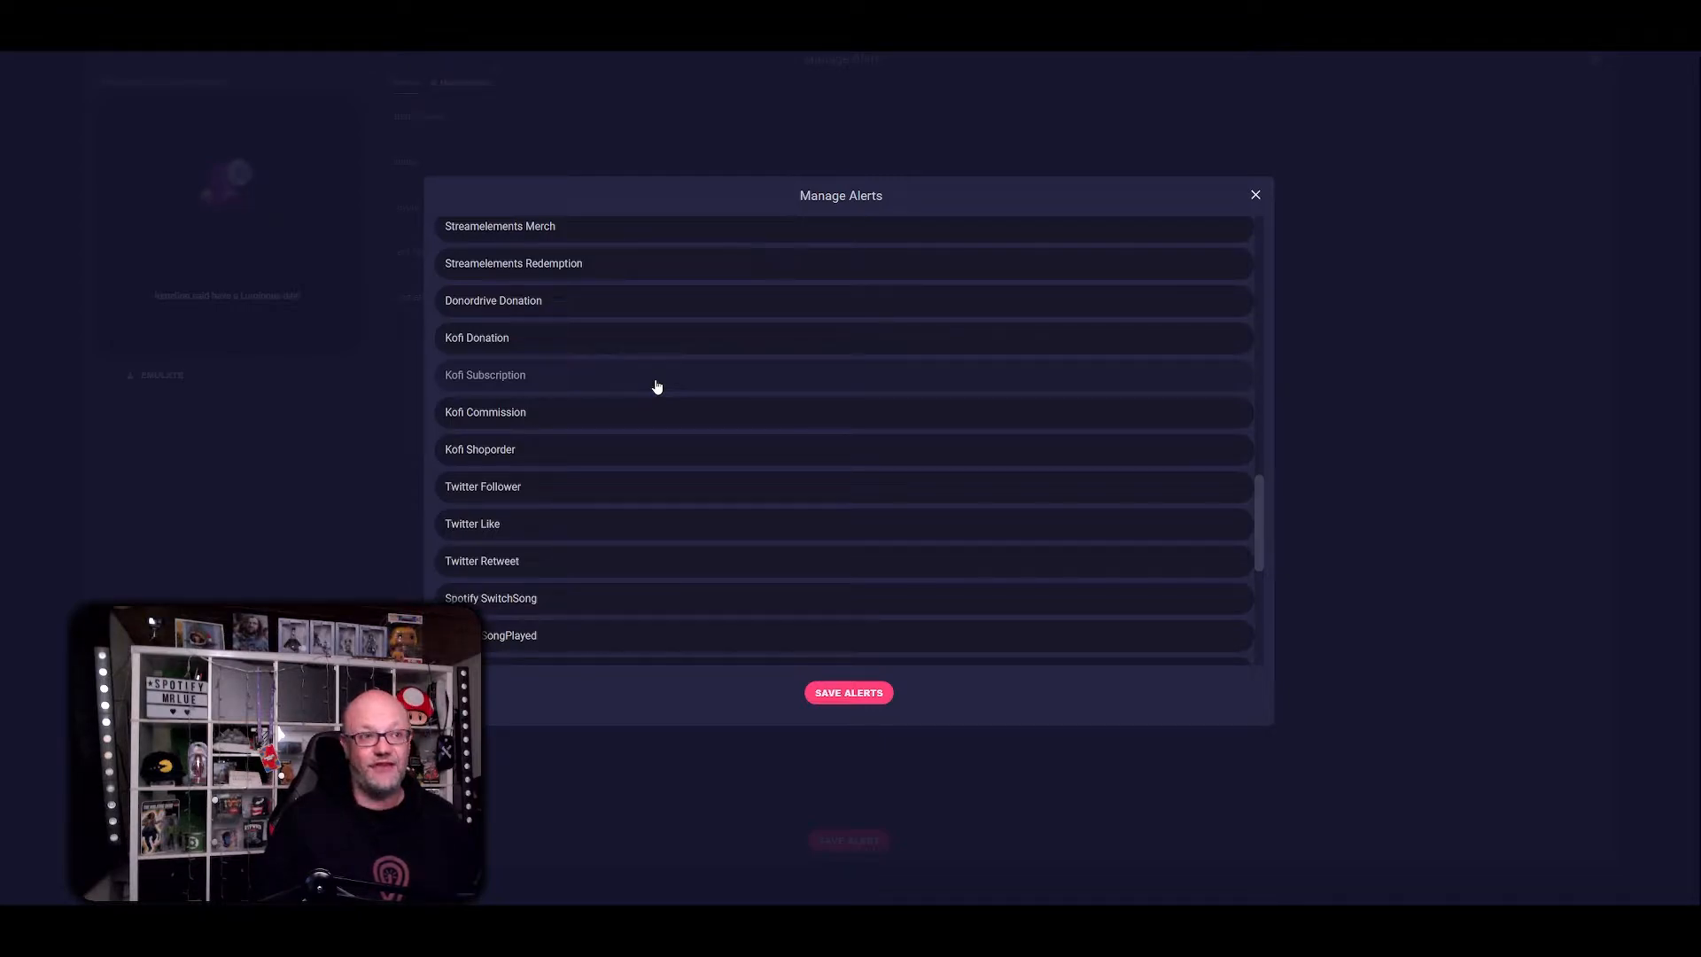
{"action": "scroll", "coordinate": [645, 420], "scroll_direction": "down", "scroll_amount": 2}
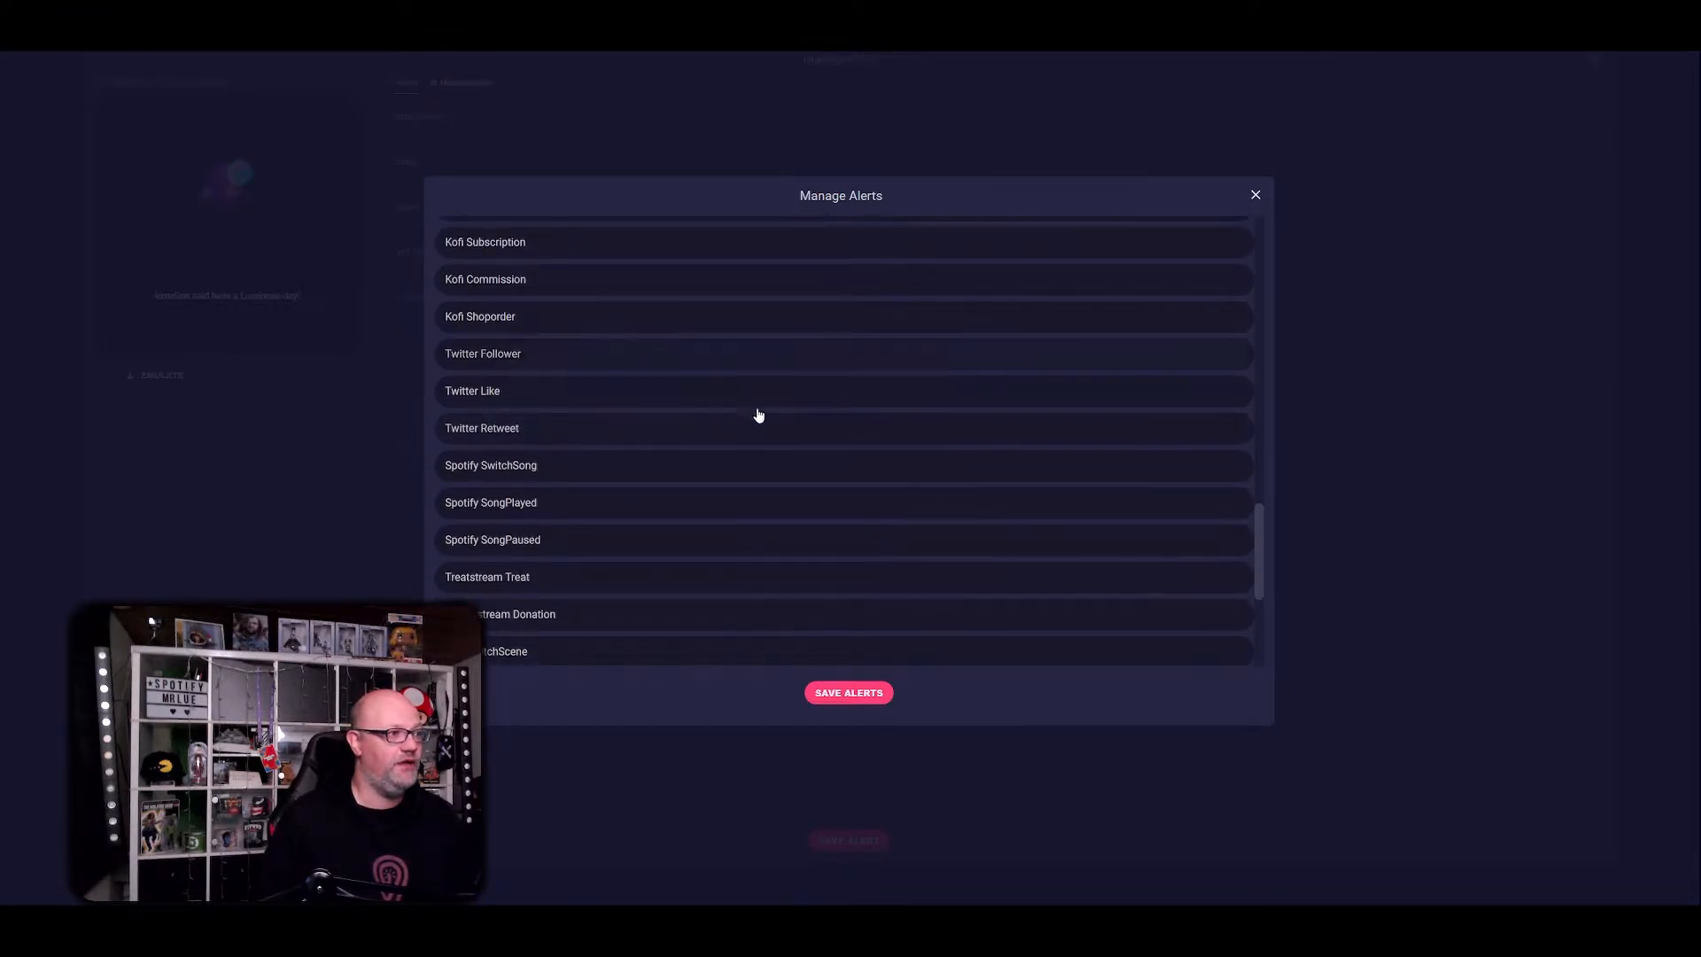
{"action": "scroll", "coordinate": [722, 394], "scroll_direction": "down", "scroll_amount": 2}
{"action": "scroll", "coordinate": [731, 424], "scroll_direction": "down", "scroll_amount": 1}
{"action": "scroll", "coordinate": [729, 432], "scroll_direction": "down", "scroll_amount": 1}
{"action": "scroll", "coordinate": [665, 443], "scroll_direction": "up", "scroll_amount": 1}
{"action": "scroll", "coordinate": [666, 443], "scroll_direction": "up", "scroll_amount": 1}
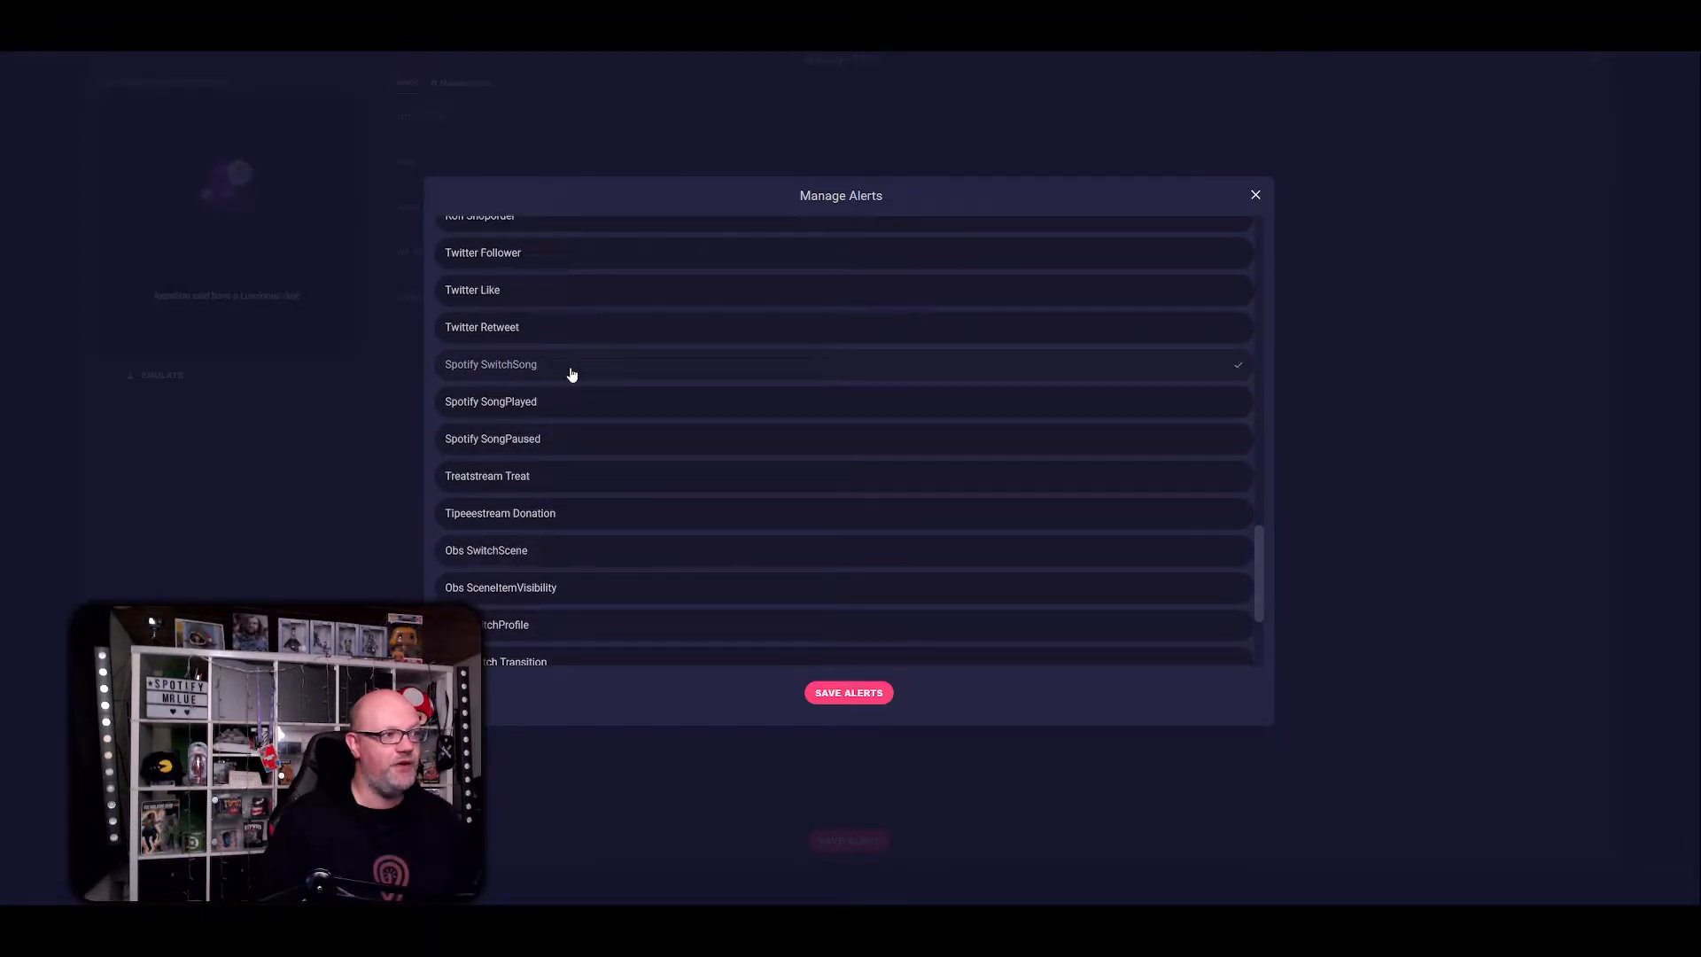
{"action": "left_click", "coordinate": [861, 699]}
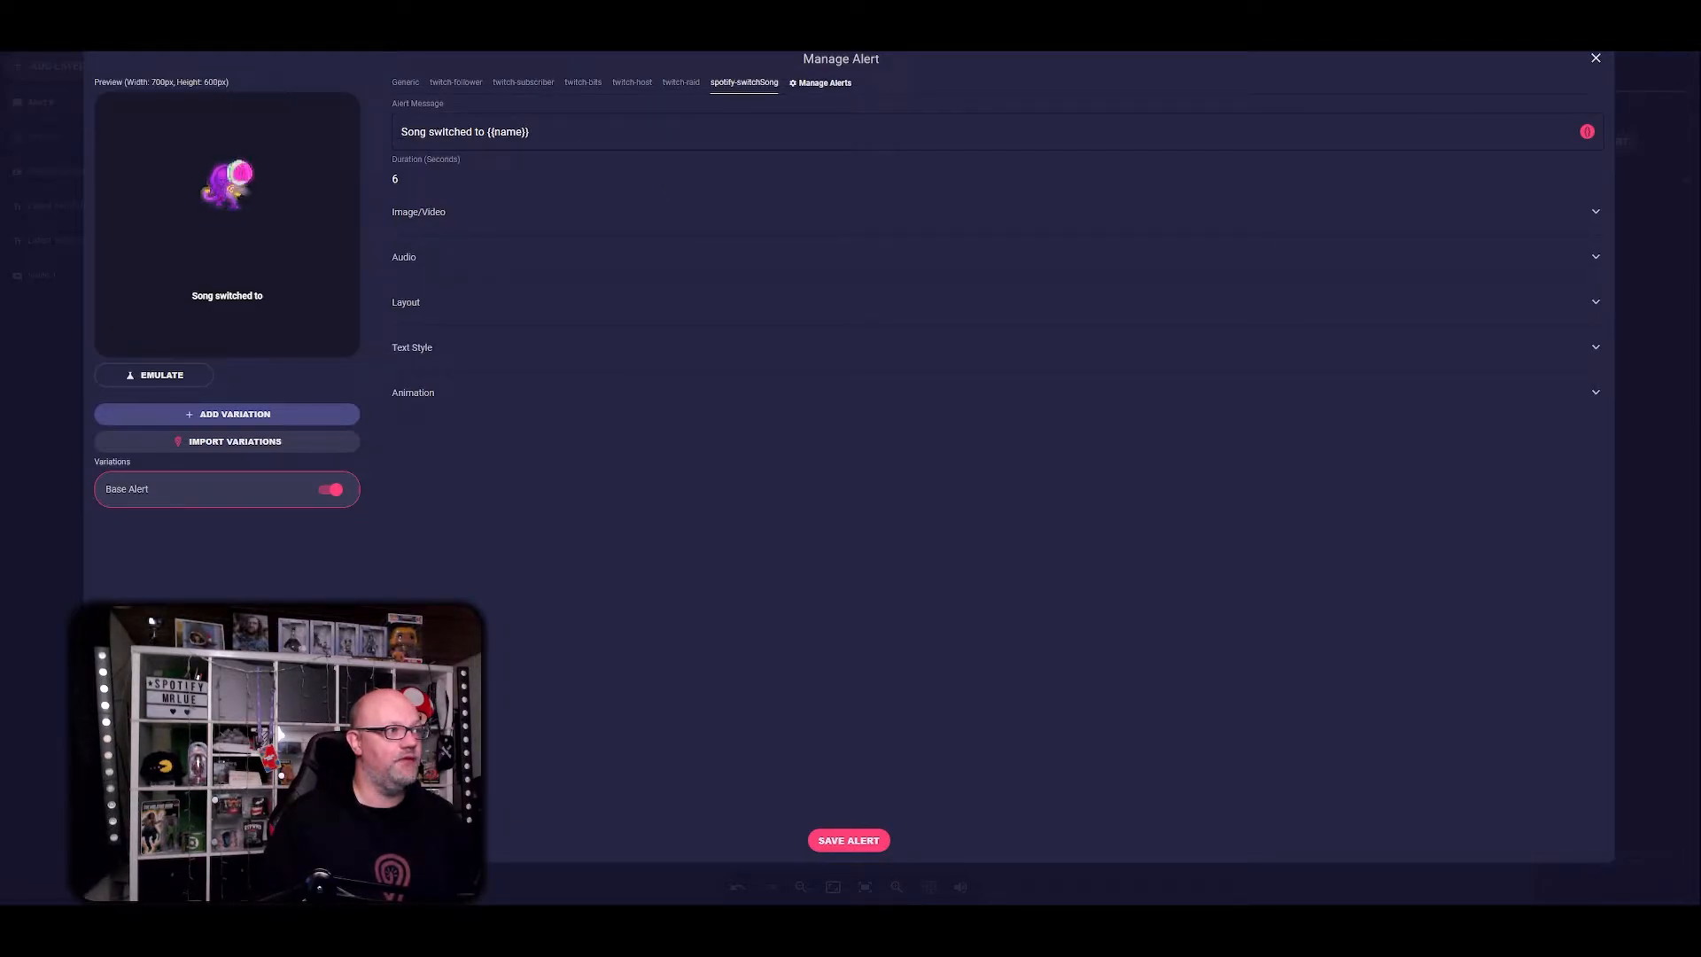
- Append the {{spotify_now_playing_artist}} variable to the Spotify SwitchSong alert message
{"action": "left_click", "coordinate": [559, 128]}
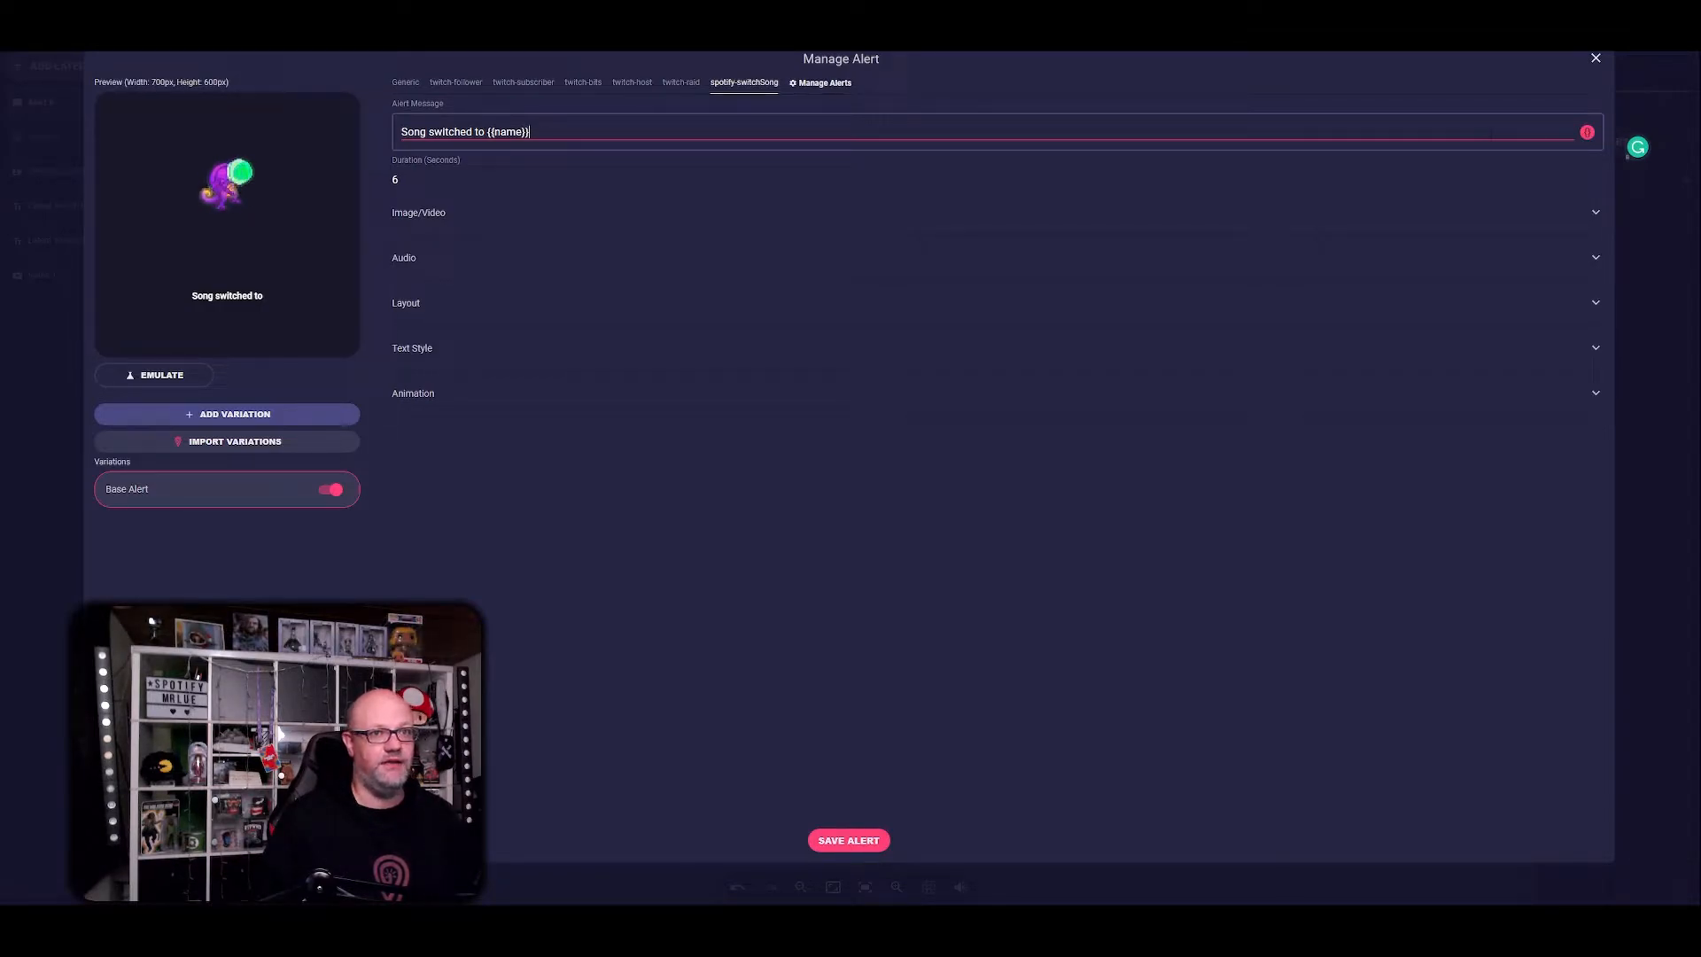
{"action": "left_click", "coordinate": [1587, 133]}
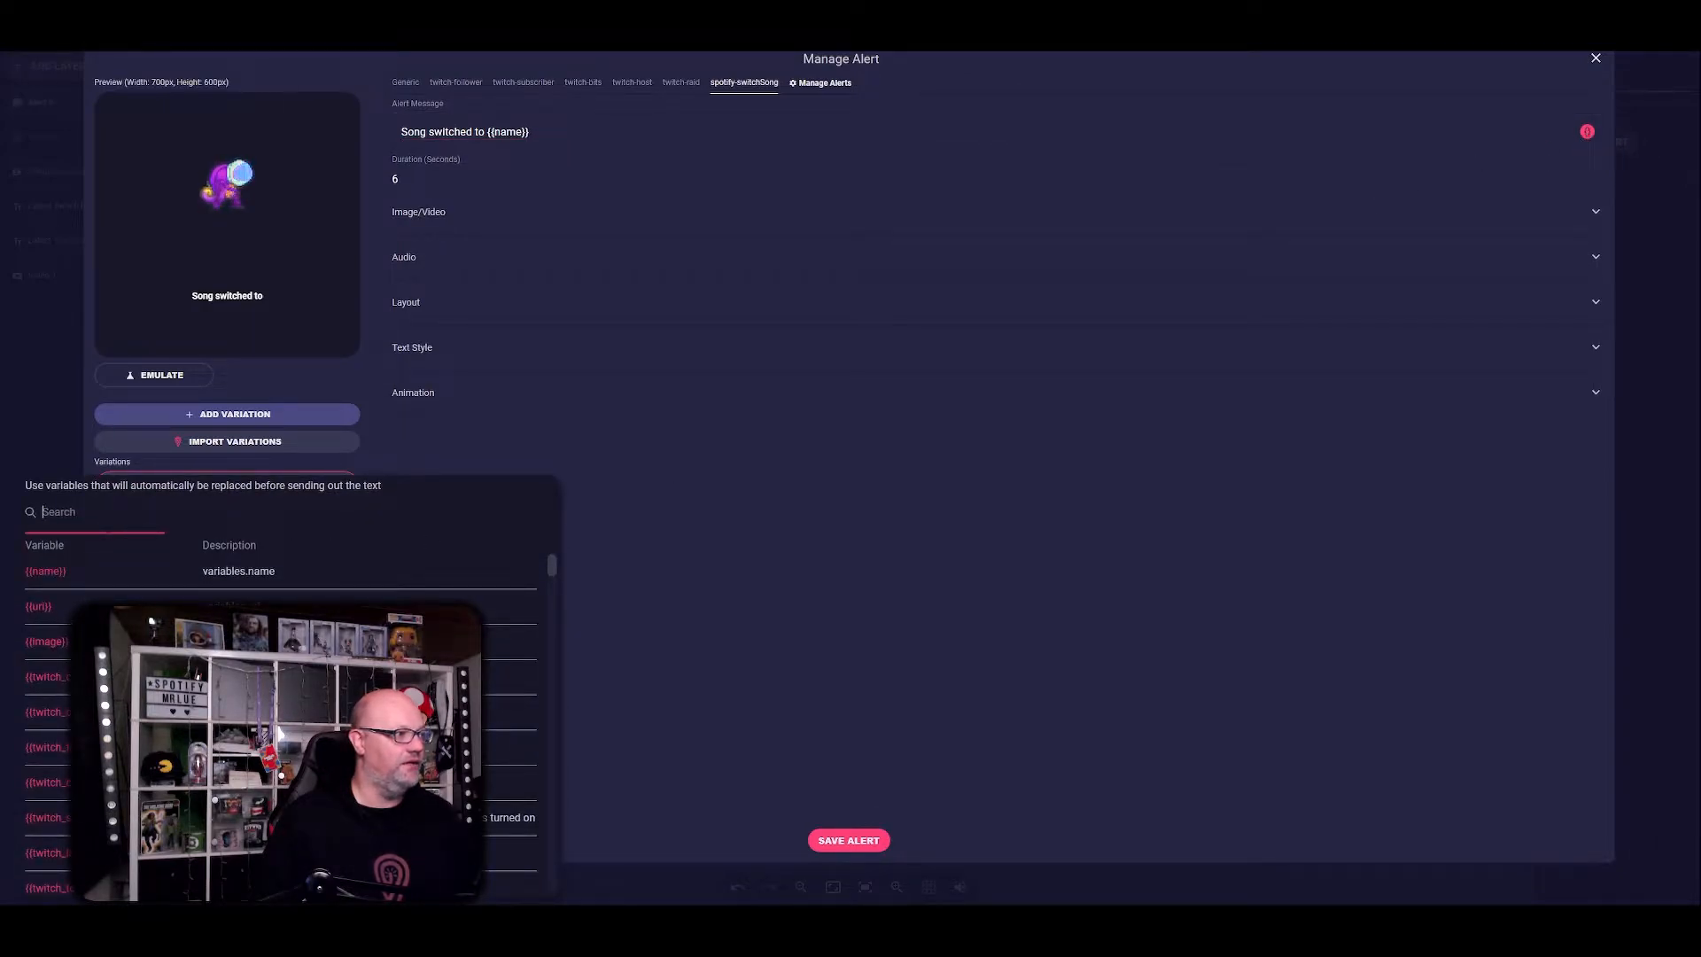
{"action": "type", "text": "artis"}
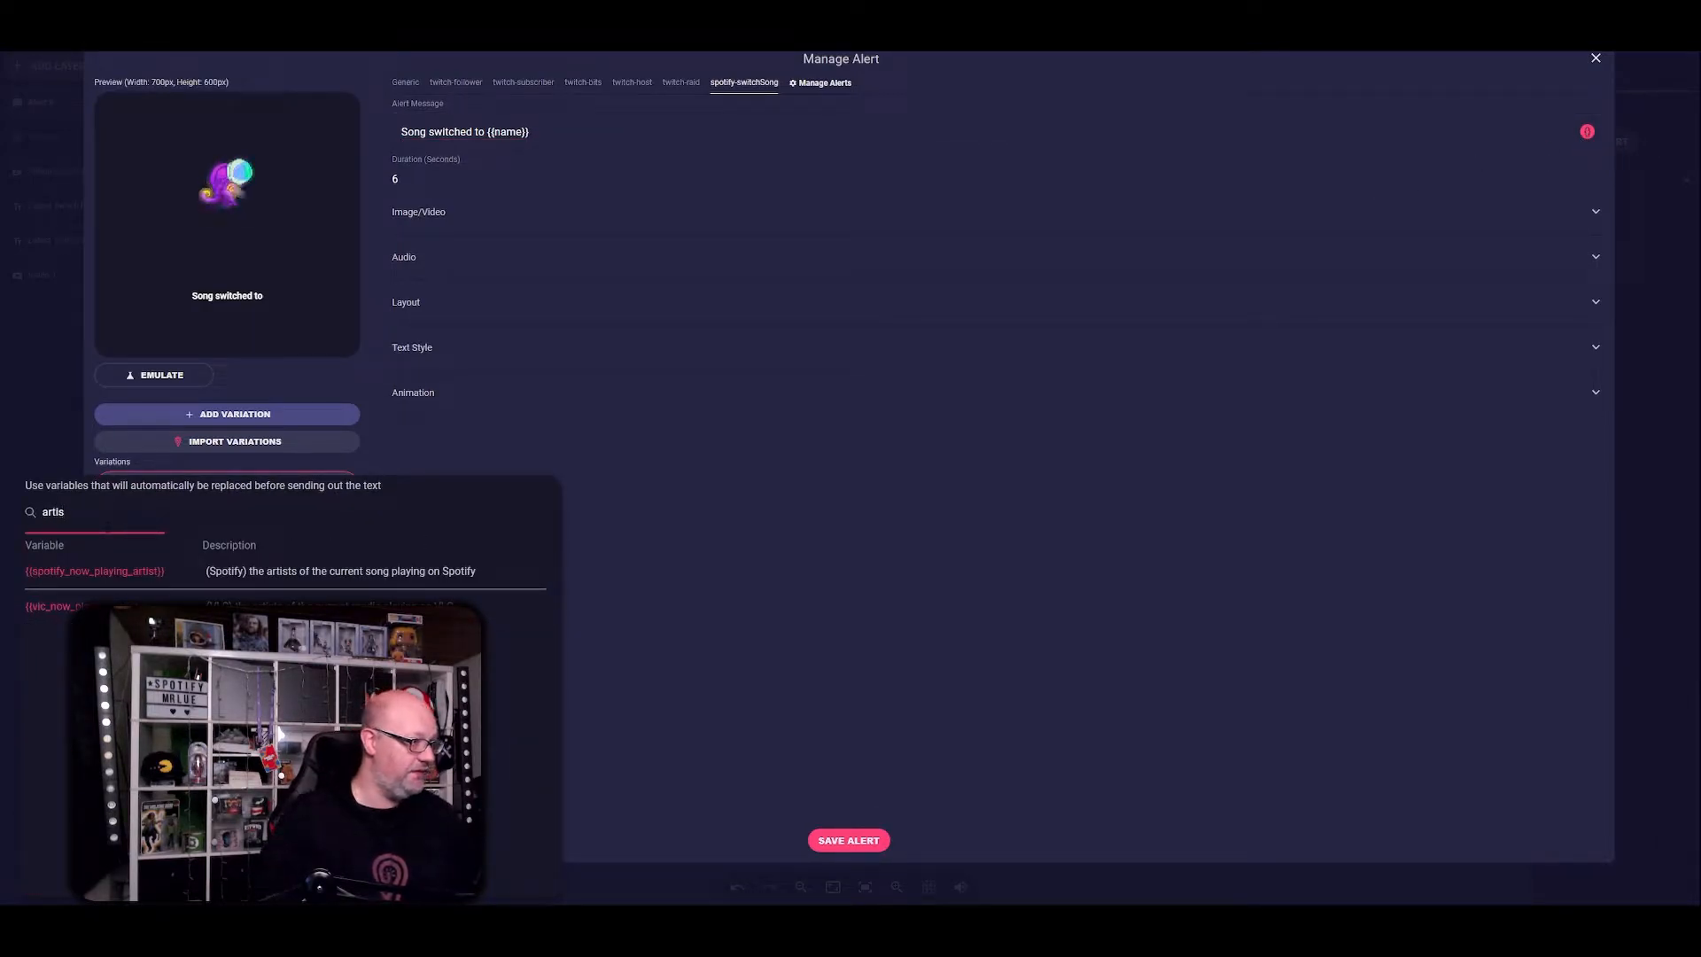
{"action": "left_click", "coordinate": [110, 576]}
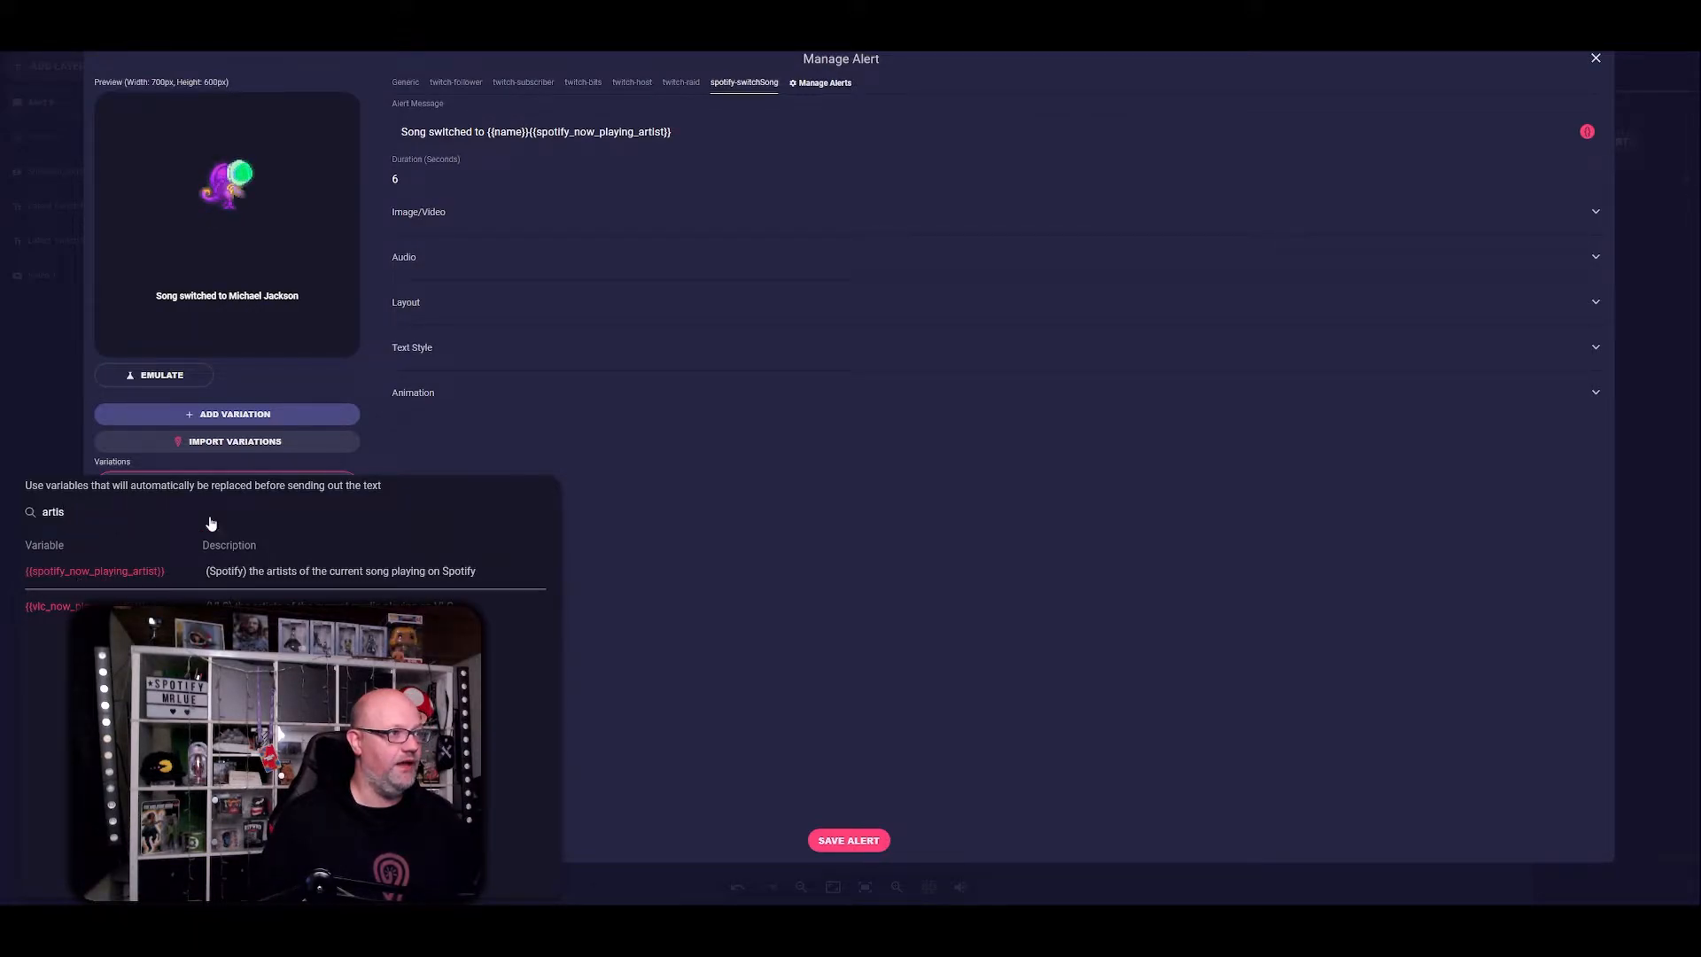
- Move the {{spotify_now_playing_artist}} variable in front of {{name}} in the alert message and separate the two with a hyphen
{"action": "left_click", "coordinate": [668, 133]}
{"action": "left_click_drag", "start_coordinate": [671, 133], "coordinate": [541, 133]}
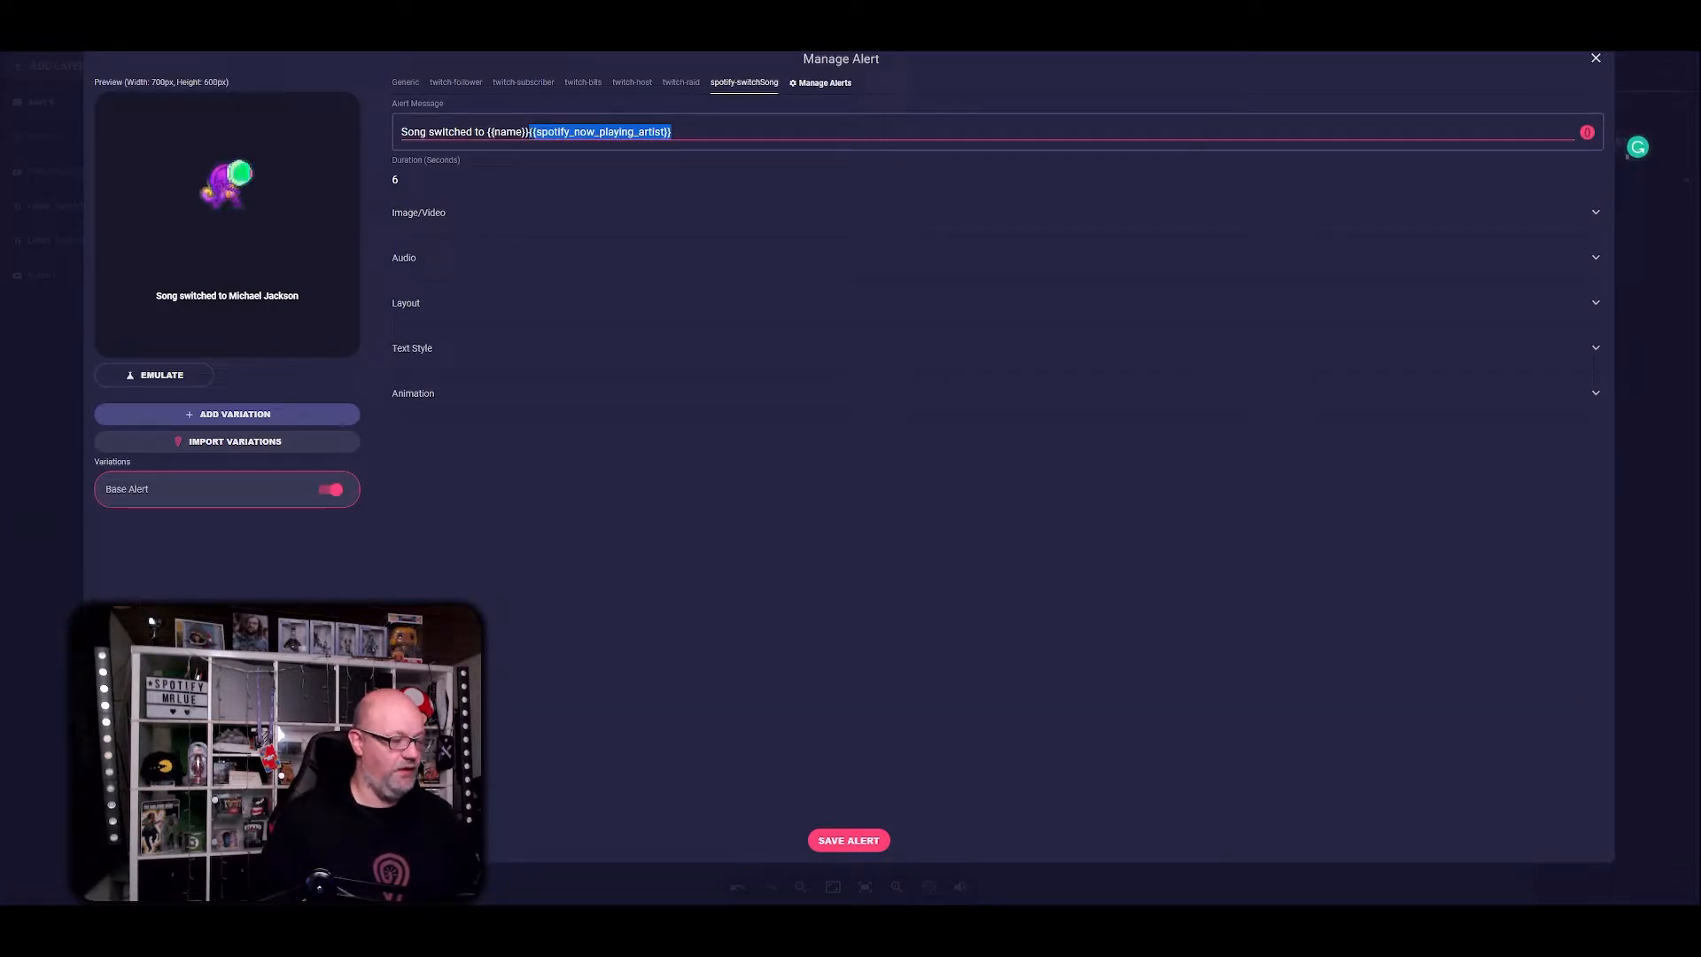
{"action": "key", "text": "BackSpace"}
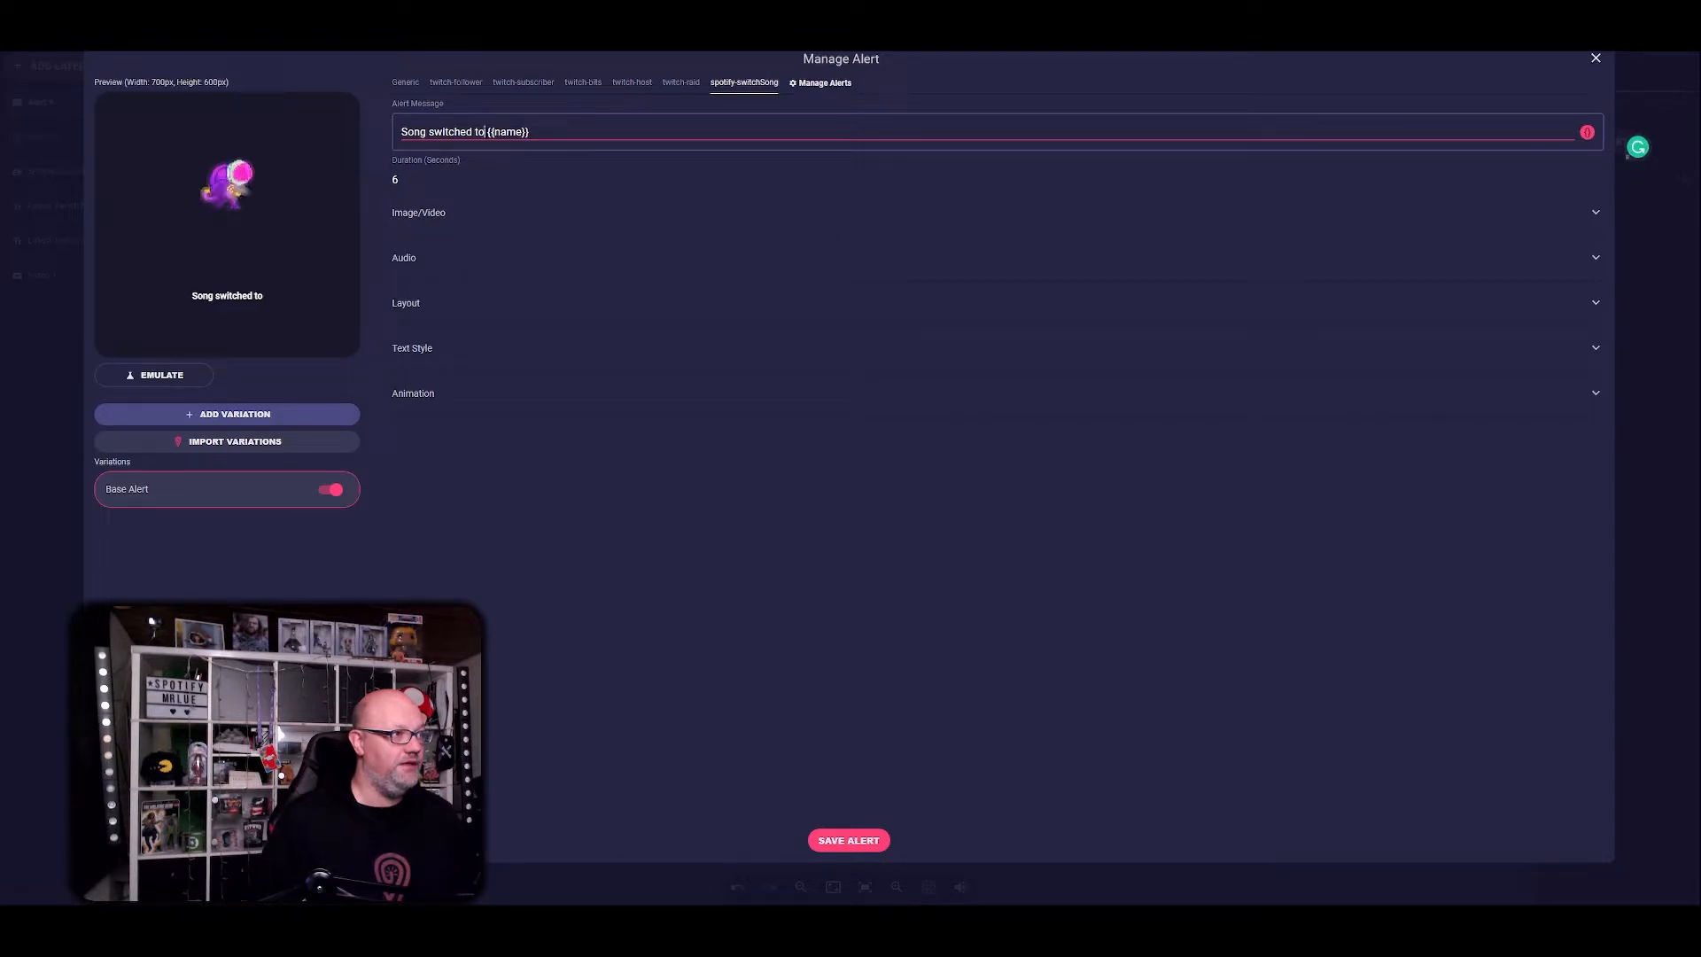
{"action": "type", "text": "{{spotify_now_playing_artist}}"}
{"action": "type", "text": "-"}
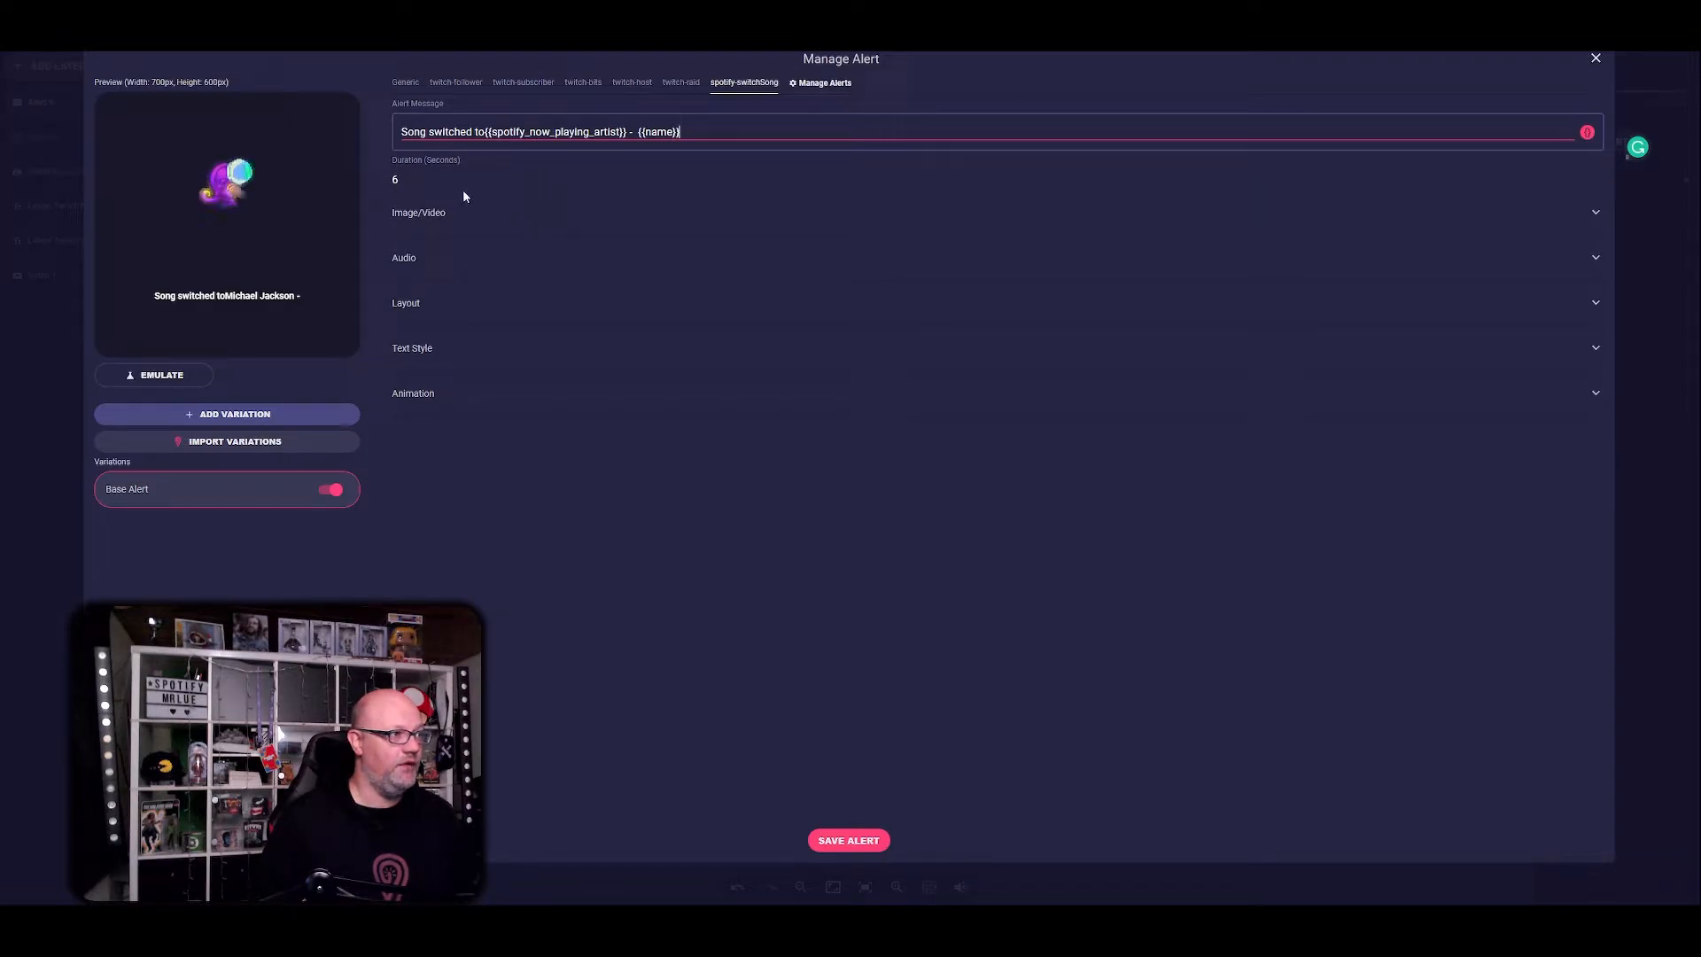
- Set the SwitchSong alert duration to 8 seconds and replace its image with the {{spotify_now_playing_image}} variable
{"action": "left_click", "coordinate": [418, 180]}
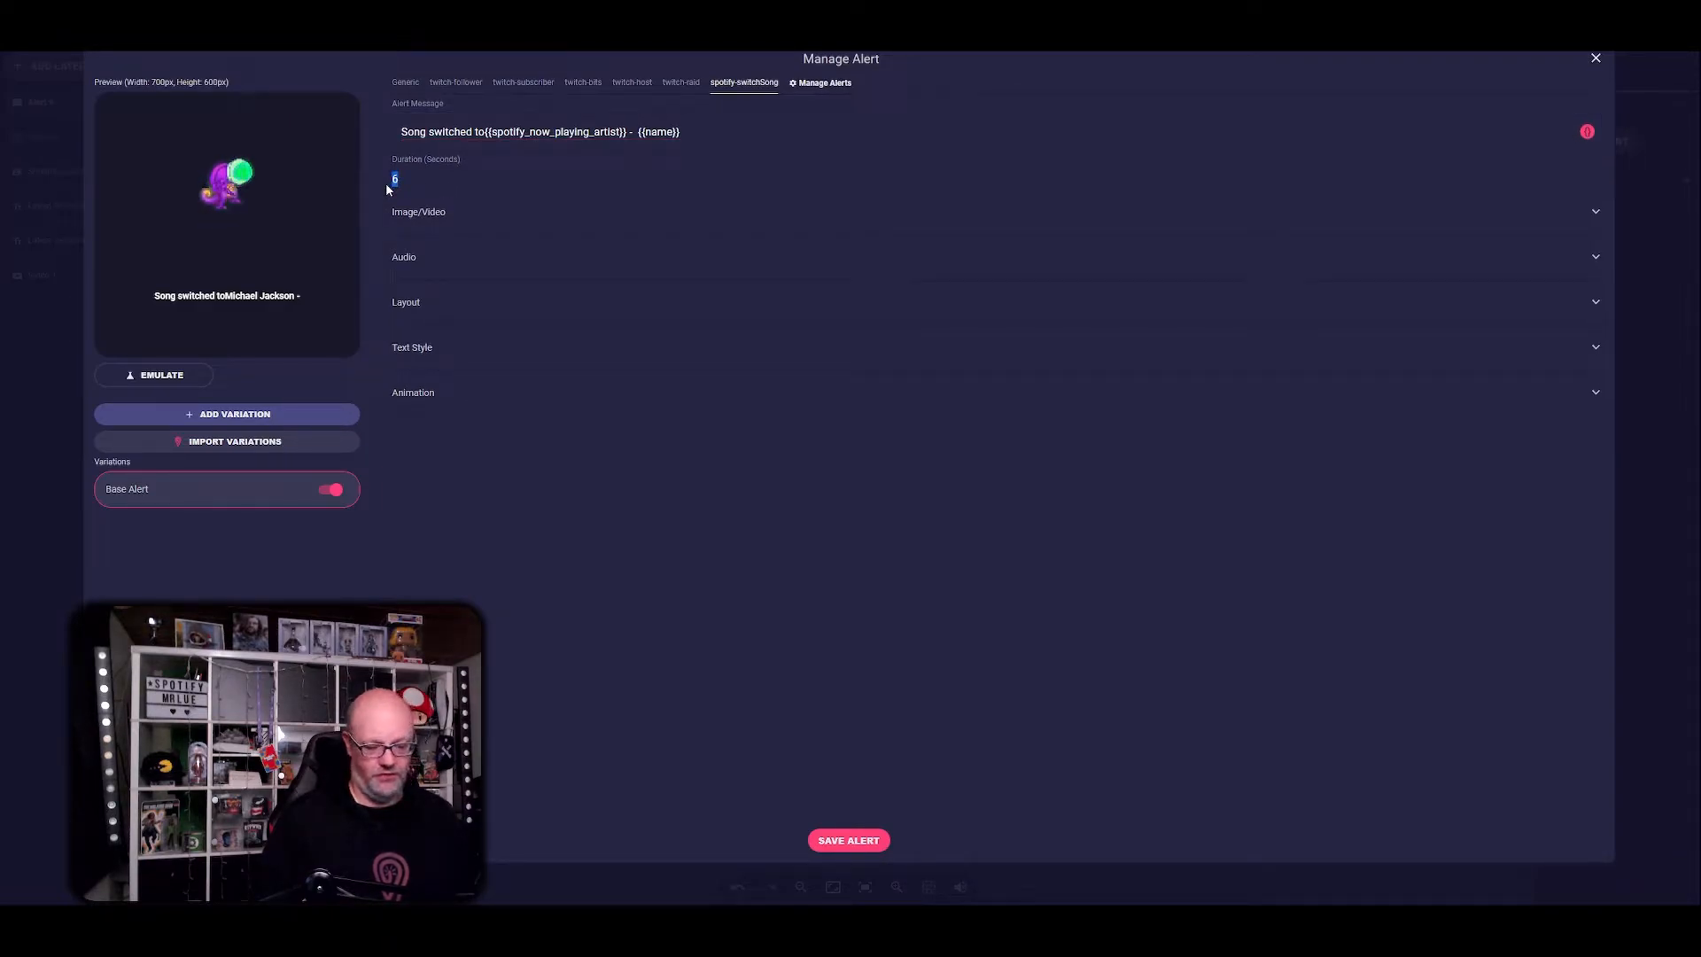
{"action": "left_click", "coordinate": [490, 216]}
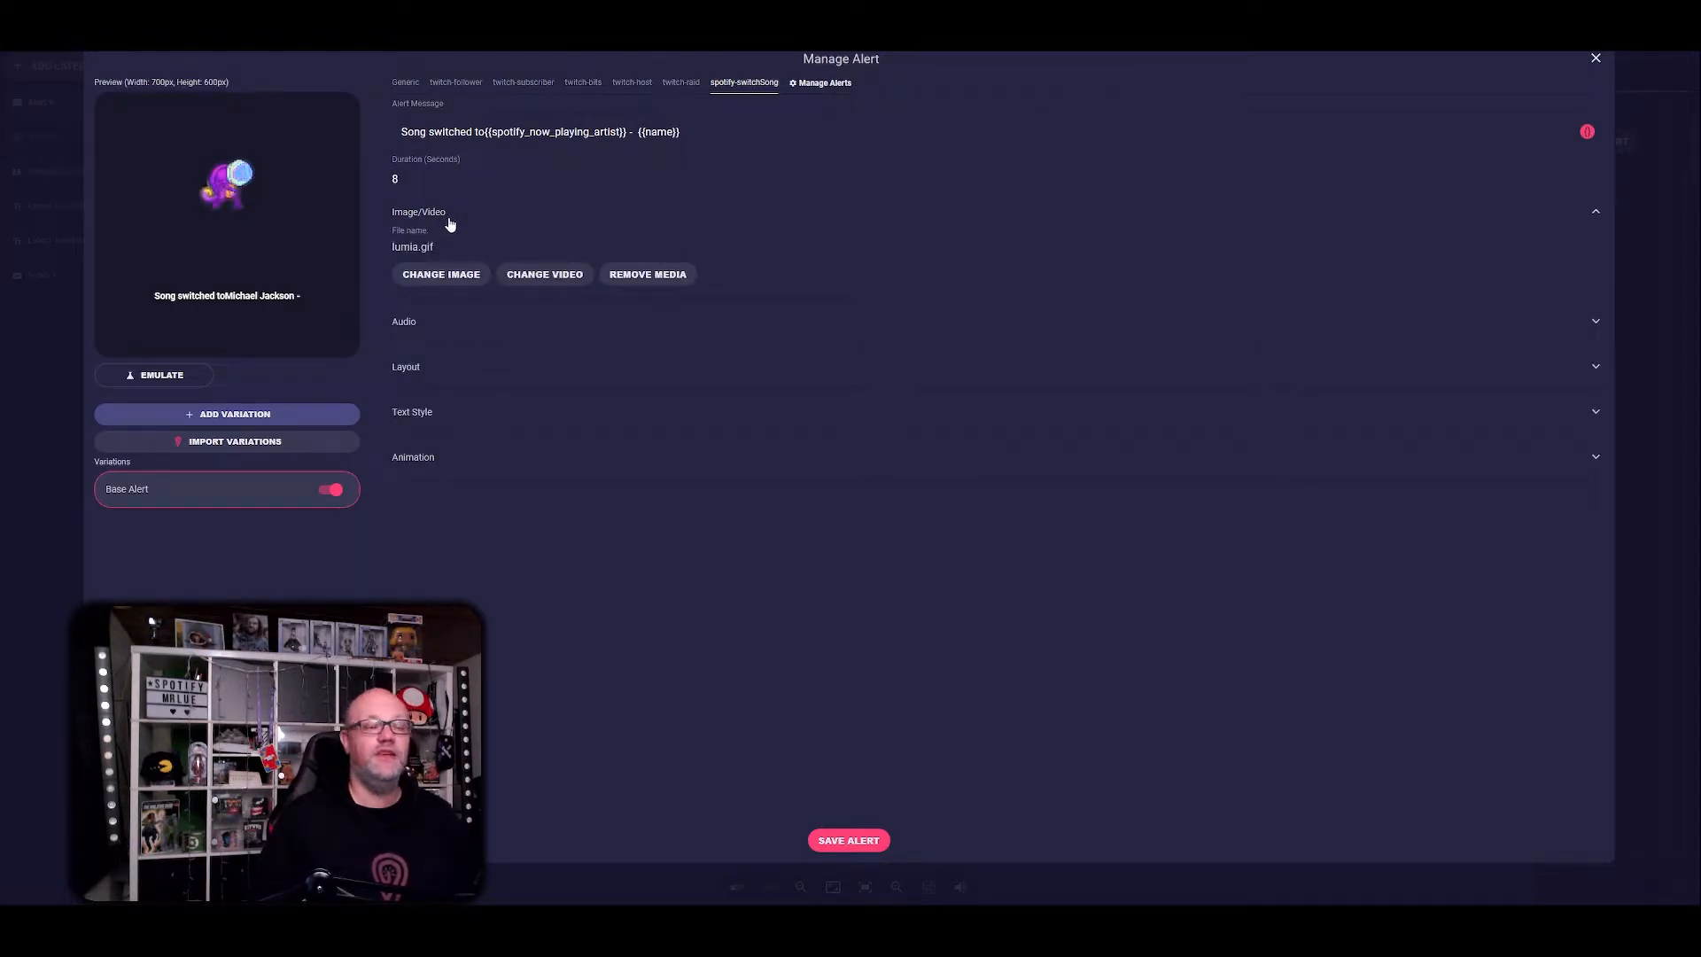
{"action": "left_click", "coordinate": [447, 277]}
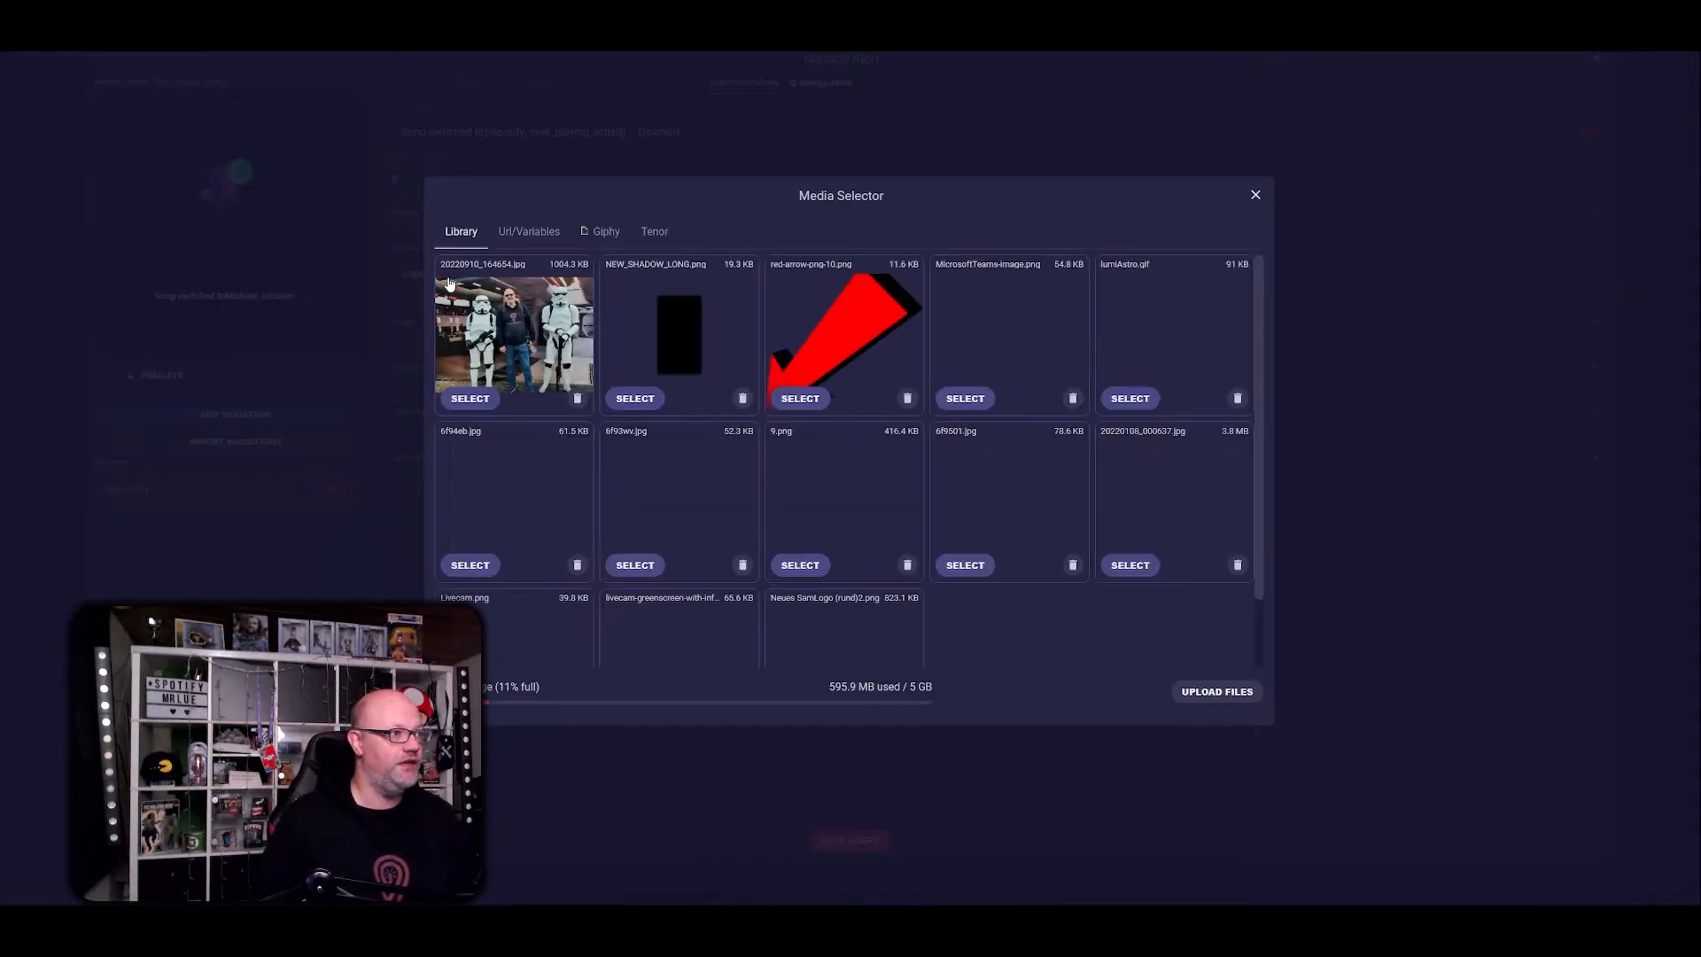
{"action": "left_click", "coordinate": [520, 240]}
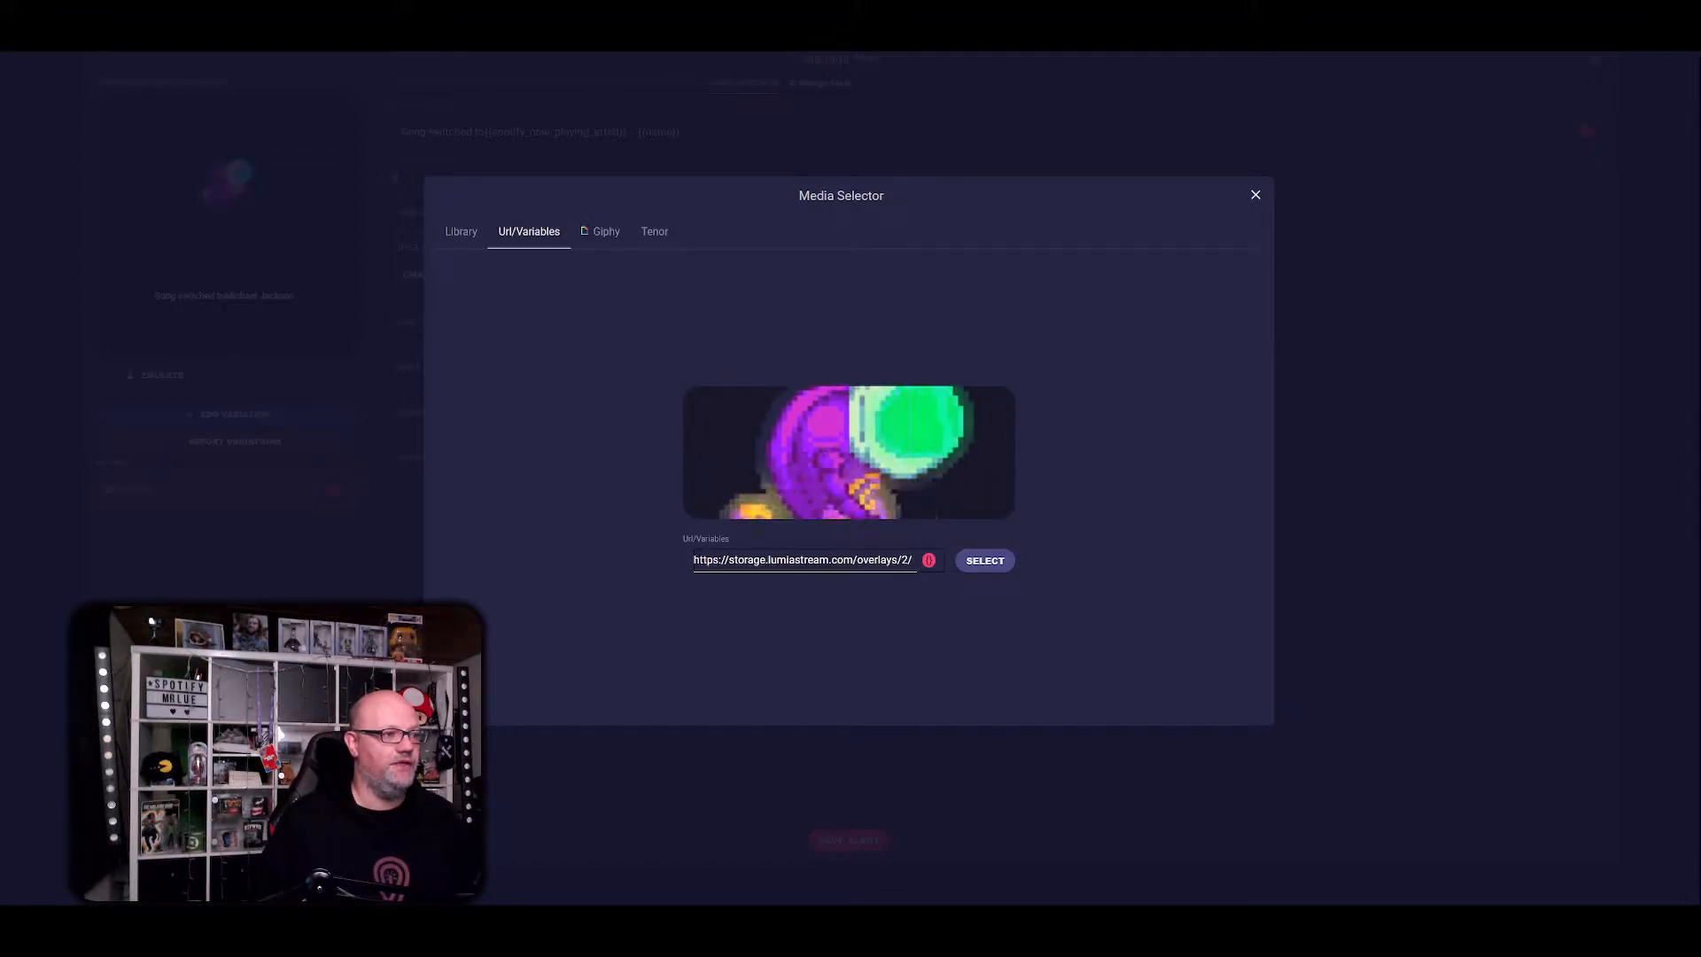
{"action": "left_click", "coordinate": [695, 560]}
{"action": "key", "text": "ctrl+a"}
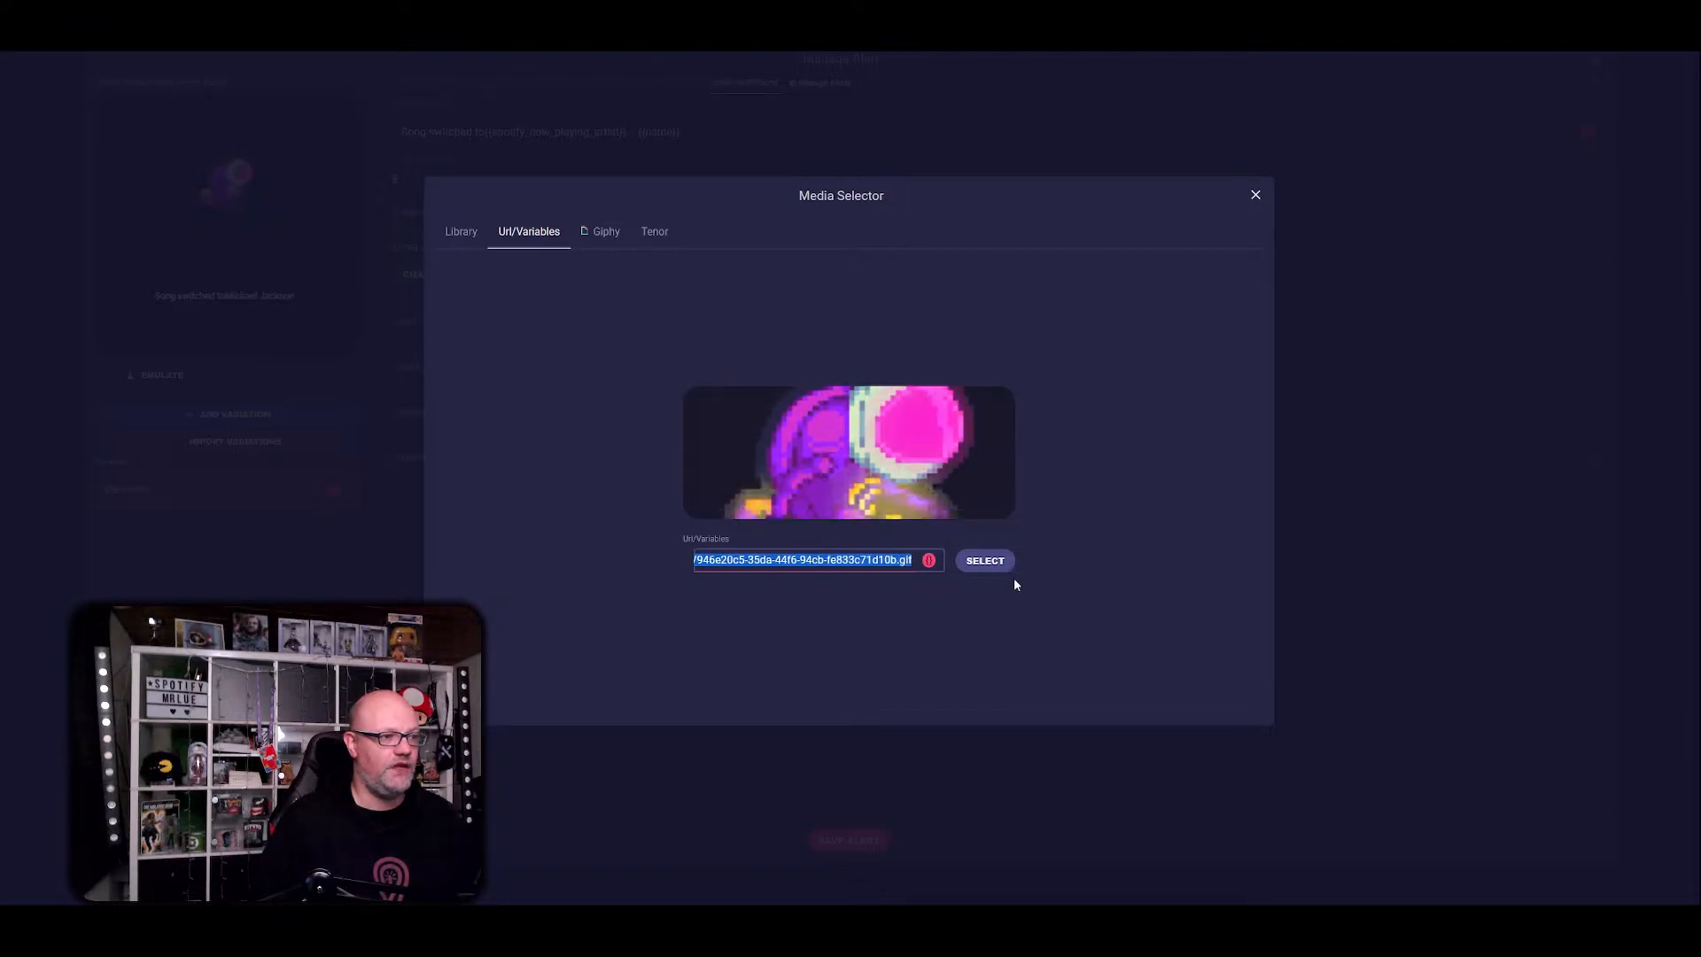
{"action": "type", "text": "{{spotify_now_playing_image}}"}
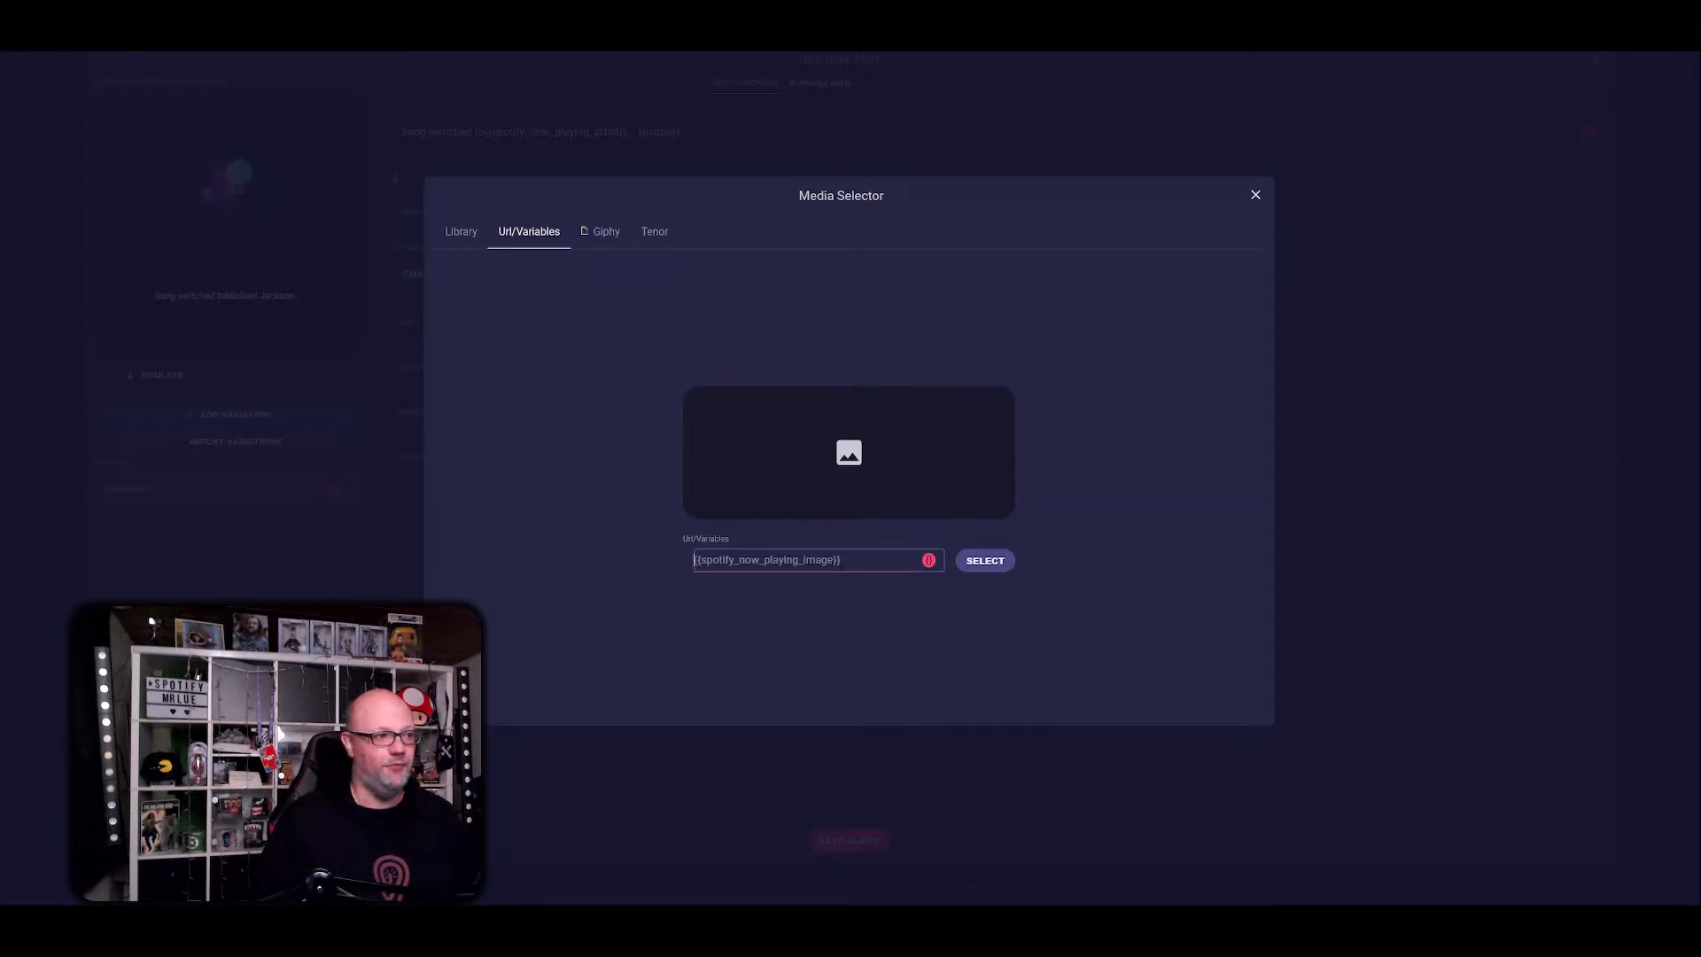
{"action": "left_click", "coordinate": [929, 561]}
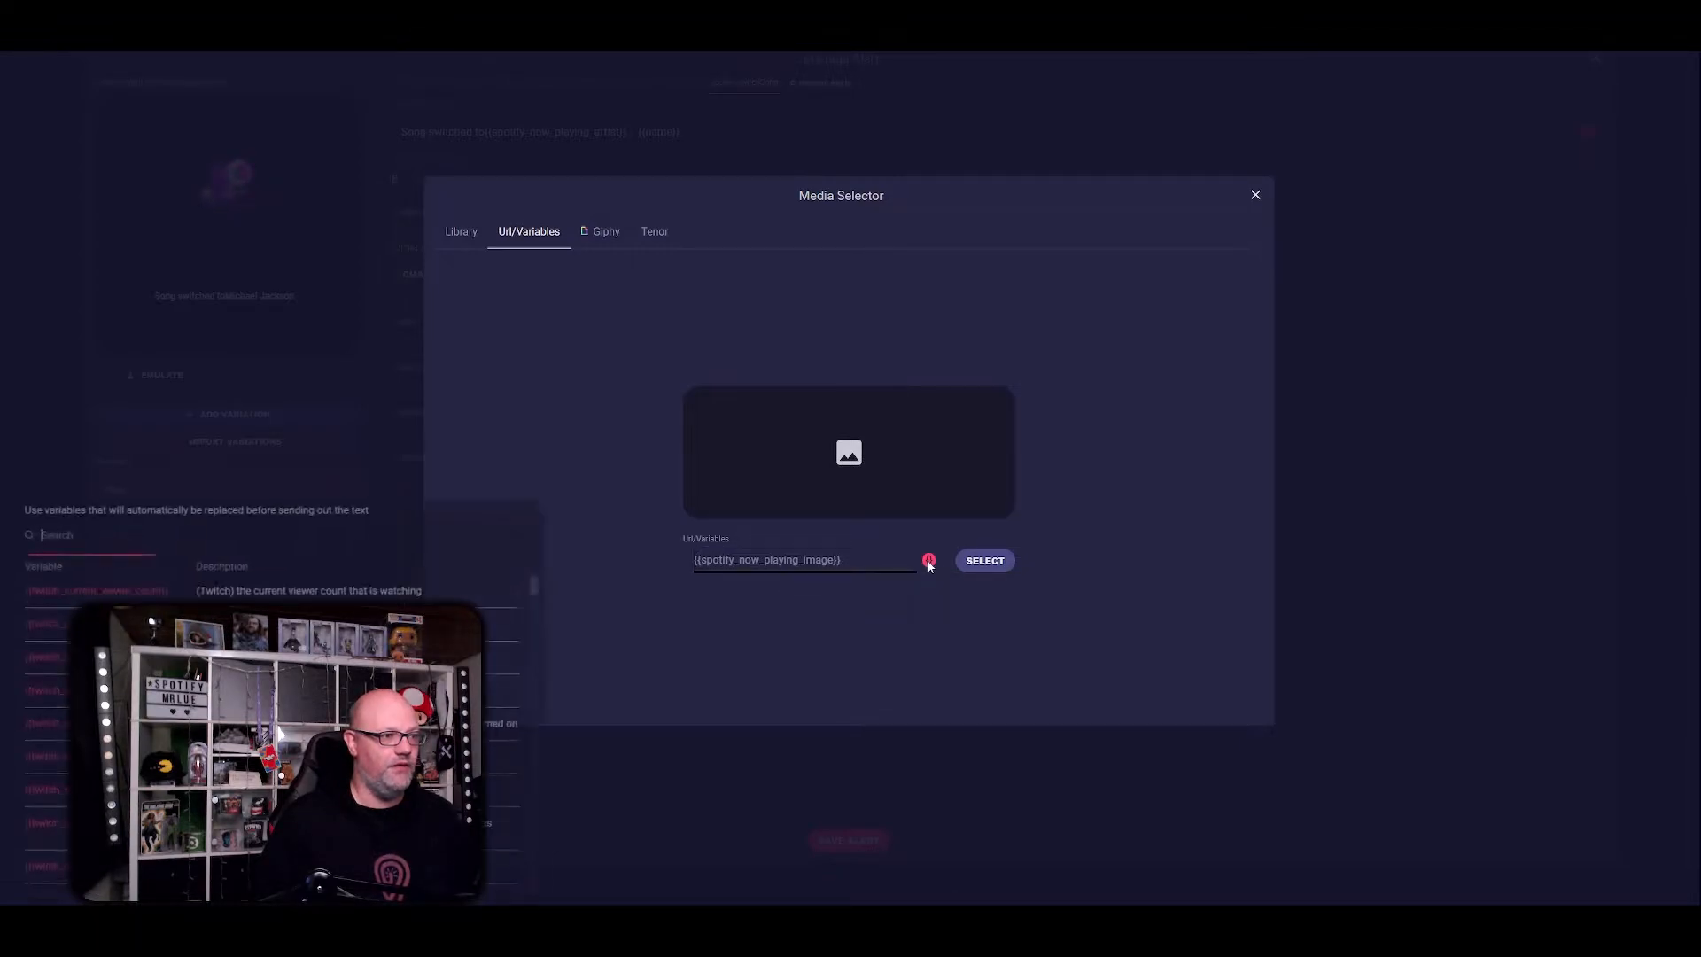
{"action": "type", "text": "image"}
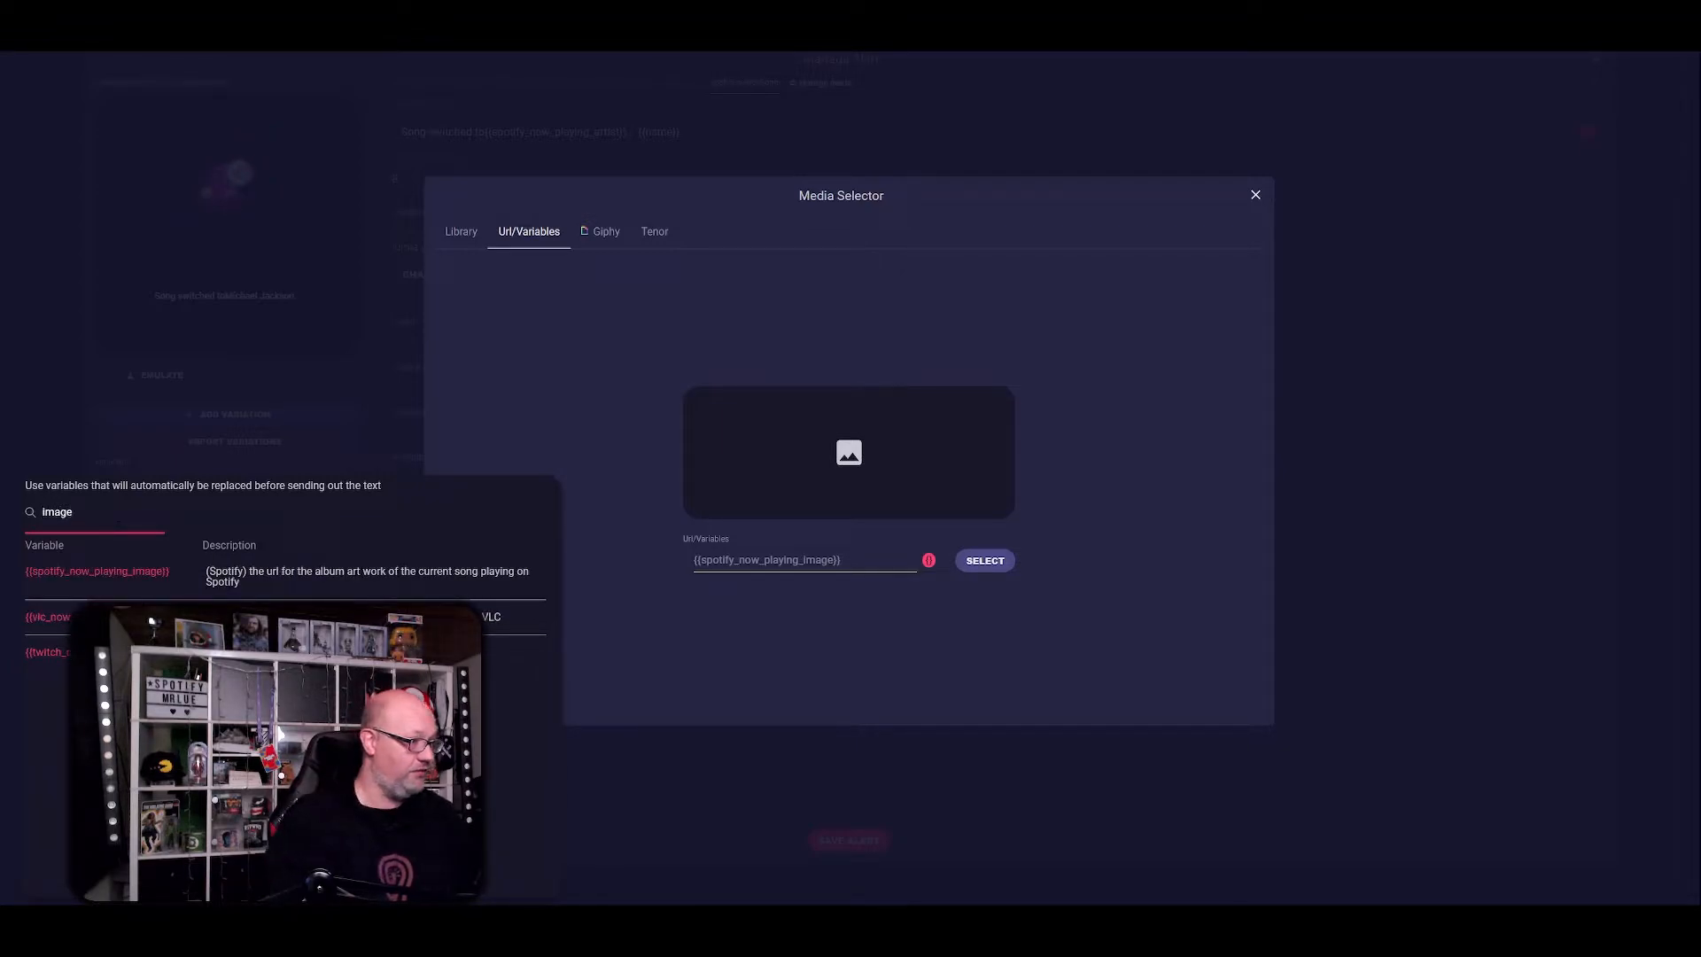
{"action": "left_click", "coordinate": [118, 572]}
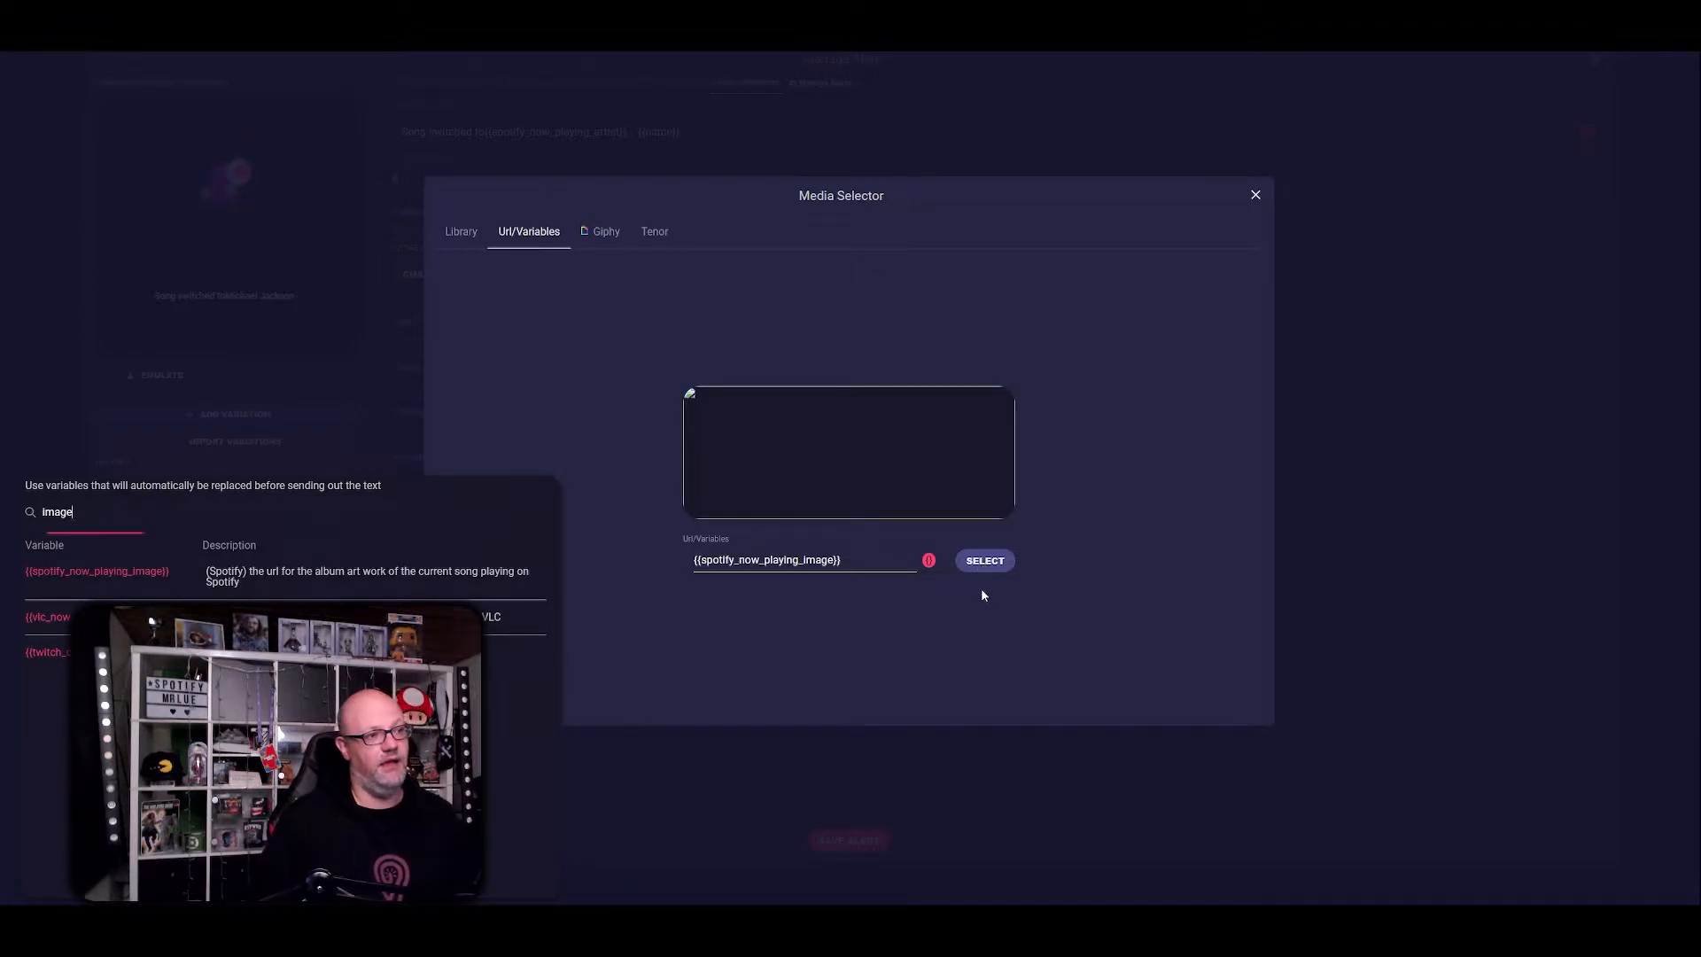
{"action": "left_click", "coordinate": [984, 560]}
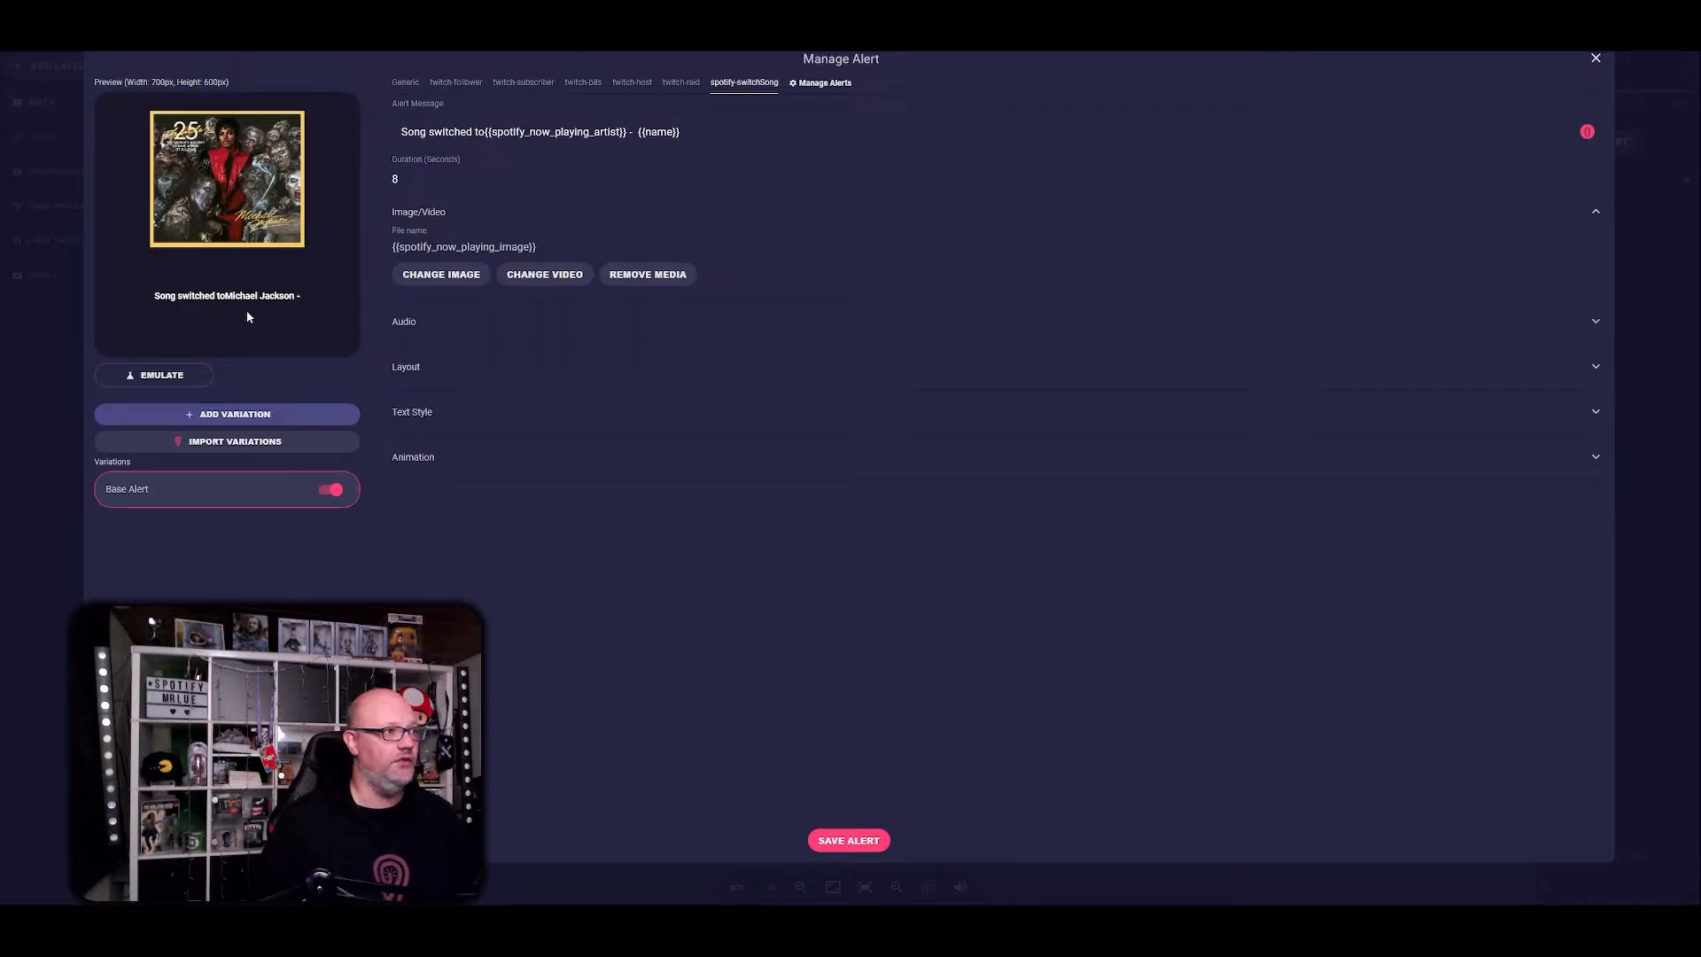
- Replace {{name}} in the alert message with {{spotify_now_playing_song}} and add the missing space after "Song switched to"
{"action": "left_click_drag", "start_coordinate": [692, 133], "coordinate": [651, 133]}
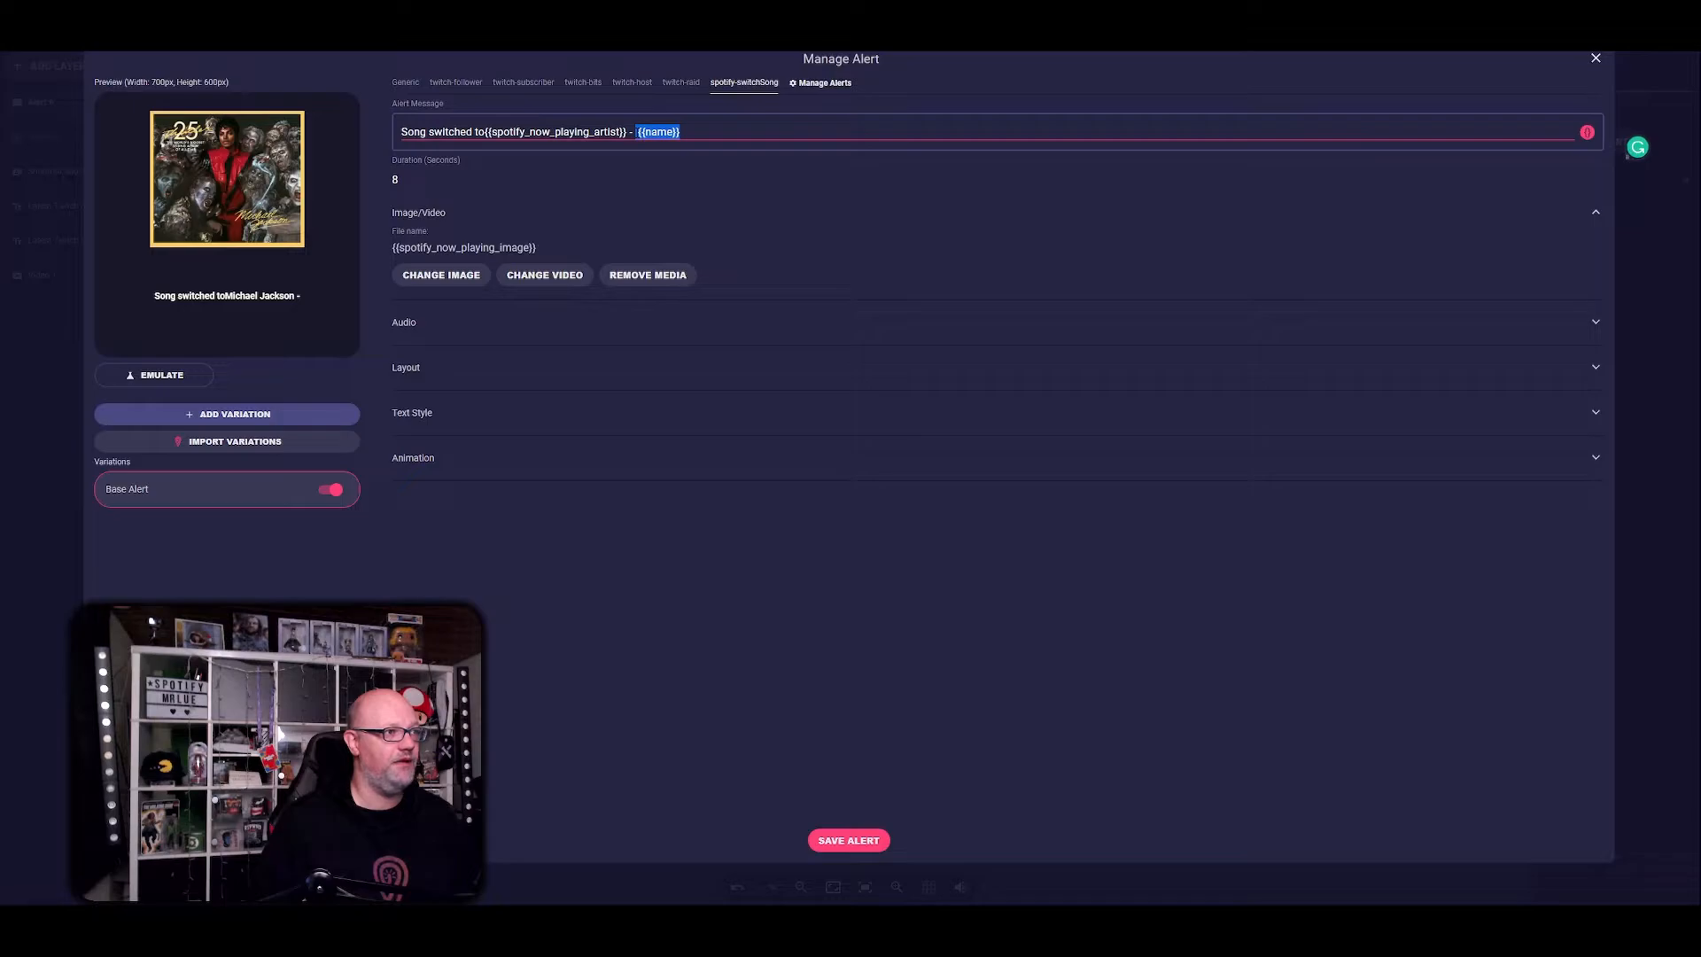
{"action": "key", "text": "BackSpace"}
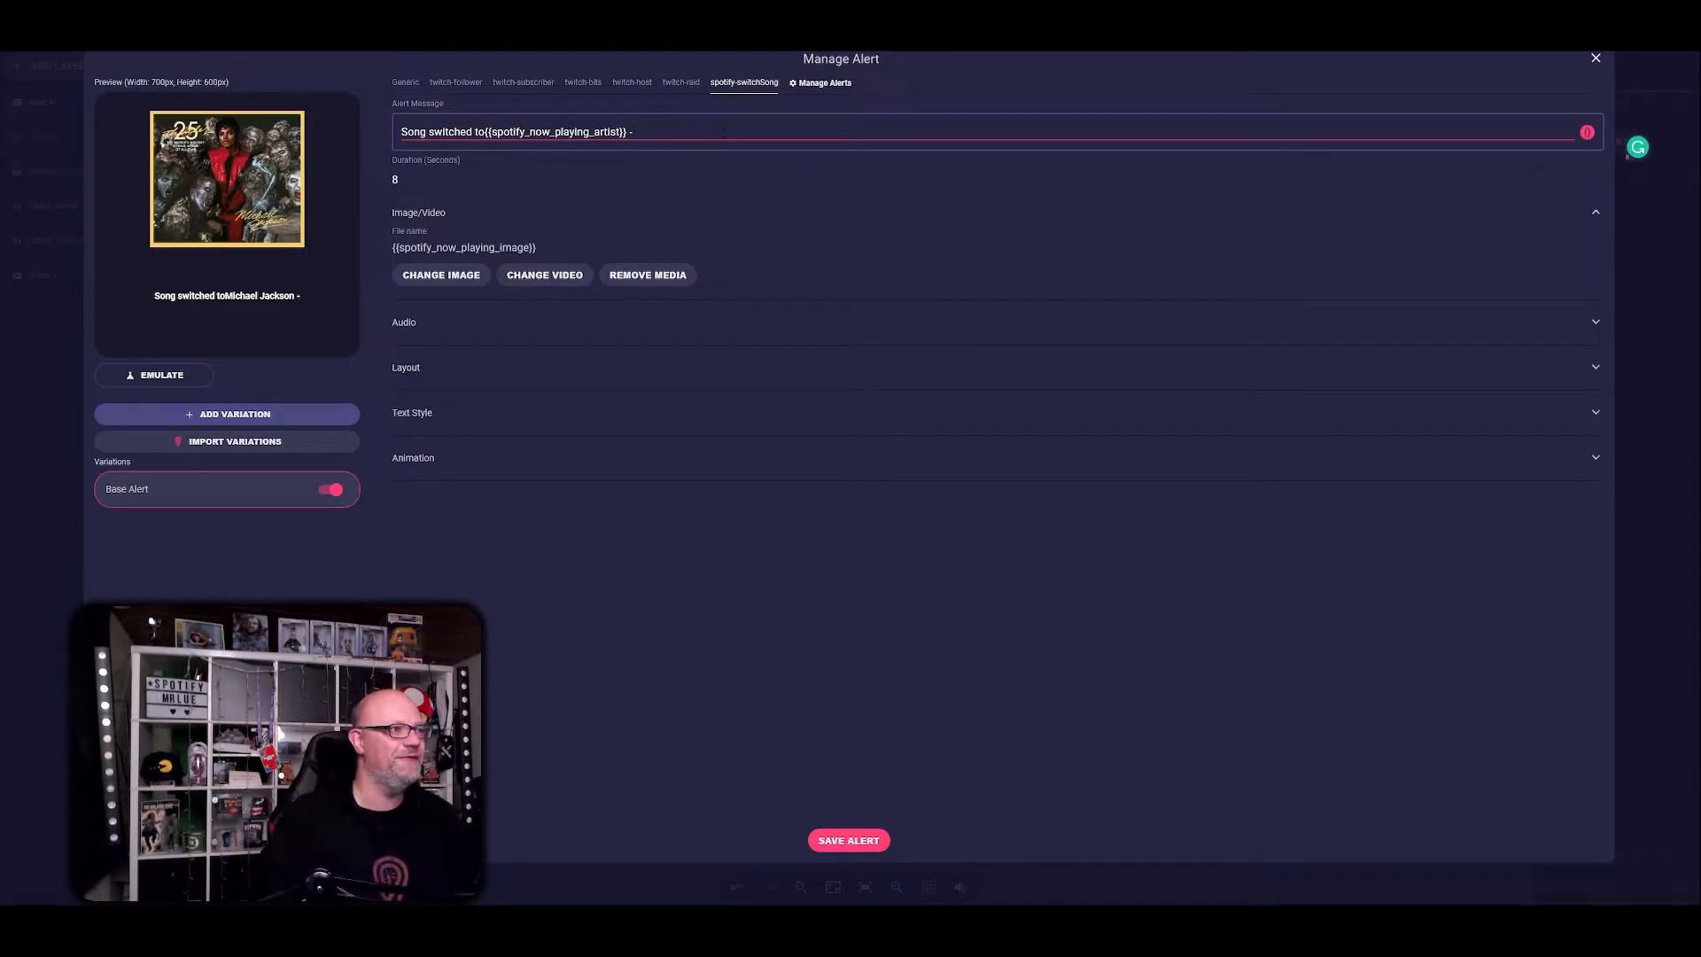
{"action": "left_click", "coordinate": [1588, 133]}
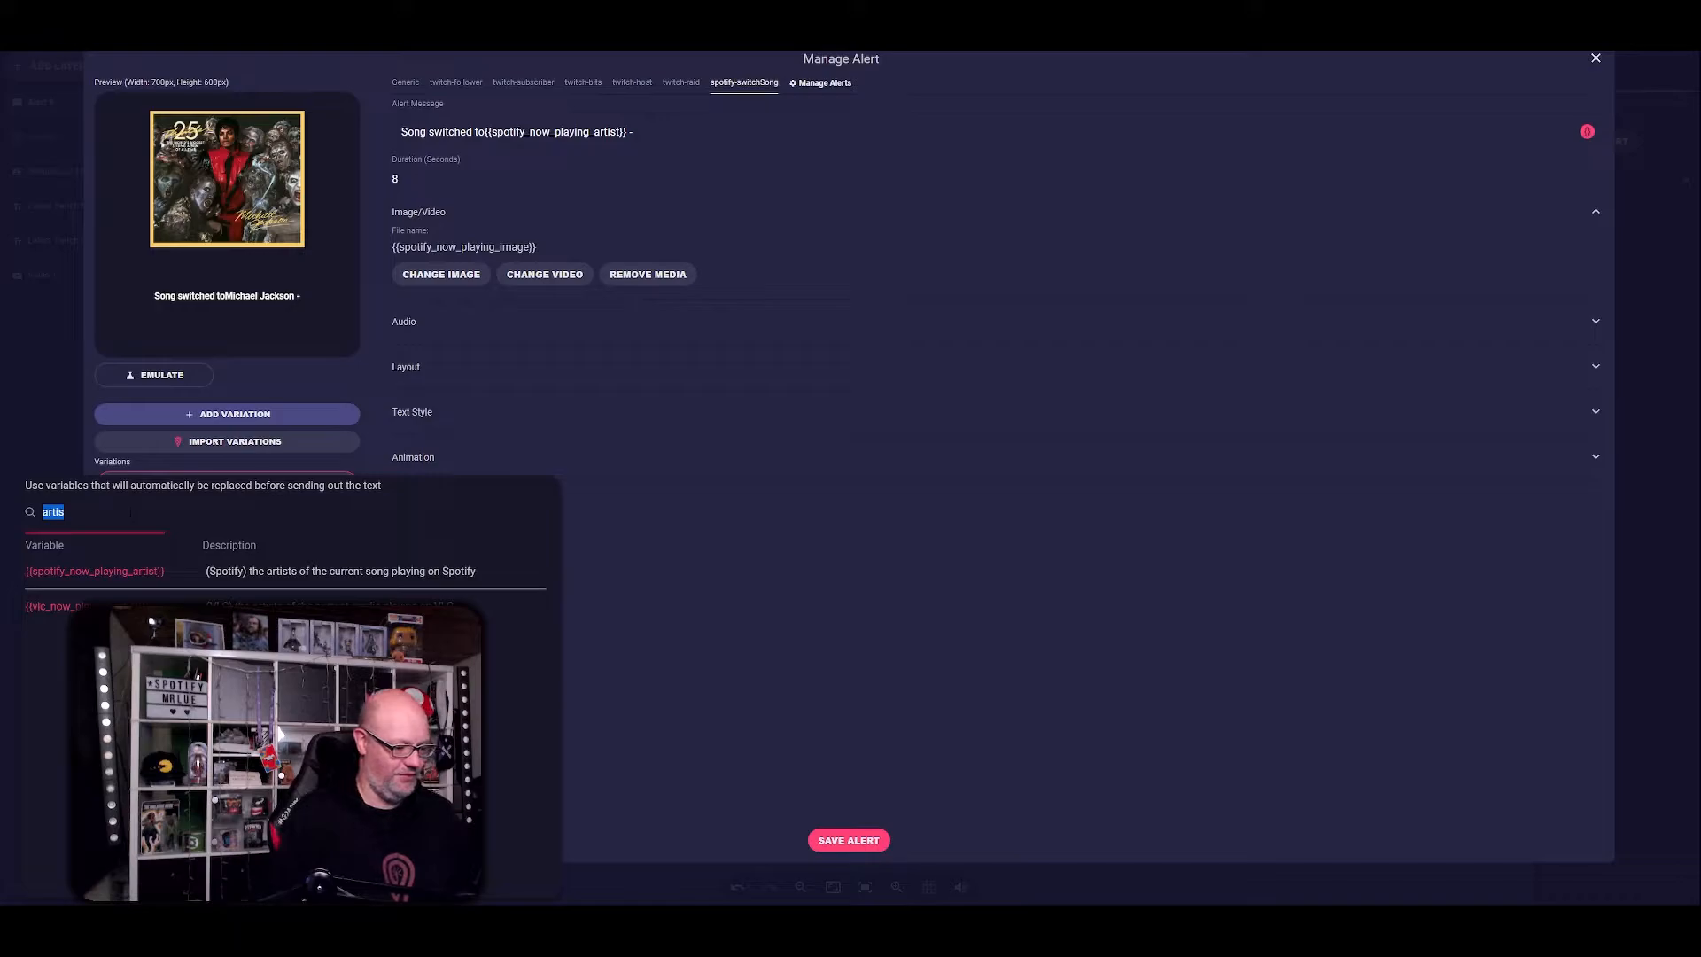
{"action": "type", "text": "song"}
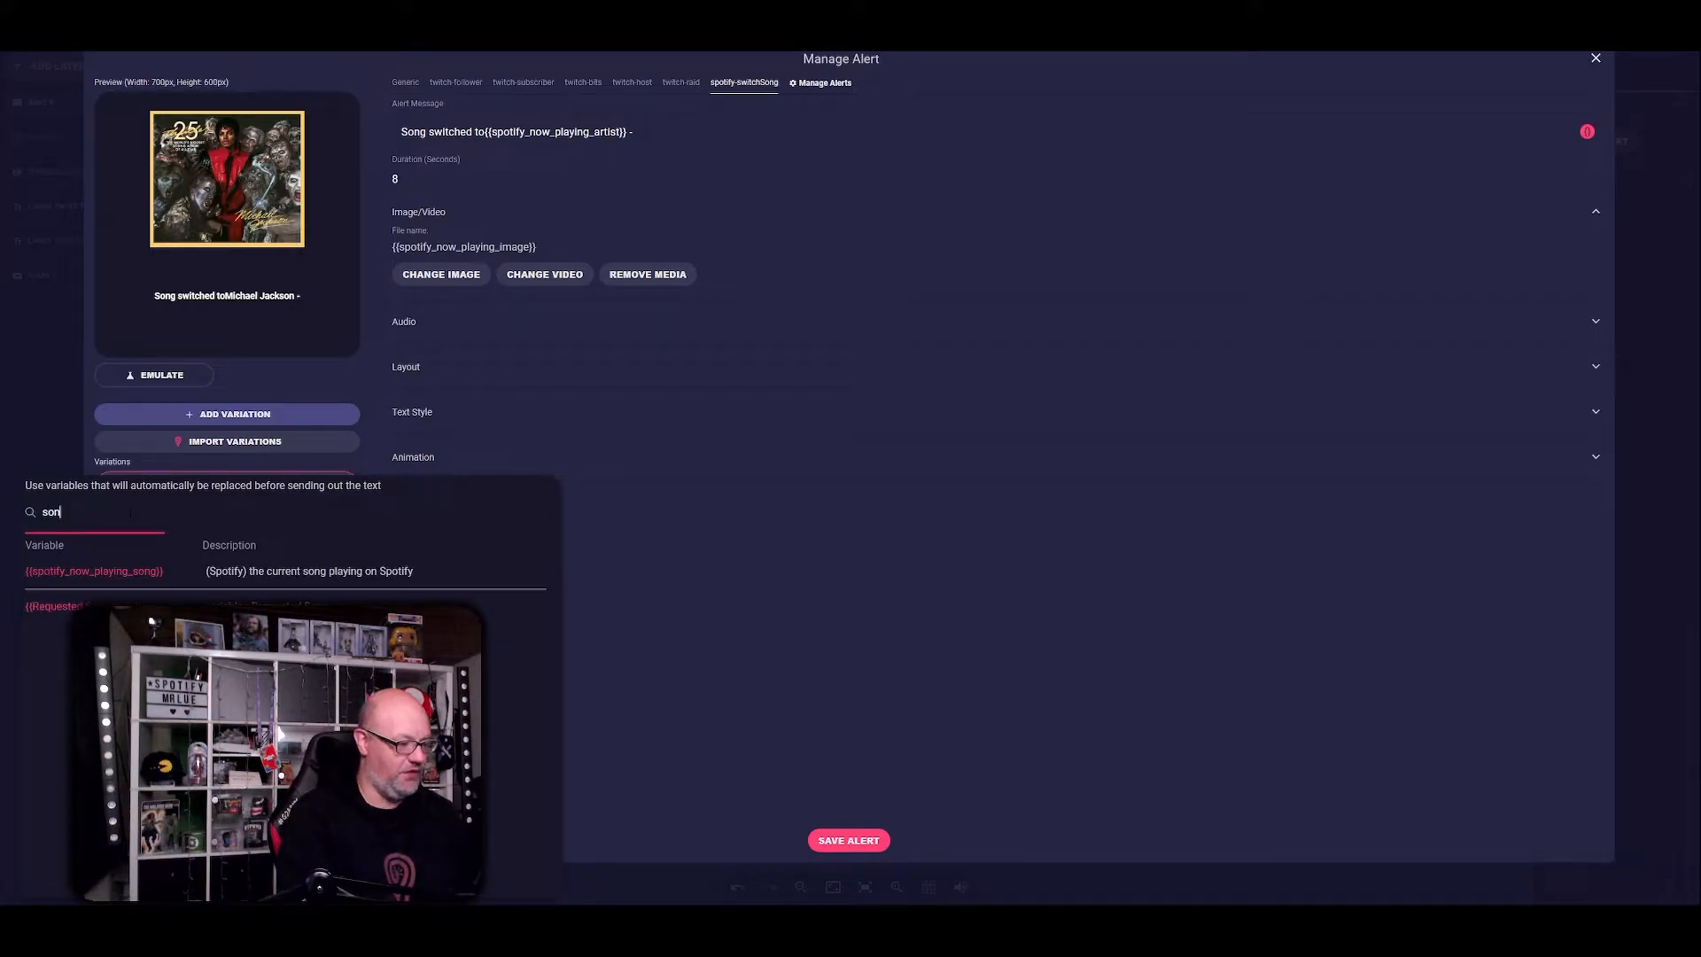
{"action": "left_click", "coordinate": [80, 579]}
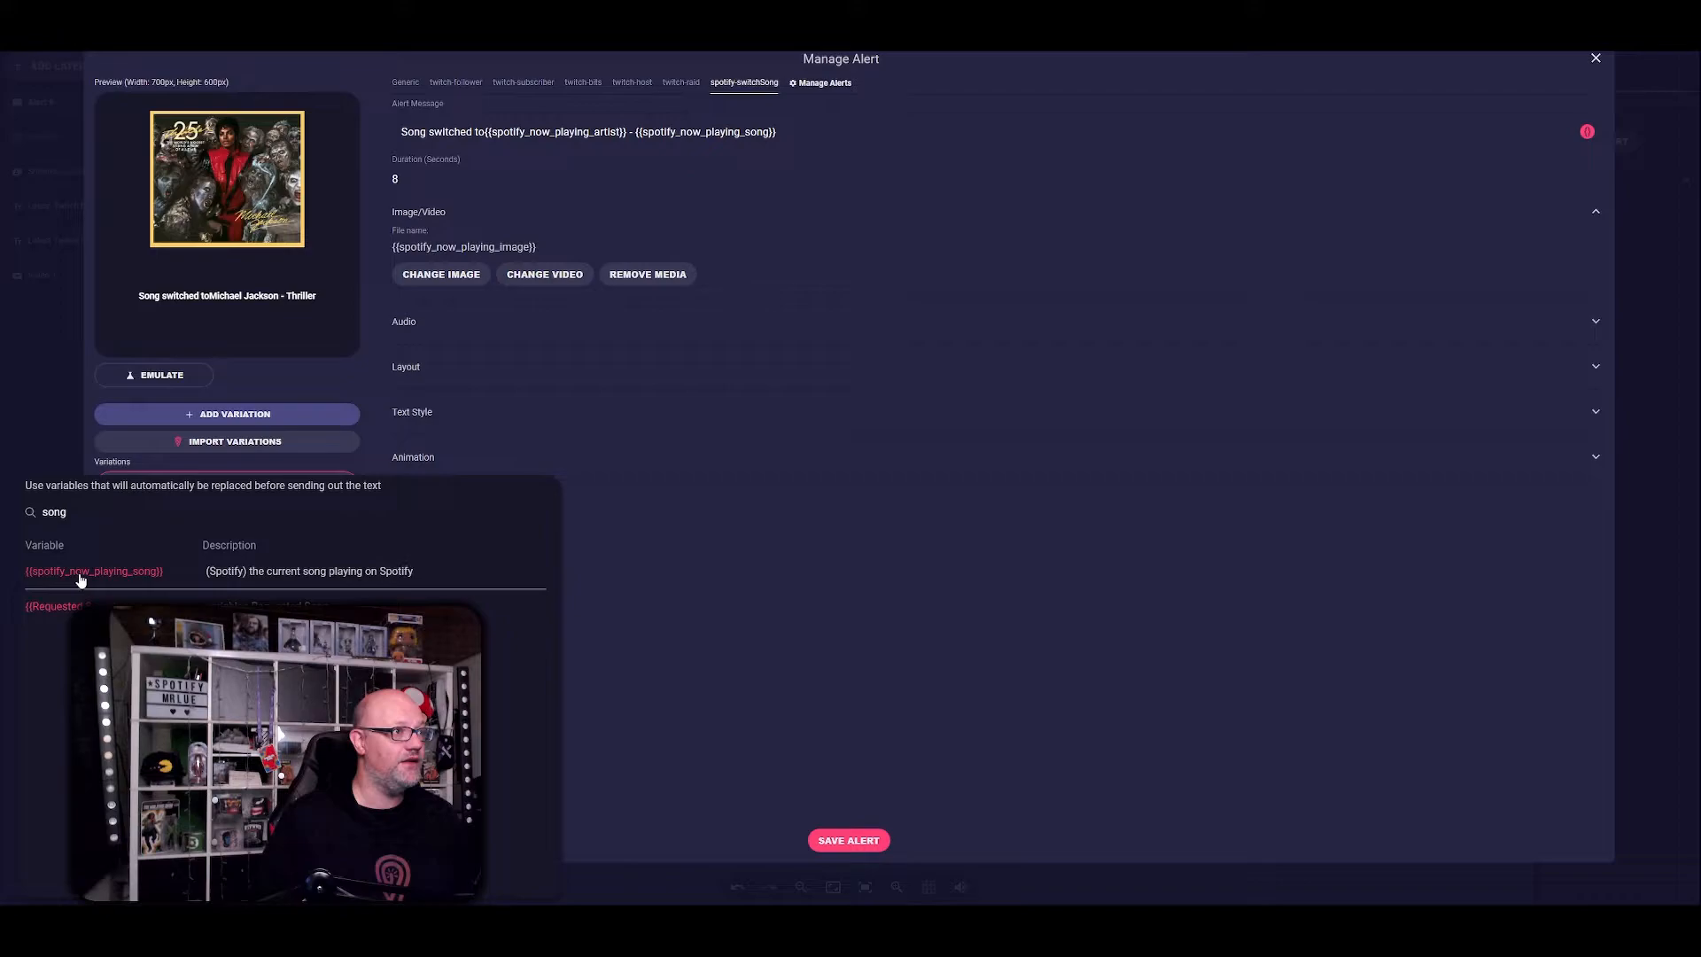
{"action": "left_click", "coordinate": [713, 530]}
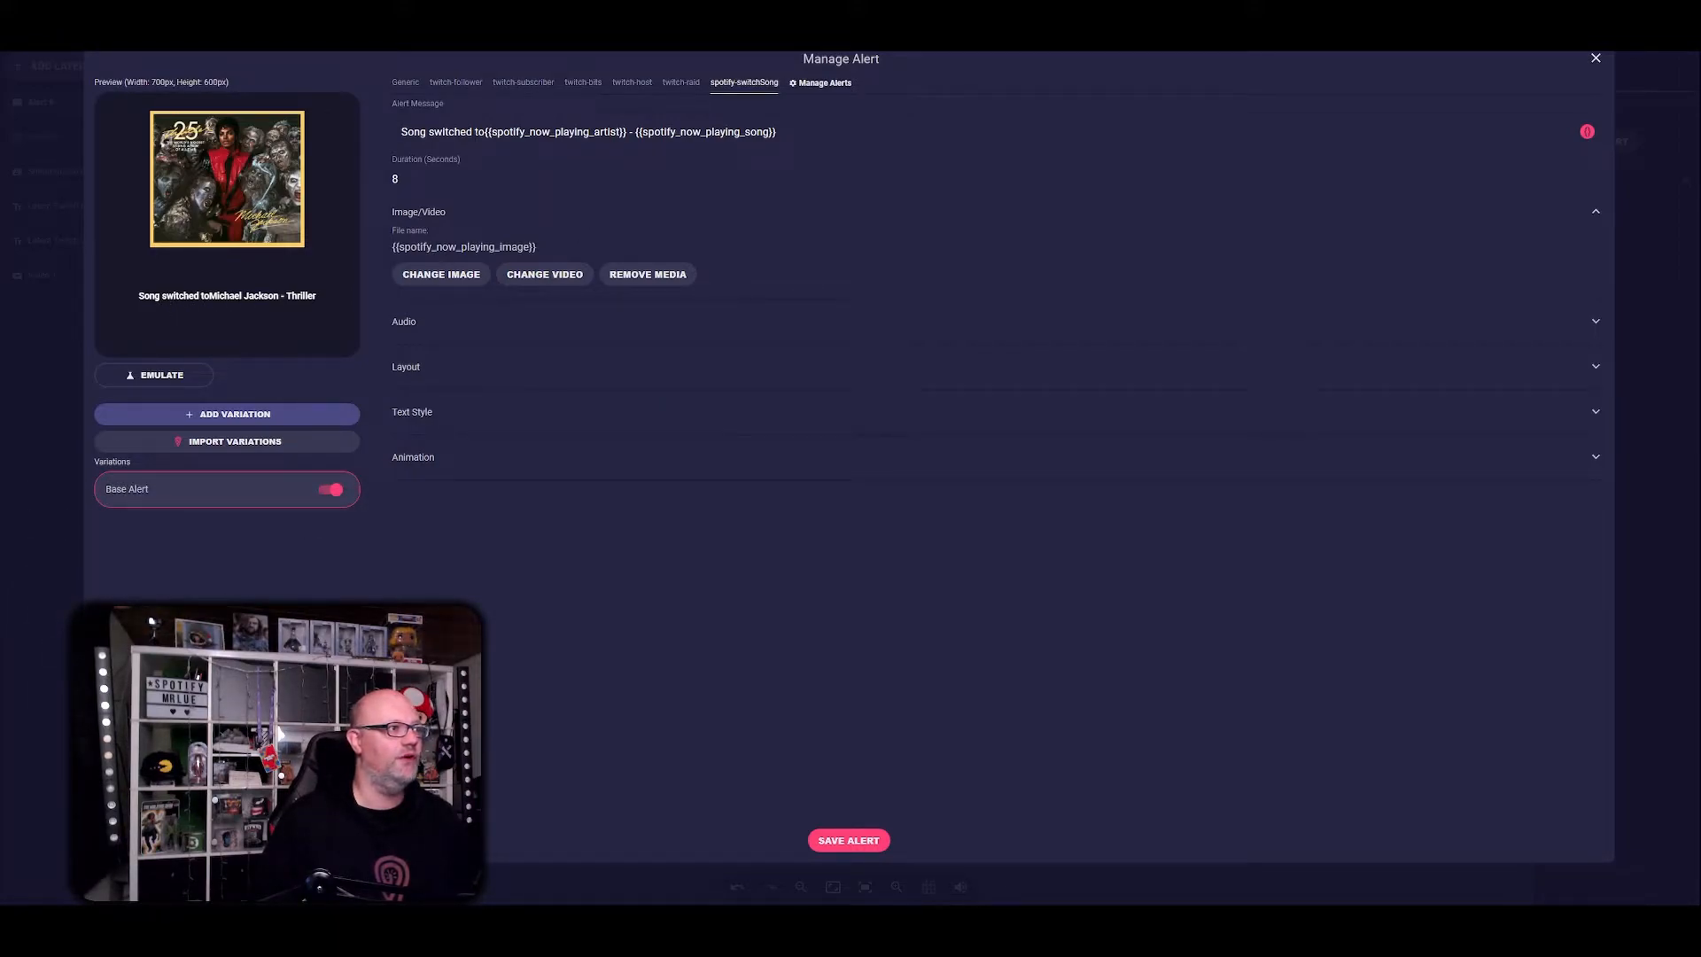
{"action": "left_click", "coordinate": [485, 131]}
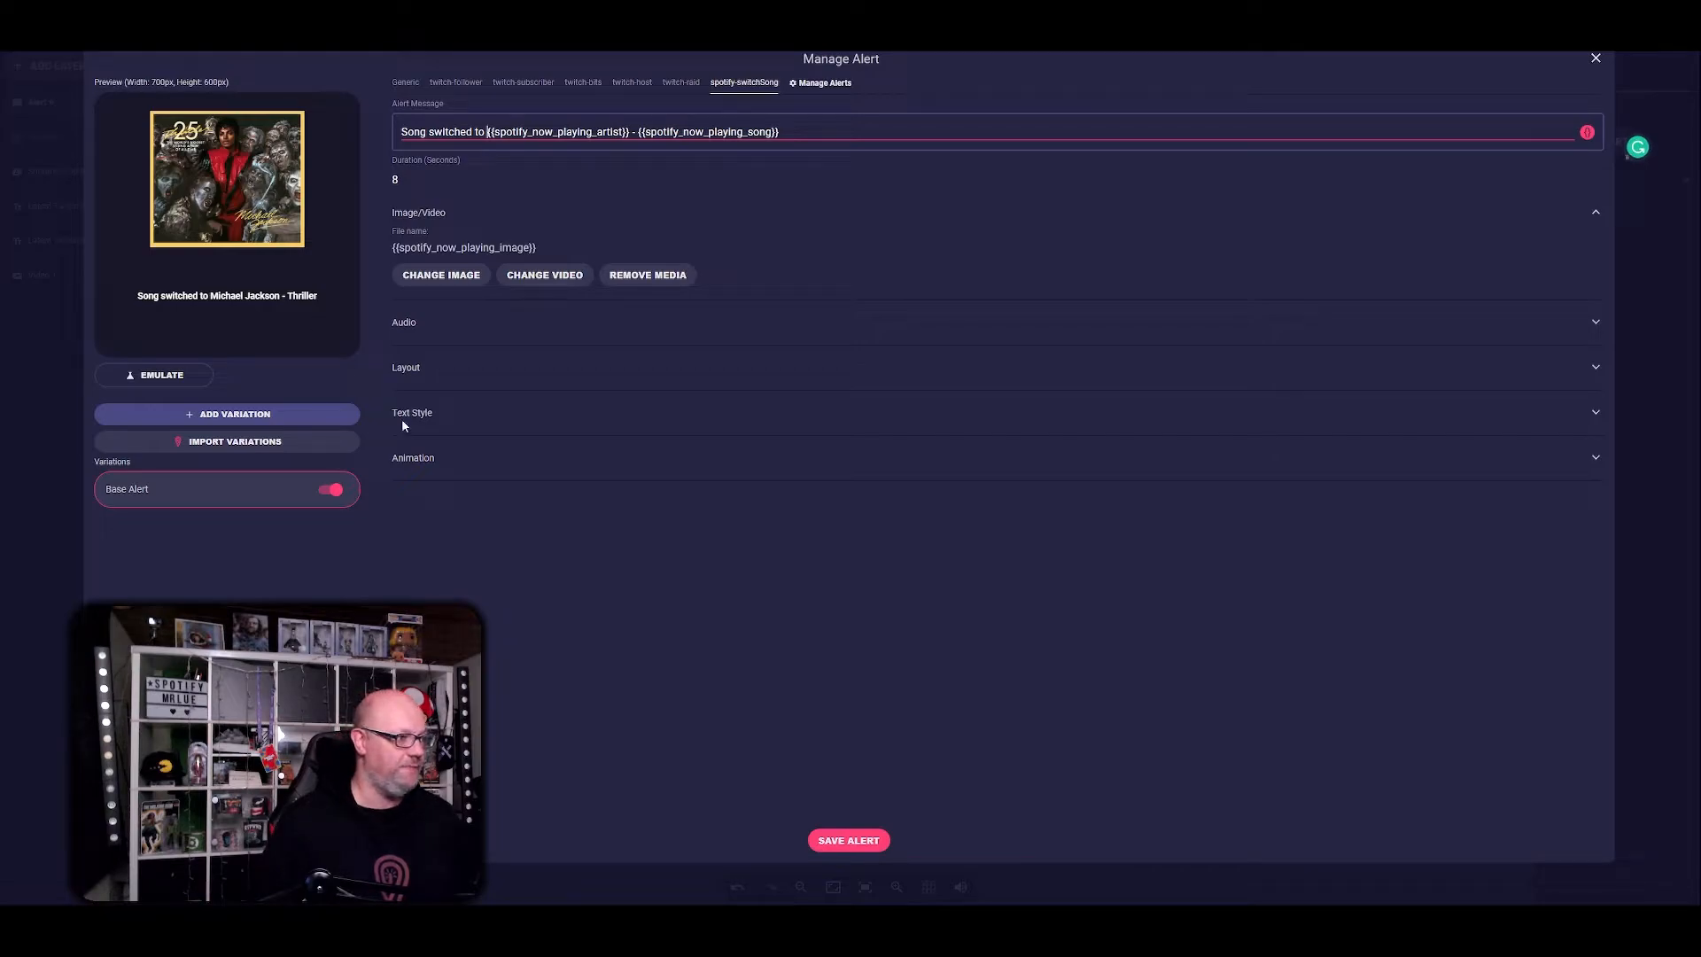
- Emulate the SwitchSong alert and view its audio and layout settings
{"action": "left_click", "coordinate": [155, 376]}
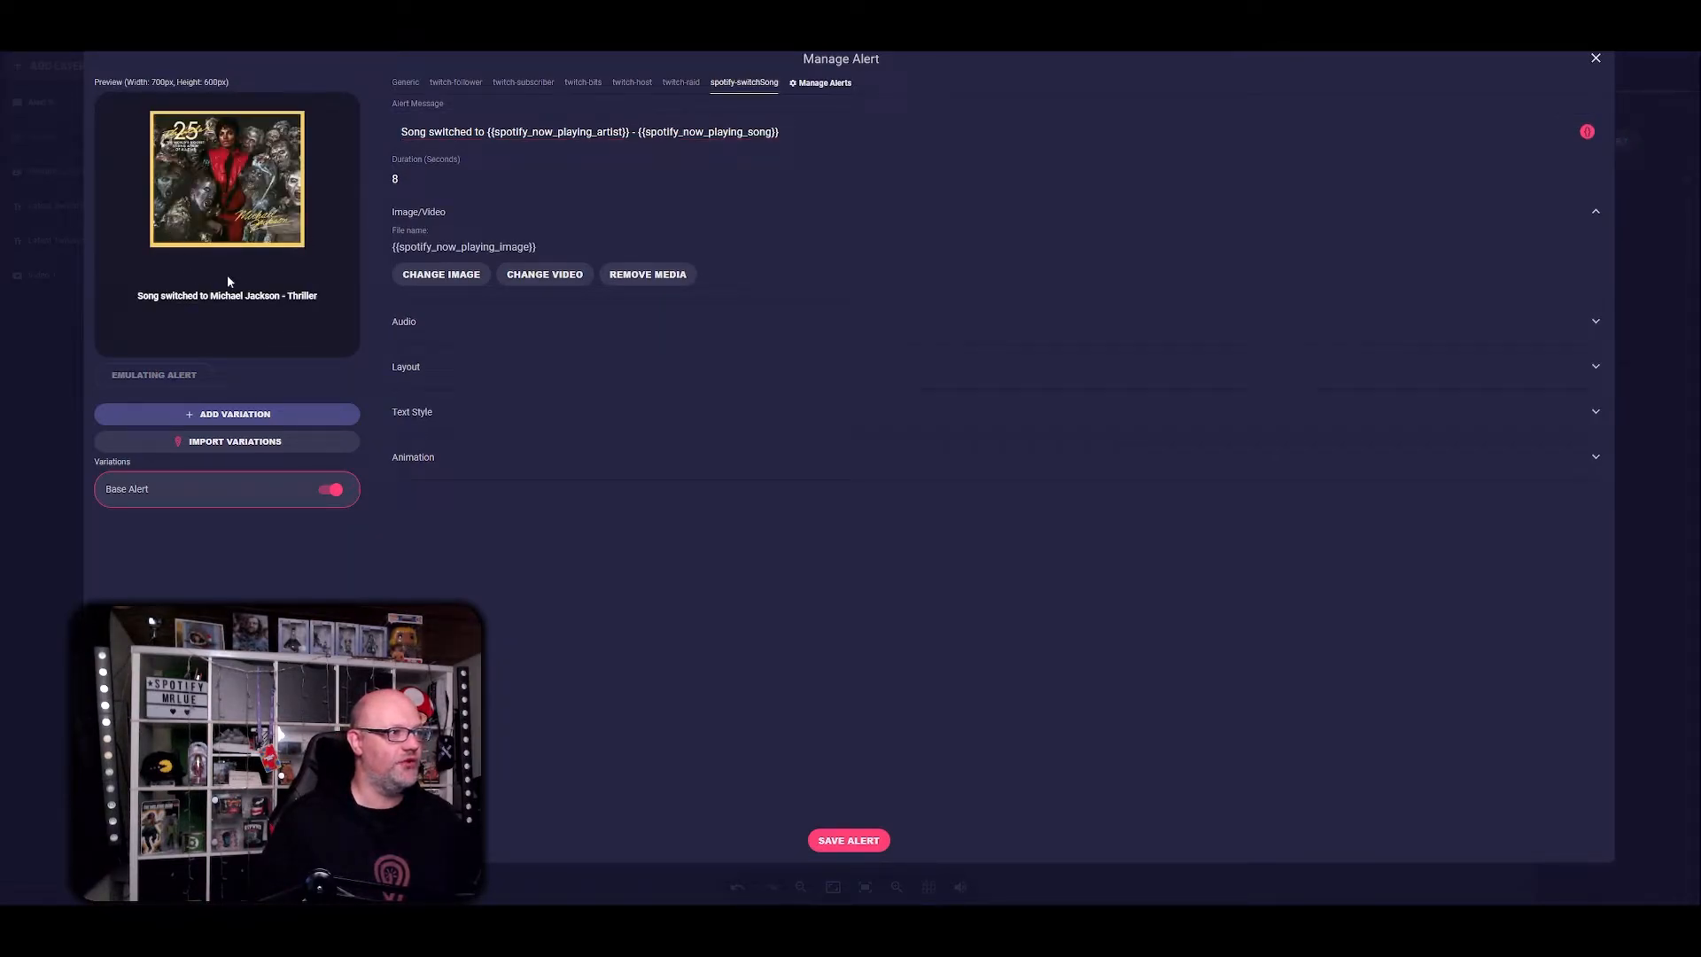
{"action": "left_click", "coordinate": [525, 329]}
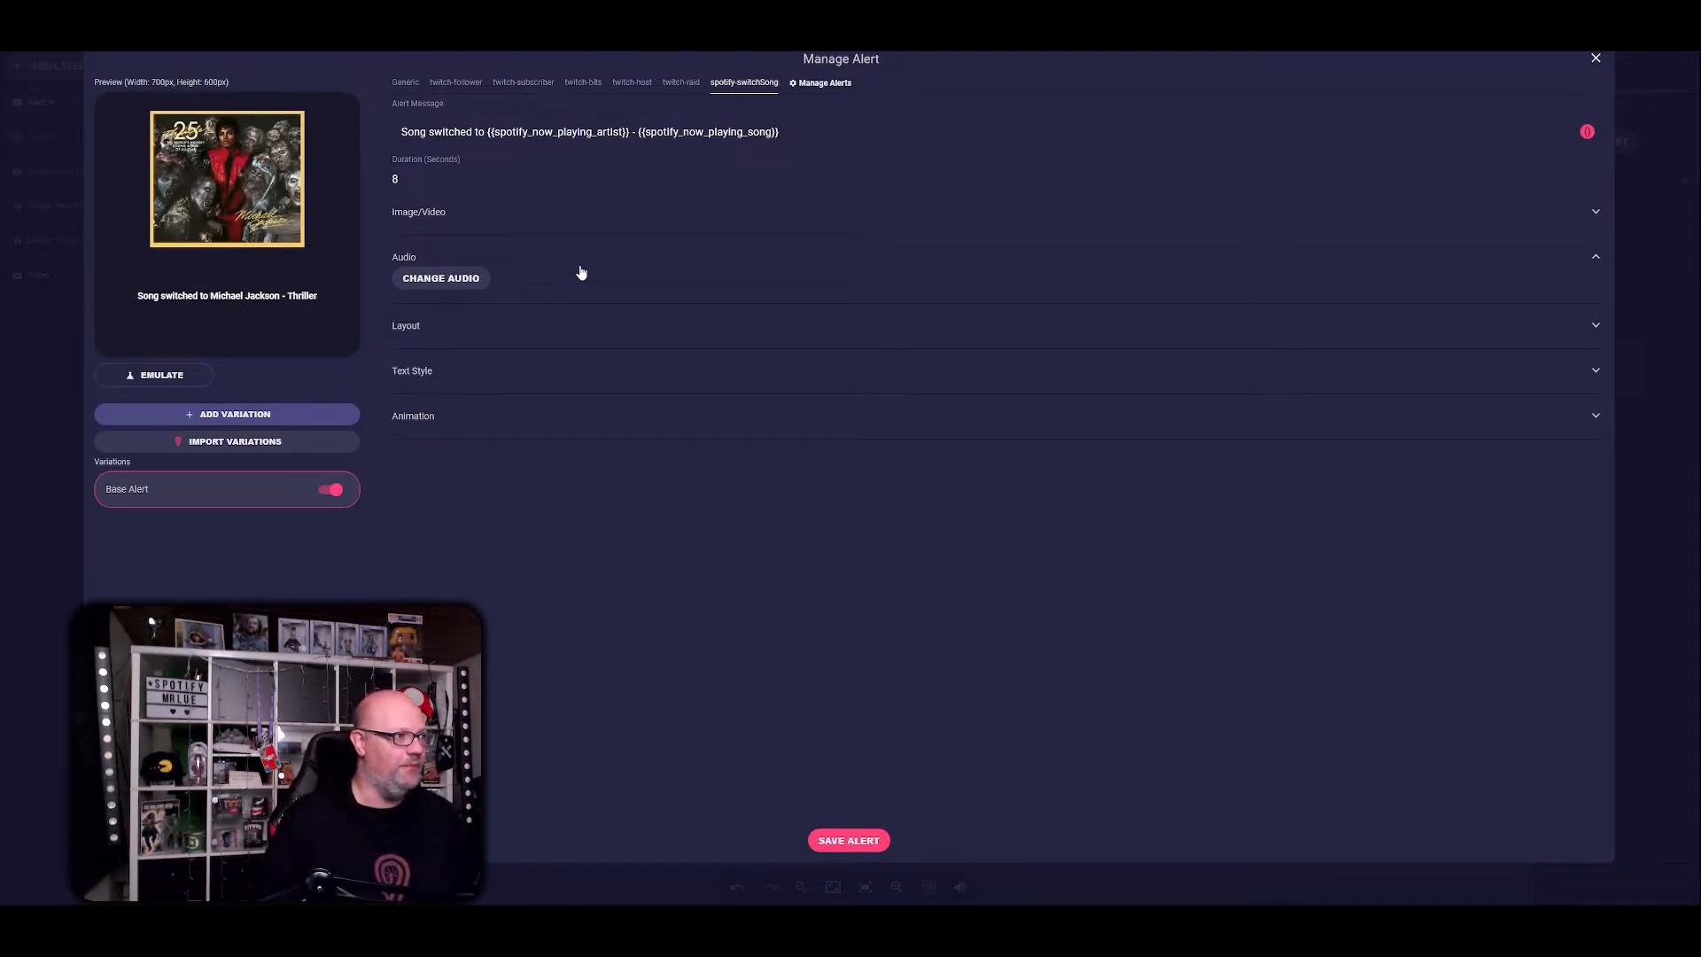
{"action": "left_click", "coordinate": [572, 327]}
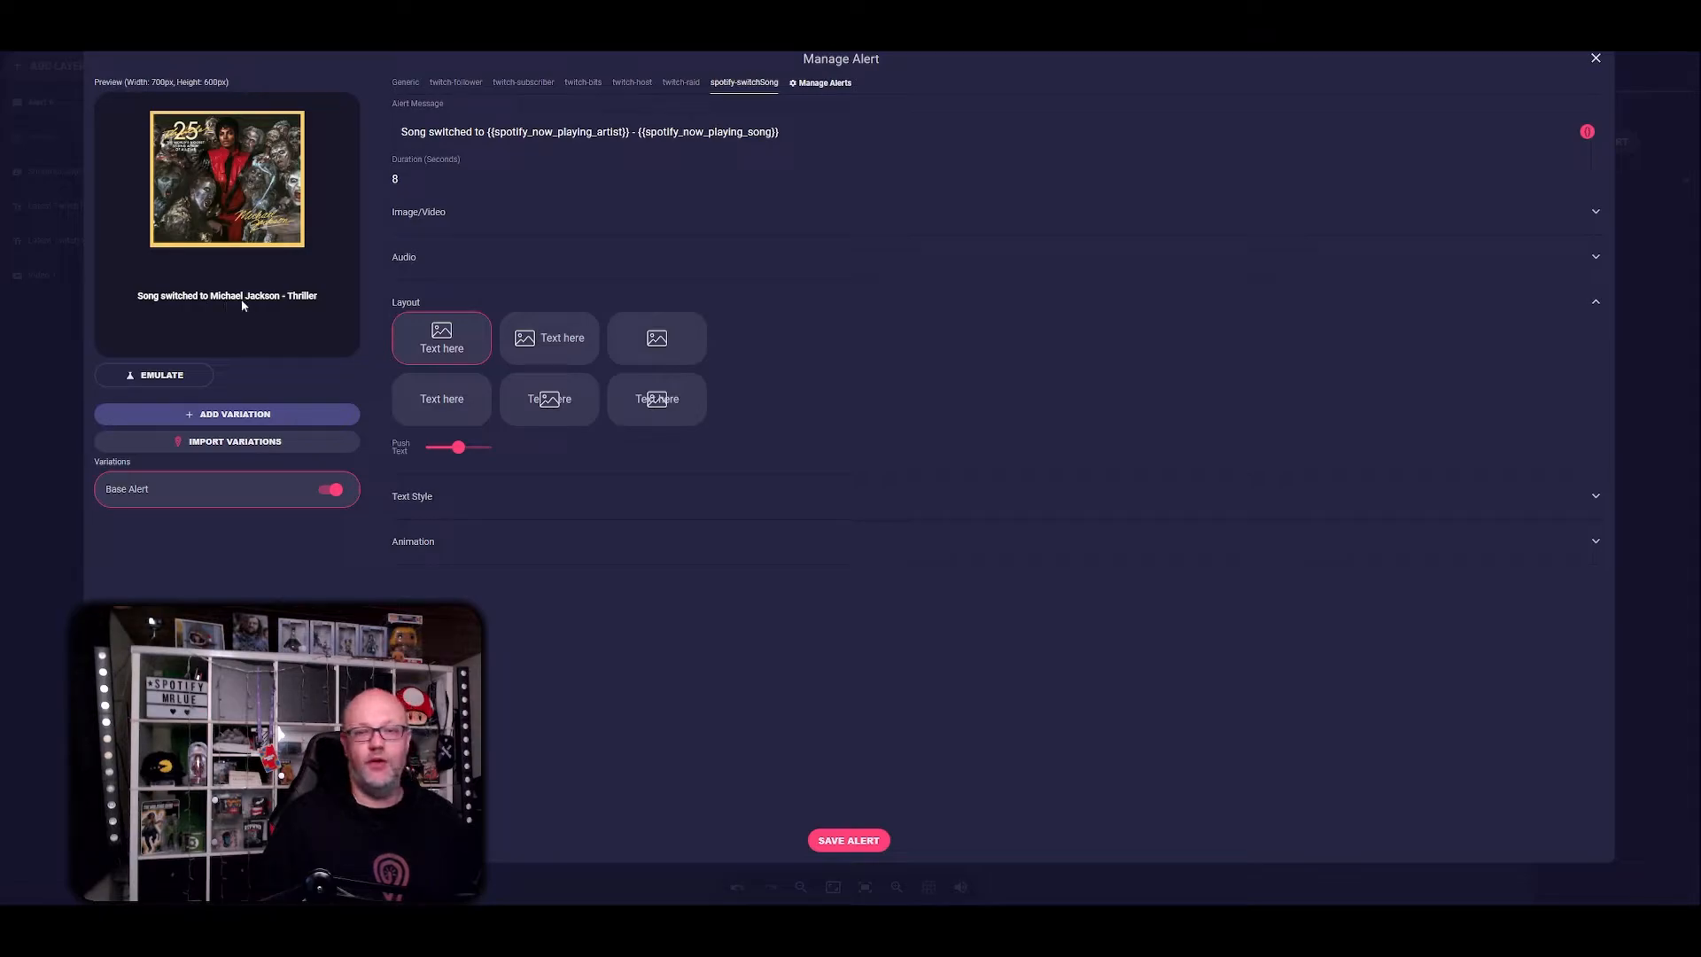
- Try the other alert layouts in the preview and return to the layout with the image above the text
{"action": "left_click", "coordinate": [555, 343]}
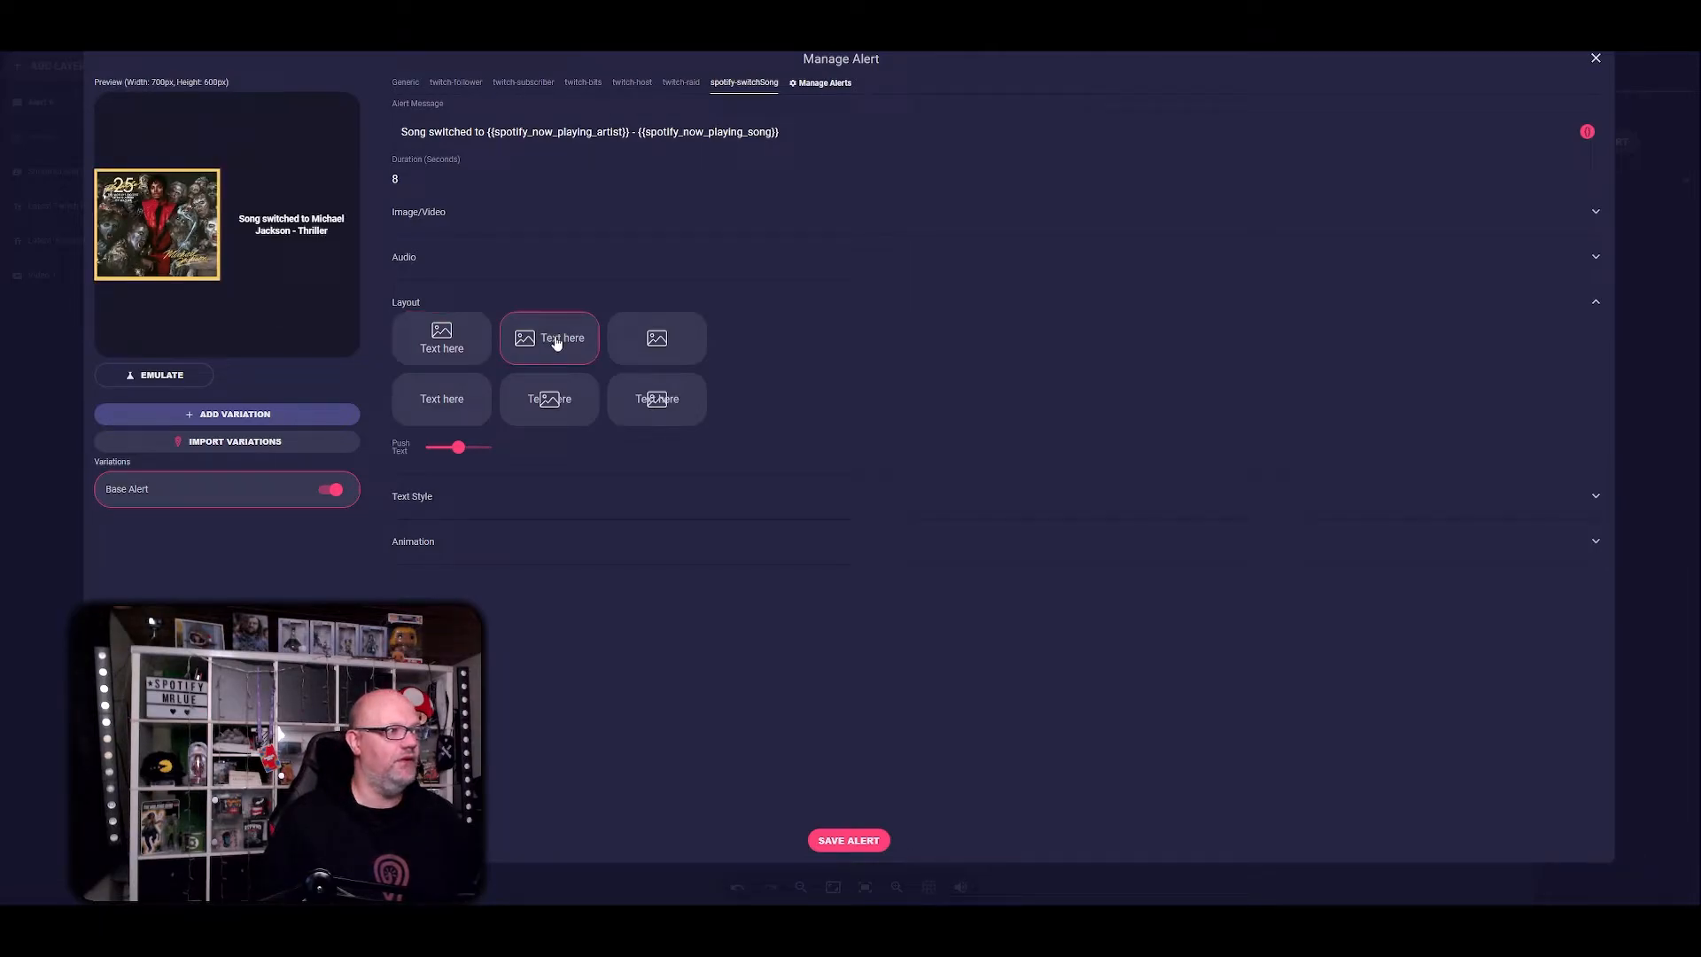
{"action": "left_click", "coordinate": [653, 354]}
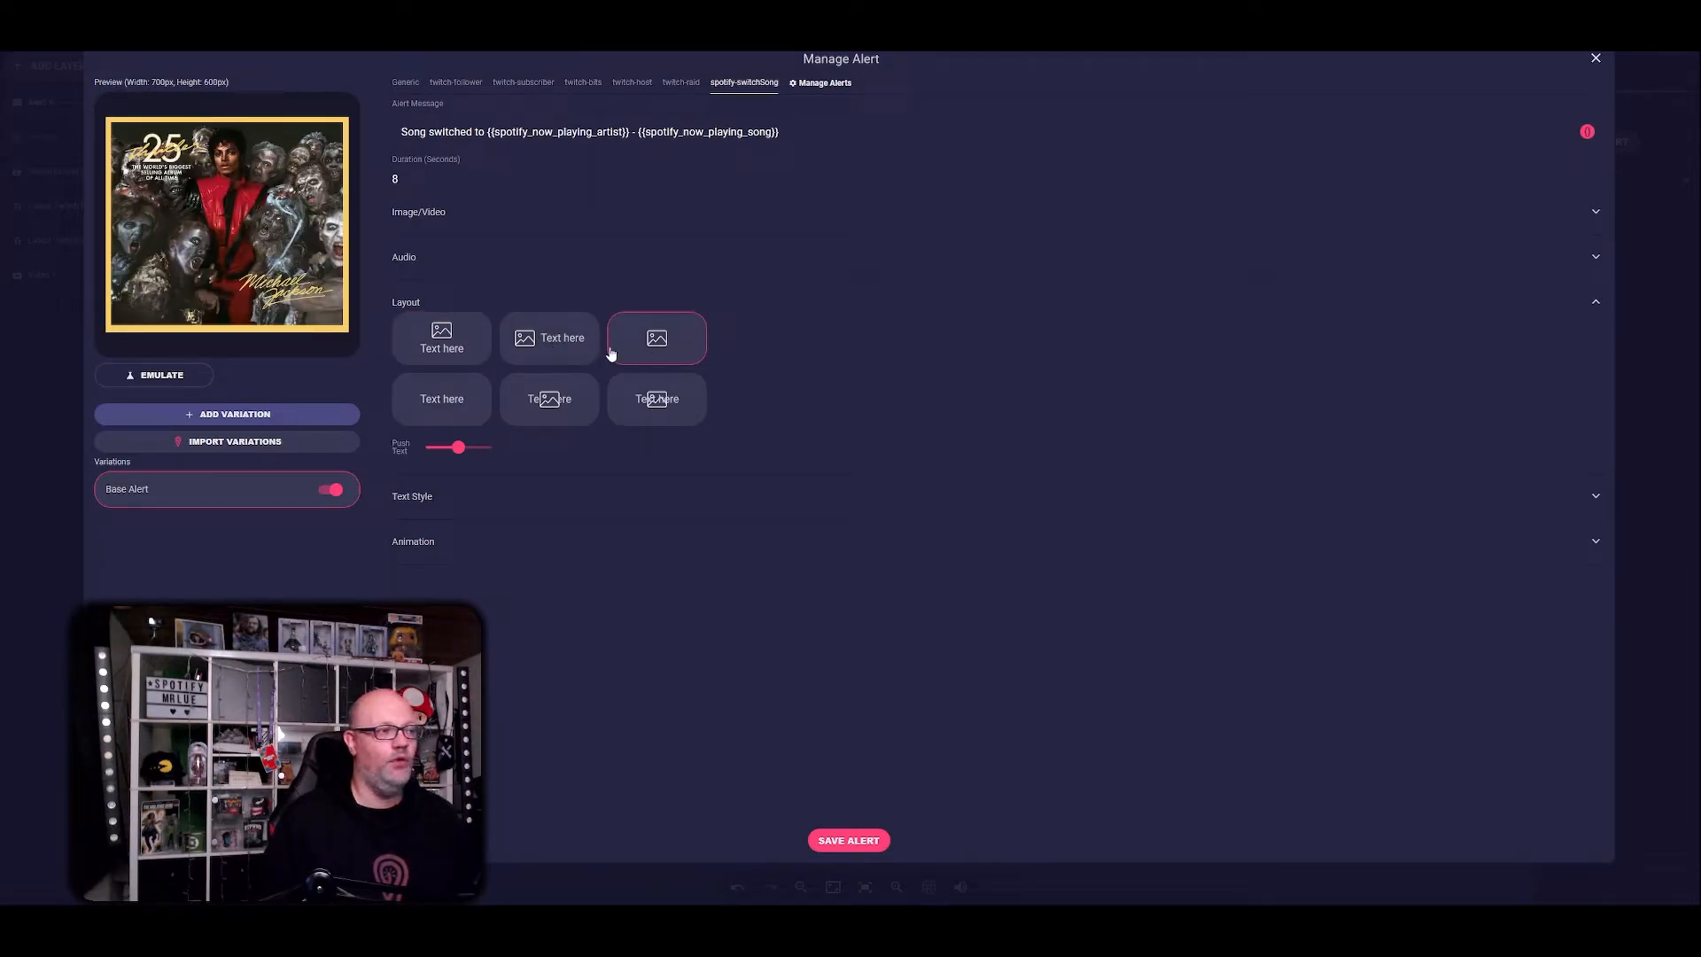
{"action": "left_click", "coordinate": [459, 399]}
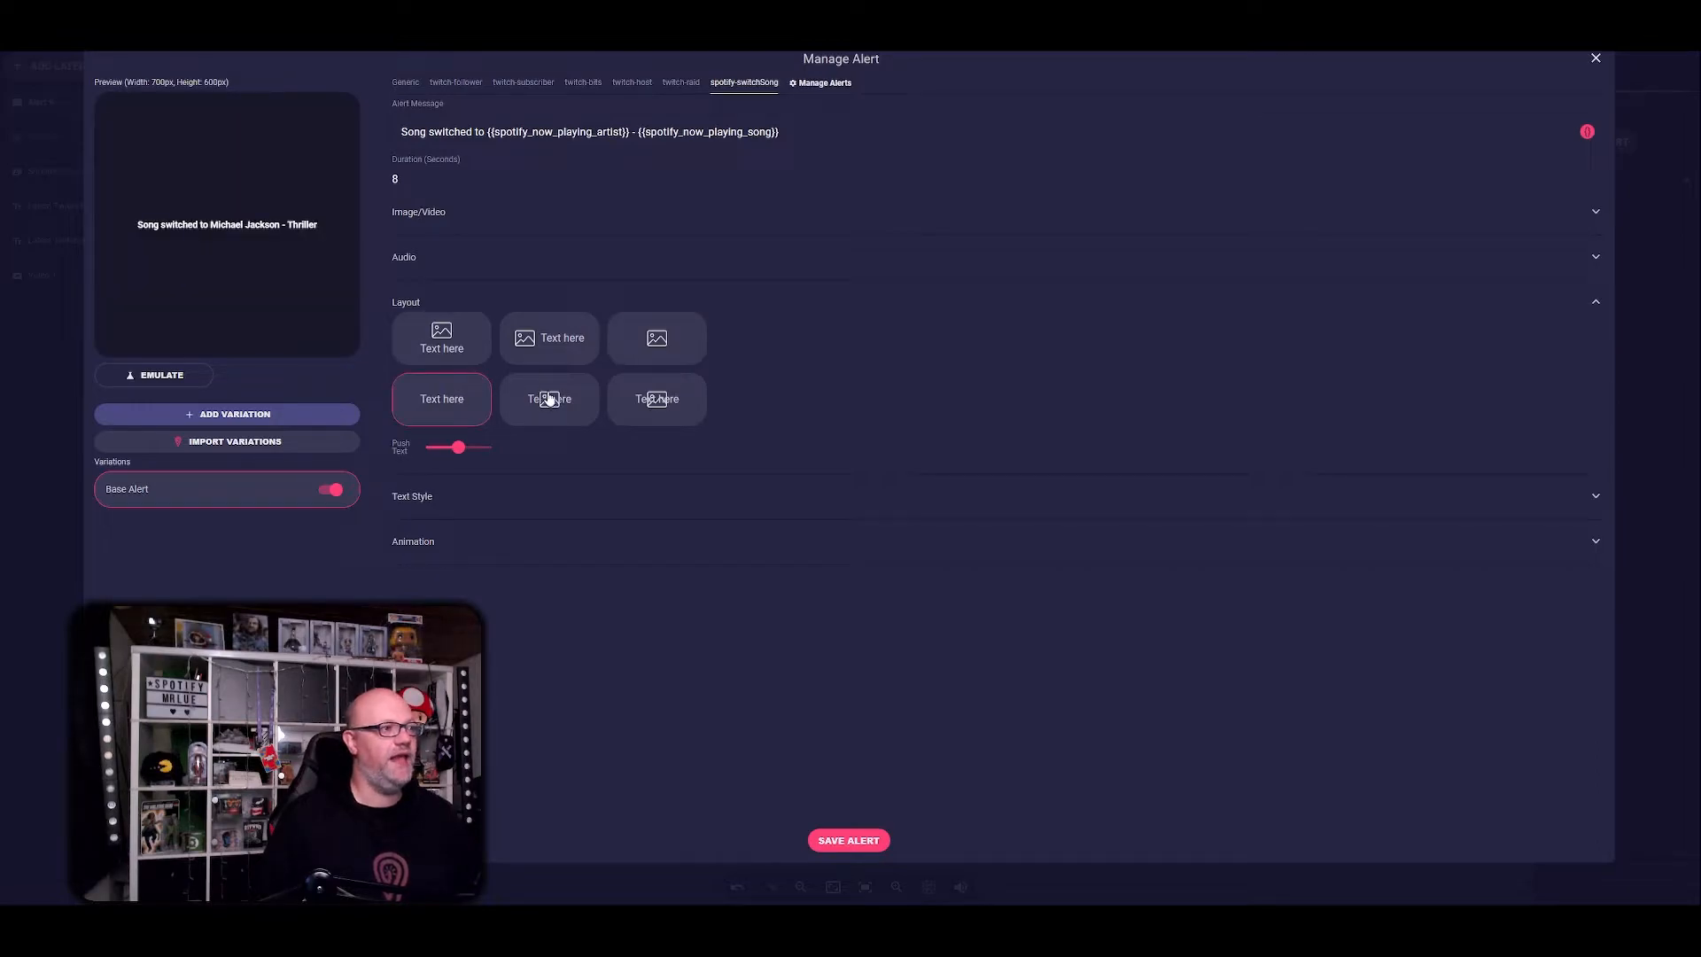
{"action": "left_click", "coordinate": [561, 404]}
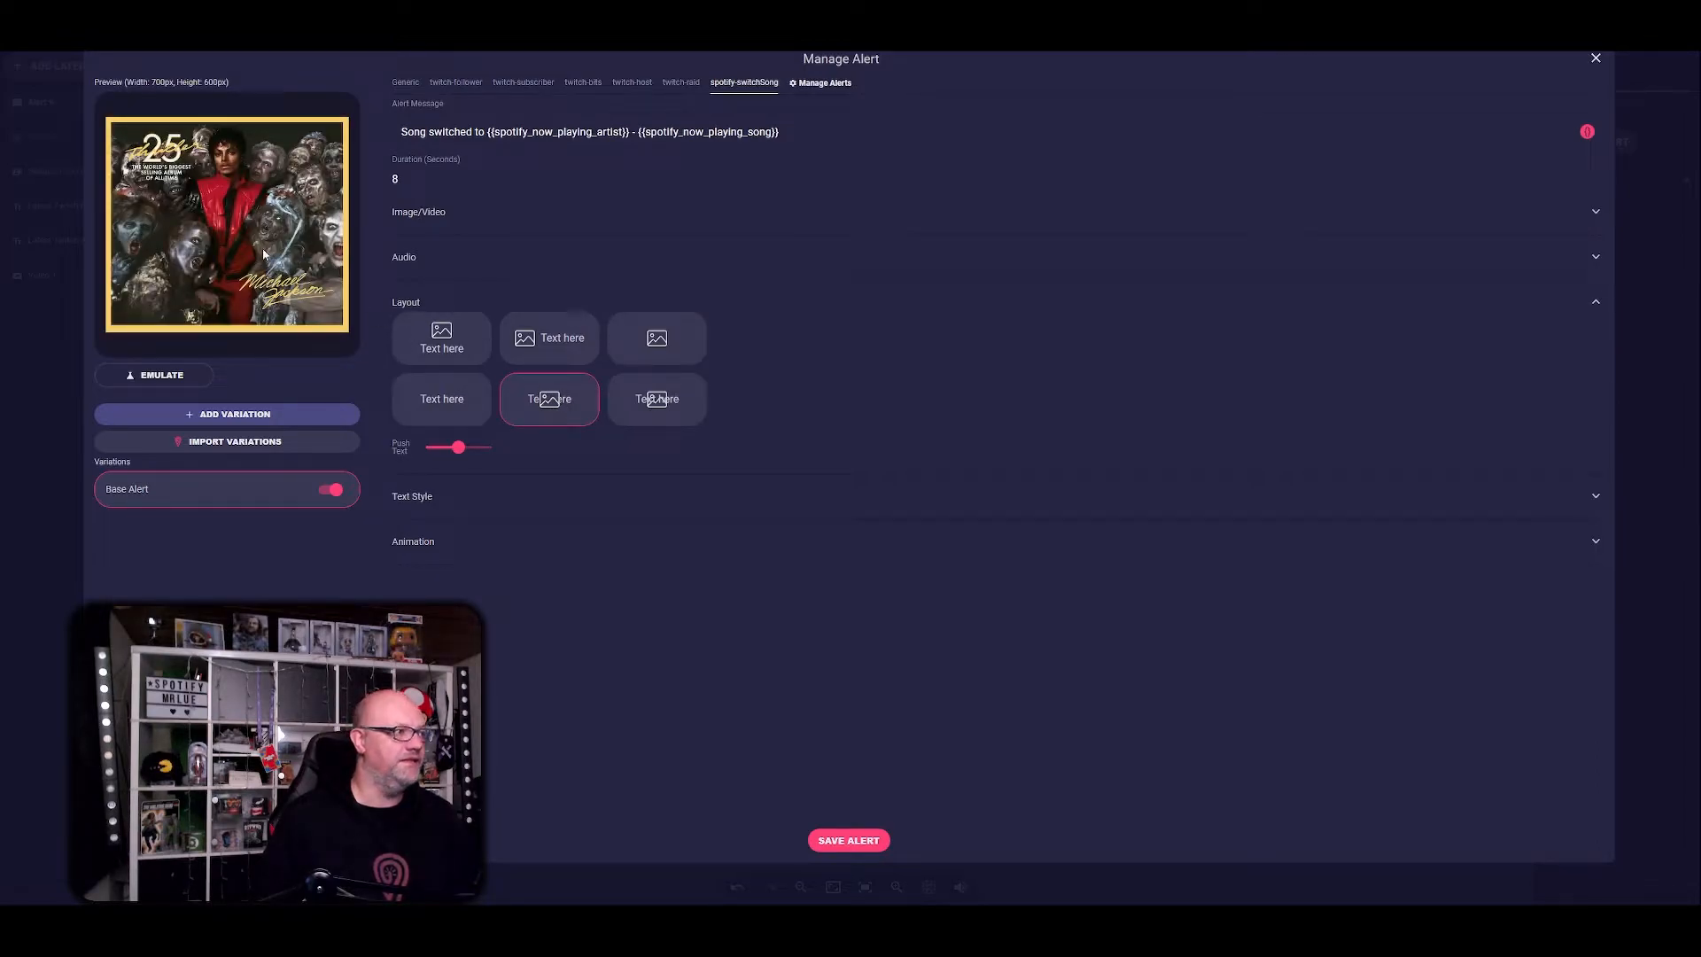
{"action": "left_click", "coordinate": [652, 404]}
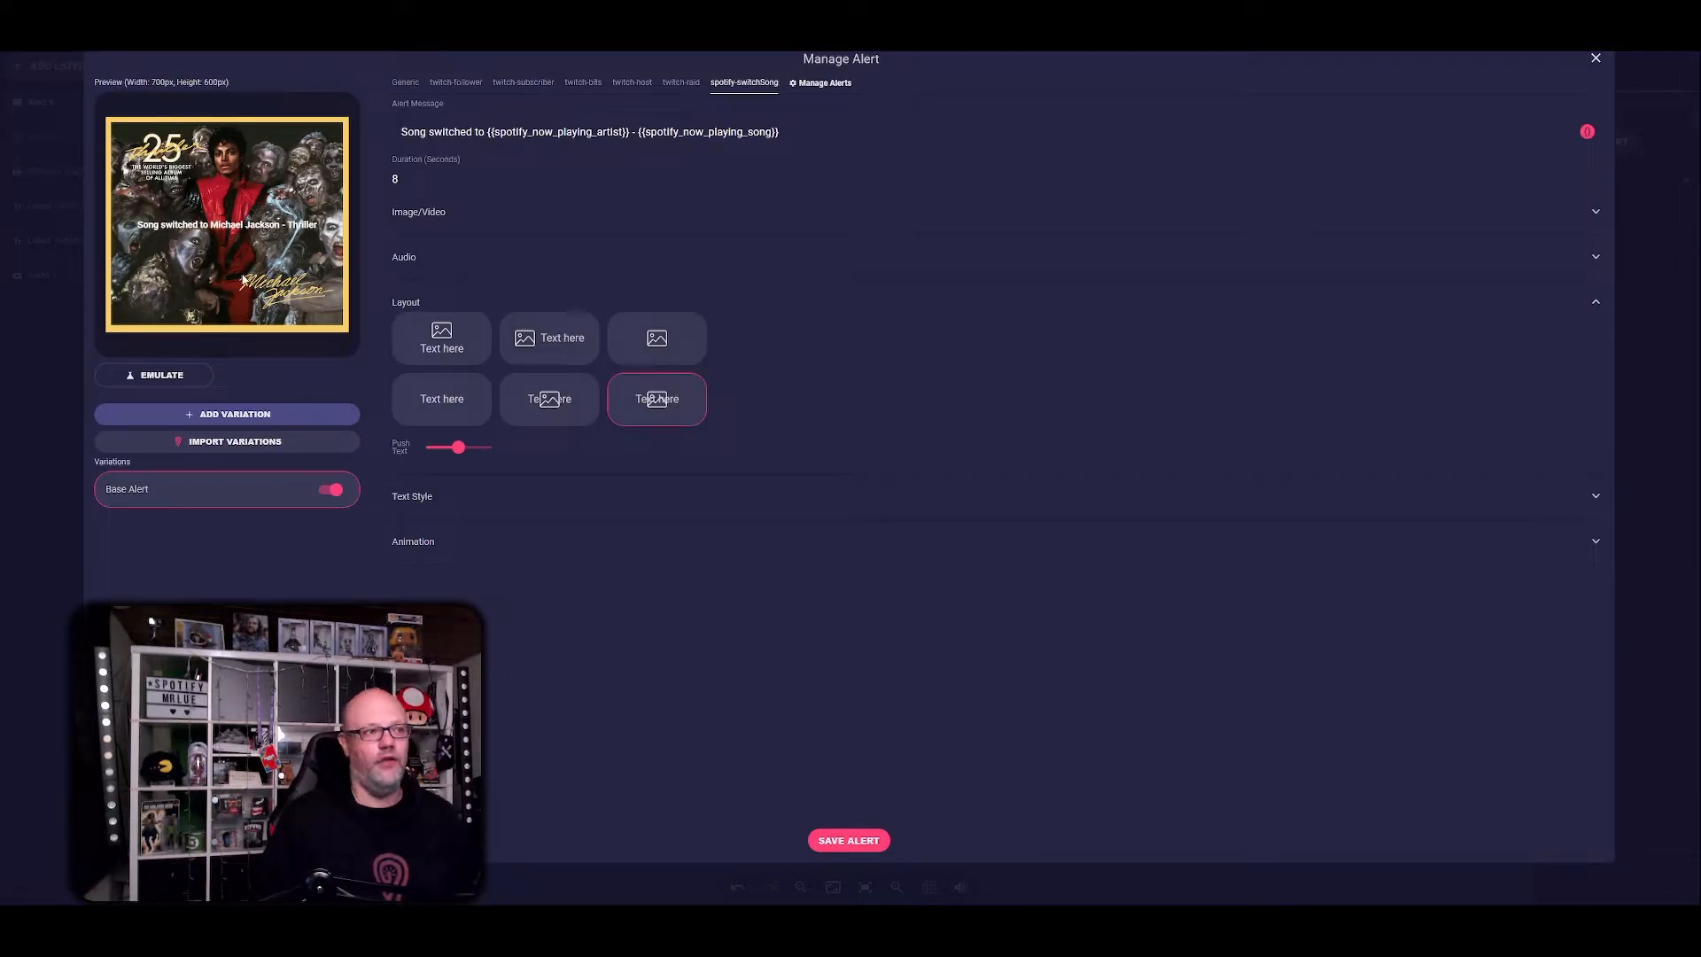
{"action": "left_click", "coordinate": [454, 350]}
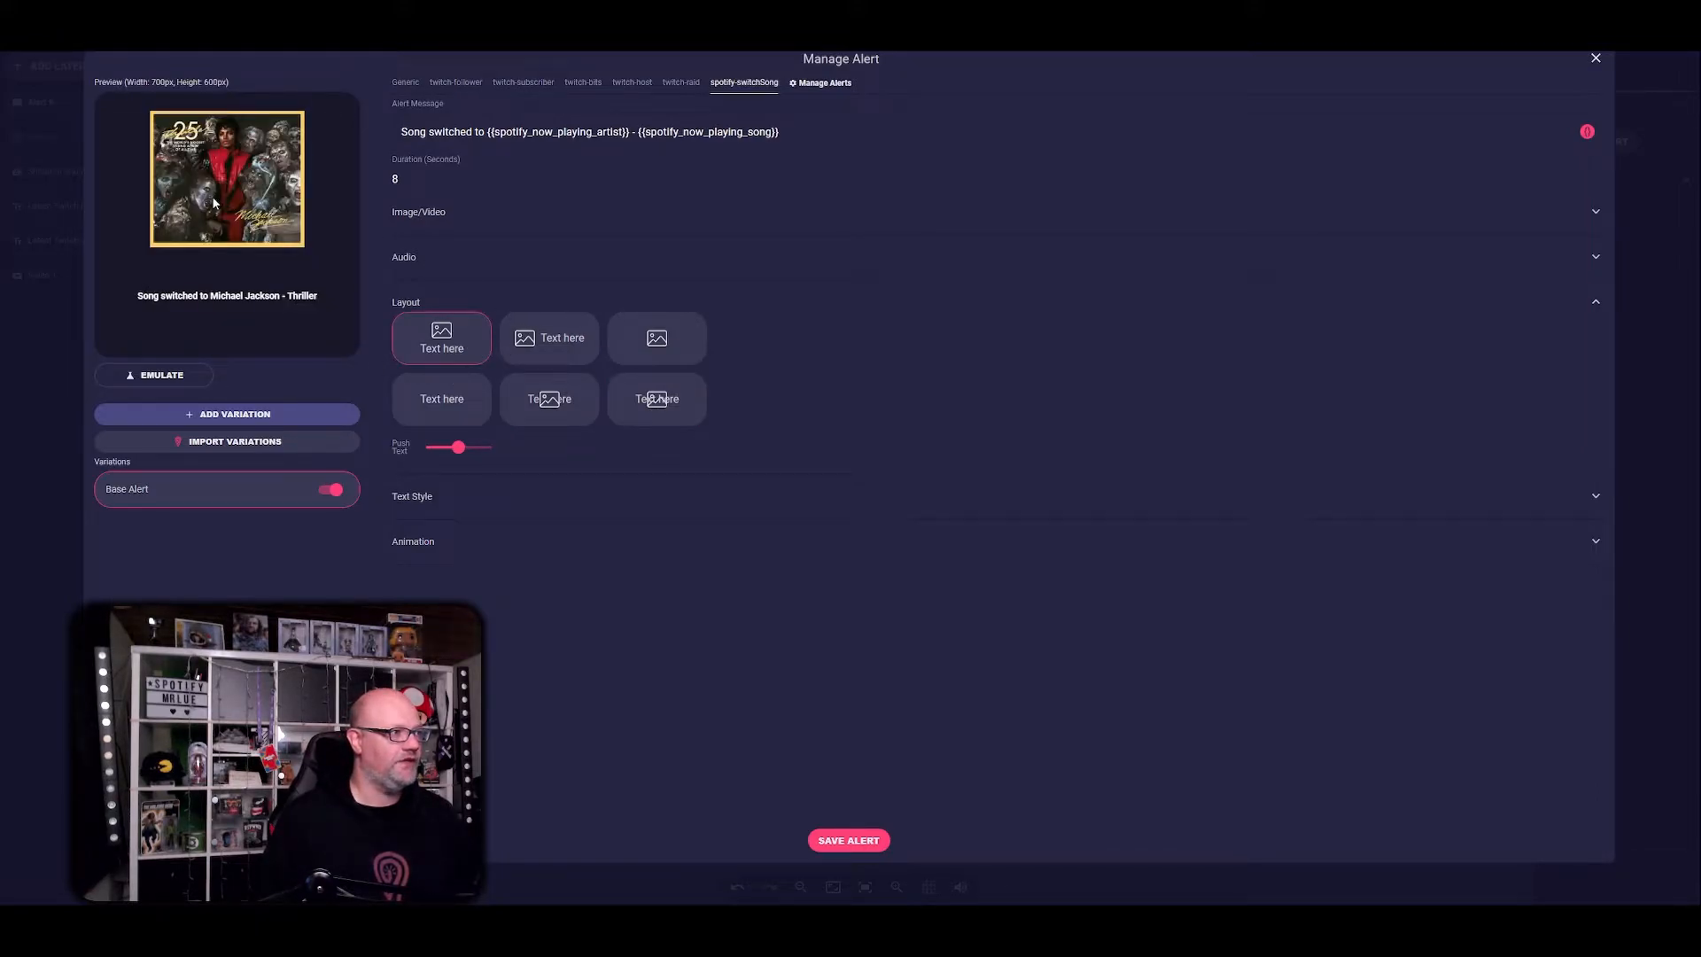
- Push the SwitchSong alert text 44 px up toward the album cover and open its text style settings
{"action": "left_click_drag", "start_coordinate": [458, 448], "coordinate": [456, 449]}
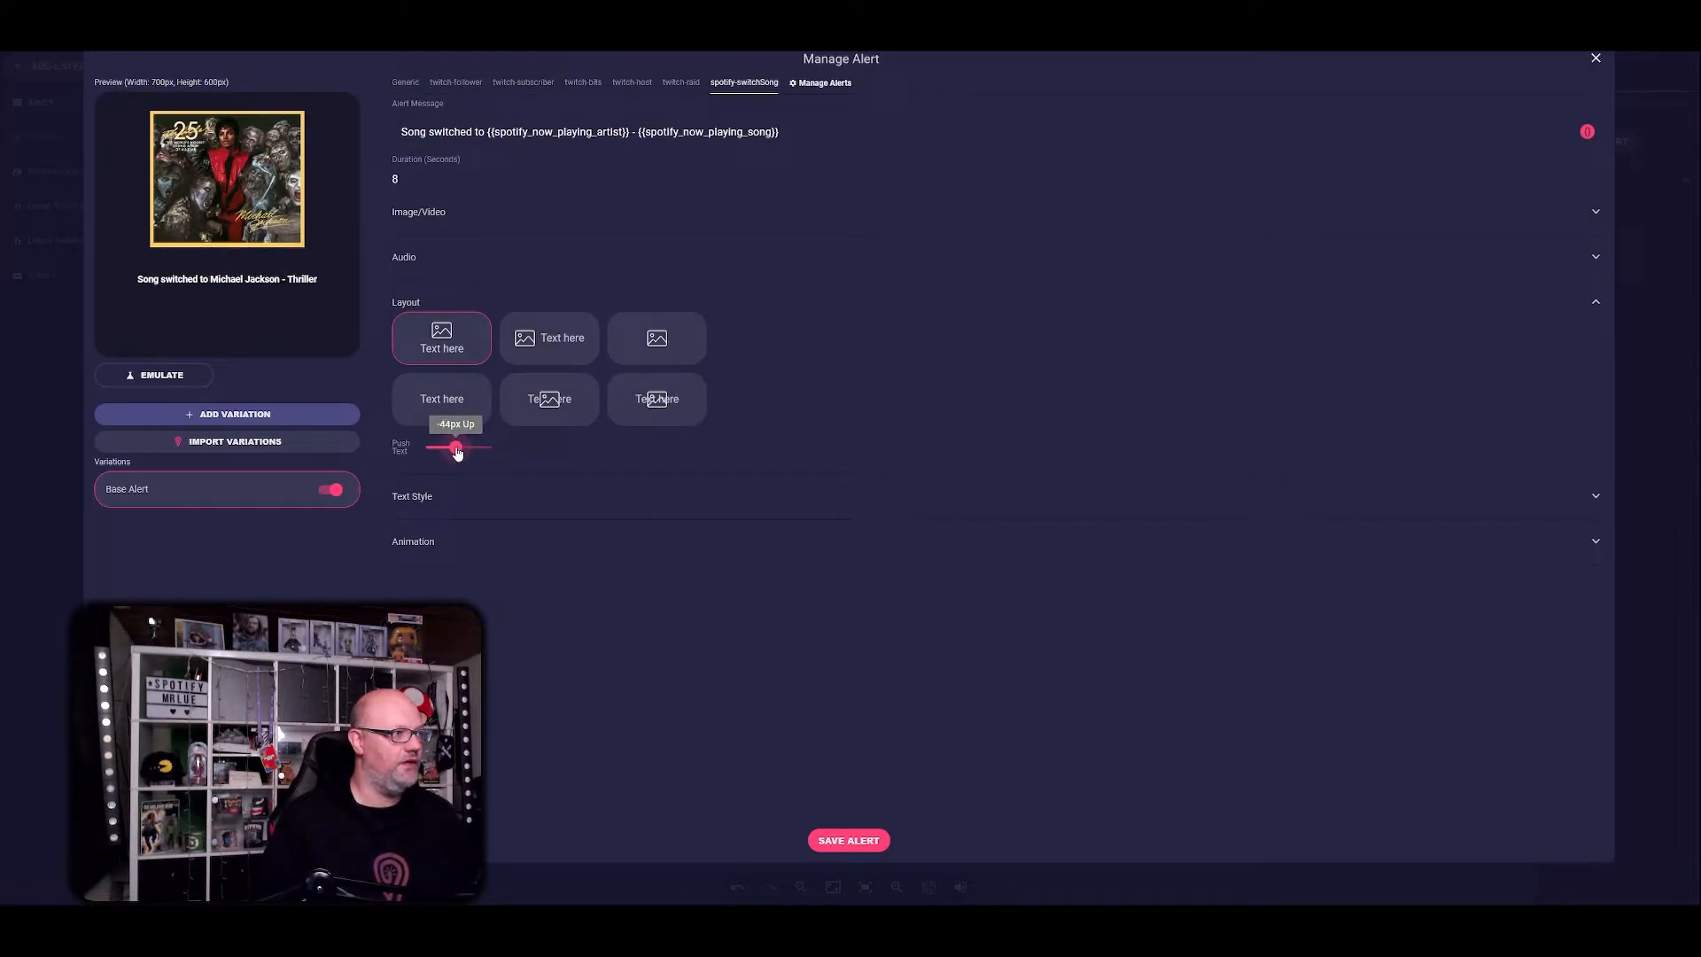
{"action": "left_click", "coordinate": [482, 496]}
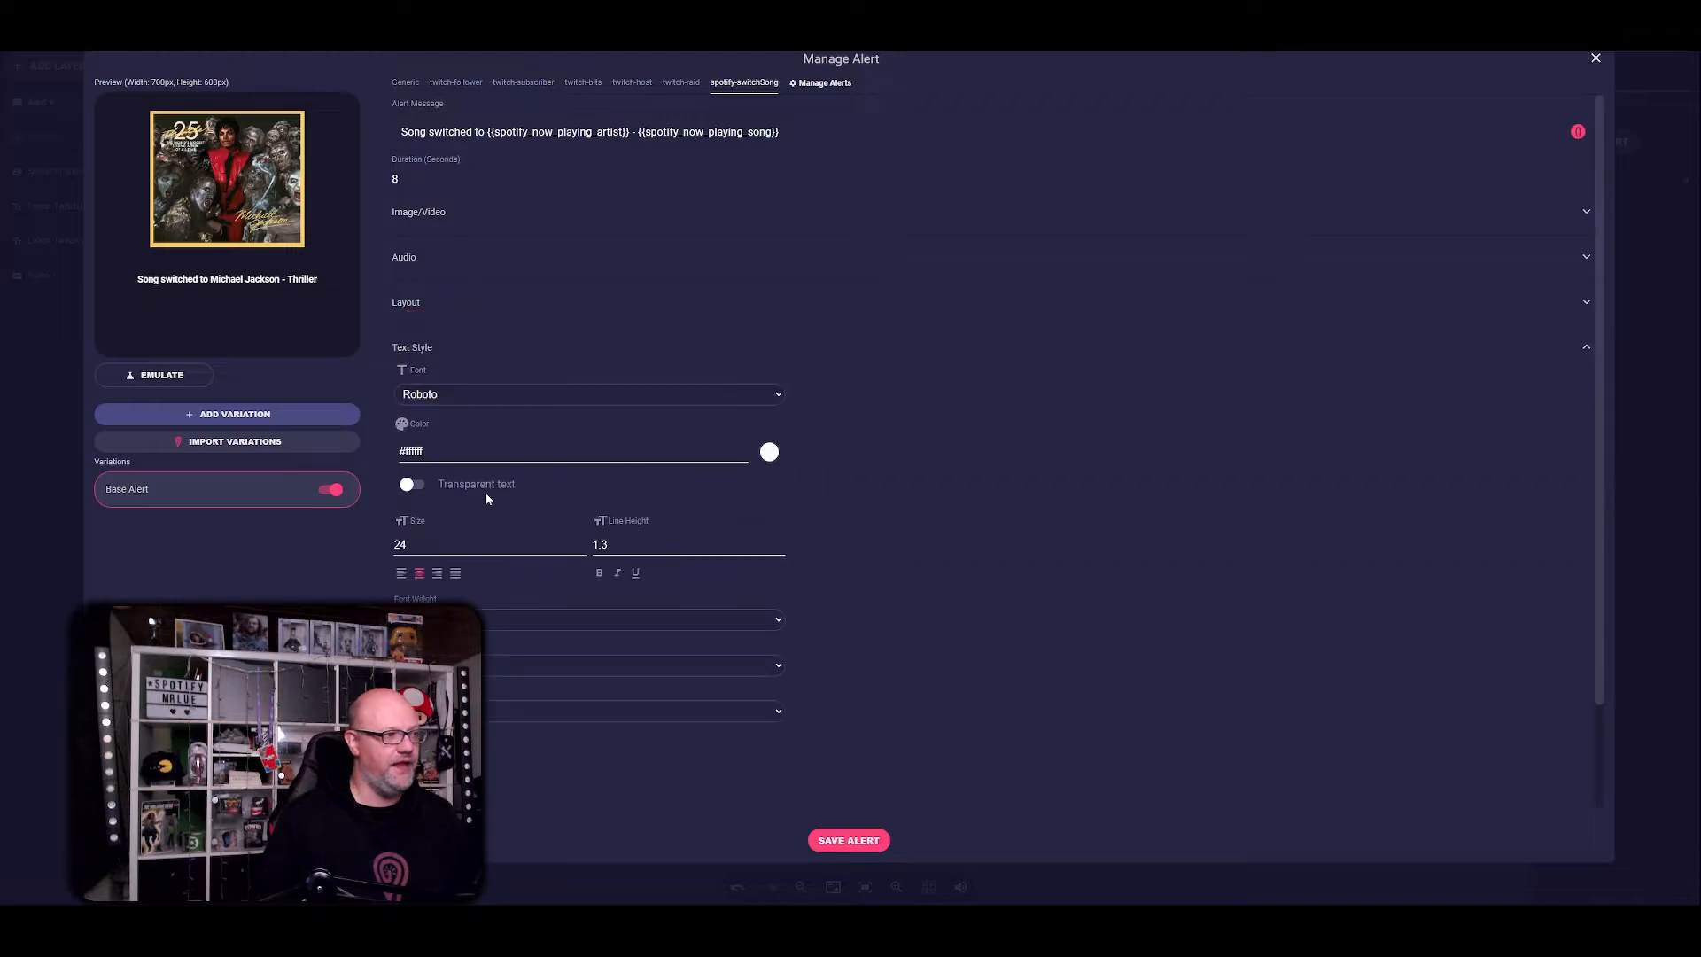
- Try dark red #7f1010 as the alert text color and return it to white
{"action": "left_click", "coordinate": [768, 455]}
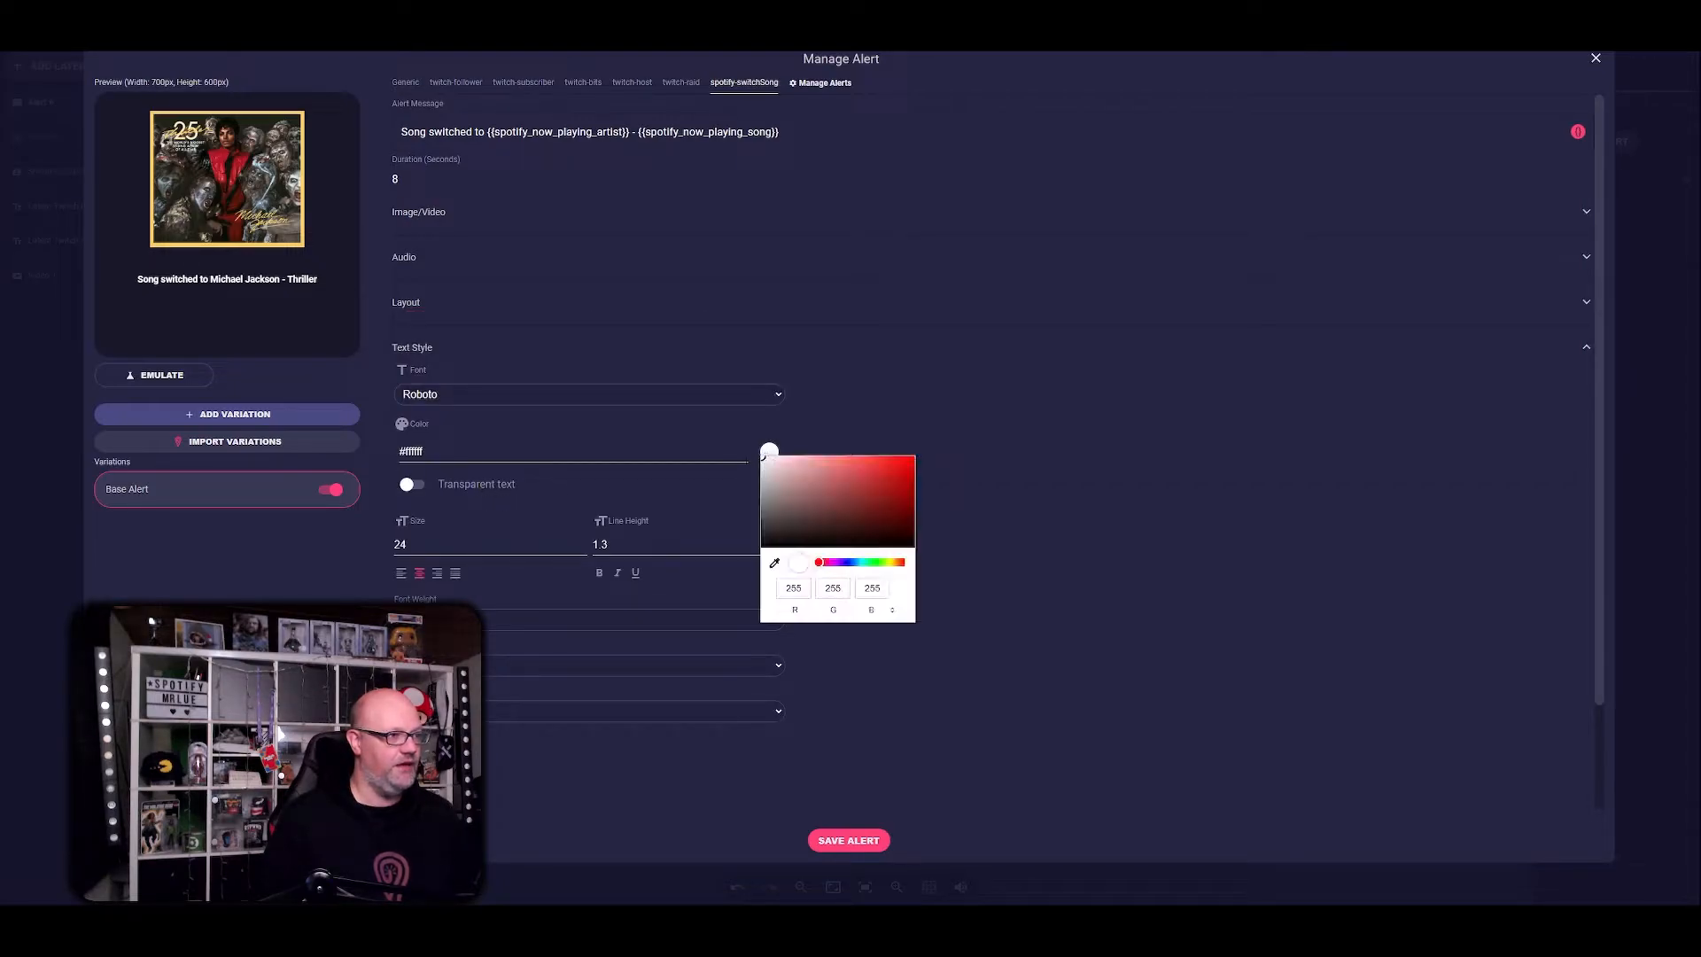
{"action": "left_click", "coordinate": [893, 502]}
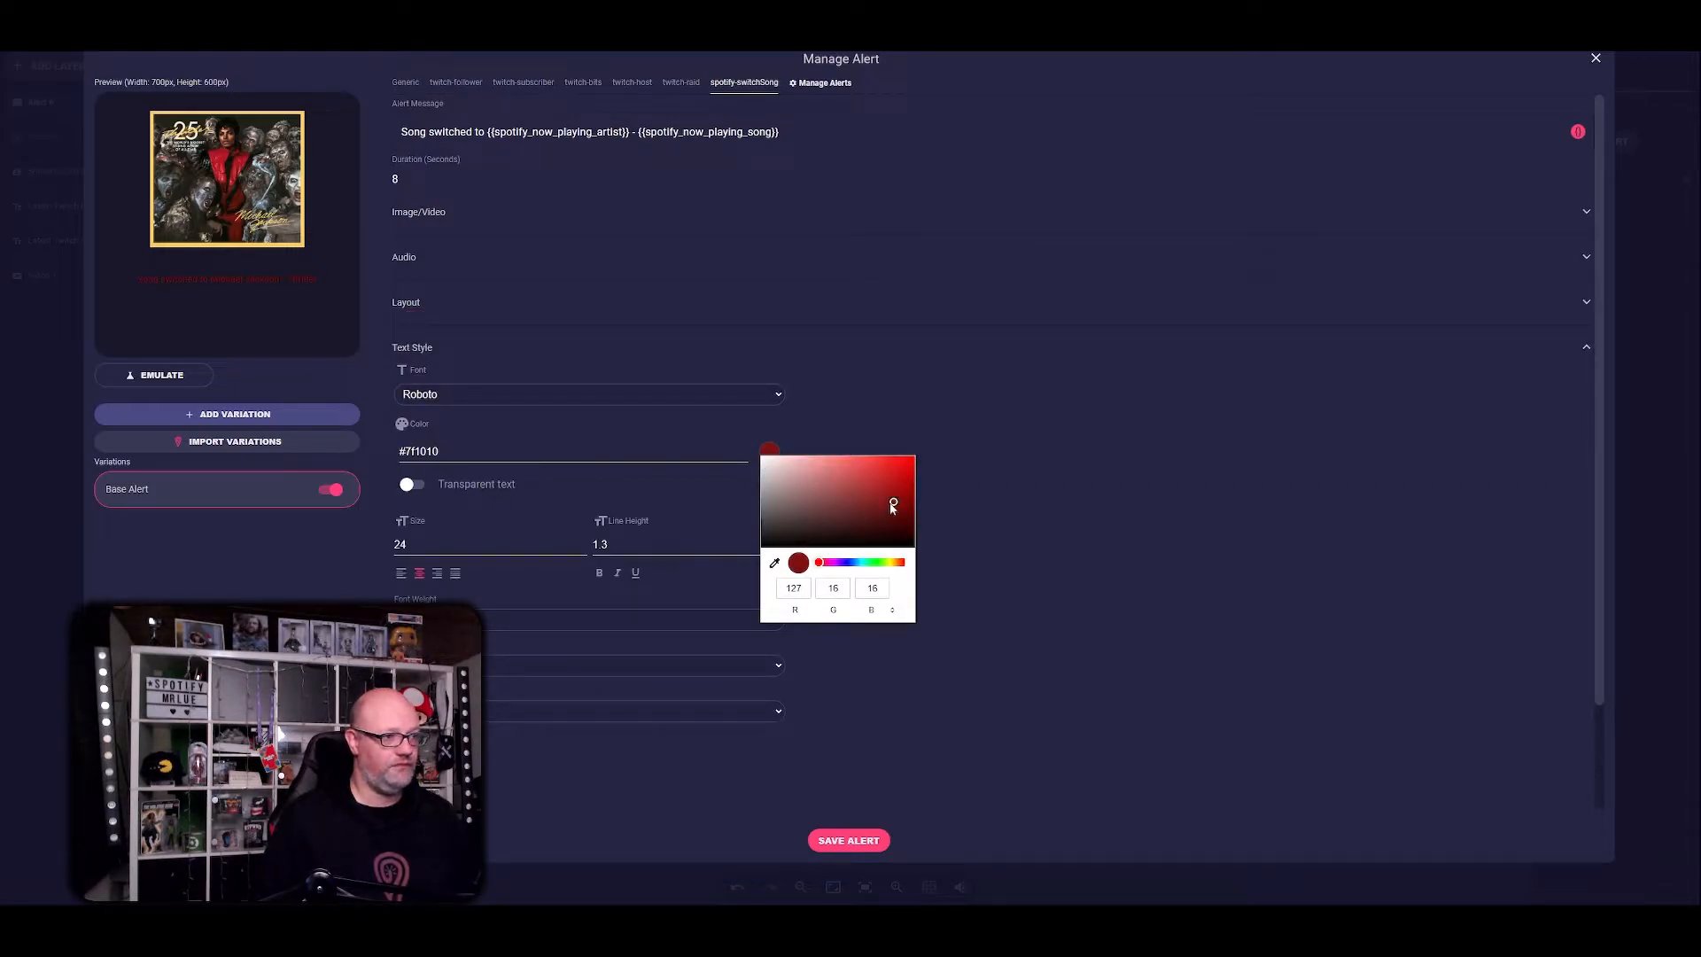
{"action": "mouse_move", "coordinate": [834, 564]}
{"action": "left_mouse_down"}
{"action": "mouse_move", "coordinate": [908, 573]}
{"action": "mouse_move", "coordinate": [821, 572]}
{"action": "left_mouse_up"}
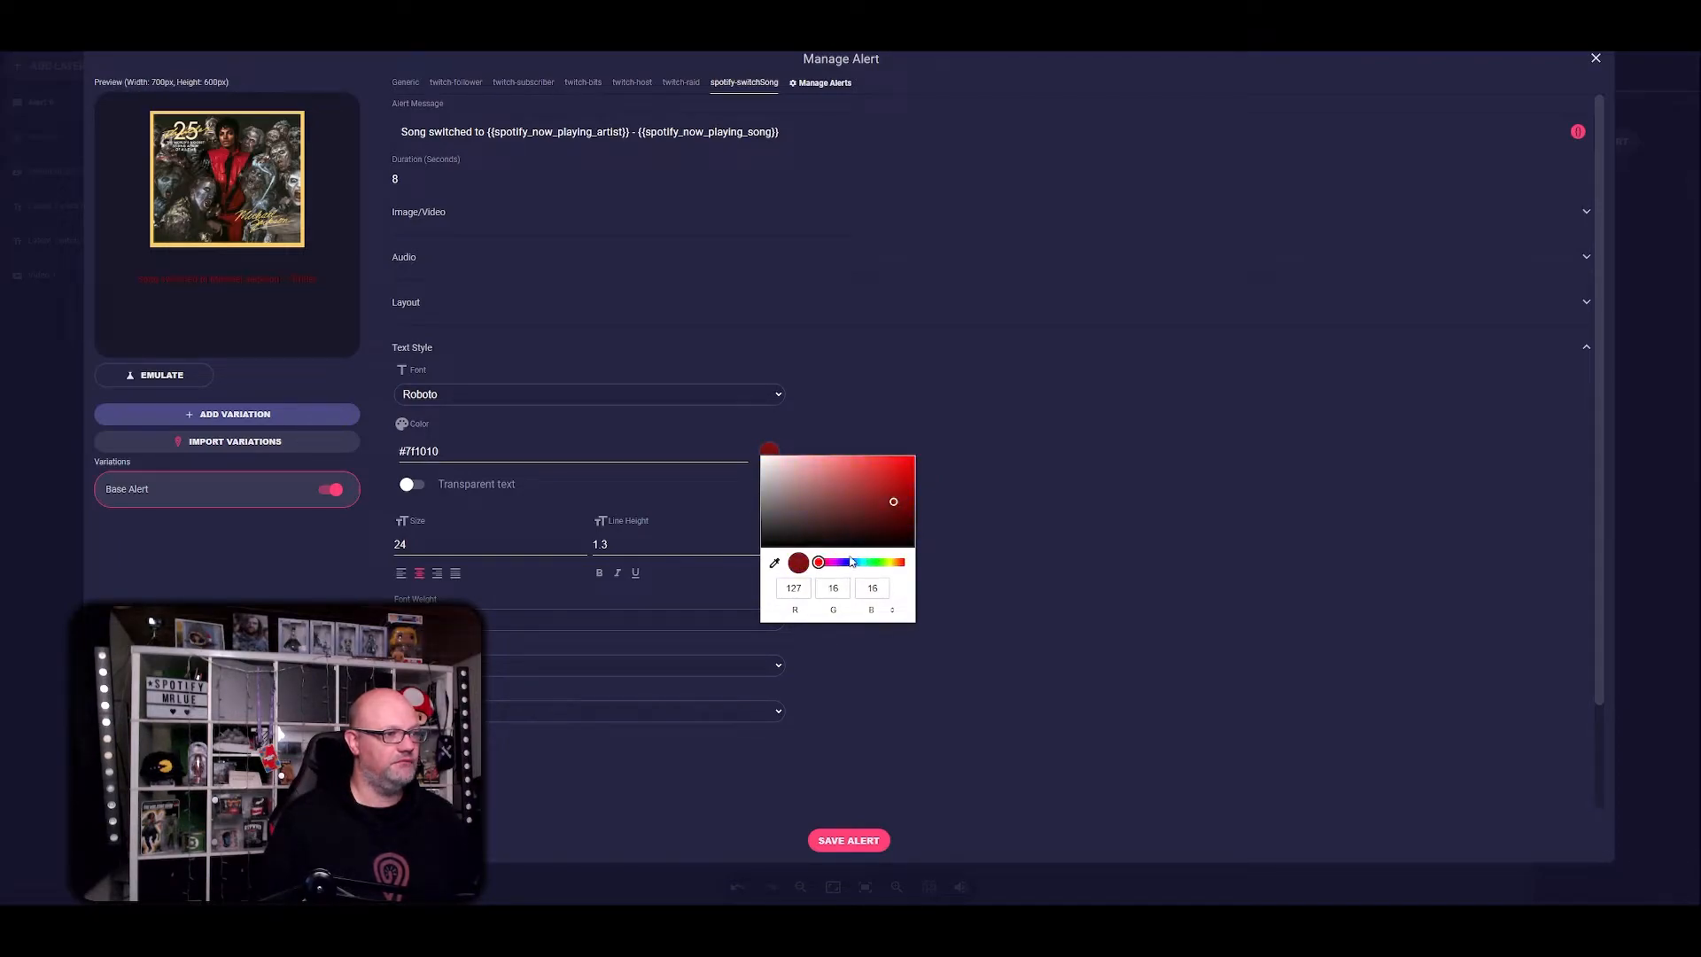
{"action": "left_click_drag", "start_coordinate": [810, 508], "coordinate": [756, 452]}
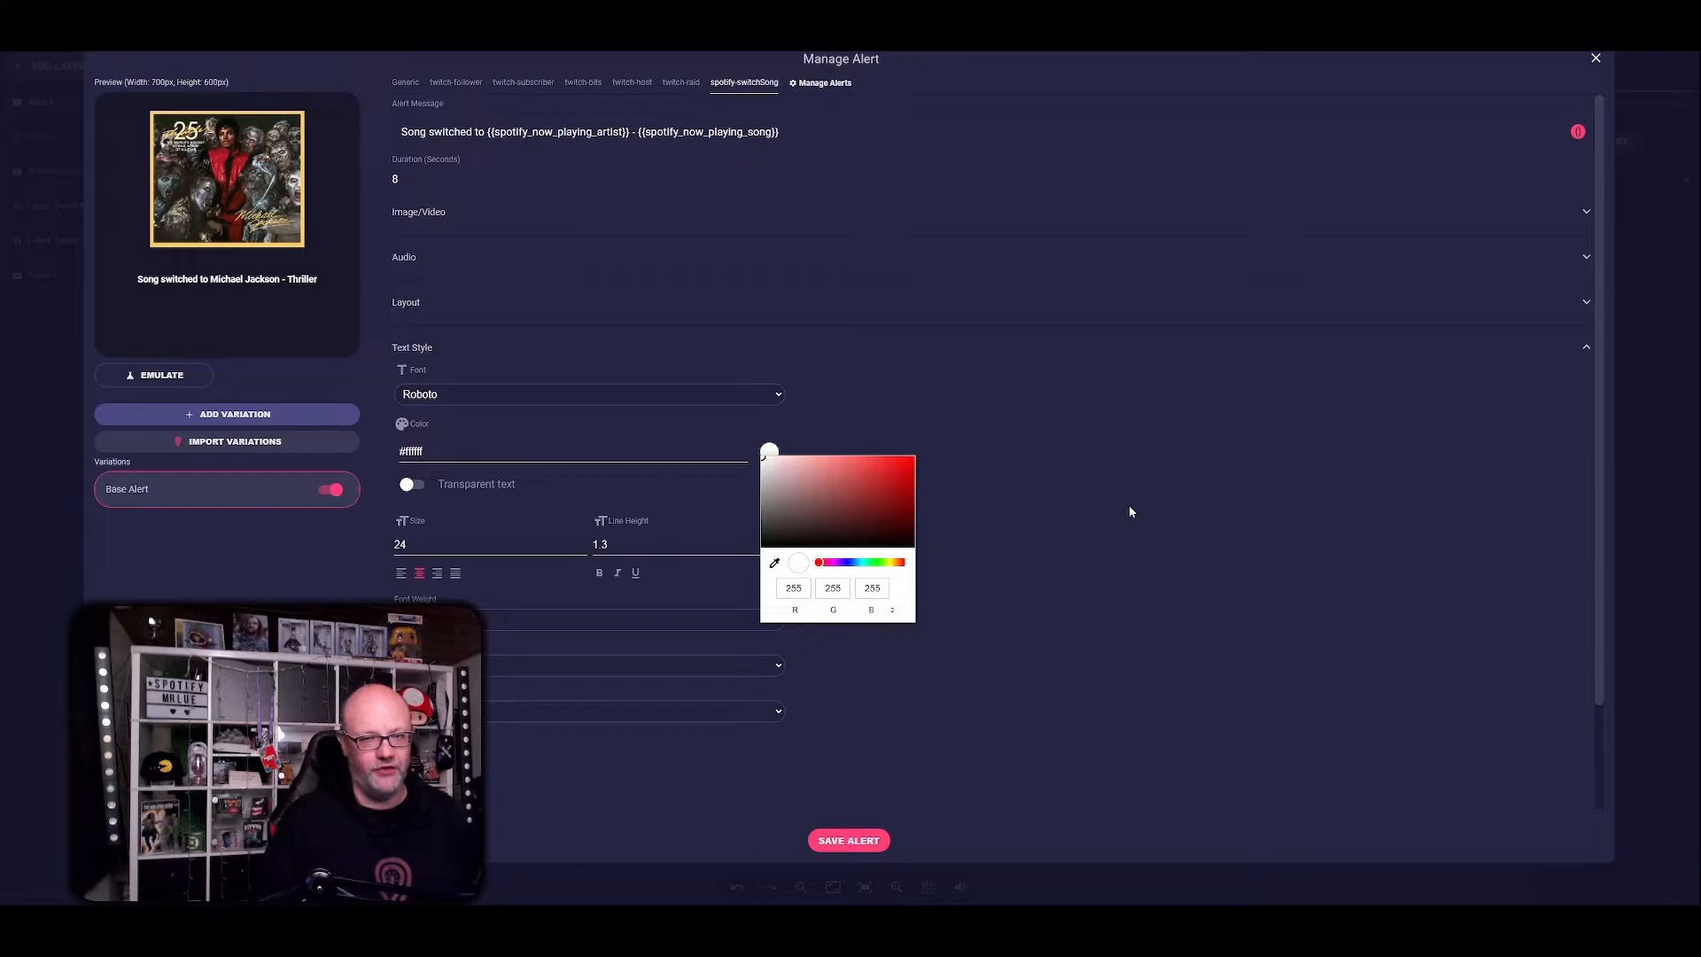
{"action": "left_click", "coordinate": [1004, 397]}
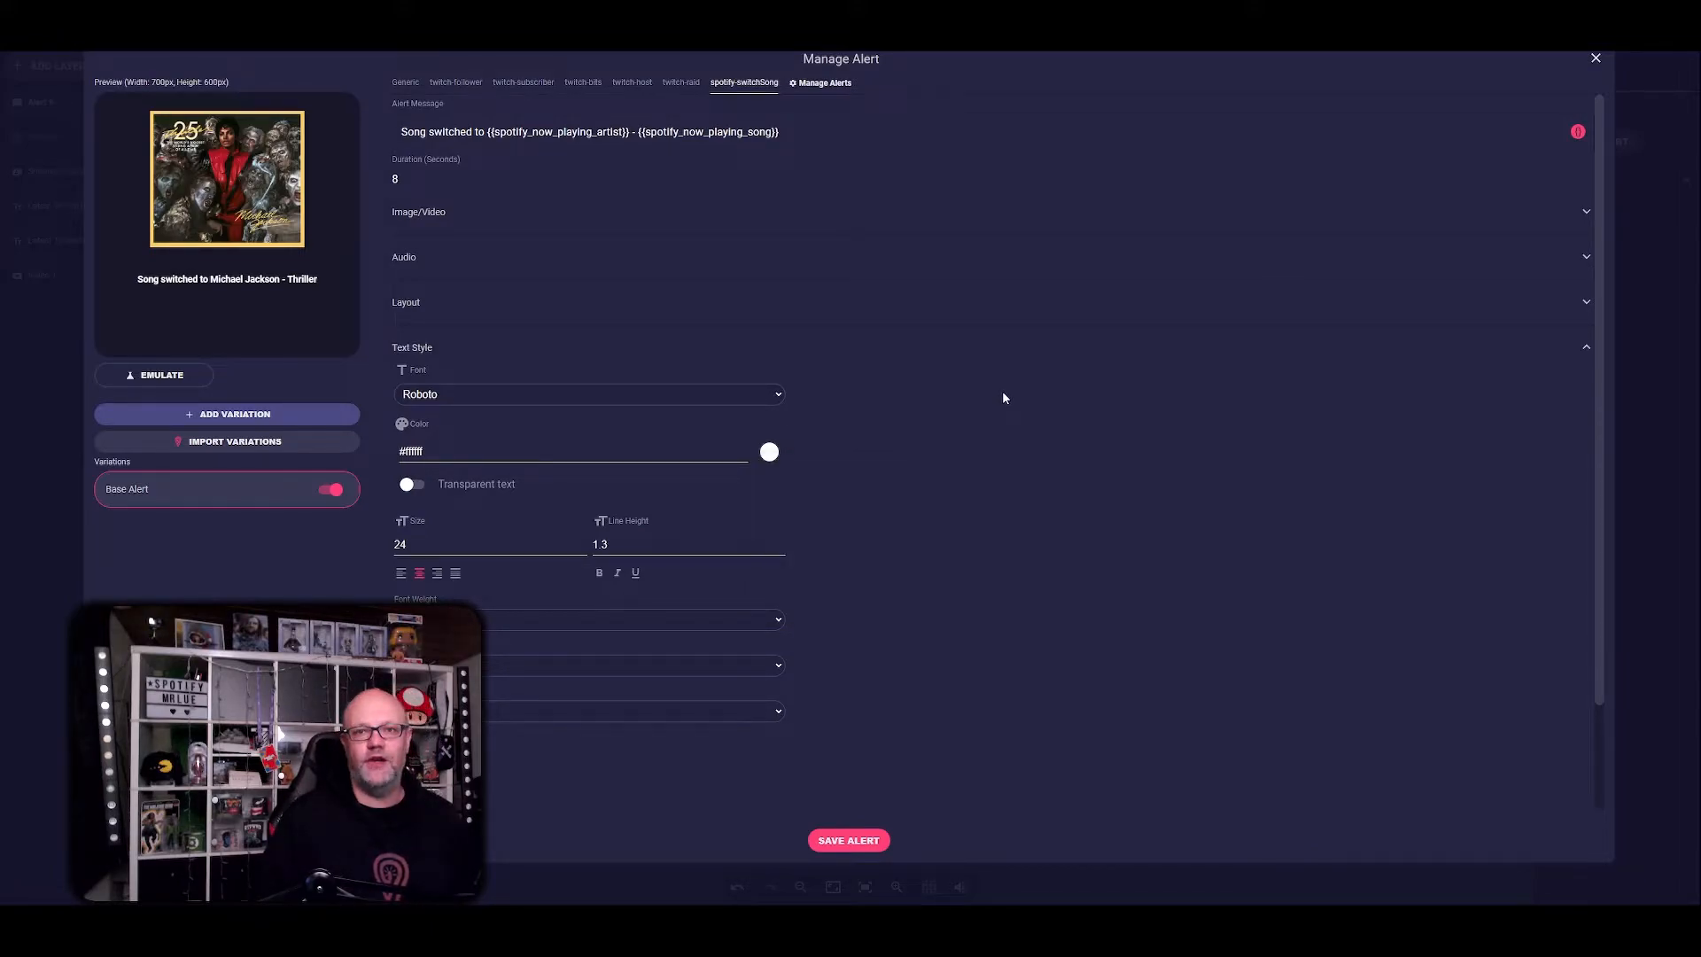
- Try the Over The Rainbow font for the SwitchSong alert text
{"action": "left_click", "coordinate": [769, 394]}
{"action": "scroll", "coordinate": [651, 498], "scroll_direction": "up", "scroll_amount": 5}
{"action": "scroll", "coordinate": [648, 489], "scroll_direction": "up", "scroll_amount": 4}
{"action": "left_click", "coordinate": [644, 479]}
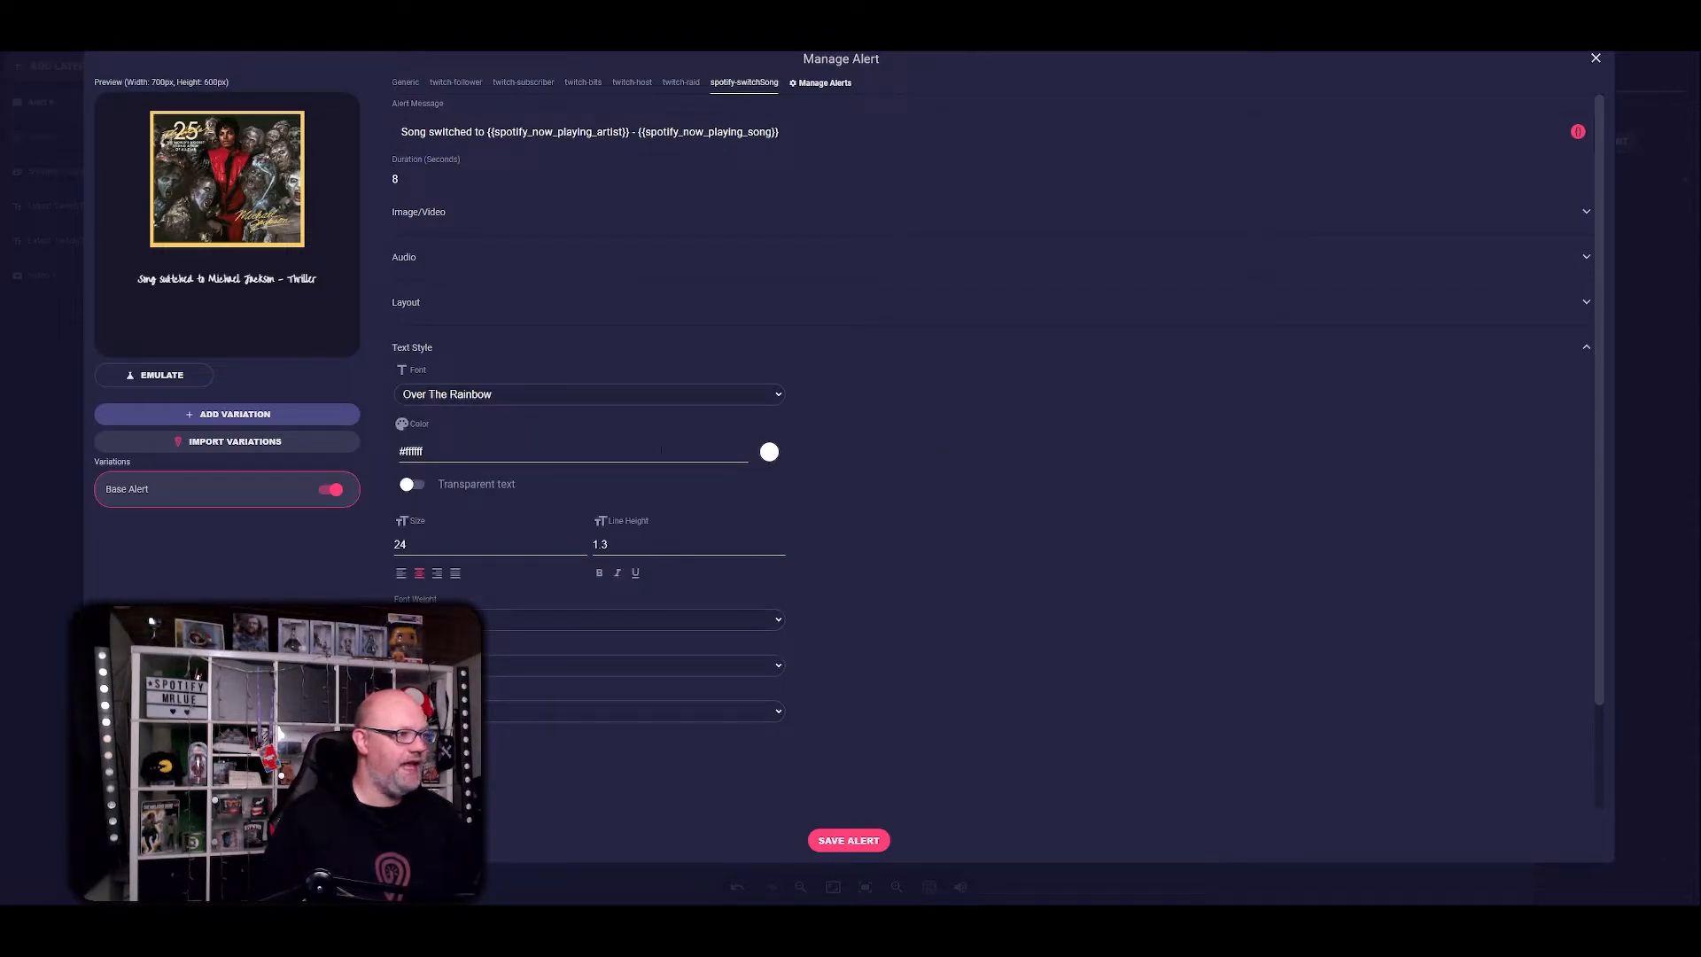
- Set the SwitchSong alert text to the Noto Sans Pau Cin Hau font at size 36
{"action": "left_click", "coordinate": [551, 398]}
{"action": "scroll", "coordinate": [567, 483], "scroll_direction": "up", "scroll_amount": 5}
{"action": "left_click", "coordinate": [569, 471]}
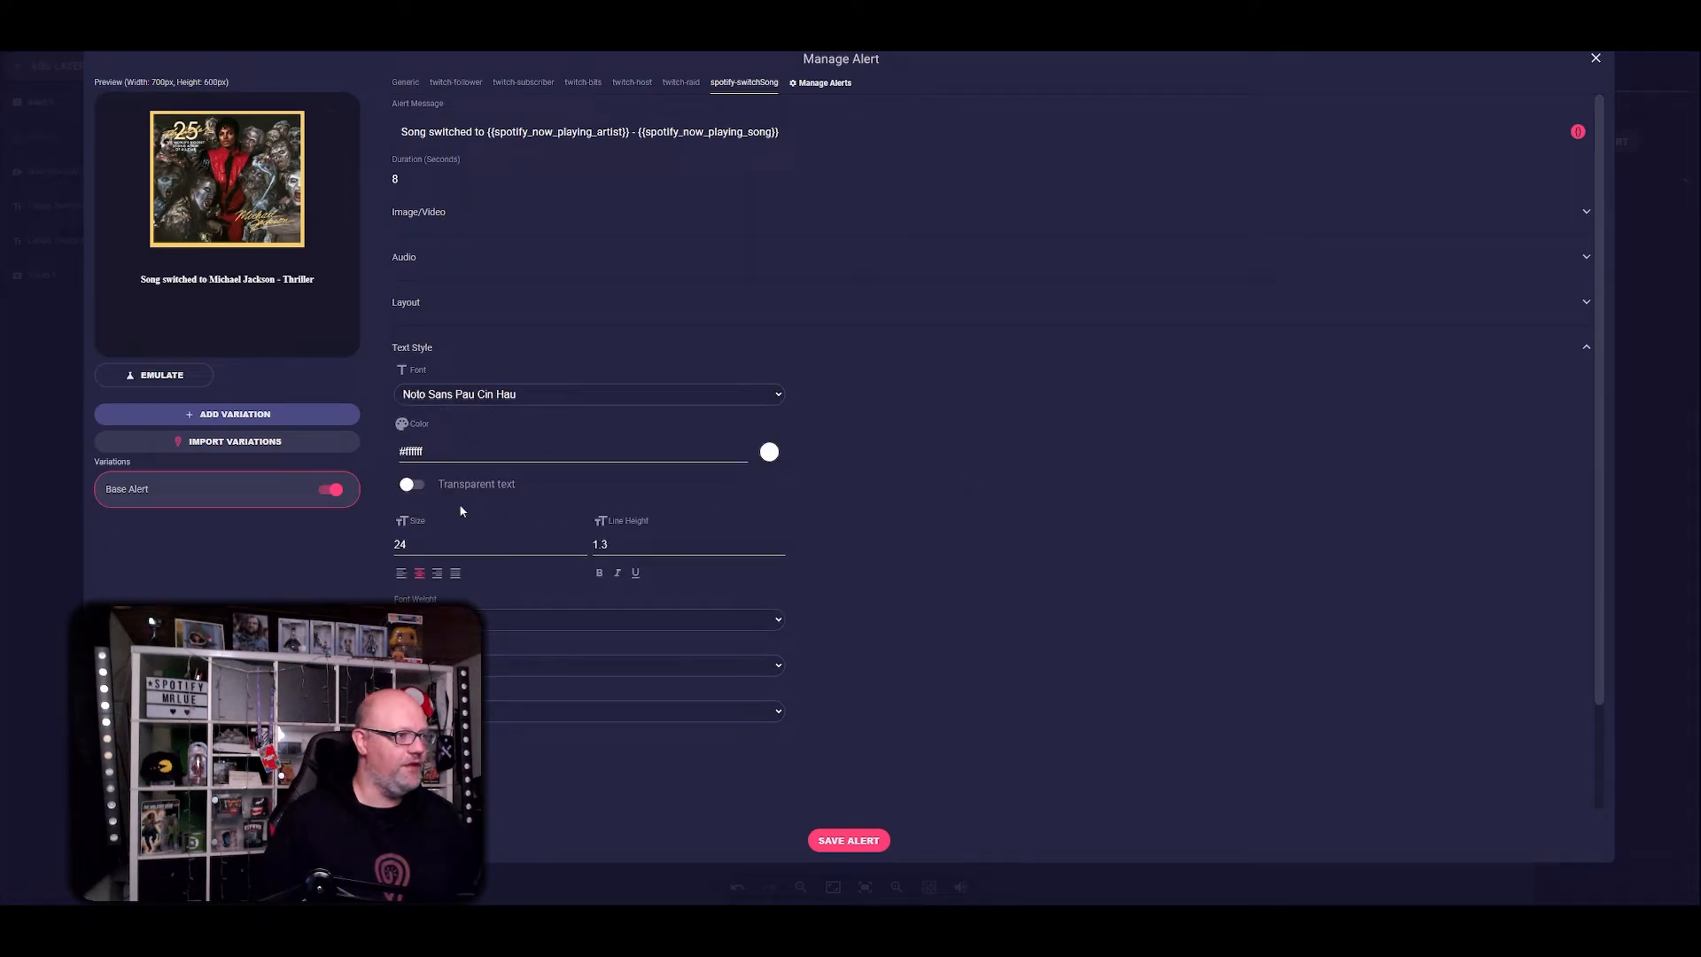
{"action": "left_click_drag", "start_coordinate": [416, 545], "coordinate": [366, 549]}
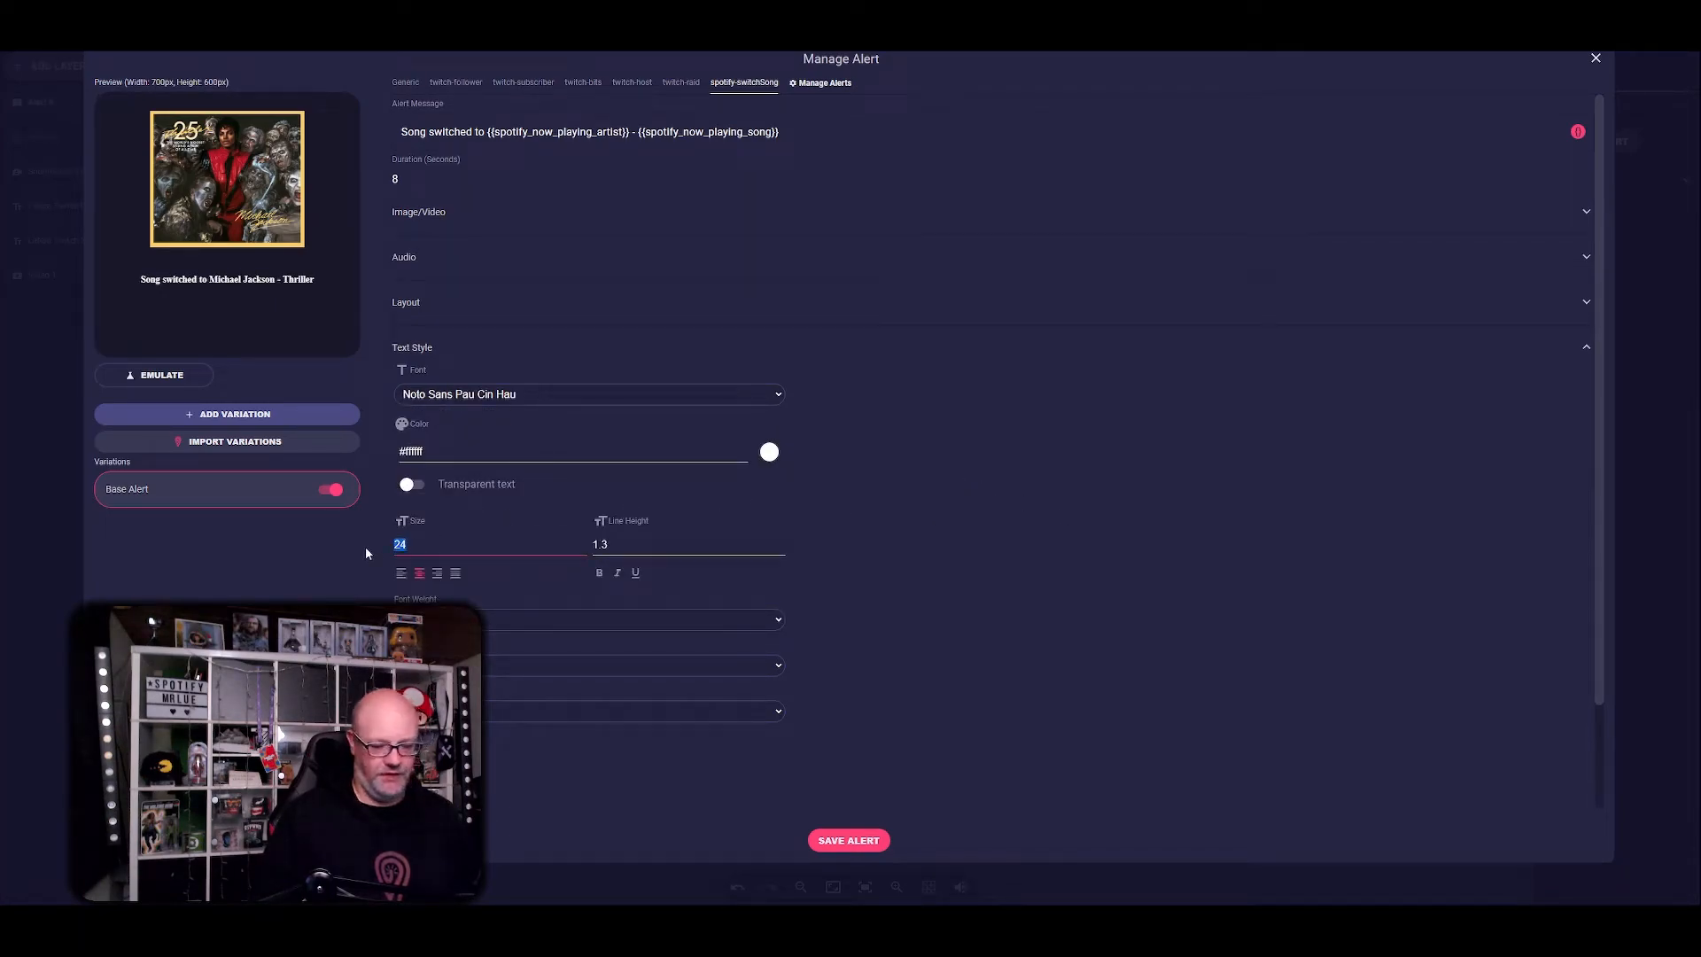
{"action": "type", "text": "36"}
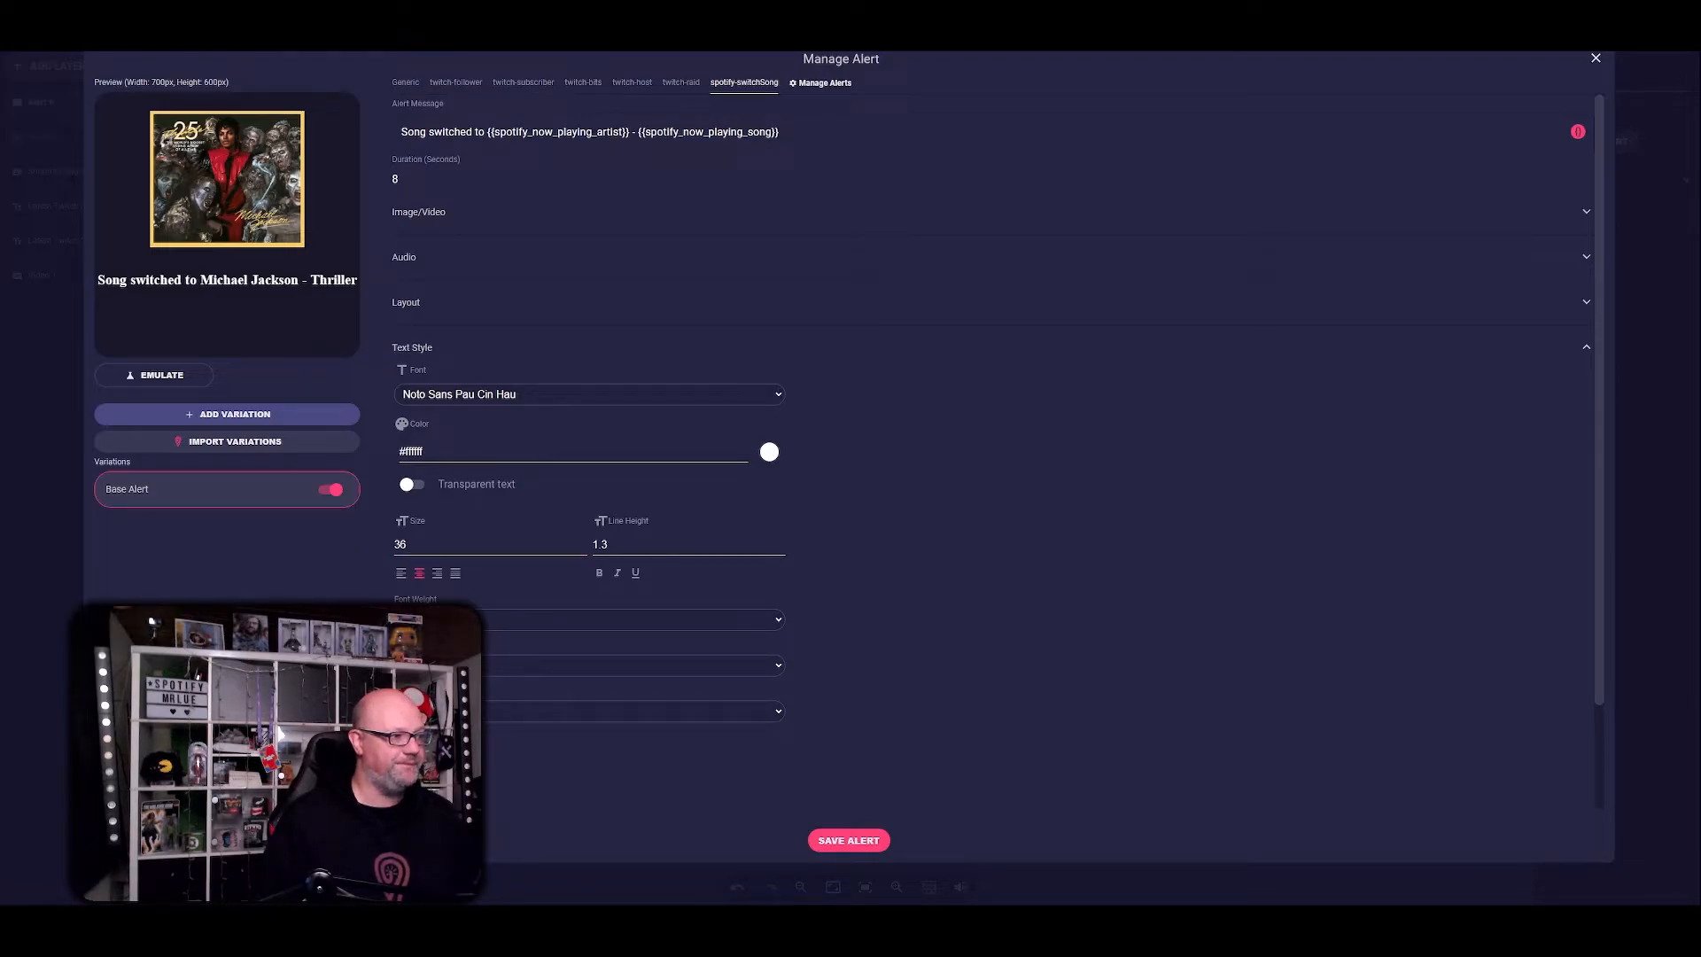
- Keep the alert text's writing mode Horizontal and set its text orientation to Sideways
{"action": "left_click", "coordinate": [575, 666]}
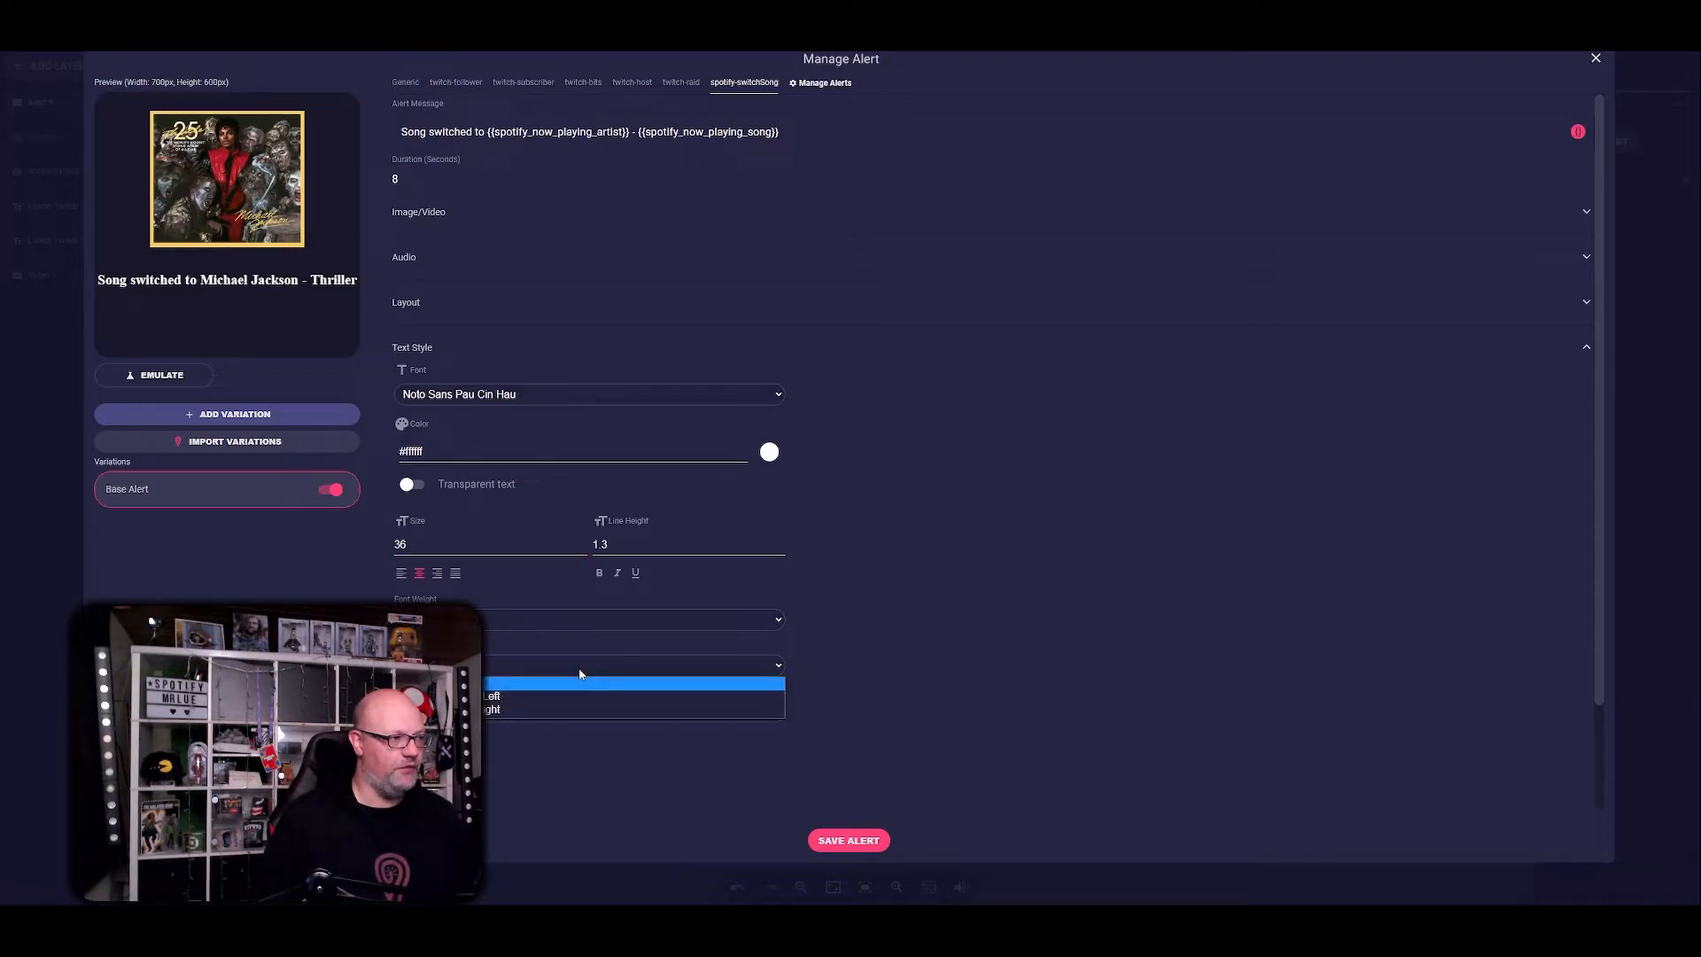
{"action": "left_click", "coordinate": [576, 683]}
{"action": "left_click", "coordinate": [557, 711]}
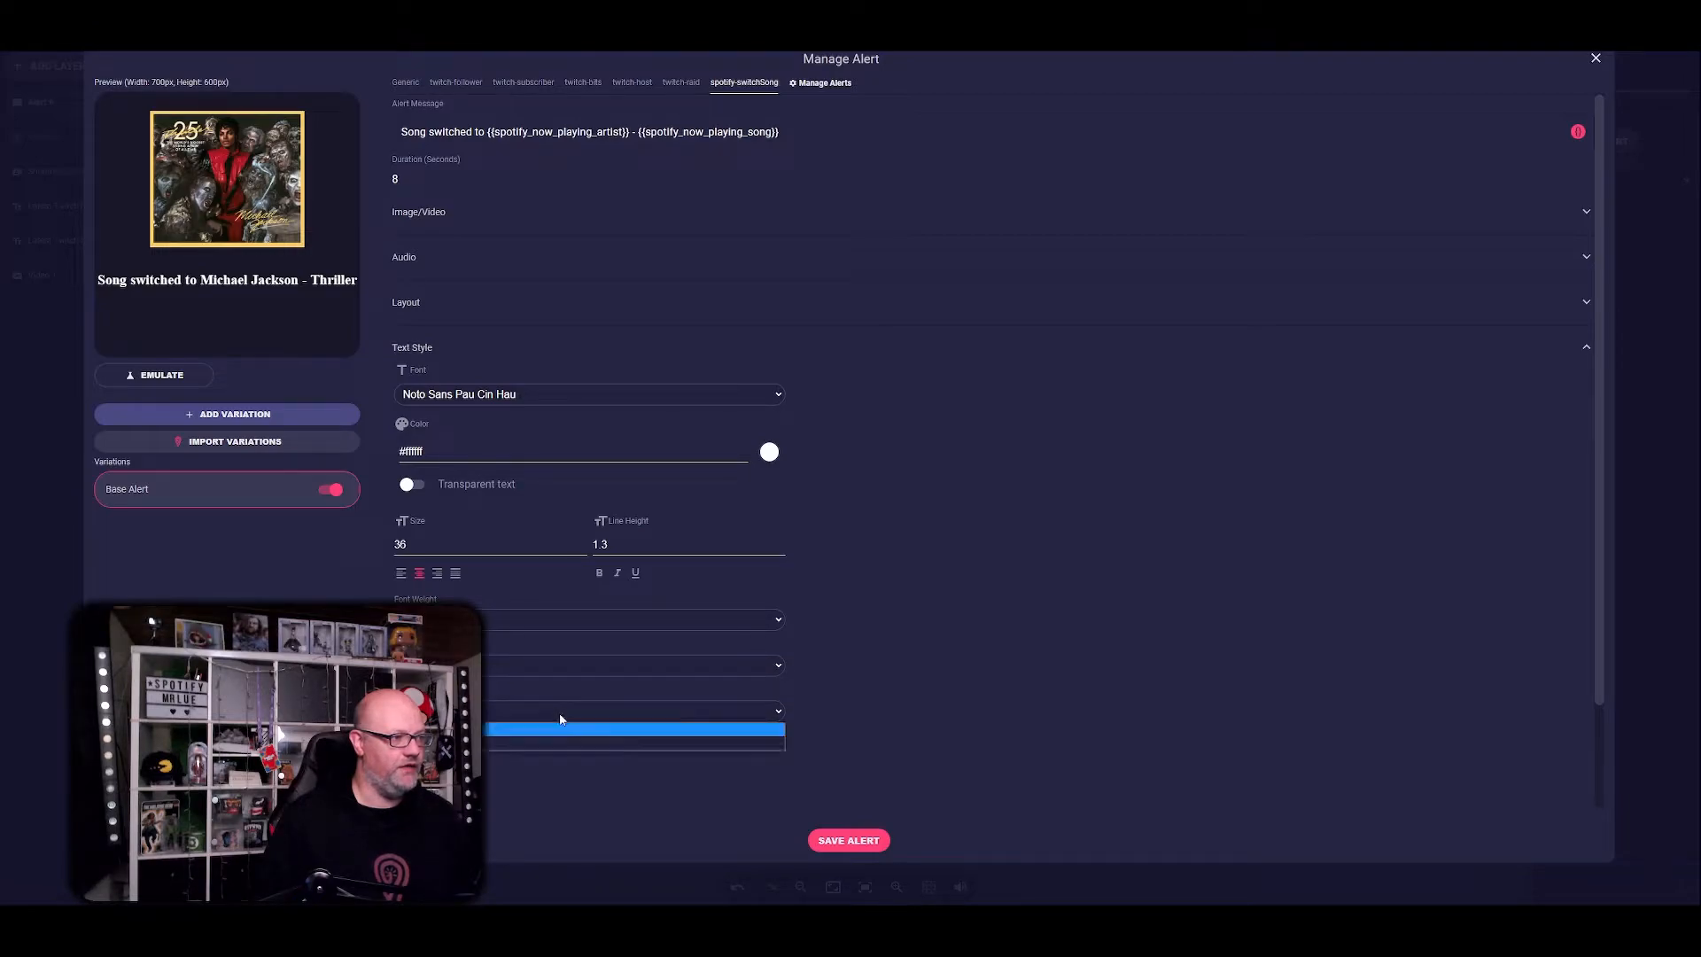
{"action": "left_click", "coordinate": [547, 743]}
{"action": "left_click", "coordinate": [540, 714]}
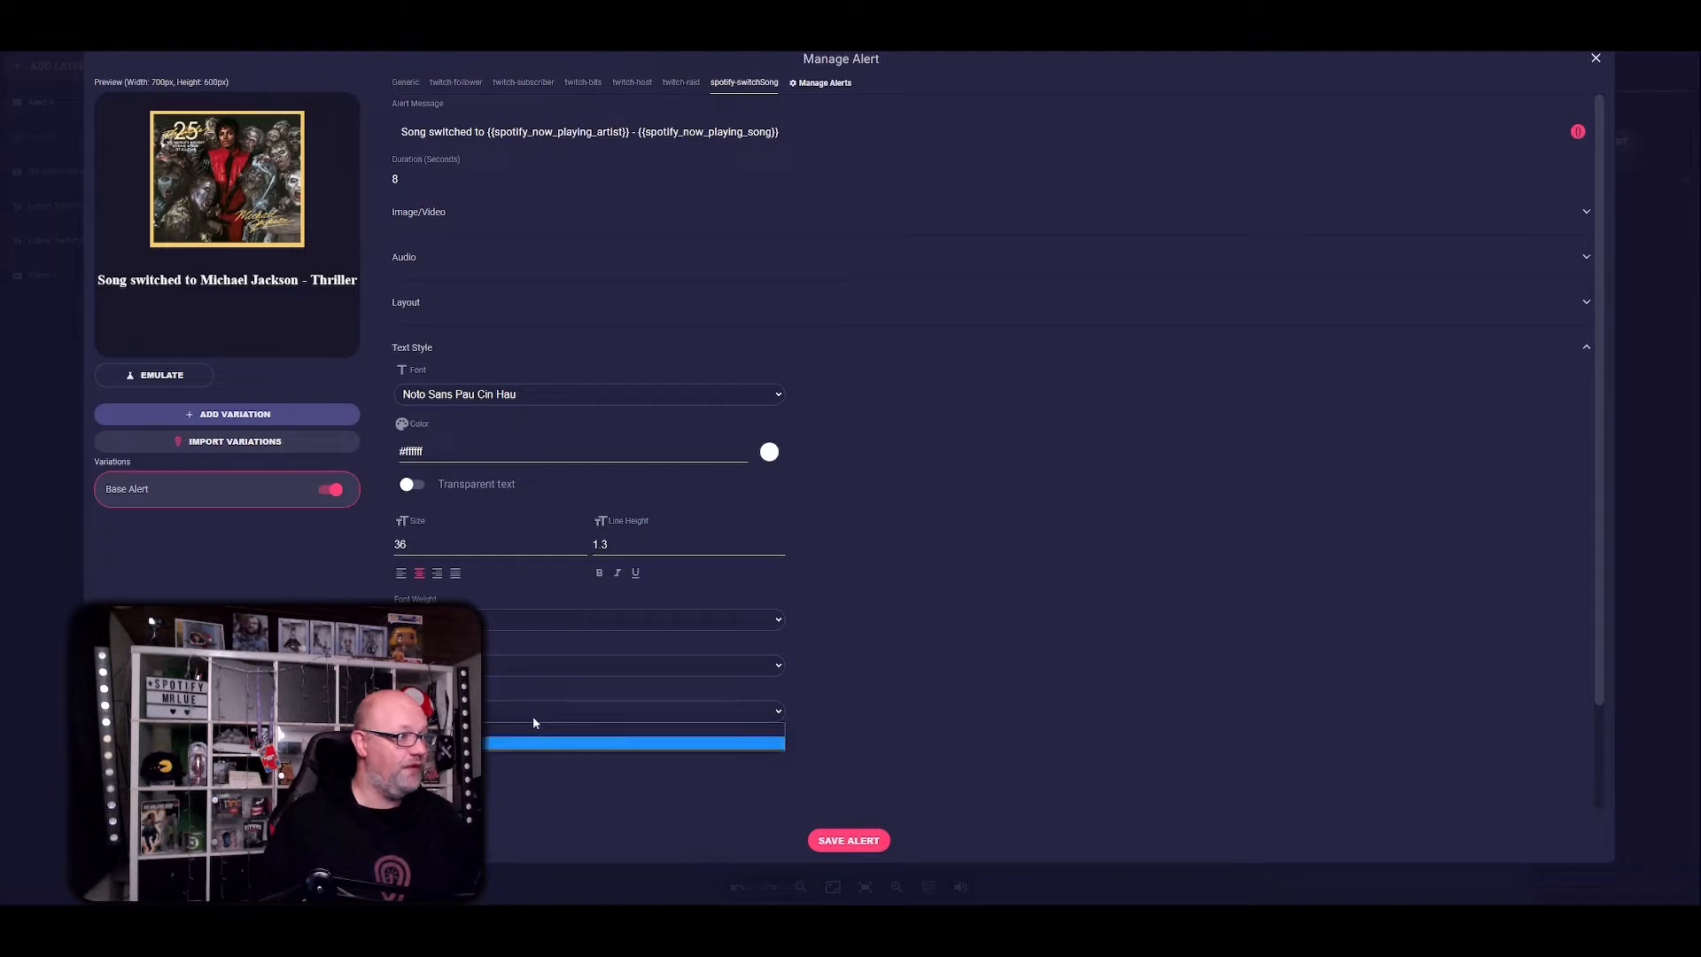
{"action": "left_click", "coordinate": [533, 723]}
- Set the SwitchSong alert's enter animation to Wobble
{"action": "scroll", "coordinate": [886, 709], "scroll_direction": "down", "scroll_amount": 2}
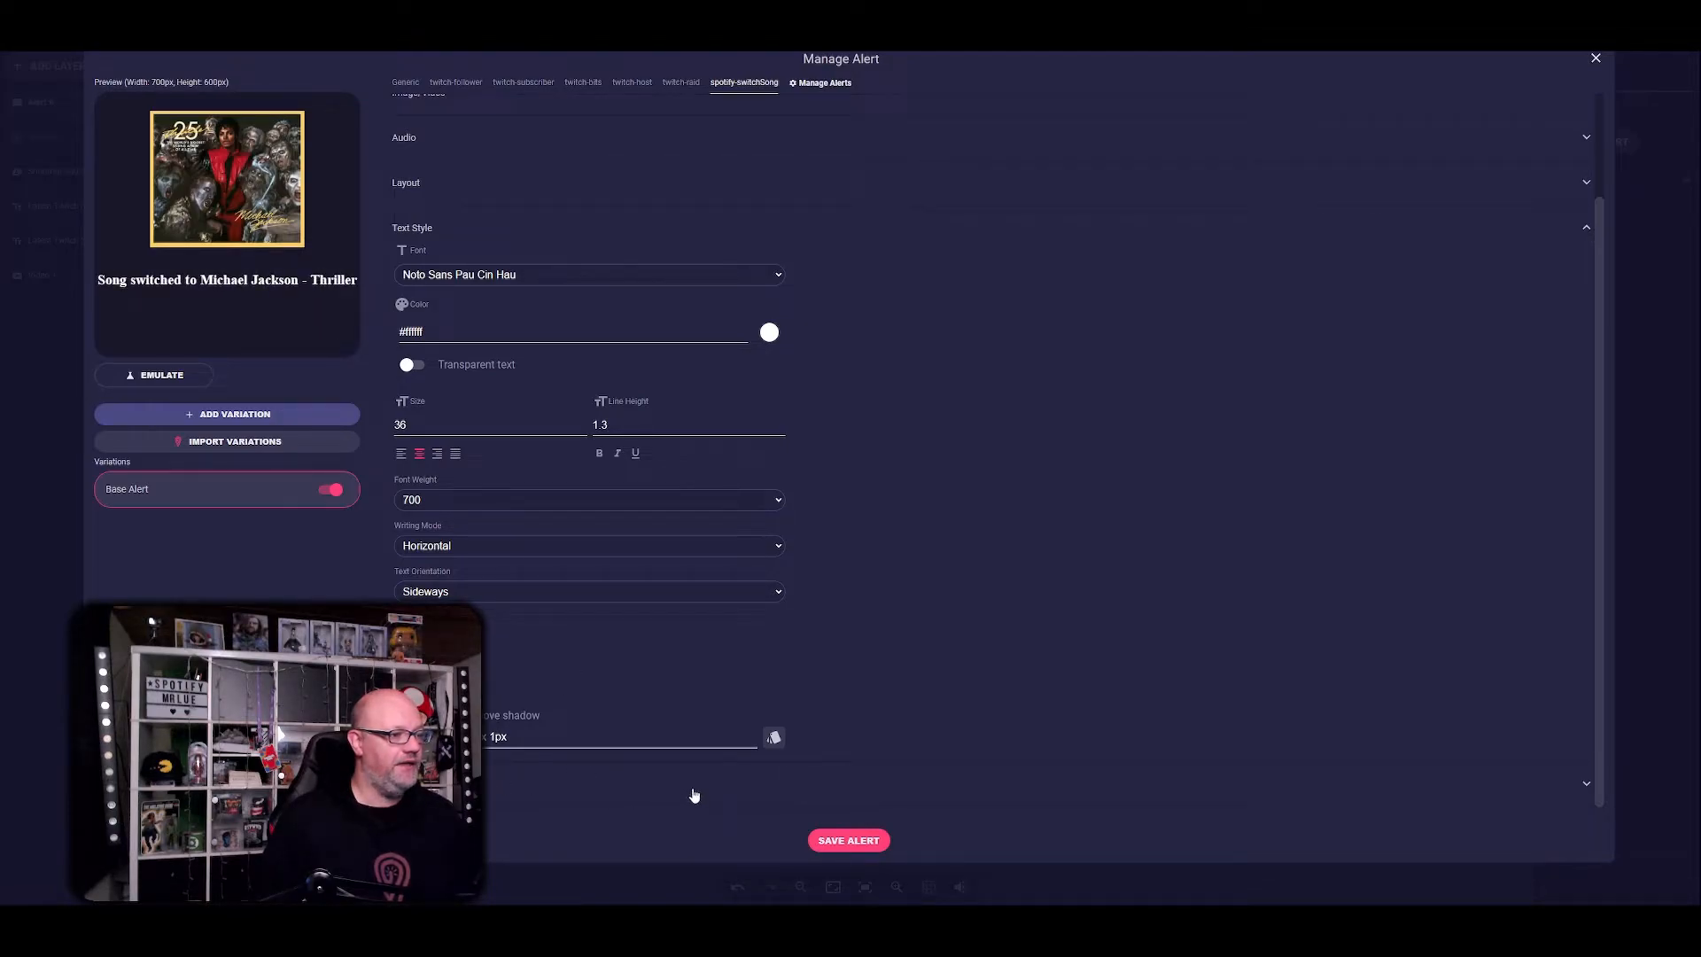
{"action": "left_click", "coordinate": [681, 790]}
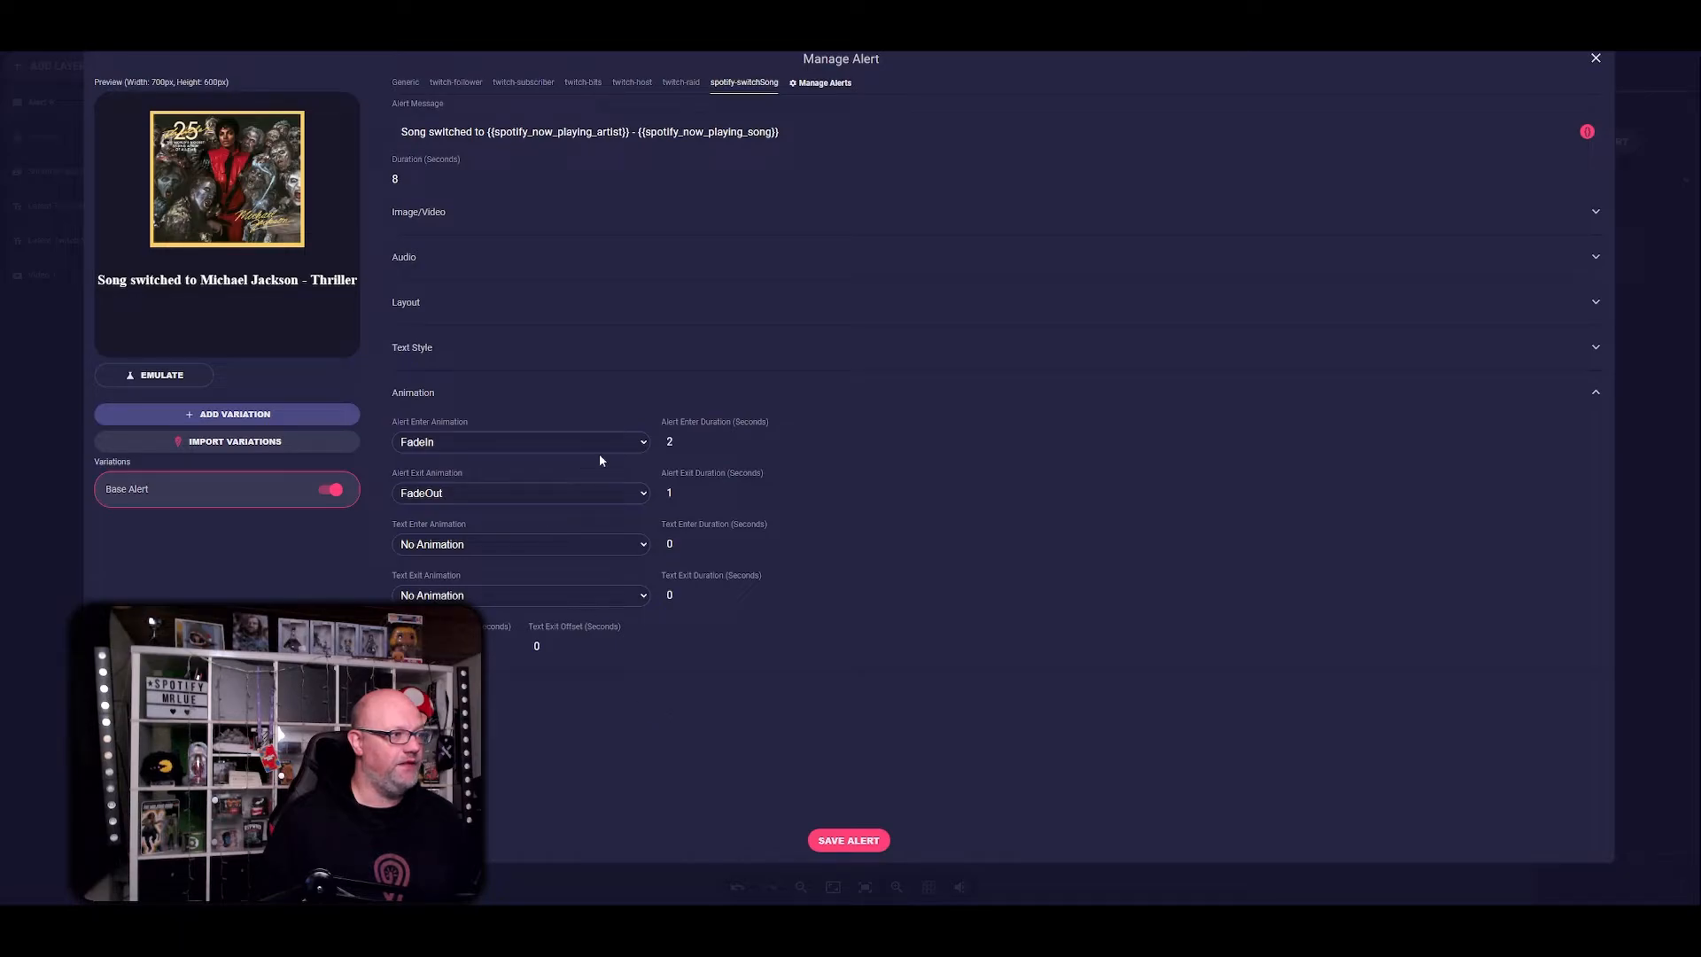
{"action": "left_click", "coordinate": [626, 442]}
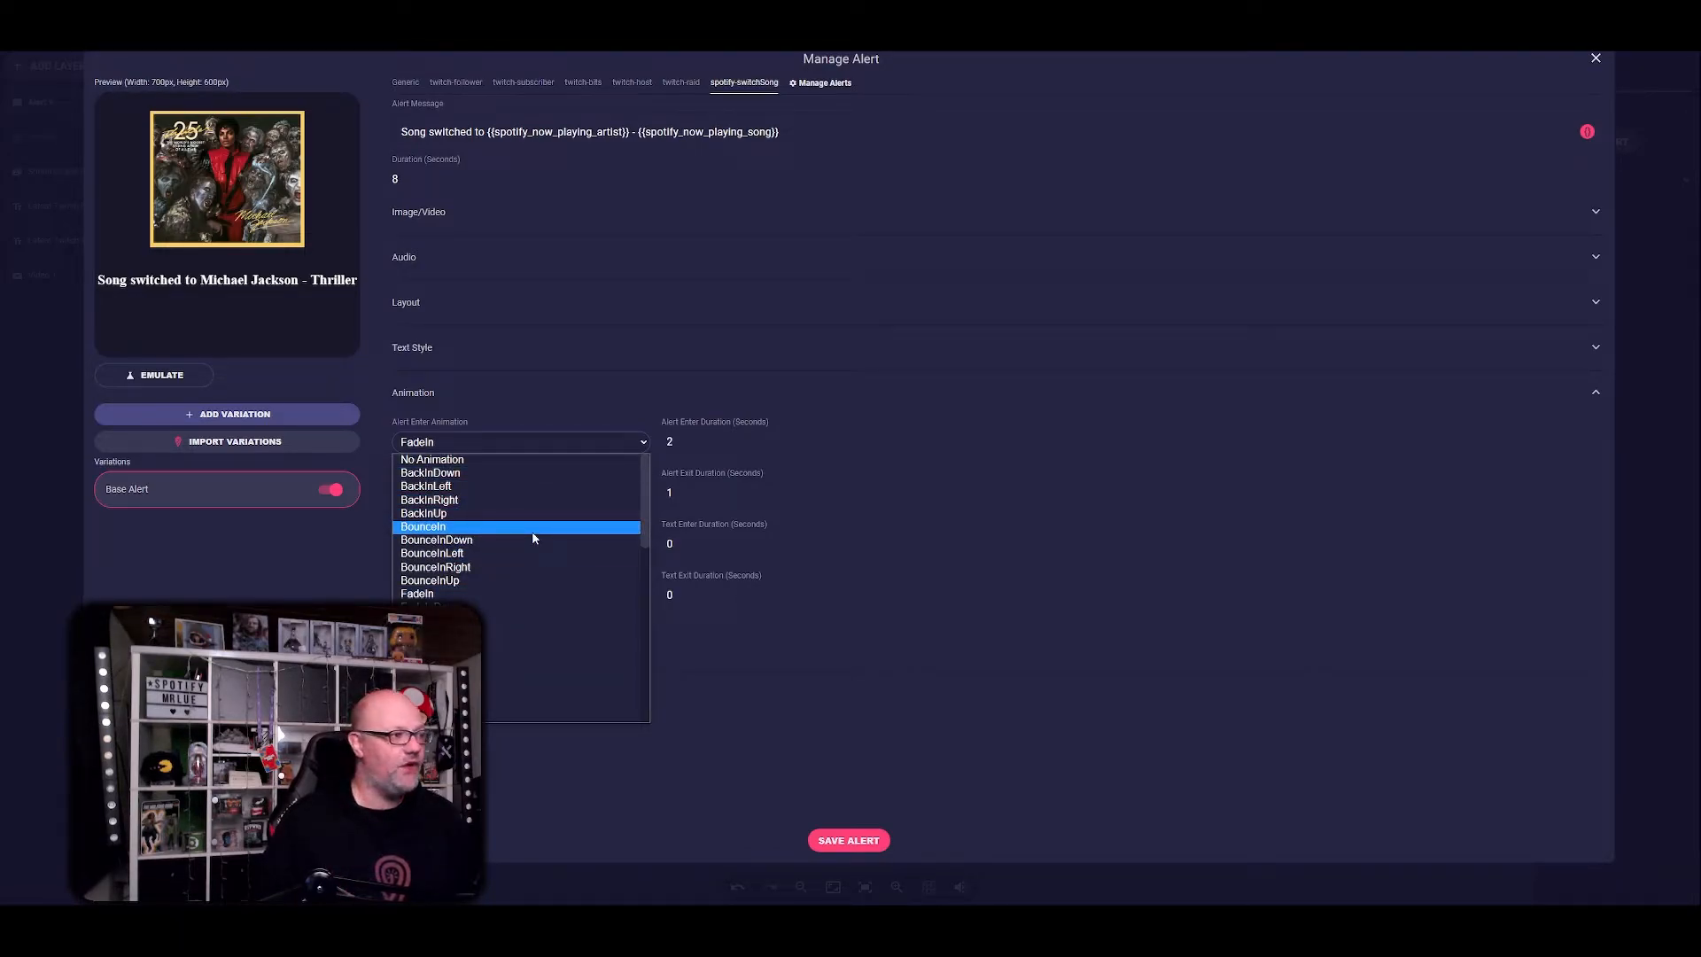
{"action": "scroll", "coordinate": [539, 588], "scroll_direction": "down", "scroll_amount": 10}
{"action": "left_click", "coordinate": [521, 638]}
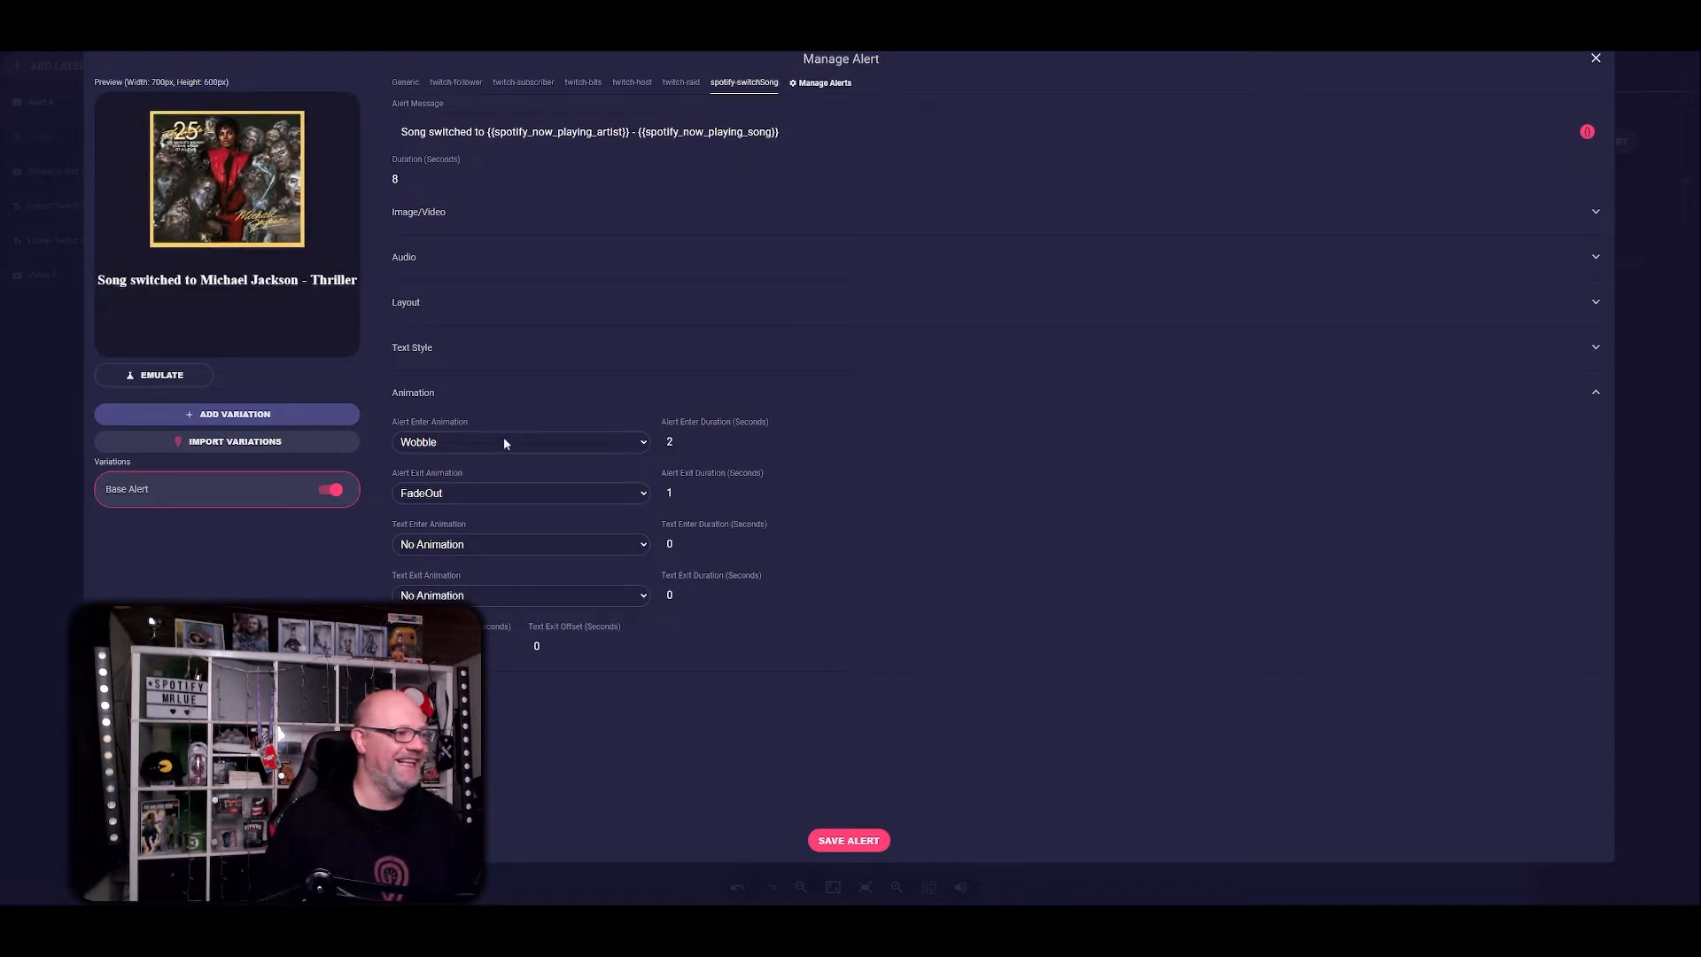
- Emulate the SwitchSong alert to preview the Wobble entrance and save the alert
{"action": "left_click", "coordinate": [173, 378]}
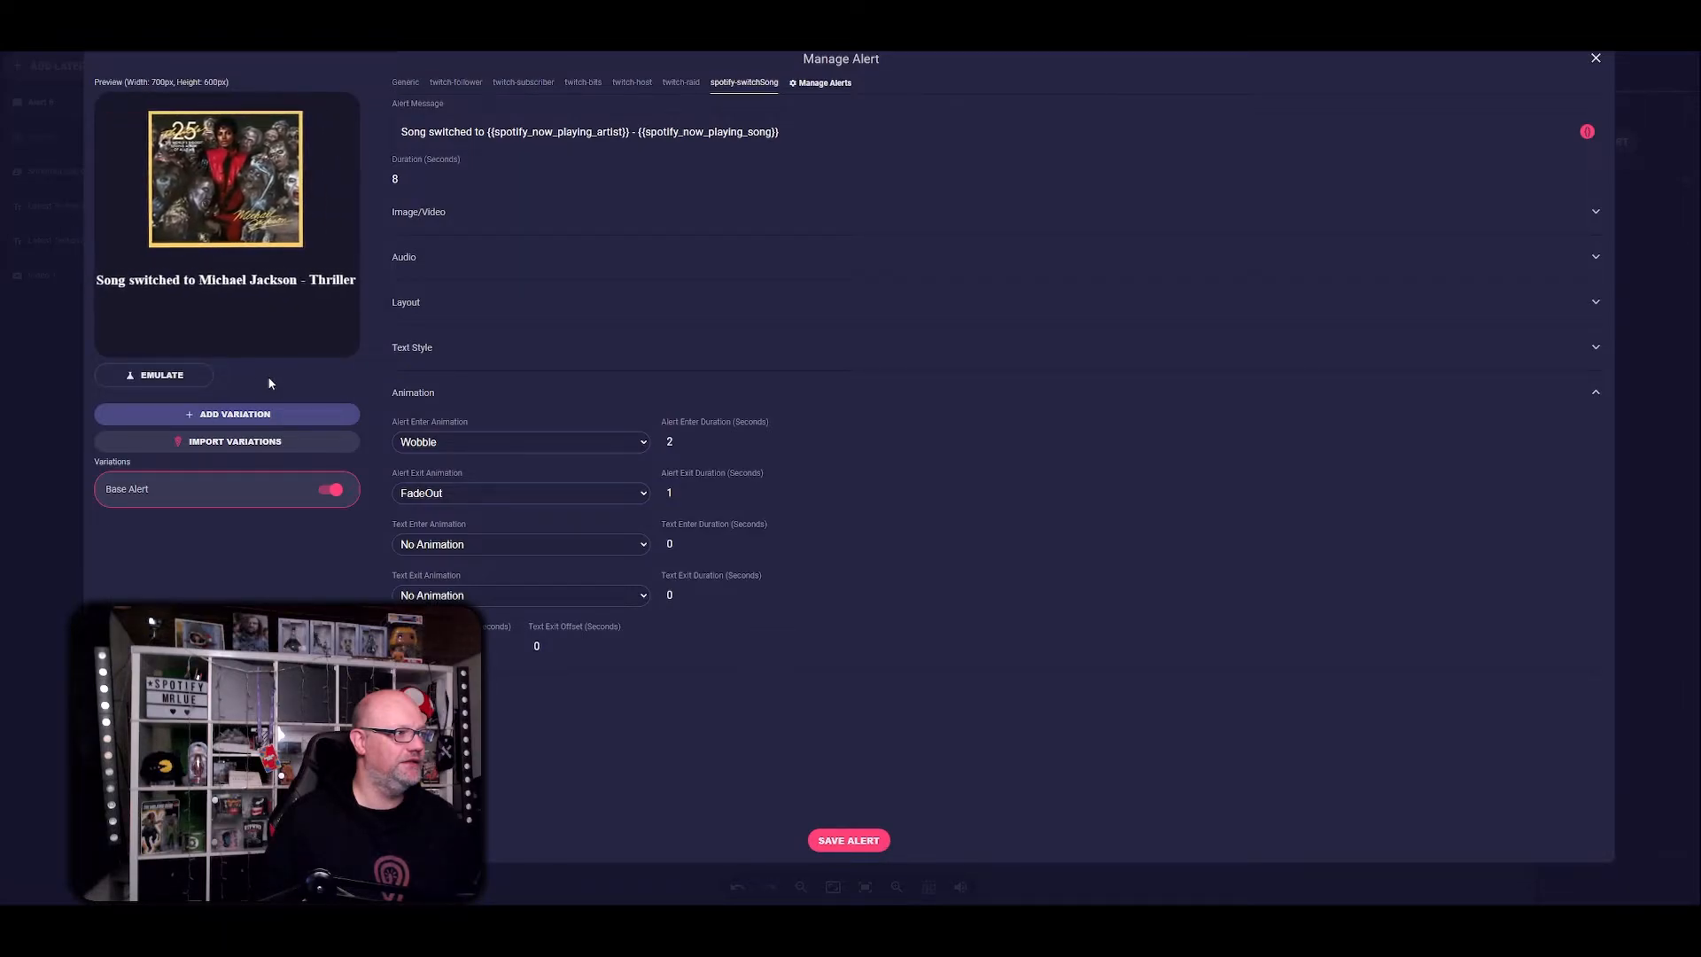
{"action": "left_click", "coordinate": [202, 377]}
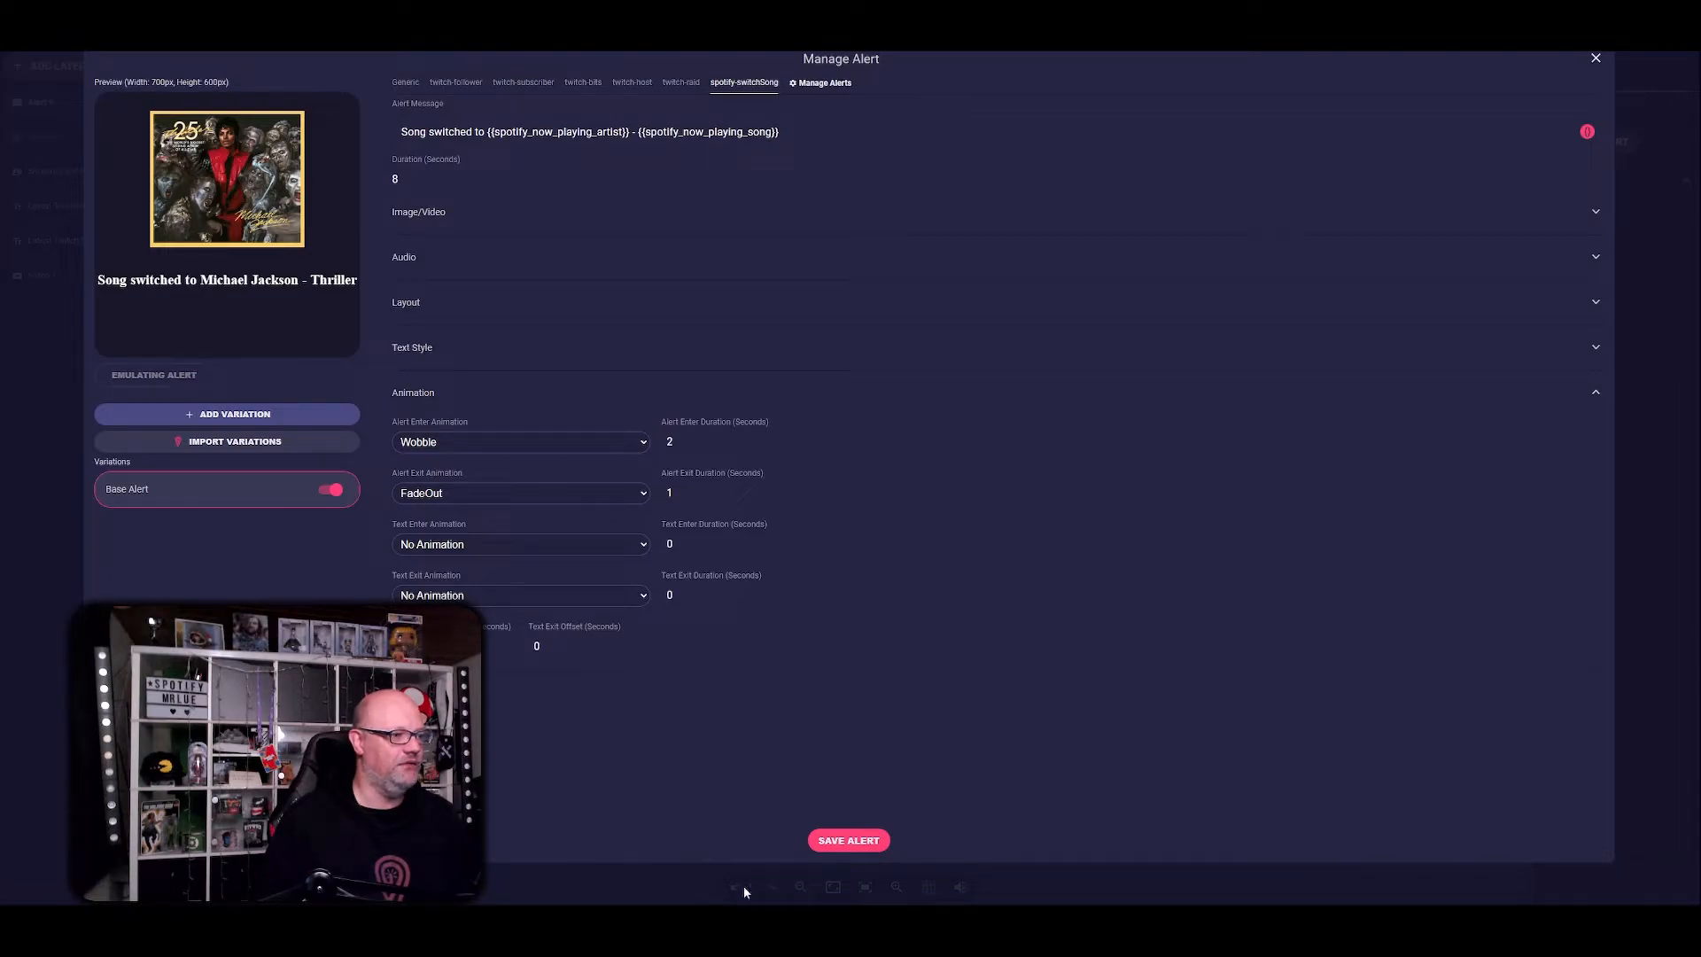
{"action": "left_click", "coordinate": [848, 839]}
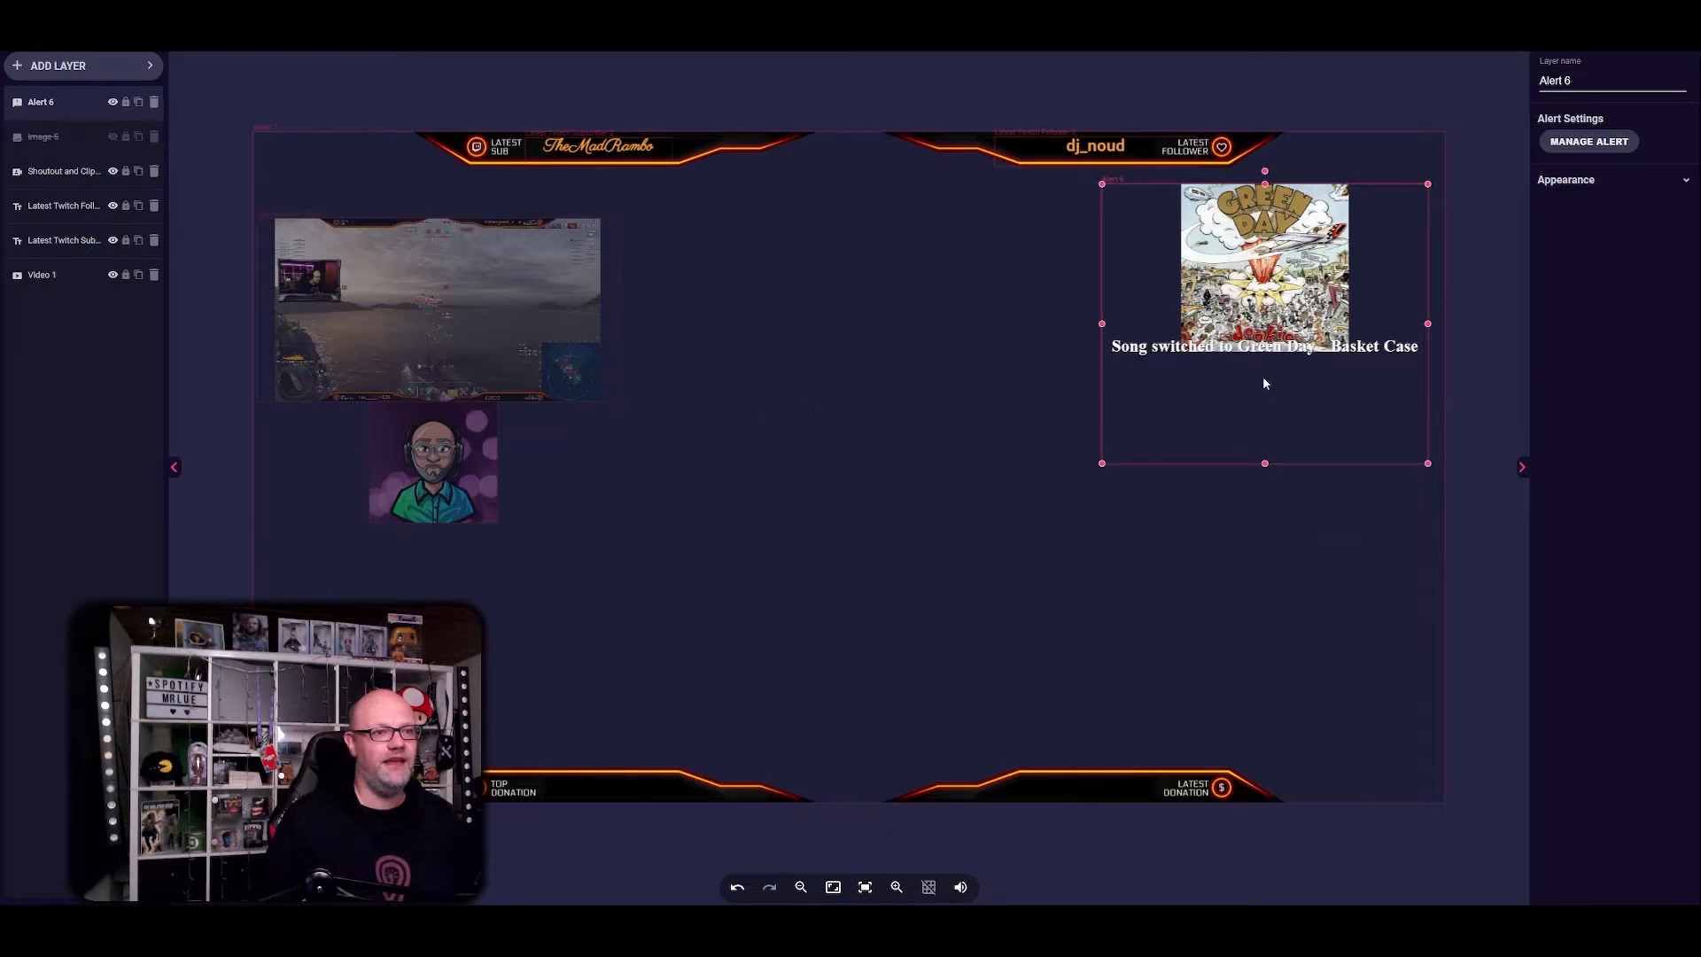
- Reopen the alert settings, look through the Twitch follower, subscriber and bits alerts, and return to the subscriber alert's message
{"action": "left_click", "coordinate": [1578, 144]}
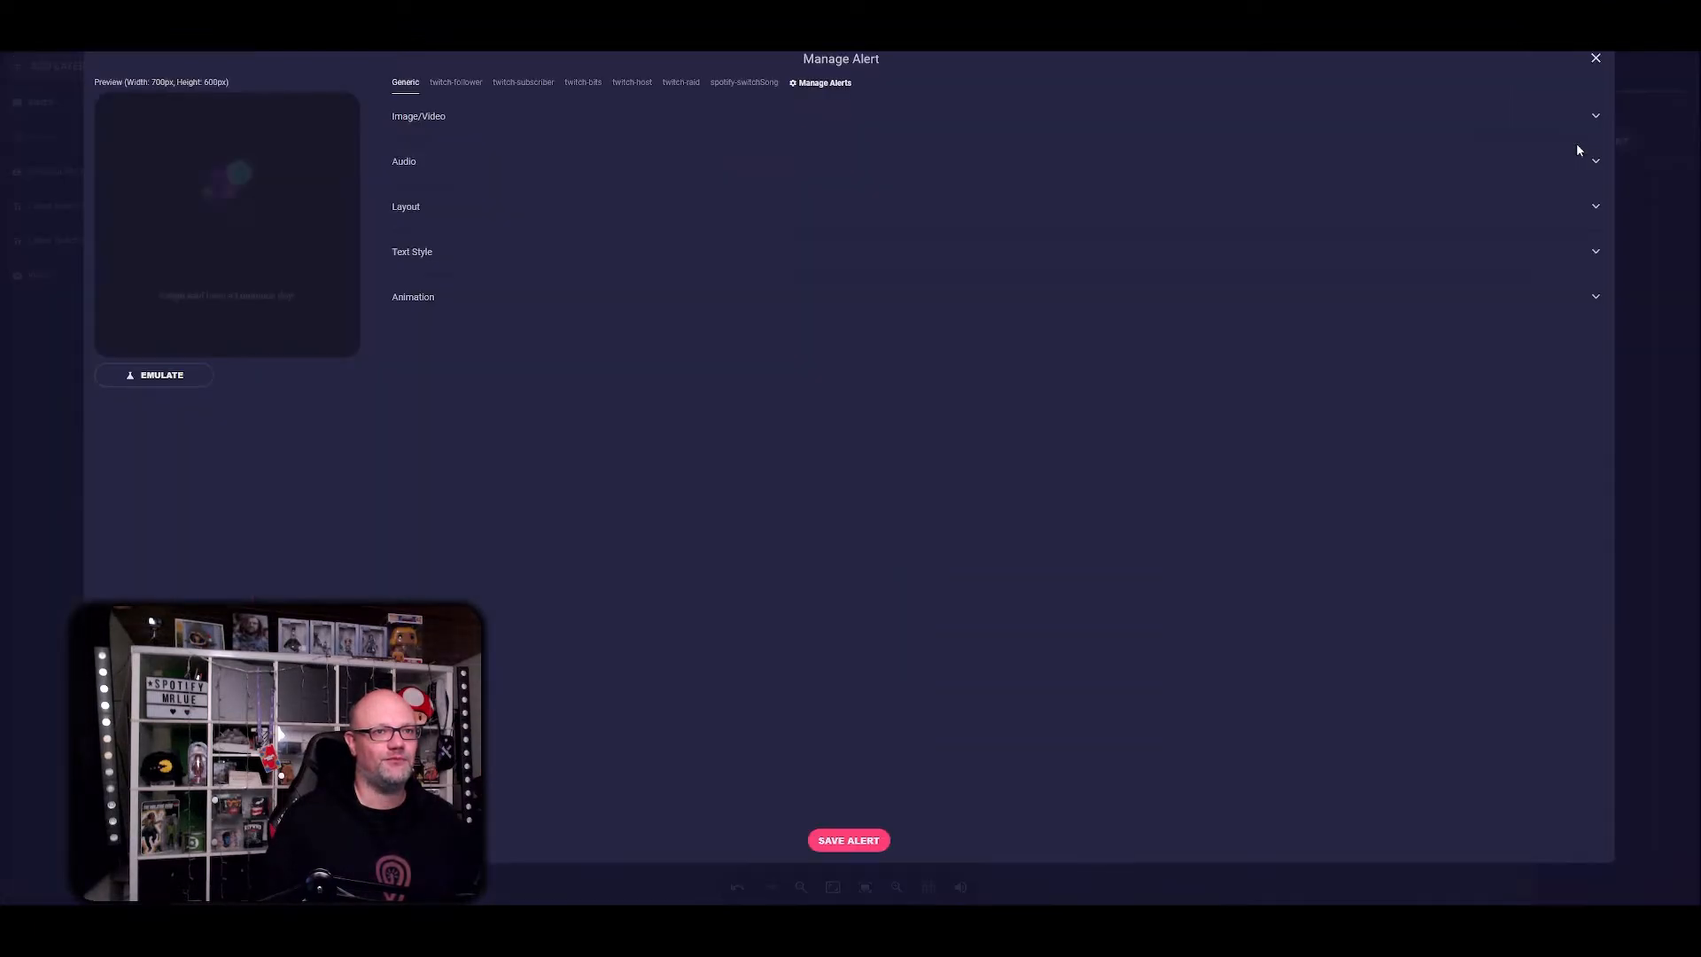
{"action": "left_click", "coordinate": [452, 86]}
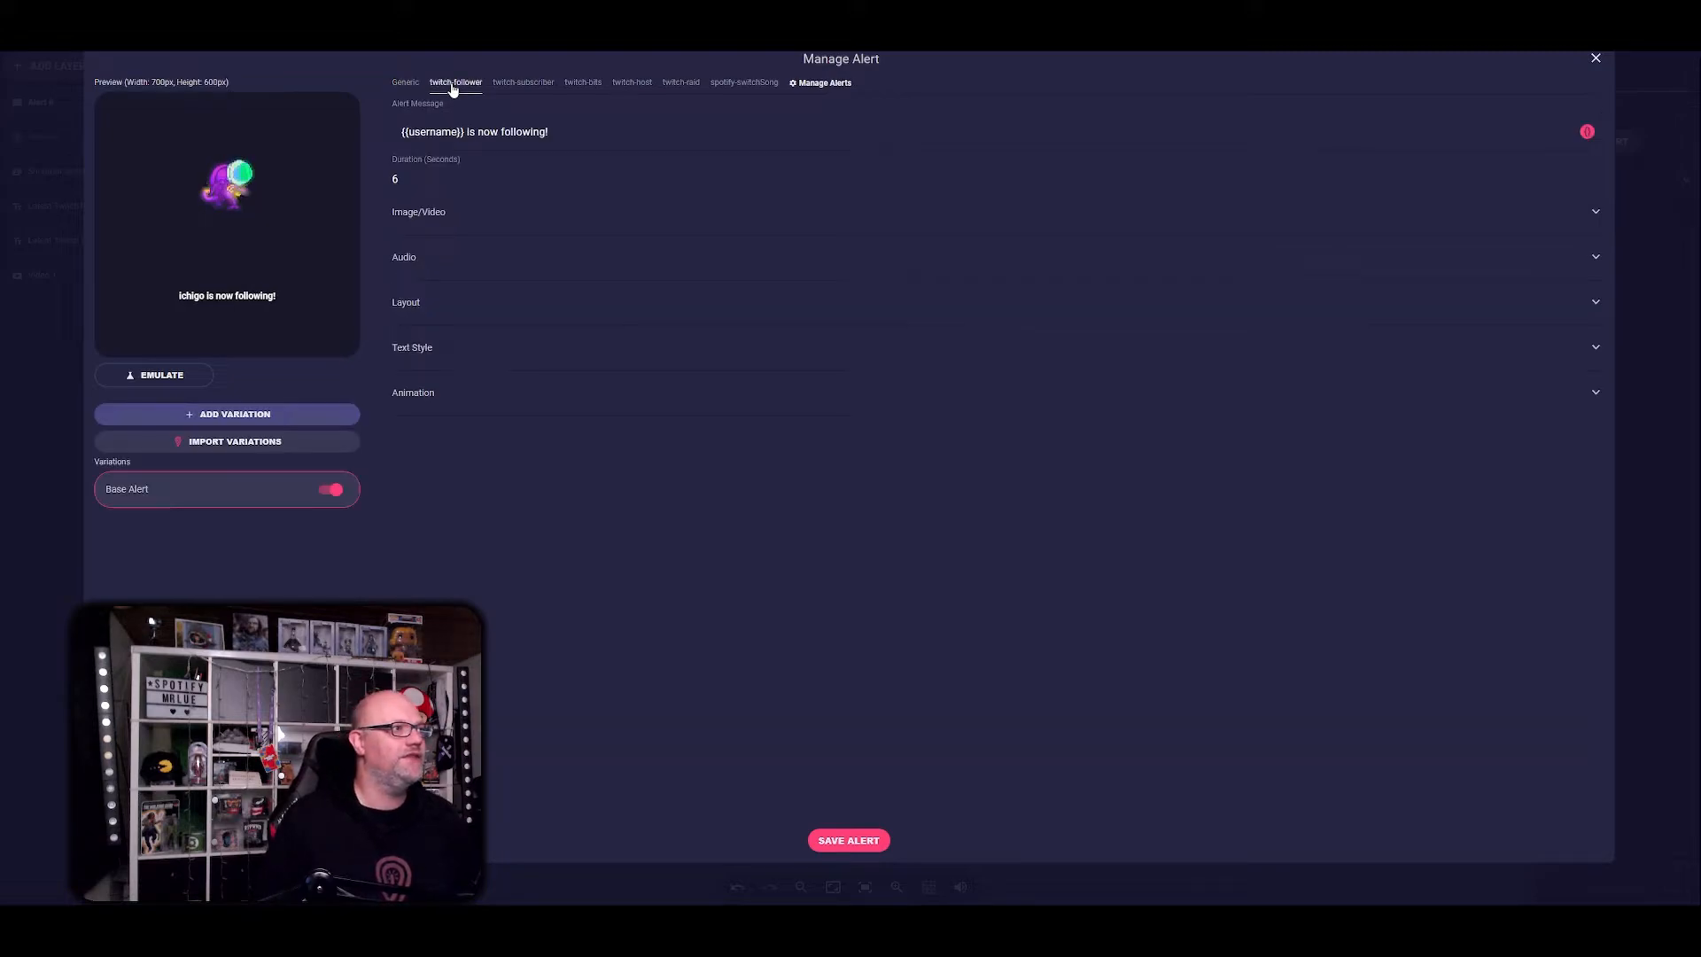
{"action": "left_click", "coordinate": [523, 82]}
{"action": "left_click", "coordinate": [585, 84]}
{"action": "left_click", "coordinate": [537, 86]}
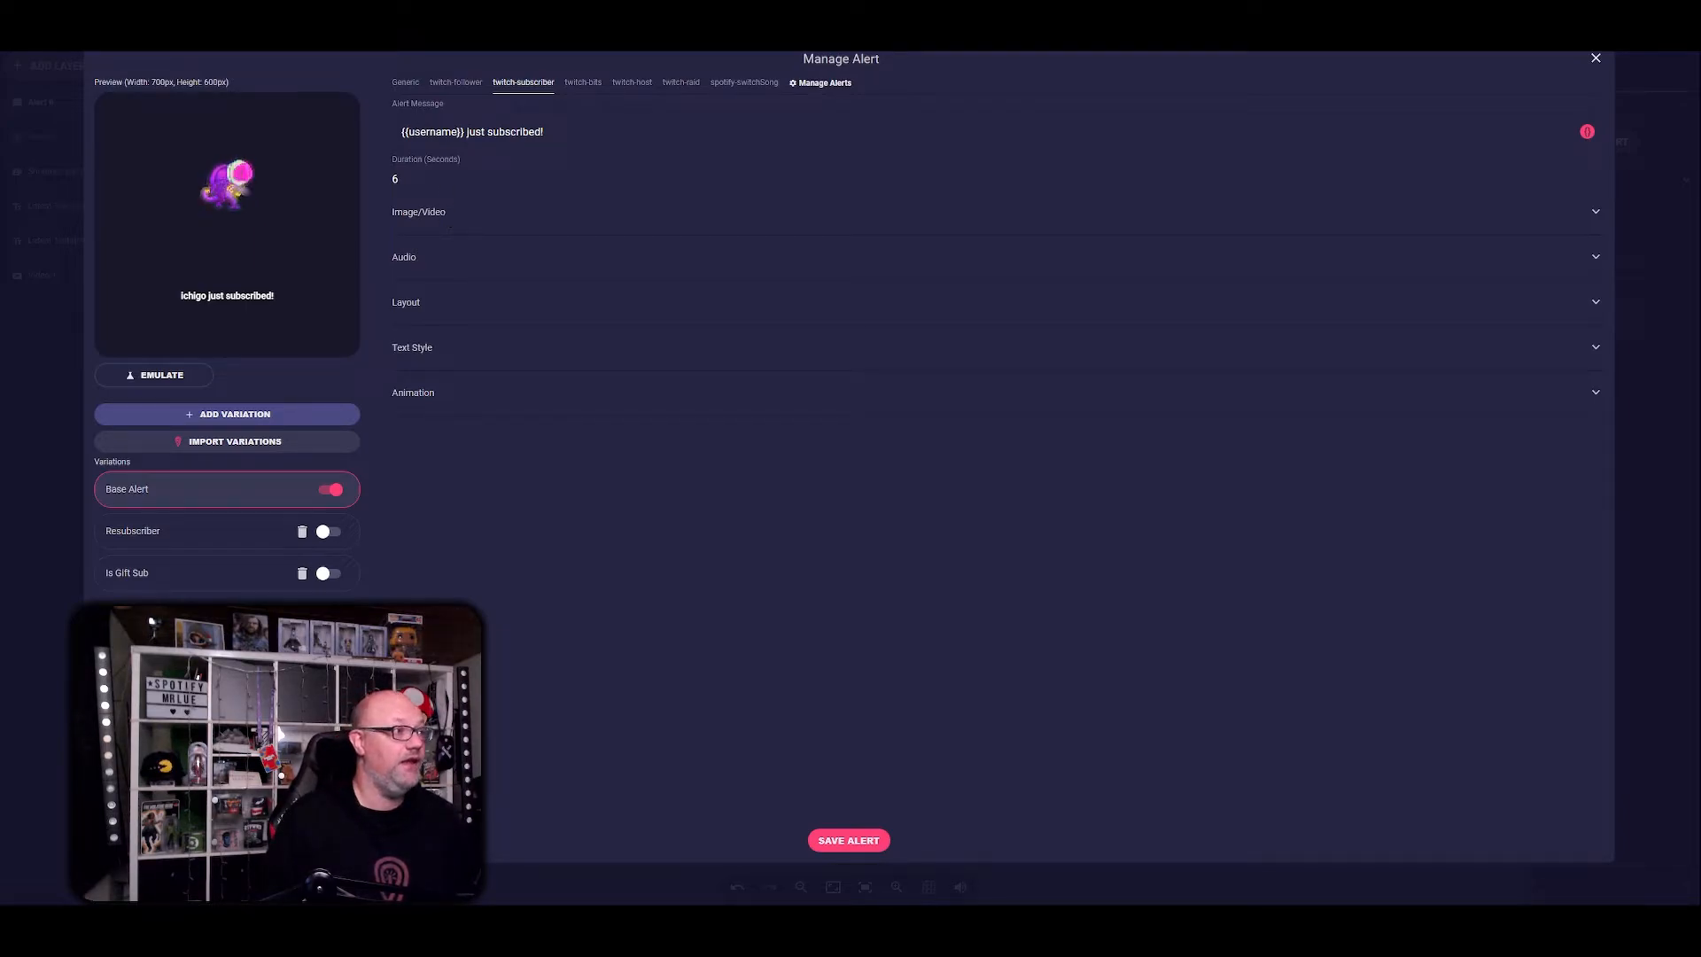
{"action": "left_click", "coordinate": [572, 131]}
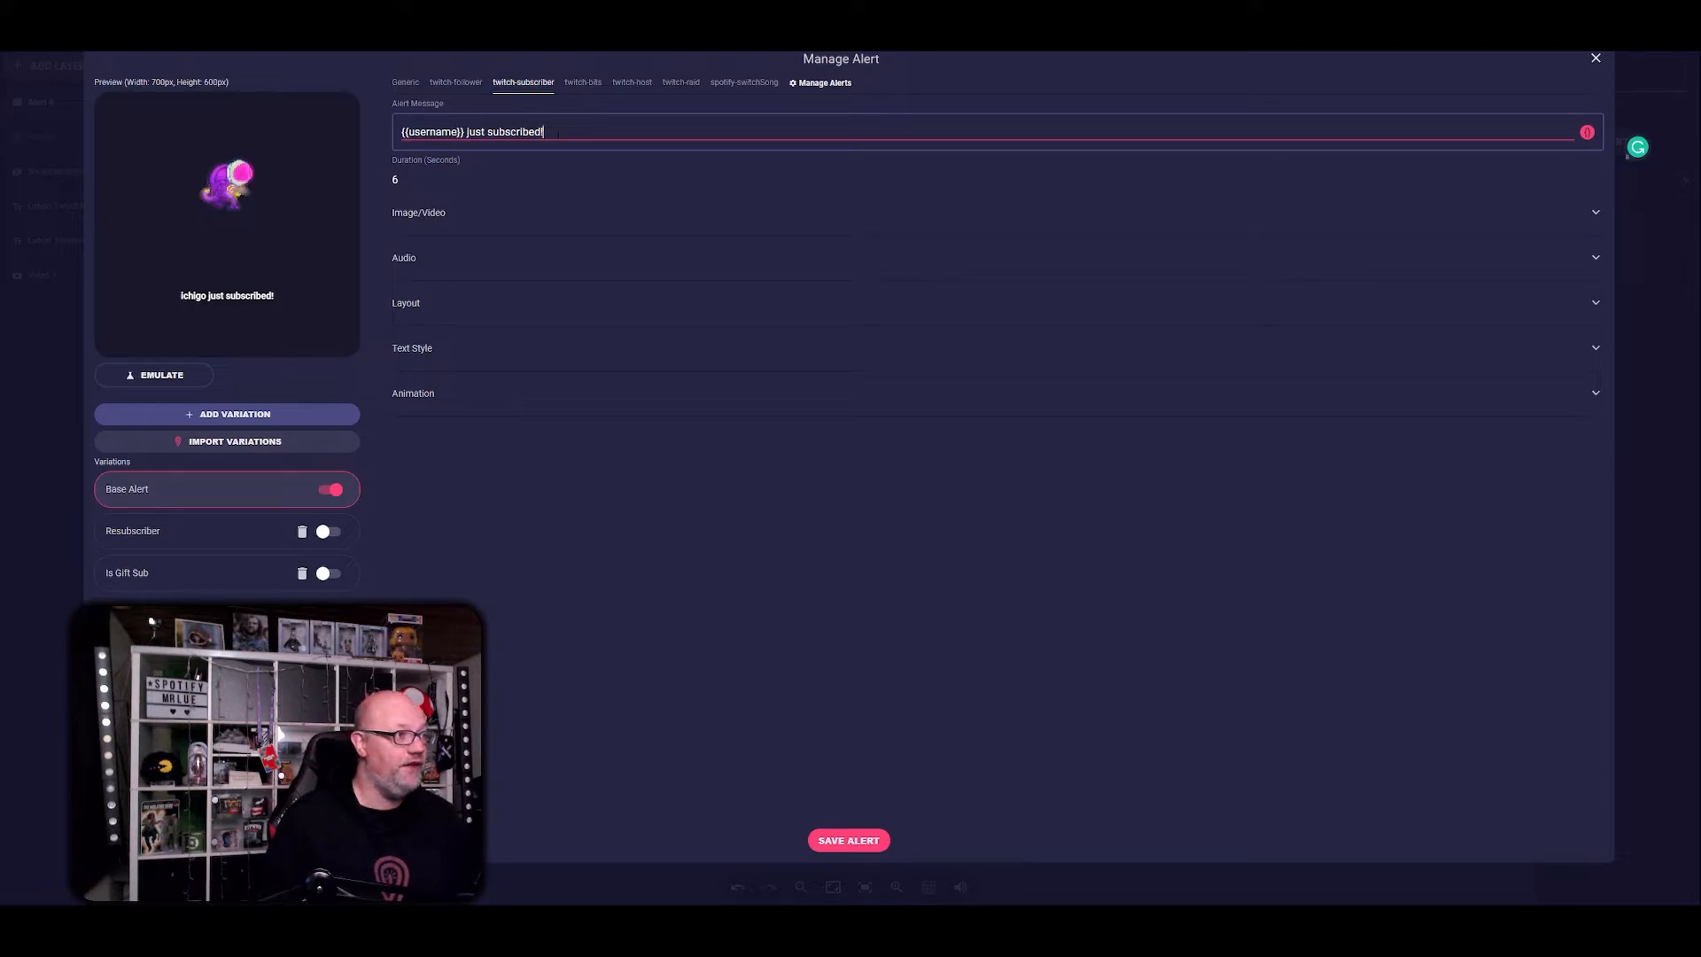
- Replace the Twitch subscriber alert's image with the video SubLohnSam.webm and set its volume to 37%
{"action": "left_click", "coordinate": [449, 214]}
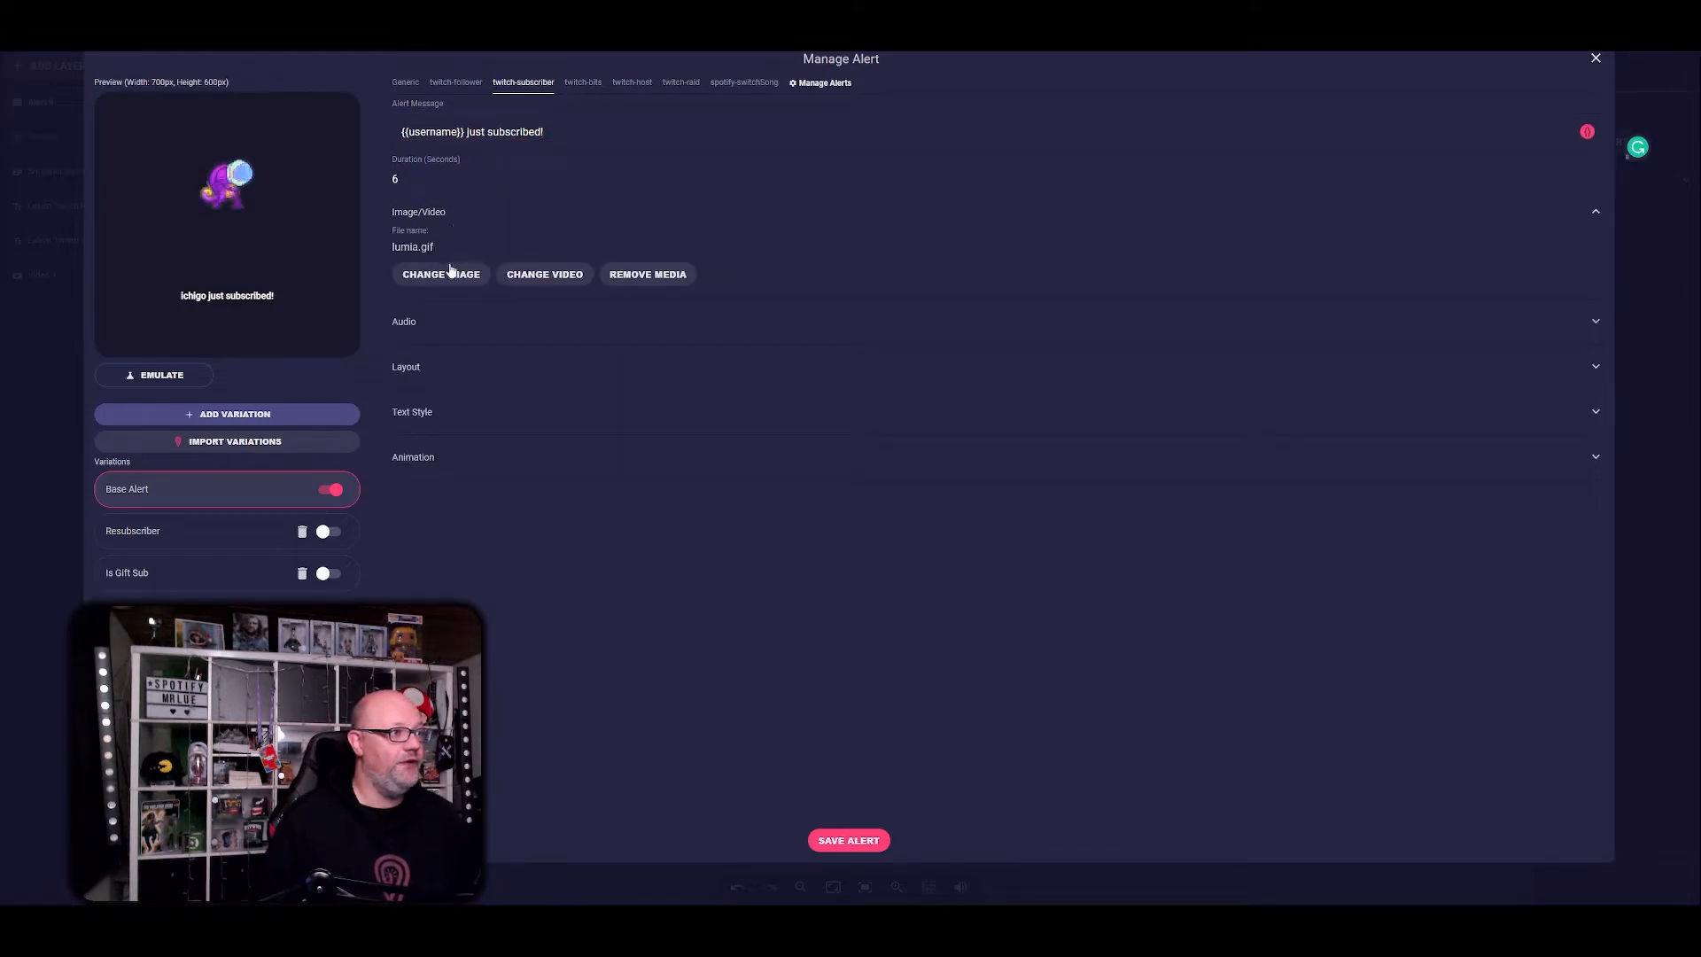
{"action": "left_click", "coordinate": [544, 278]}
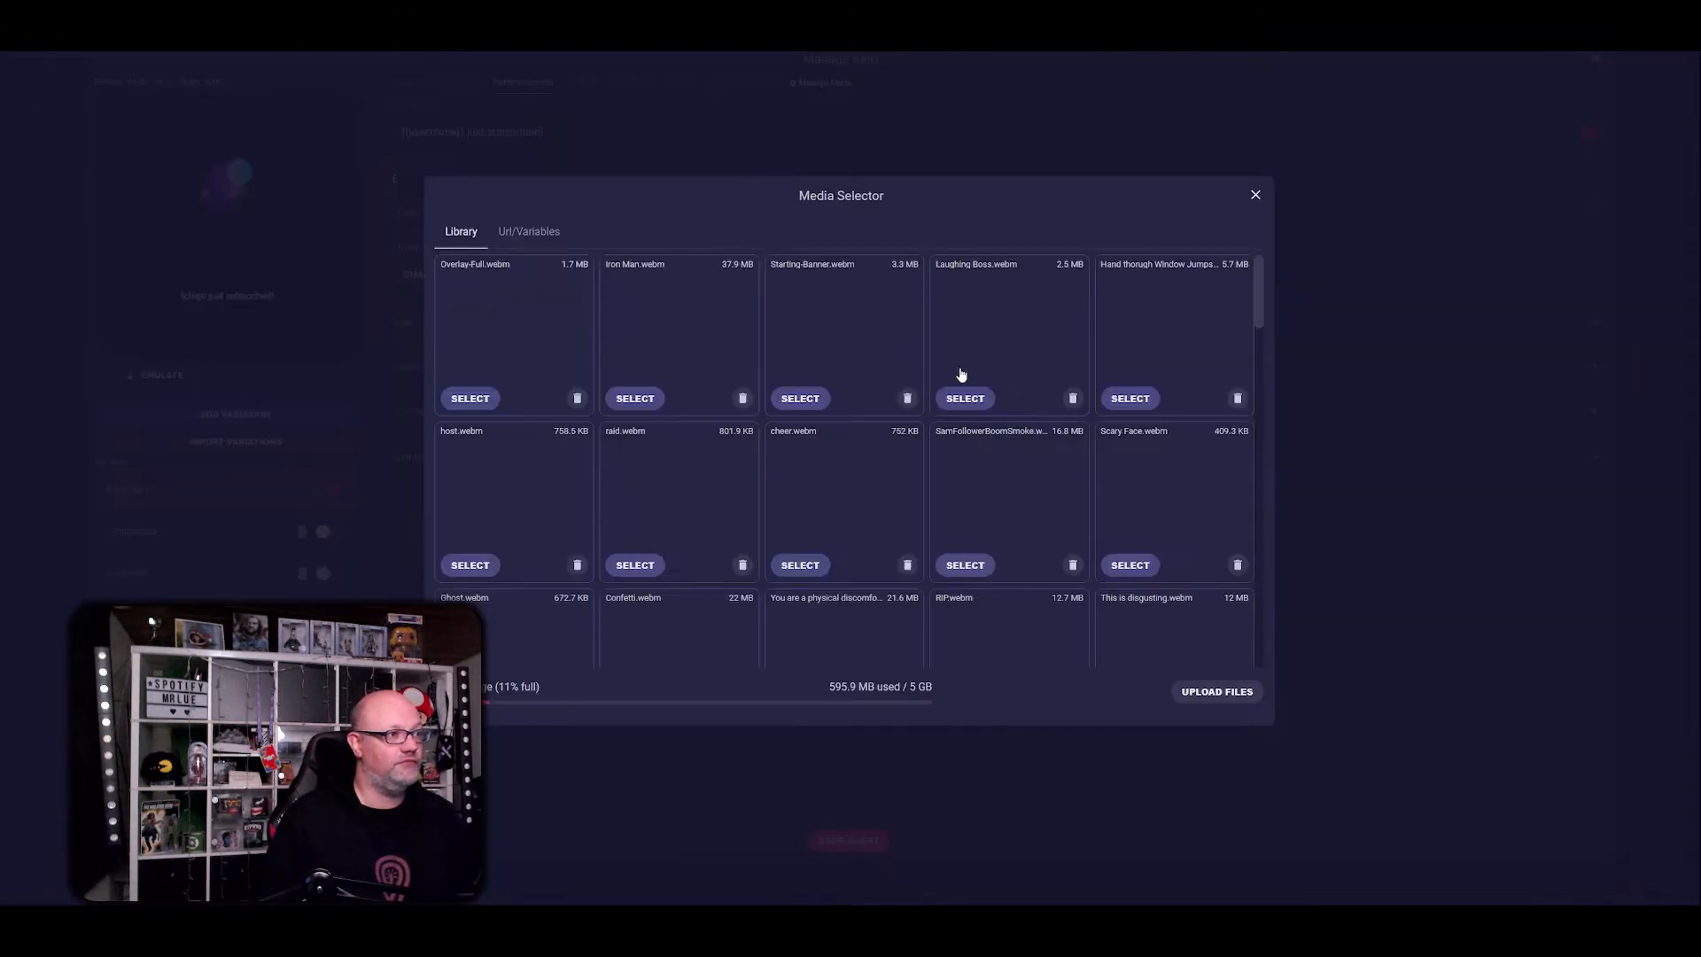
{"action": "scroll", "coordinate": [733, 471], "scroll_direction": "down", "scroll_amount": 5}
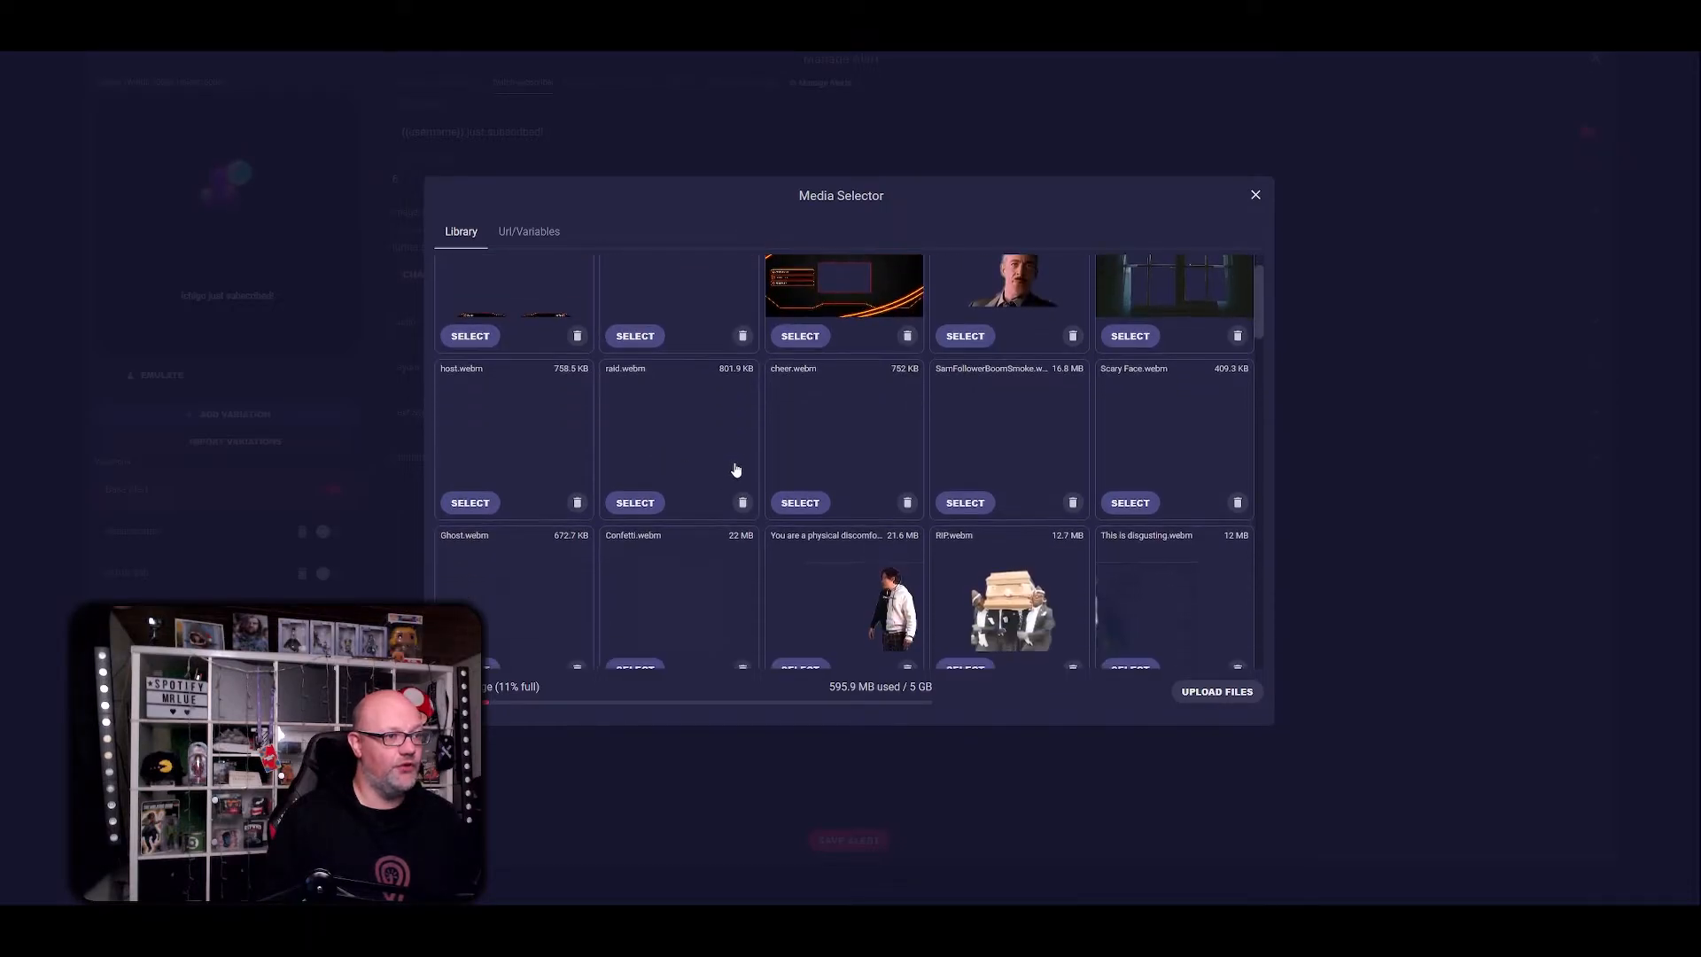
{"action": "scroll", "coordinate": [740, 473], "scroll_direction": "down", "scroll_amount": 10}
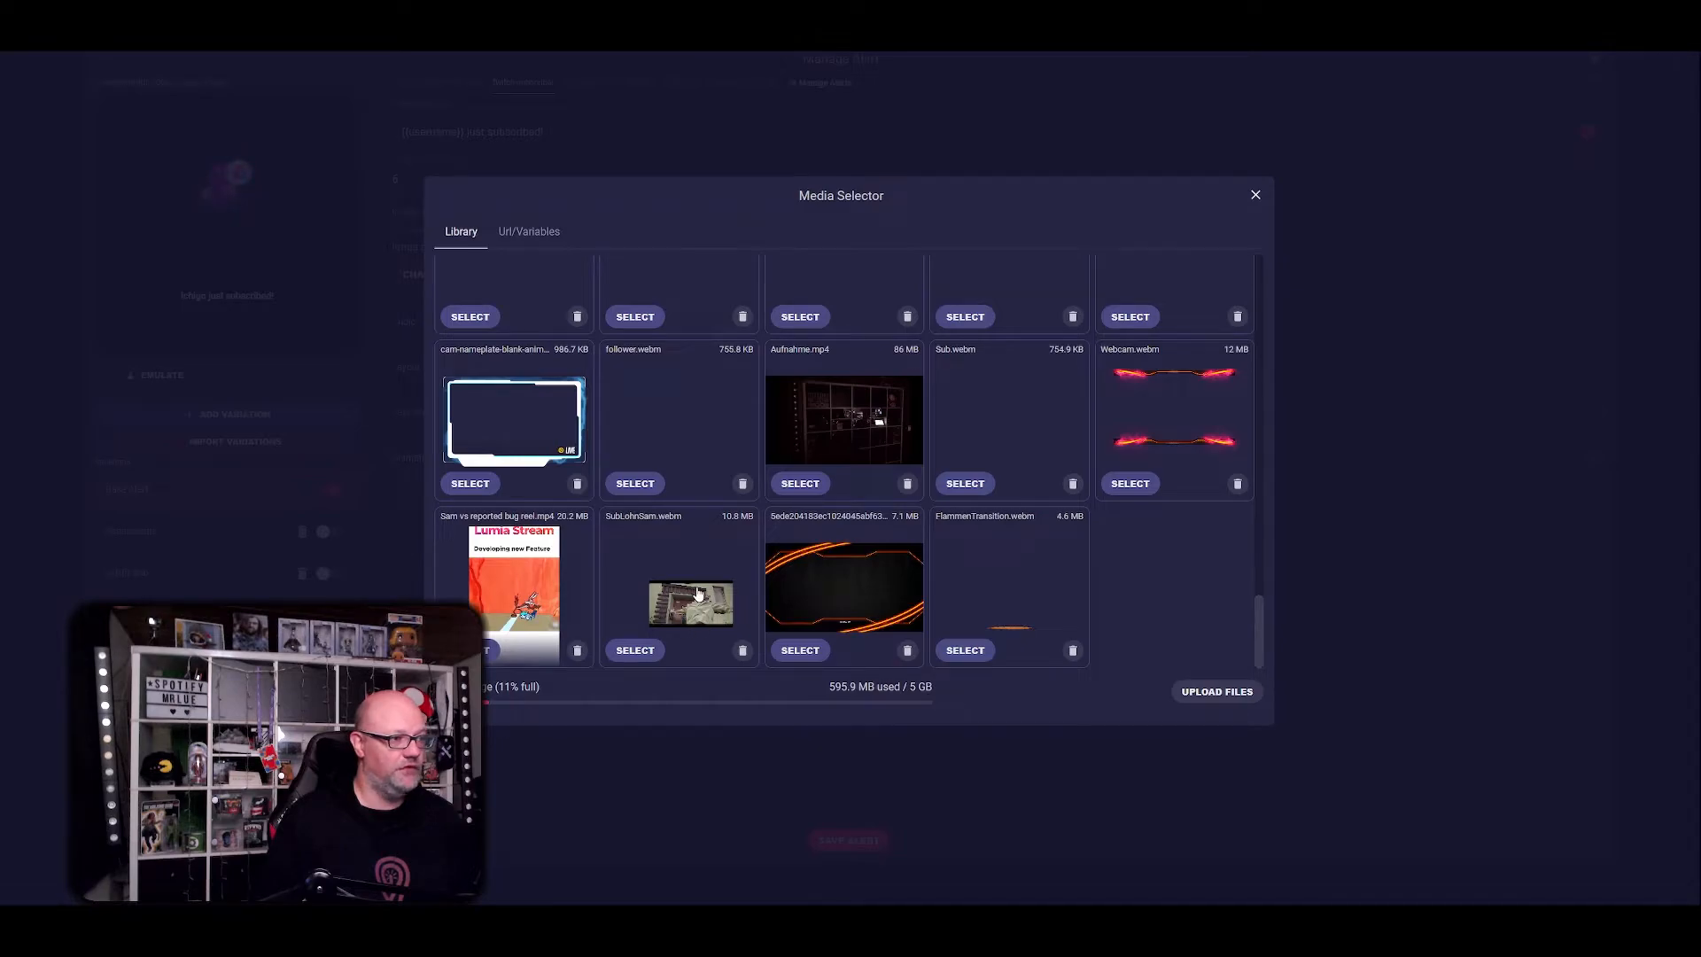
{"action": "left_click", "coordinate": [698, 593]}
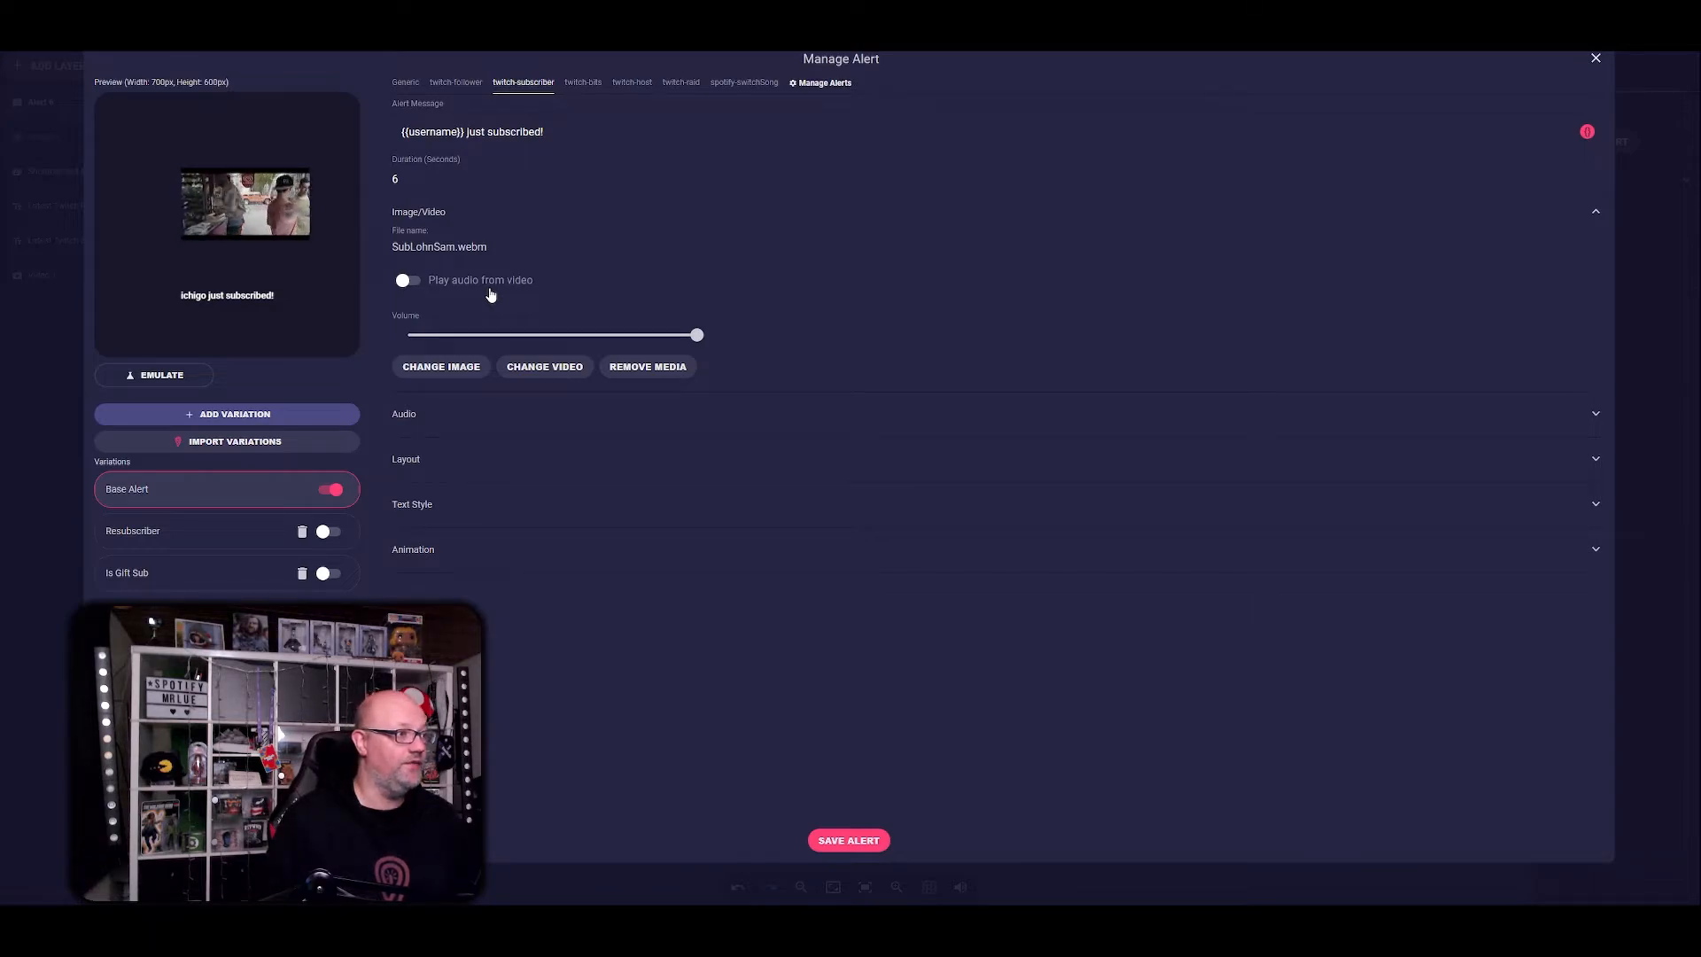
{"action": "left_click", "coordinate": [515, 336]}
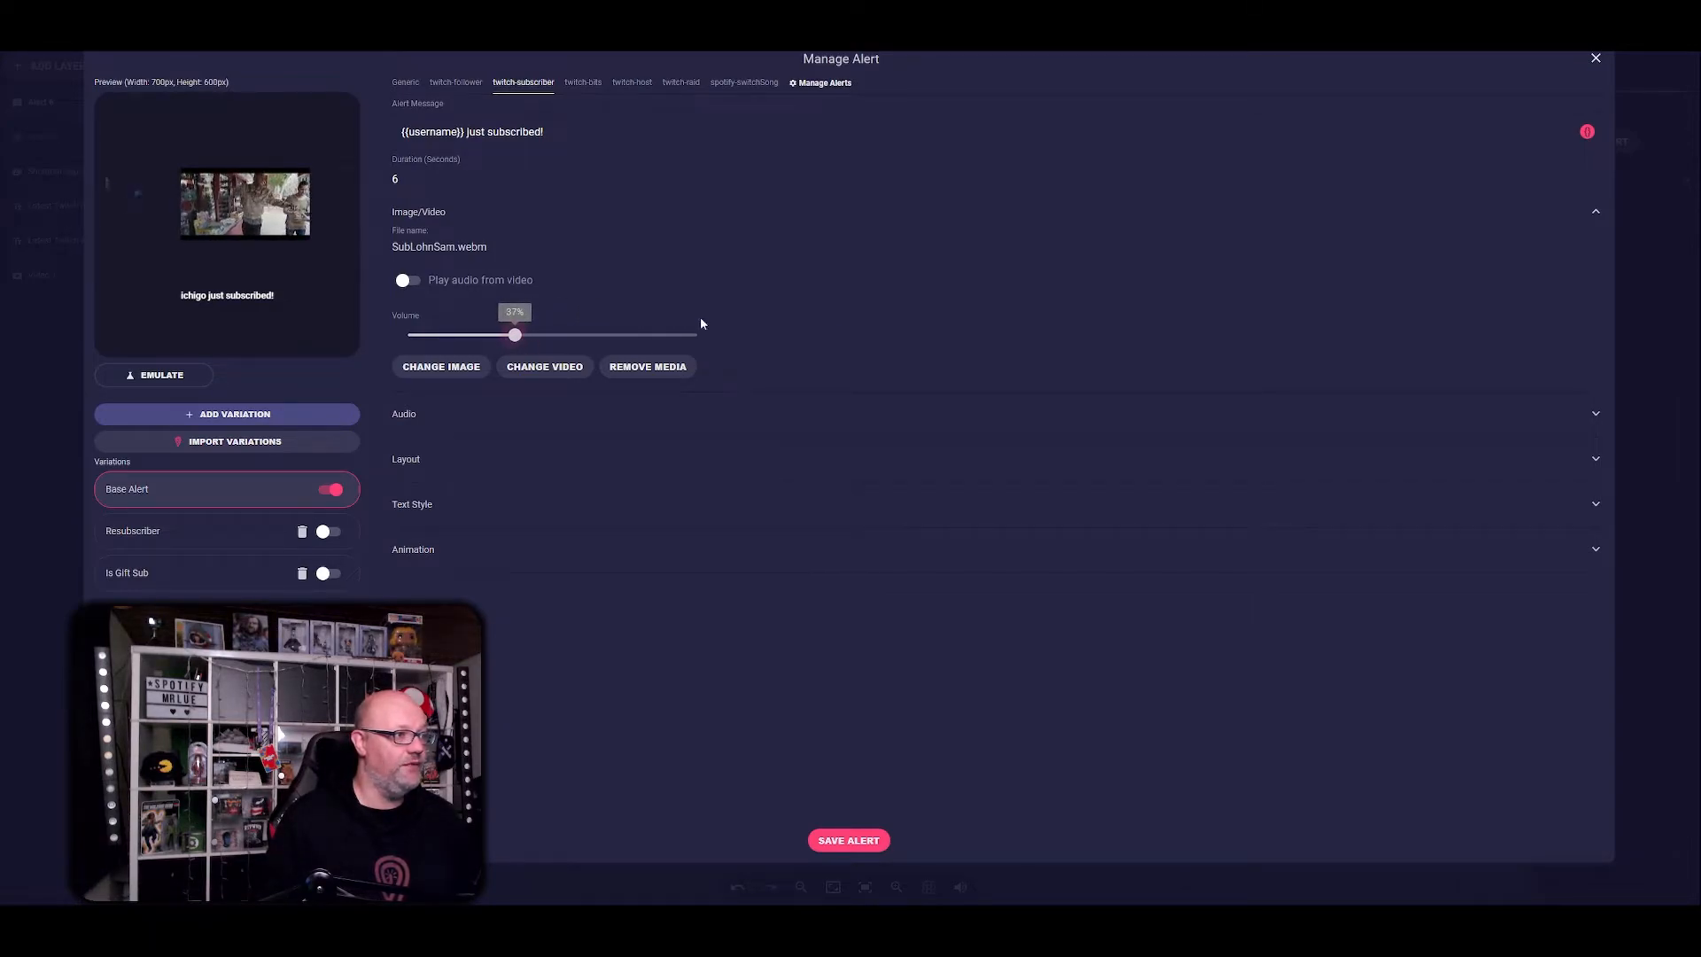
- View the subscriber alert's audio settings, try other layouts and return to the layout with the media above the text
{"action": "left_click", "coordinate": [540, 415]}
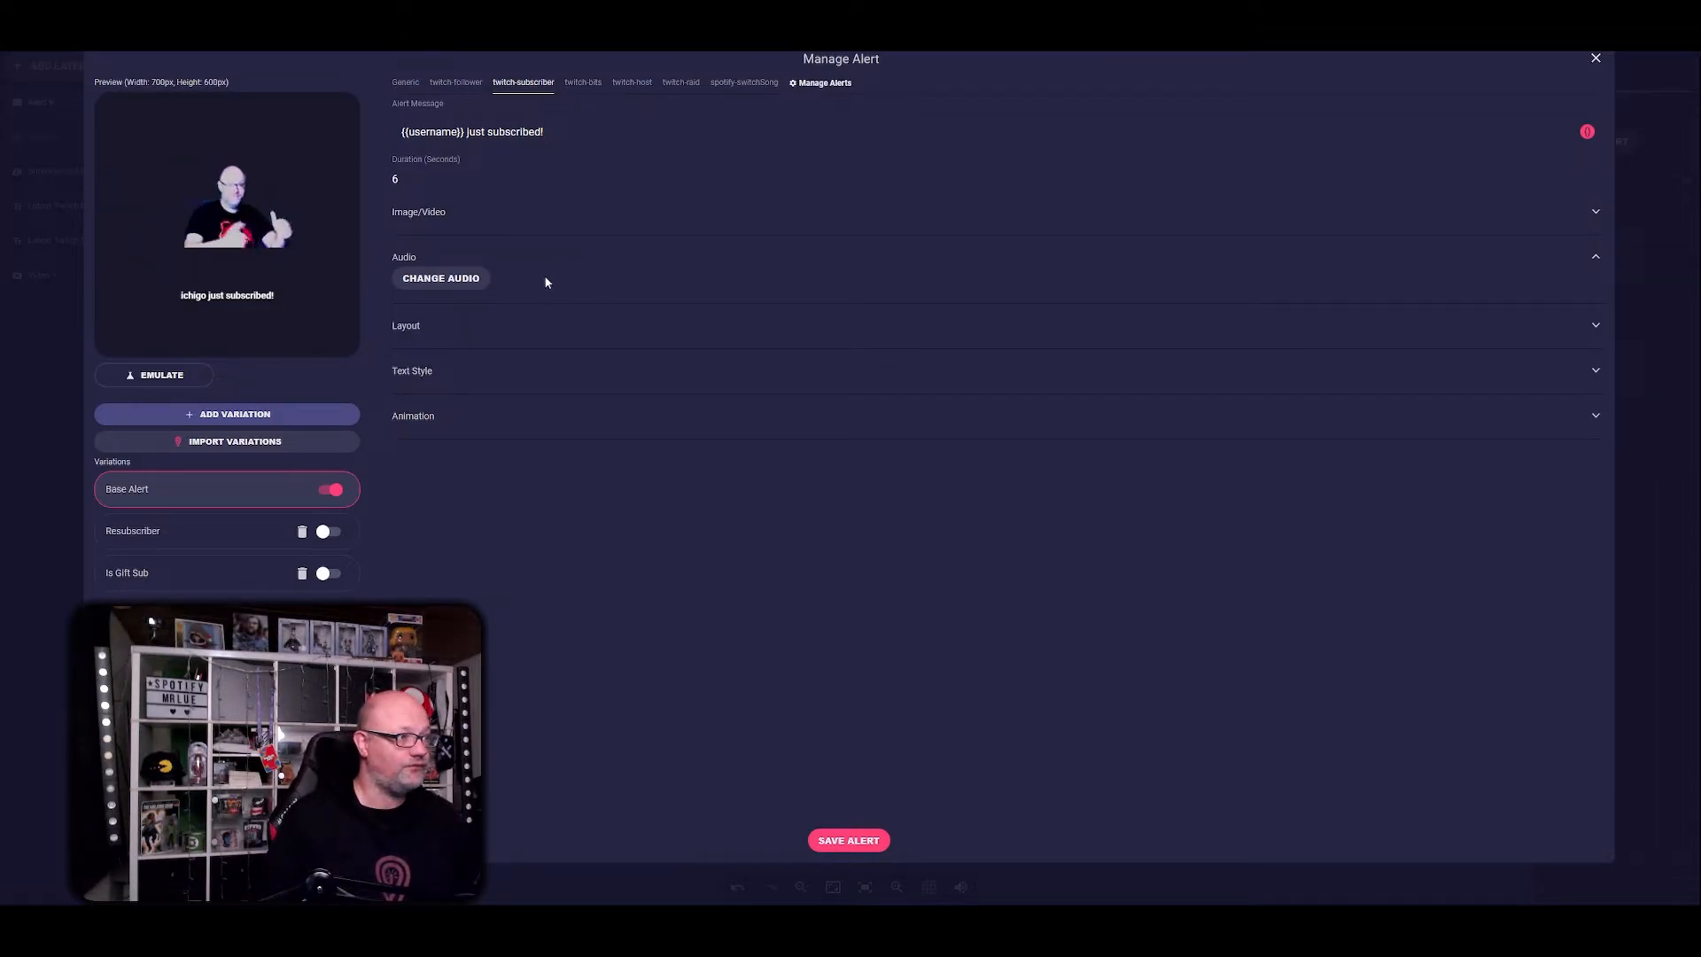
{"action": "left_click", "coordinate": [505, 329]}
{"action": "left_click", "coordinate": [577, 352]}
{"action": "left_click", "coordinate": [646, 348]}
{"action": "left_click", "coordinate": [485, 404]}
{"action": "left_click", "coordinate": [534, 351]}
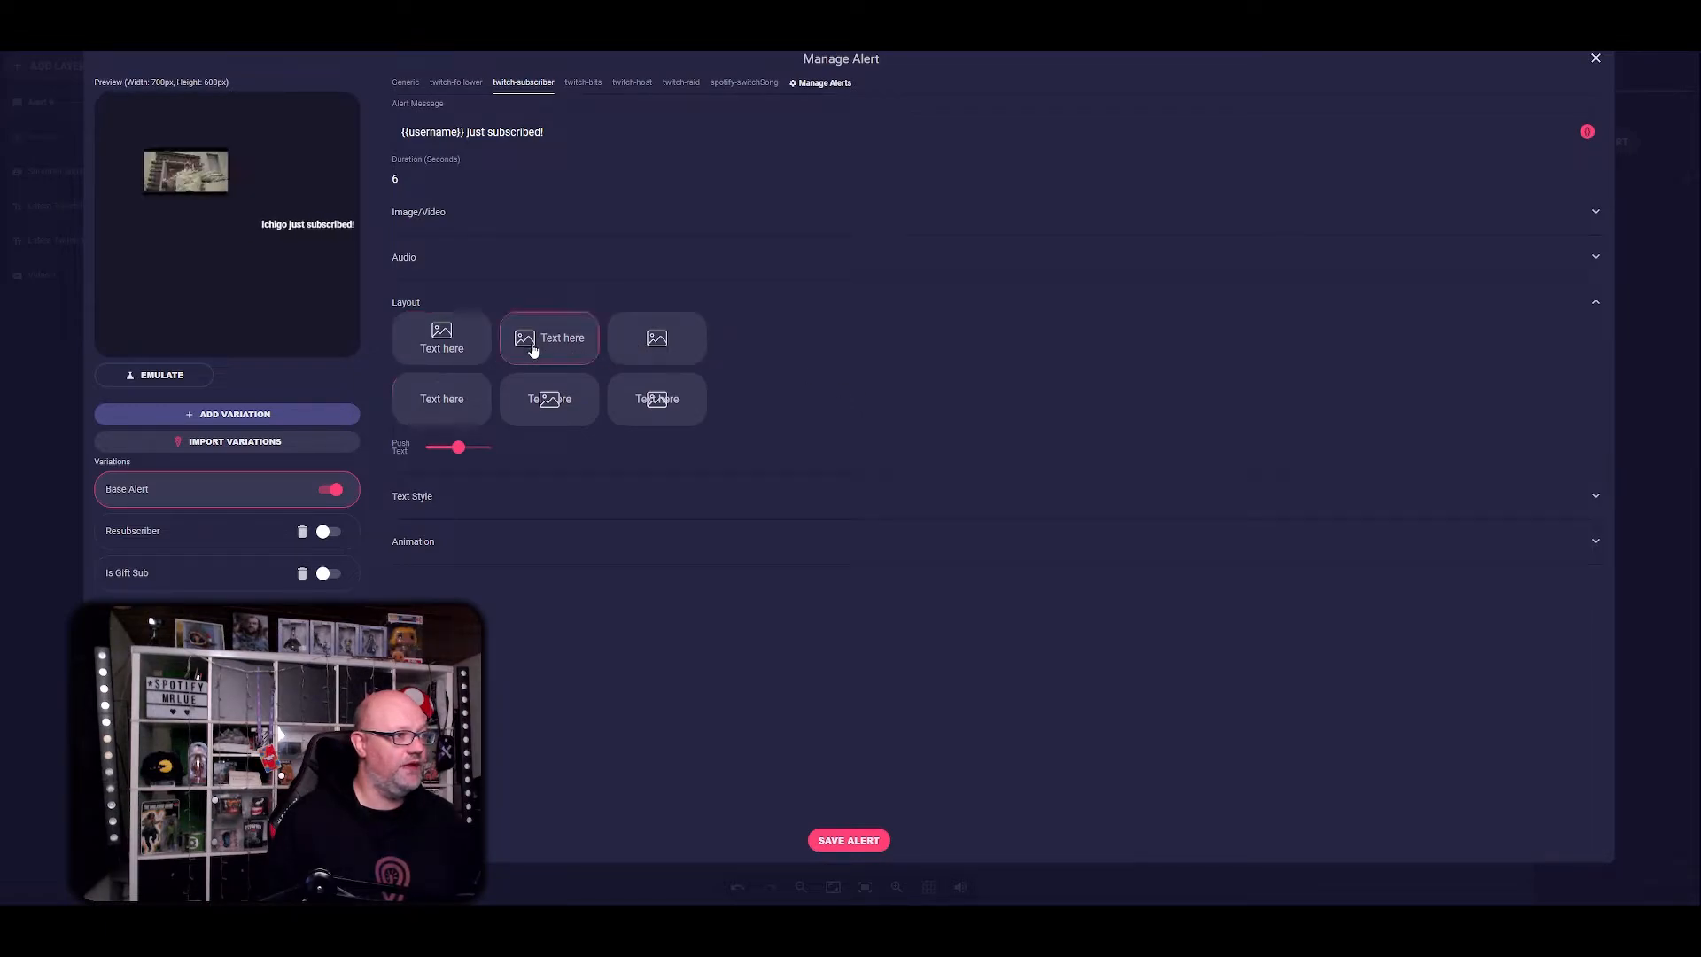
{"action": "left_click", "coordinate": [451, 356]}
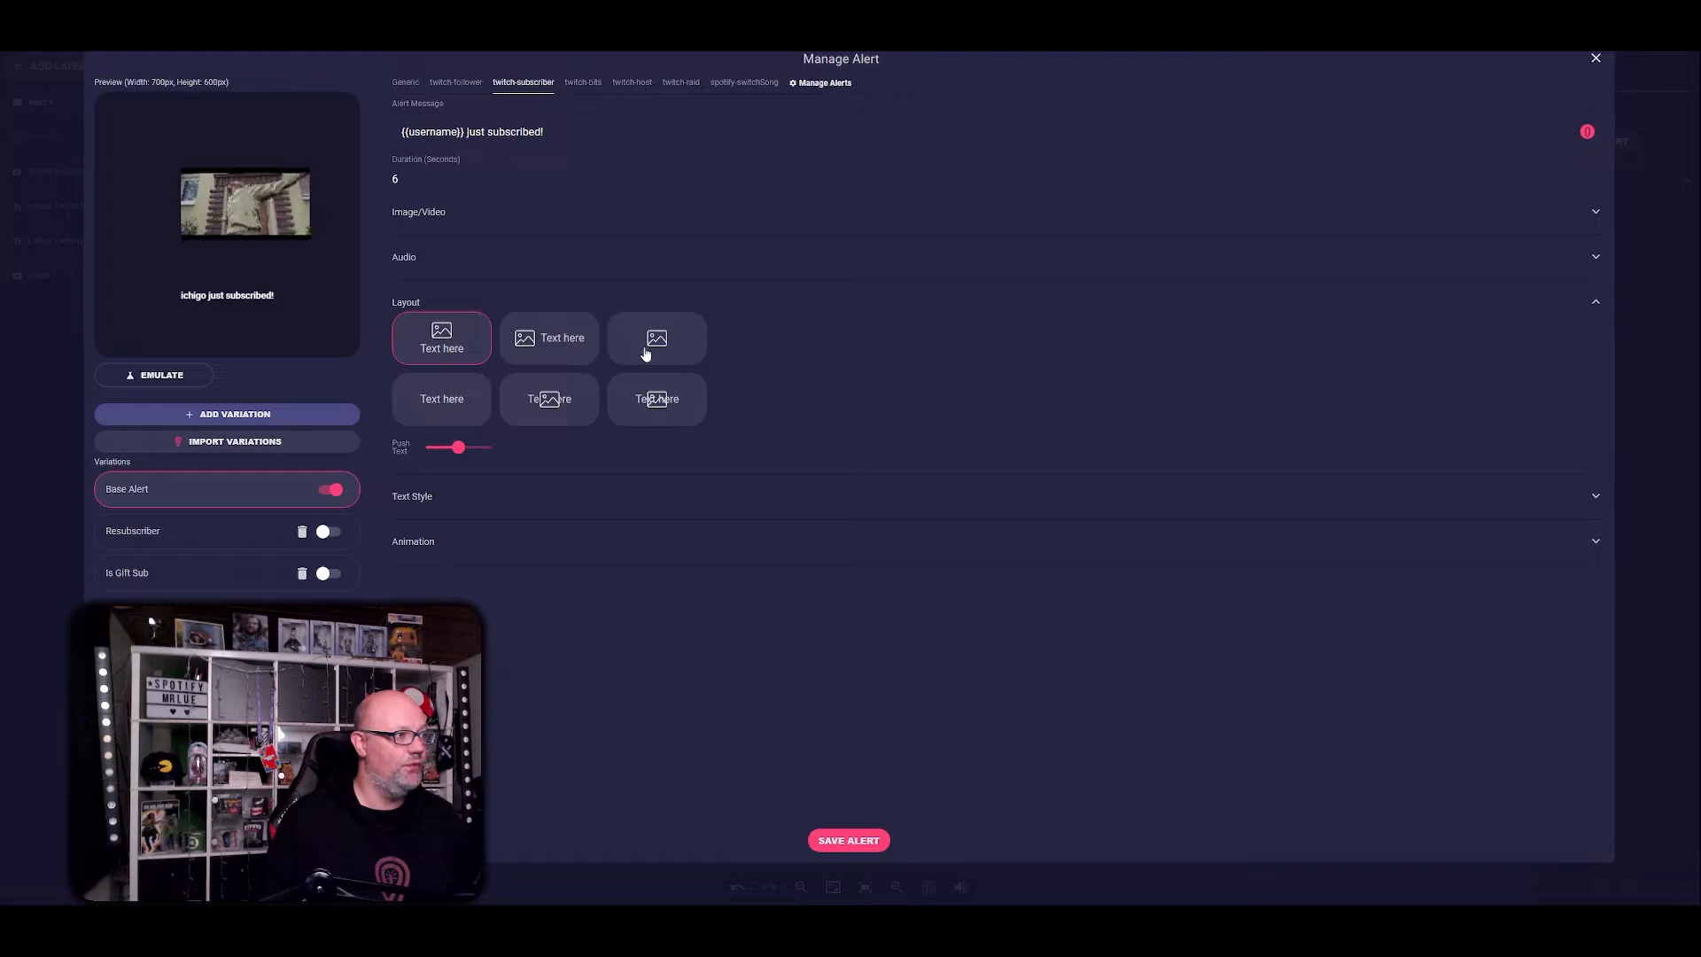
{"action": "left_click", "coordinate": [560, 350]}
{"action": "left_click", "coordinate": [471, 355]}
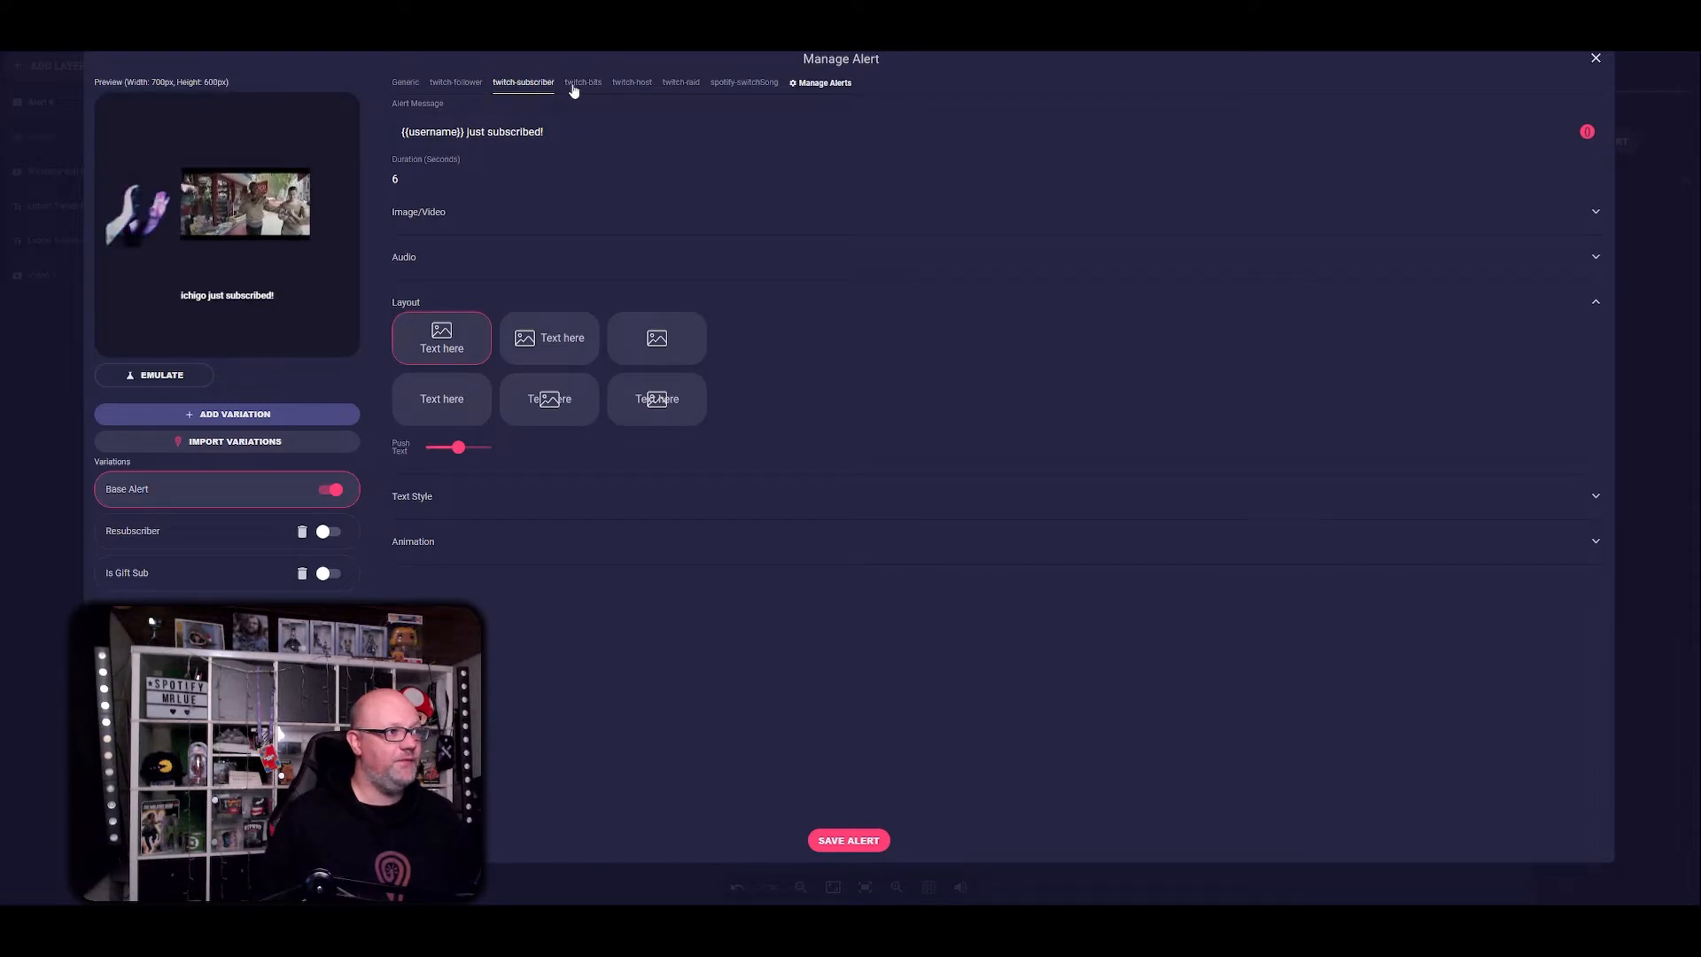
- Look over the Twitch follower and bits alerts, add Kofi Donation to the managed alerts, and save the alert
{"action": "left_click", "coordinate": [461, 83]}
{"action": "left_click", "coordinate": [586, 86]}
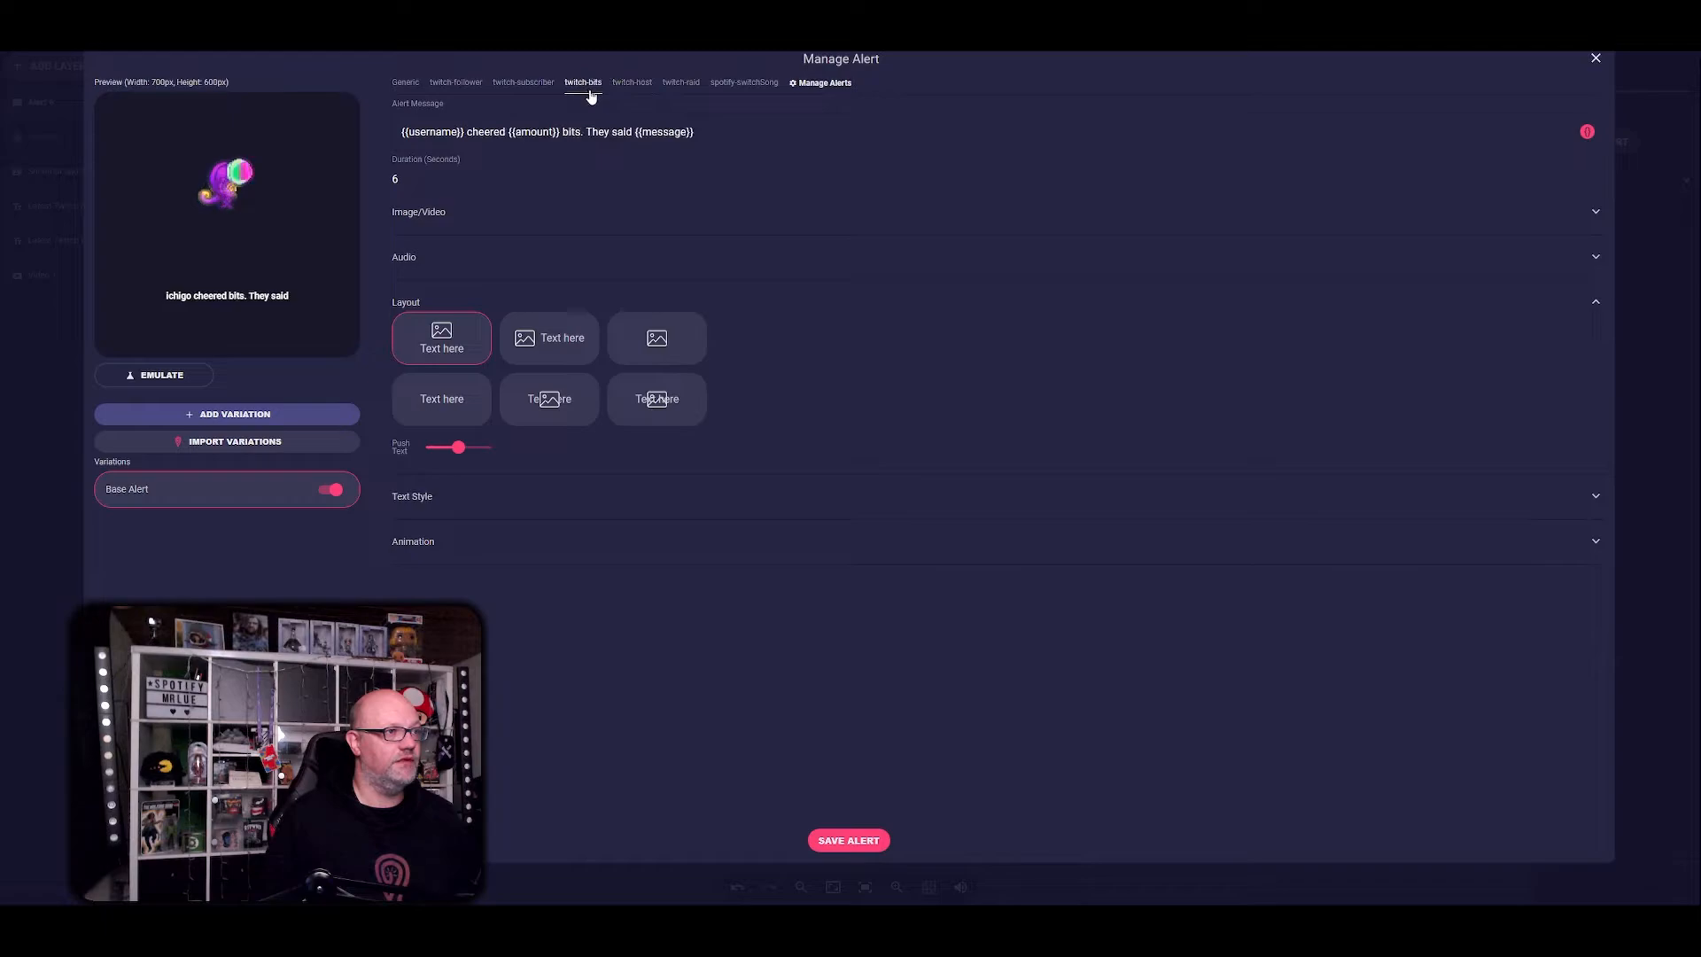
{"action": "left_click", "coordinate": [466, 84]}
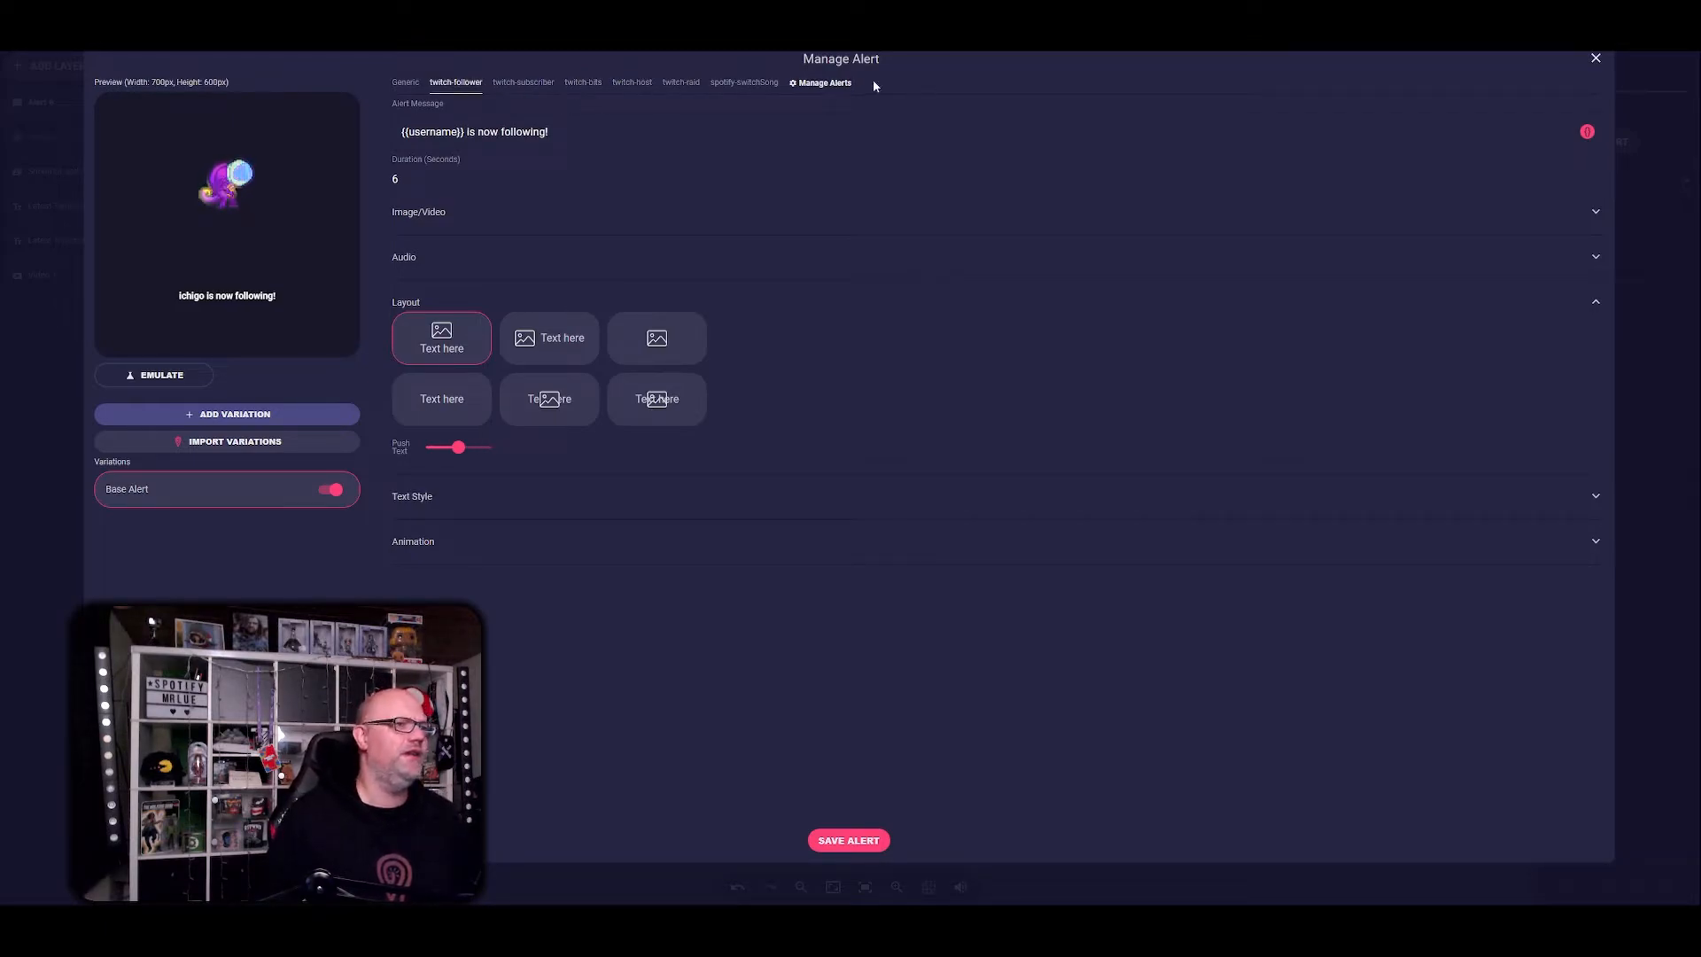
{"action": "left_click", "coordinate": [817, 86]}
{"action": "scroll", "coordinate": [855, 351], "scroll_direction": "down", "scroll_amount": 15}
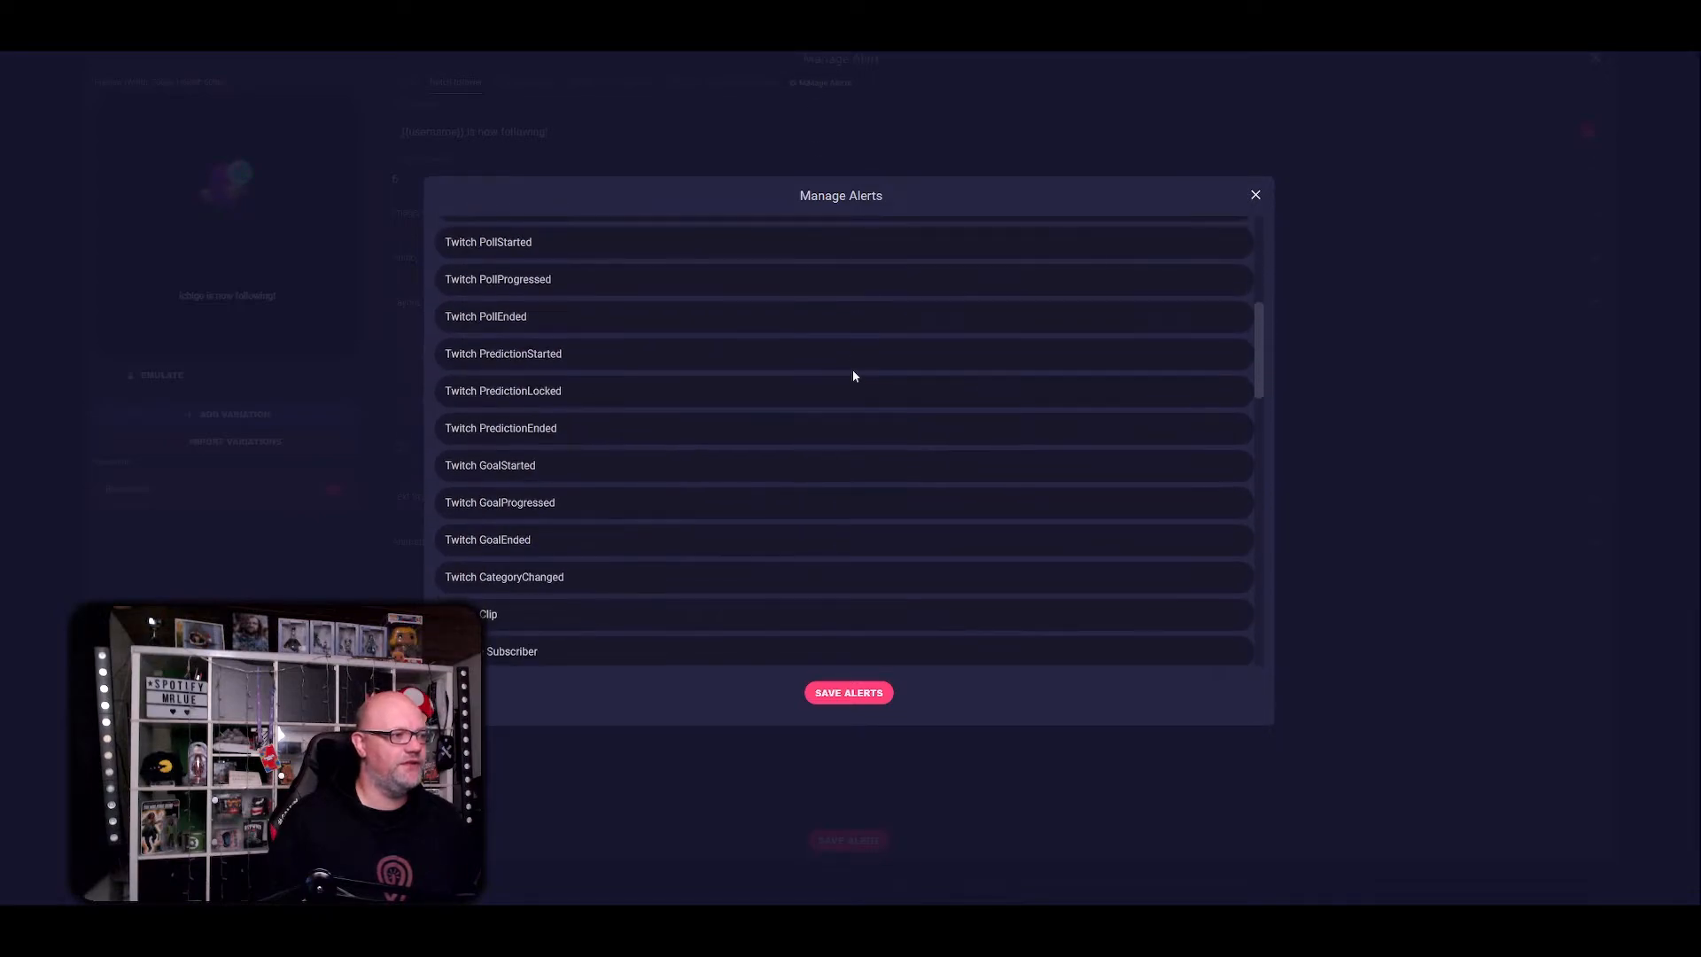
{"action": "scroll", "coordinate": [837, 387], "scroll_direction": "up", "scroll_amount": 1}
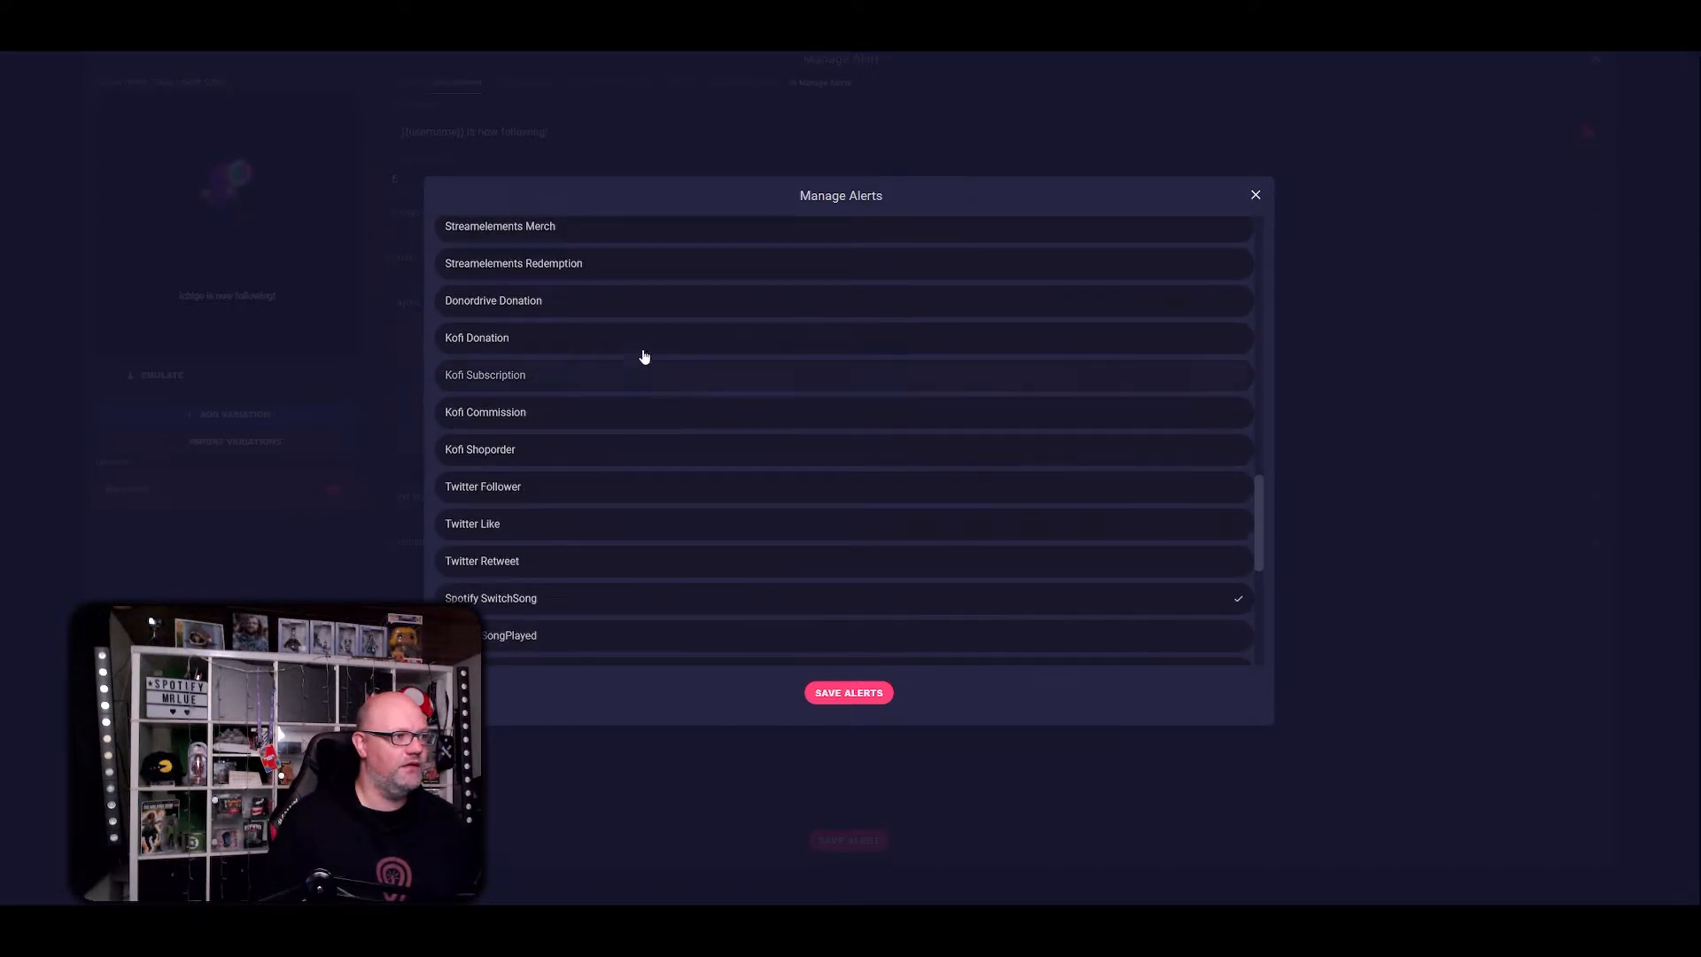
{"action": "left_click", "coordinate": [856, 692]}
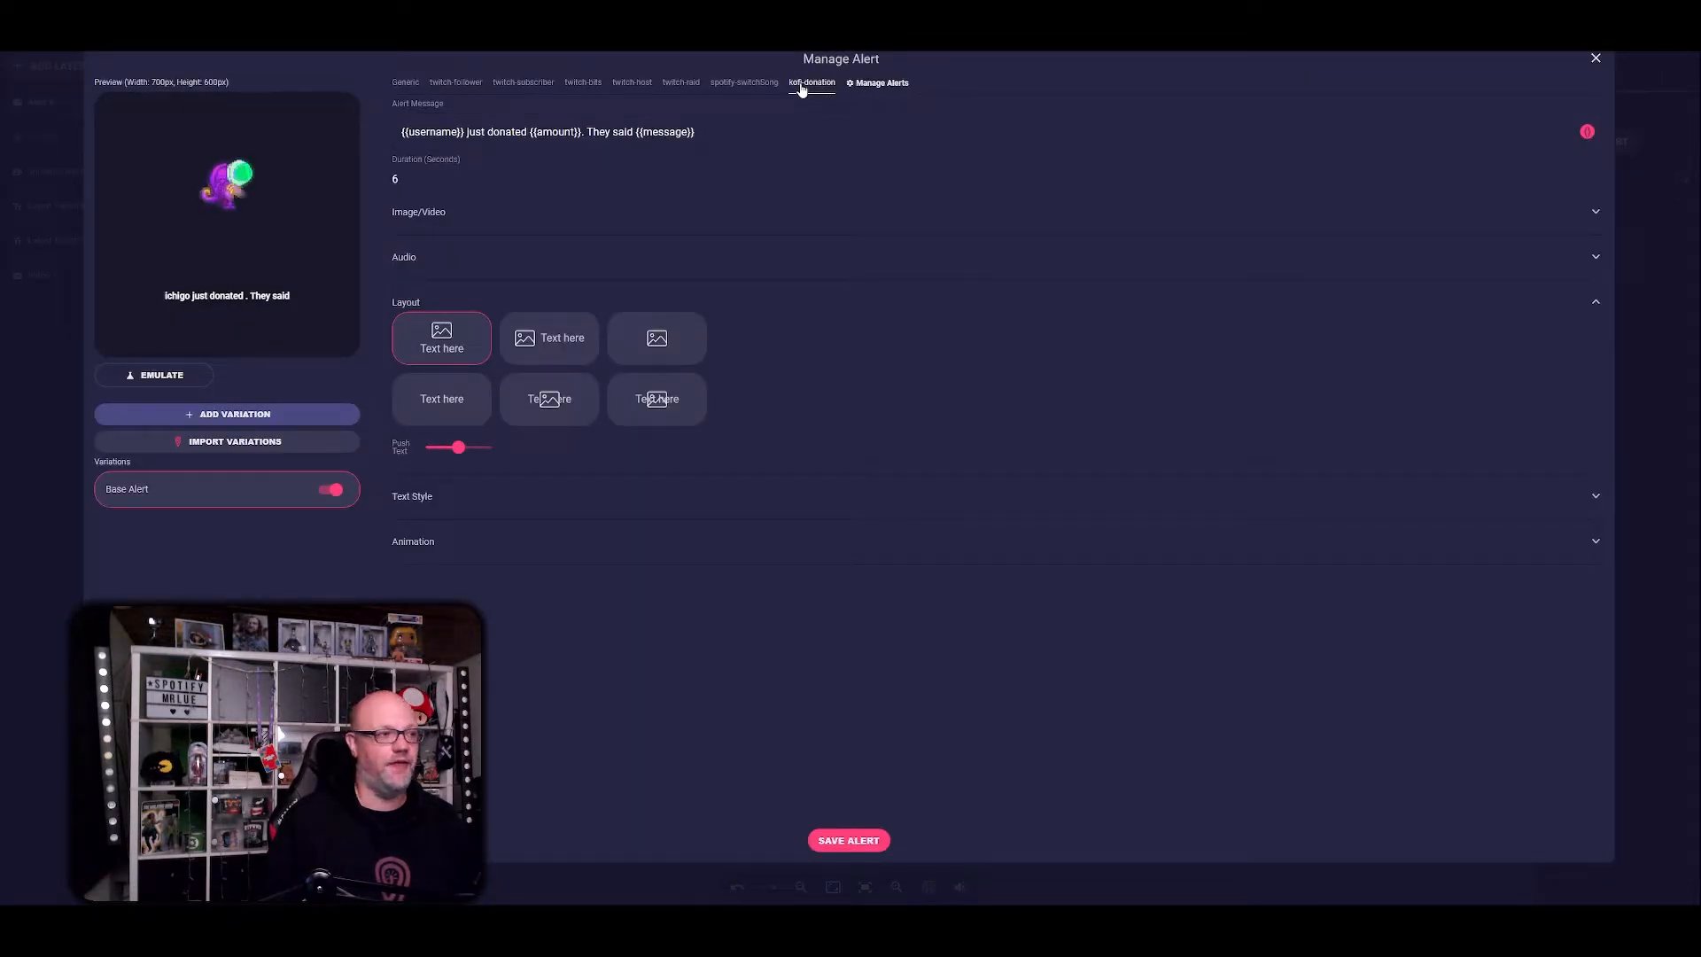
{"action": "left_click", "coordinate": [849, 840]}
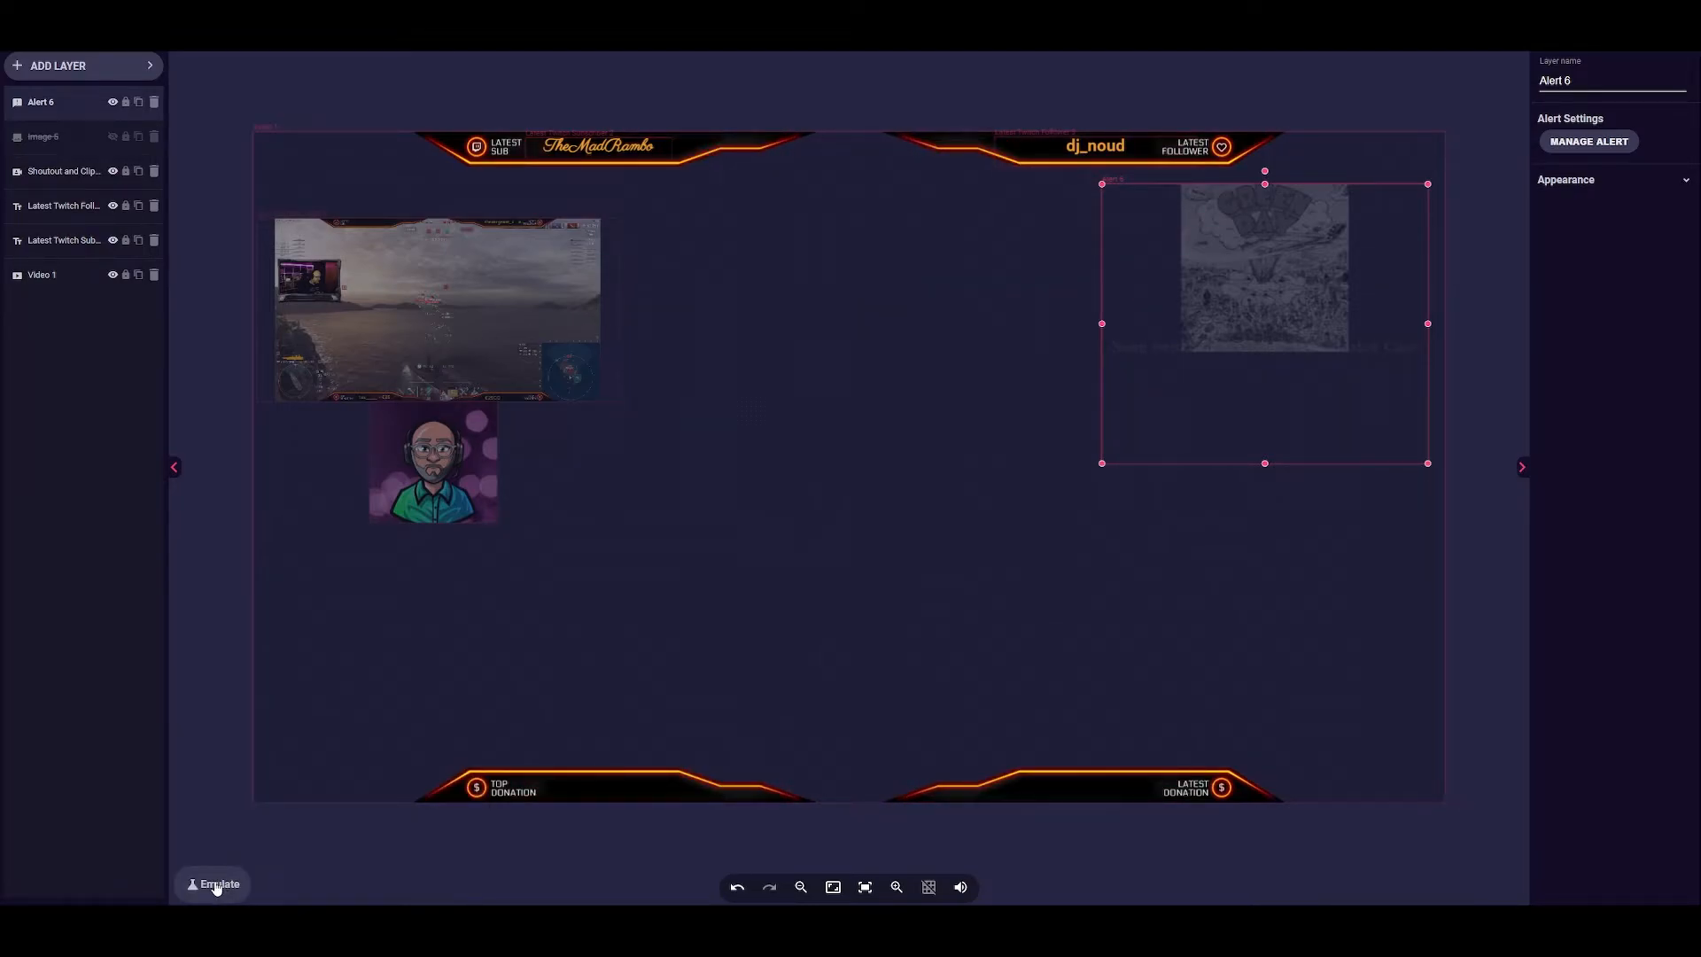
- Review the Twitch Subscriber emulation options and emulate a 3-month resubscription on the overlay
{"action": "left_click", "coordinate": [217, 885]}
{"action": "left_click", "coordinate": [276, 584]}
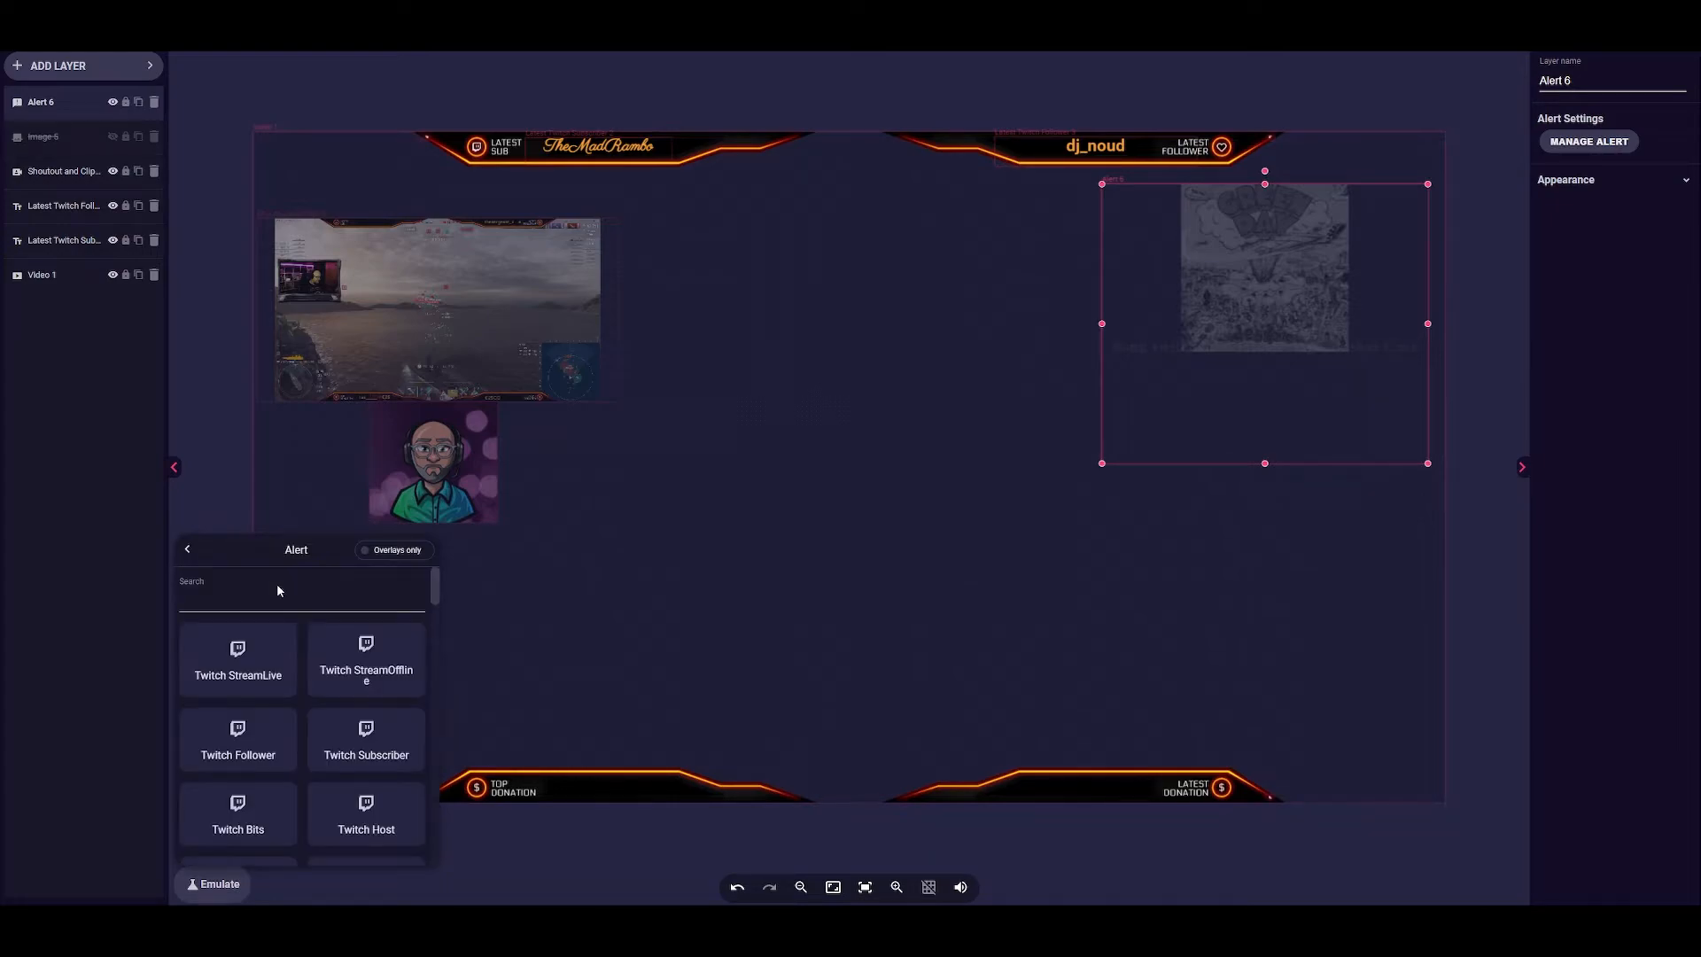
{"action": "scroll", "coordinate": [257, 744], "scroll_direction": "down", "scroll_amount": 1}
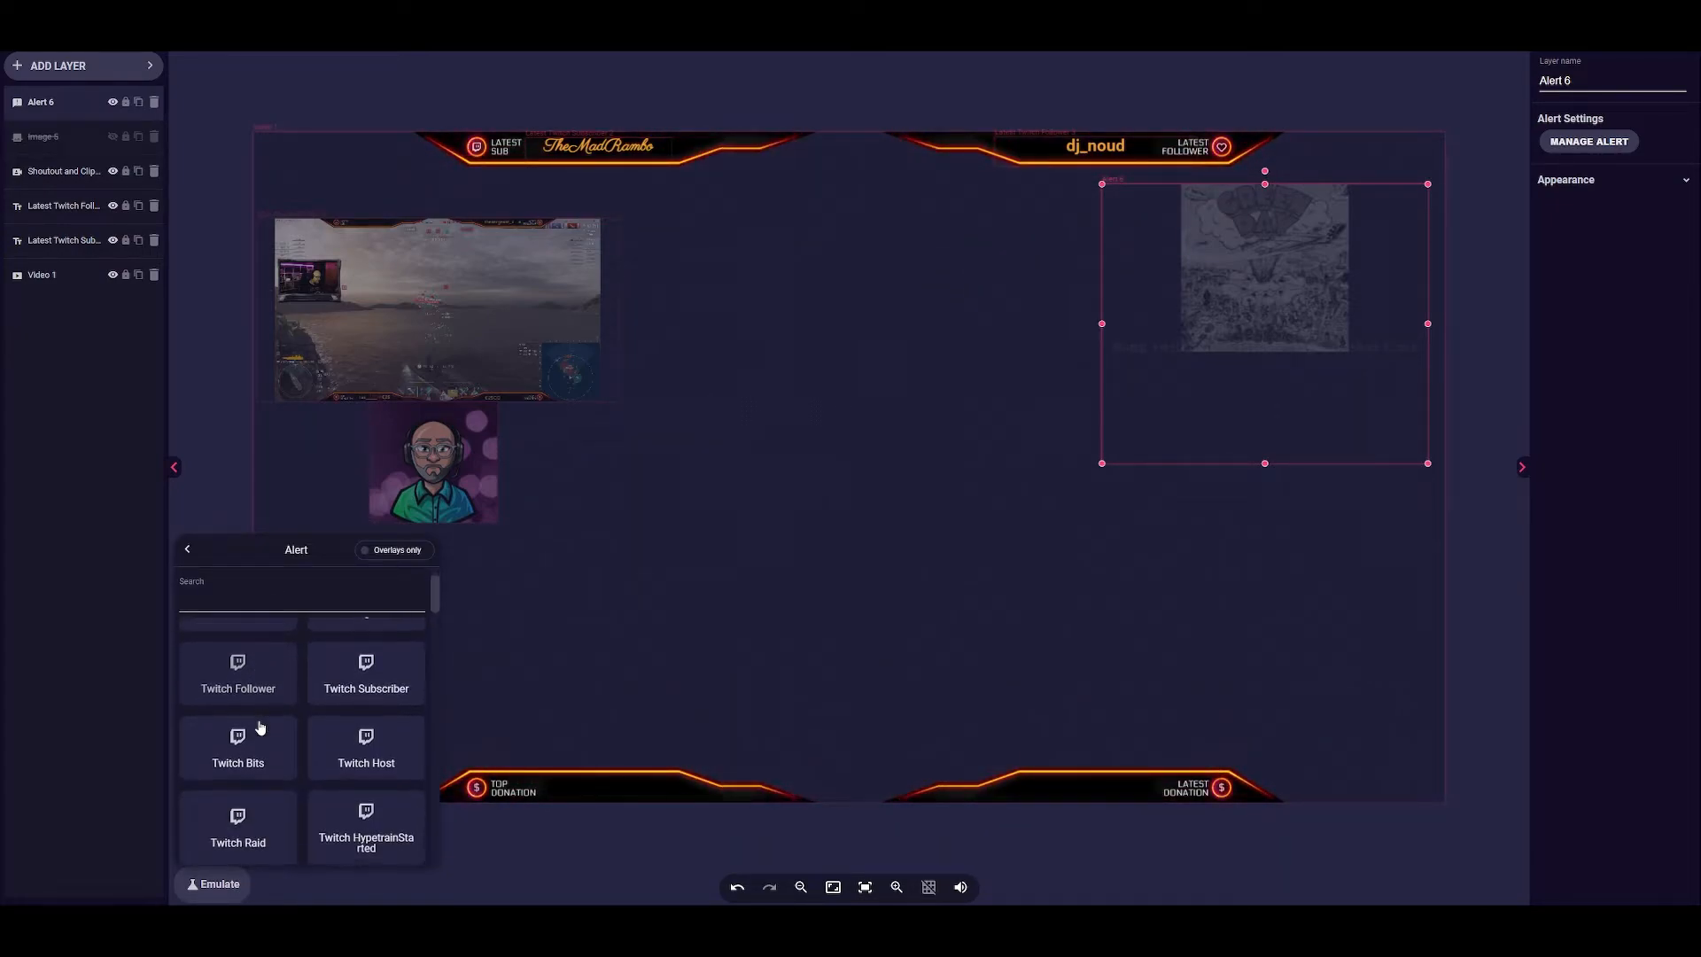
{"action": "left_click", "coordinate": [360, 677]}
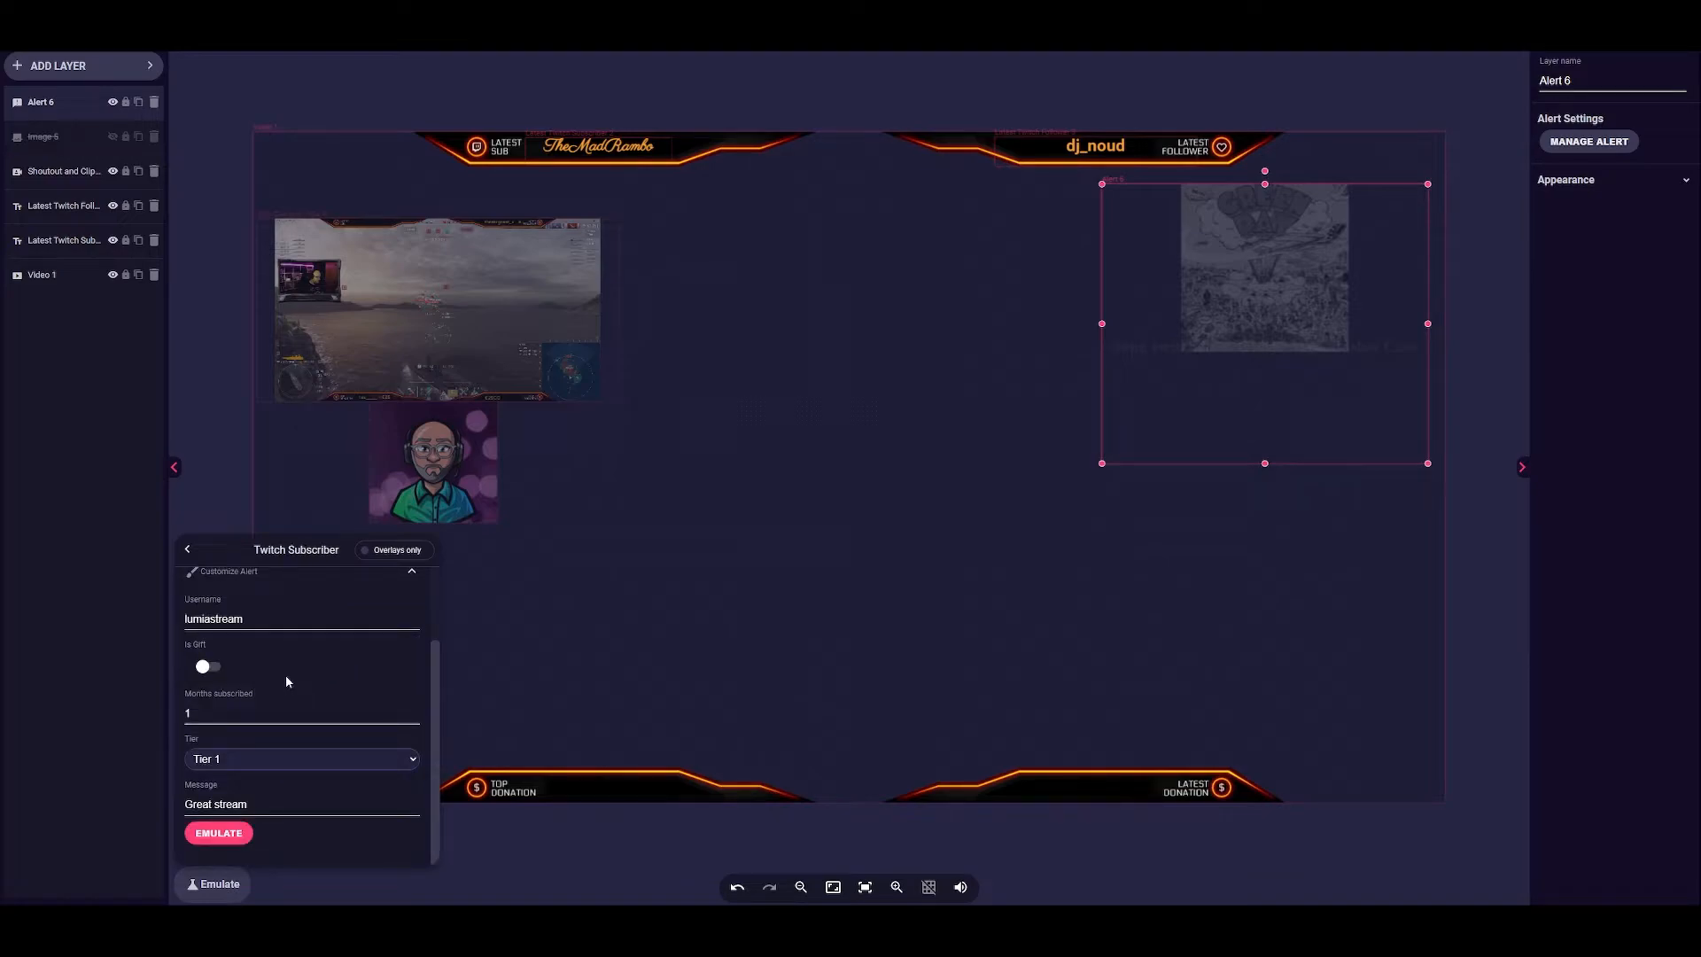
{"action": "scroll", "coordinate": [285, 678], "scroll_direction": "up", "scroll_amount": 2}
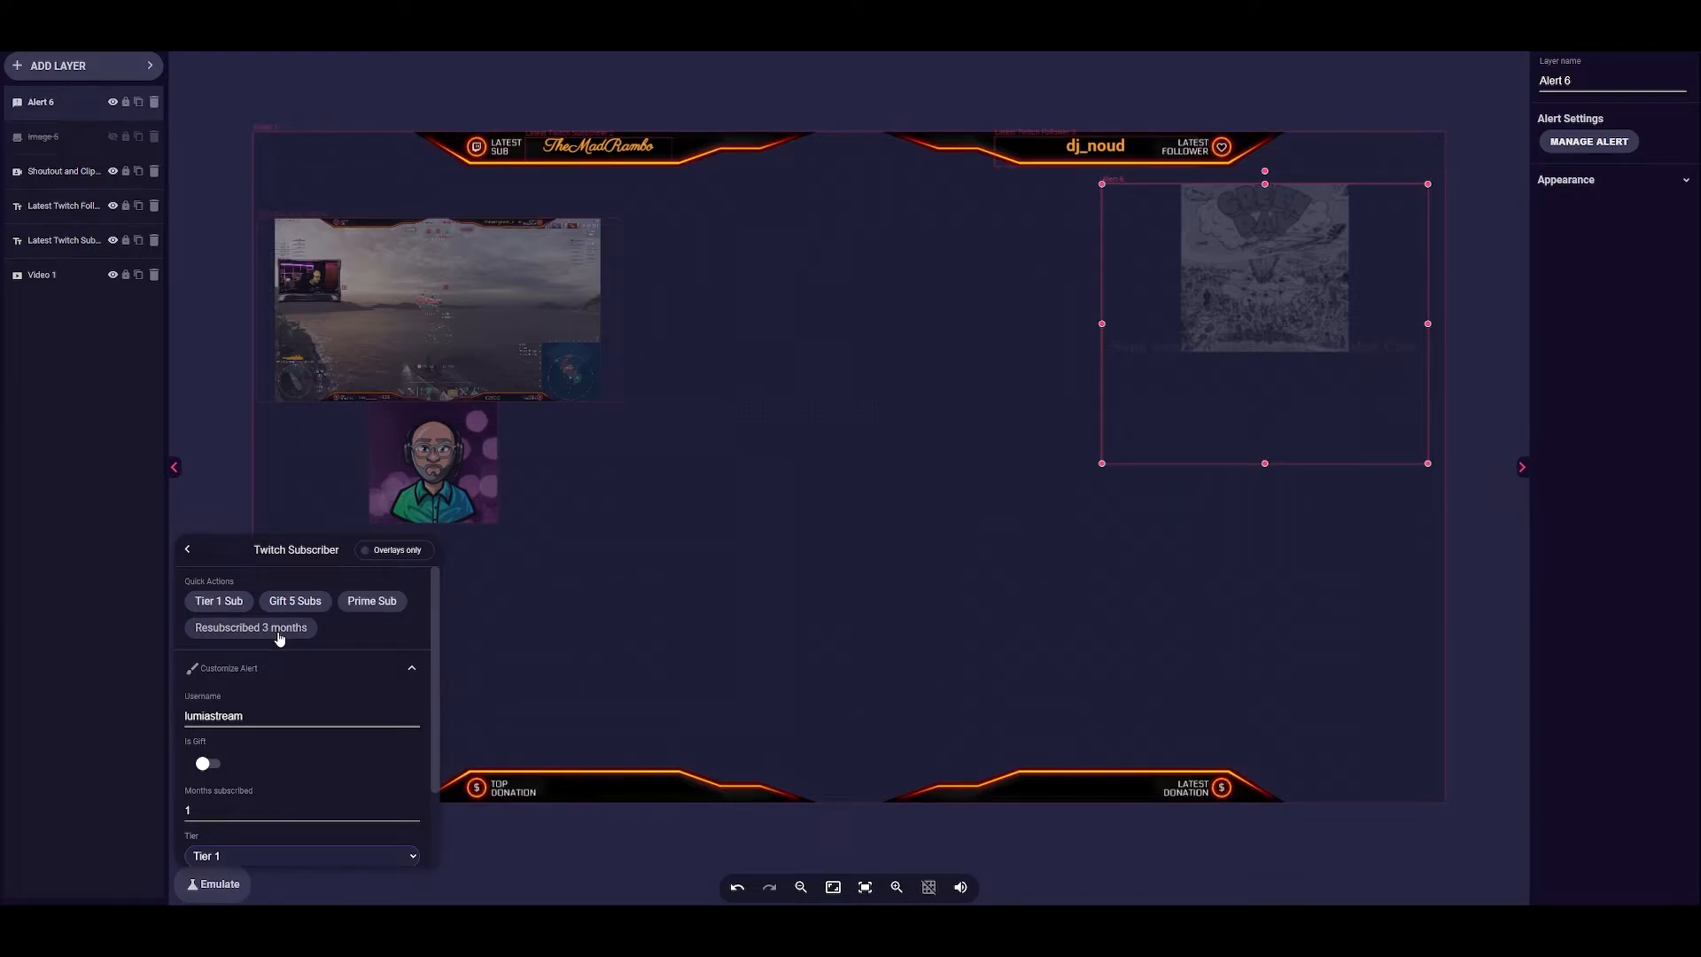
{"action": "scroll", "coordinate": [284, 645], "scroll_direction": "down", "scroll_amount": 1}
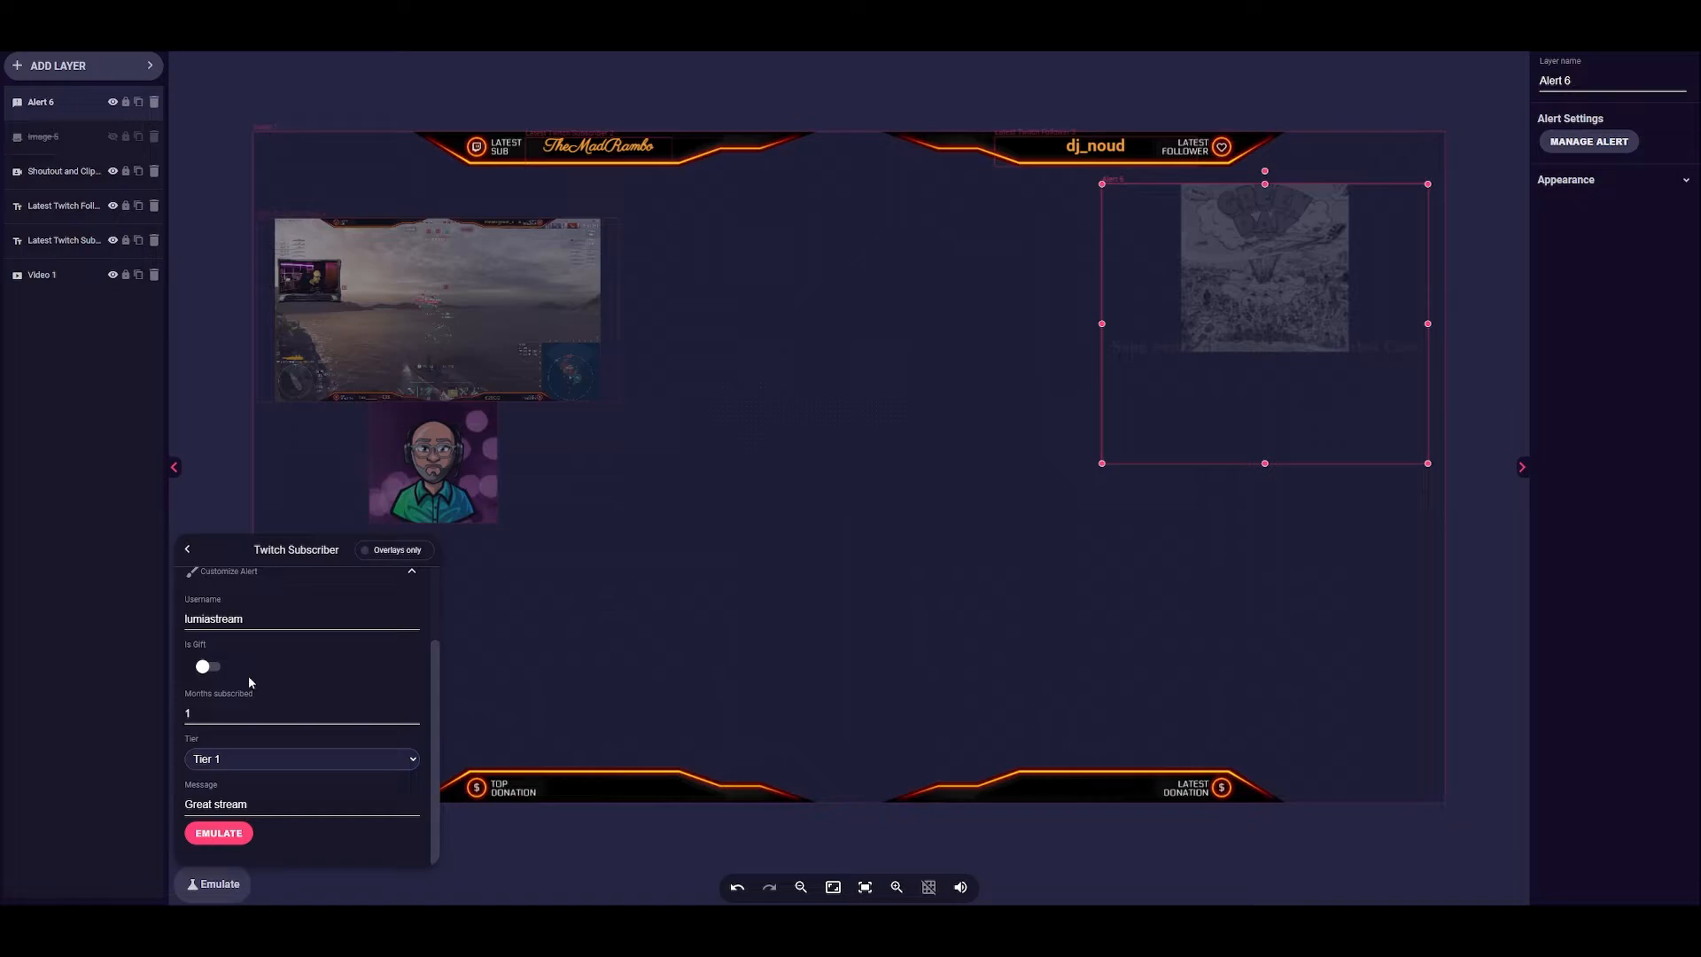
{"action": "left_click", "coordinate": [280, 752]}
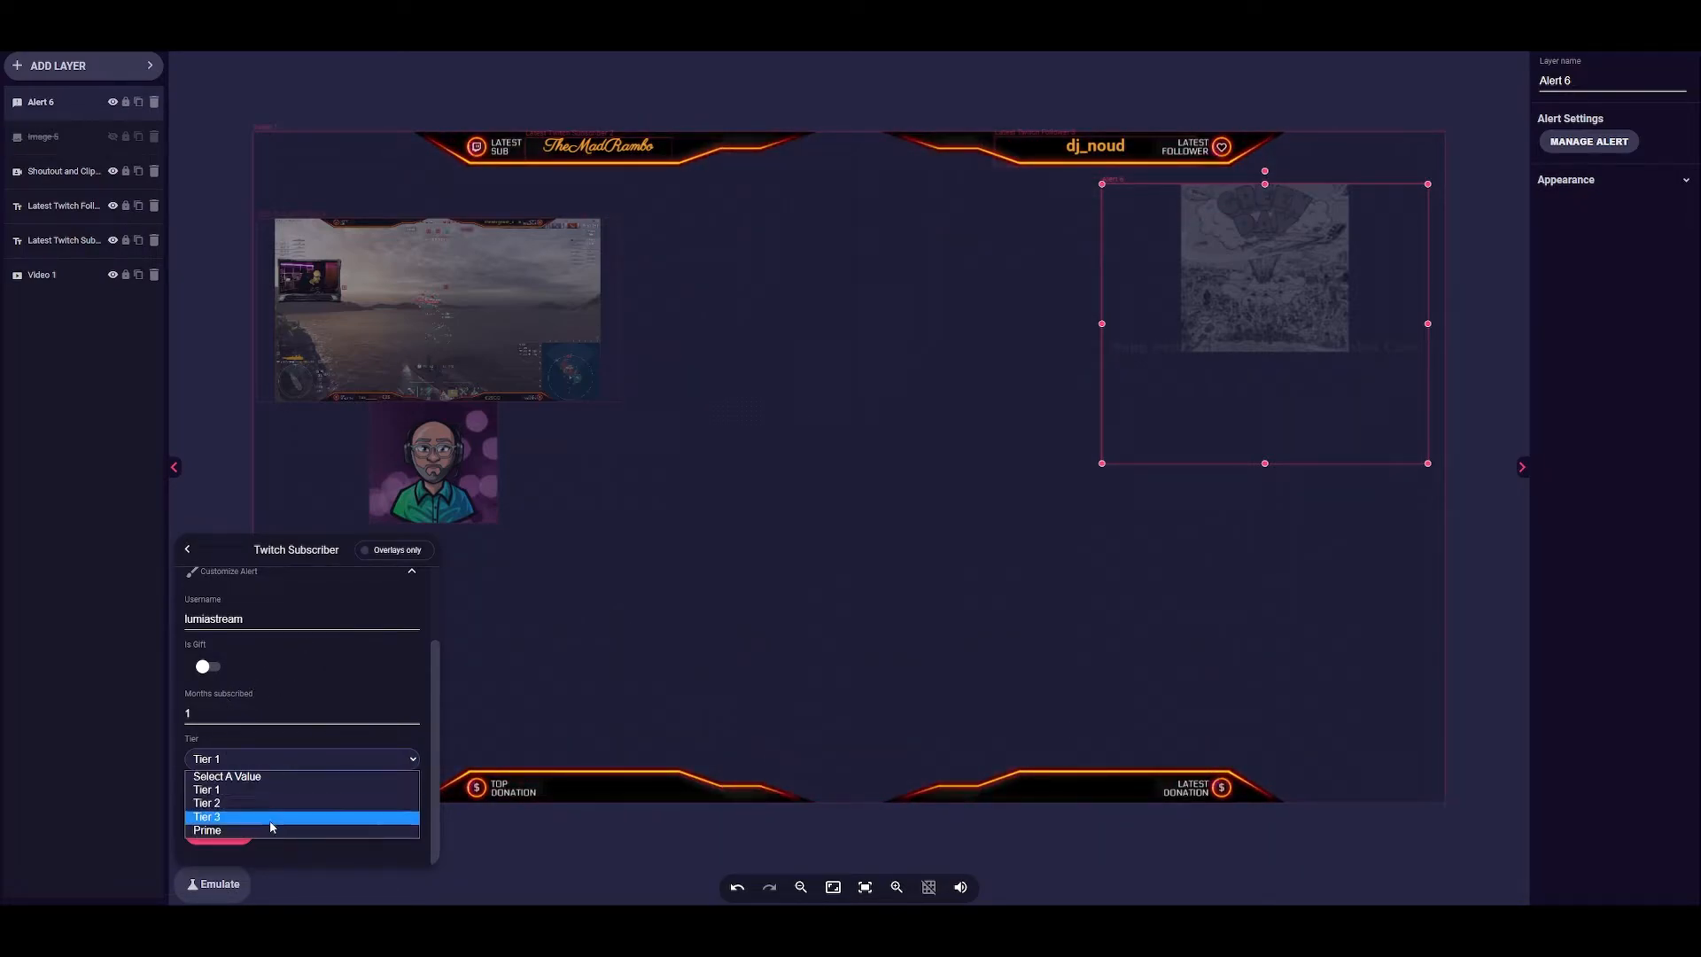
{"action": "left_click", "coordinate": [323, 697]}
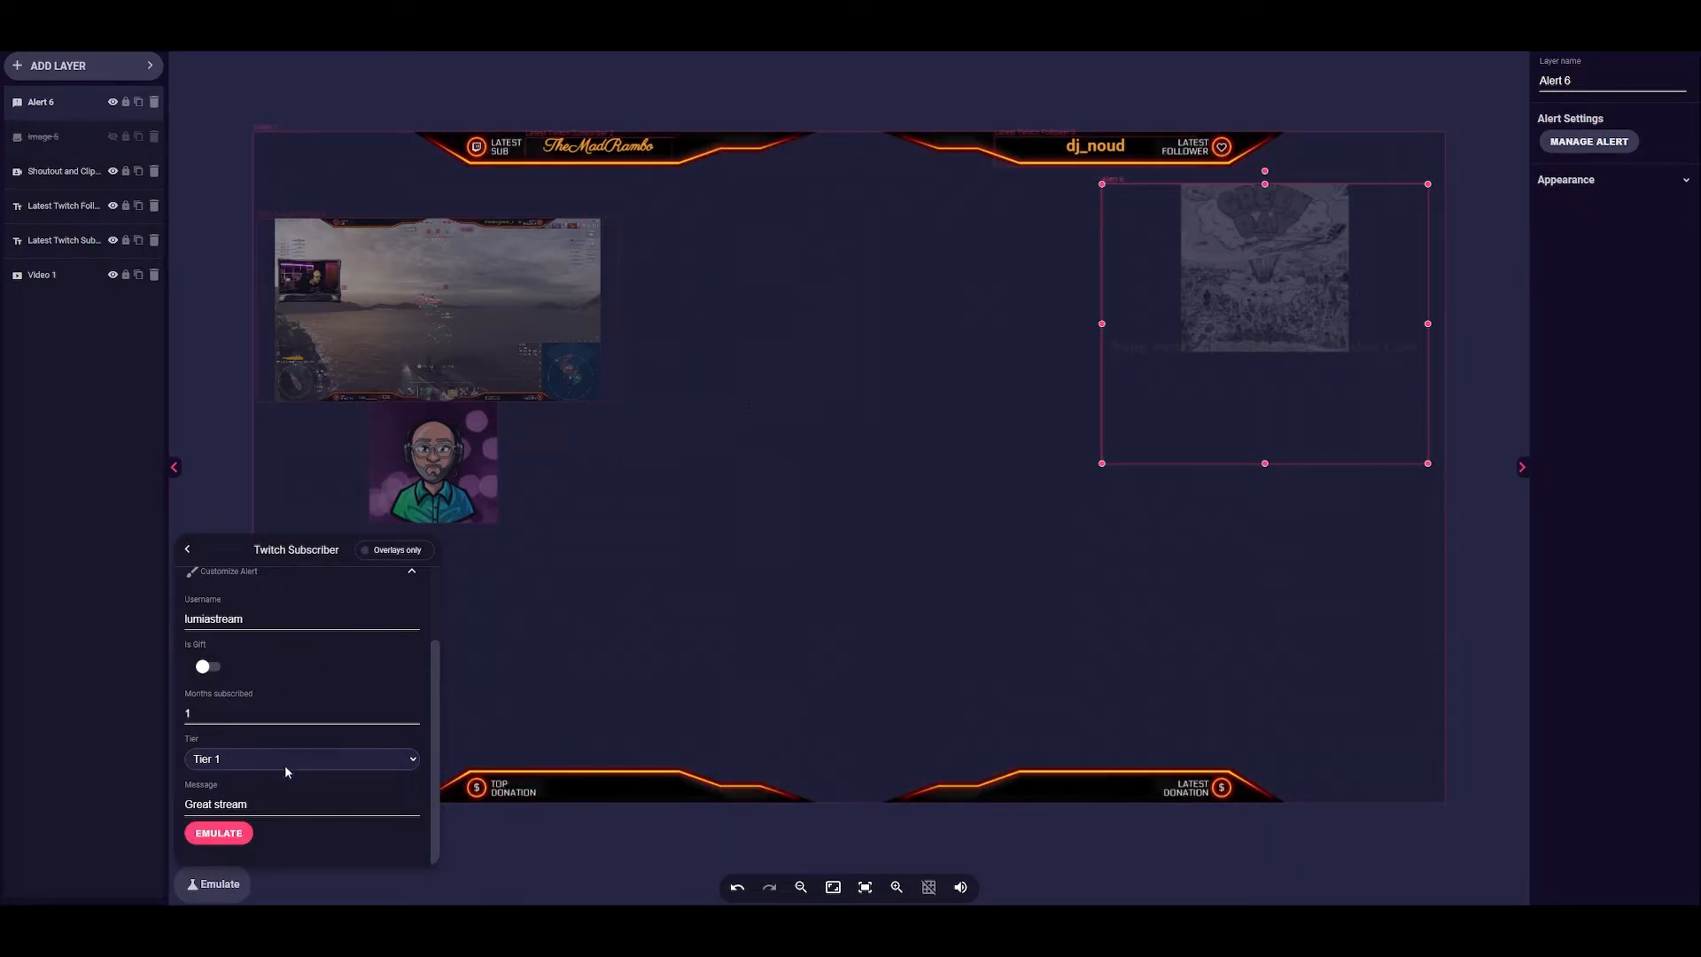
{"action": "scroll", "coordinate": [284, 768], "scroll_direction": "up", "scroll_amount": 1}
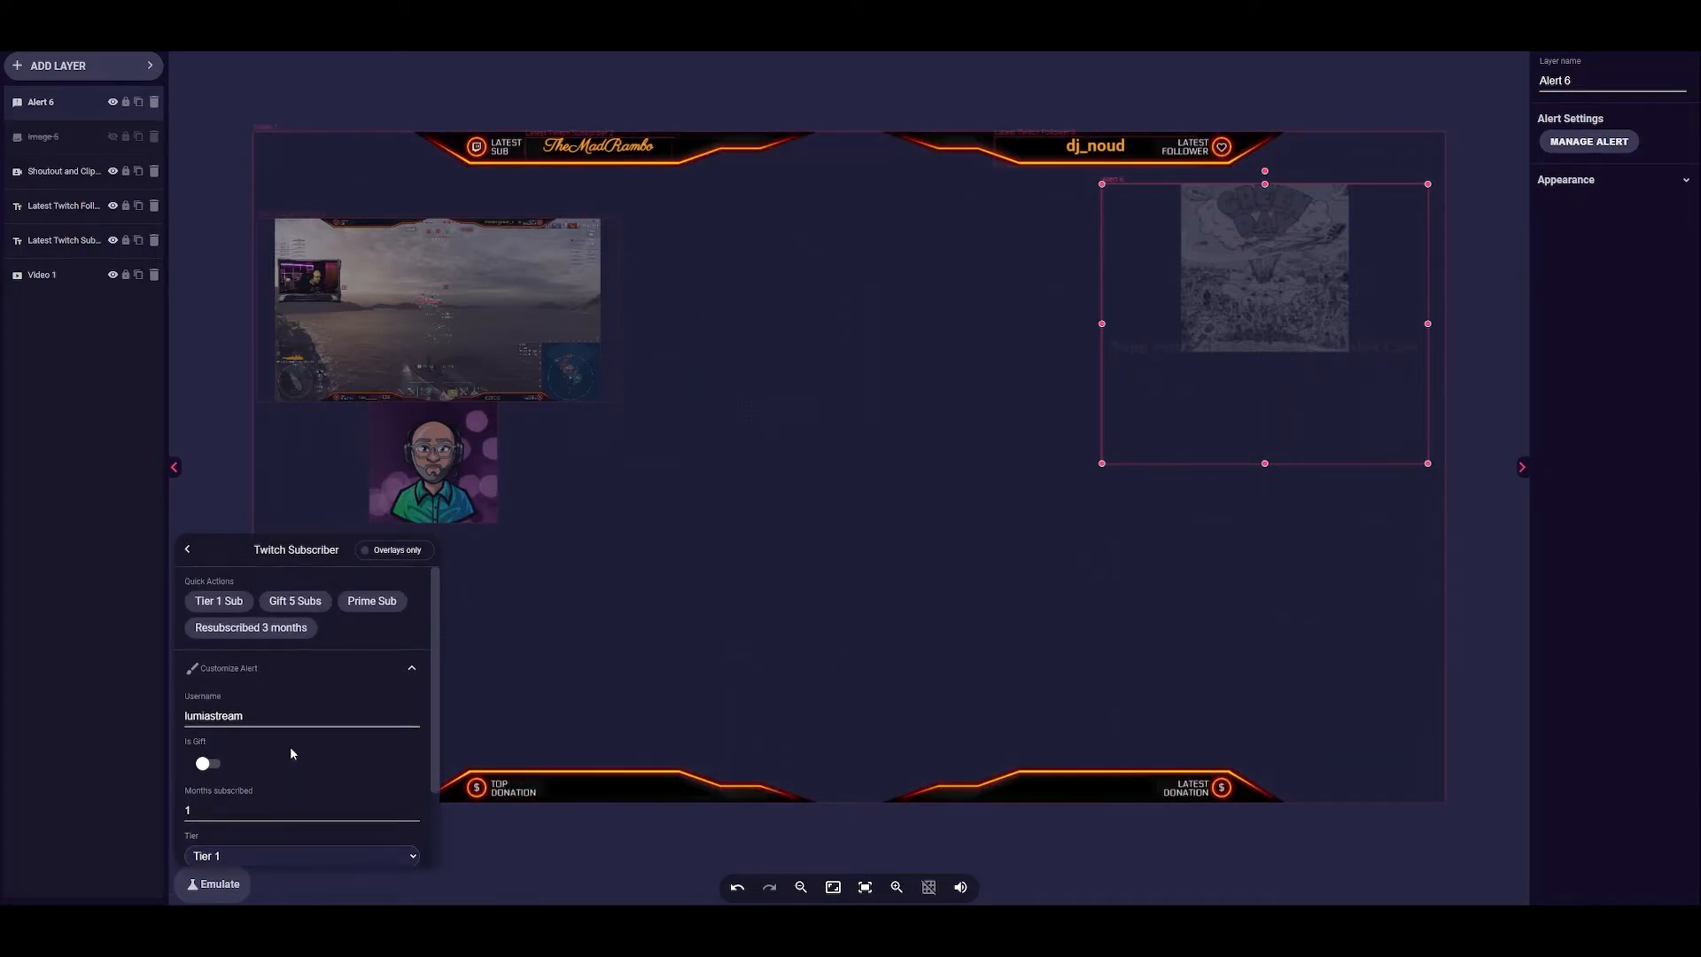
{"action": "left_click", "coordinate": [271, 629]}
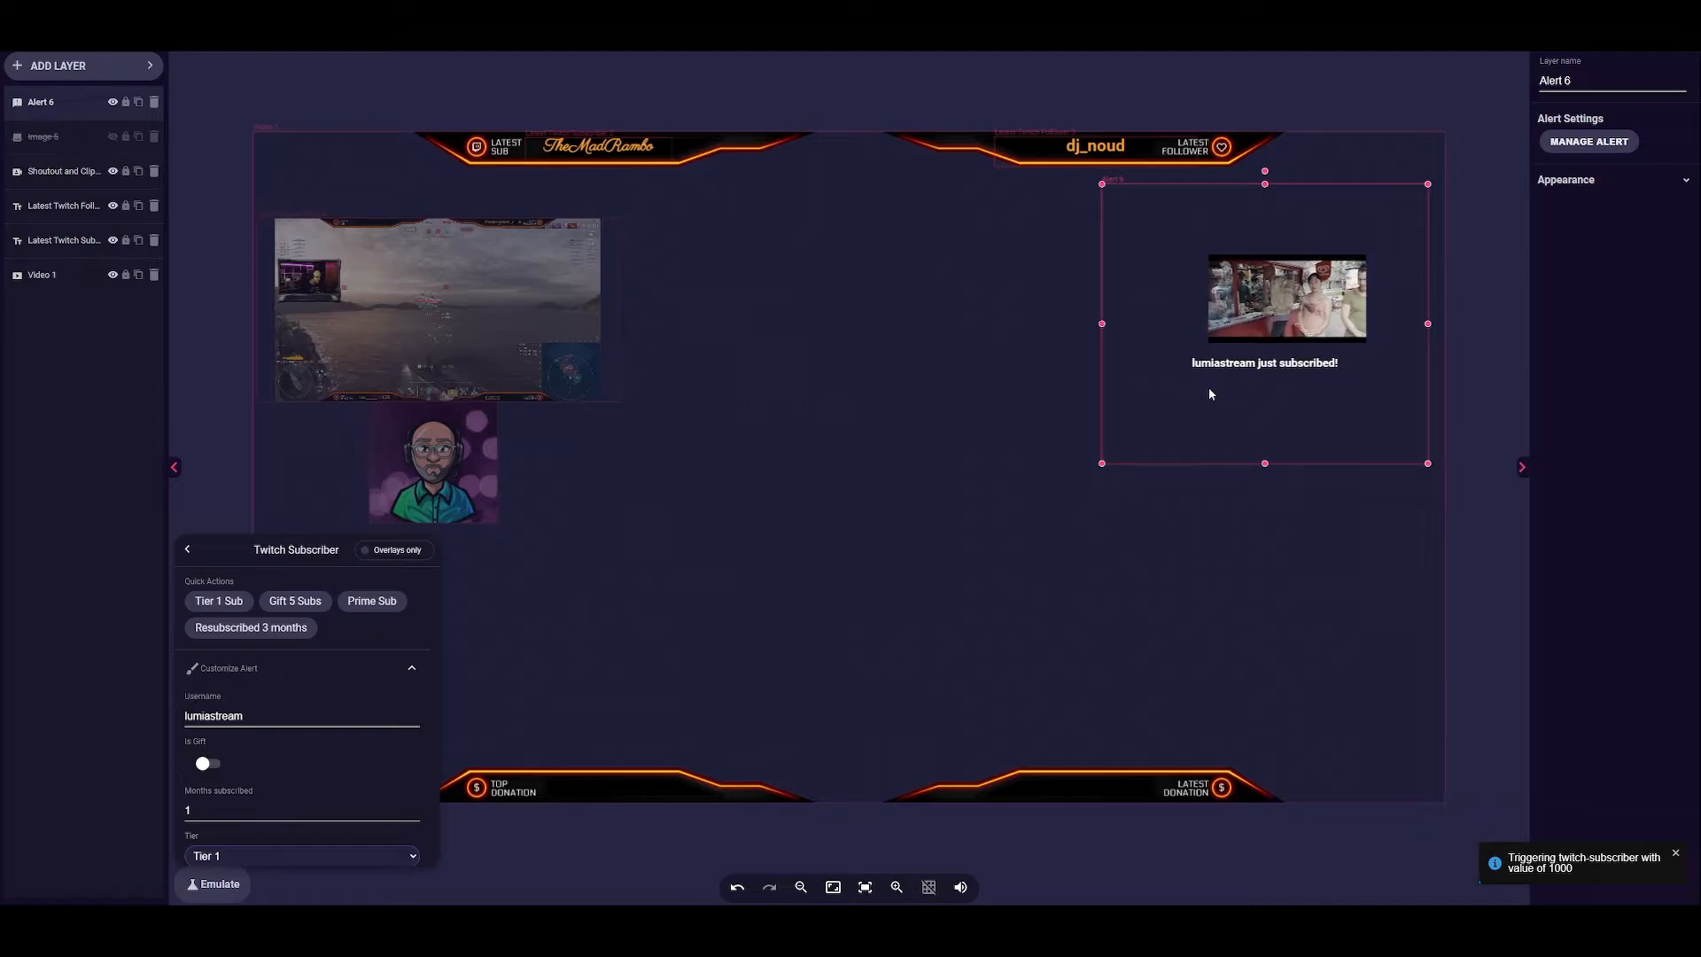
{"action": "left_click", "coordinate": [765, 589]}
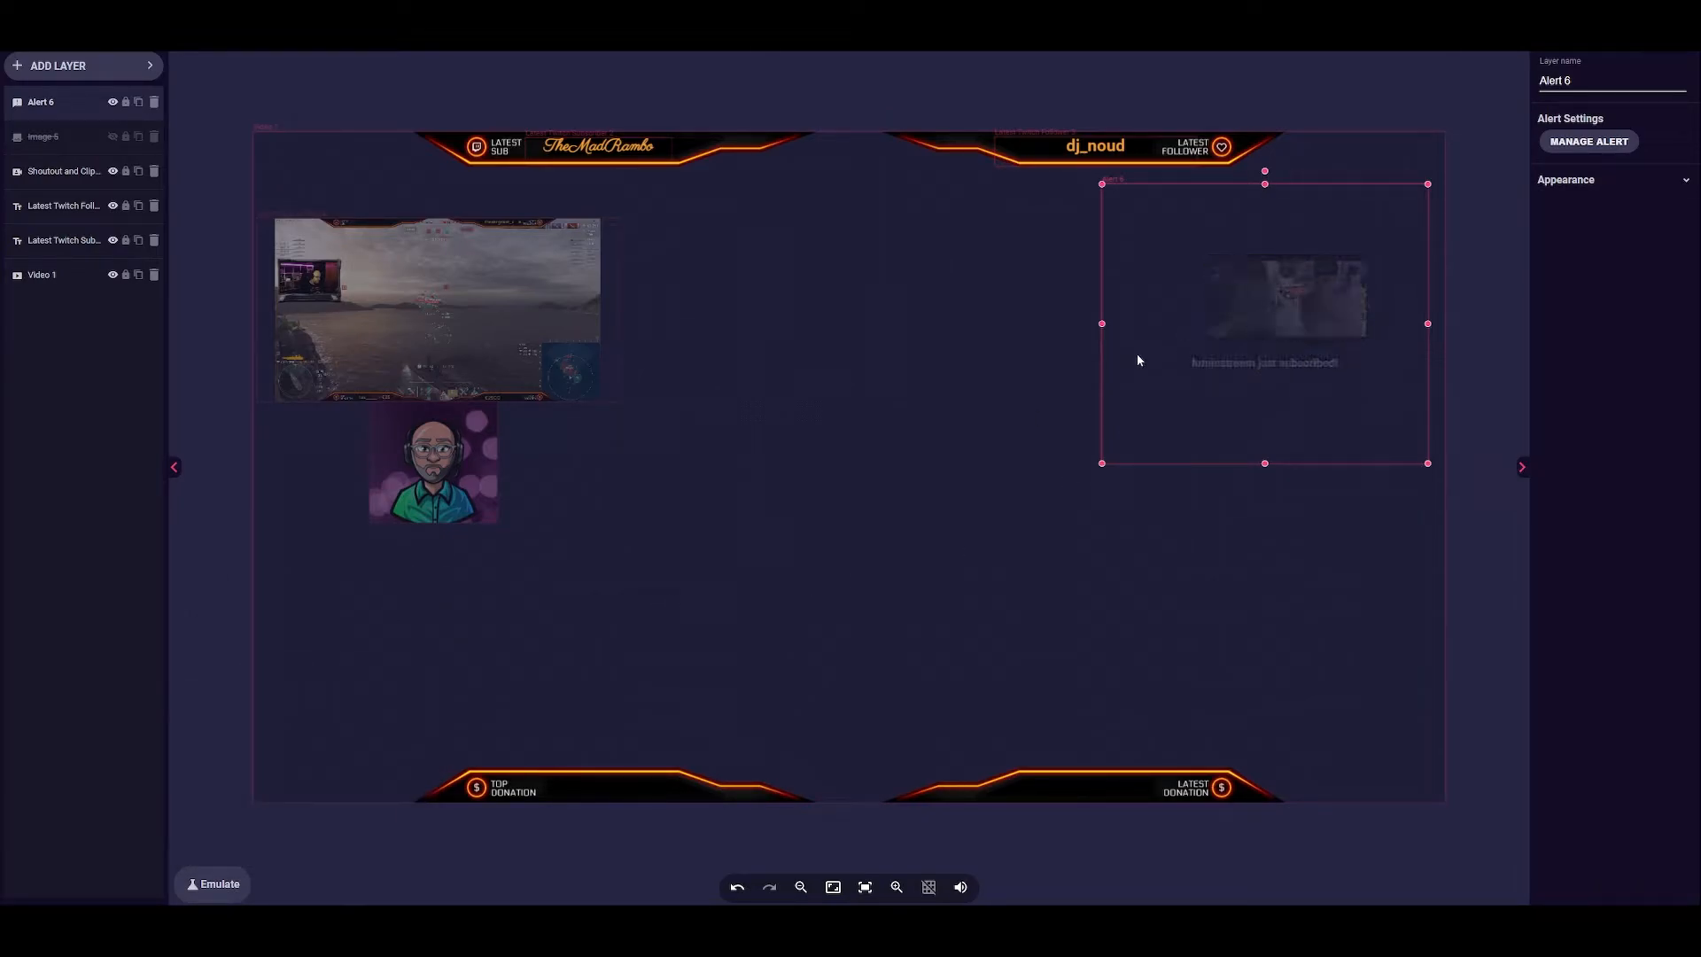
- Enable the Resubscriber and Is Gift Sub variations of the Twitch subscriber alert
{"action": "left_click", "coordinate": [1566, 144]}
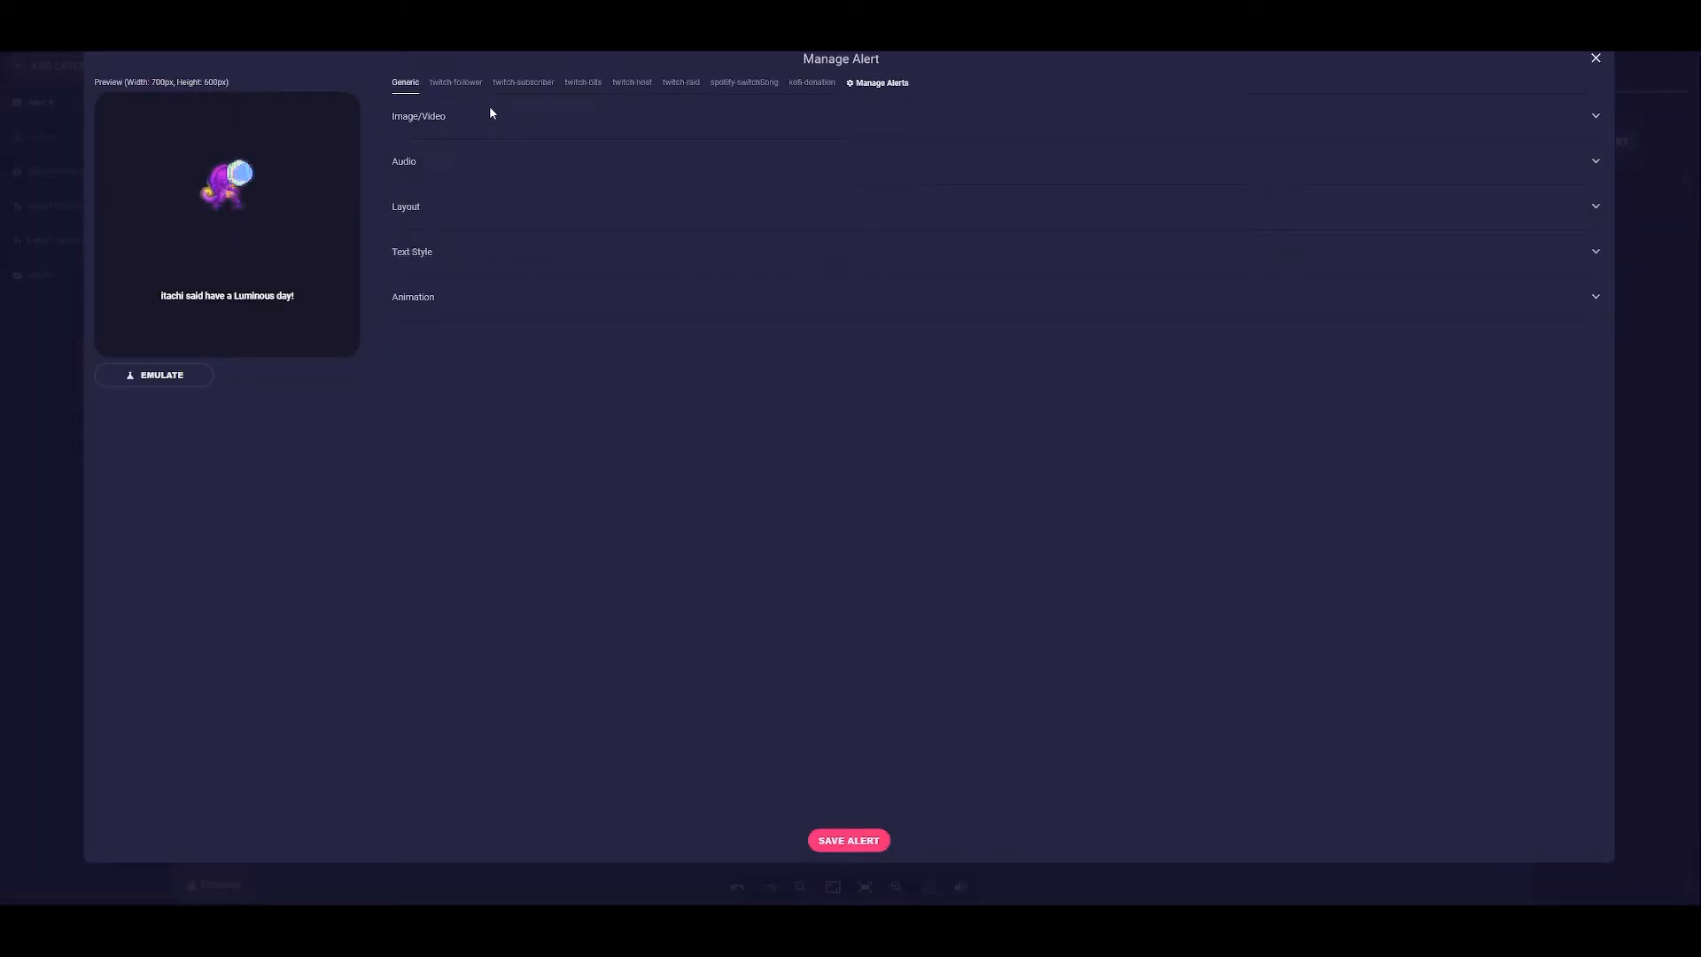
{"action": "left_click", "coordinate": [524, 83]}
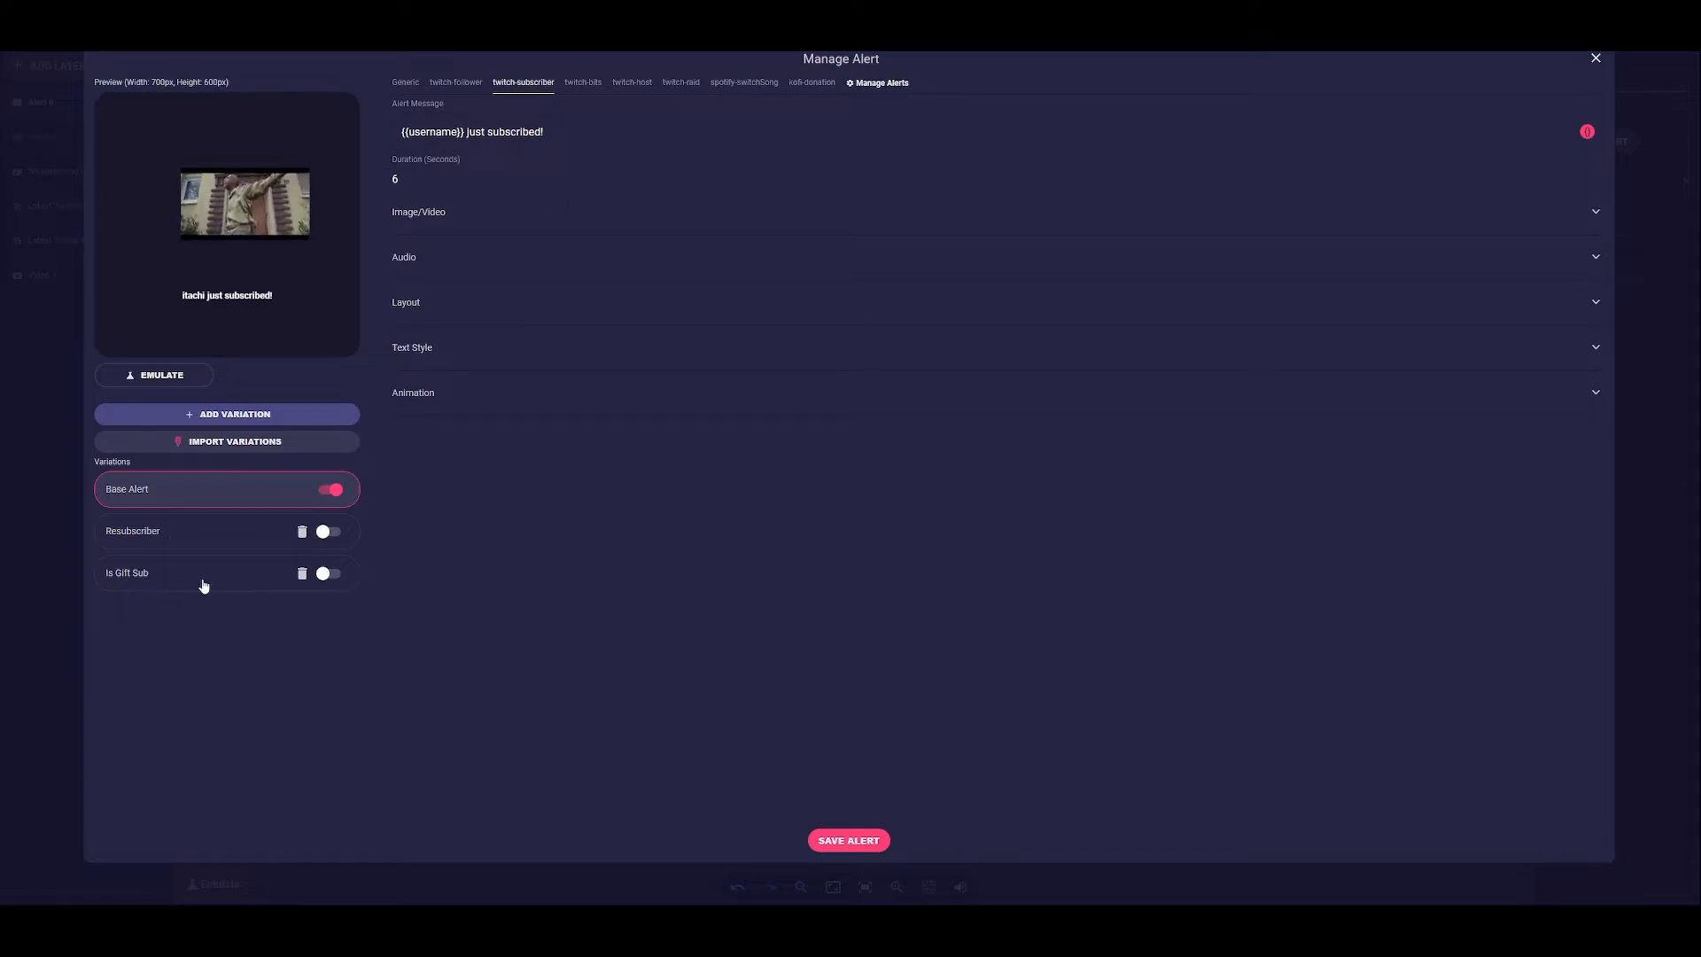
{"action": "left_click", "coordinate": [326, 532]}
{"action": "left_click", "coordinate": [326, 573]}
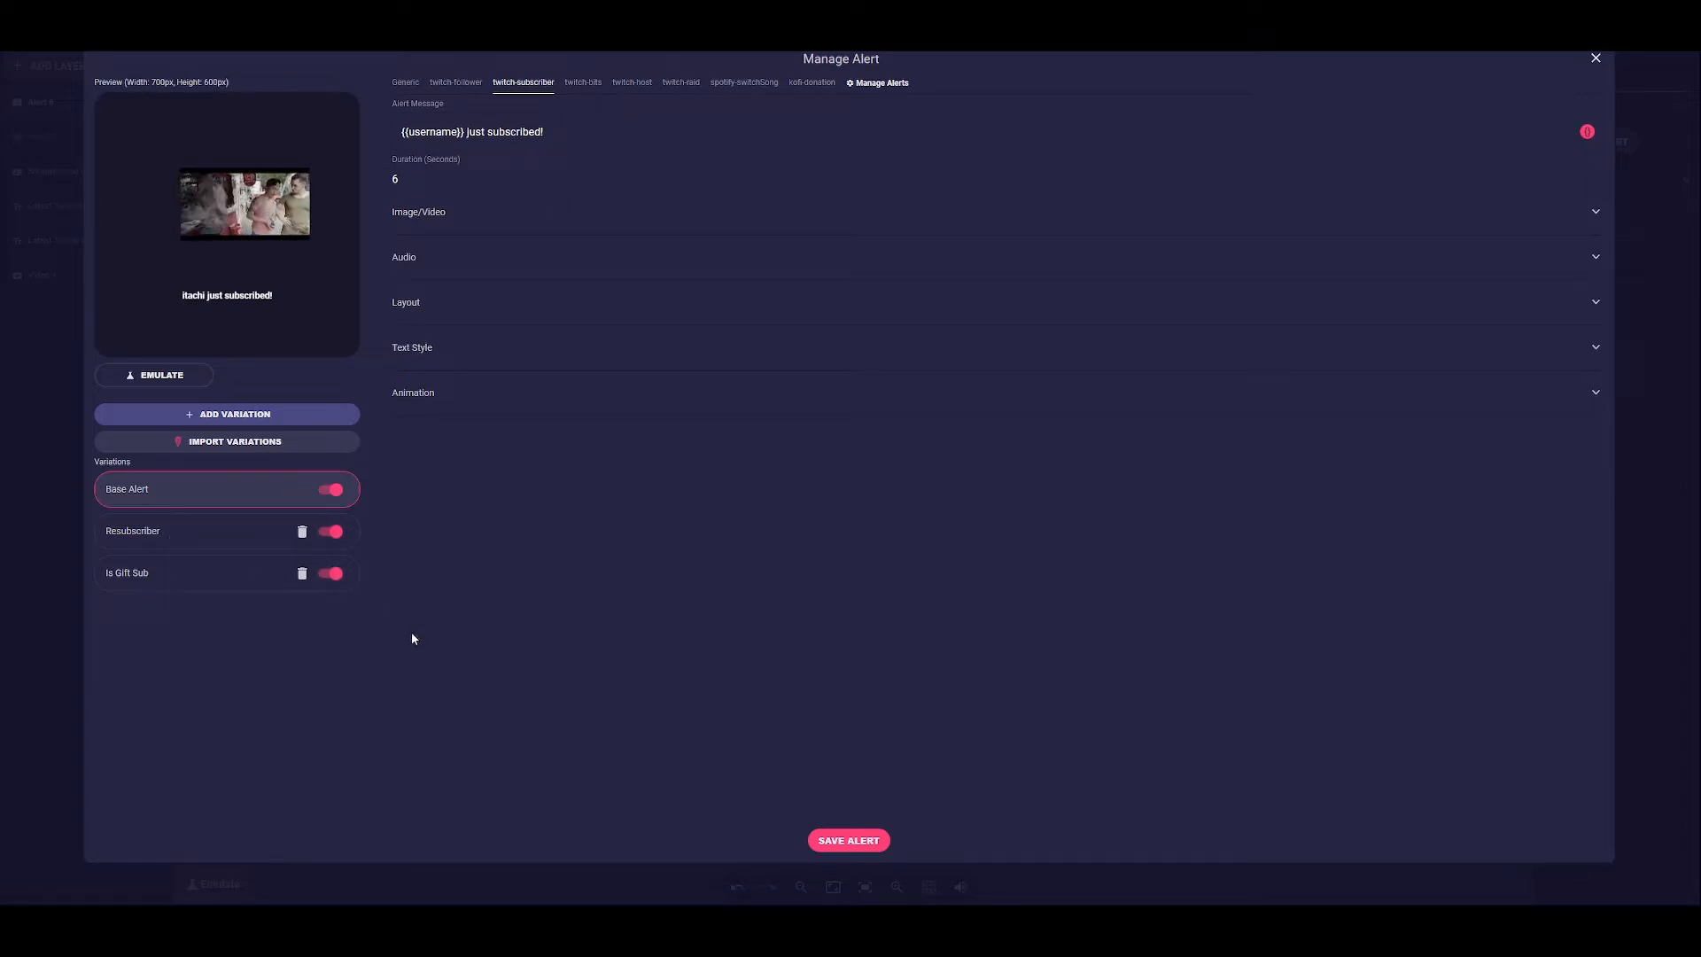
- Extend the Resubscriber variation's alert message to "{{username}} resubscribed for {{subMonths}}" using the subMonths variable
{"action": "left_click", "coordinate": [202, 531]}
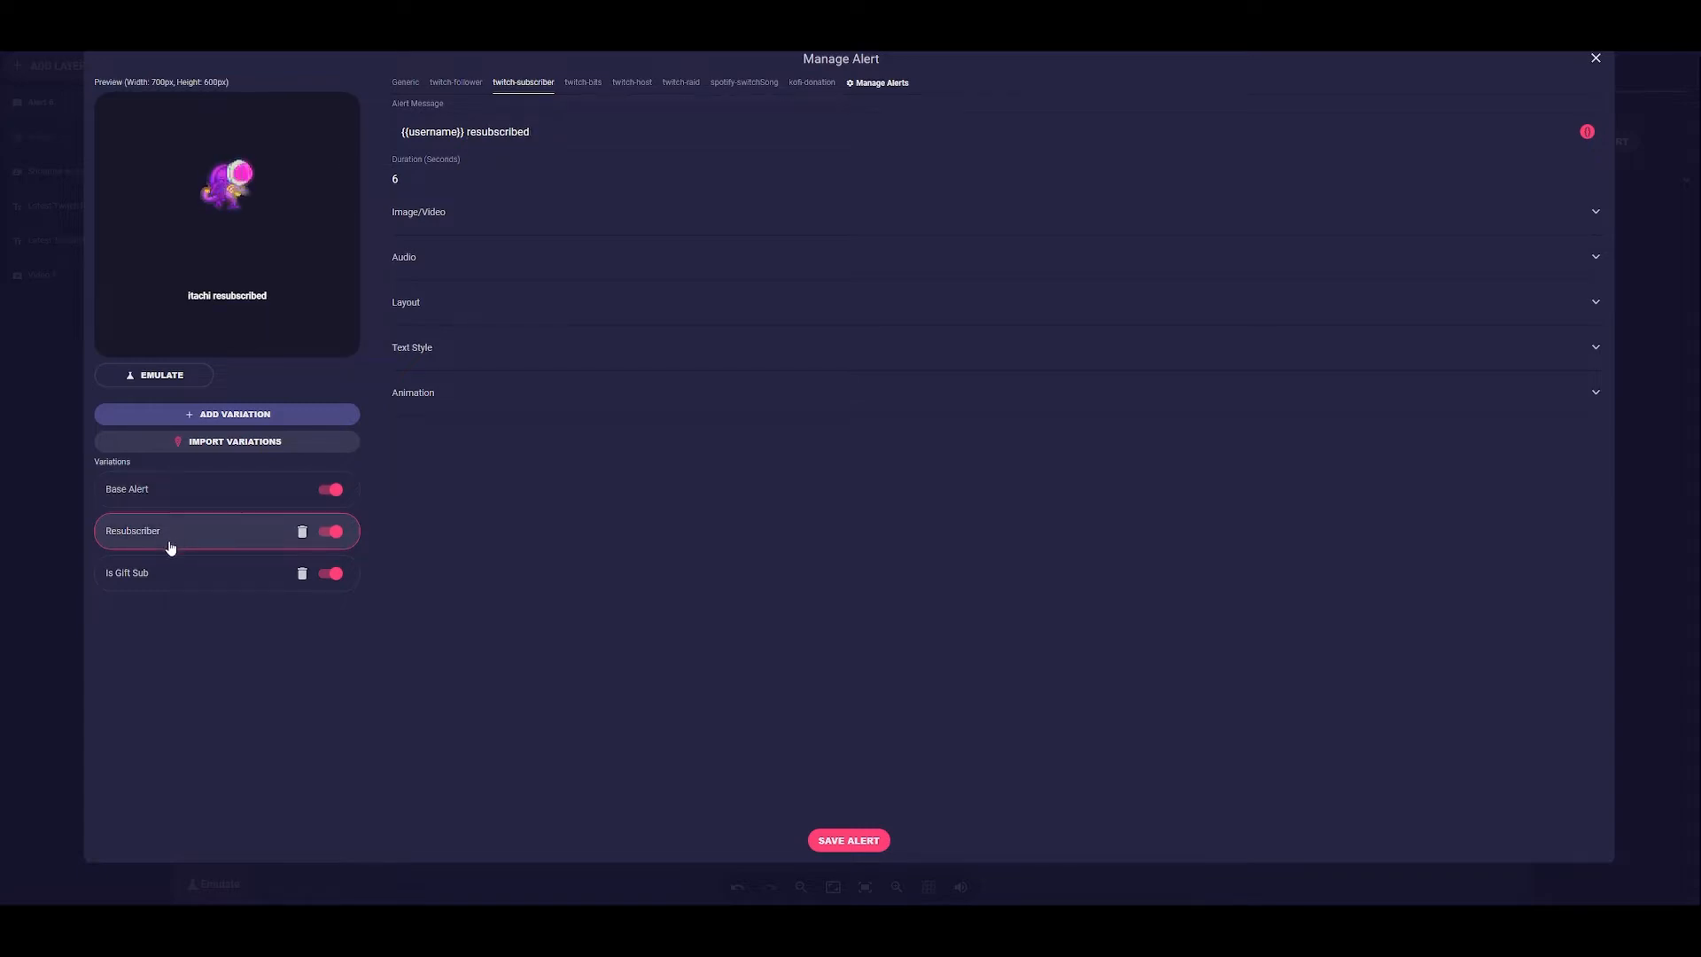
{"action": "left_click", "coordinate": [207, 587]}
{"action": "left_click", "coordinate": [221, 542]}
{"action": "left_click", "coordinate": [463, 131]}
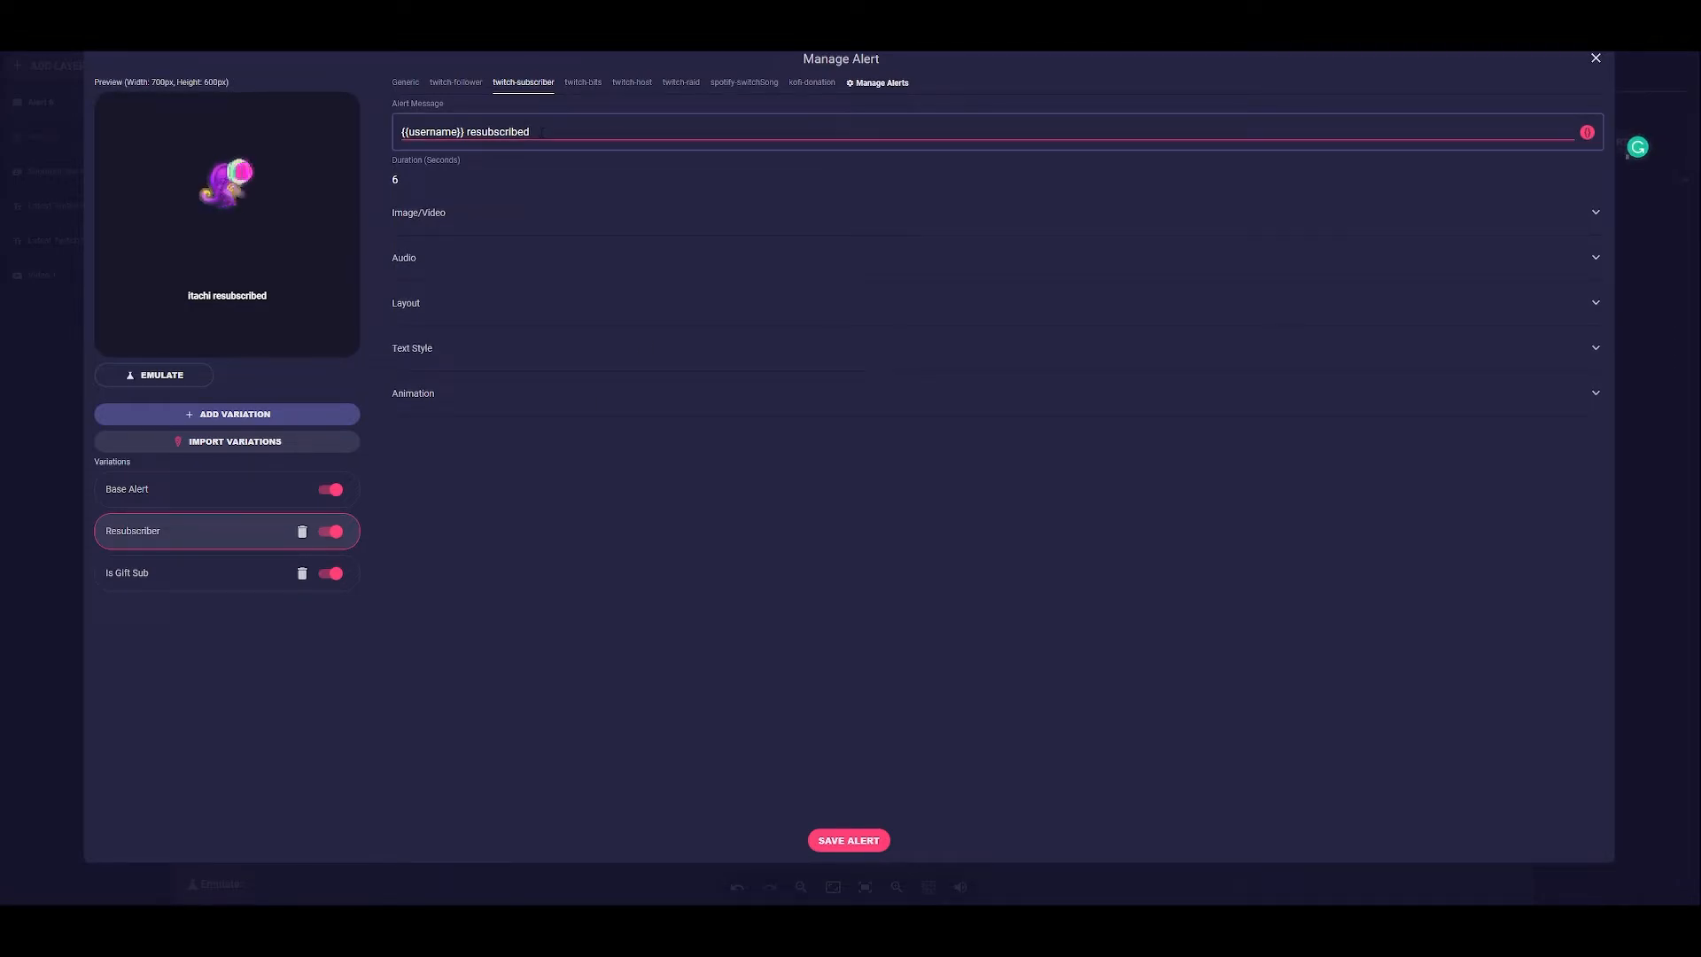
{"action": "left_click", "coordinate": [624, 129]}
{"action": "type", "text": "for"}
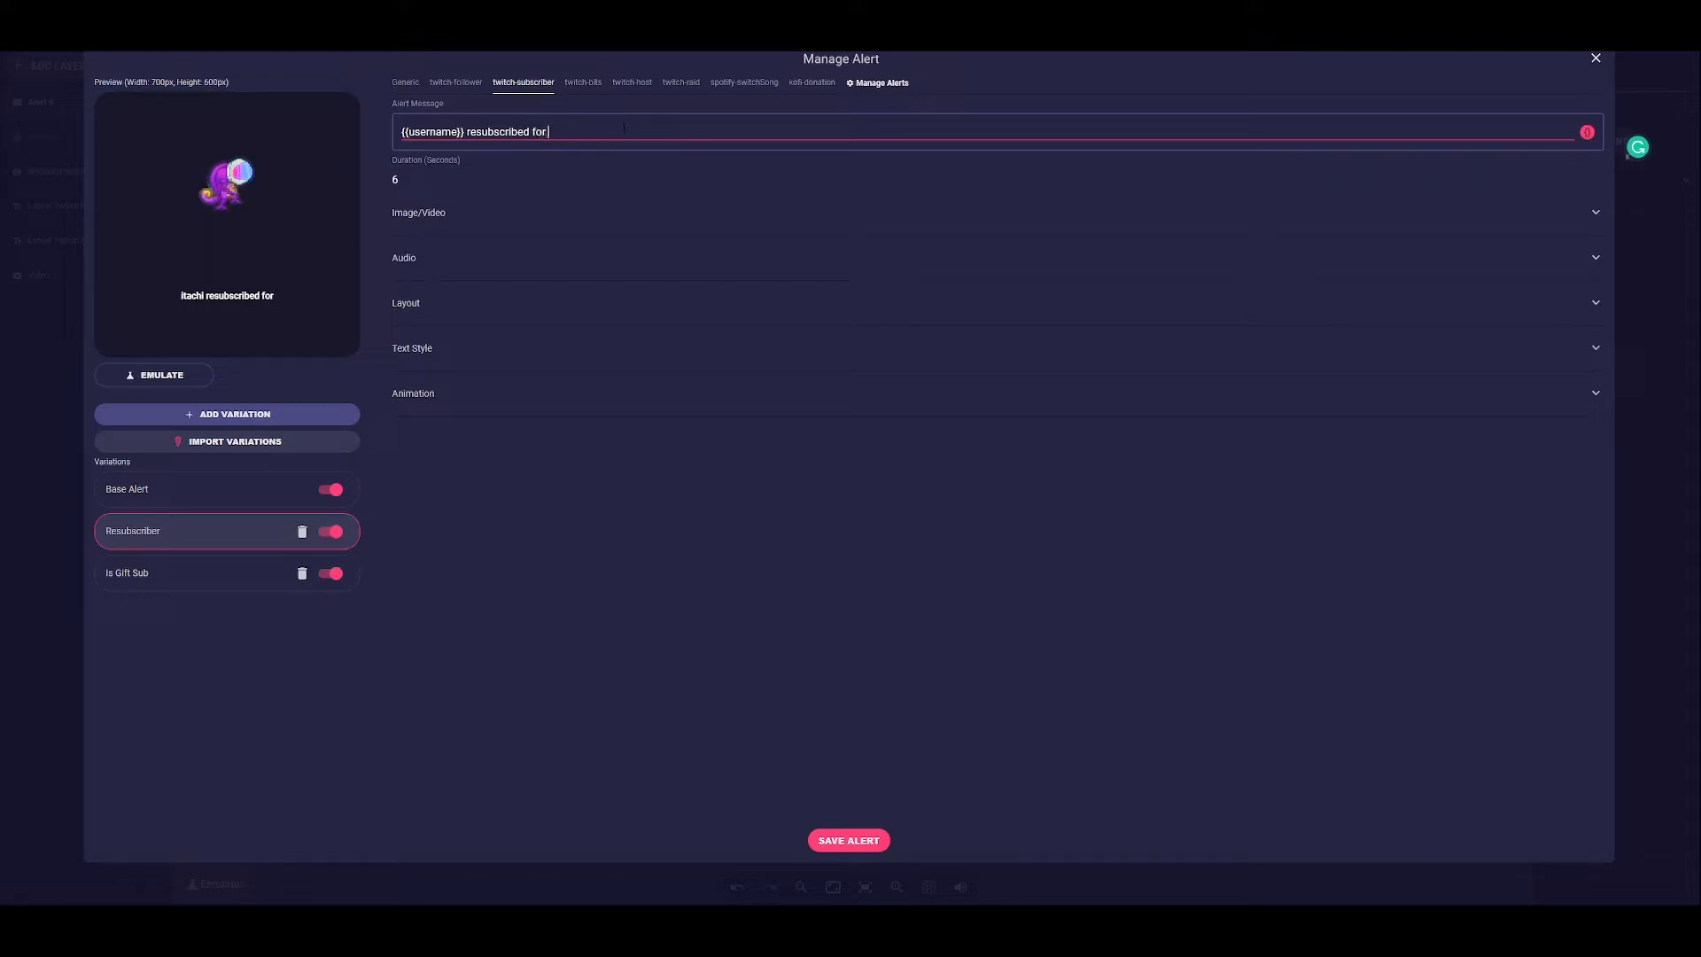
{"action": "left_click", "coordinate": [1587, 132]}
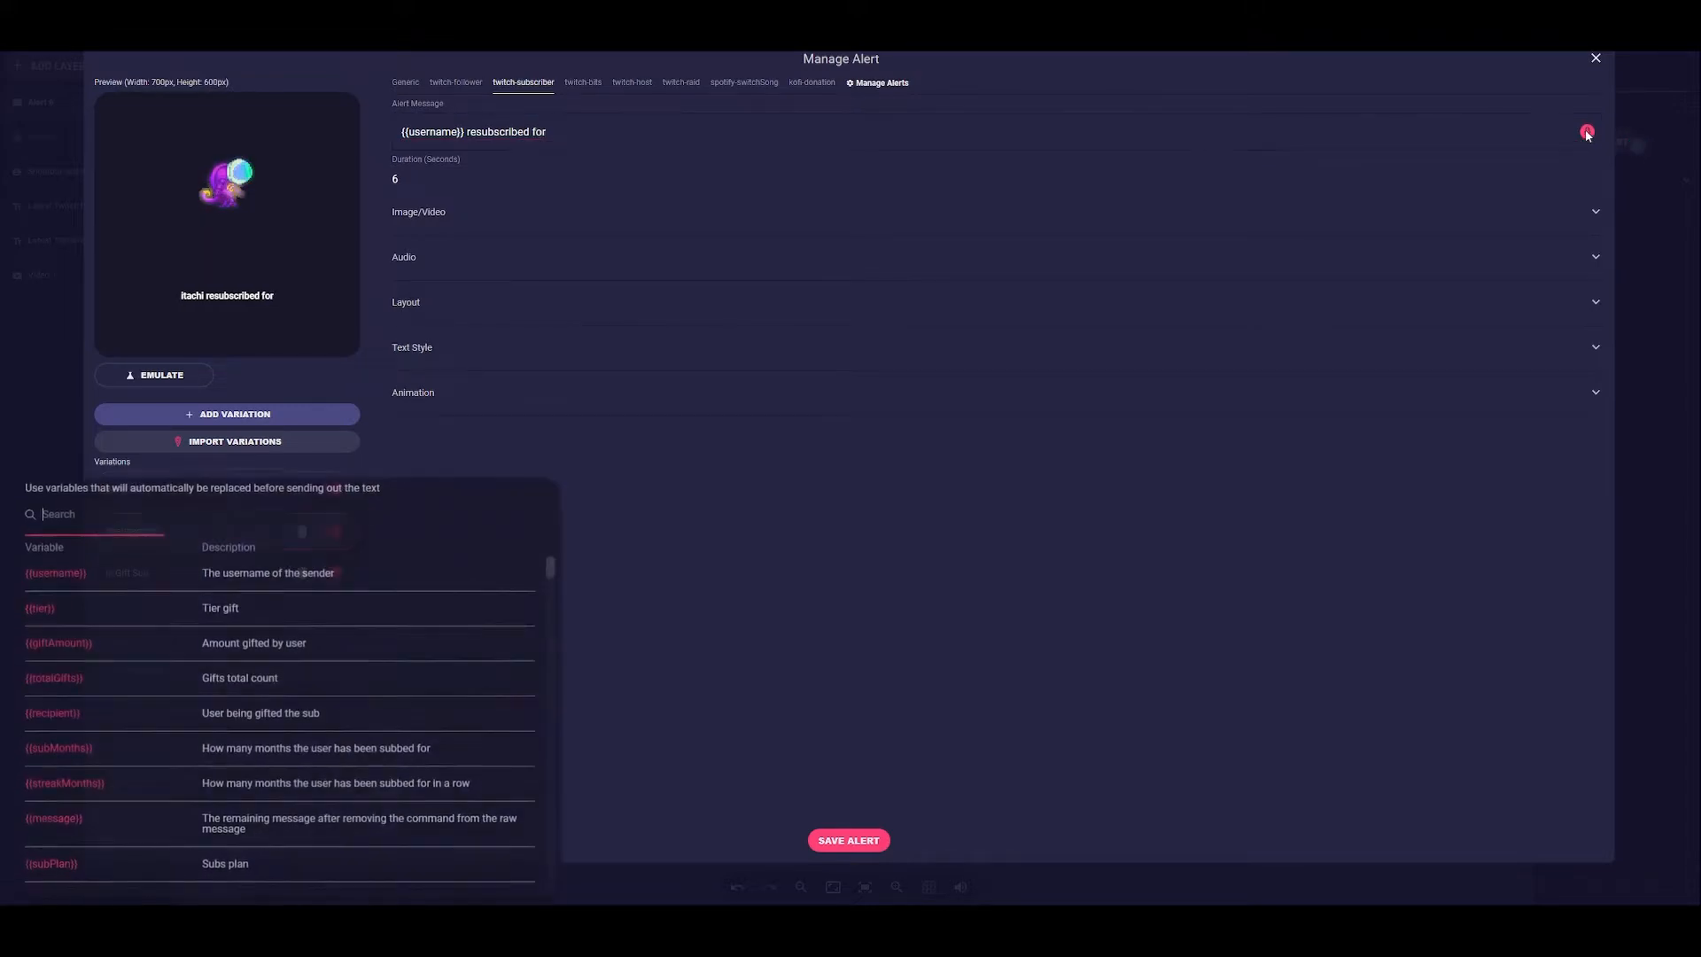
{"action": "type", "text": "subm"}
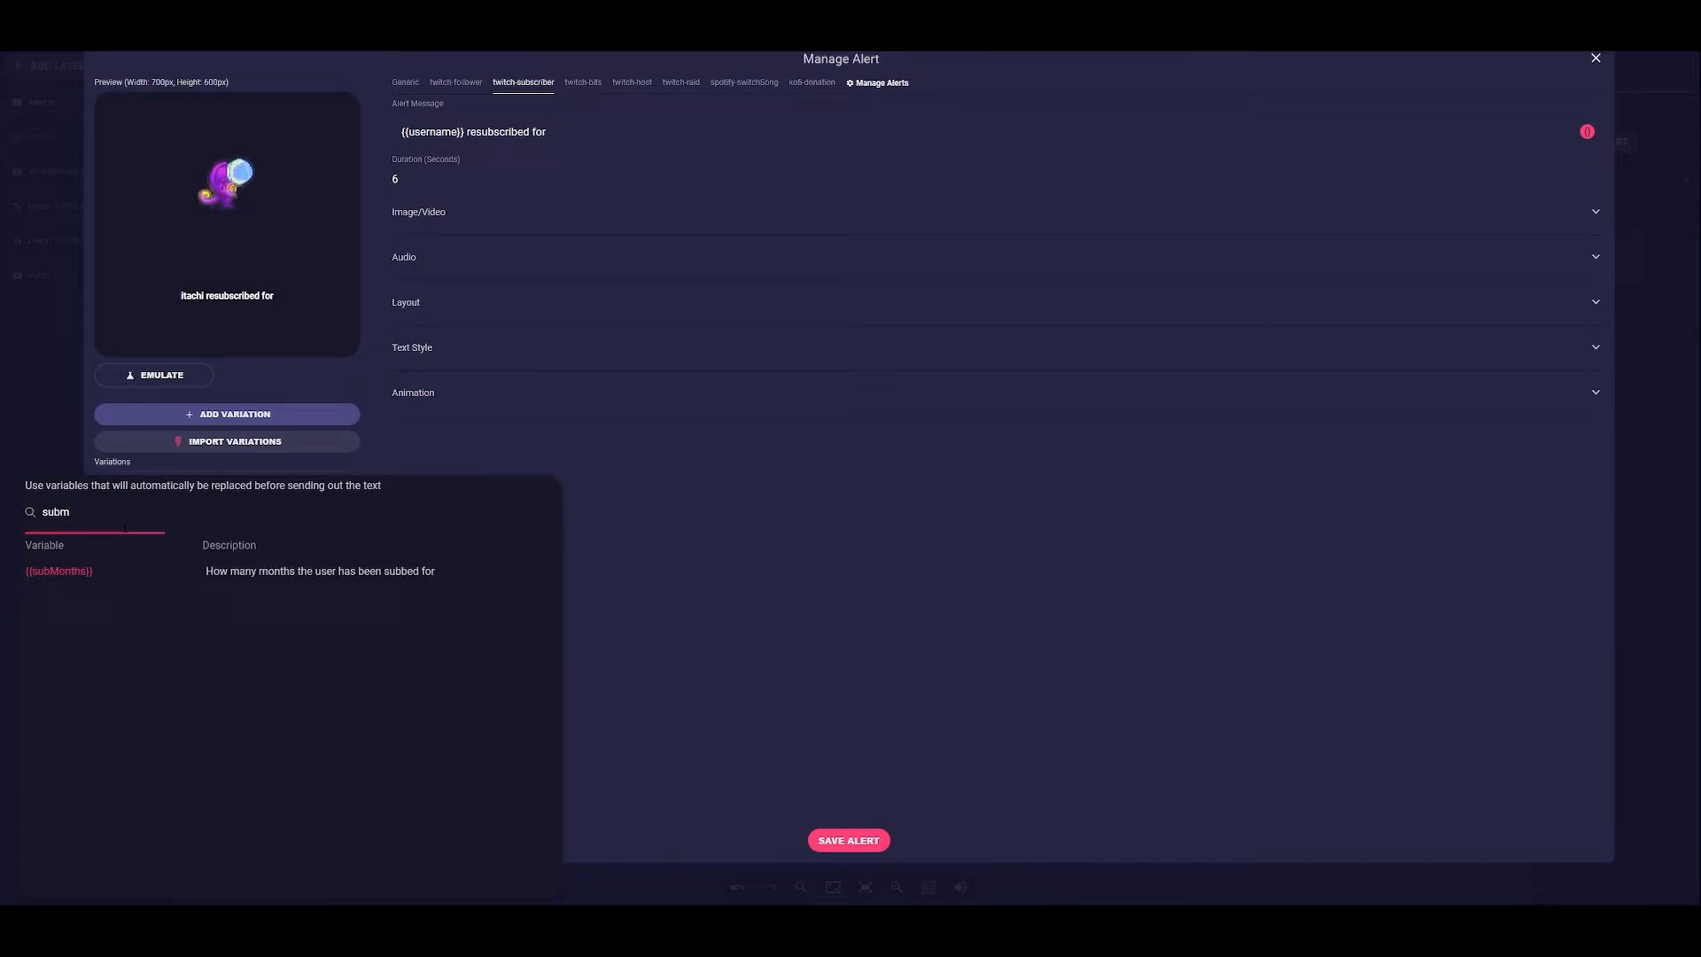
{"action": "left_click", "coordinate": [78, 572]}
{"action": "left_click", "coordinate": [743, 494]}
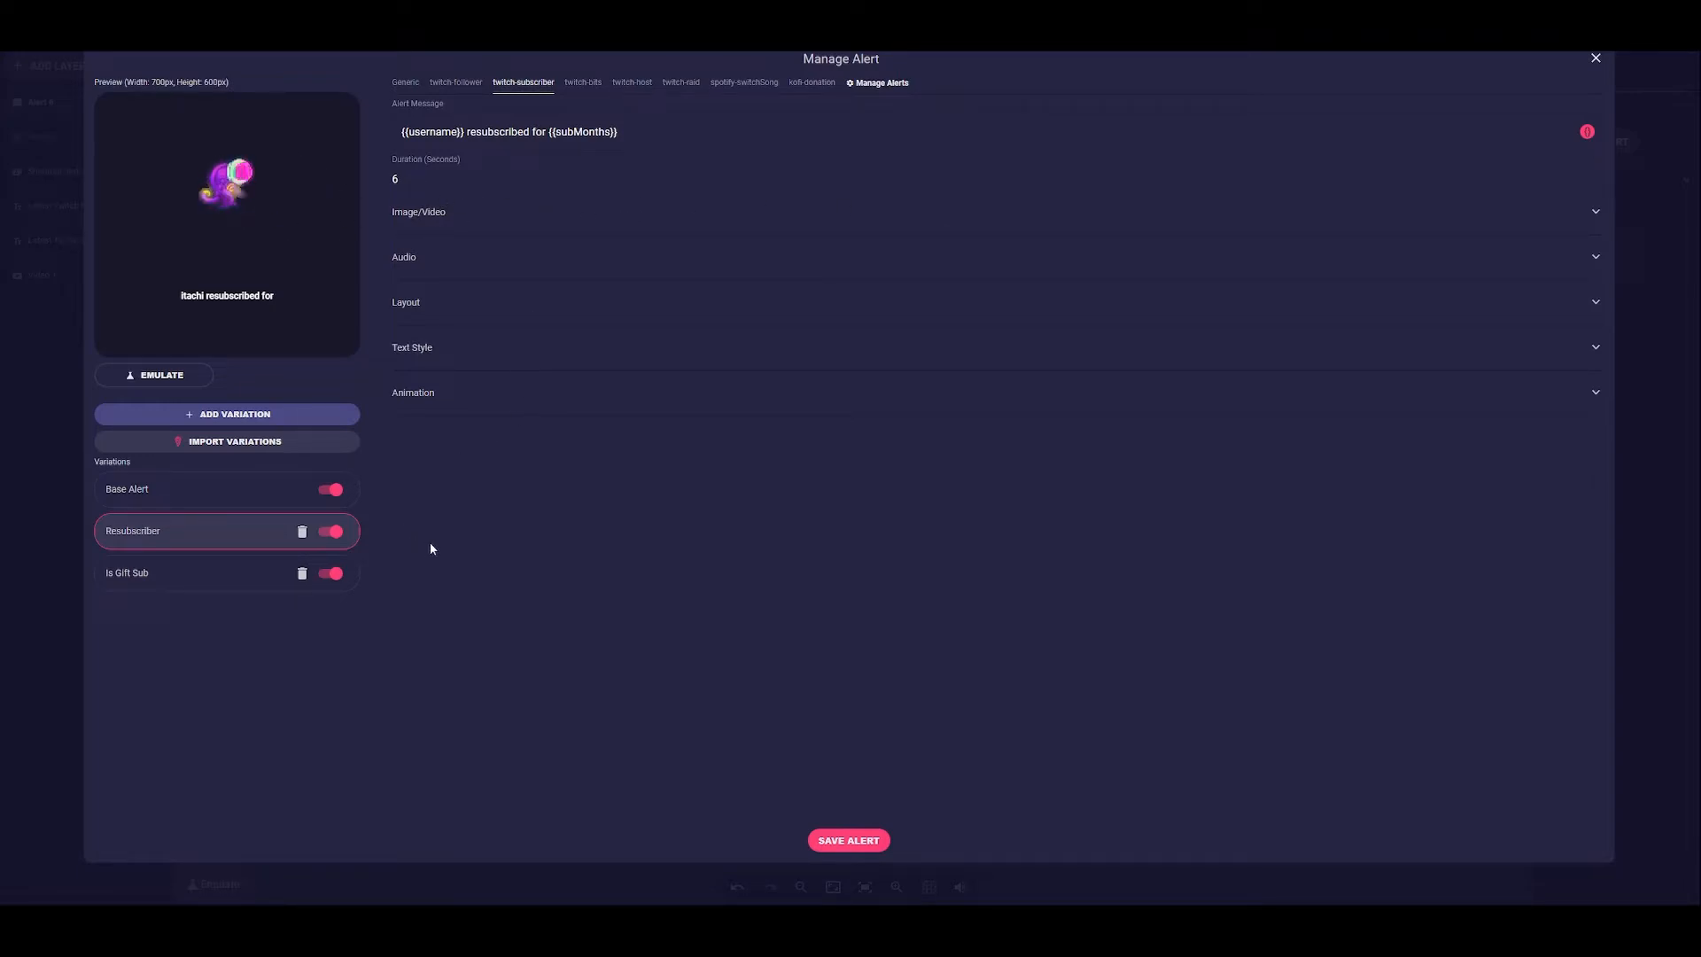
- Extend the Is Gift Sub variation's alert message to "{{username}} gifted {{giftAmount}} subs to {{recipient}}" using the recipient variable
{"action": "left_click", "coordinate": [191, 581]}
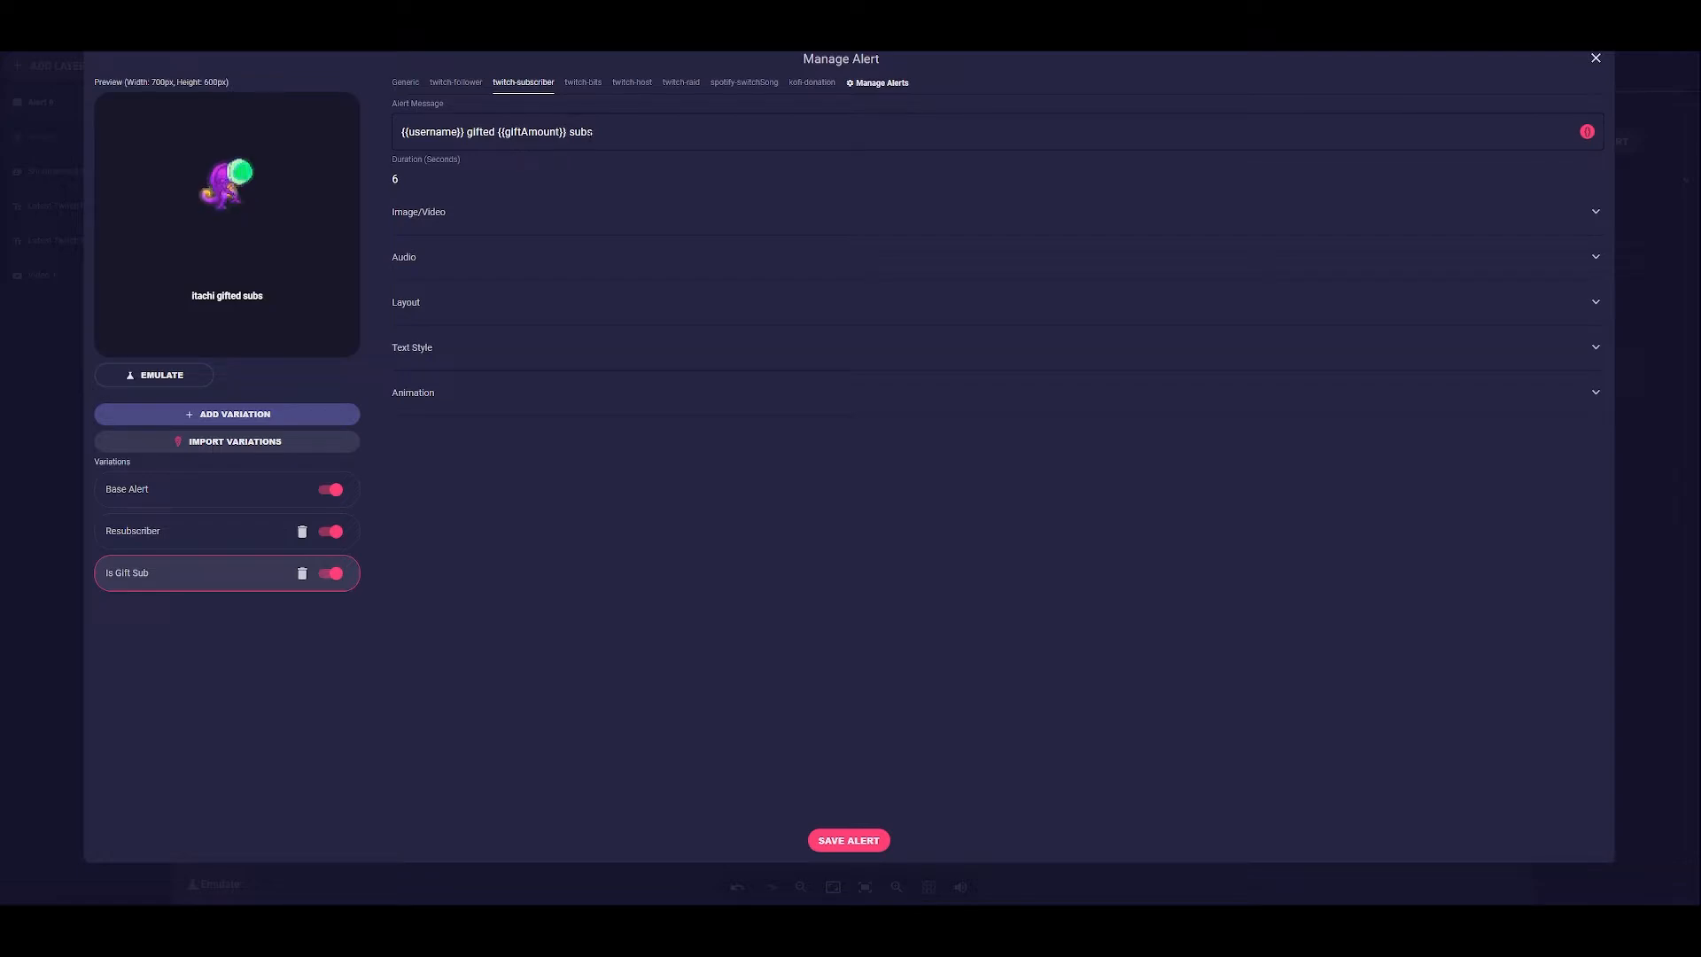
{"action": "left_click", "coordinate": [605, 134]}
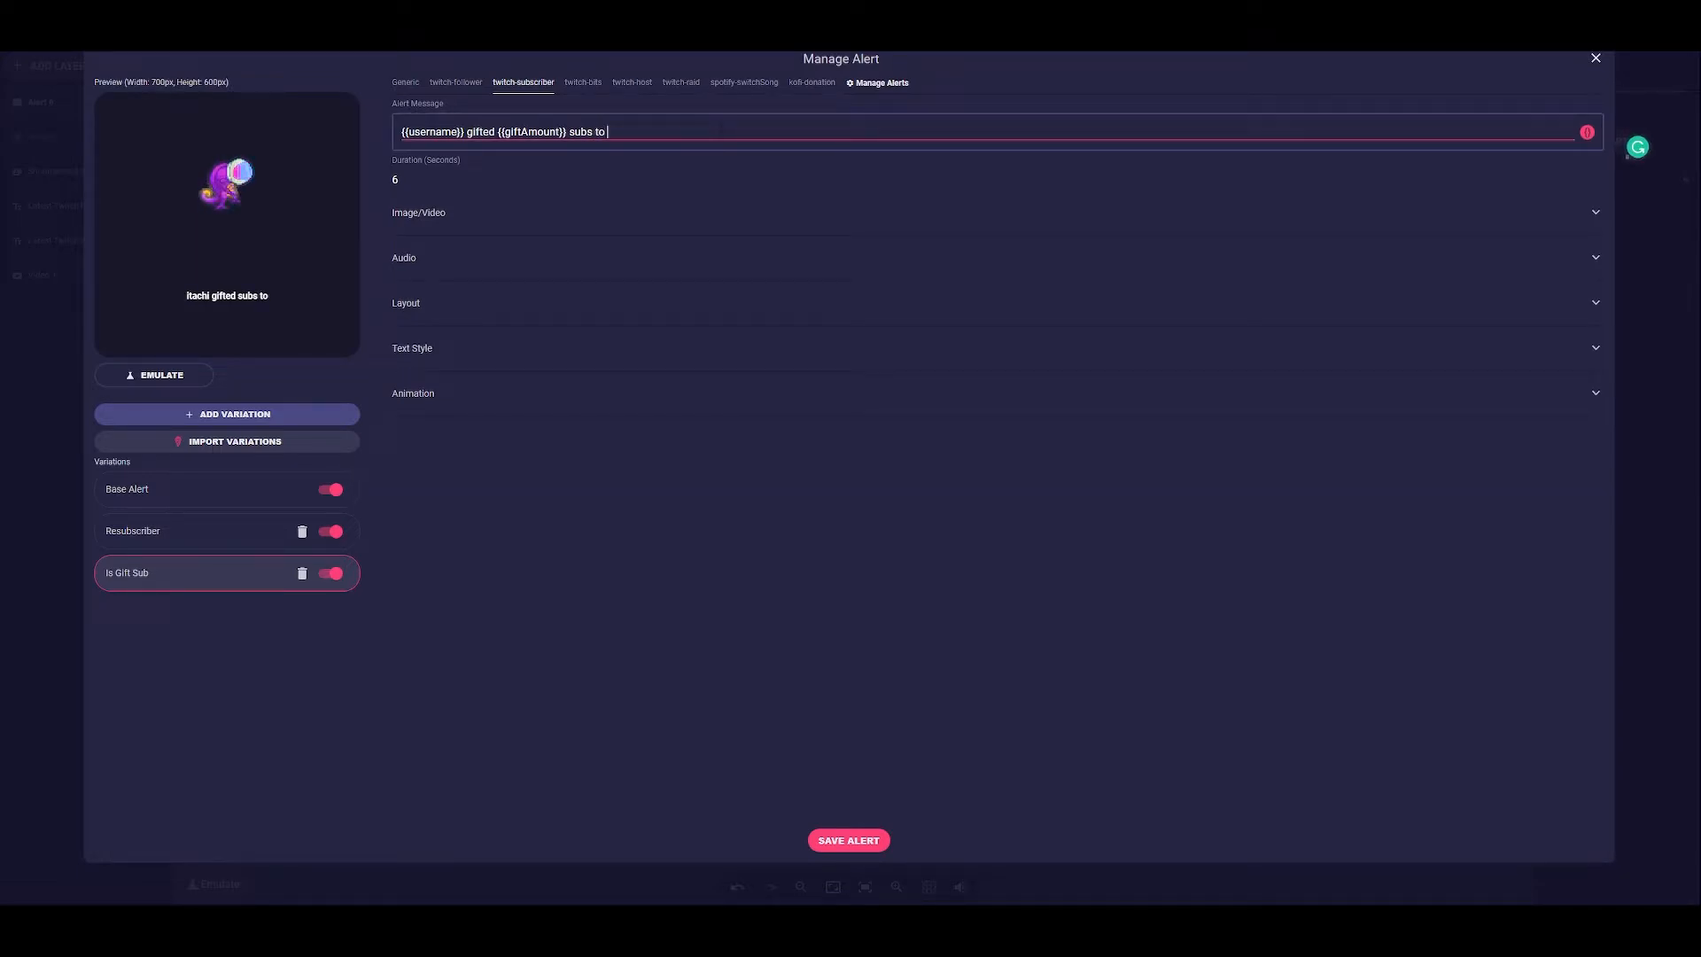
{"action": "left_click", "coordinate": [1586, 132]}
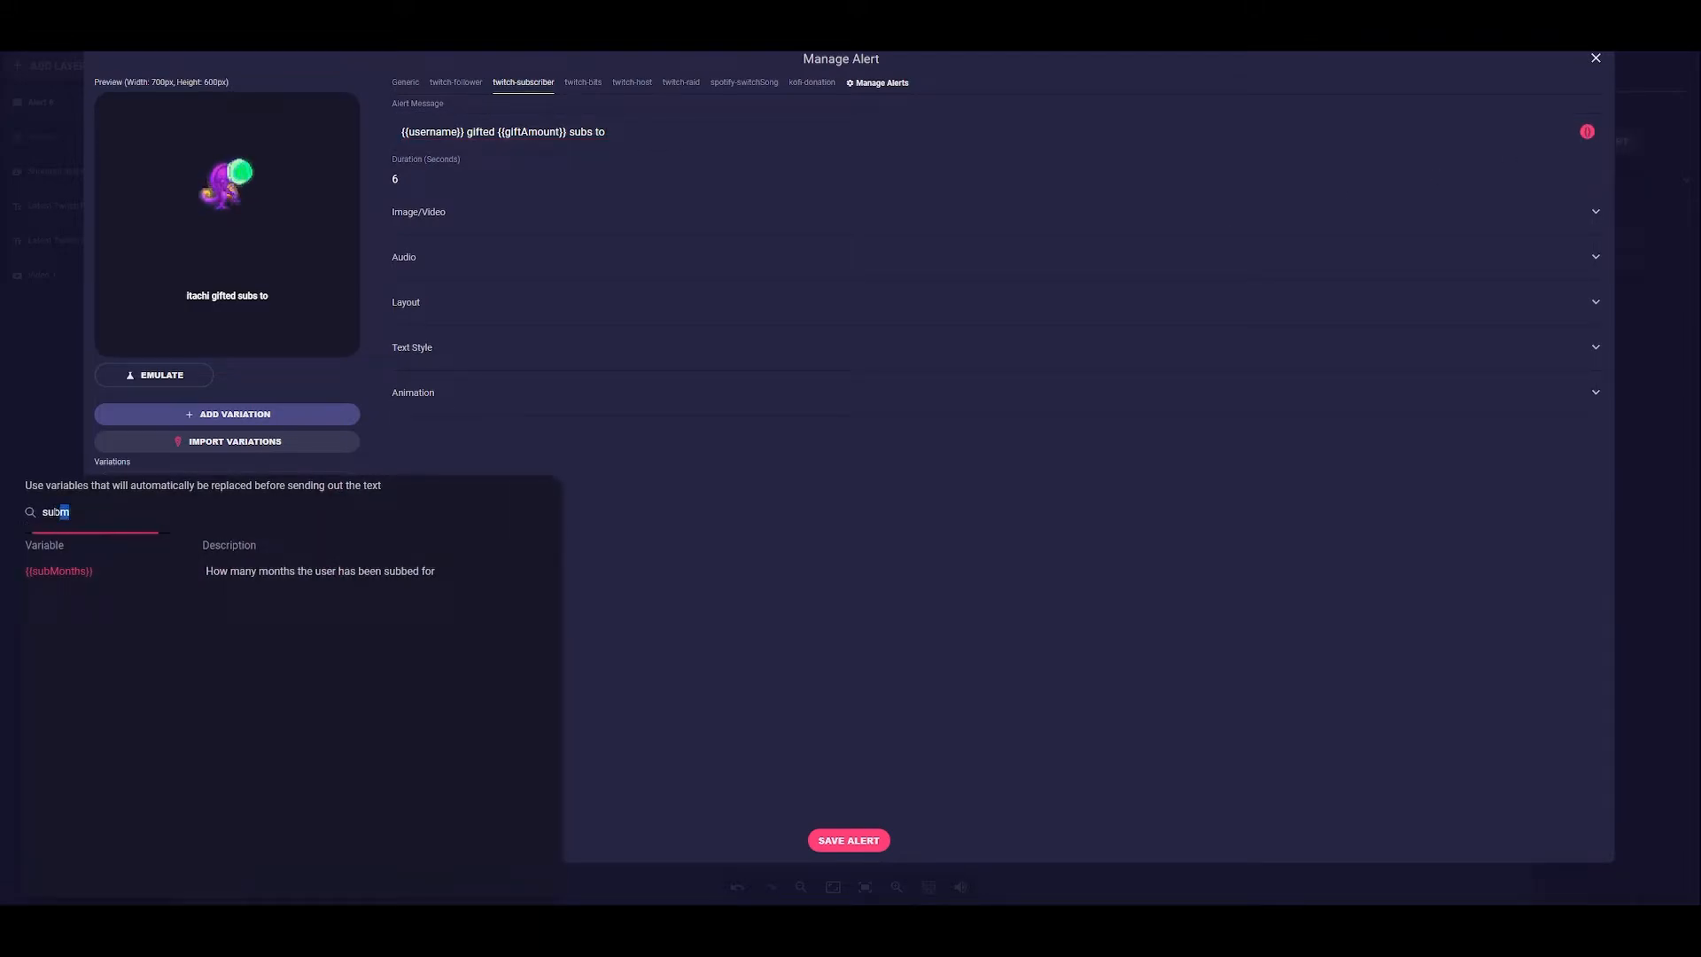
{"action": "type", "text": "re"}
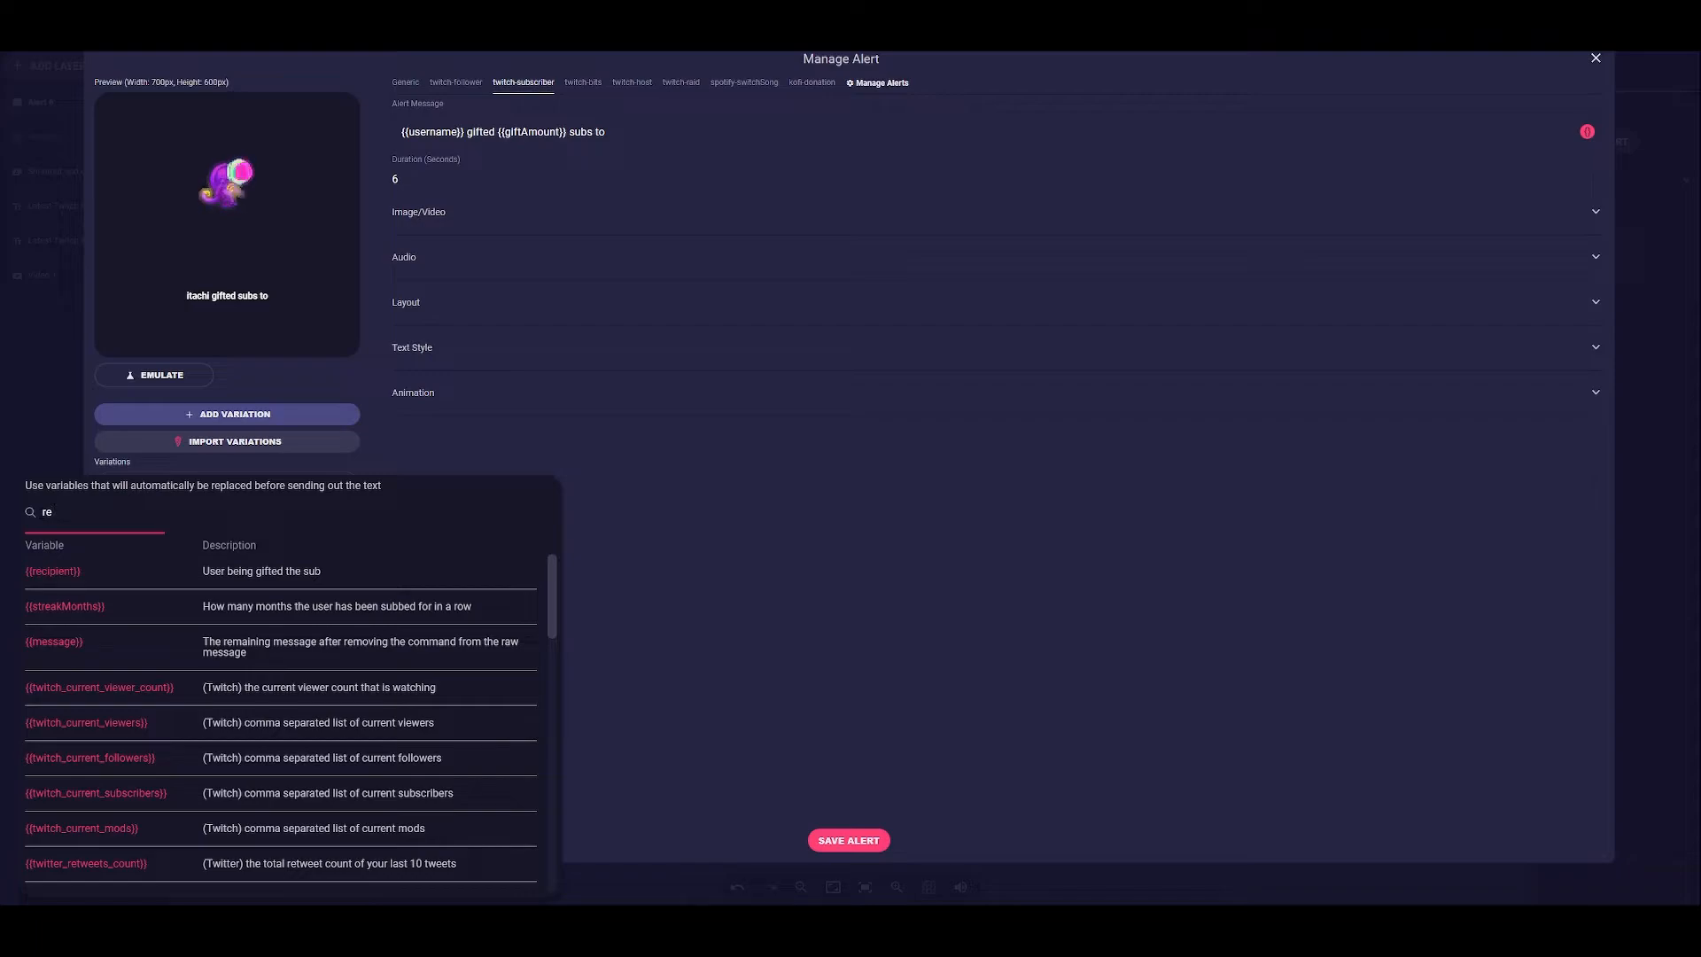
{"action": "type", "text": "c"}
{"action": "left_click", "coordinate": [65, 574]}
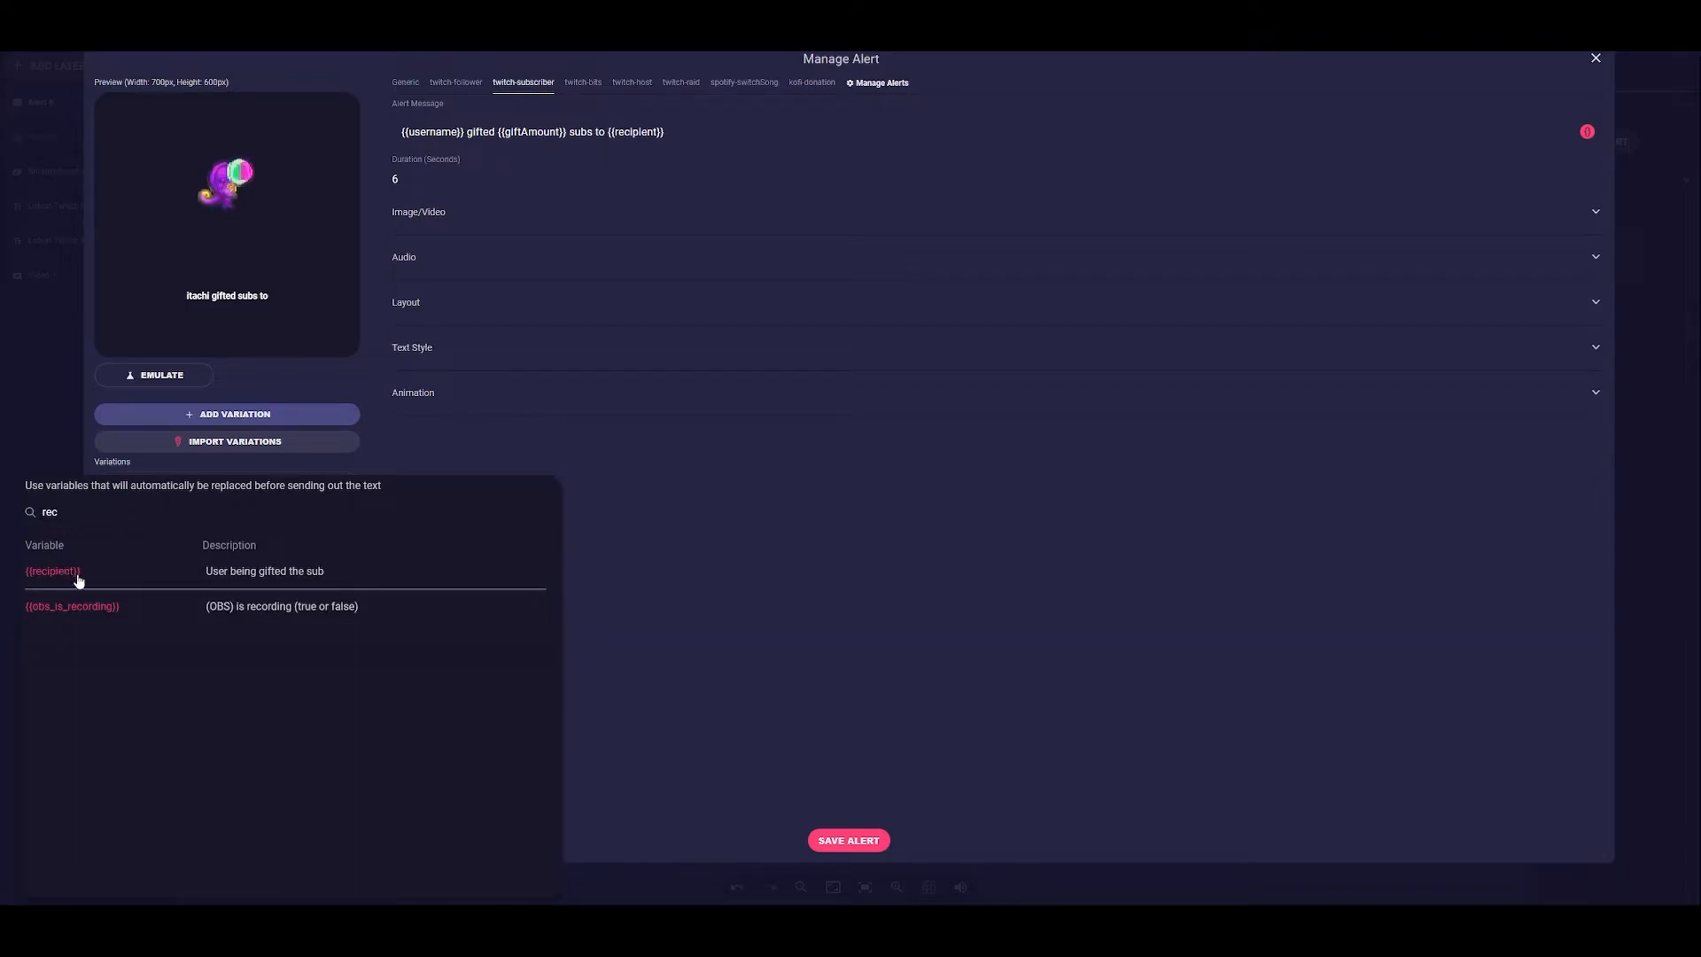
{"action": "left_click", "coordinate": [726, 498]}
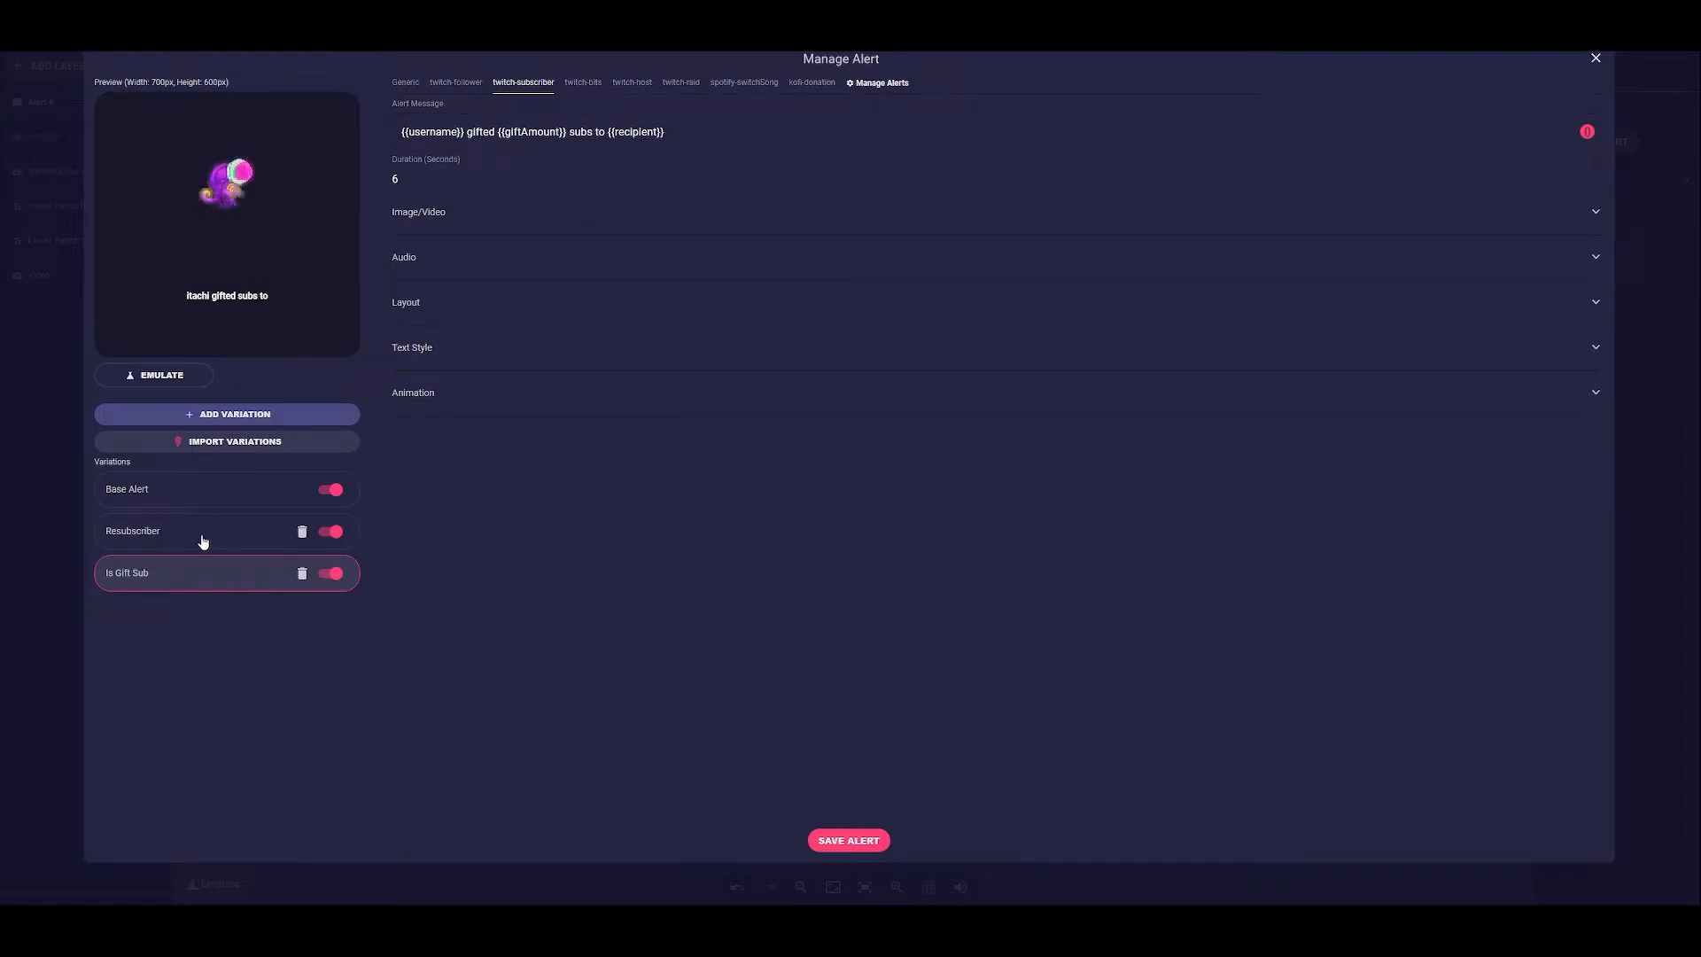
- Add a subscriber alert variation named Tier 3 with condition type EQUAL_SELECTION and value Tier 3, and save the alert
{"action": "left_click", "coordinate": [245, 424]}
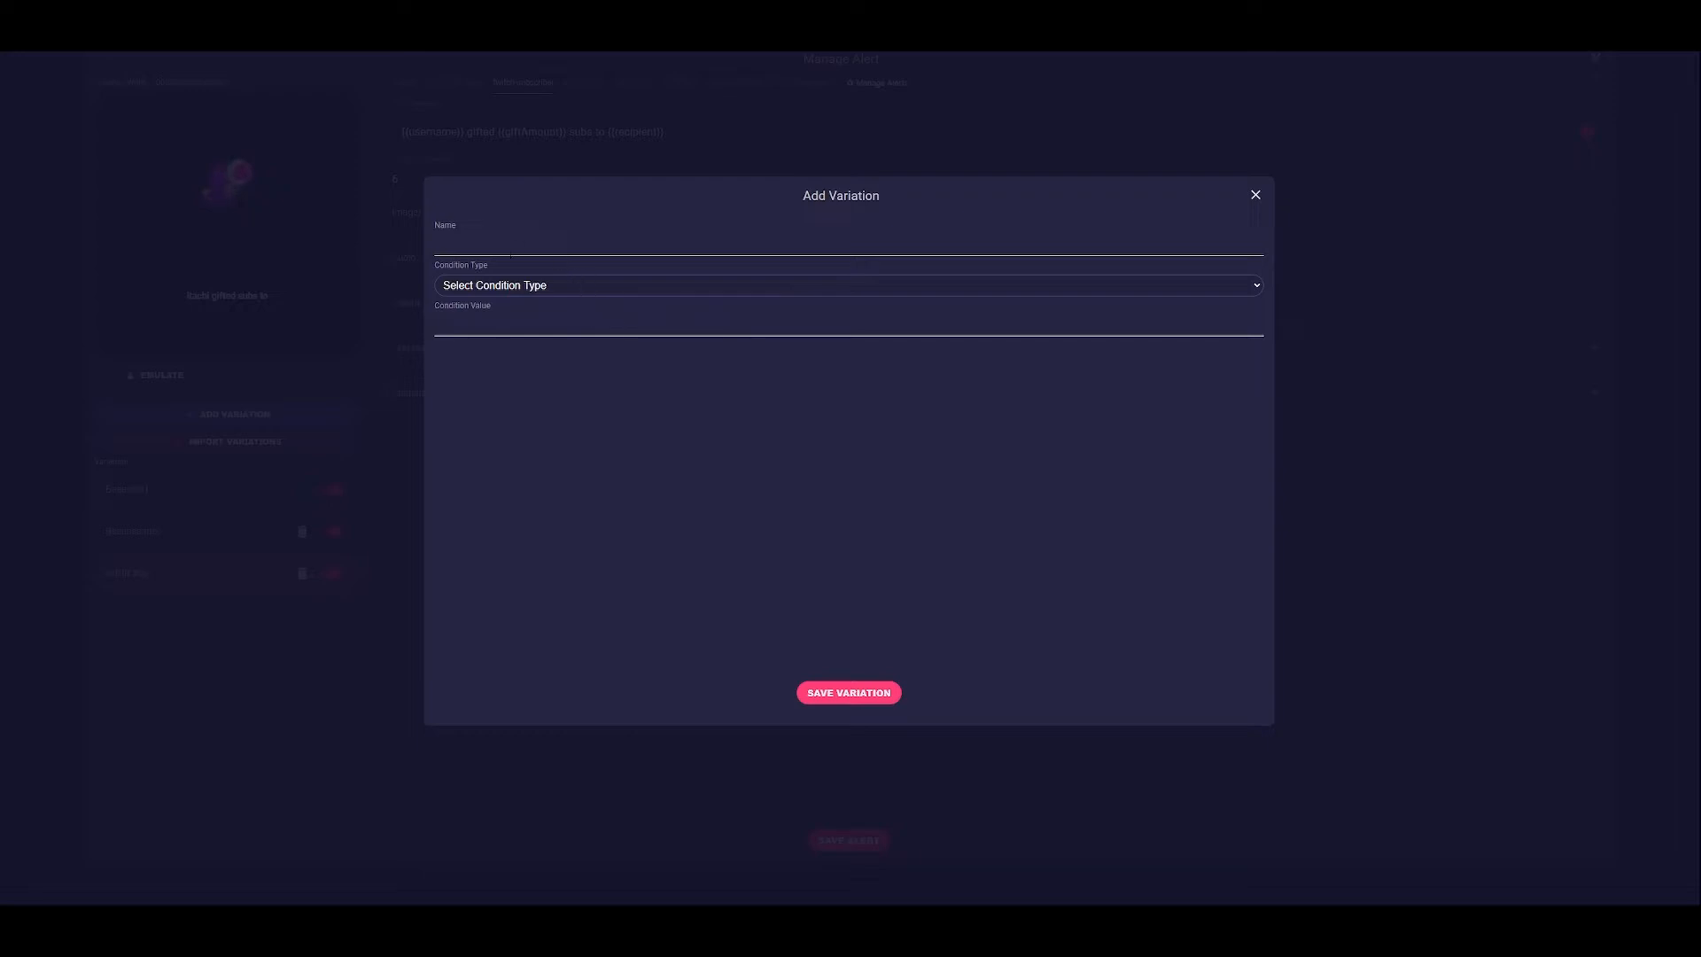
{"action": "left_click", "coordinate": [616, 288]}
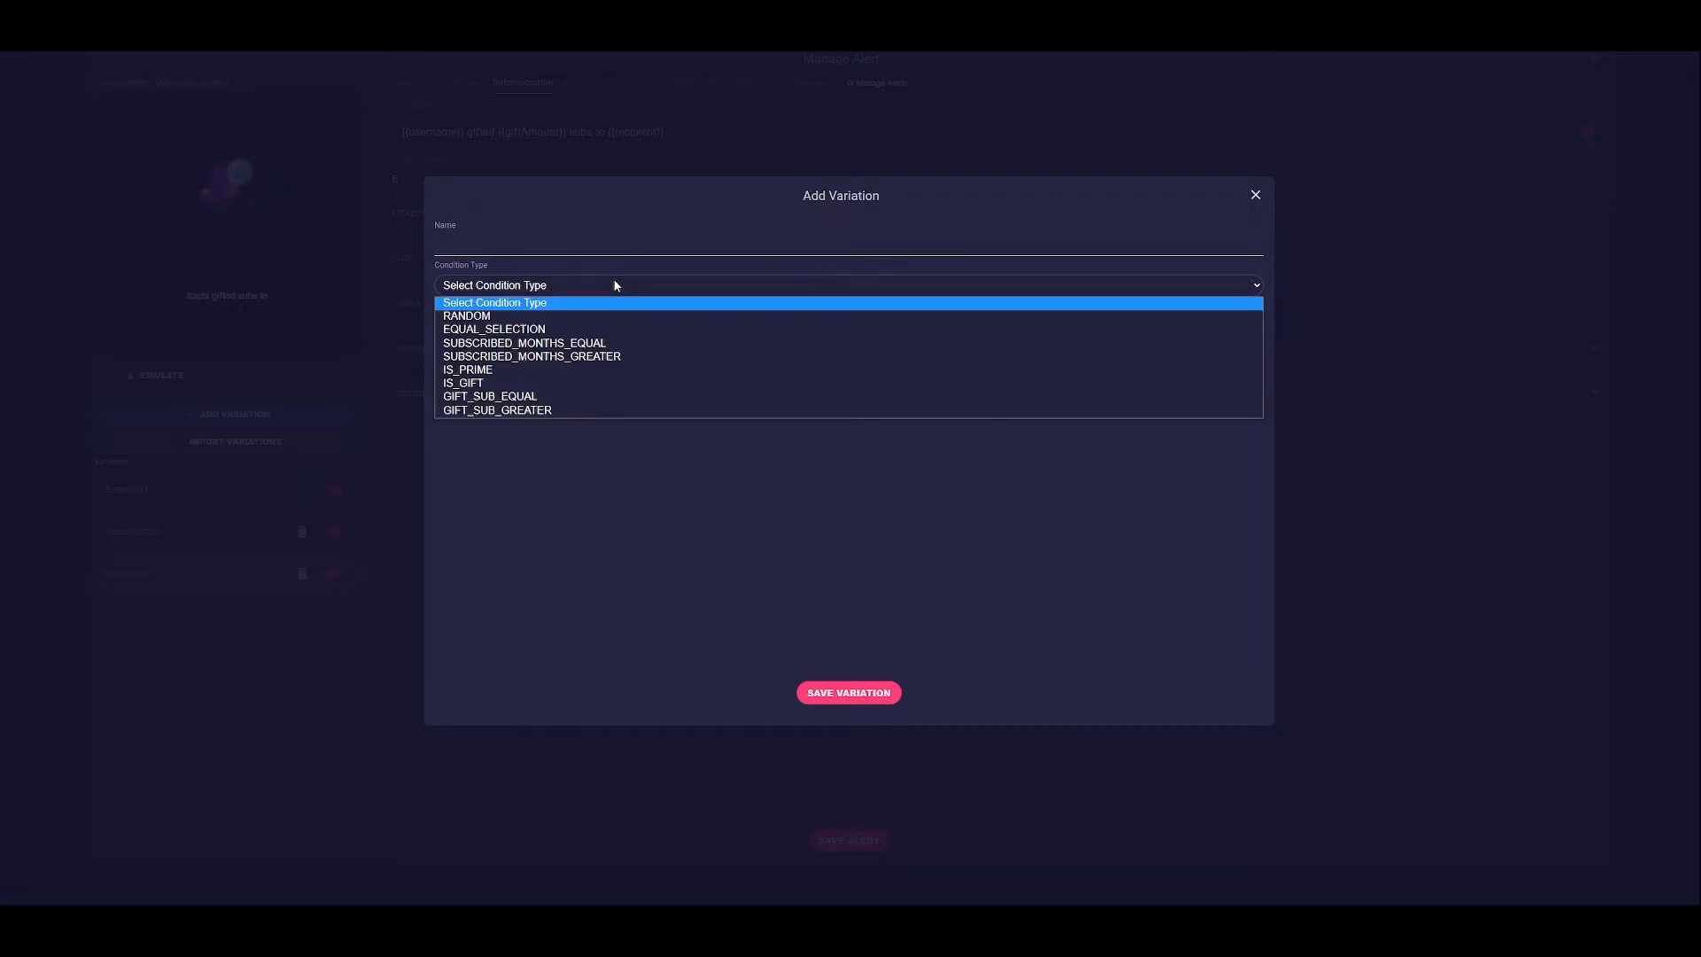
{"action": "left_click", "coordinate": [590, 243]}
{"action": "left_click", "coordinate": [582, 287]}
{"action": "left_click", "coordinate": [565, 248]}
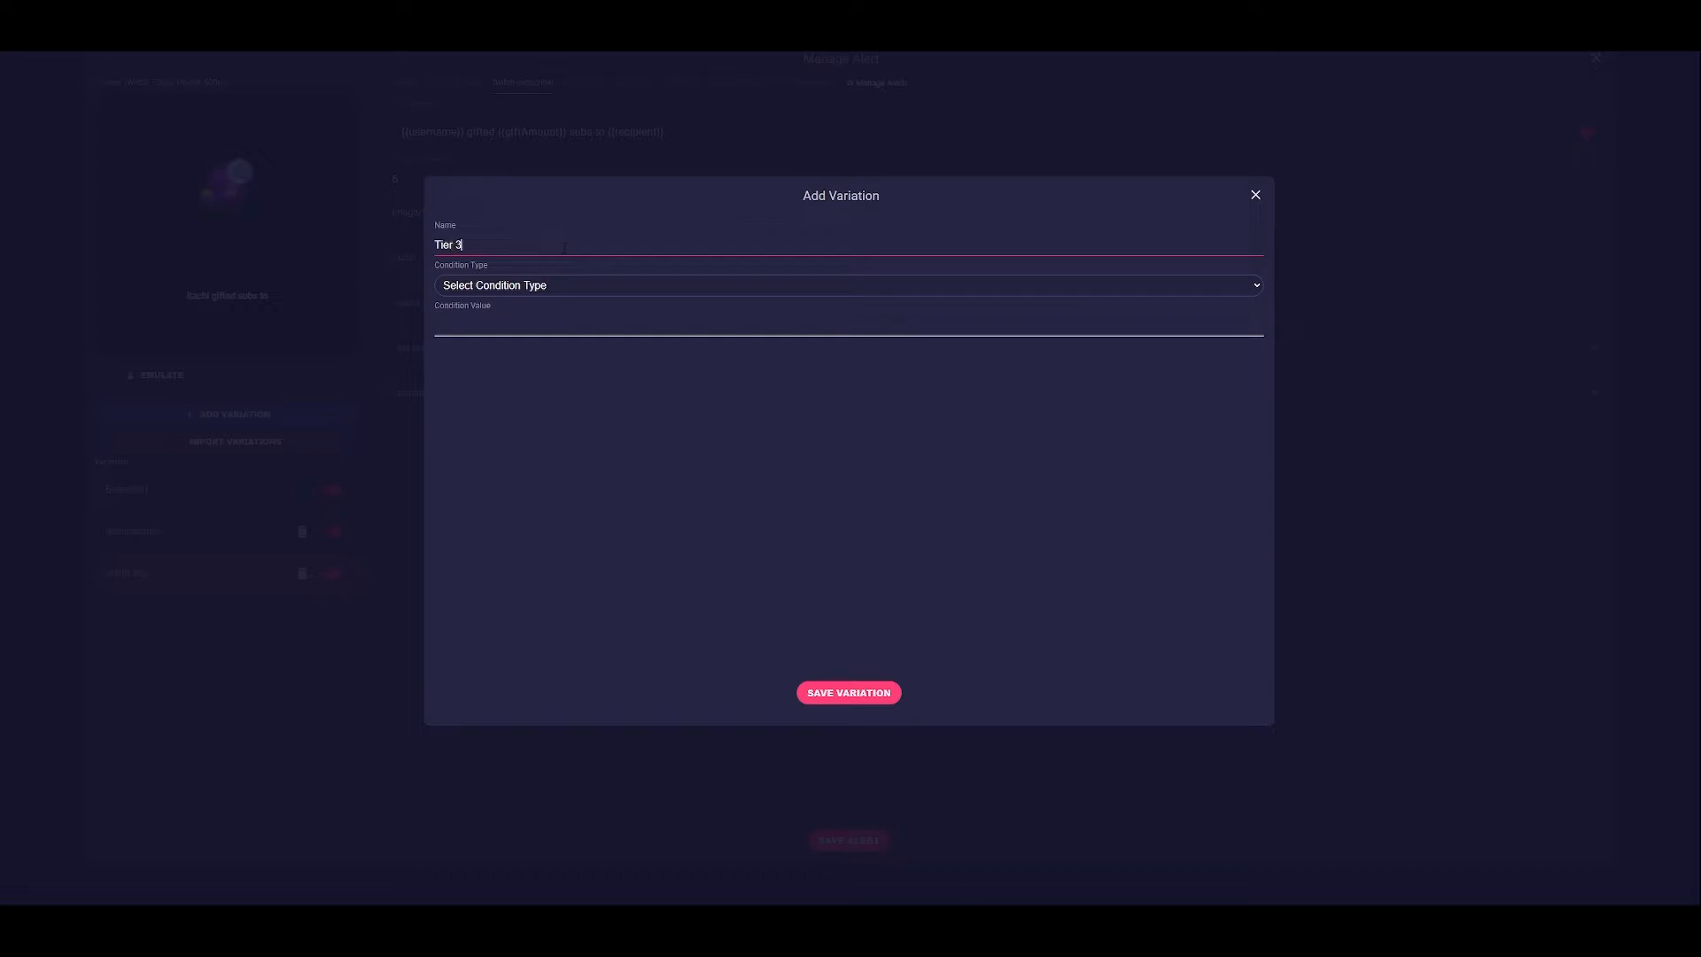
{"action": "left_click", "coordinate": [558, 288]}
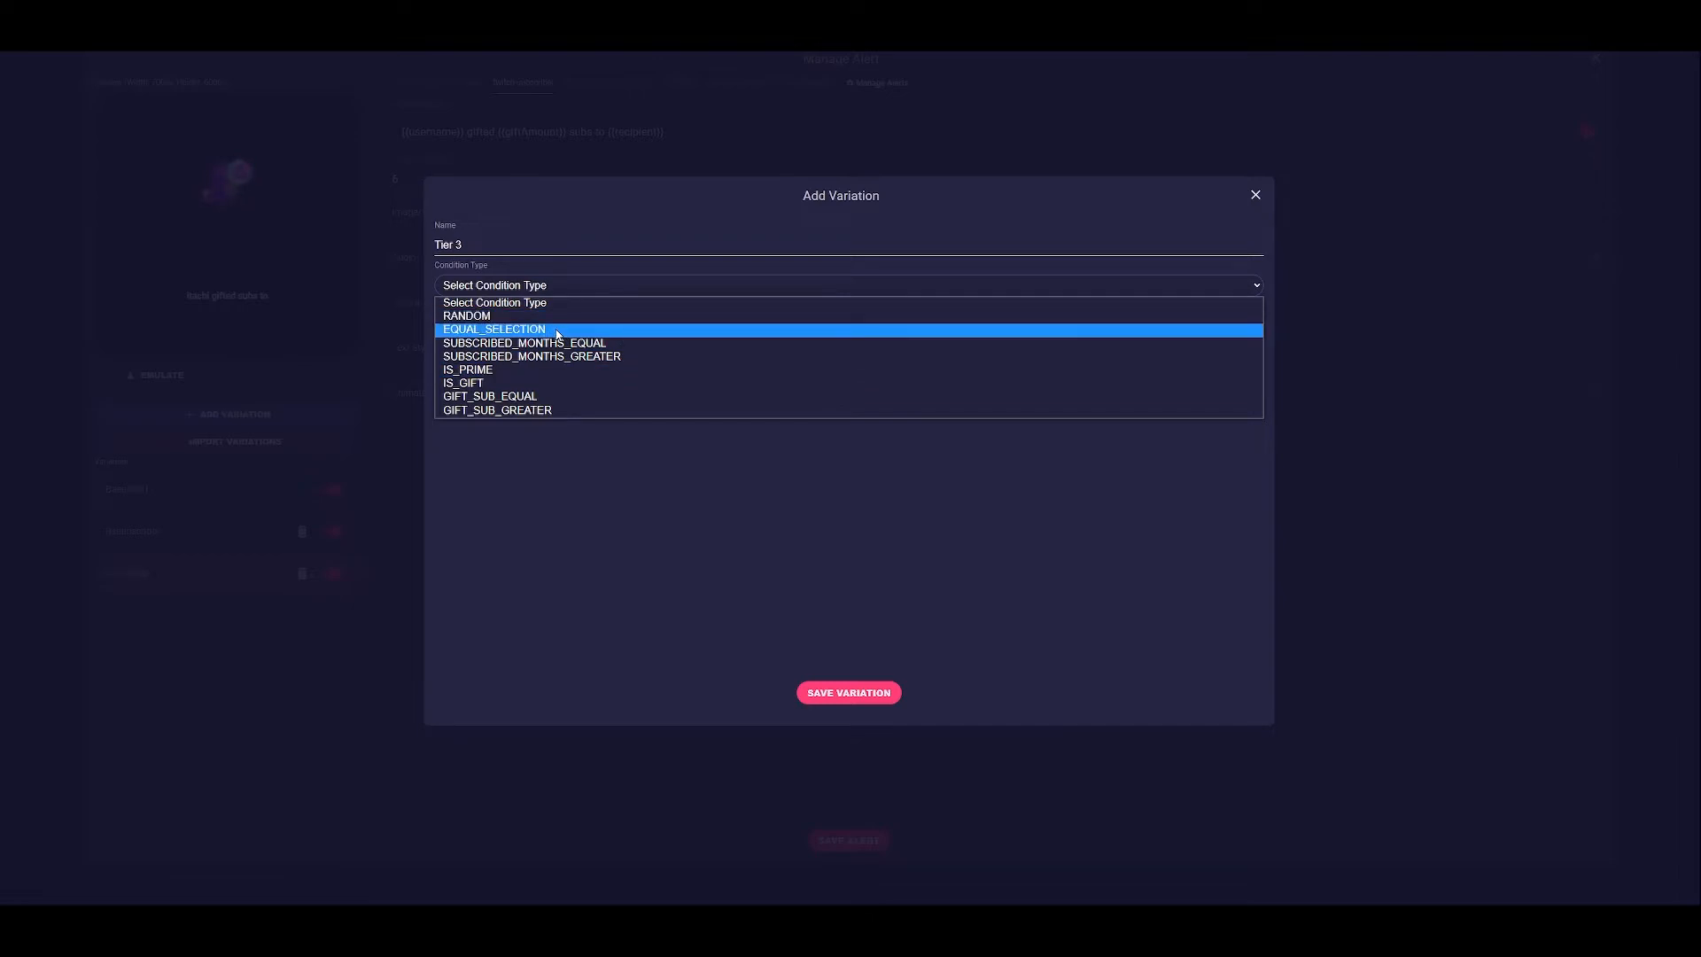
{"action": "left_click", "coordinate": [559, 330]}
{"action": "left_click", "coordinate": [599, 330]}
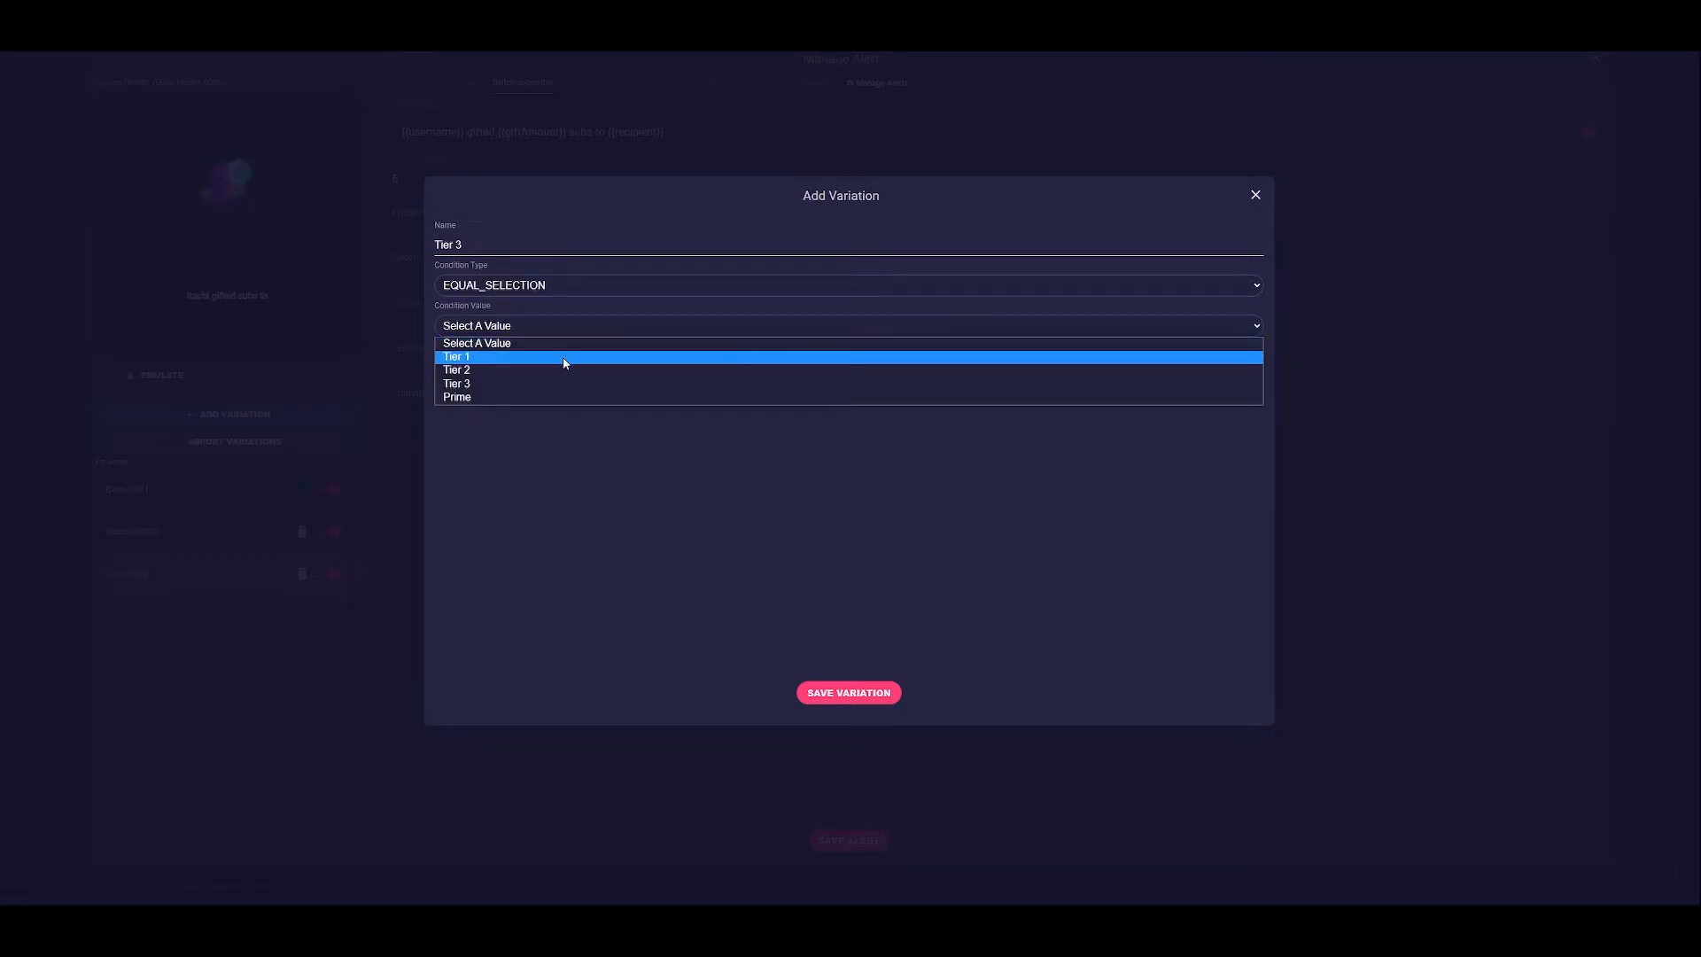
{"action": "left_click", "coordinate": [563, 385]}
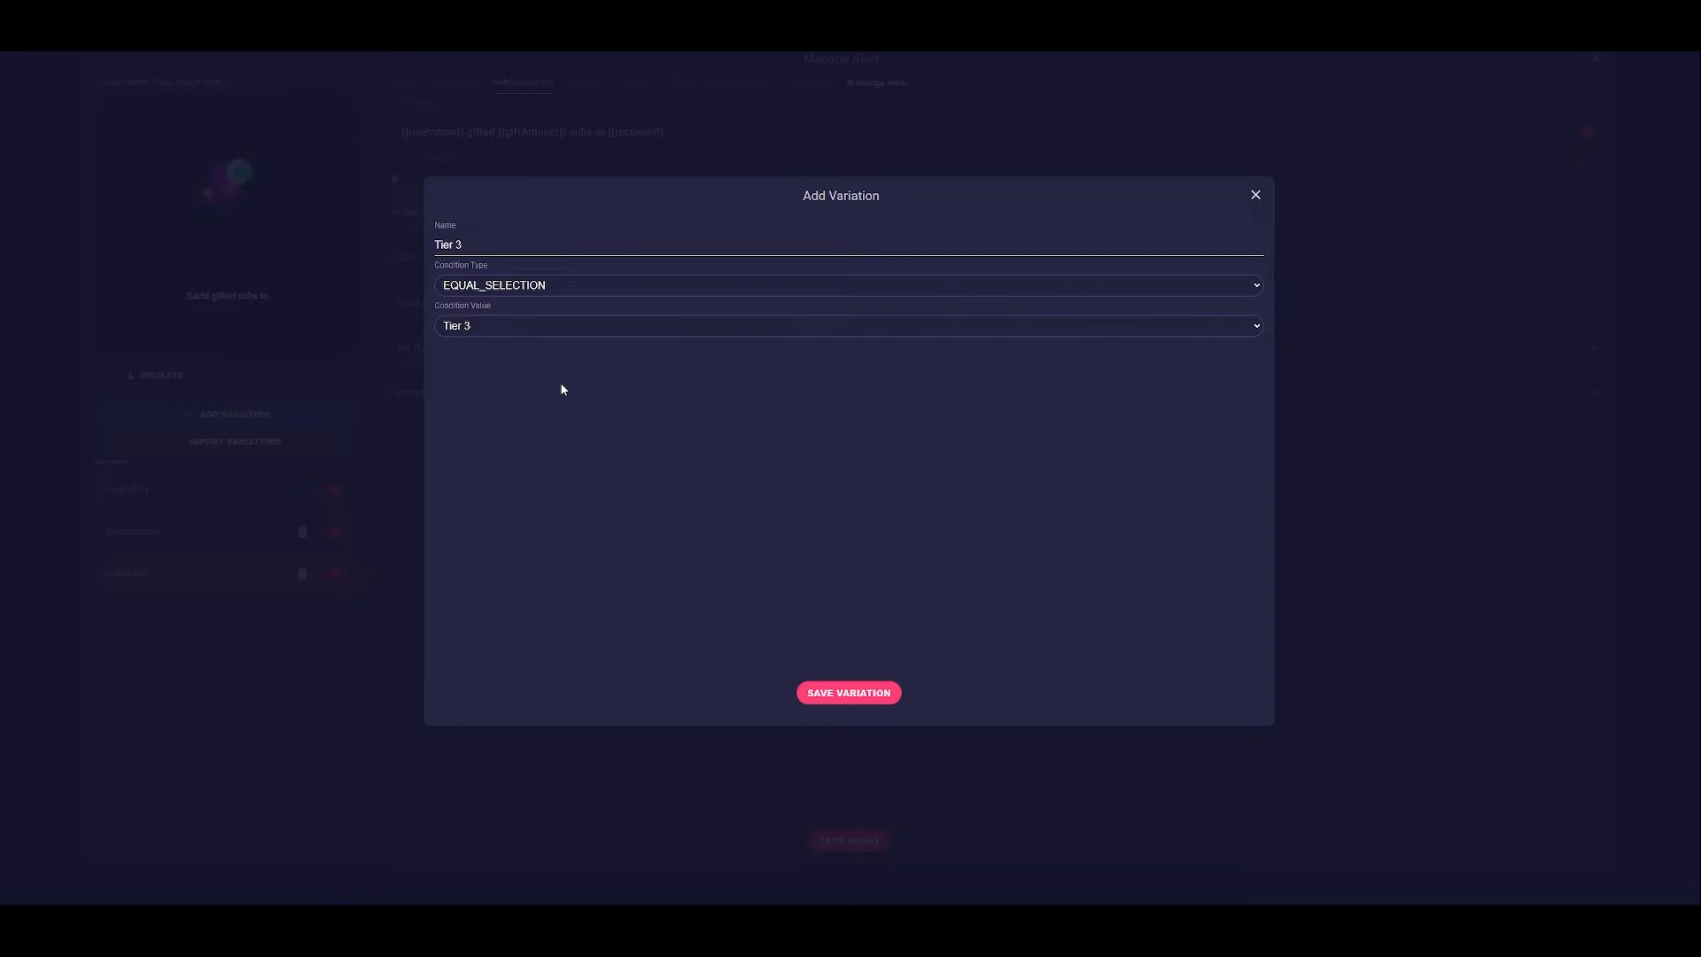
{"action": "left_click", "coordinate": [841, 693]}
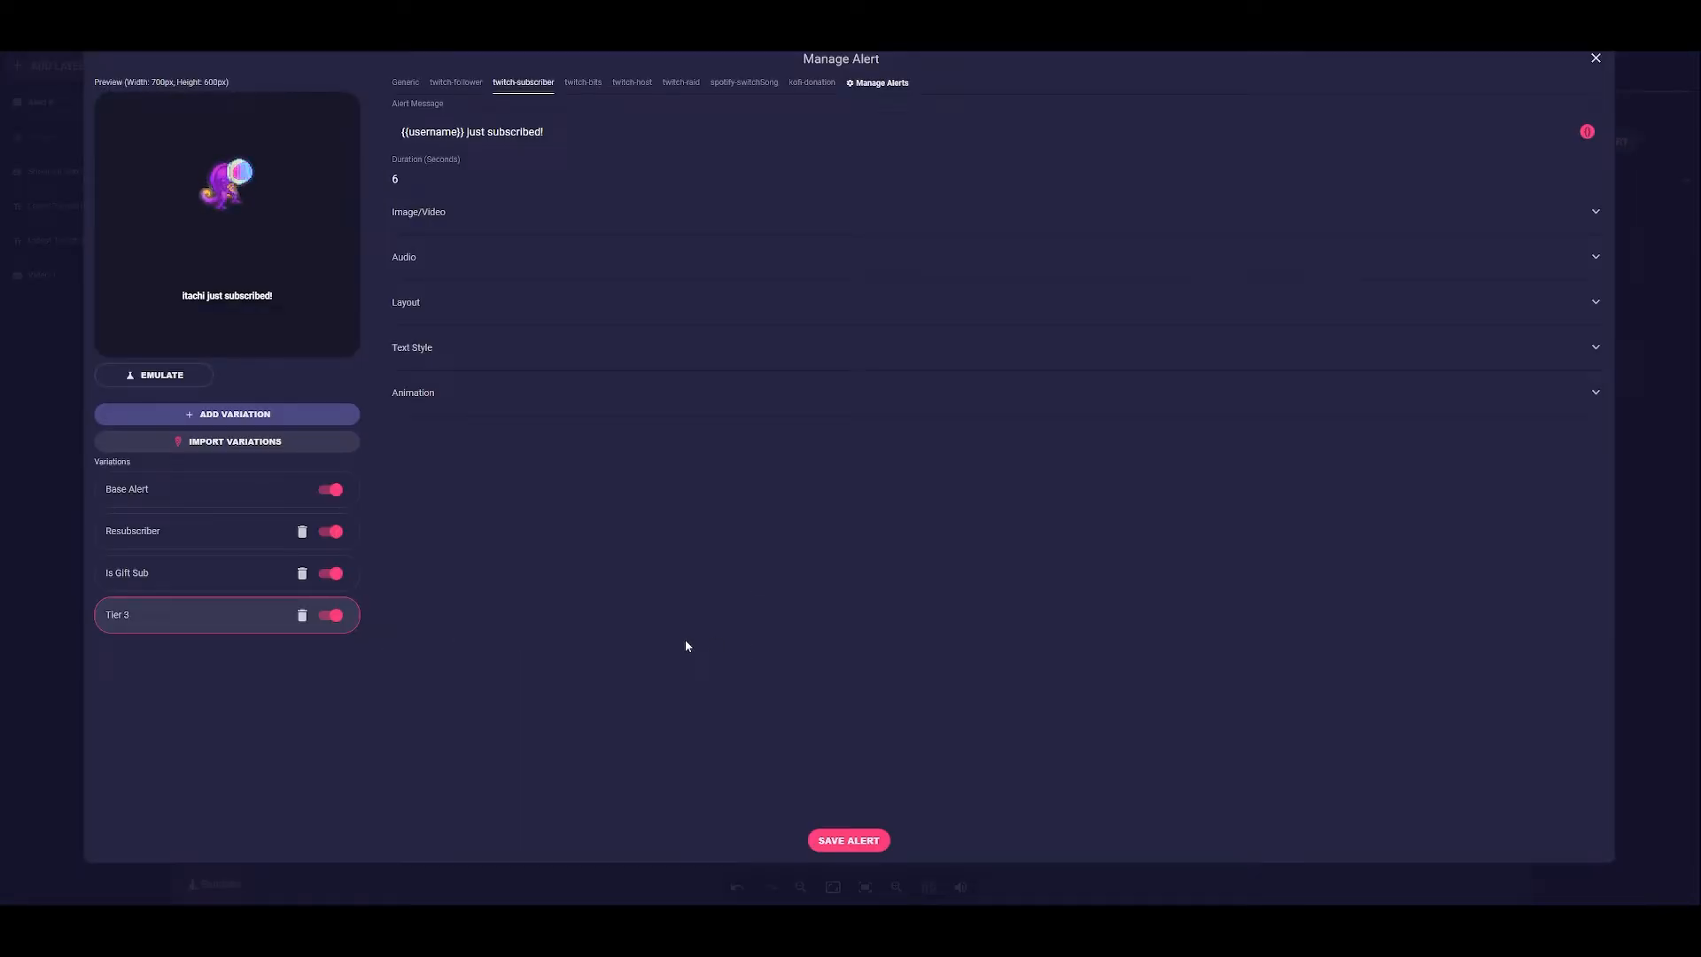
{"action": "left_click", "coordinate": [858, 844]}
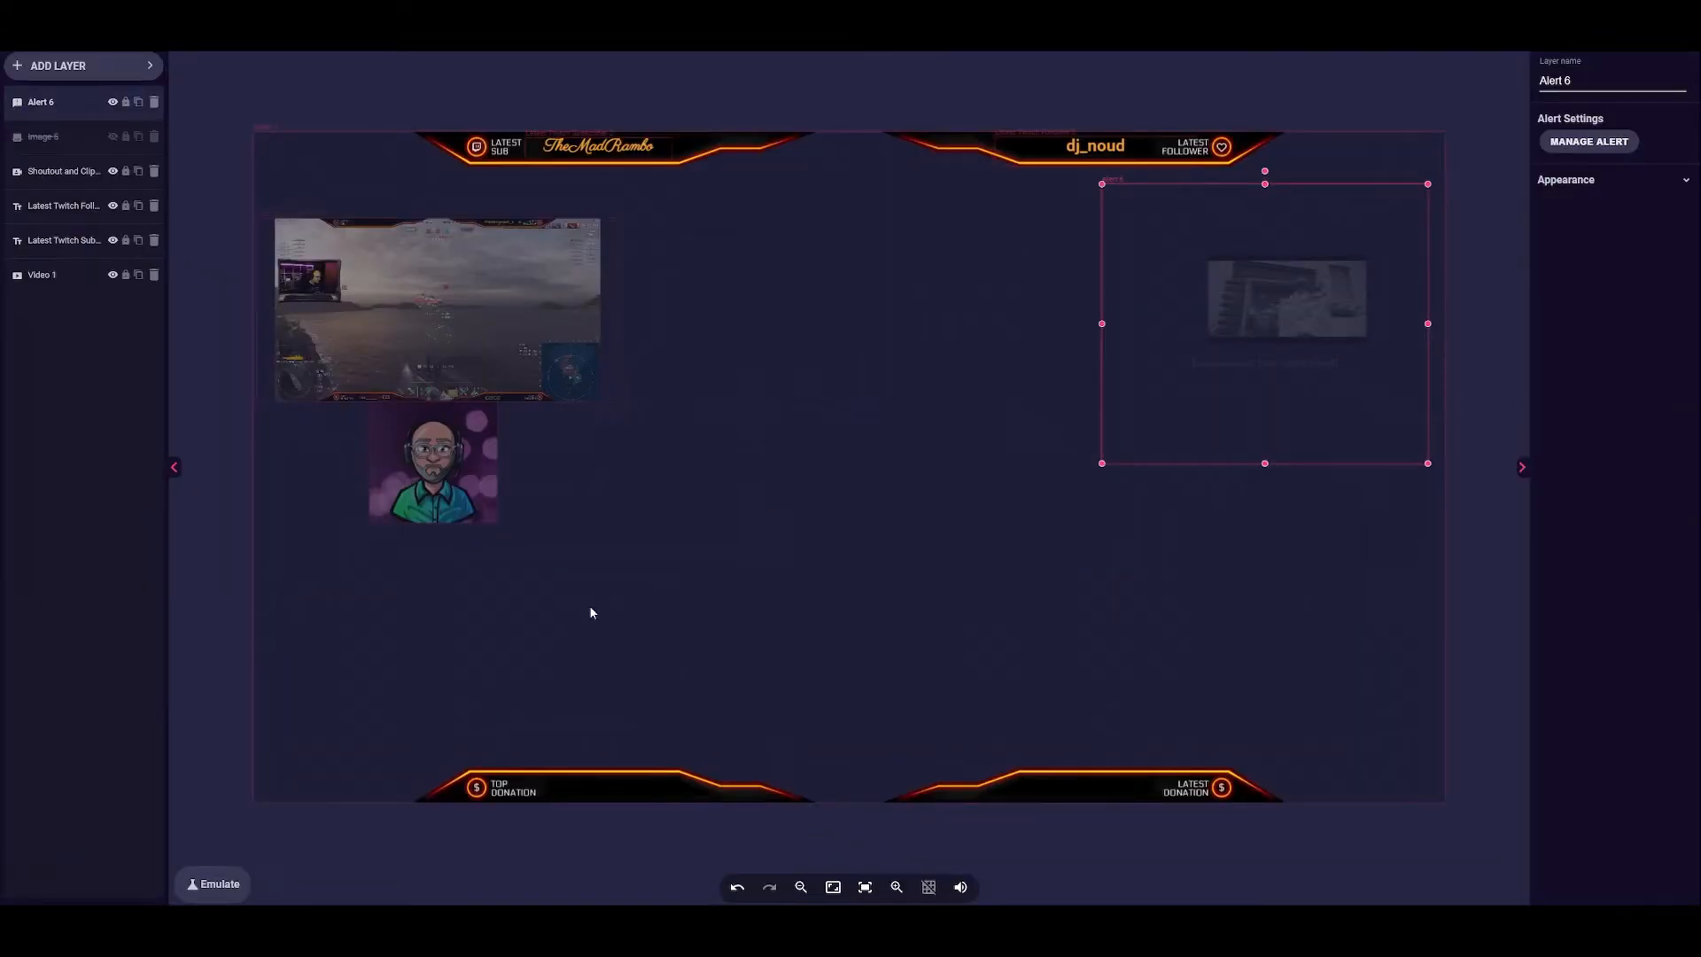
- Emulate the Twitch Subscriber alert with the Gift 5 Subs and Resubscribed 3 months quick actions
{"action": "left_click", "coordinate": [217, 884]}
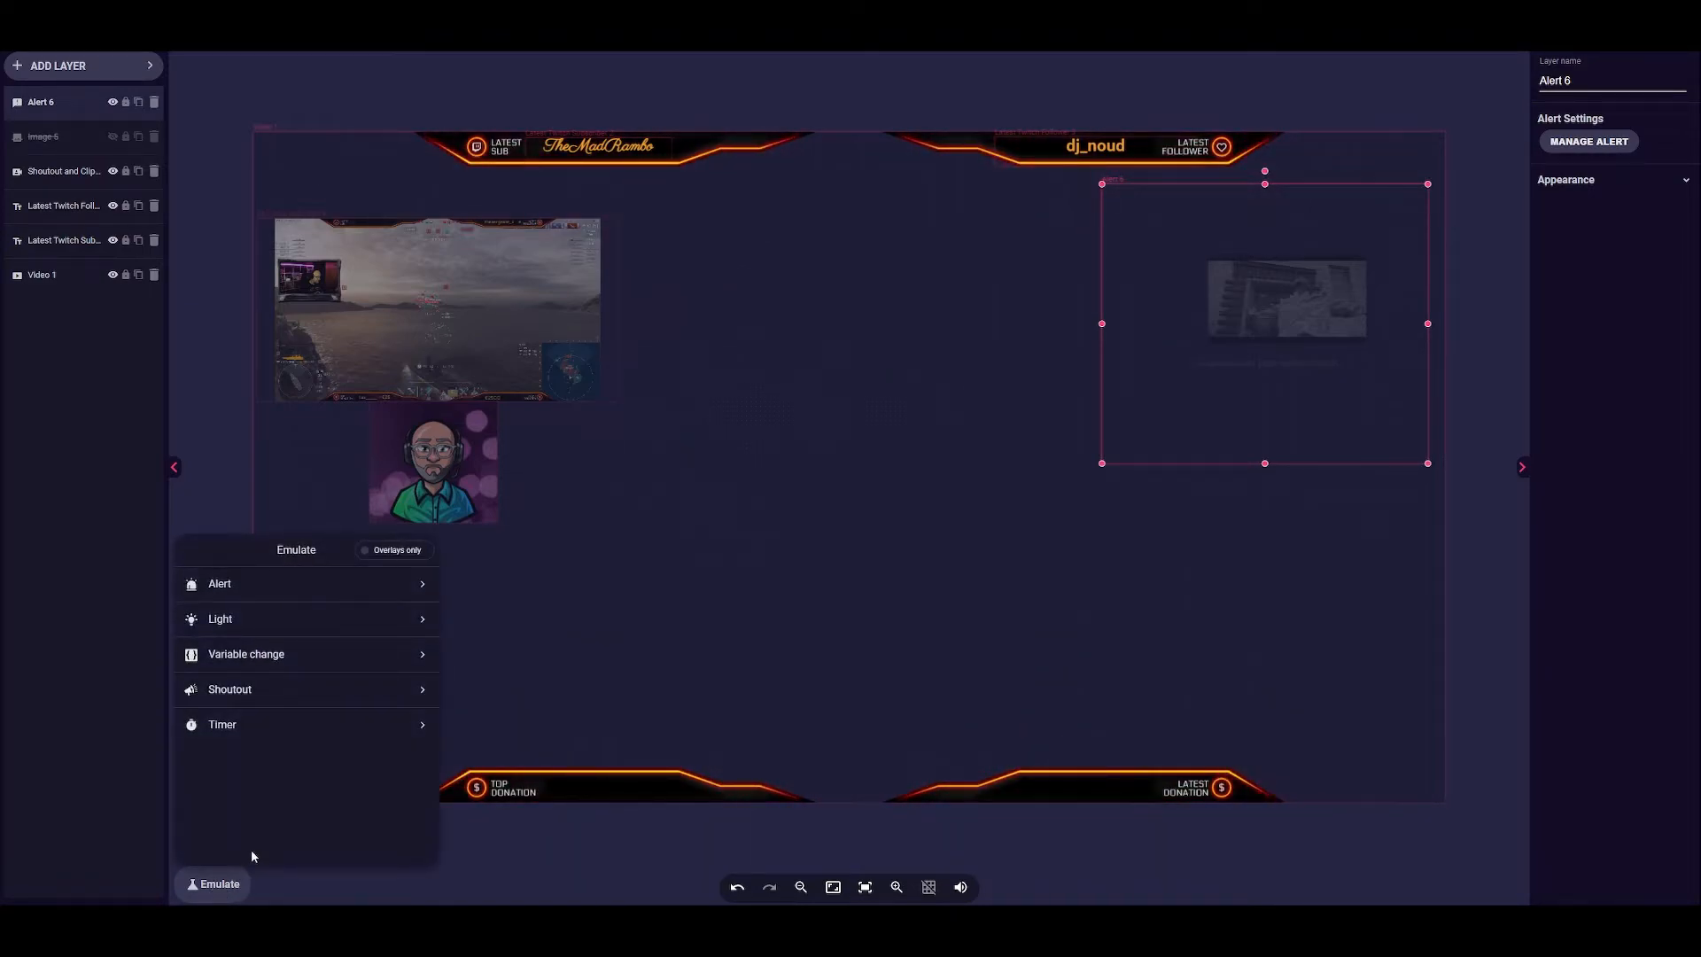
{"action": "left_click", "coordinate": [315, 585]}
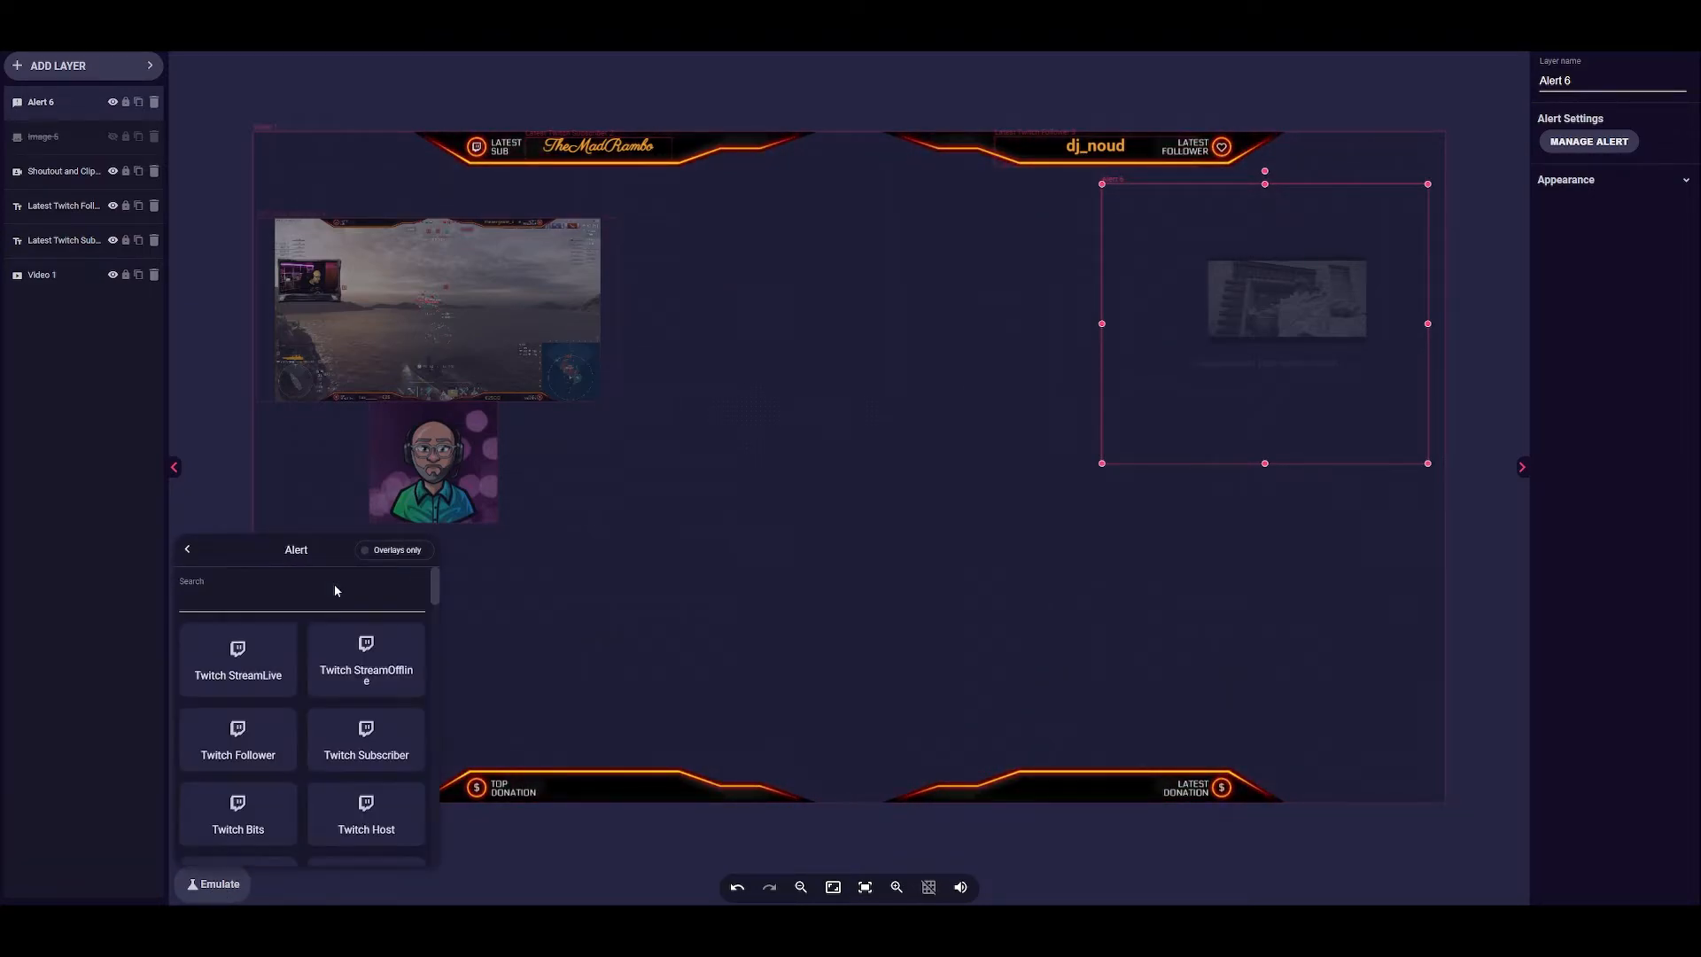
{"action": "left_click", "coordinate": [360, 730]}
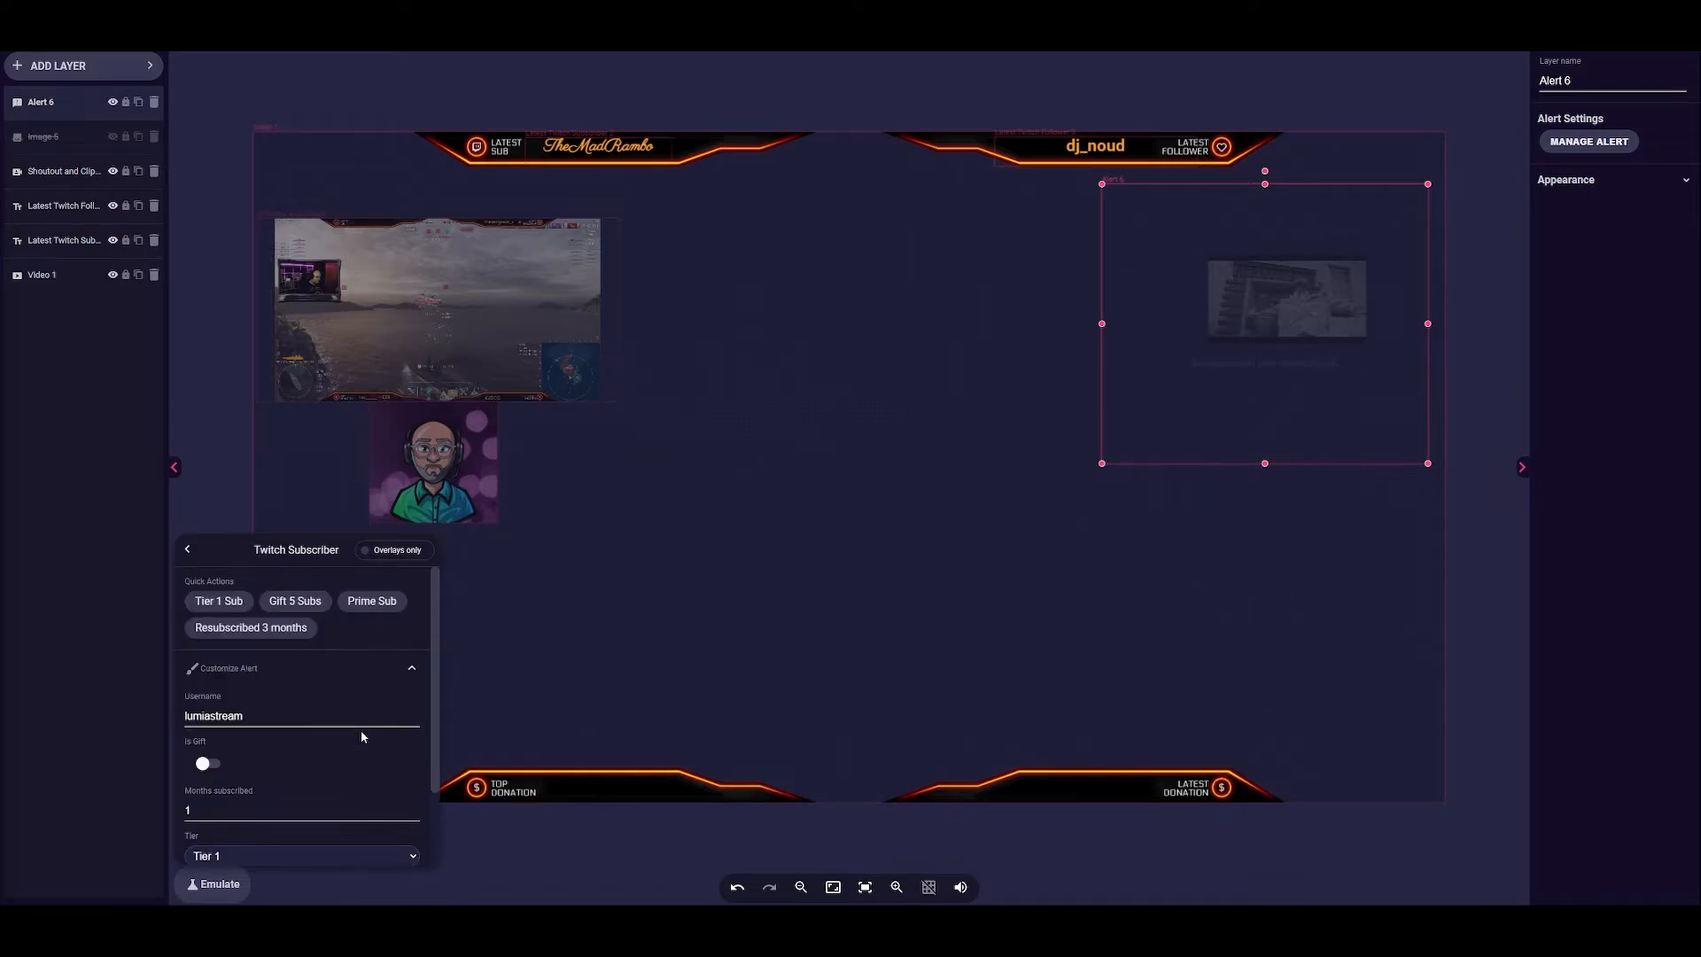
{"action": "left_click", "coordinate": [292, 603]}
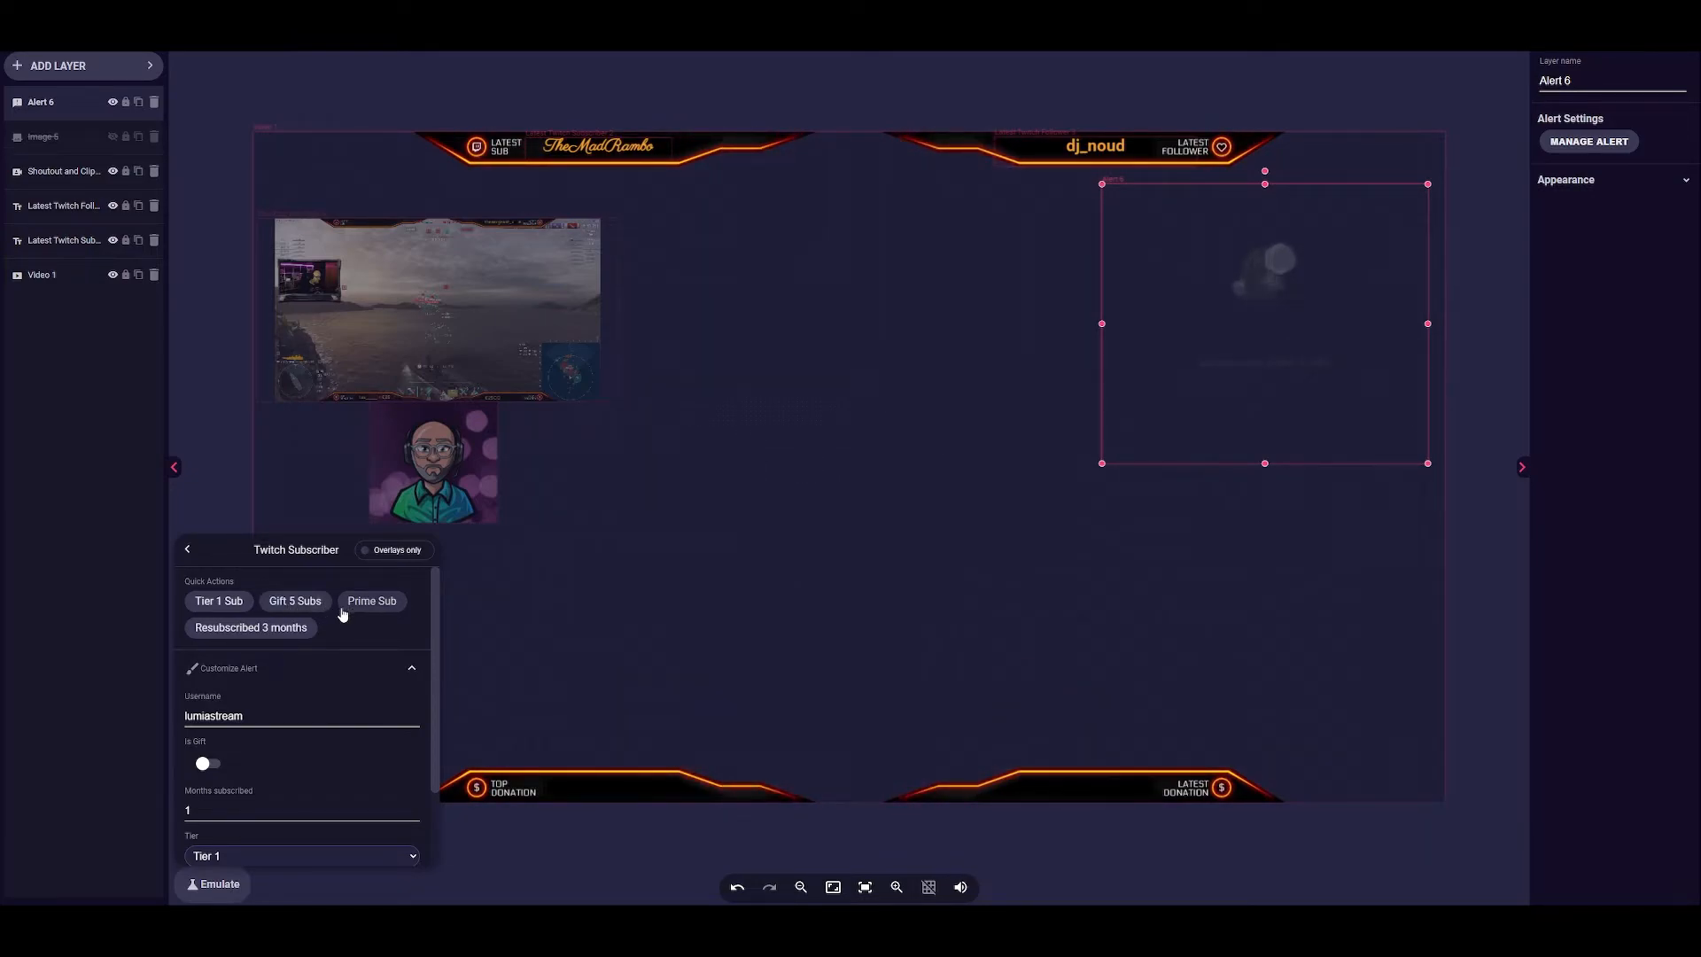
{"action": "left_click", "coordinate": [264, 629]}
- Set the custom Twitch Subscriber emulation to Tier 3, and emulate both a Tier 1 sub and the Tier 3 sub
{"action": "scroll", "coordinate": [357, 644], "scroll_direction": "down", "scroll_amount": 2}
{"action": "left_click", "coordinate": [294, 757]}
{"action": "left_click", "coordinate": [252, 814]}
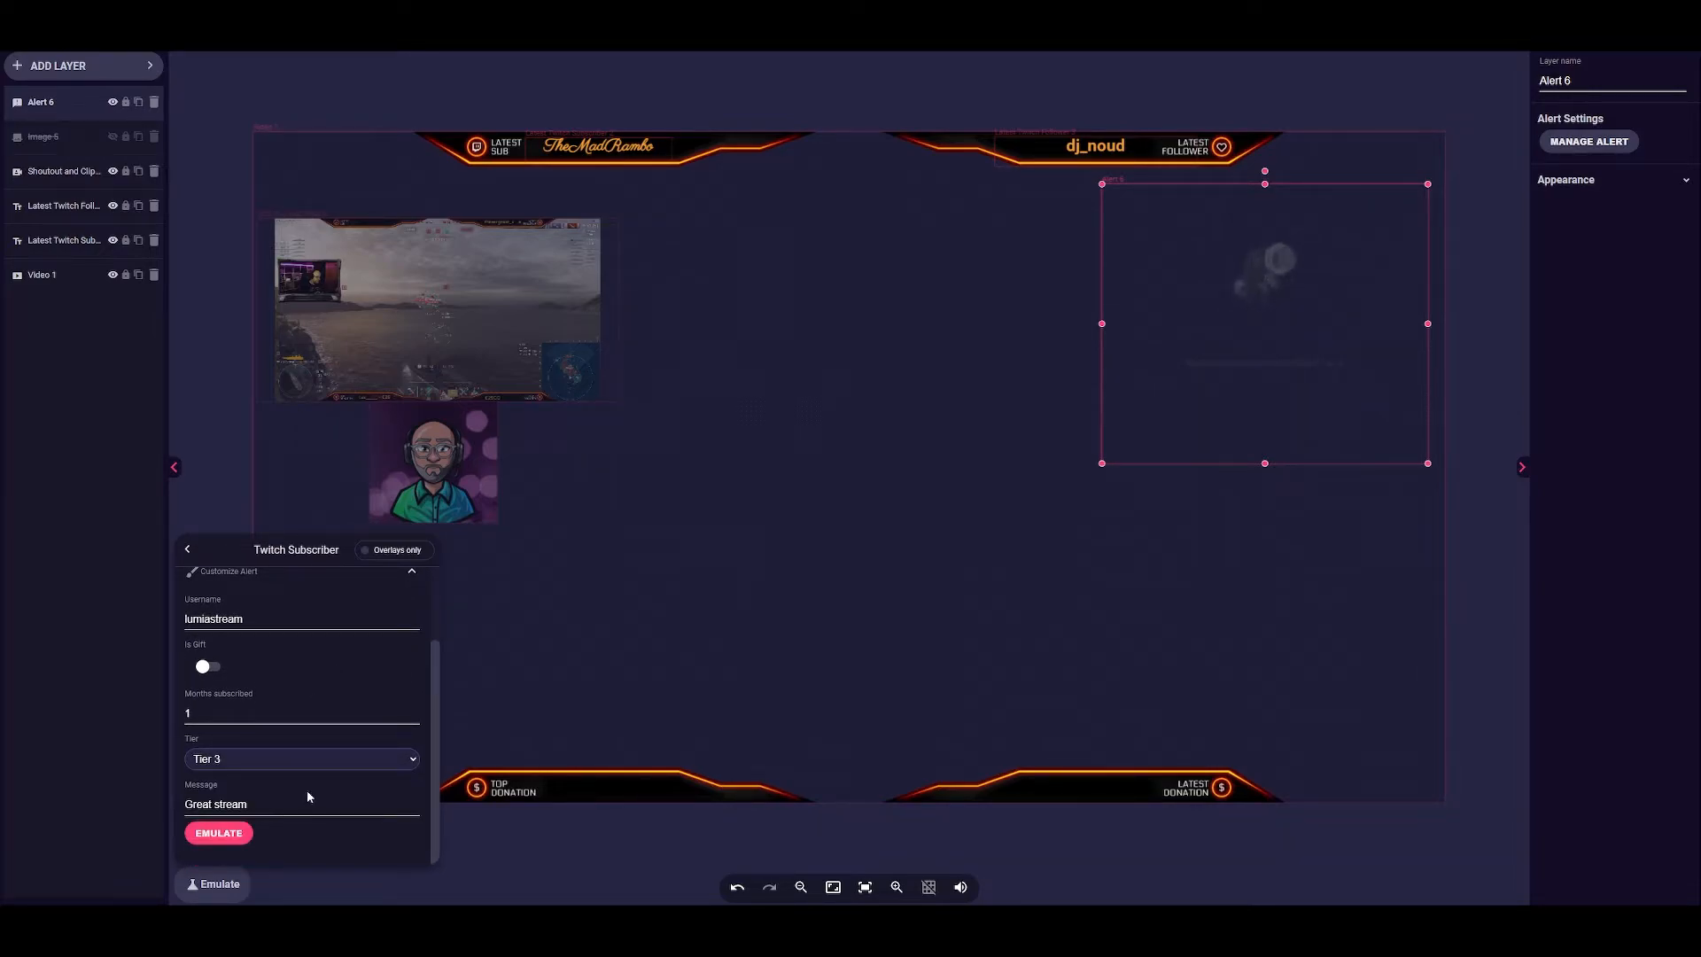
{"action": "scroll", "coordinate": [300, 789], "scroll_direction": "up", "scroll_amount": 2}
{"action": "left_click", "coordinate": [204, 603]}
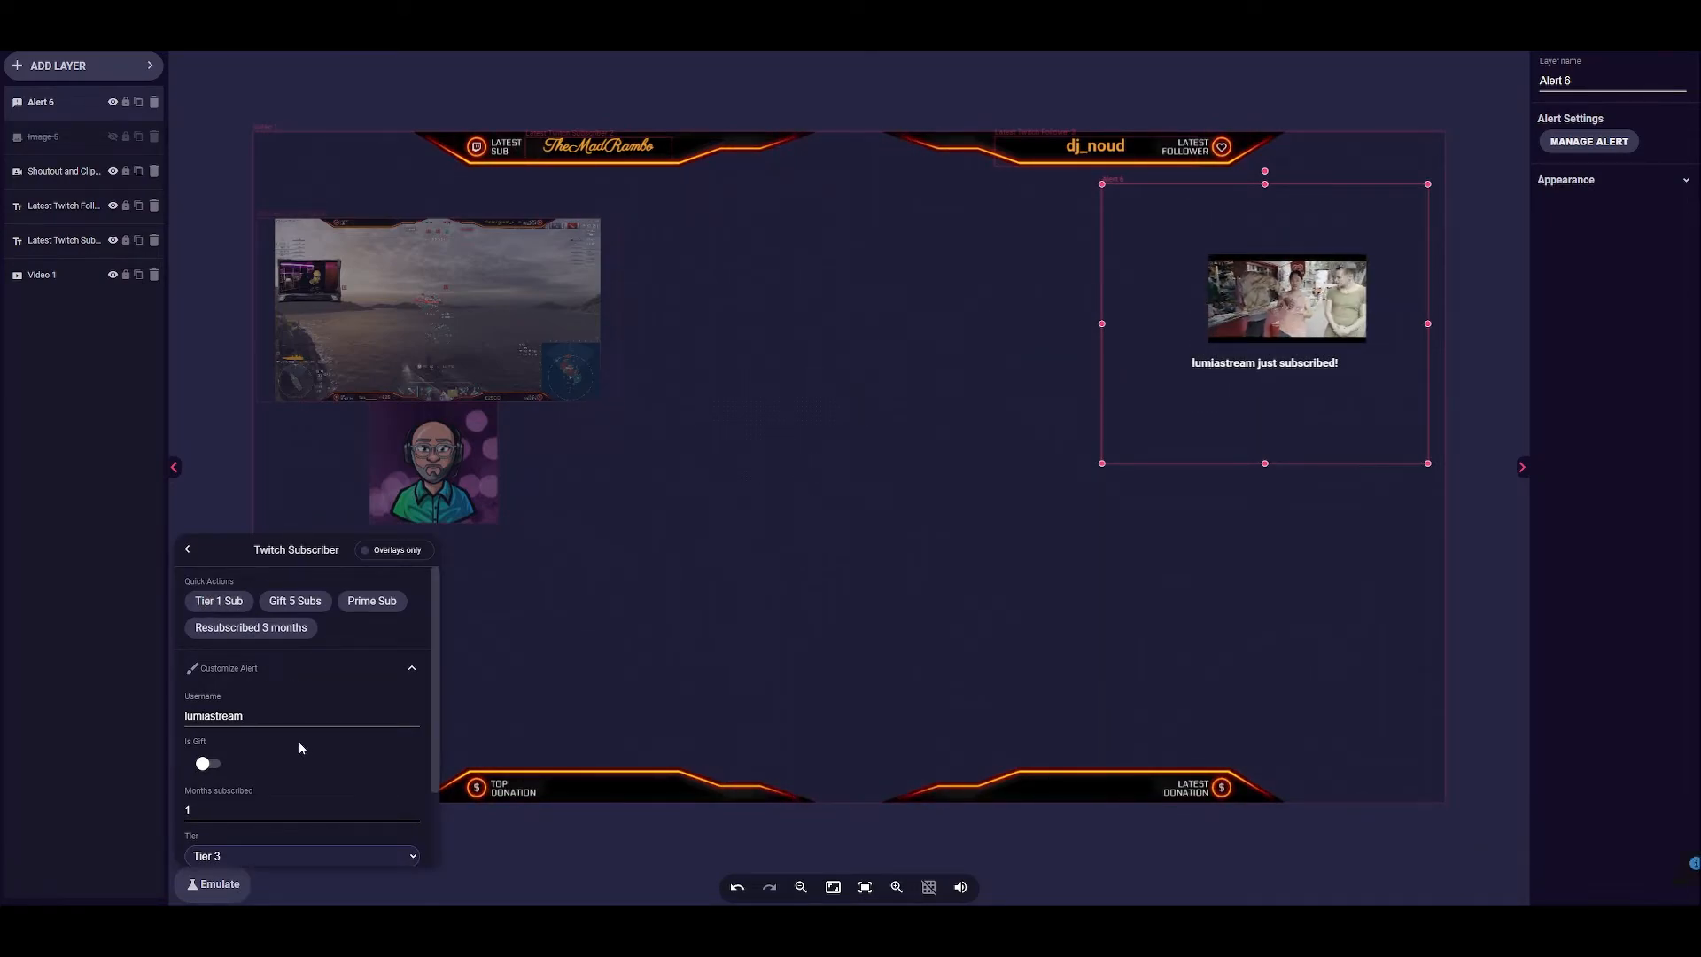
{"action": "scroll", "coordinate": [321, 739], "scroll_direction": "down", "scroll_amount": 2}
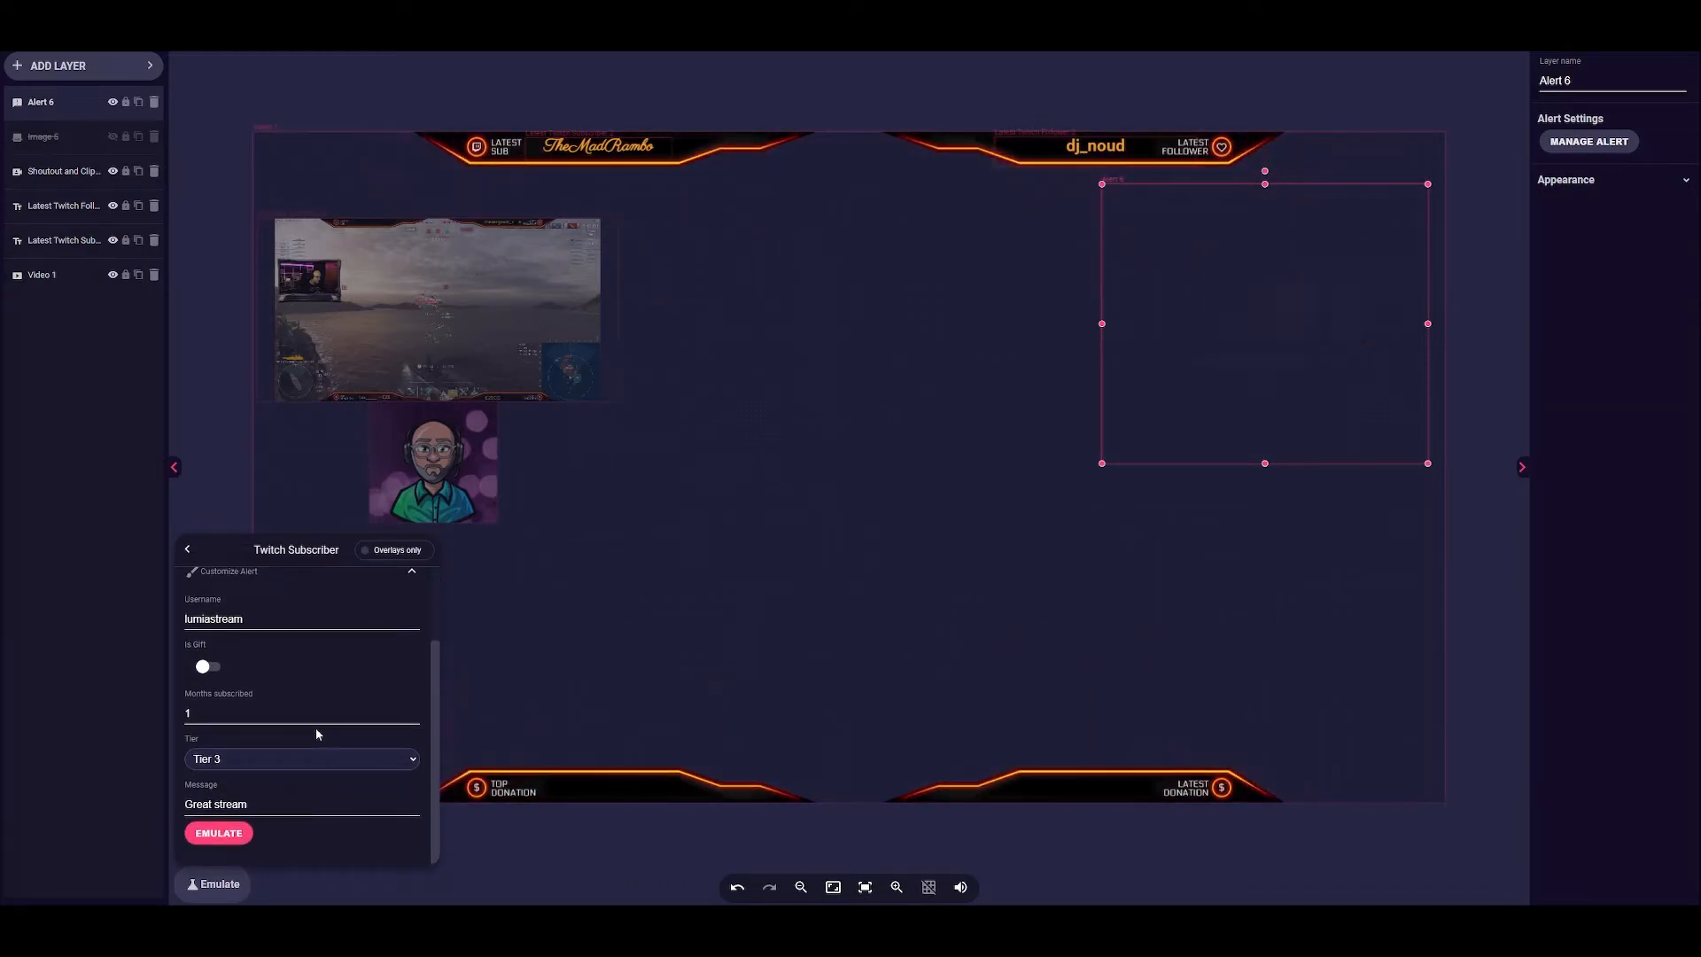
{"action": "left_click", "coordinate": [232, 833]}
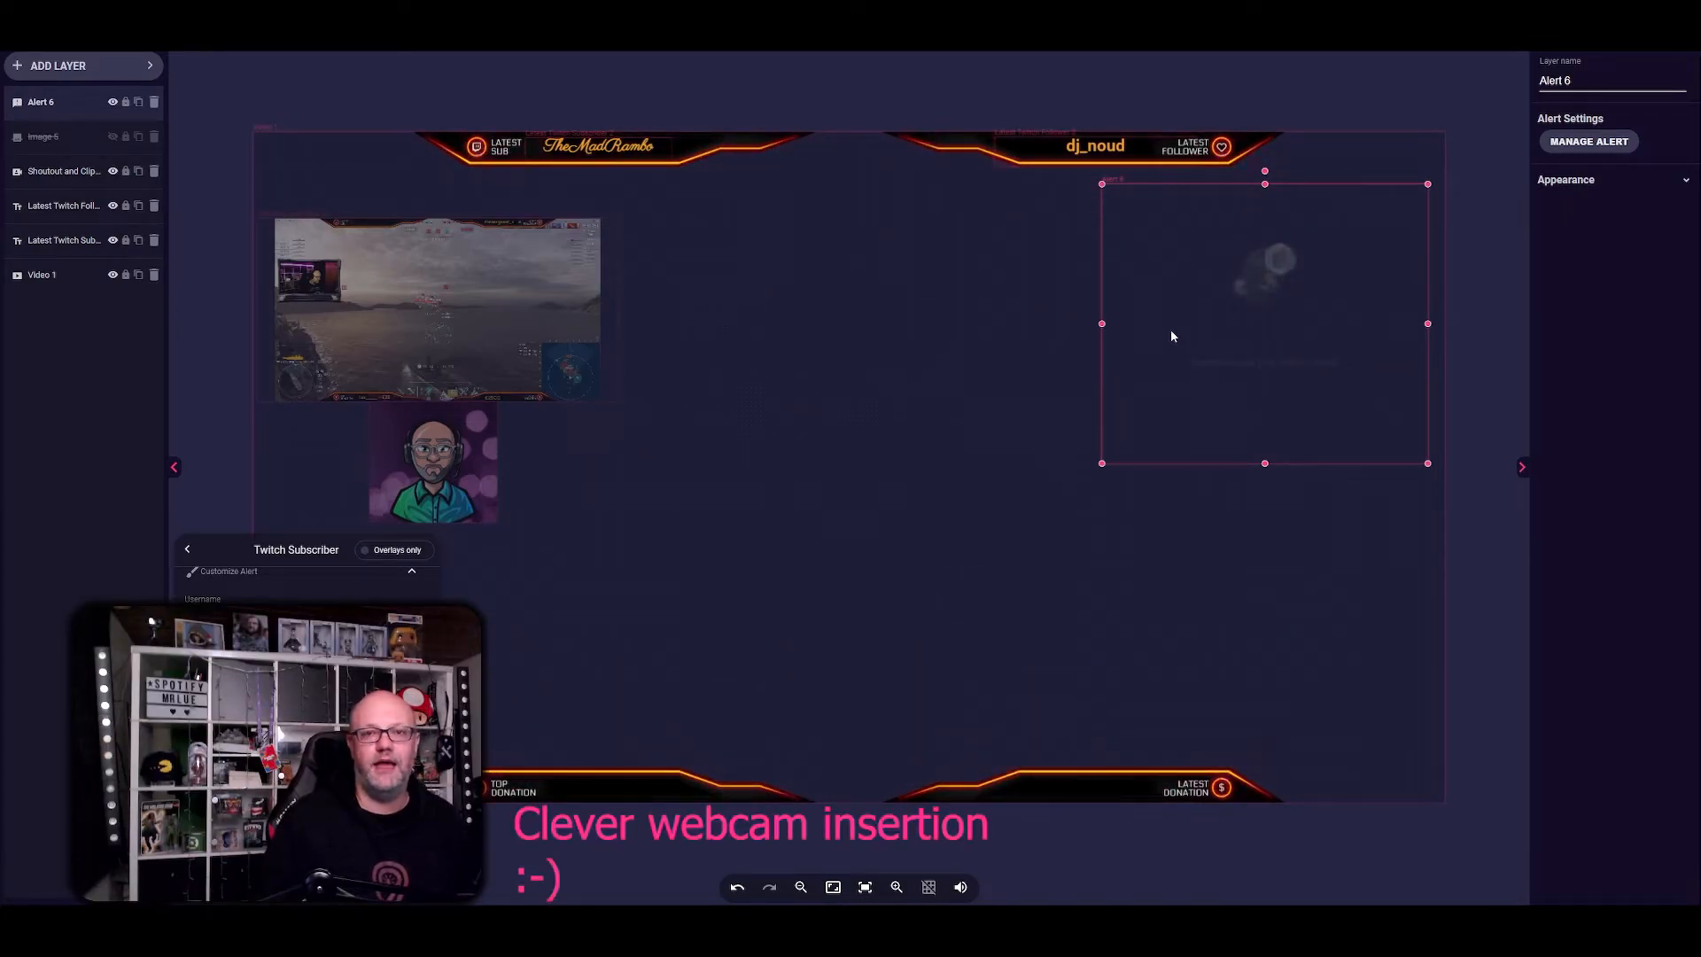
- Find the Kofi Donation alert by searching for kofi, emulate a $200 donation, and switch emulation from Overlays only to Live
{"action": "left_click", "coordinate": [847, 430]}
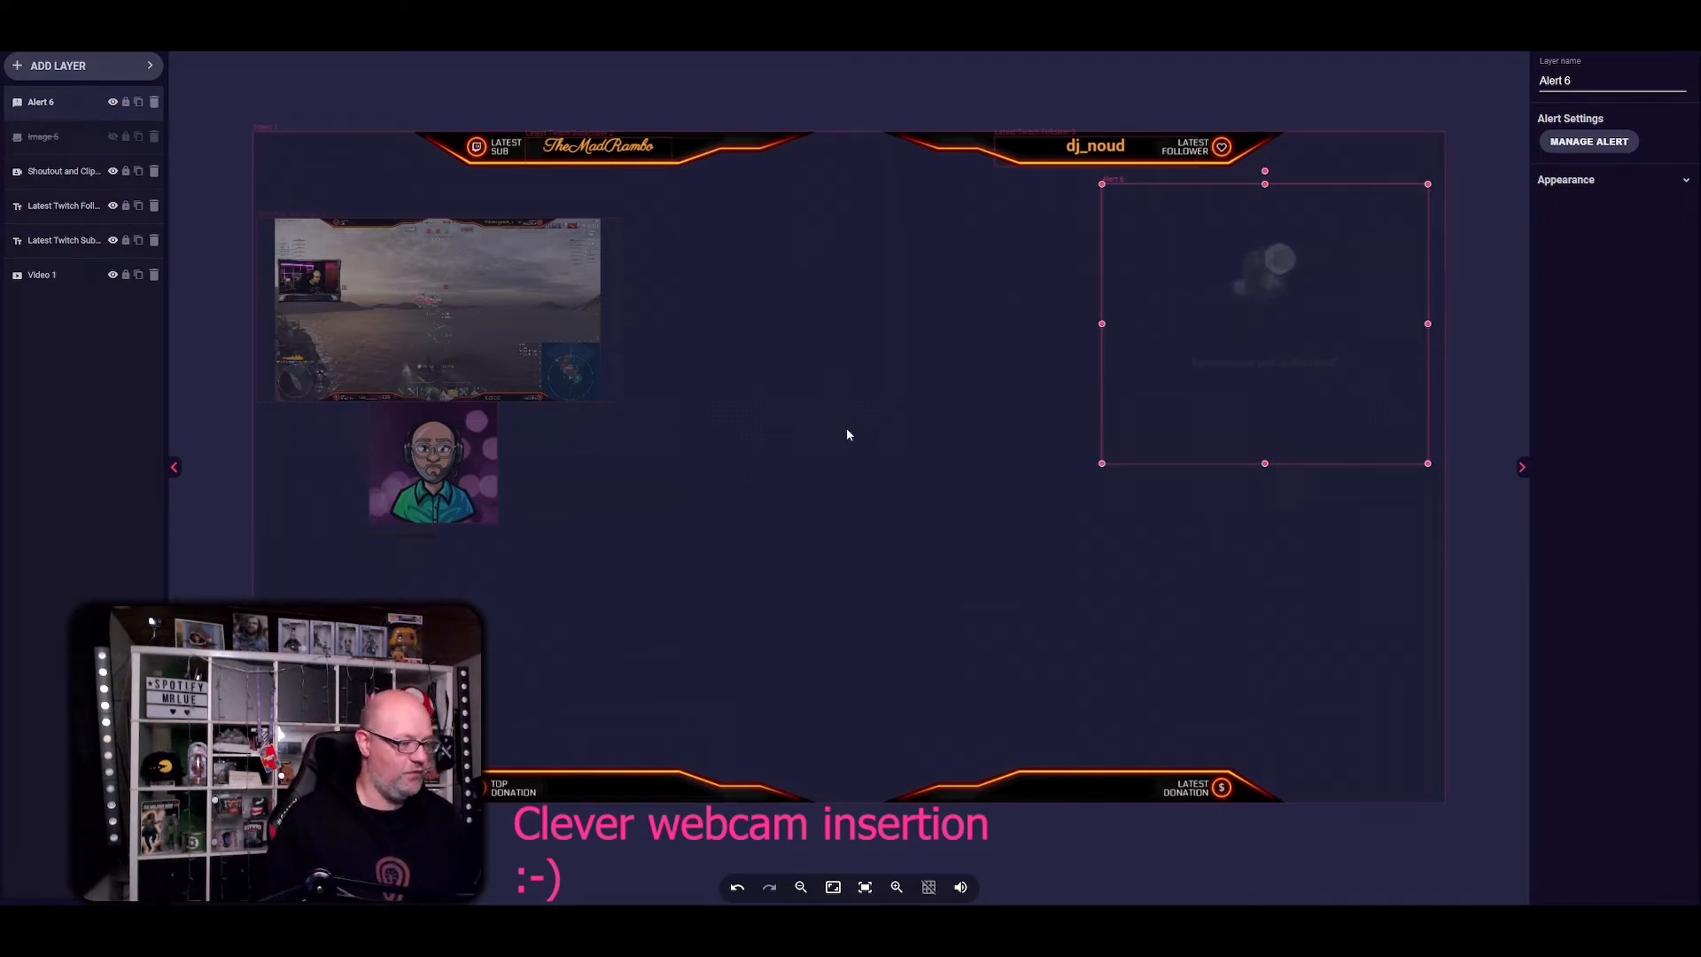
{"action": "left_click", "coordinate": [221, 887]}
{"action": "left_click", "coordinate": [334, 585]}
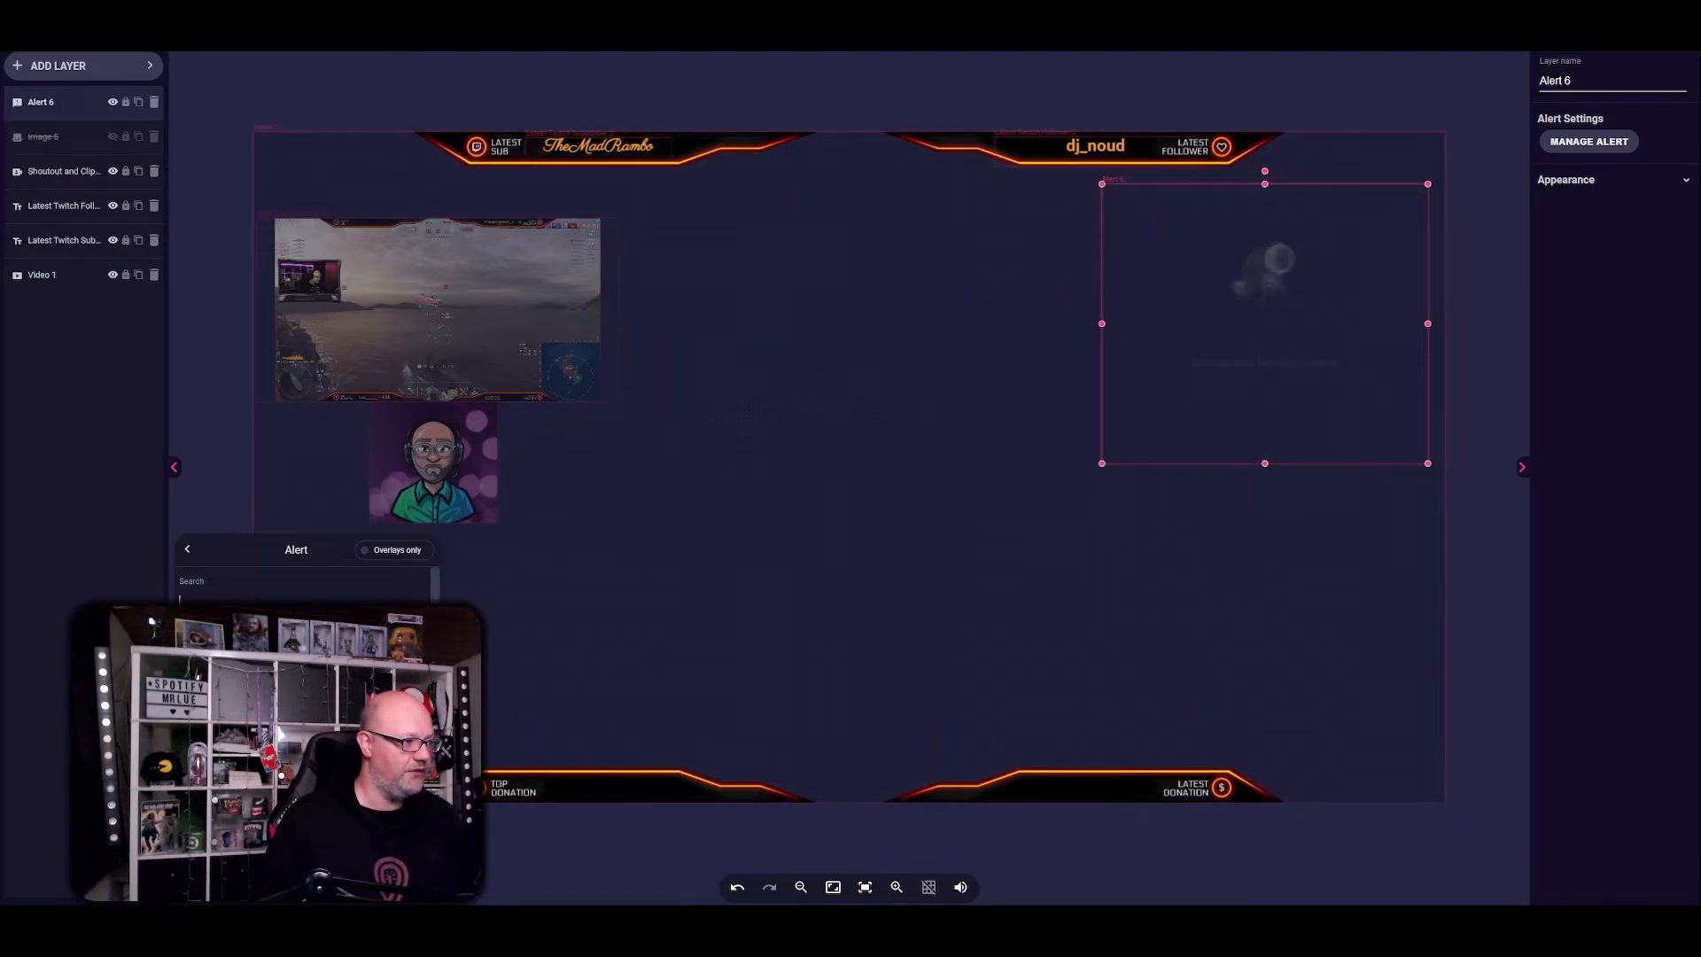
{"action": "type", "text": "kofi"}
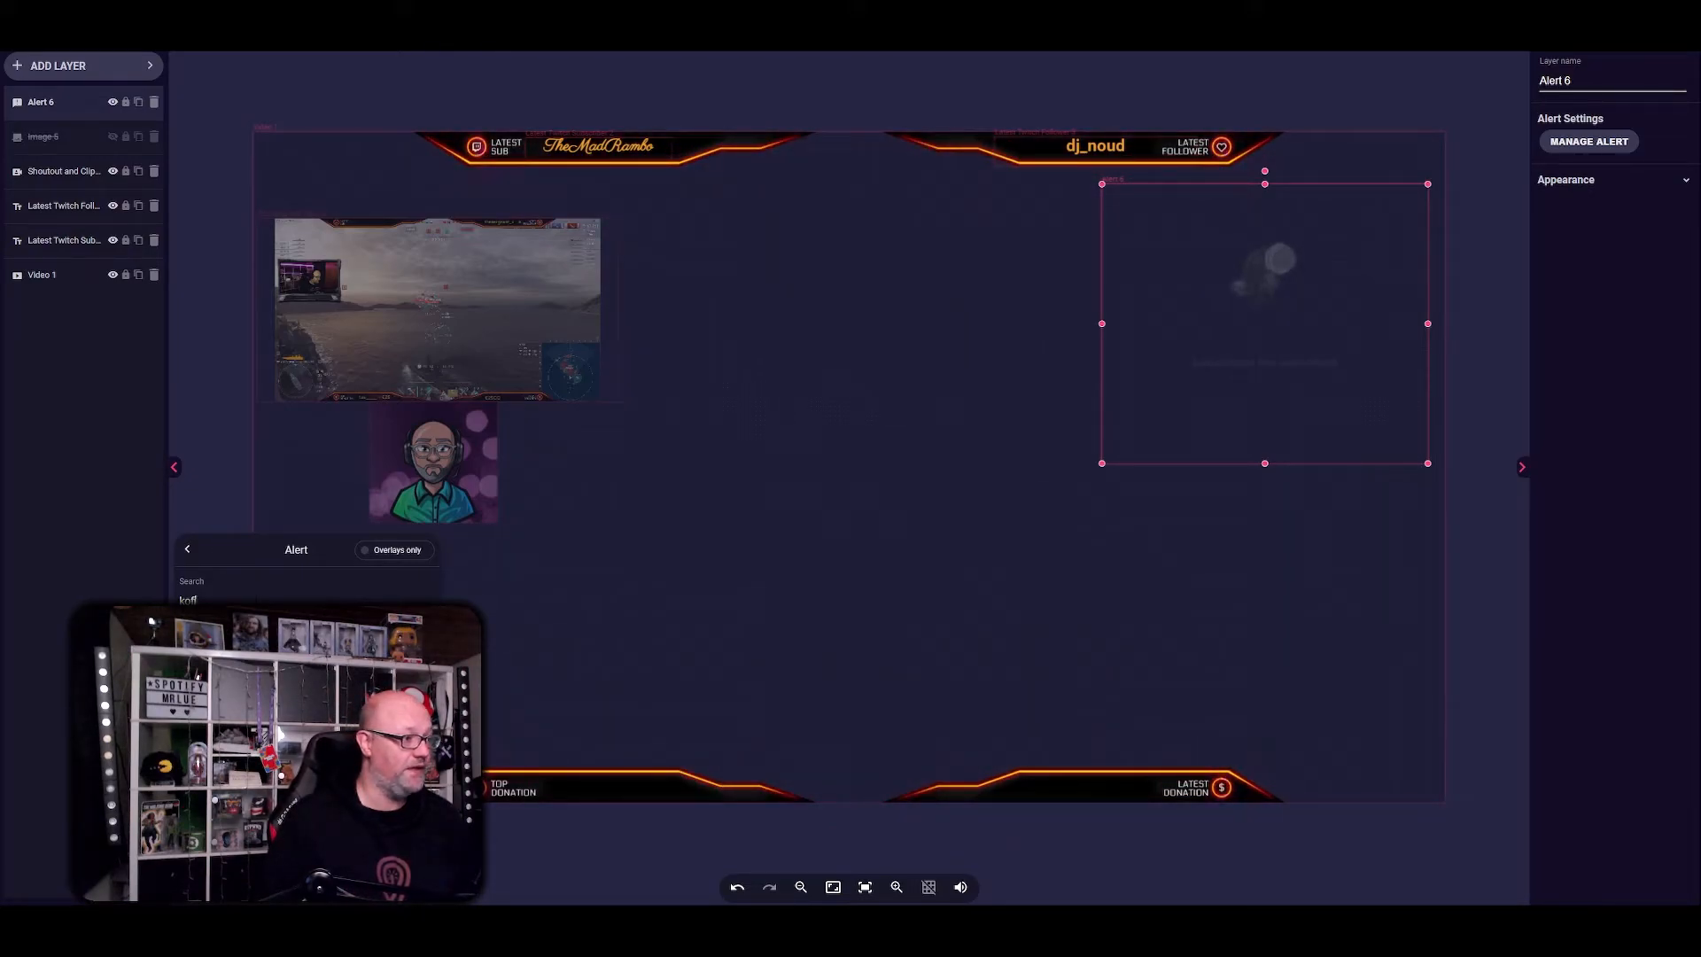
{"action": "left_click", "coordinate": [152, 621]}
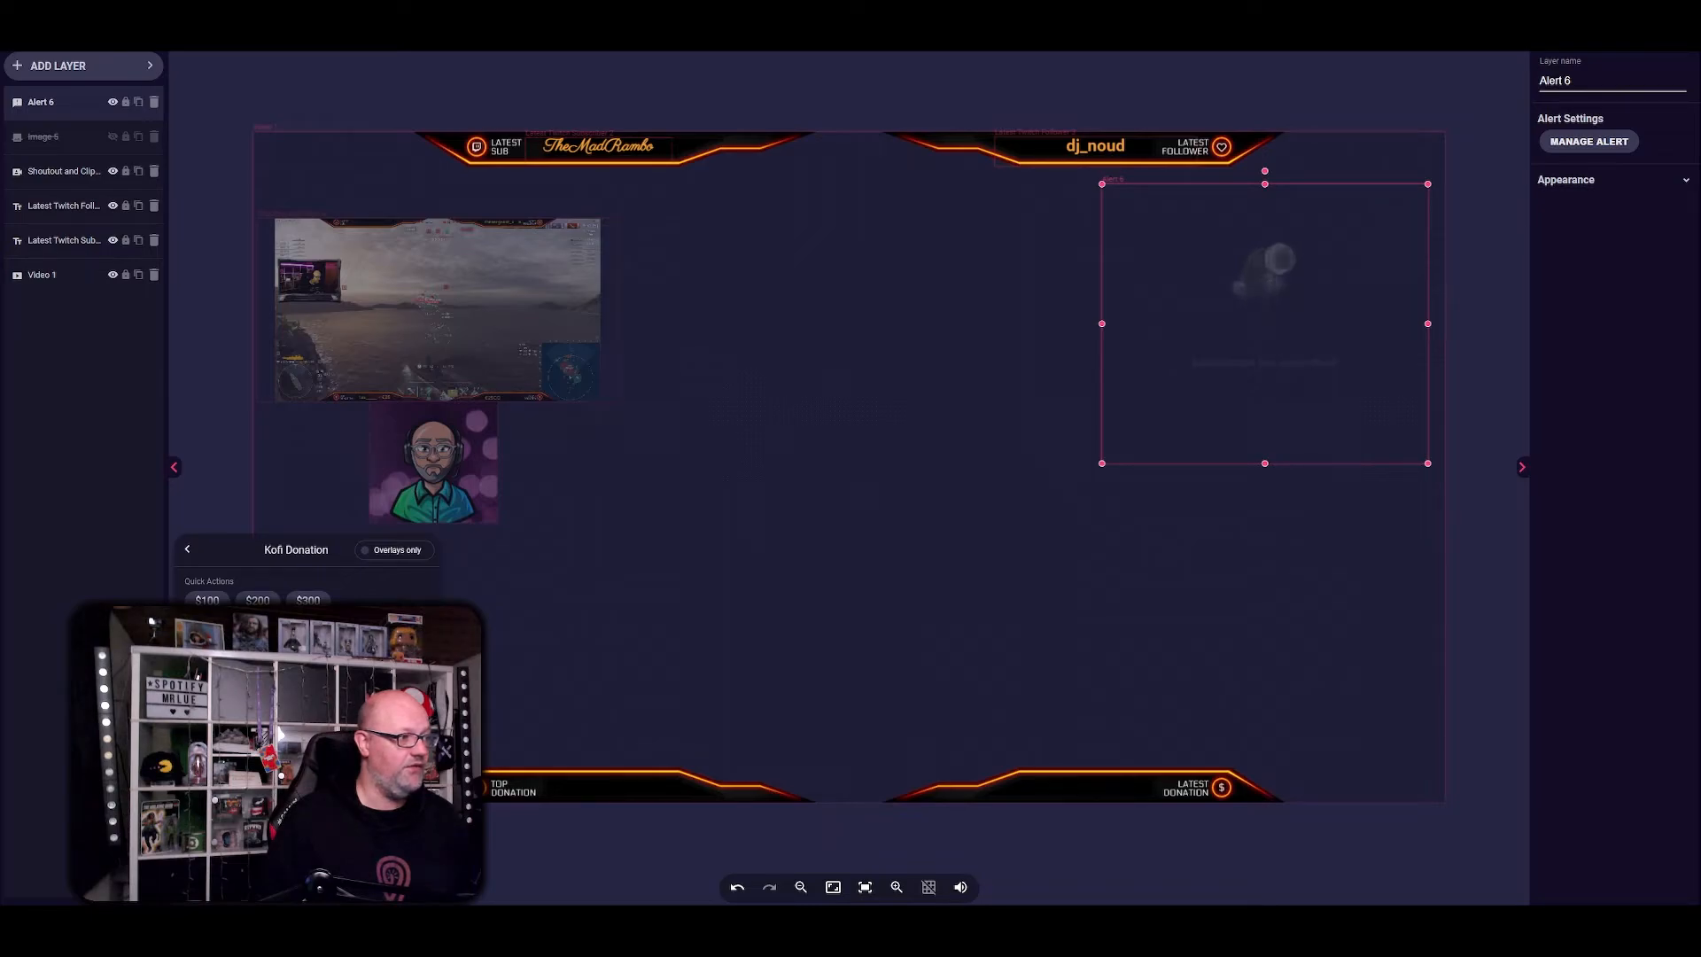
{"action": "left_click", "coordinate": [257, 600]}
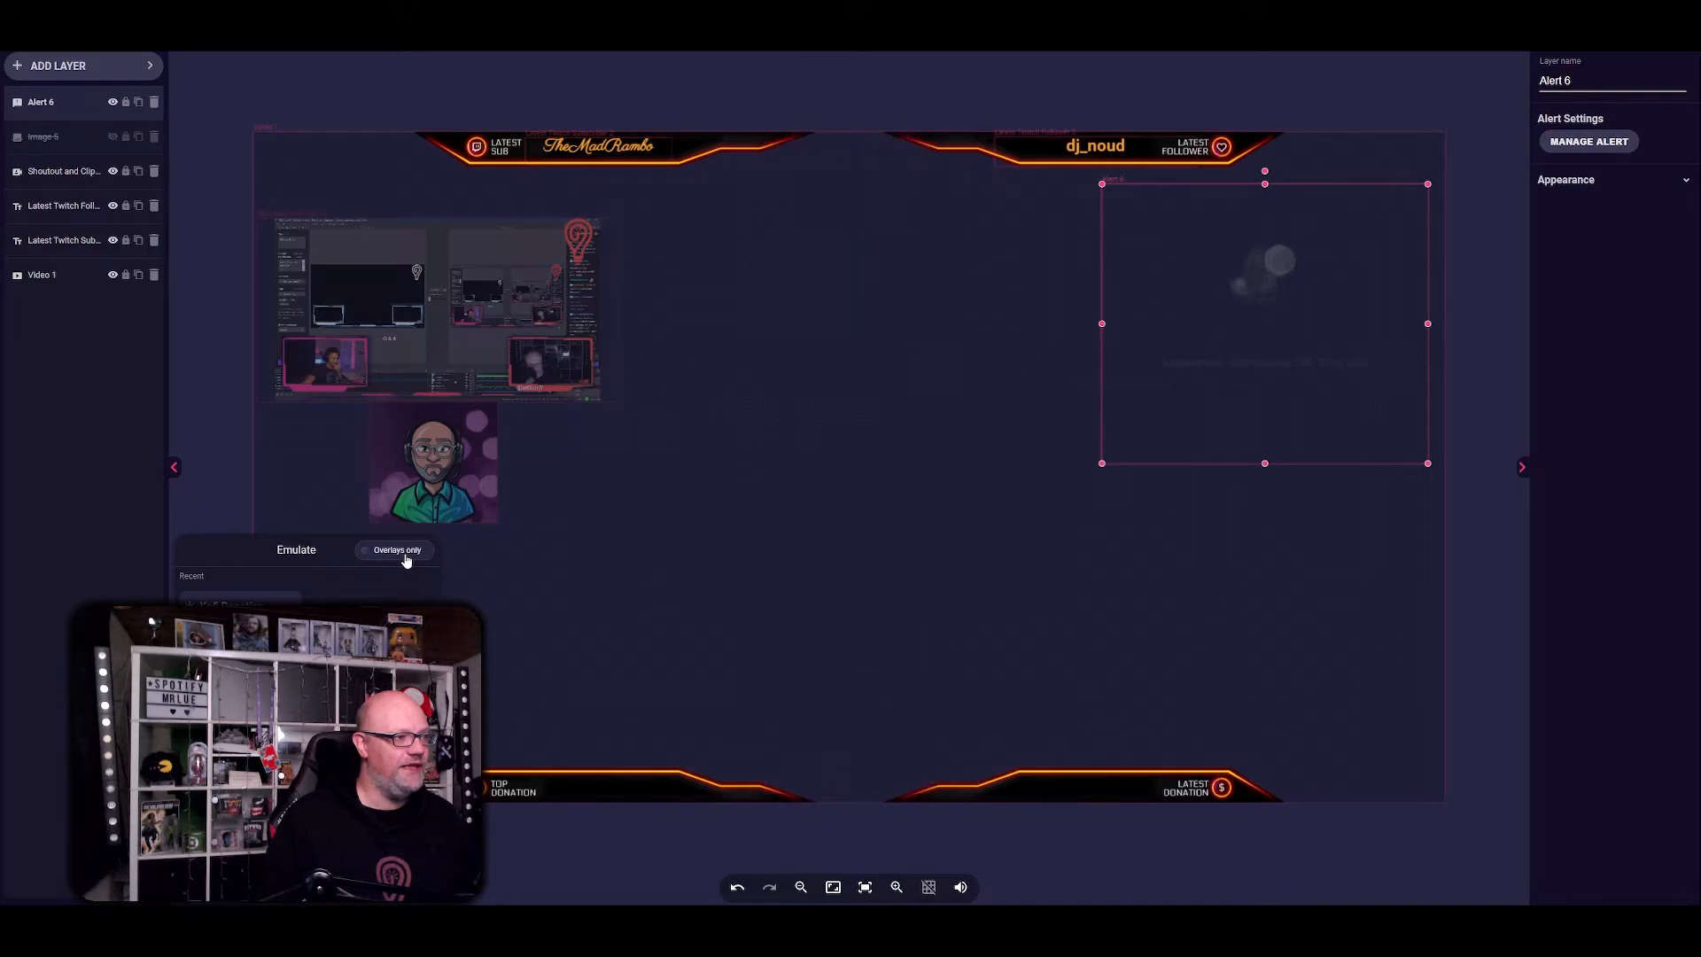
{"action": "left_click", "coordinate": [404, 555]}
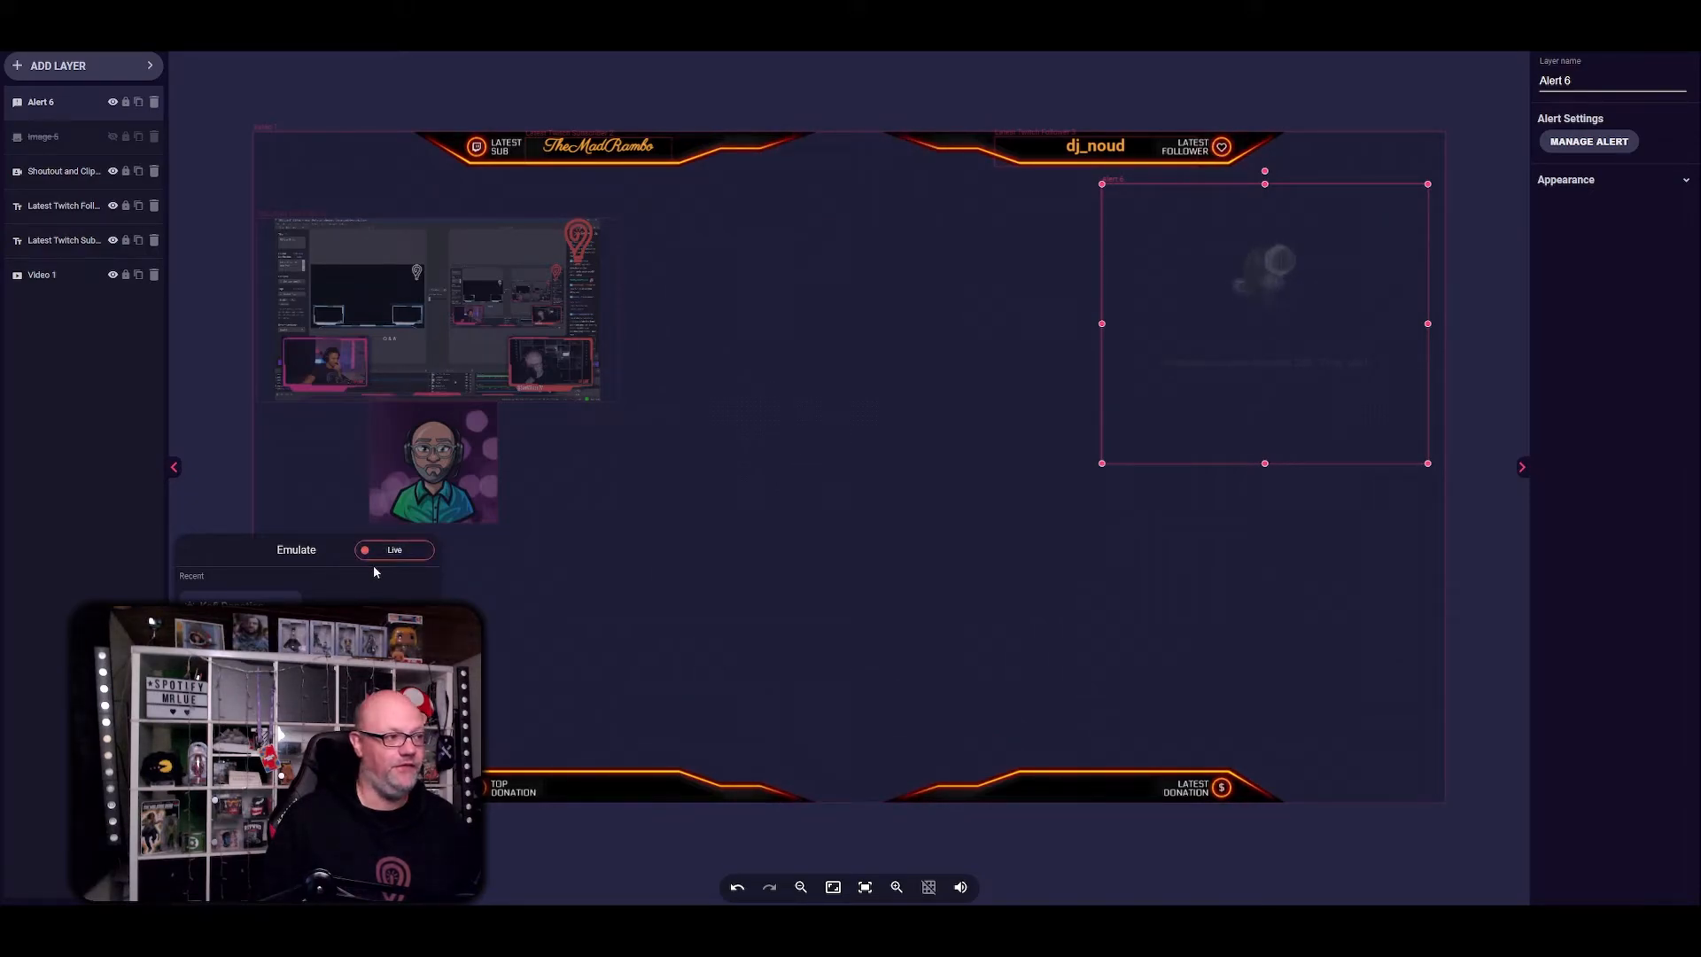
- Switch to the main Lumia Stream window, examine the Commands, Alerts and Studio shortcuts for testing, and return to the overlay editor
{"action": "mouse_move", "coordinate": [762, 922]}
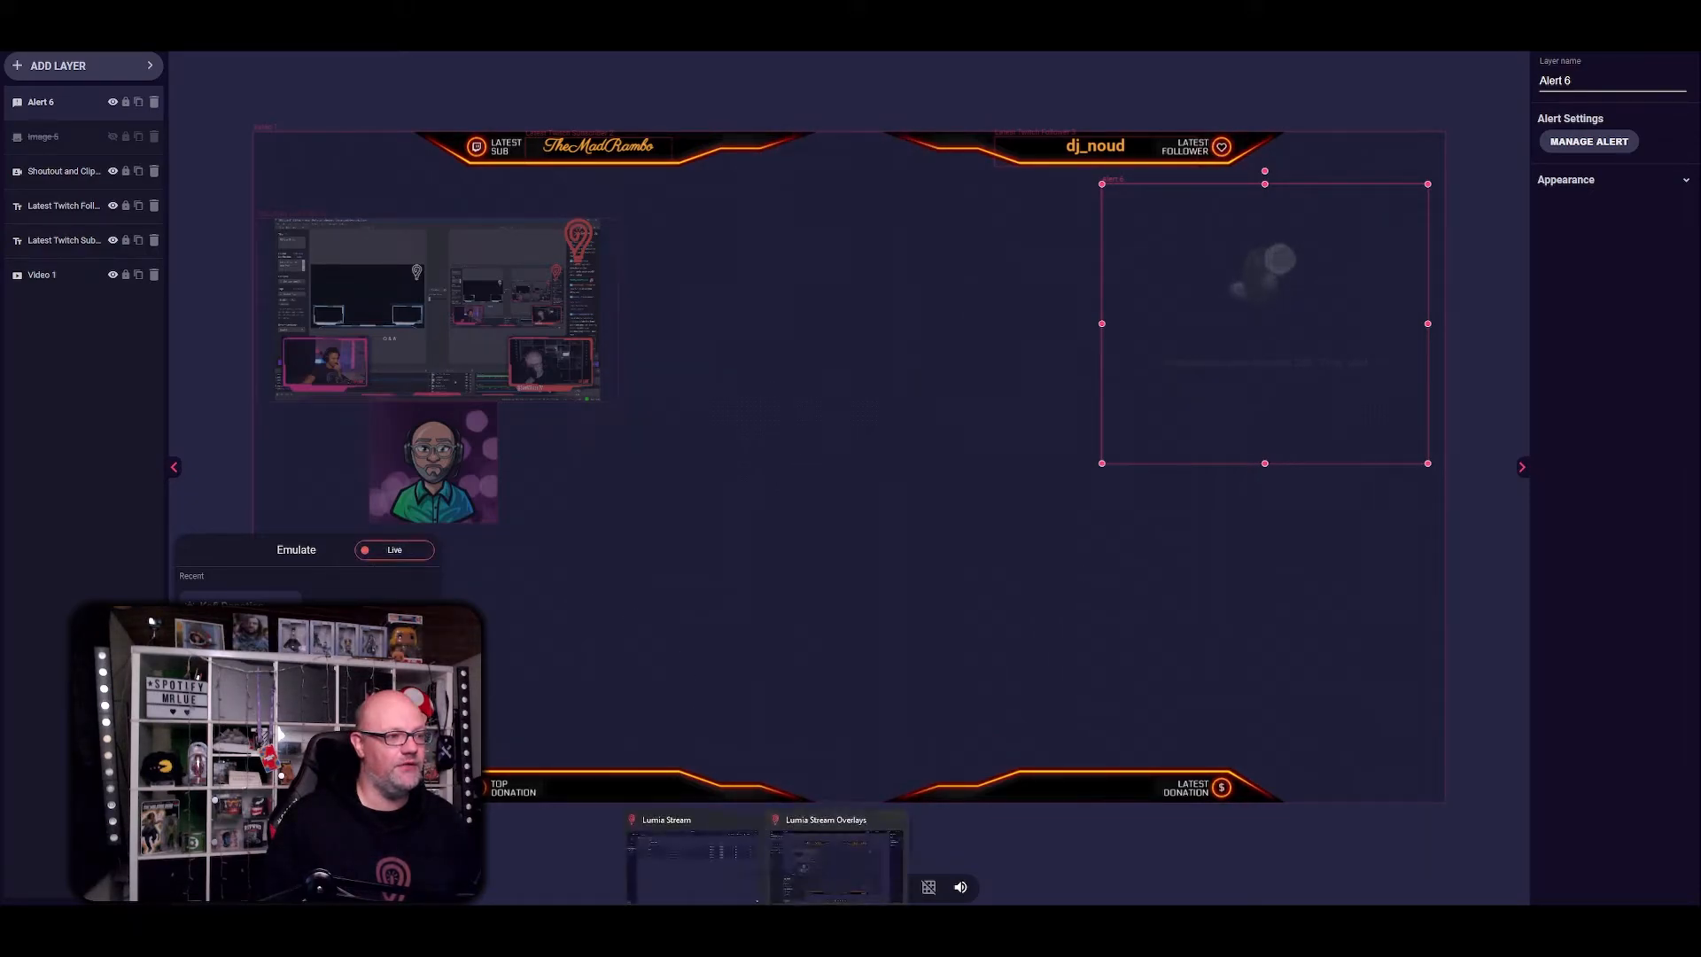
{"action": "left_click", "coordinate": [741, 883]}
{"action": "left_click_drag", "start_coordinate": [745, 7], "coordinate": [746, 409]}
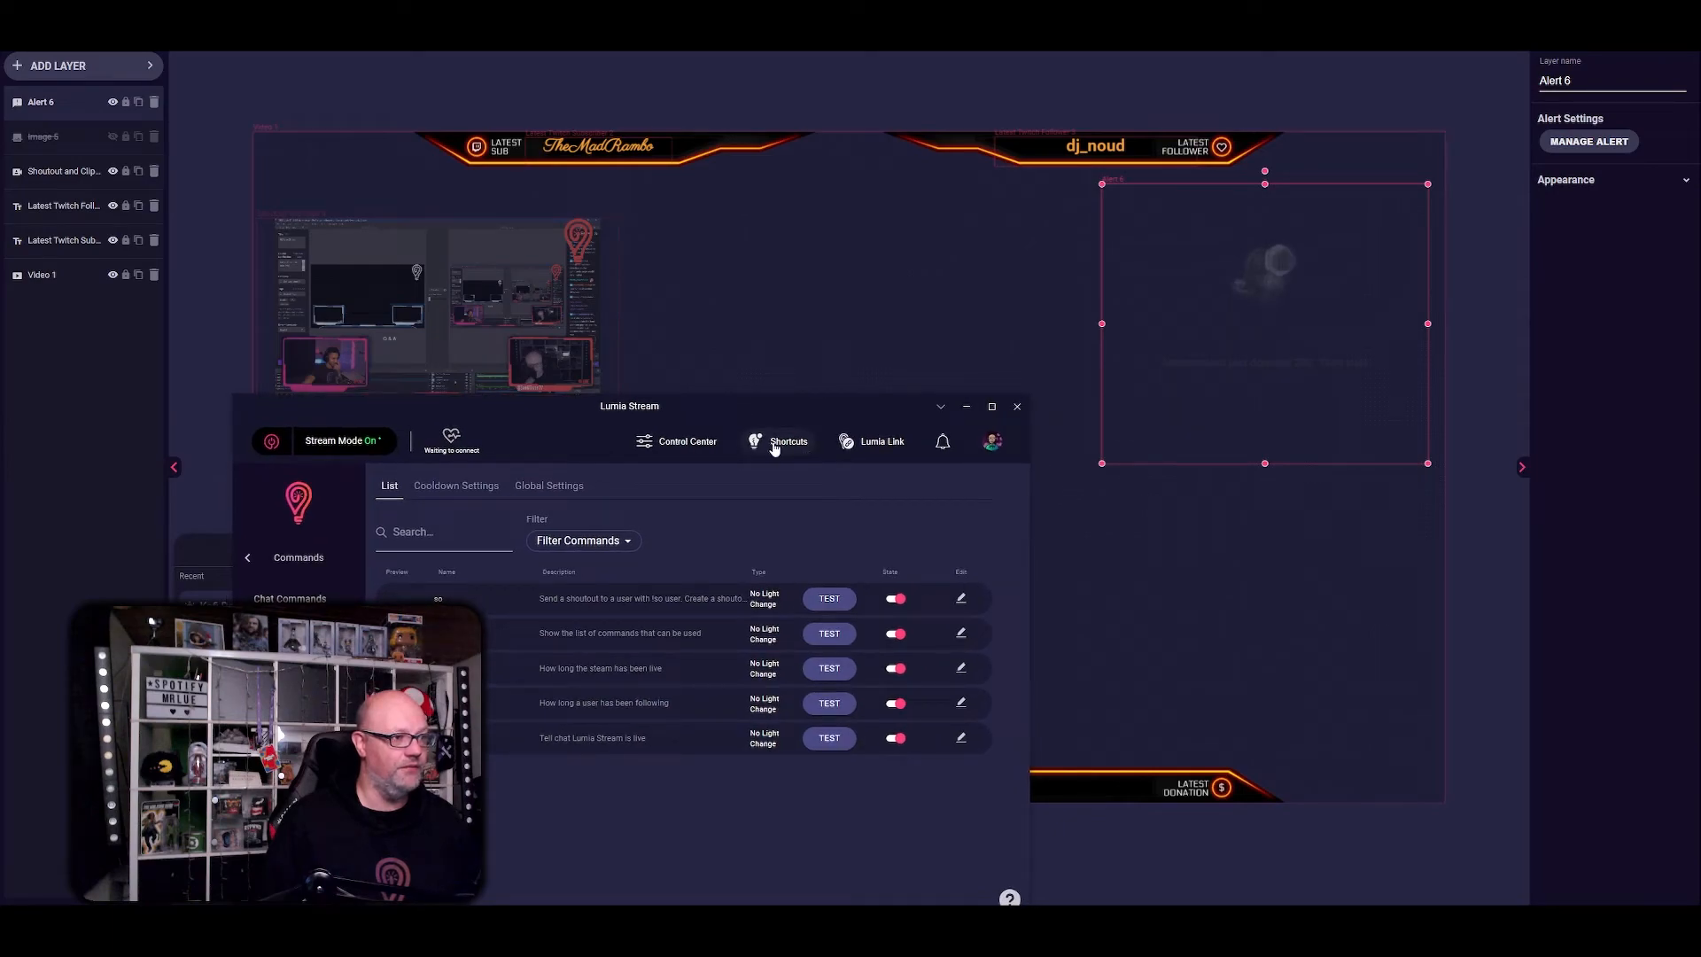
{"action": "left_click", "coordinate": [774, 446]}
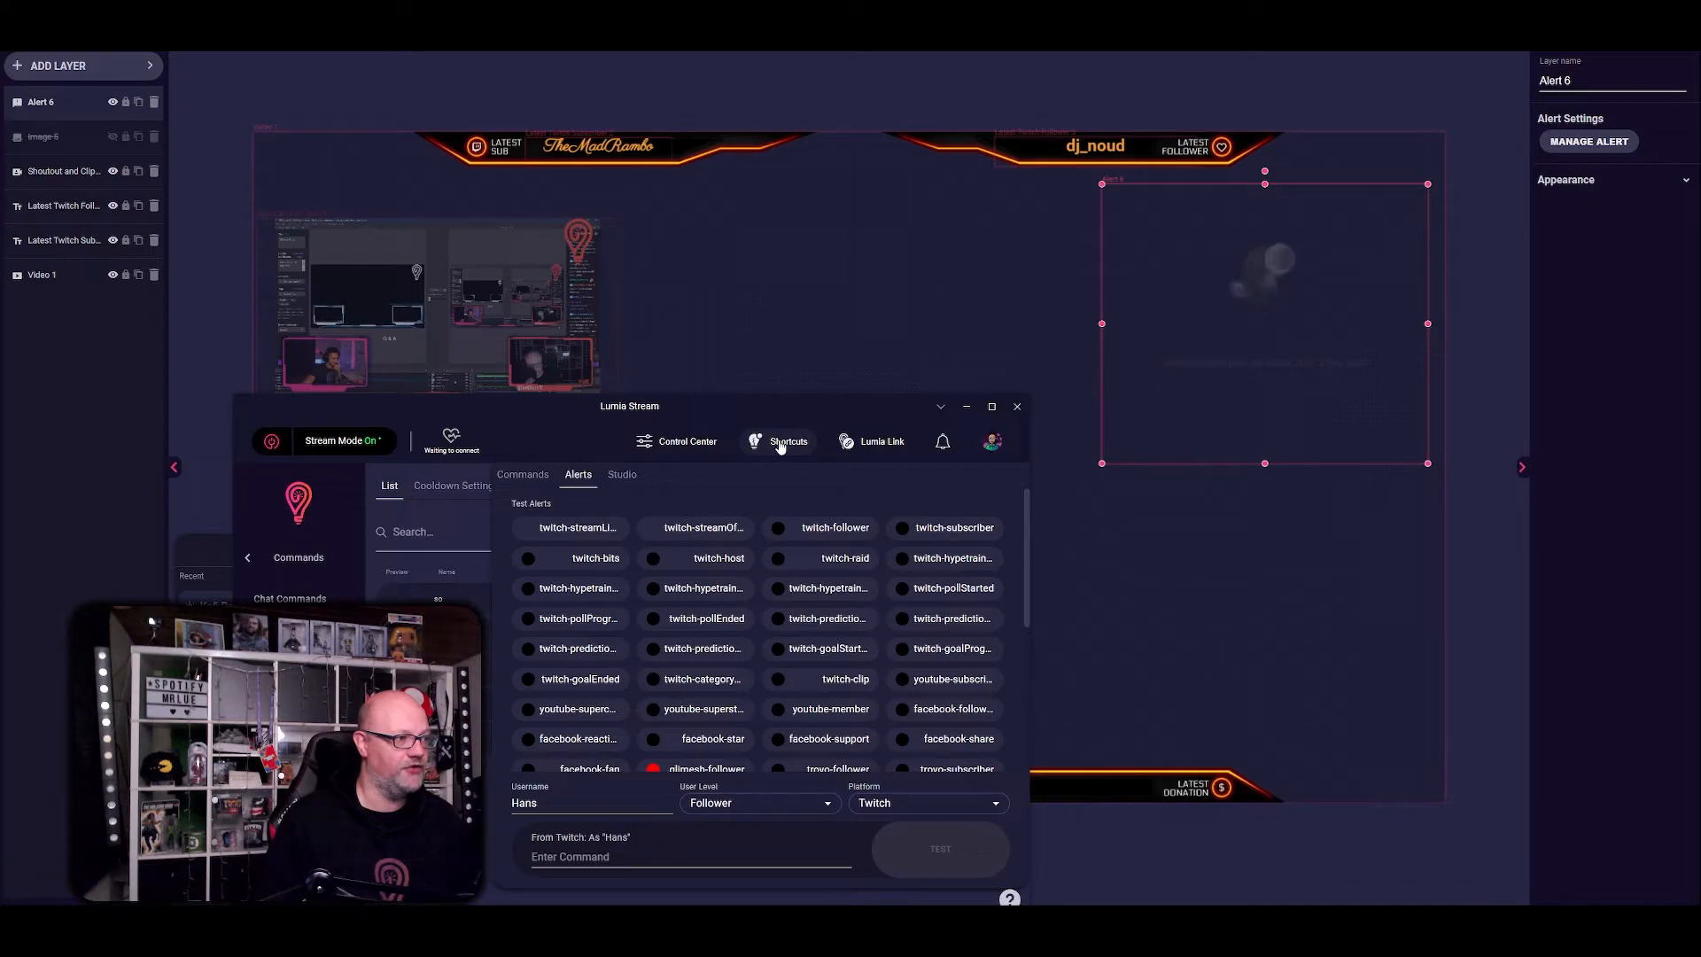
{"action": "left_click", "coordinate": [518, 479]}
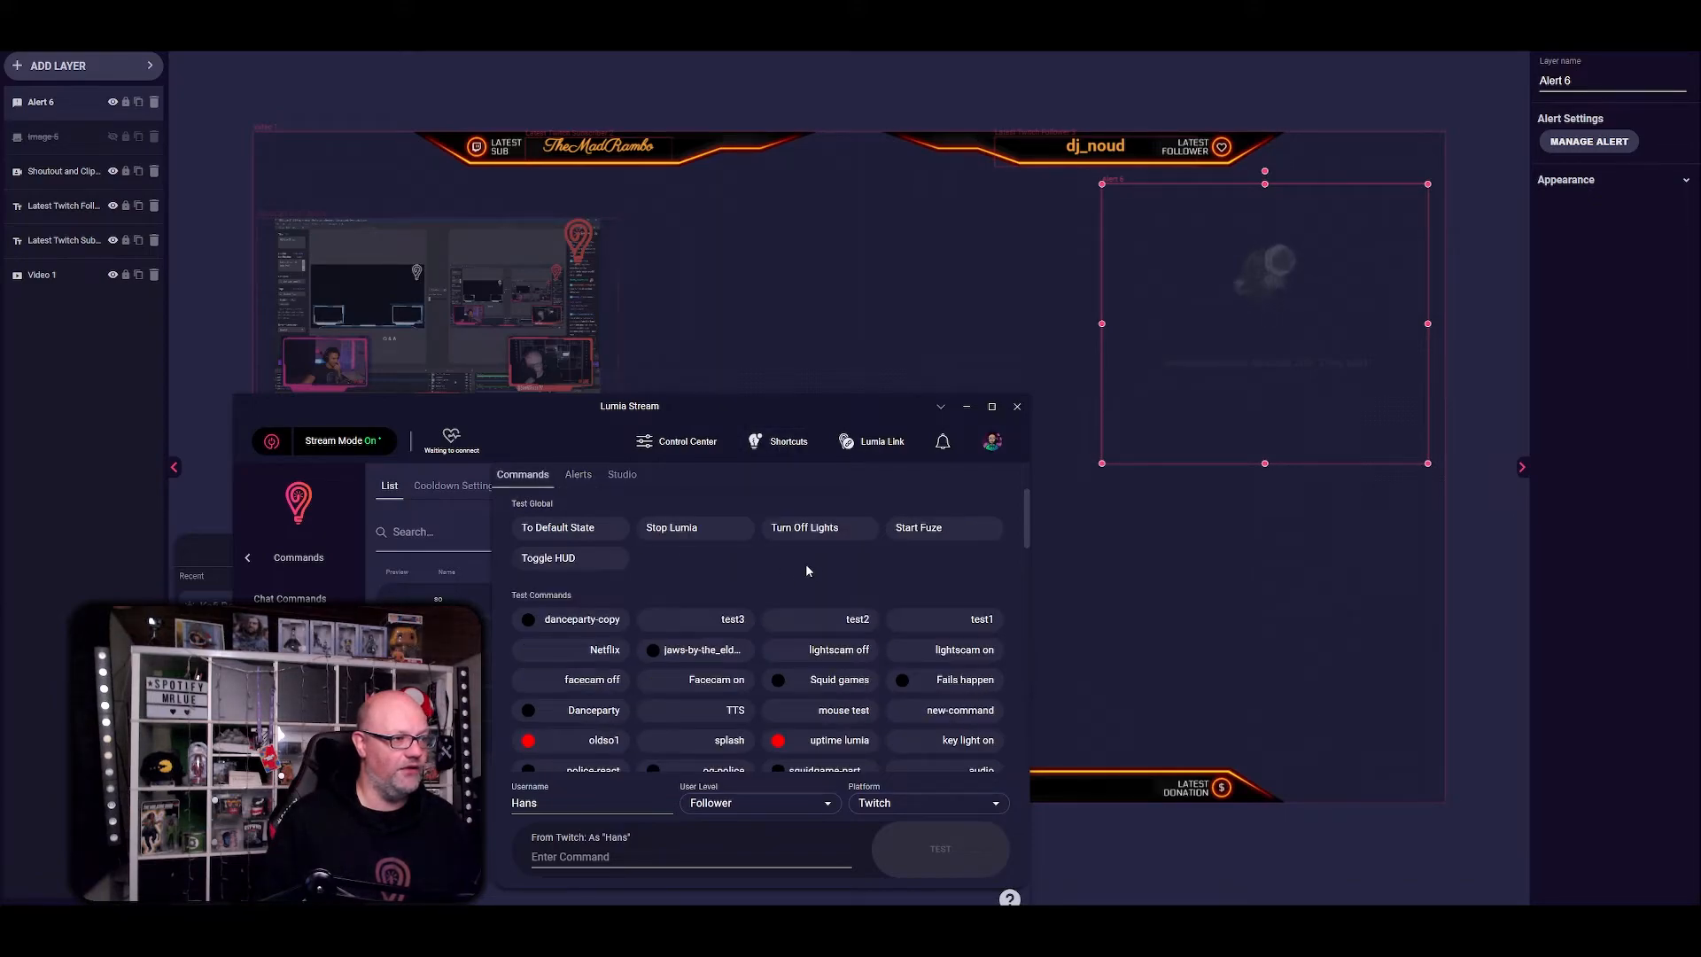
{"action": "left_click", "coordinate": [581, 479]}
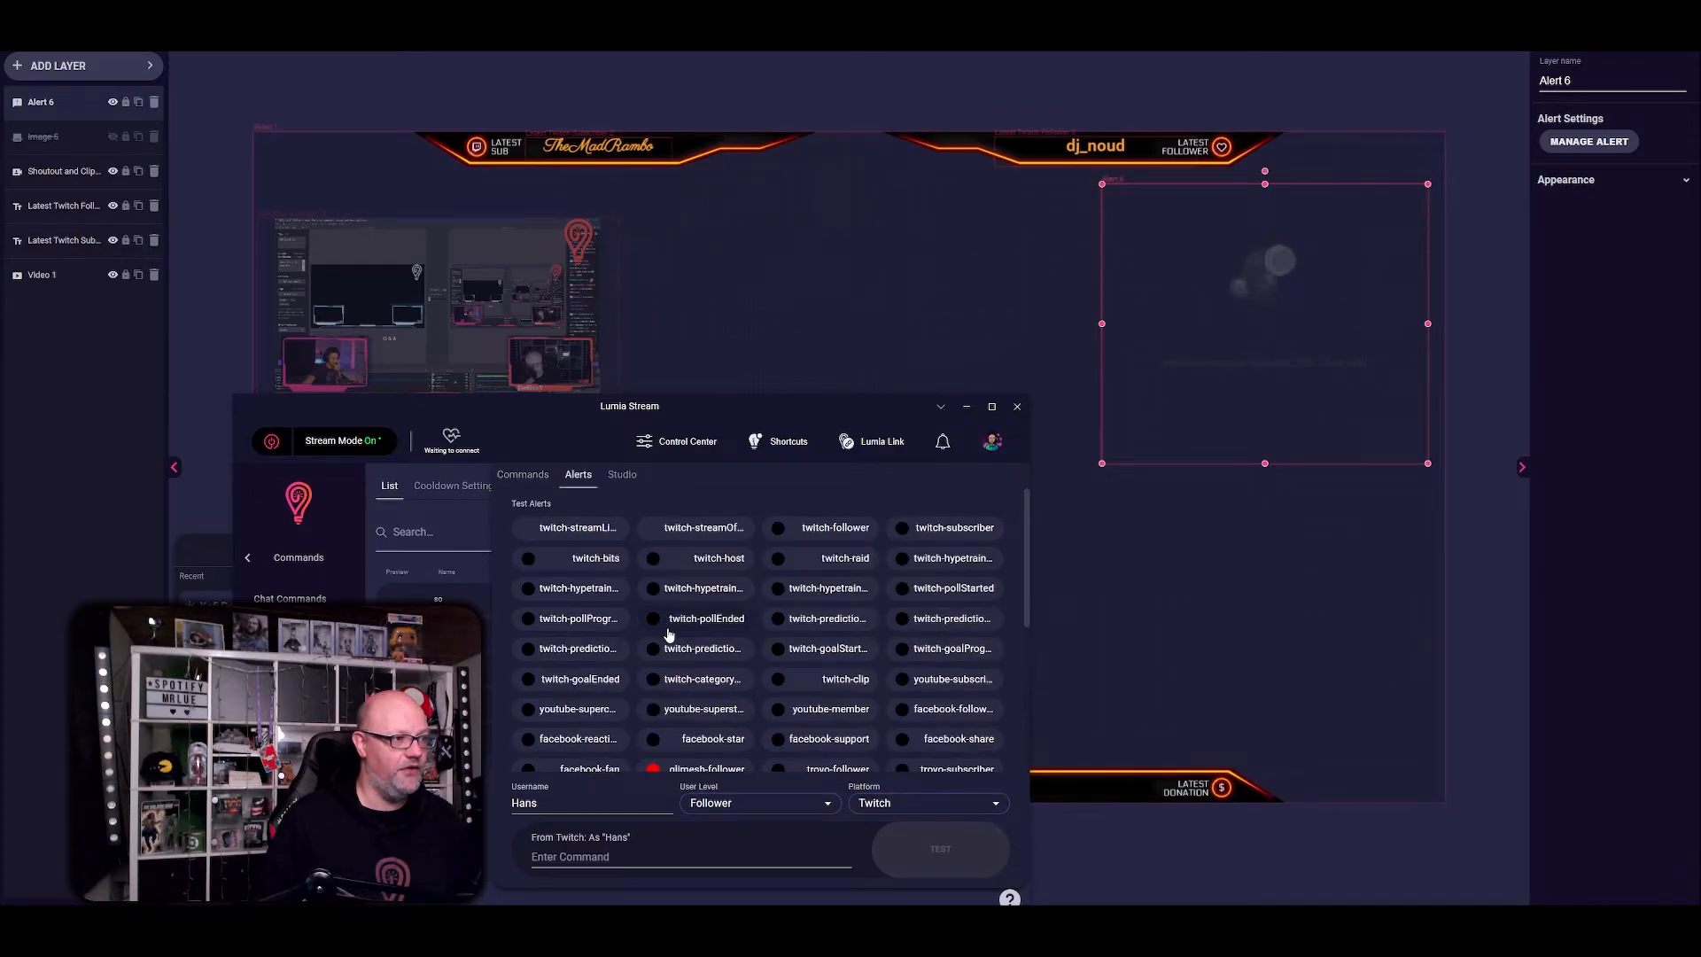
{"action": "left_click", "coordinate": [623, 479]}
{"action": "scroll", "coordinate": [705, 604], "scroll_direction": "down", "scroll_amount": 5}
{"action": "scroll", "coordinate": [705, 605], "scroll_direction": "up", "scroll_amount": 5}
{"action": "left_click", "coordinate": [580, 478]}
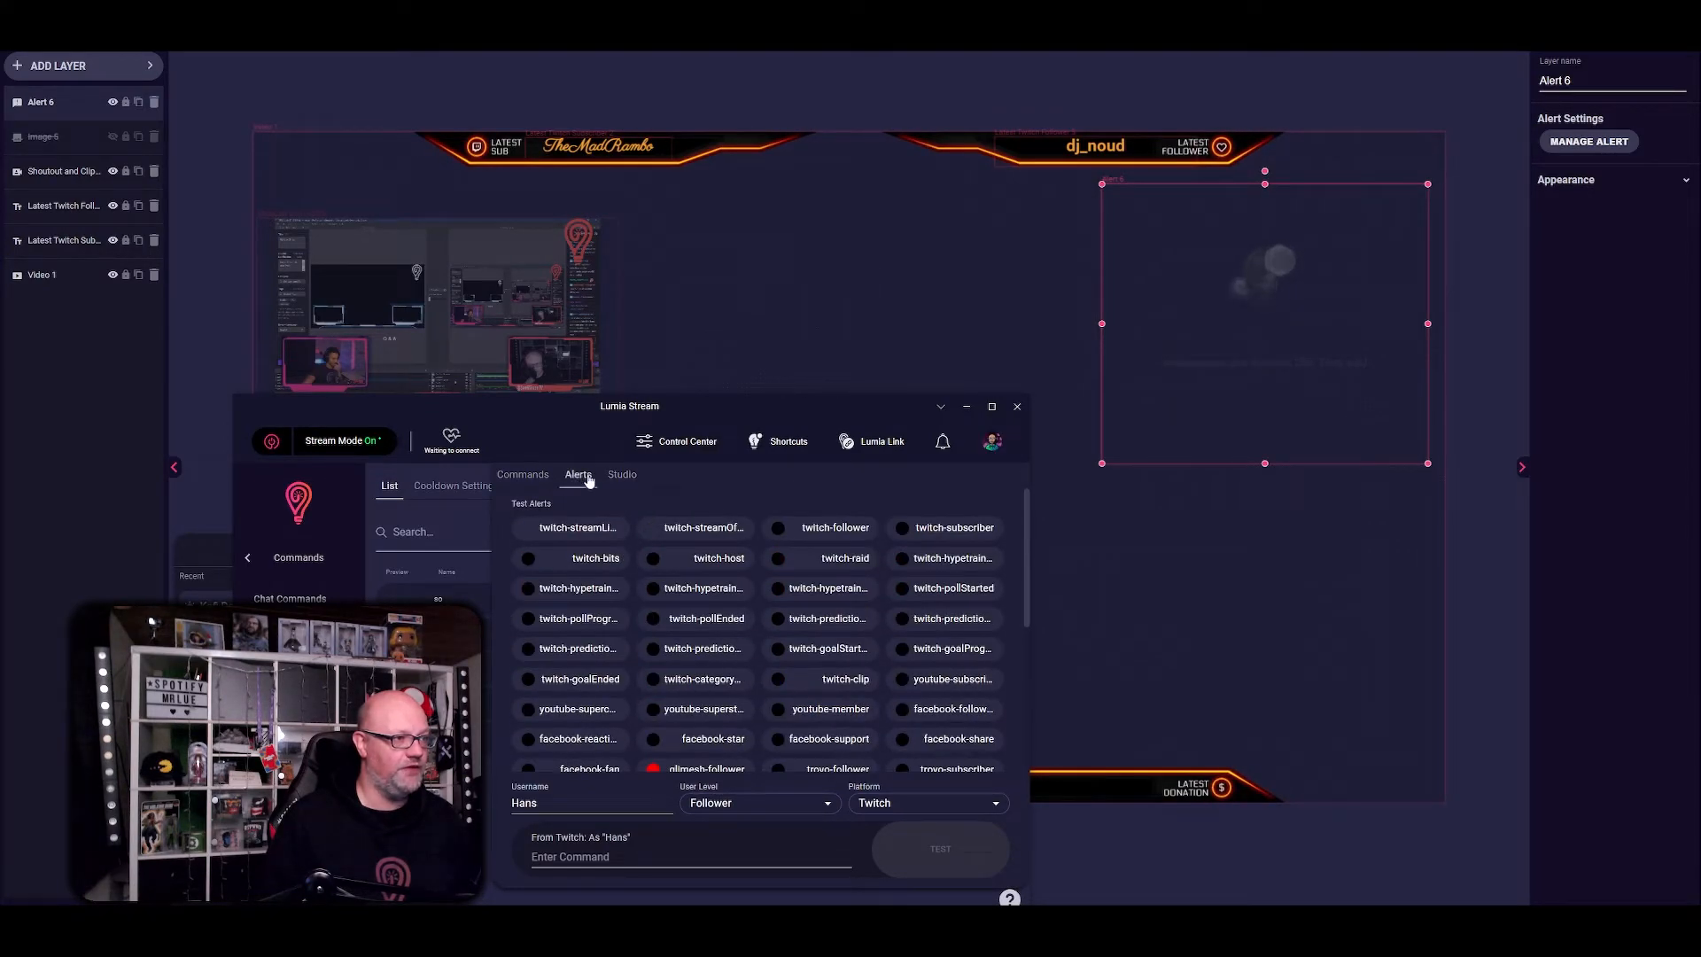
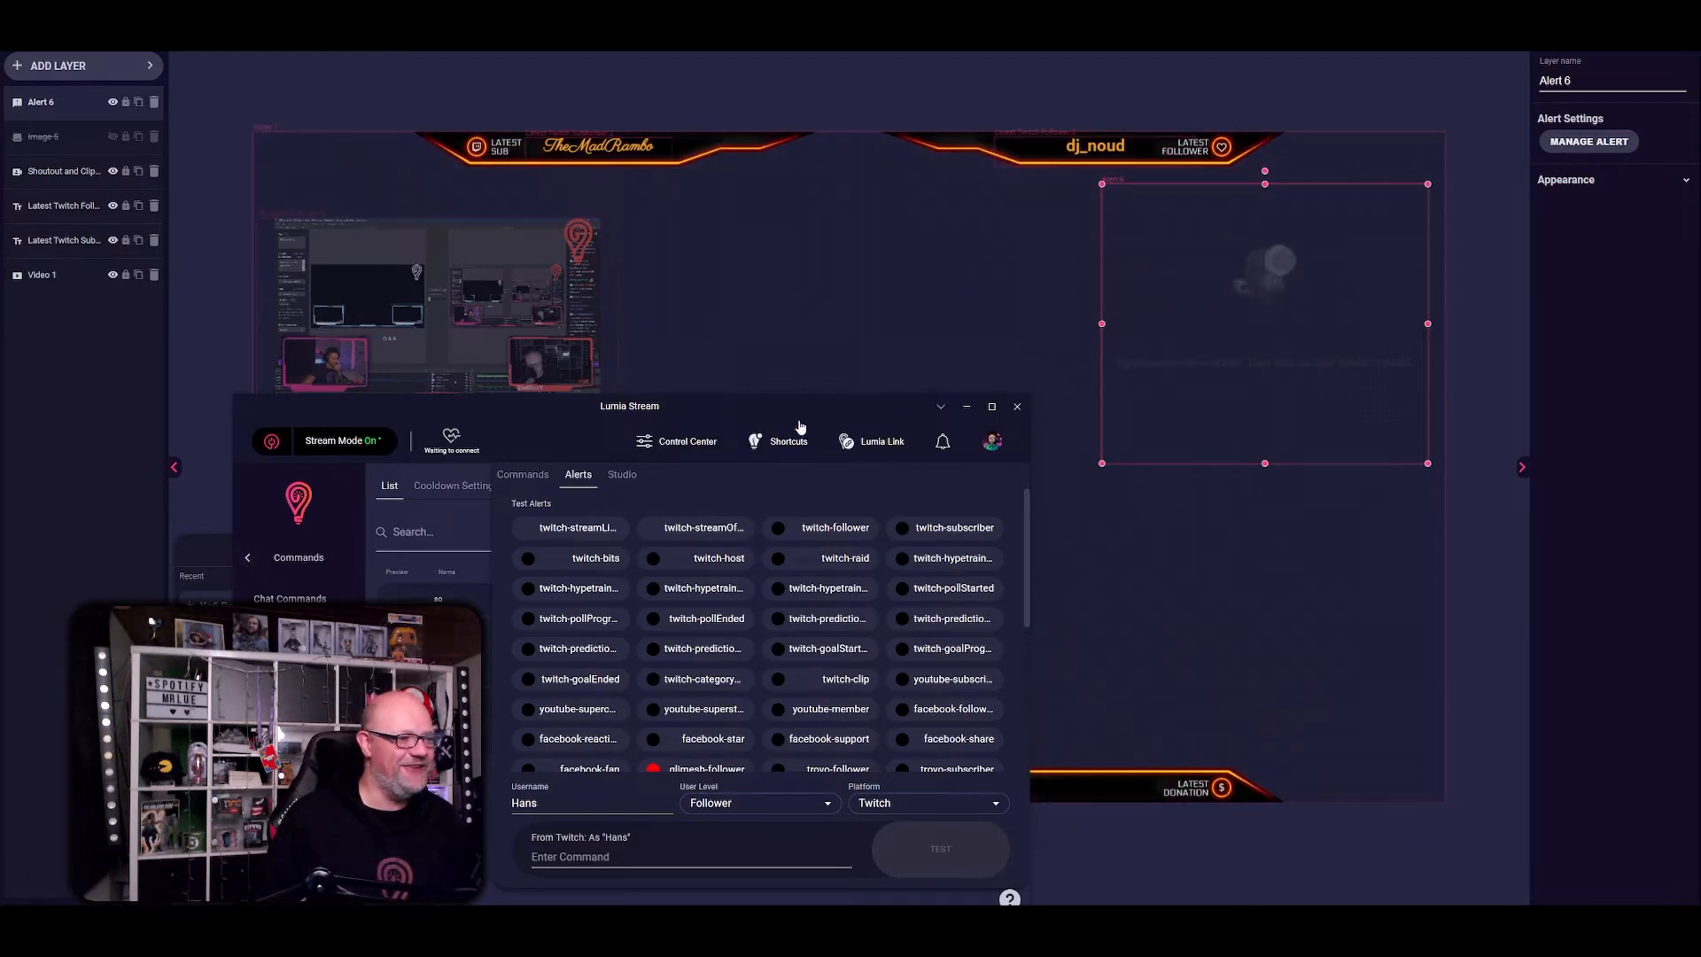
{"action": "left_click_drag", "start_coordinate": [774, 405], "coordinate": [999, 285]}
{"action": "left_click", "coordinate": [871, 206]}
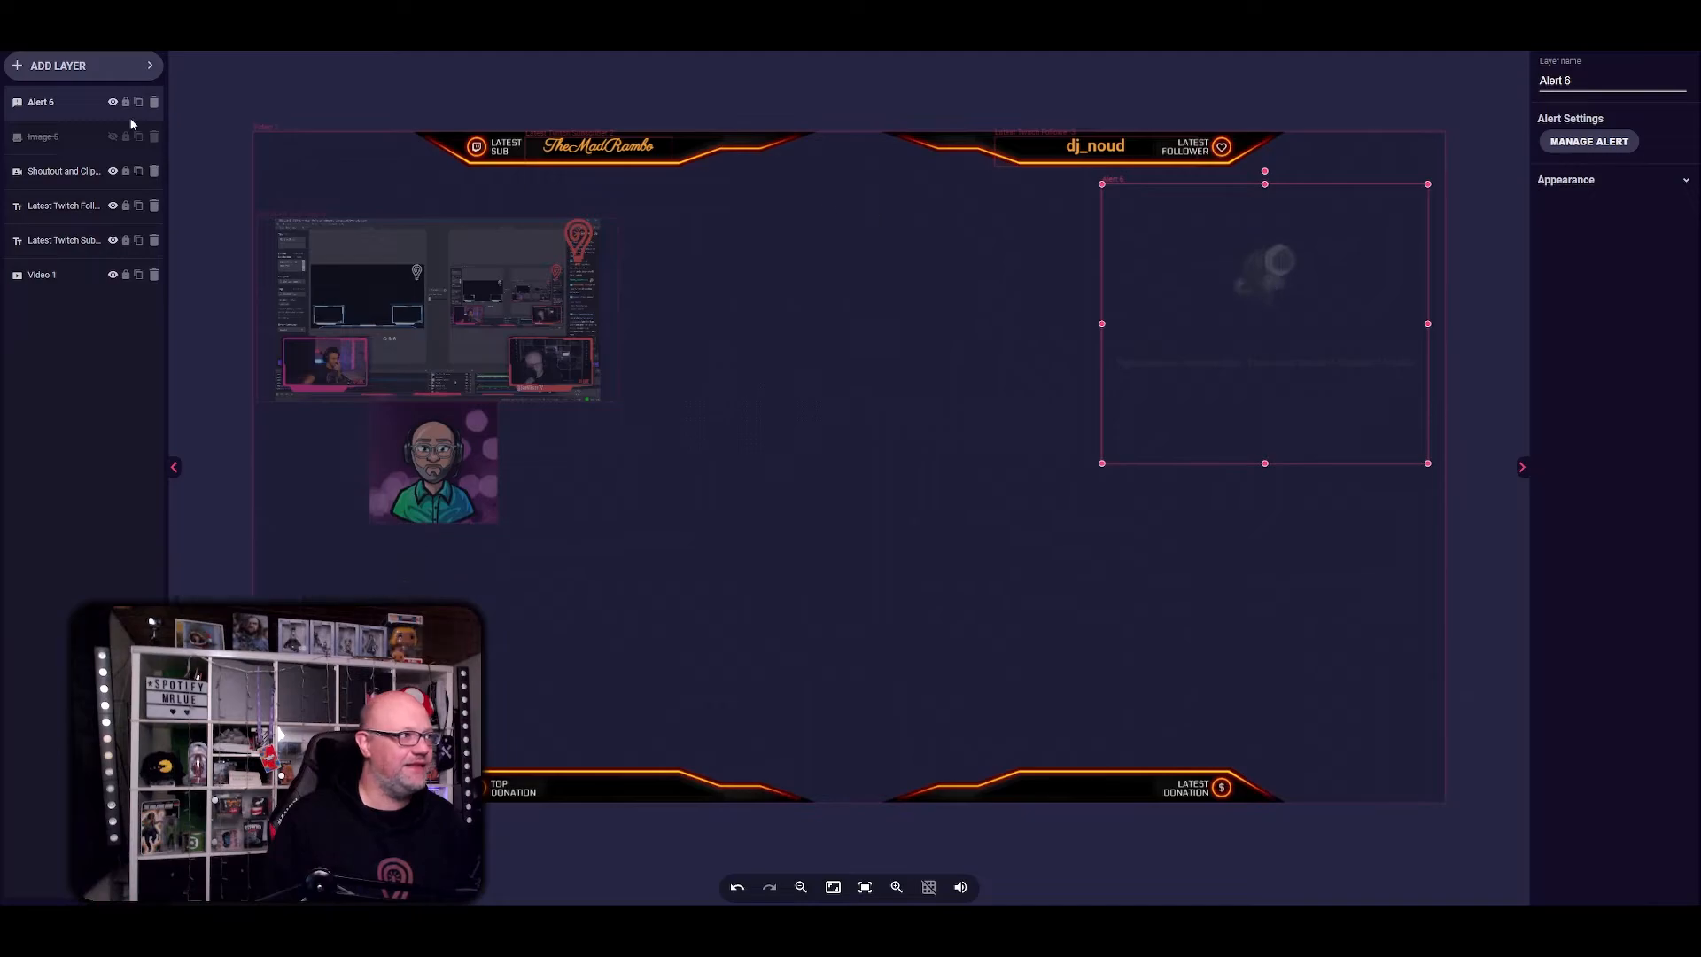
- Add a Timer layer, place it near the upper middle of the overlay canvas, and enlarge its frame
{"action": "left_click", "coordinate": [145, 69]}
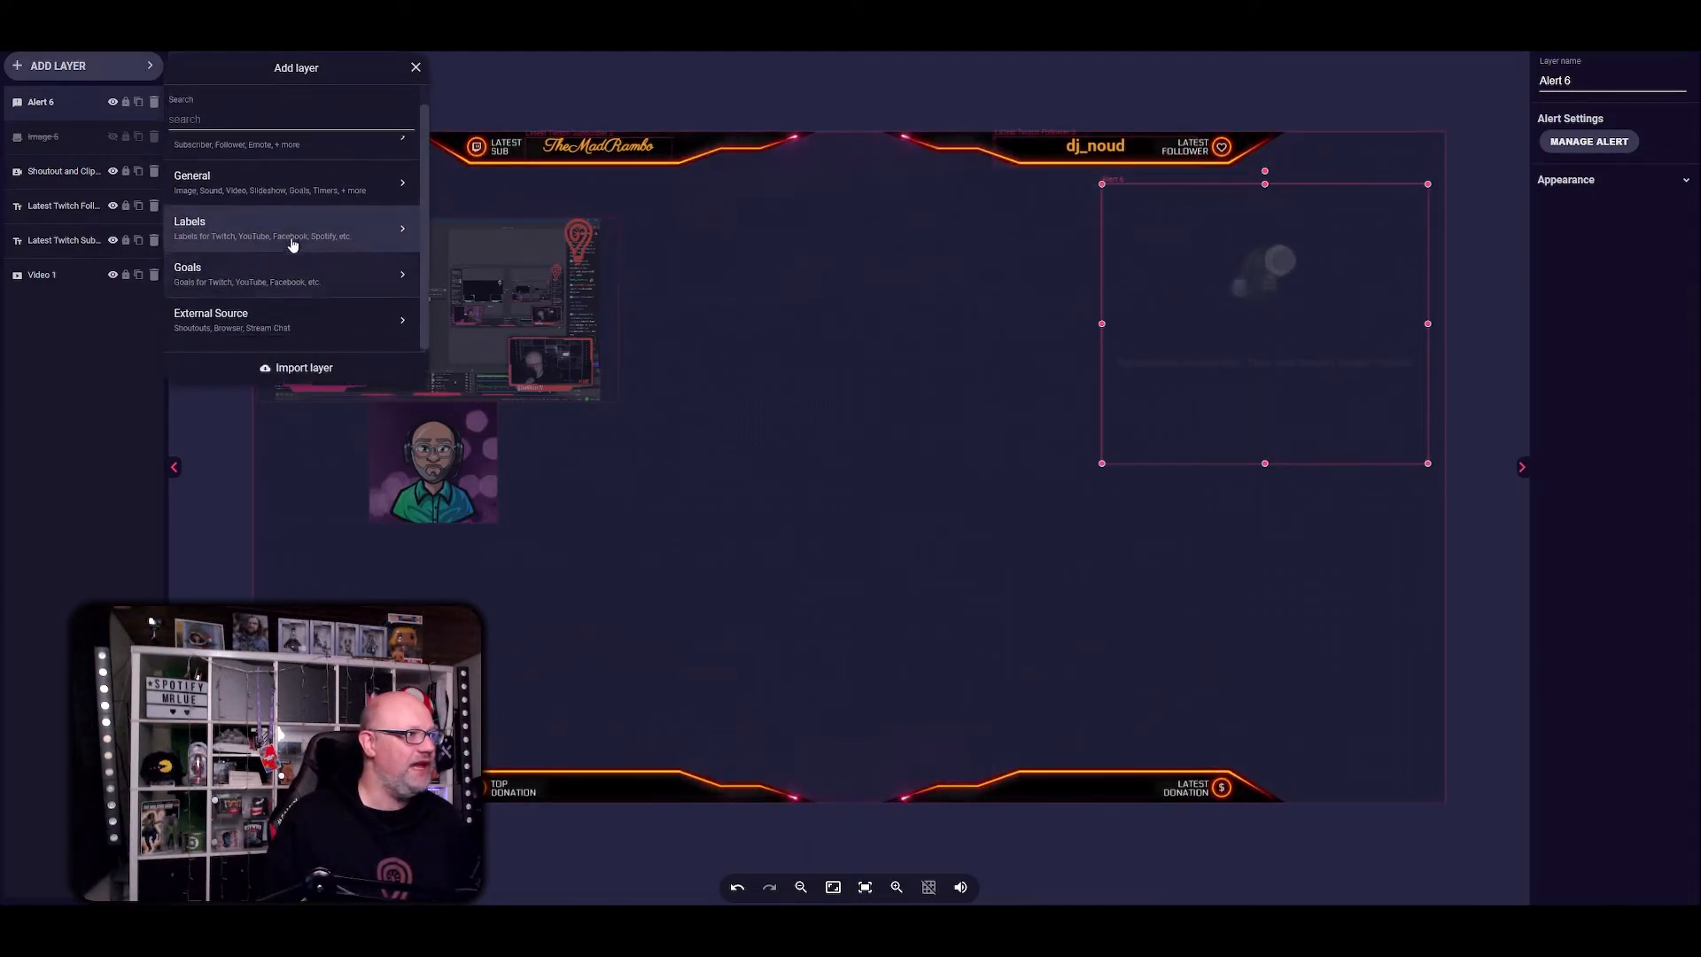
{"action": "left_click", "coordinate": [236, 207]}
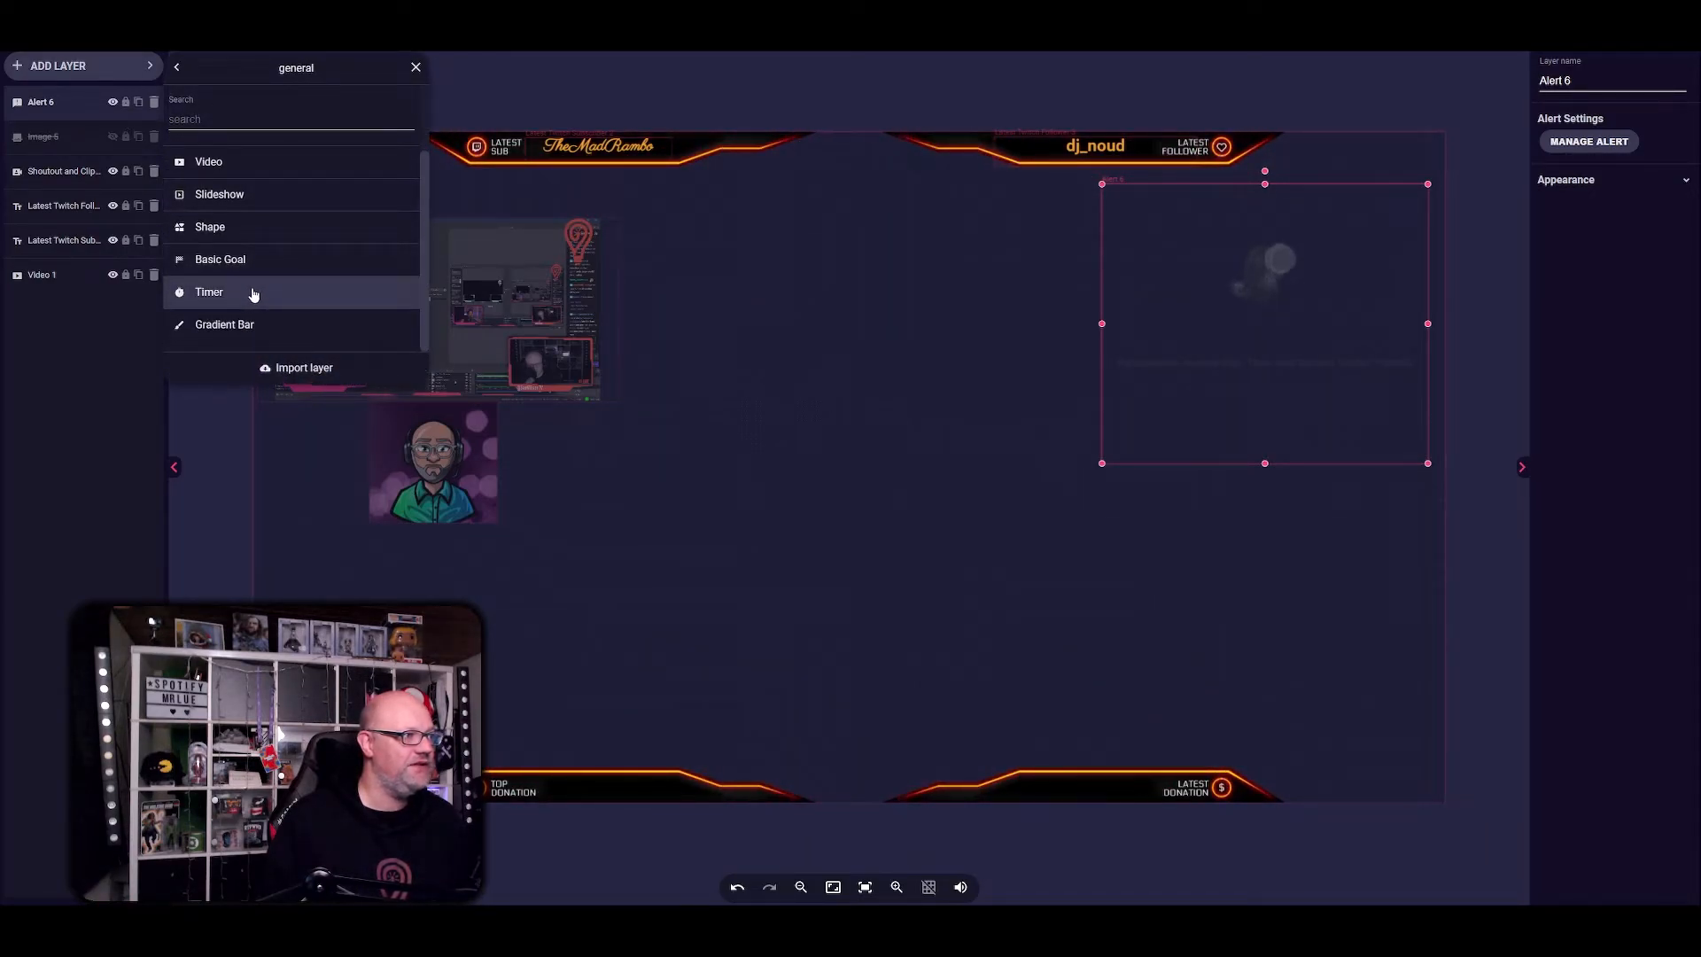
{"action": "left_click", "coordinate": [252, 295]}
{"action": "left_click_drag", "start_coordinate": [879, 465], "coordinate": [851, 234]}
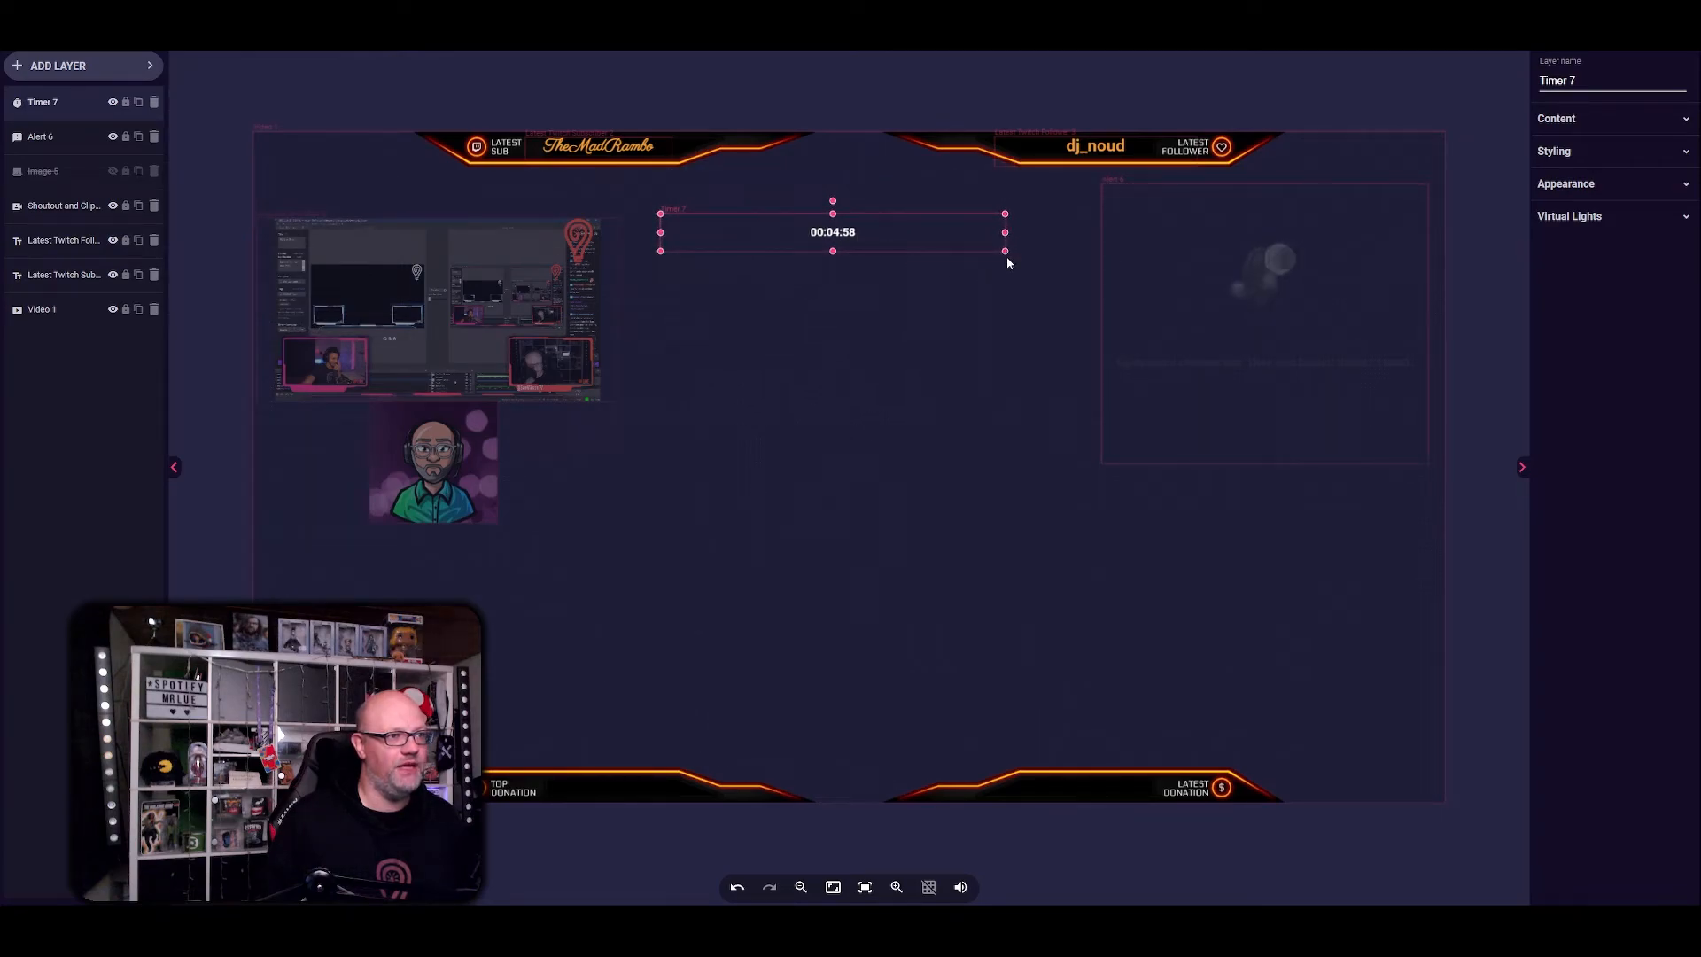
{"action": "left_click_drag", "start_coordinate": [1005, 252], "coordinate": [1065, 332]}
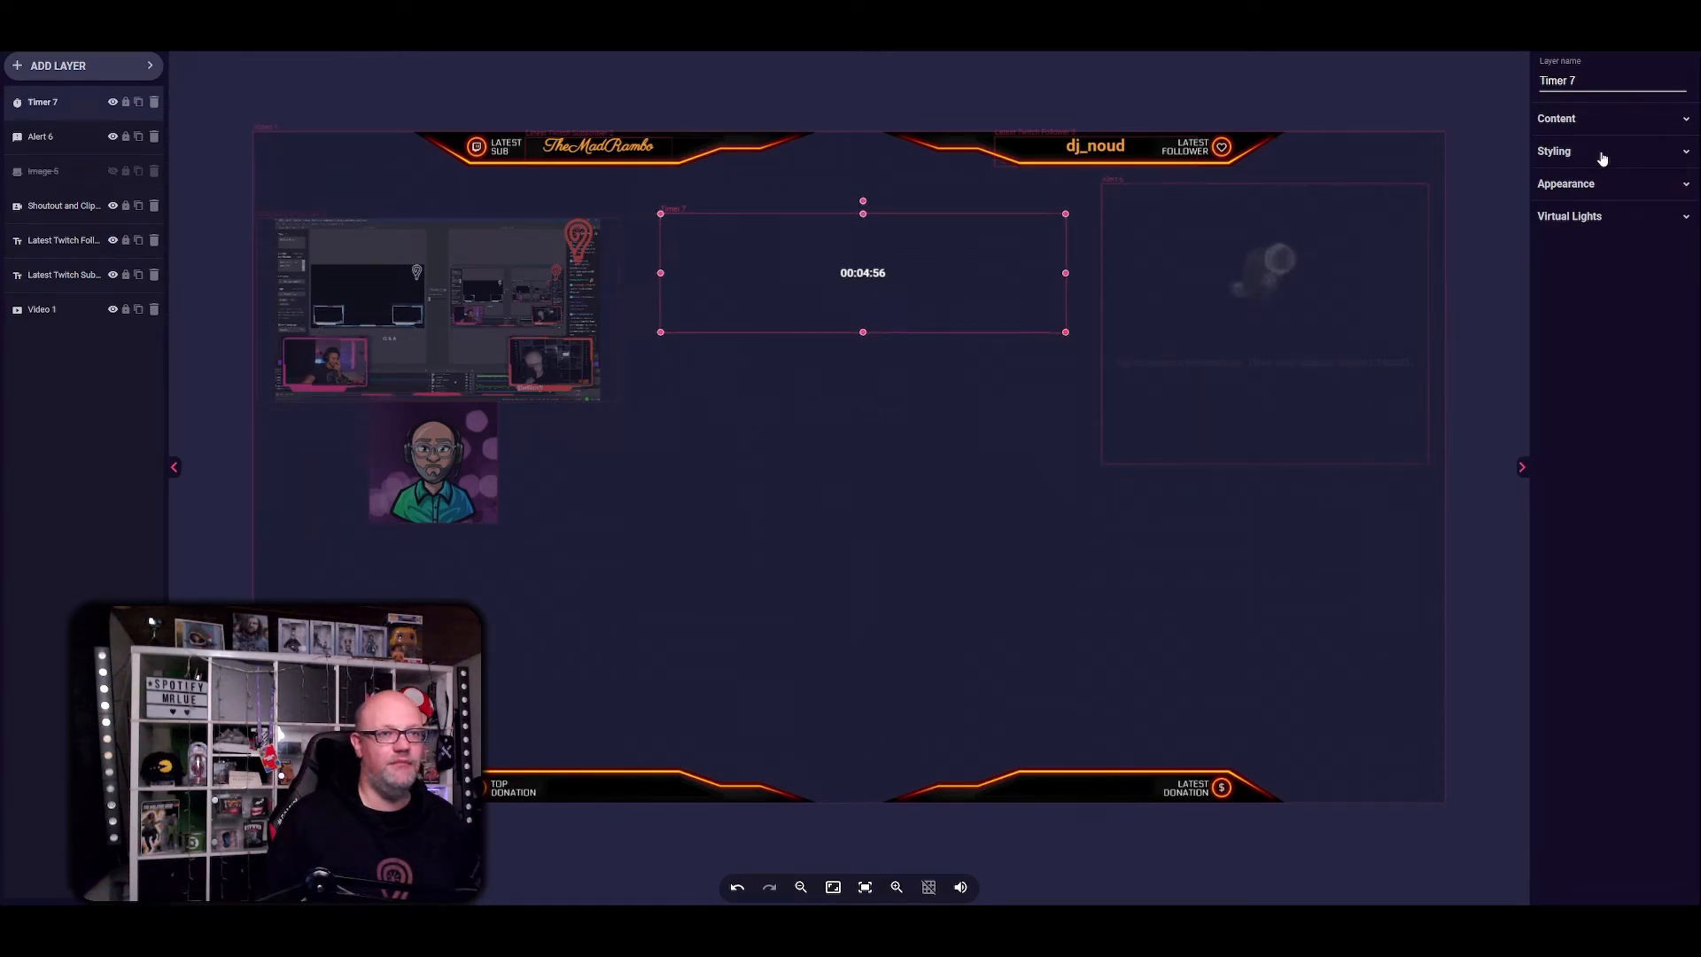
- Set the timer layer's countdown duration to 20 minutes
{"action": "left_click", "coordinate": [1560, 118]}
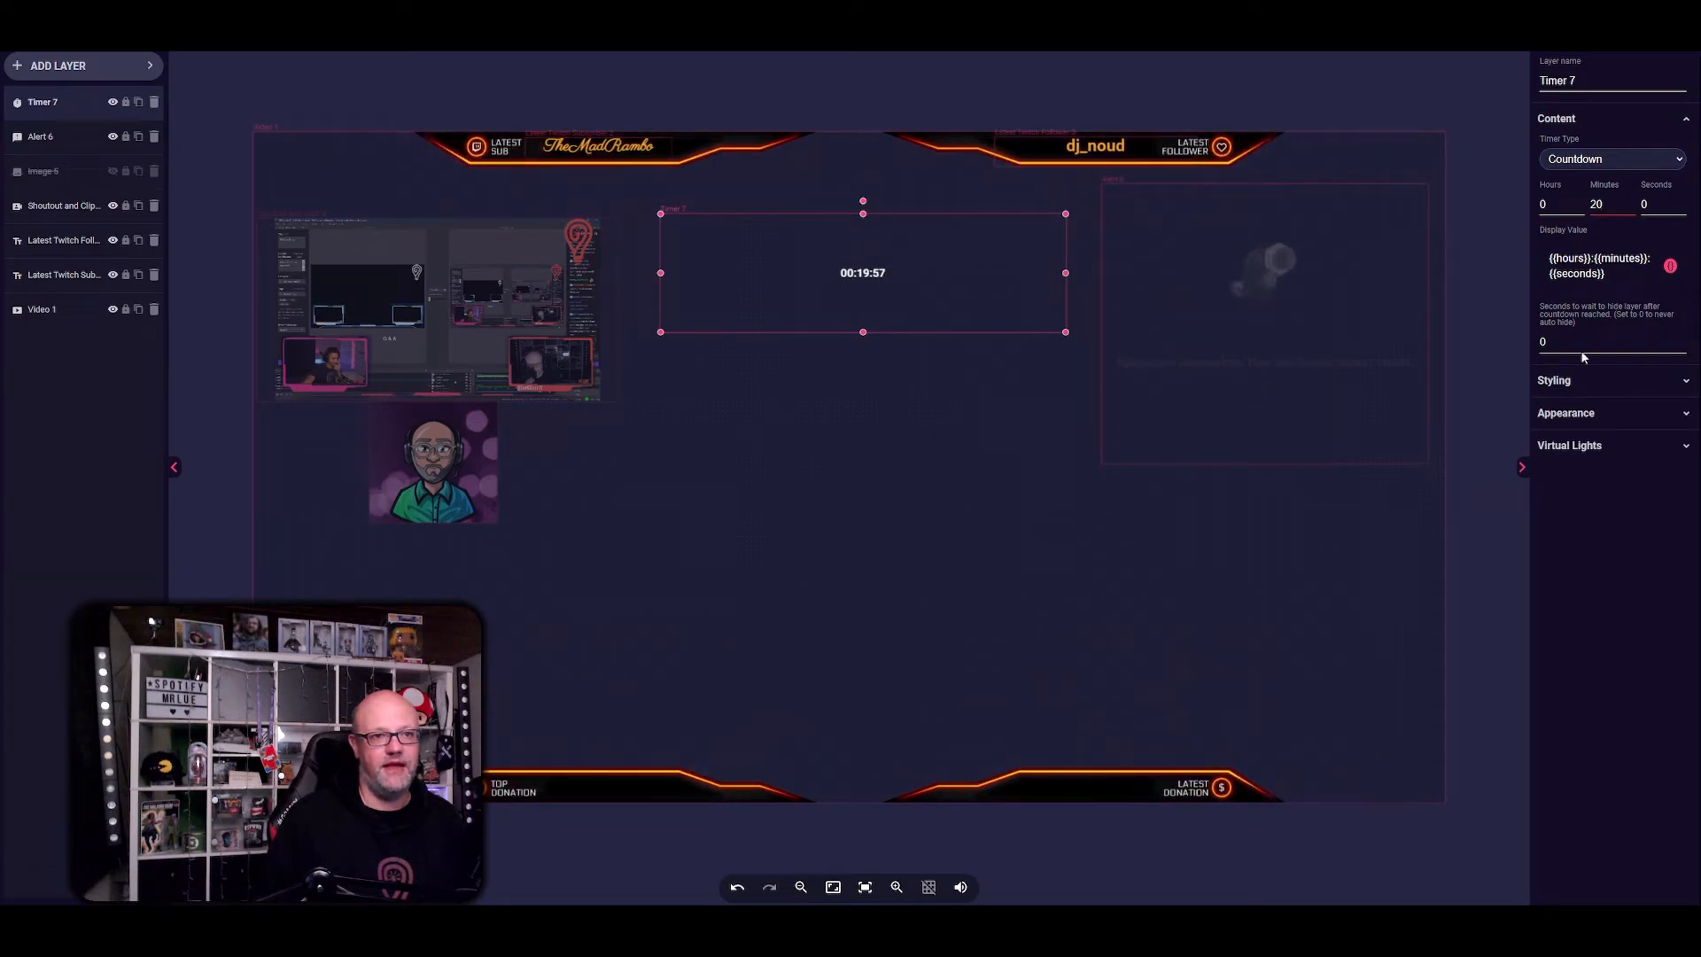
- Change the timer layer's type to Countup and check the placeholders in its display value
{"action": "left_click", "coordinate": [1611, 159]}
{"action": "left_click", "coordinate": [1595, 189]}
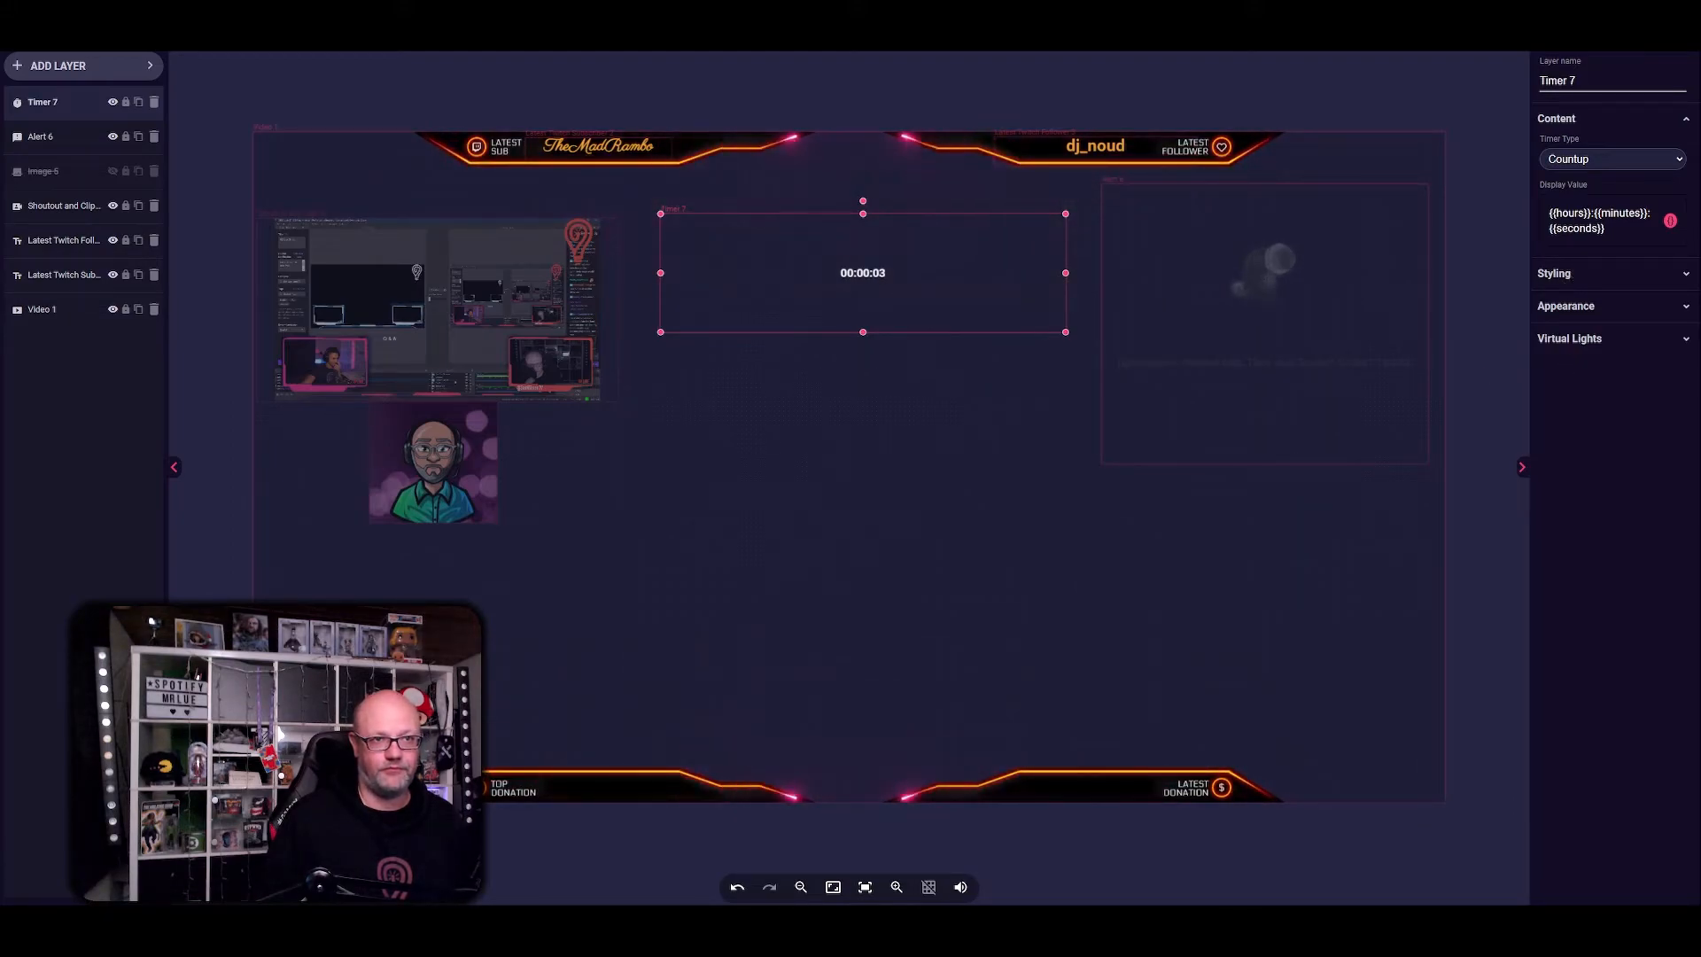
{"action": "left_click", "coordinate": [1550, 214]}
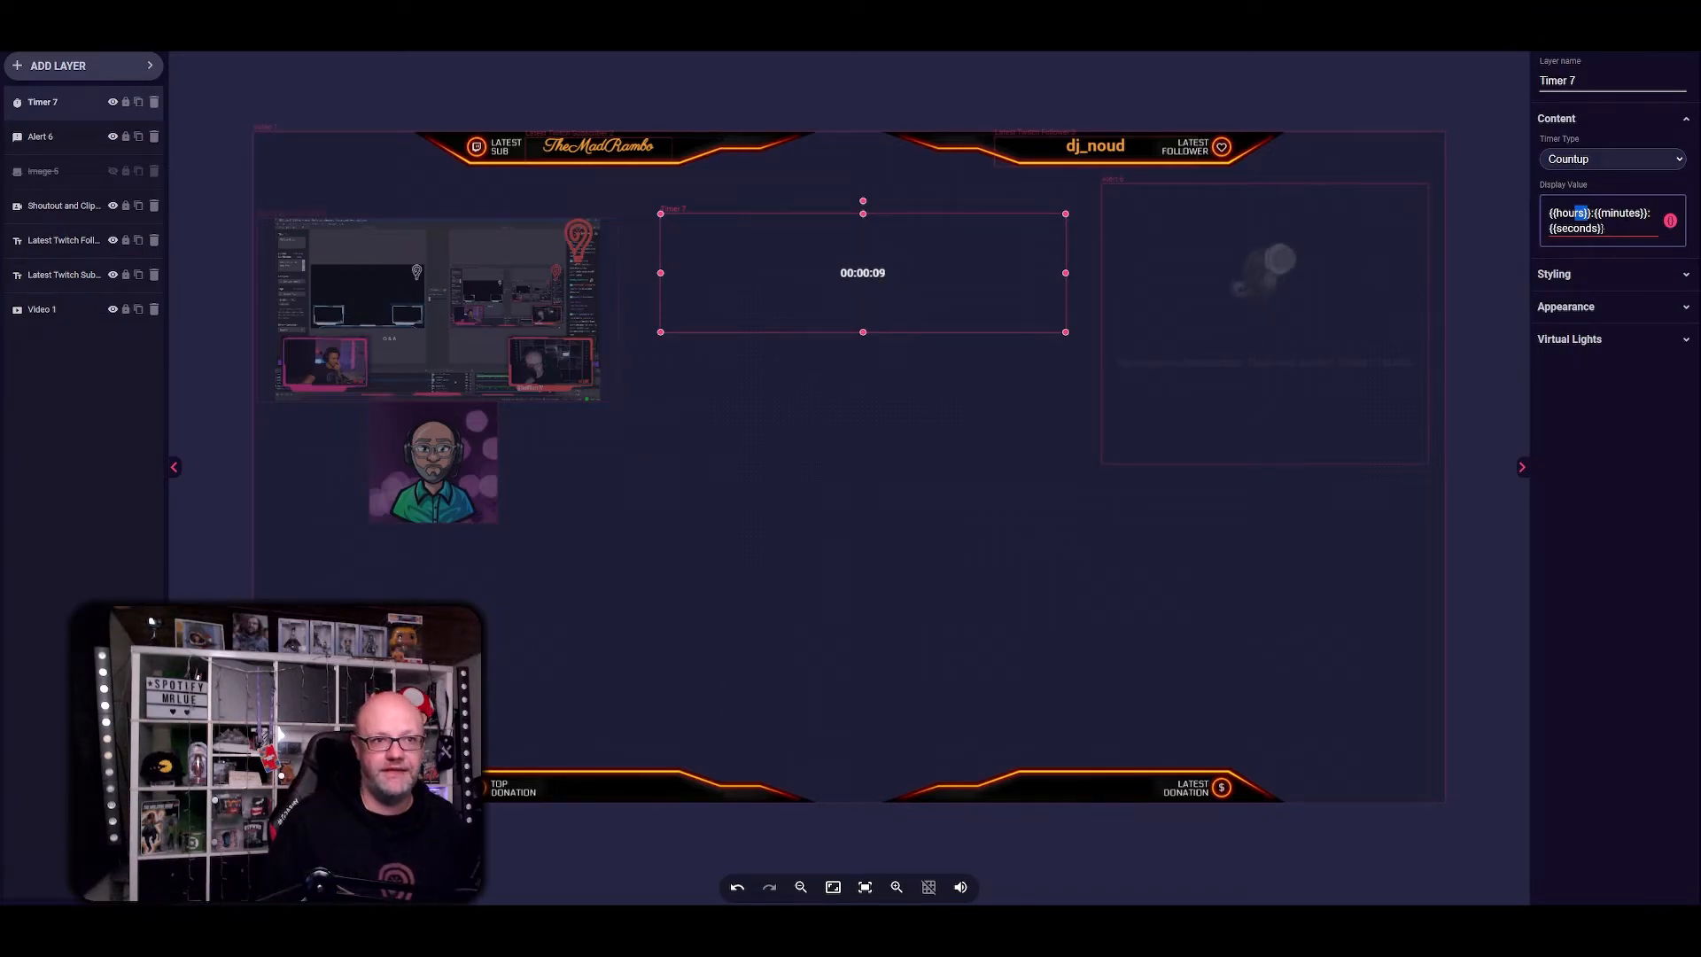
- Stretch the timer frame to fill the canvas, shrink it to about 1514 by 524, and move it towards the middle
{"action": "left_click", "coordinate": [1584, 276]}
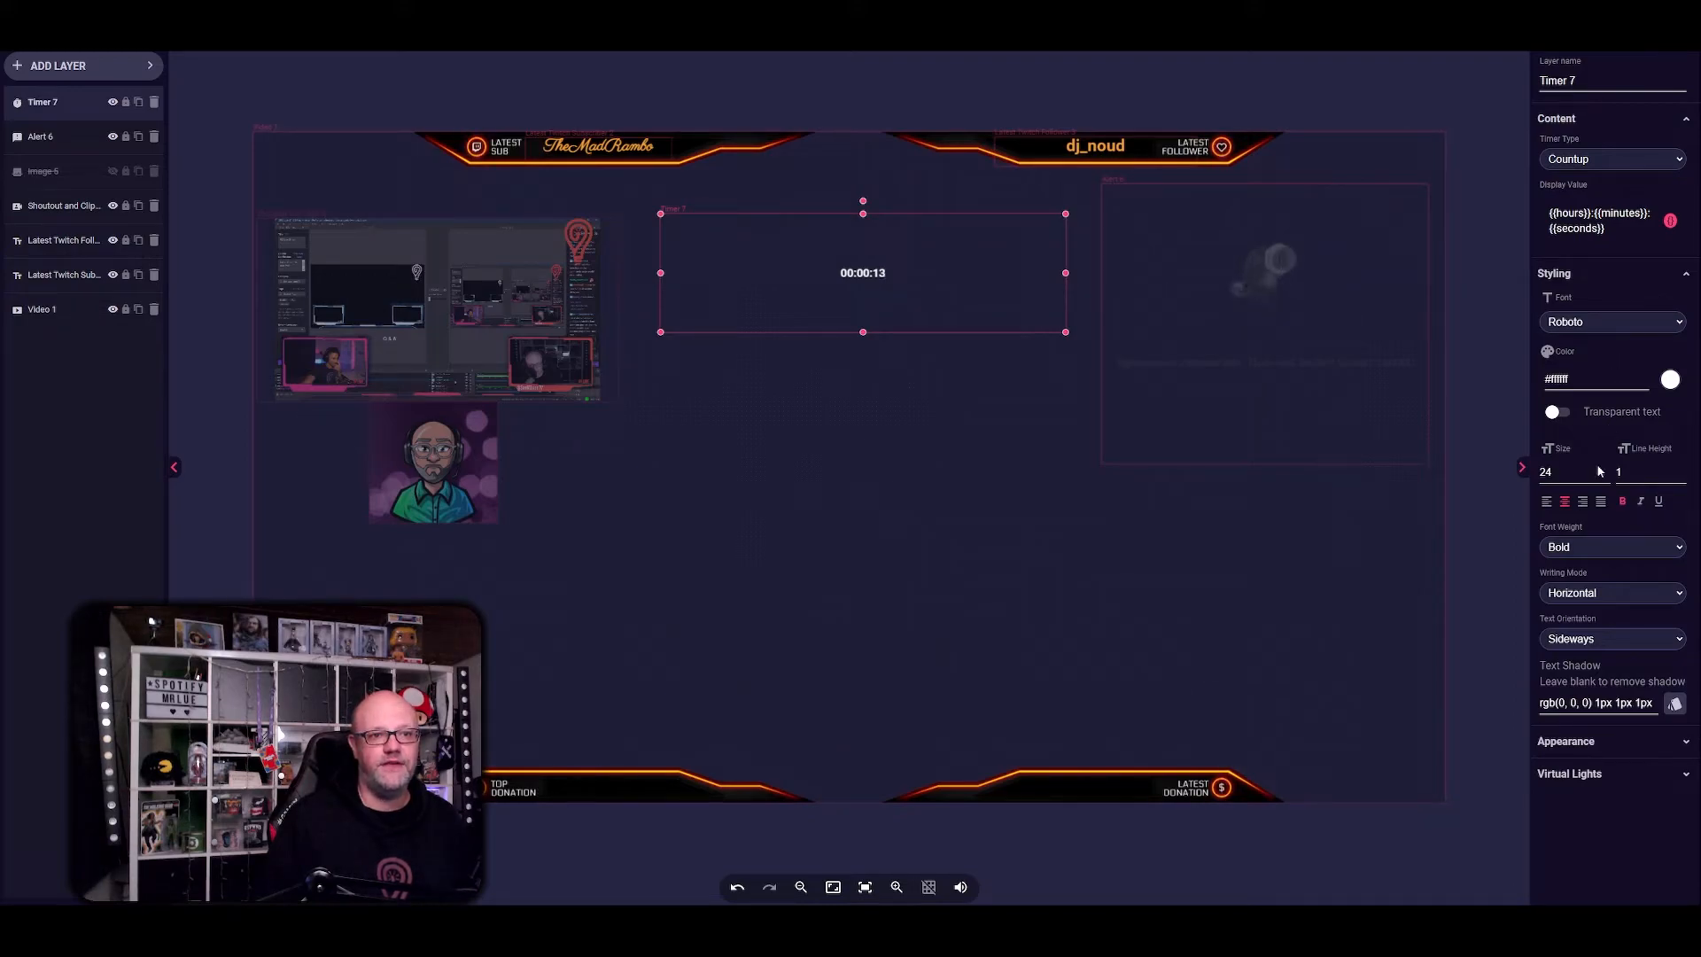
{"action": "left_click", "coordinate": [1578, 743]}
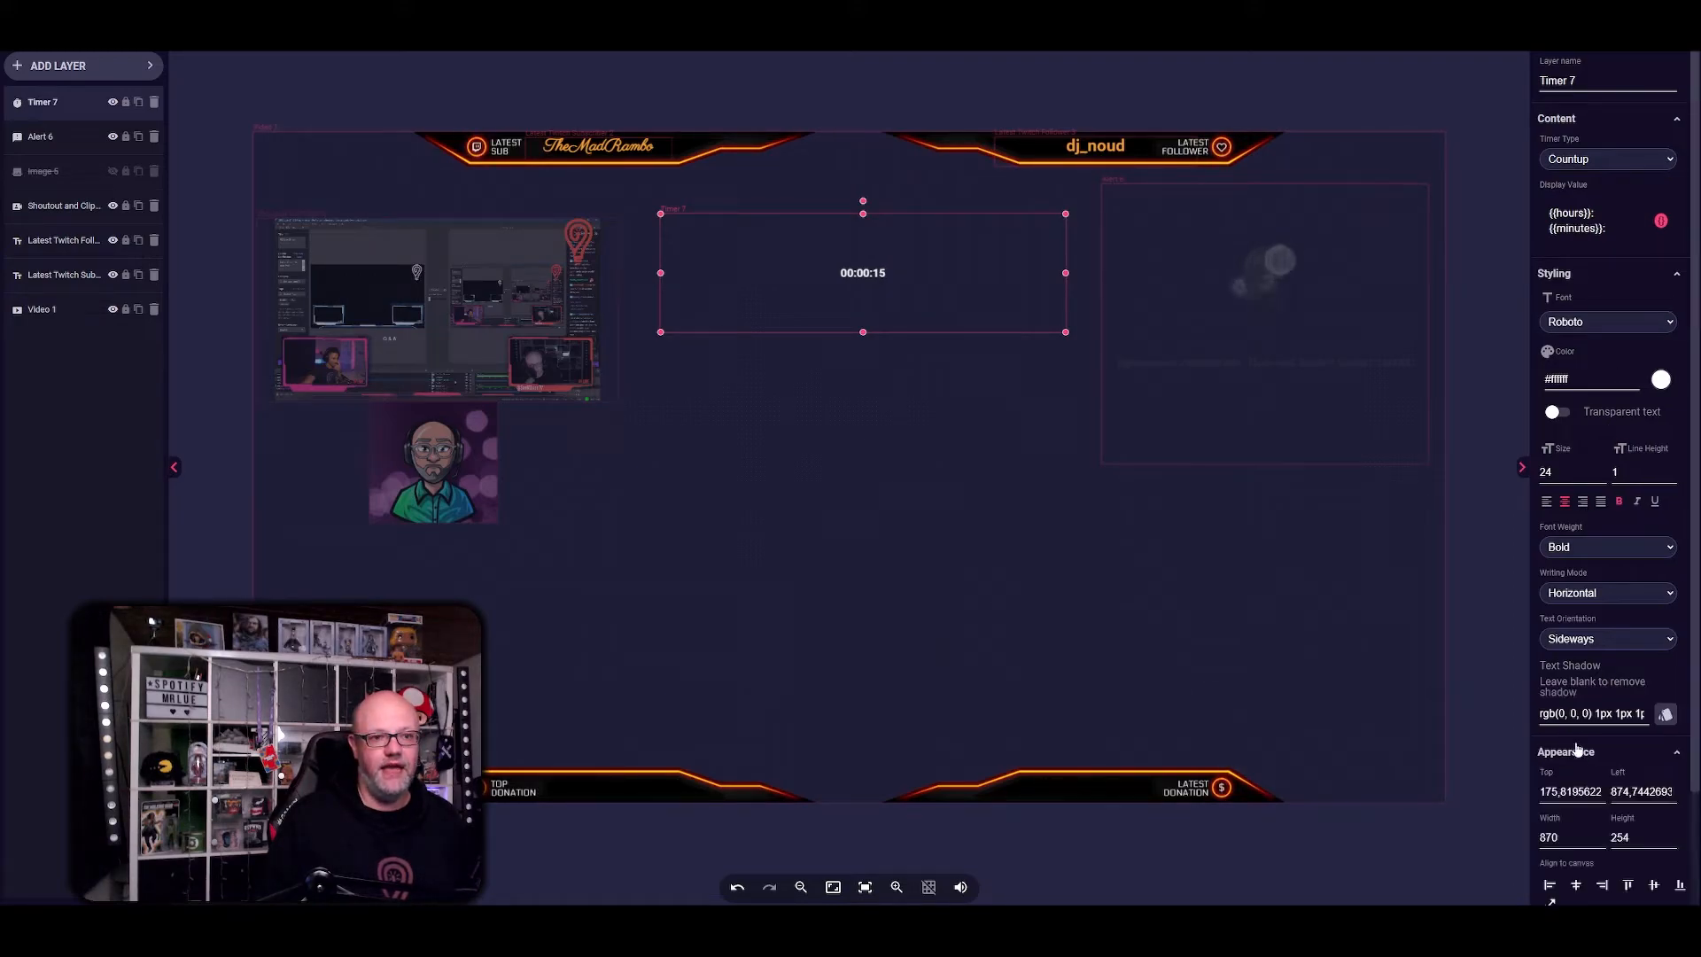
{"action": "scroll", "coordinate": [1586, 762], "scroll_direction": "down", "scroll_amount": 2}
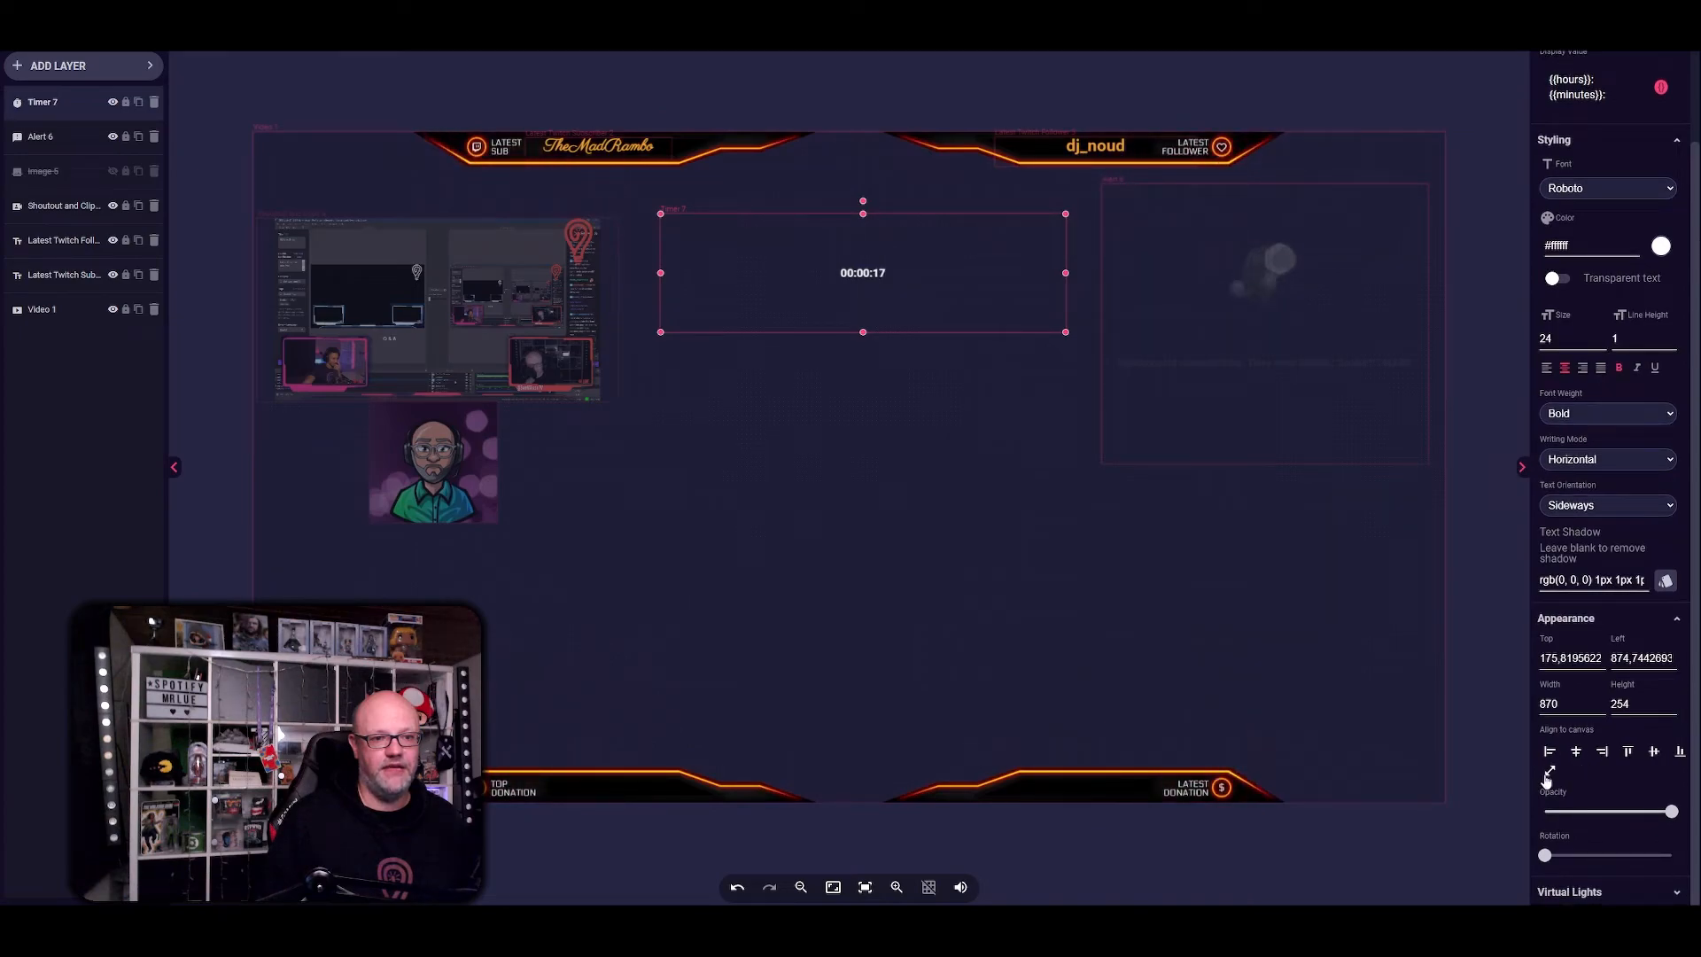
{"action": "left_click", "coordinate": [1550, 771]}
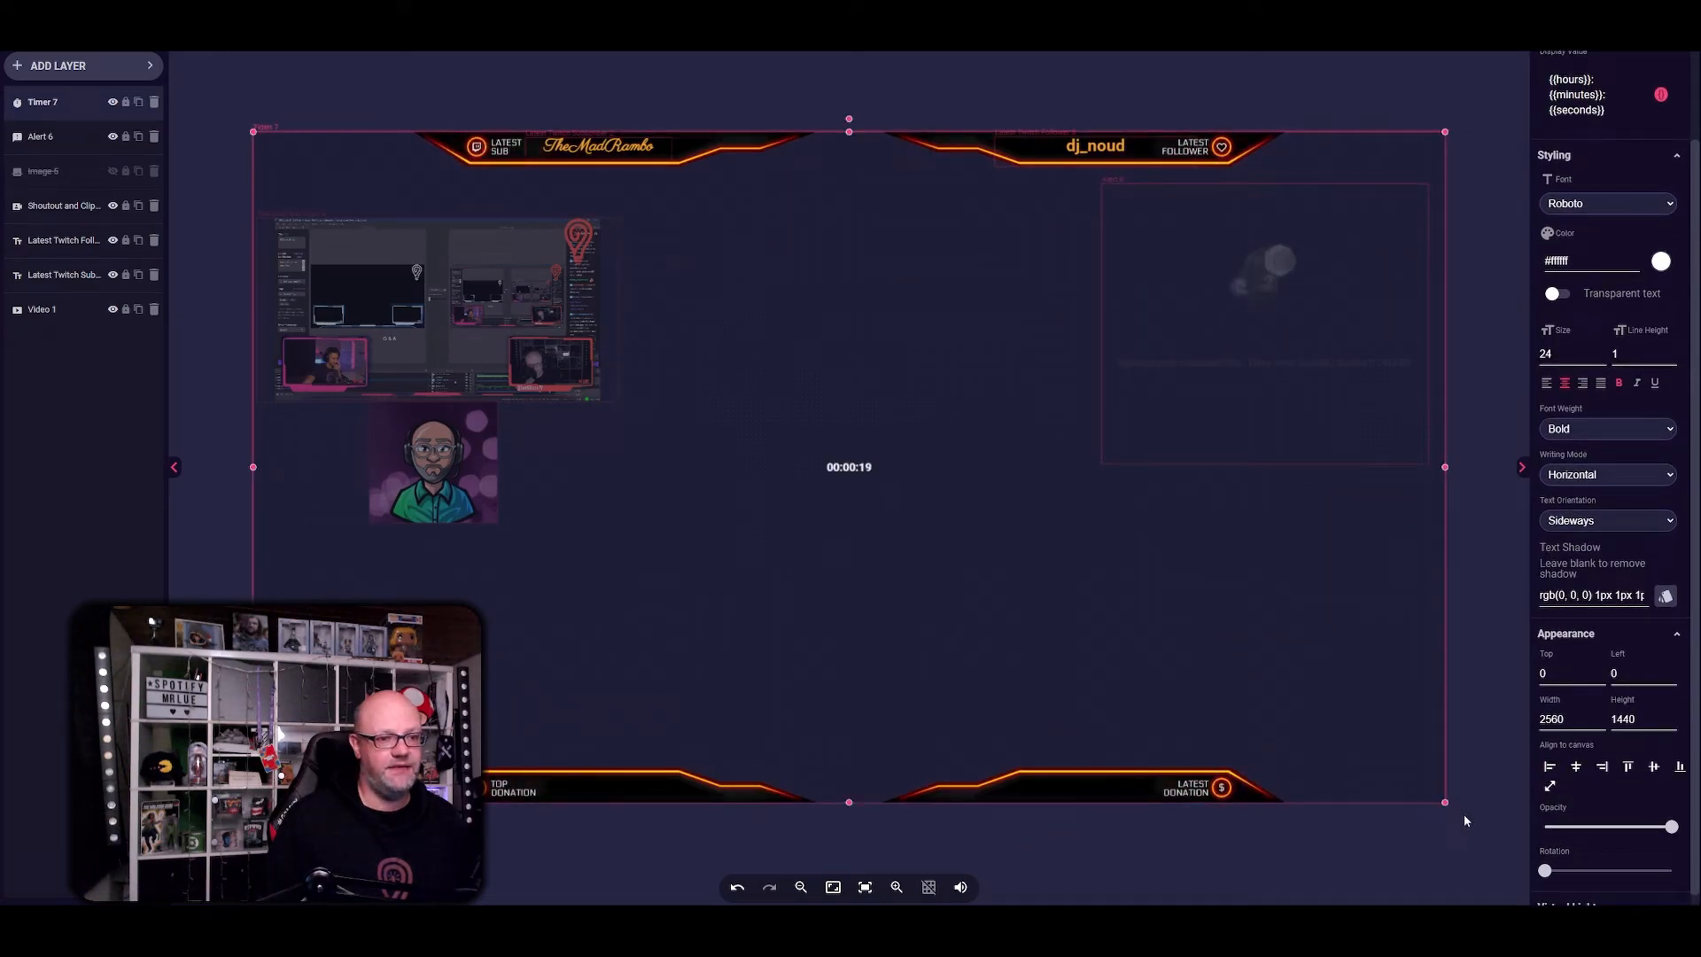
{"action": "left_click_drag", "start_coordinate": [1445, 803], "coordinate": [958, 376]}
{"action": "left_click_drag", "start_coordinate": [733, 280], "coordinate": [997, 547]}
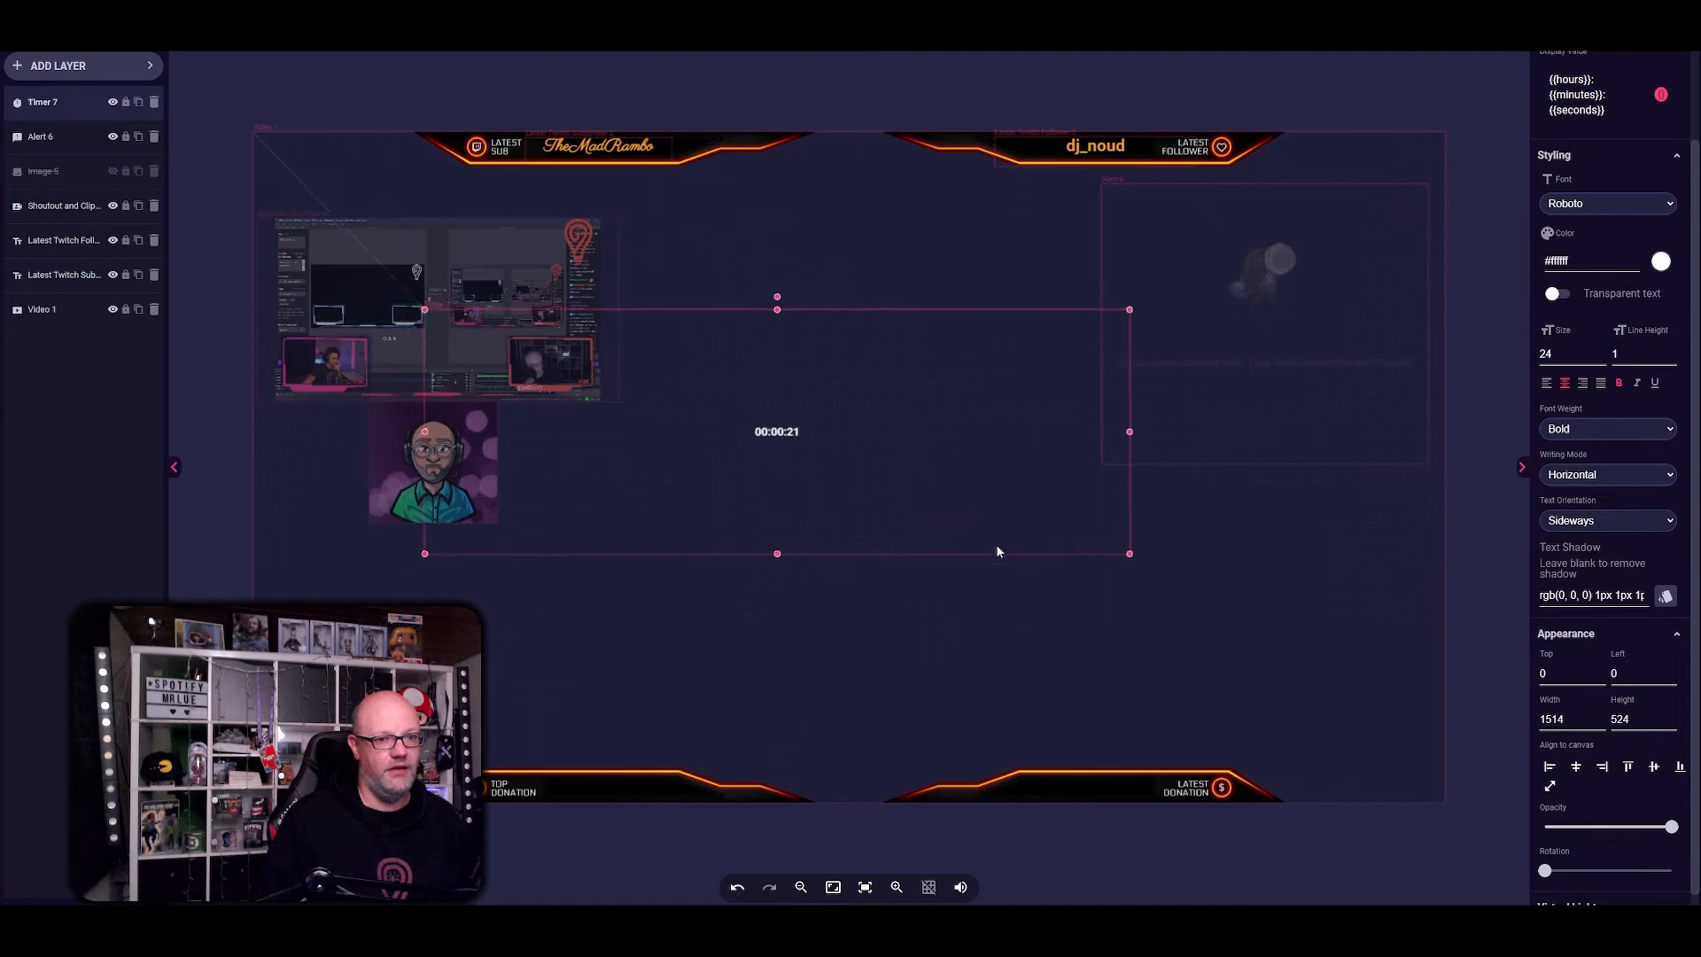
- Centre the timer frame horizontally and vertically on the canvas, and try its opacity and rotation settings
{"action": "left_click", "coordinate": [1576, 767]}
{"action": "left_click", "coordinate": [1653, 768]}
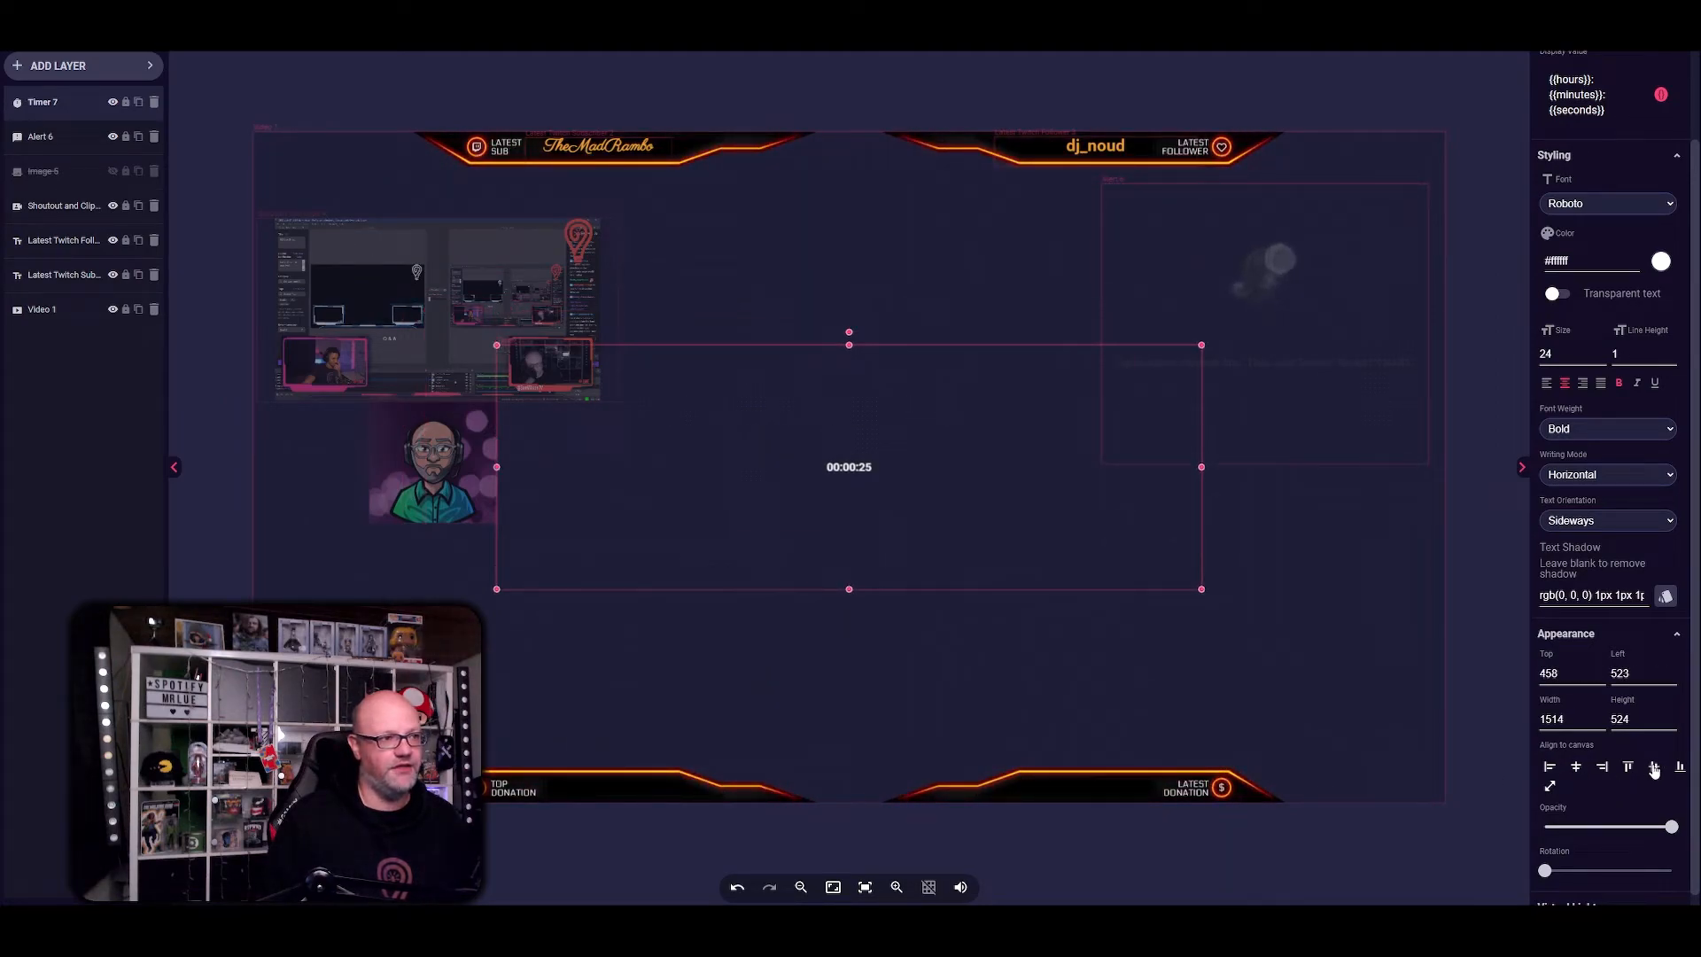
{"action": "scroll", "coordinate": [1613, 814], "scroll_direction": "down", "scroll_amount": 1}
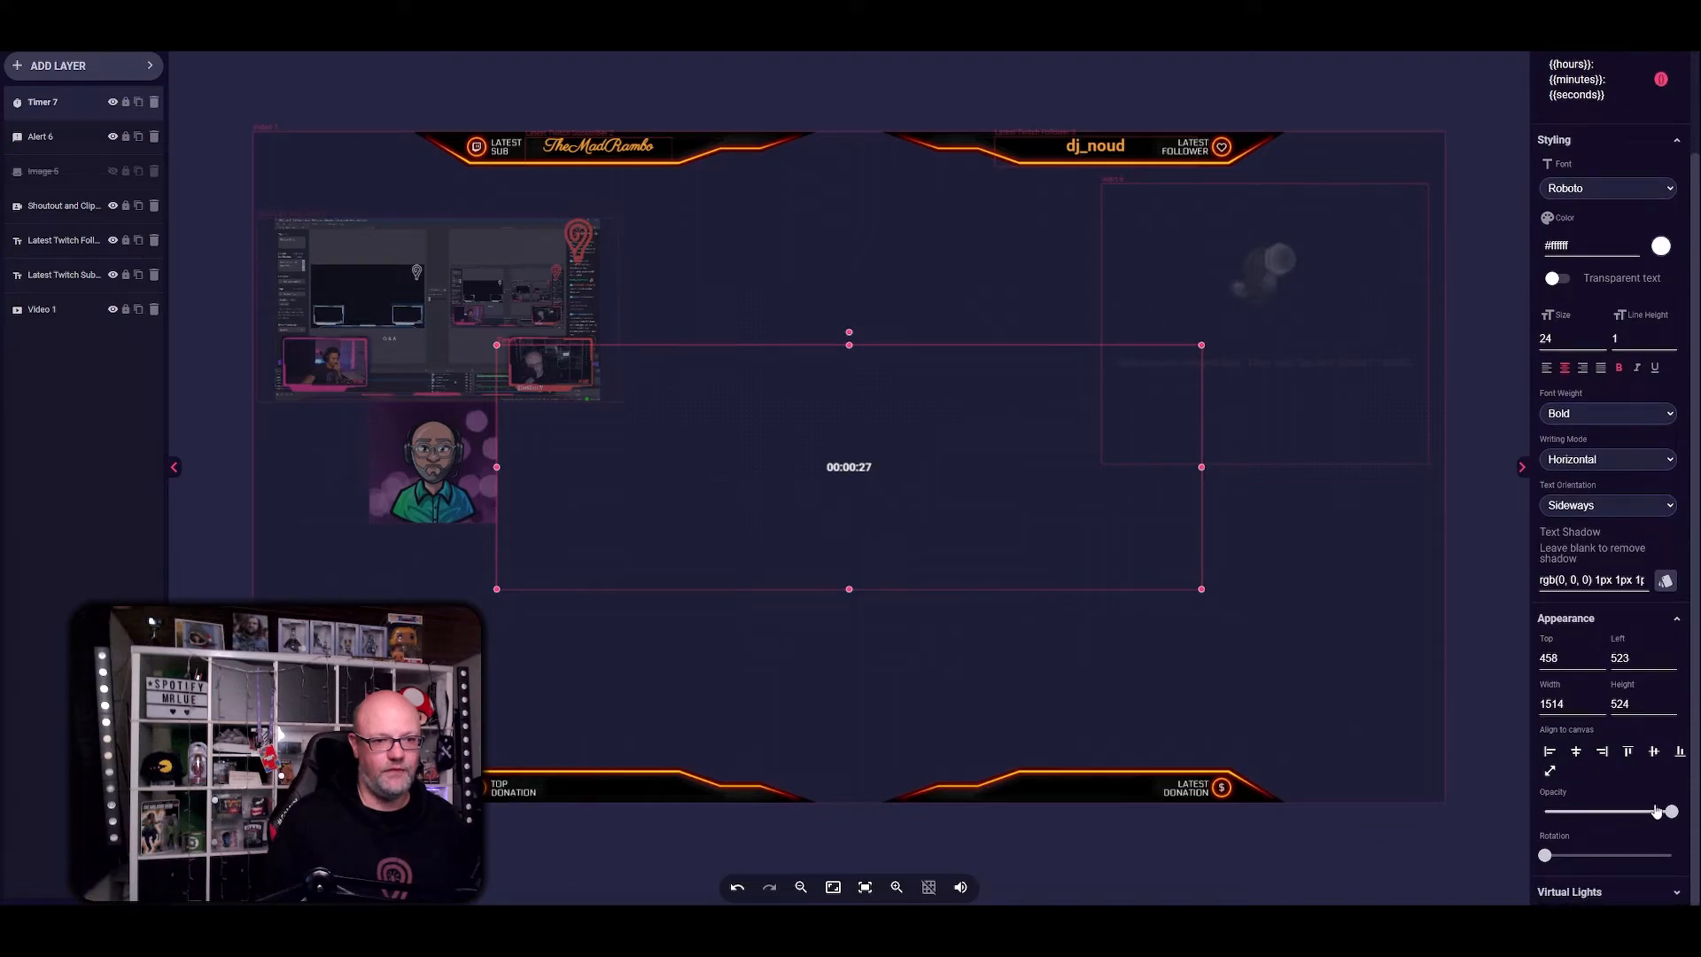
{"action": "mouse_move", "coordinate": [1671, 812]}
{"action": "left_mouse_down"}
{"action": "mouse_move", "coordinate": [1564, 827]}
{"action": "mouse_move", "coordinate": [1675, 824]}
{"action": "left_mouse_up"}
{"action": "mouse_move", "coordinate": [1546, 856]}
{"action": "left_mouse_down"}
{"action": "mouse_move", "coordinate": [1635, 856]}
{"action": "mouse_move", "coordinate": [1547, 856]}
{"action": "left_mouse_up"}
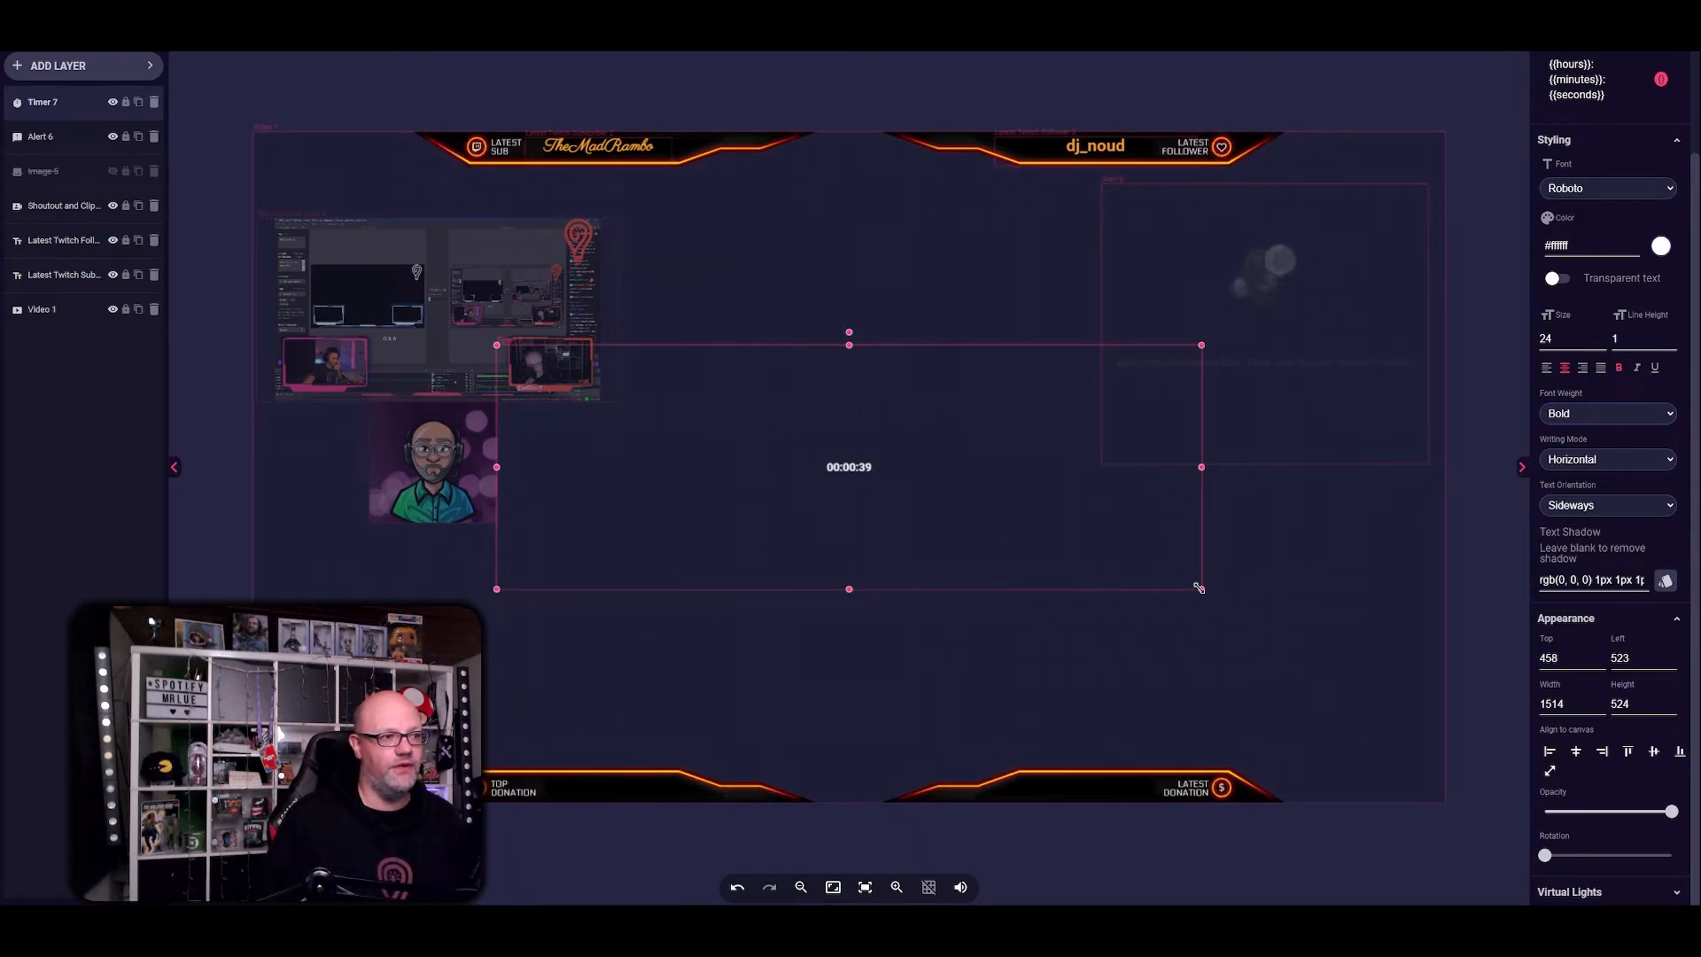
- Enlarge the timer frame to about 1735 by 754, move it up near the canvas's upper edge, and set its text size to 85
{"action": "left_click_drag", "start_coordinate": [1199, 587], "coordinate": [1312, 697]}
{"action": "left_click_drag", "start_coordinate": [1086, 581], "coordinate": [999, 395]}
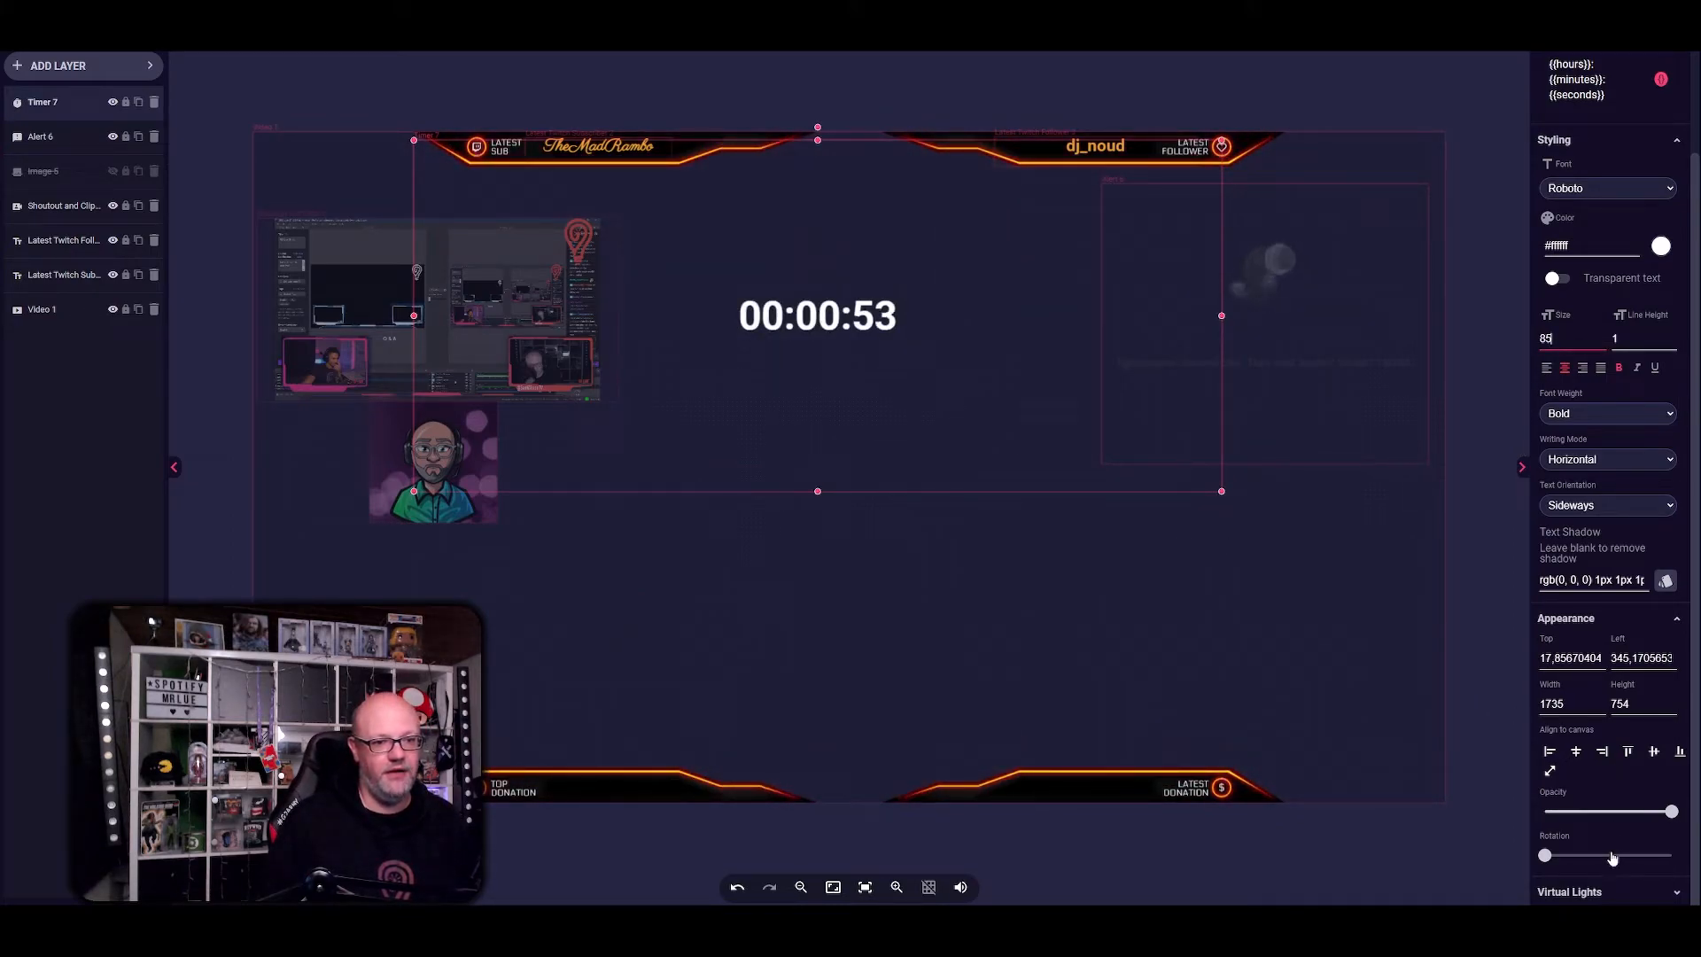
- Add the SamTest virtual light to the timer layer with Text as the target to change
{"action": "left_click", "coordinate": [1612, 893]}
{"action": "scroll", "coordinate": [1612, 886], "scroll_direction": "down", "scroll_amount": 1}
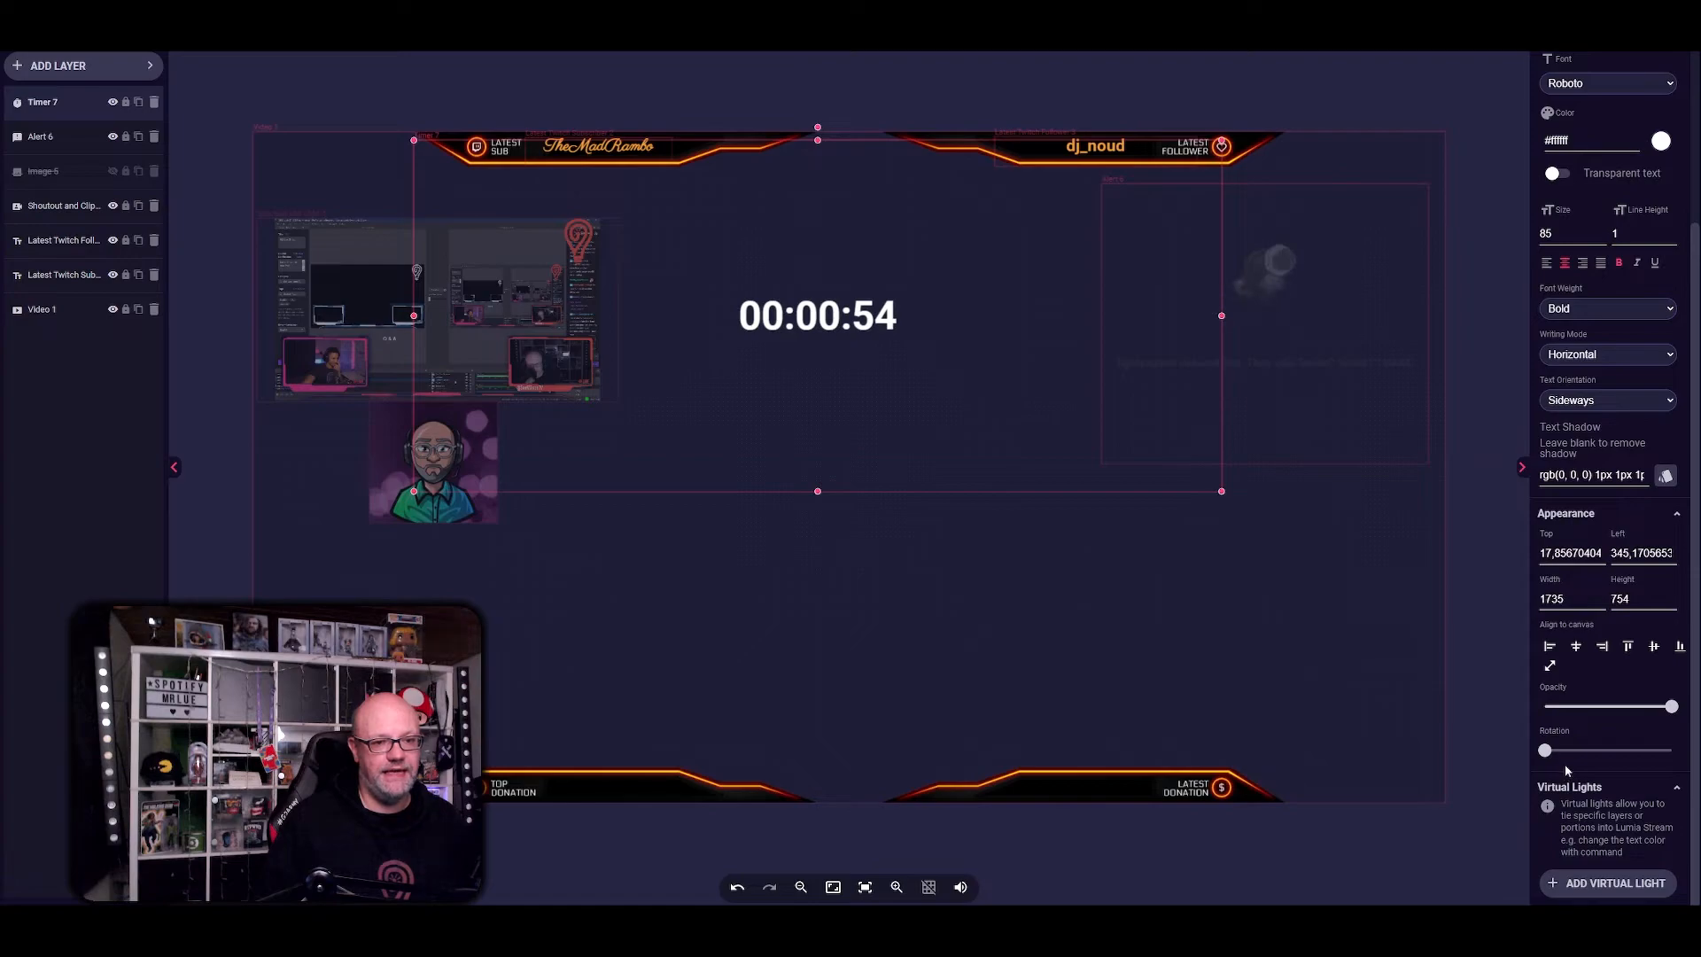
{"action": "left_click", "coordinate": [1615, 881]}
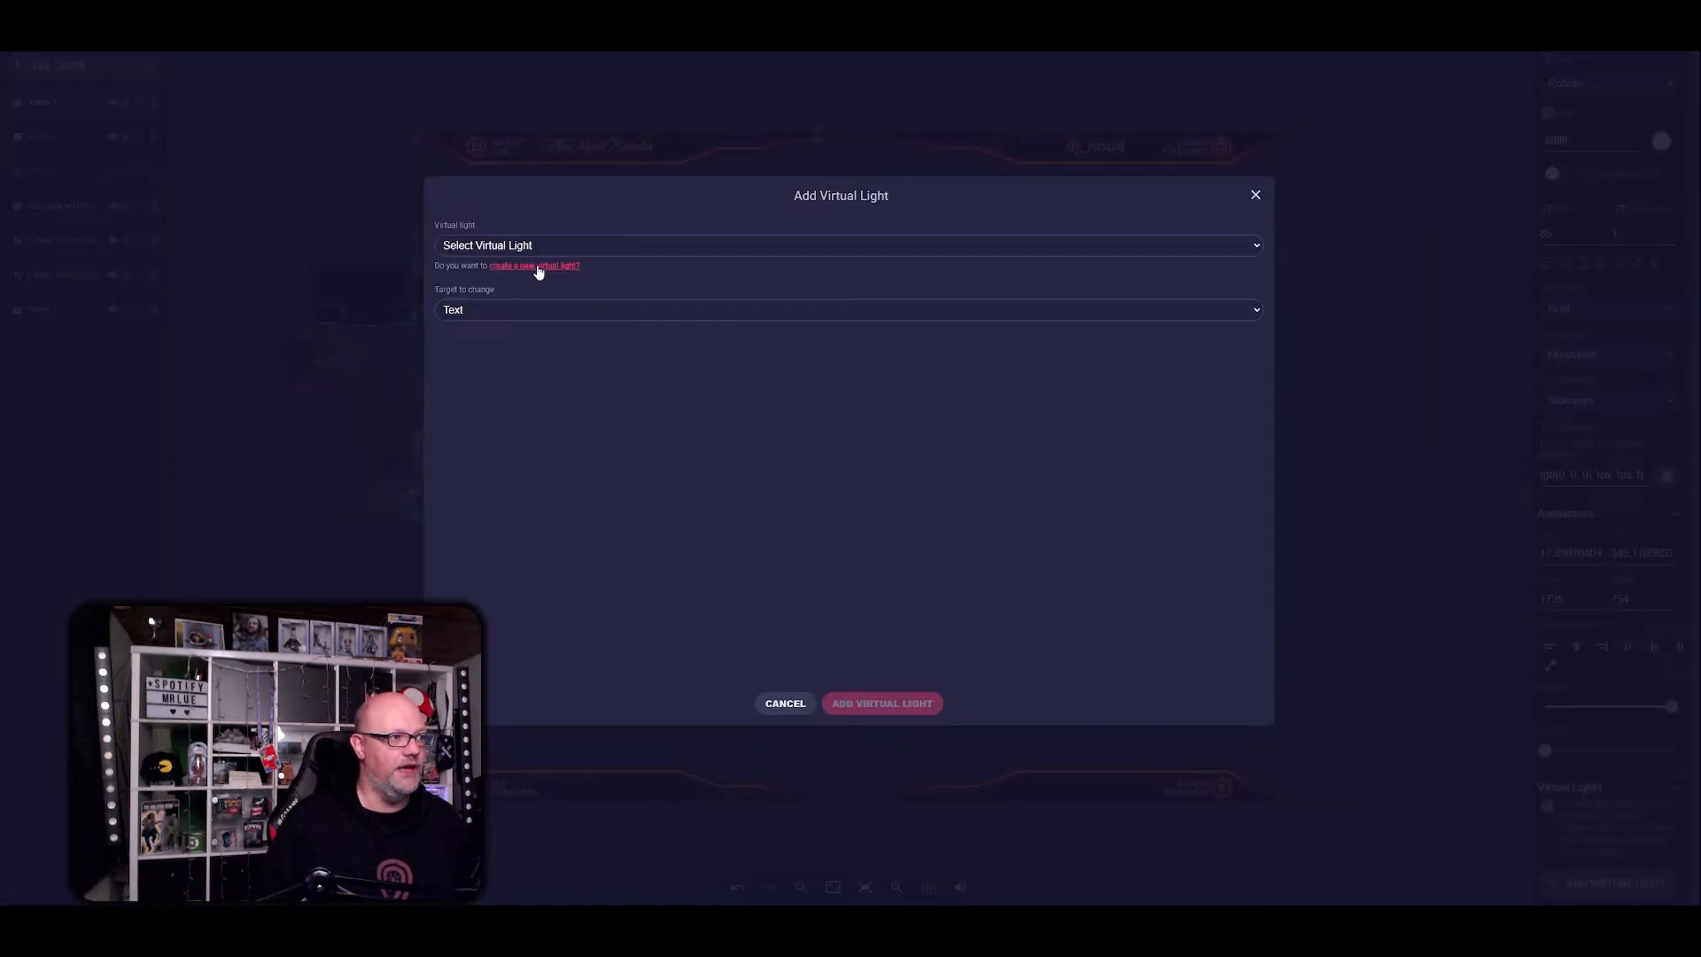
{"action": "left_click", "coordinate": [605, 251]}
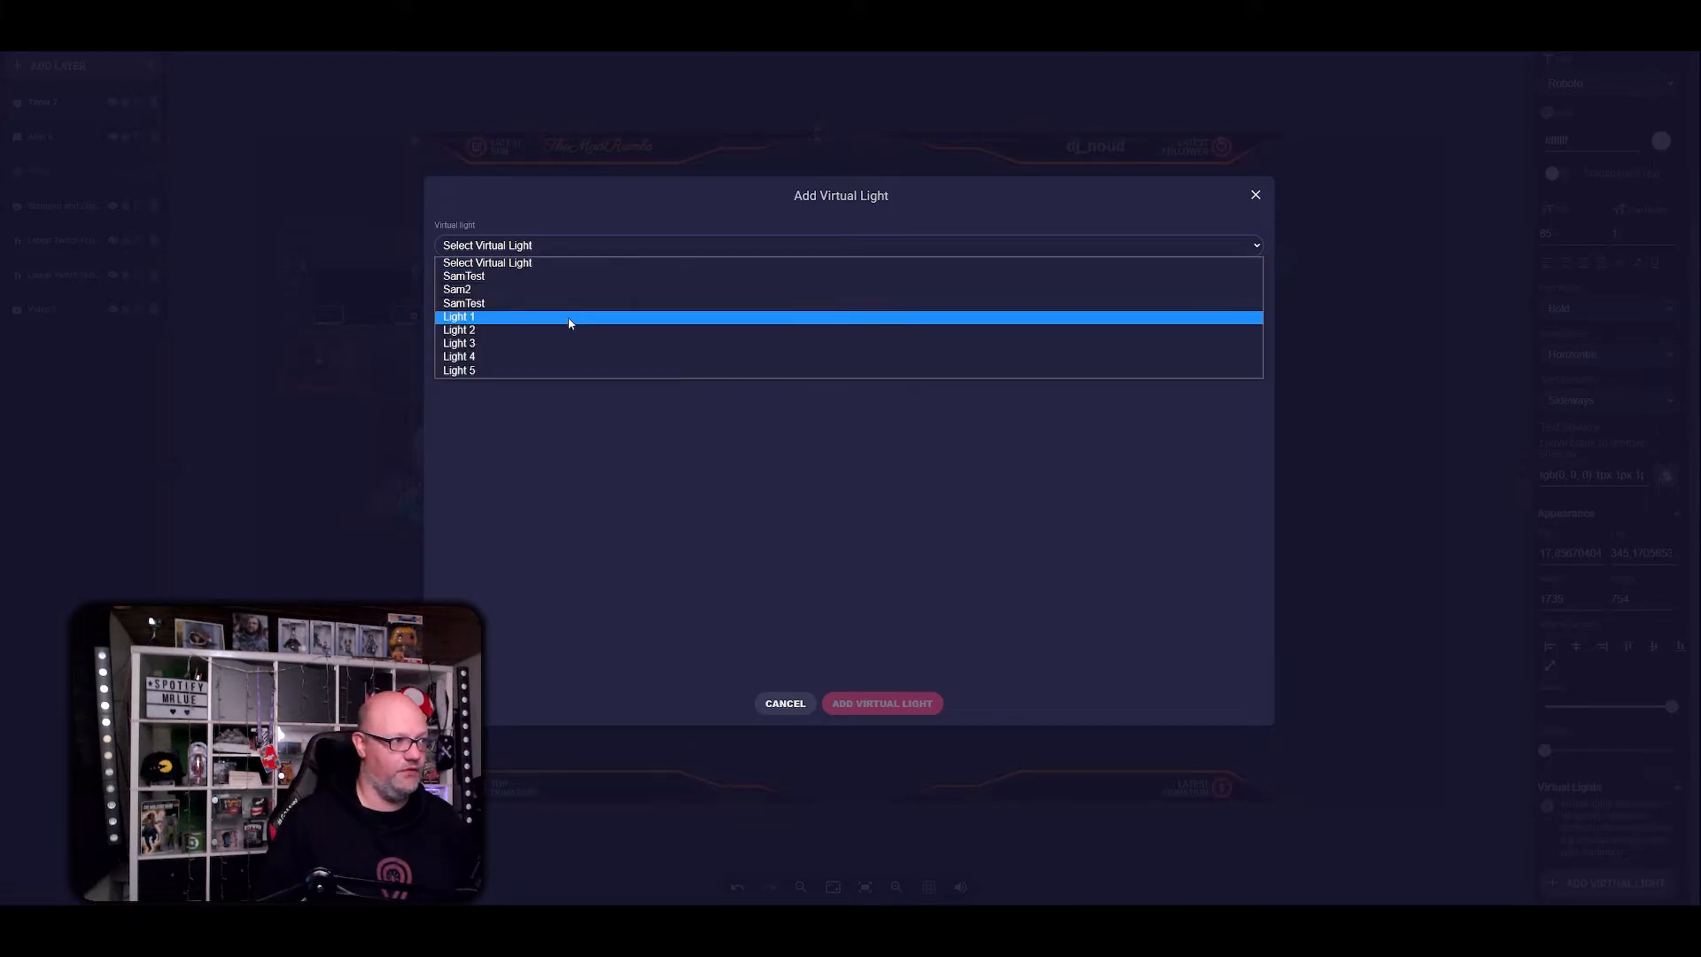
{"action": "left_click", "coordinate": [566, 277]}
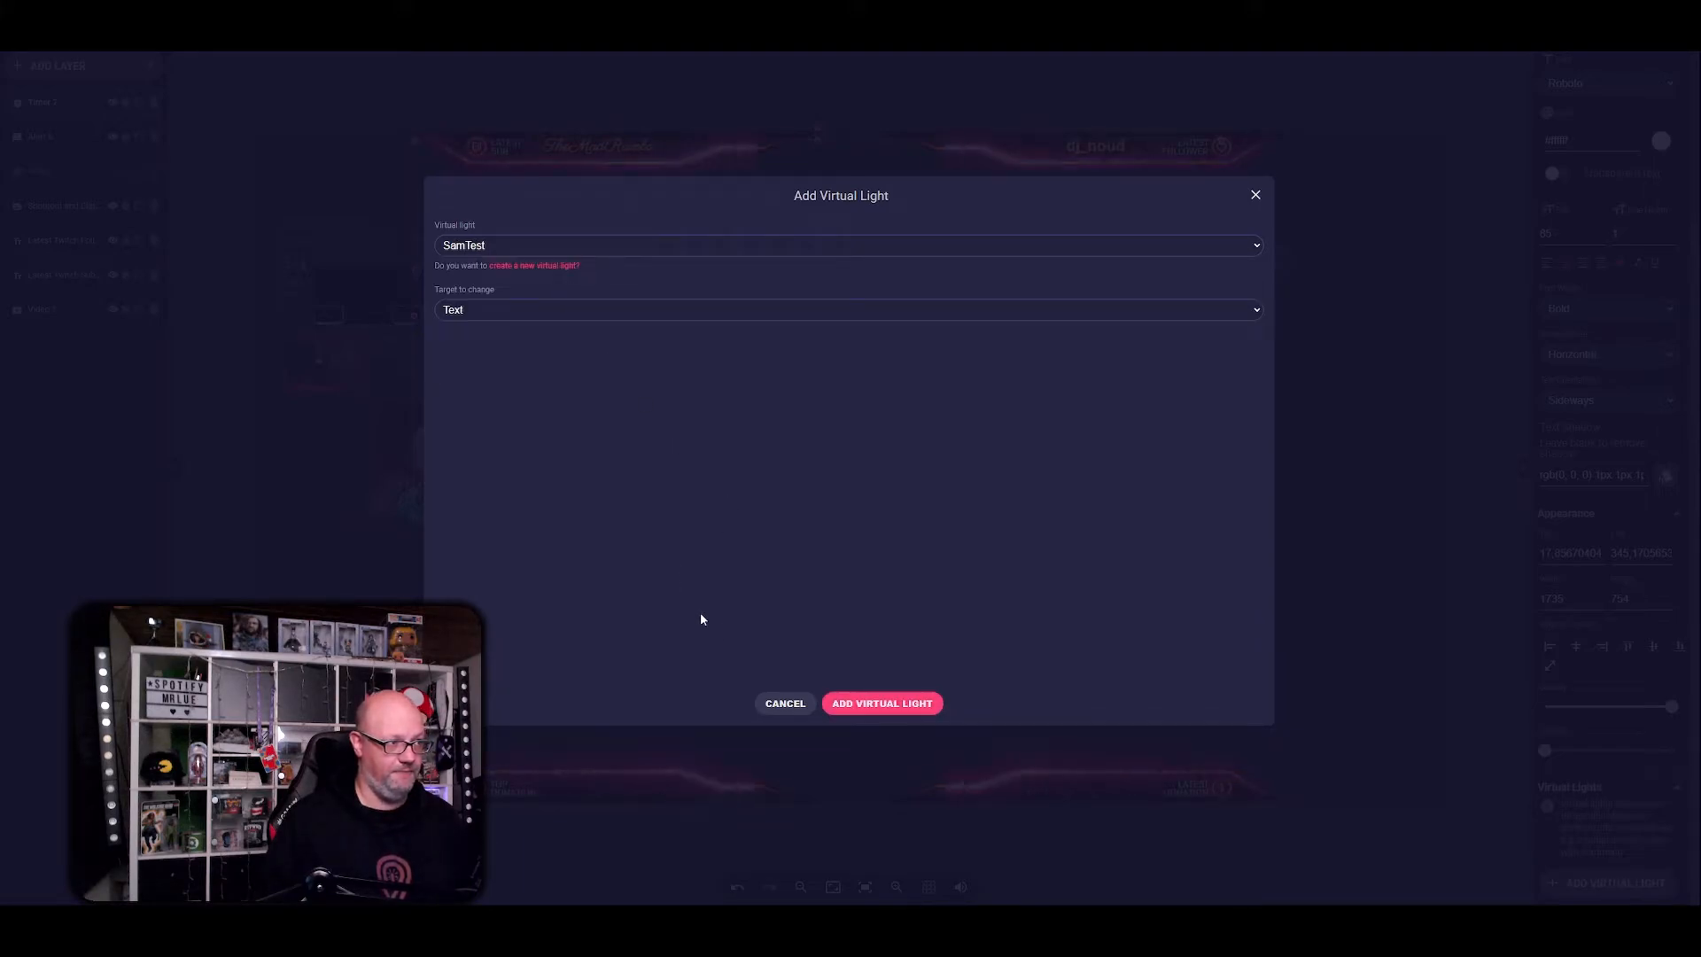
{"action": "left_click", "coordinate": [576, 310]}
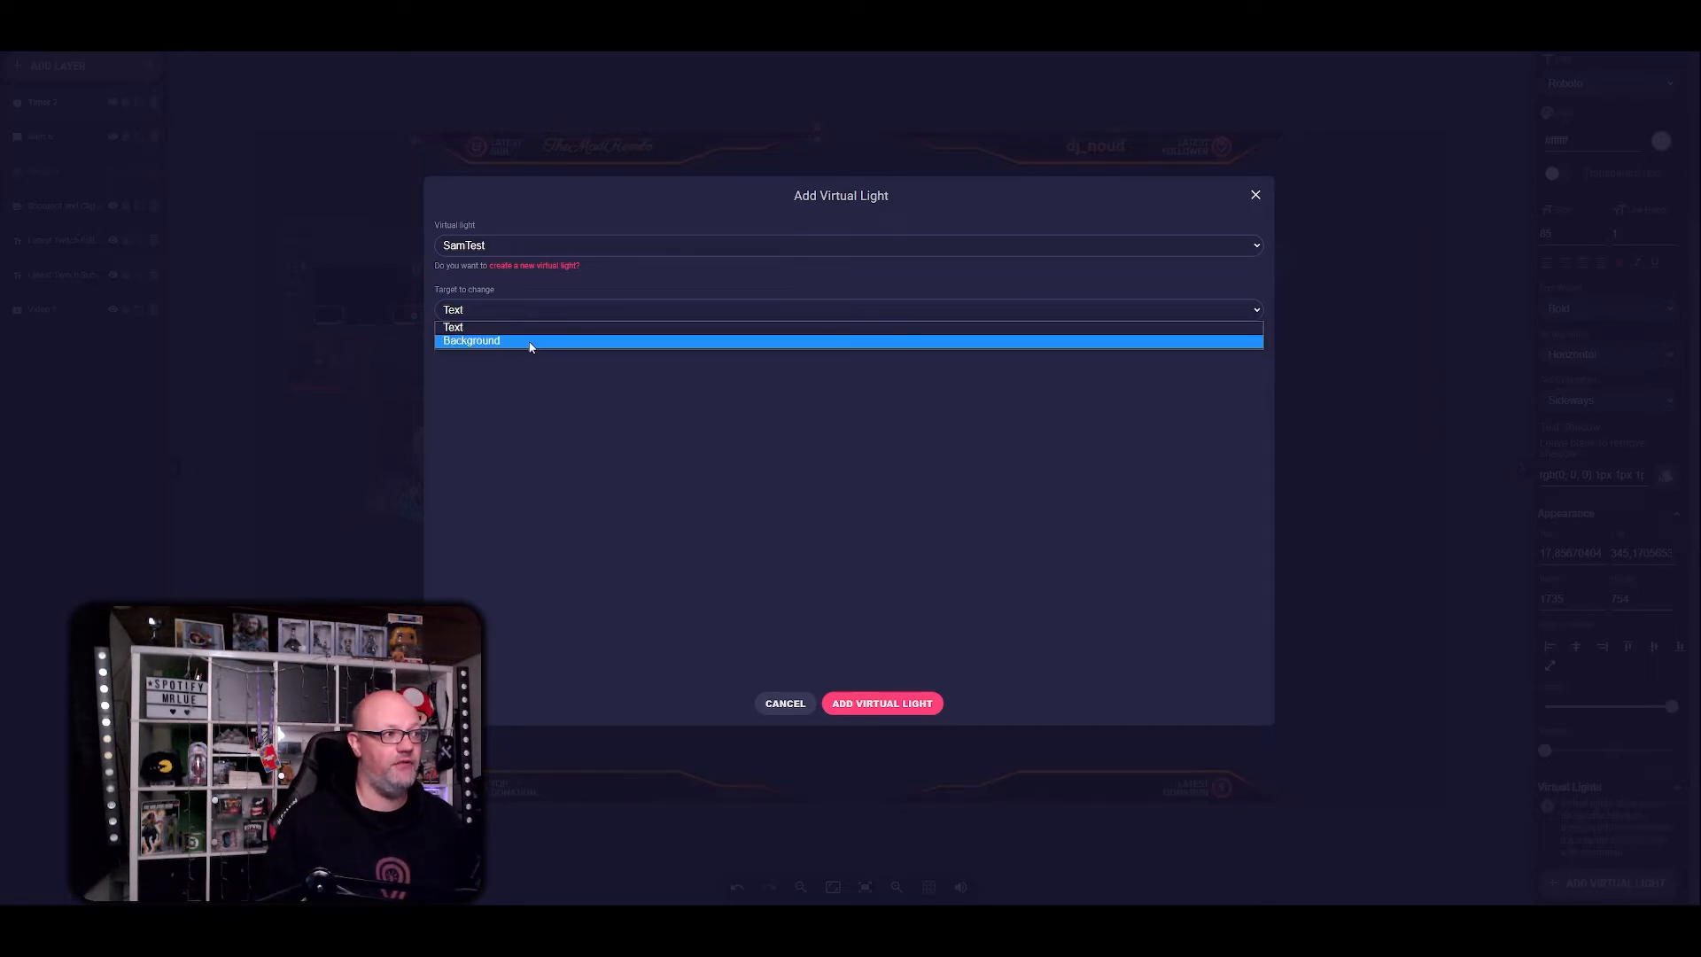
{"action": "left_click", "coordinate": [475, 328]}
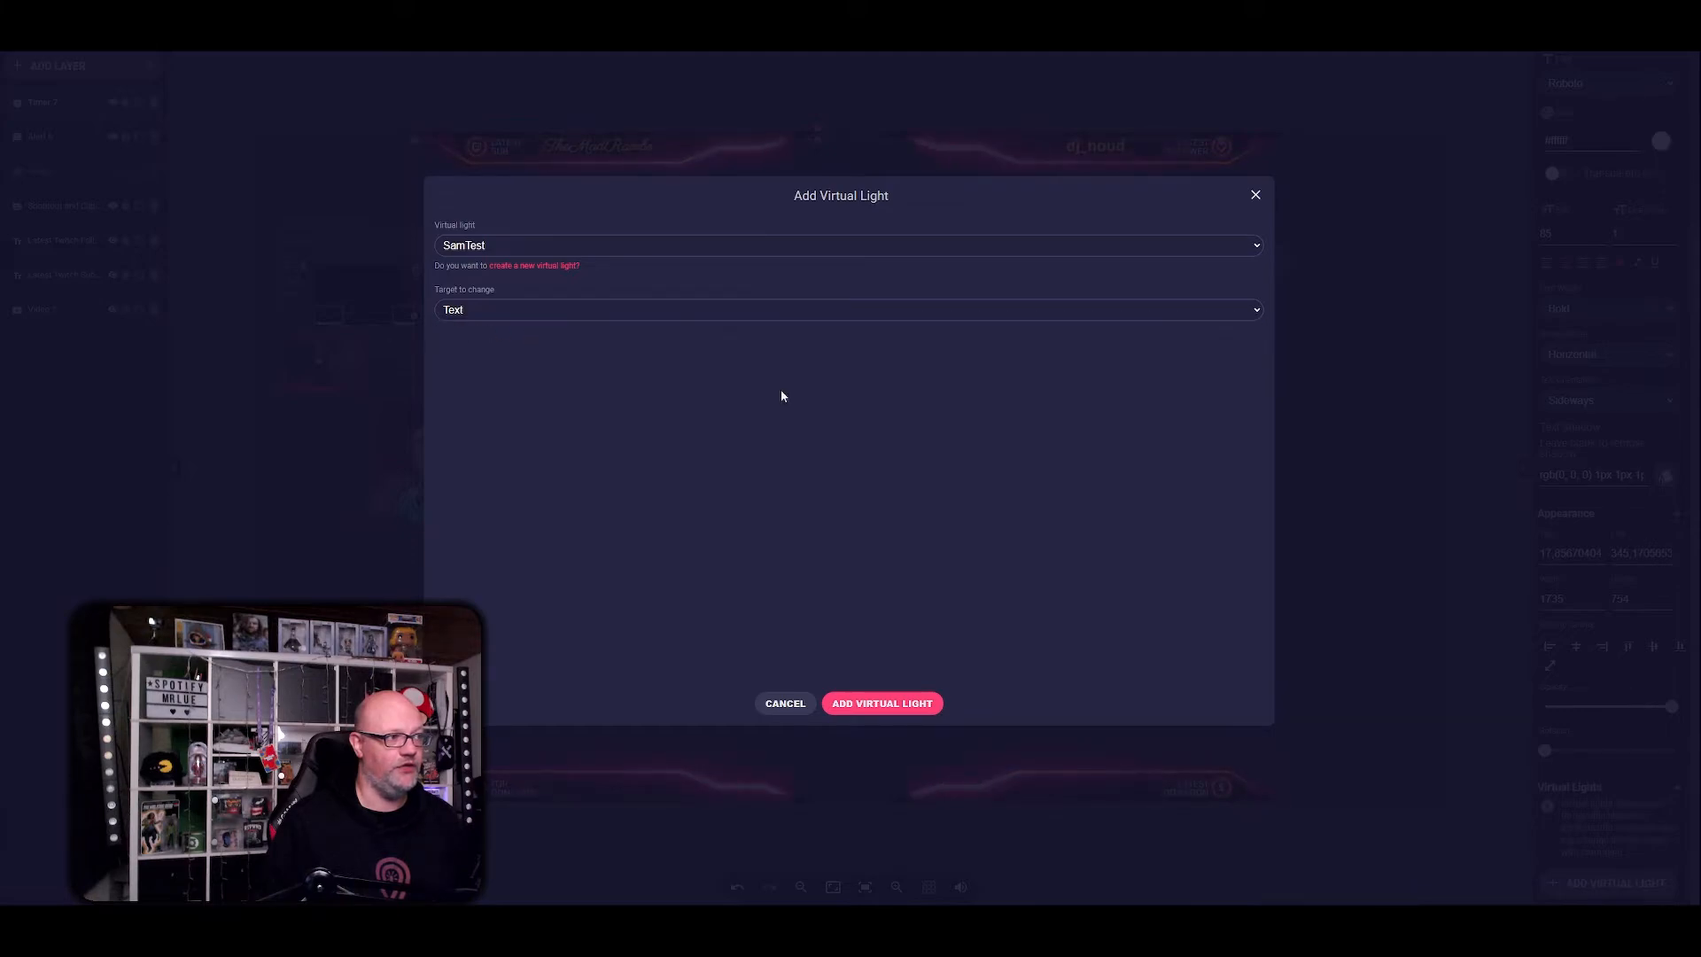
{"action": "left_click", "coordinate": [881, 703]}
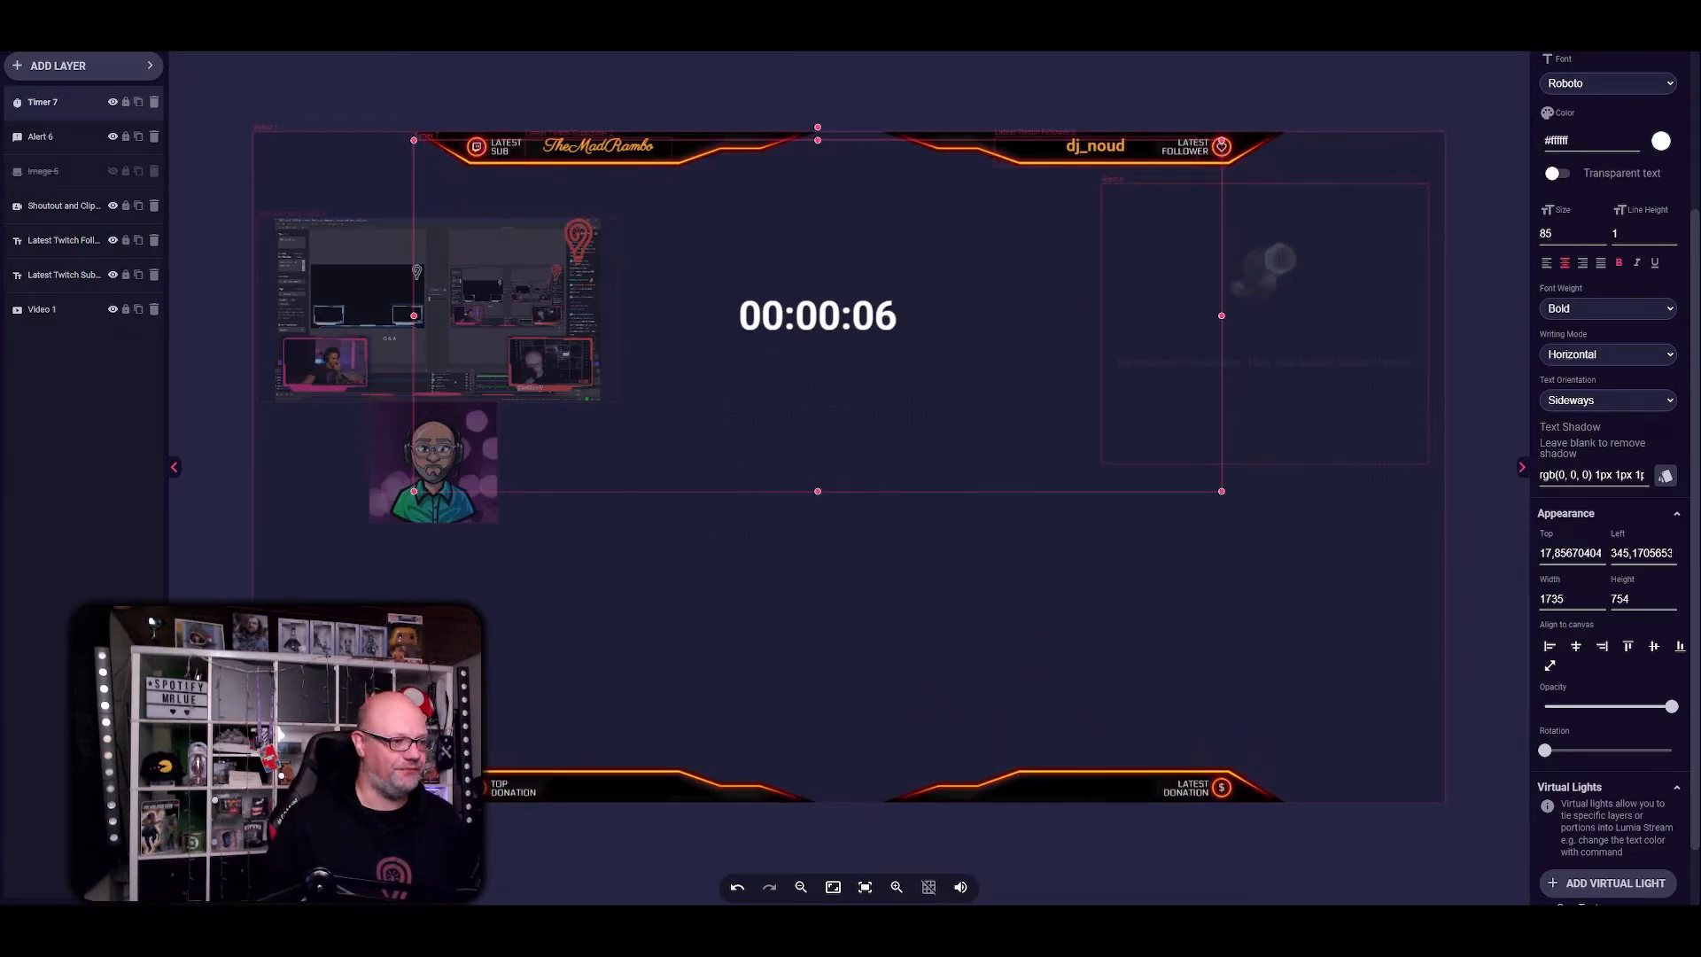
- Switch to the main Lumia Stream window, test the Fruits-copy Studio theme on the timer text, and return to the overlay editor
{"action": "mouse_move", "coordinate": [768, 922]}
{"action": "left_click", "coordinate": [743, 872]}
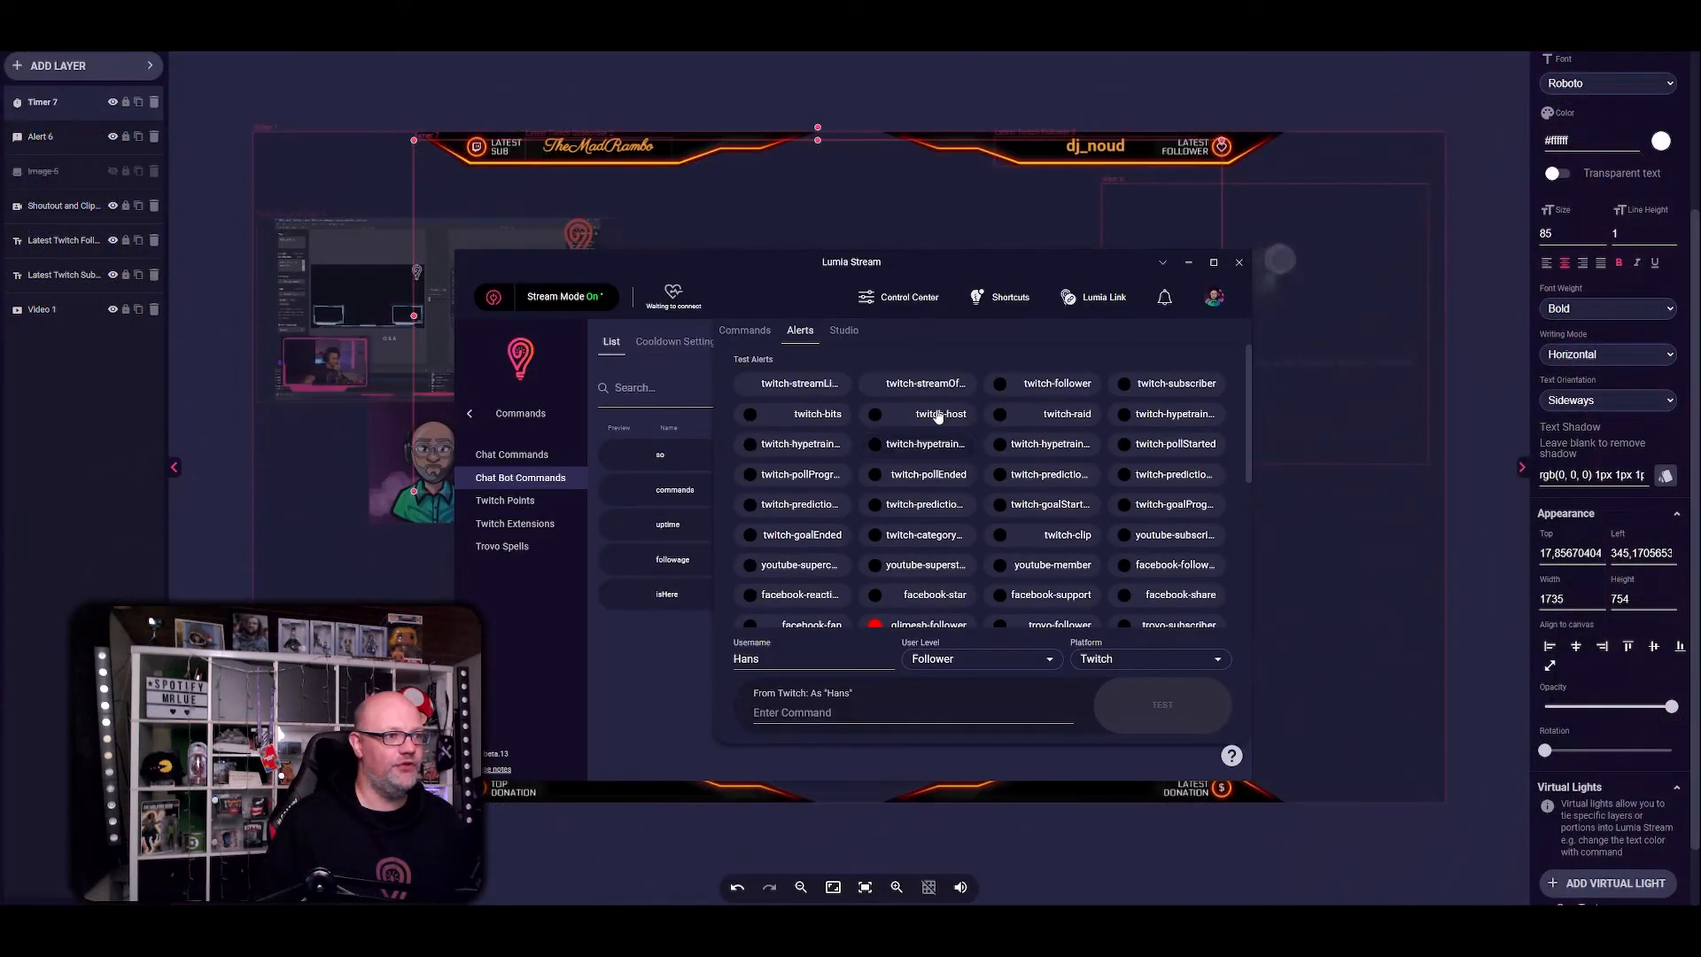
{"action": "left_click", "coordinate": [842, 331]}
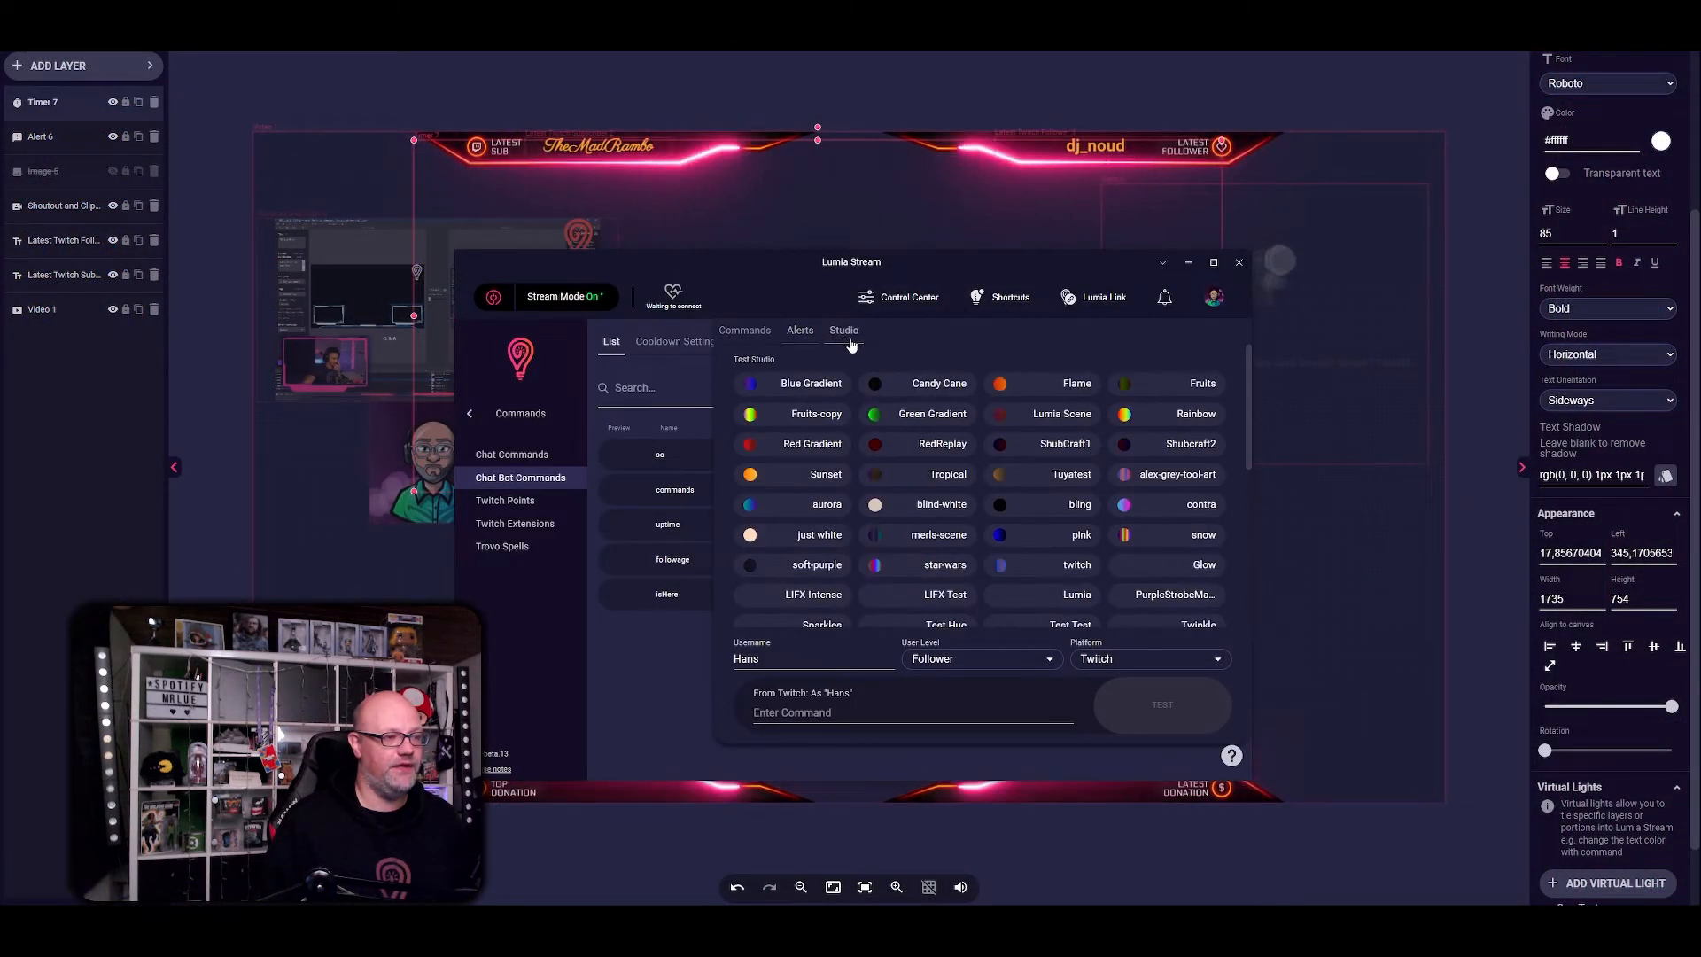
{"action": "left_click_drag", "start_coordinate": [780, 268], "coordinate": [642, 406]}
{"action": "left_click", "coordinate": [676, 558]}
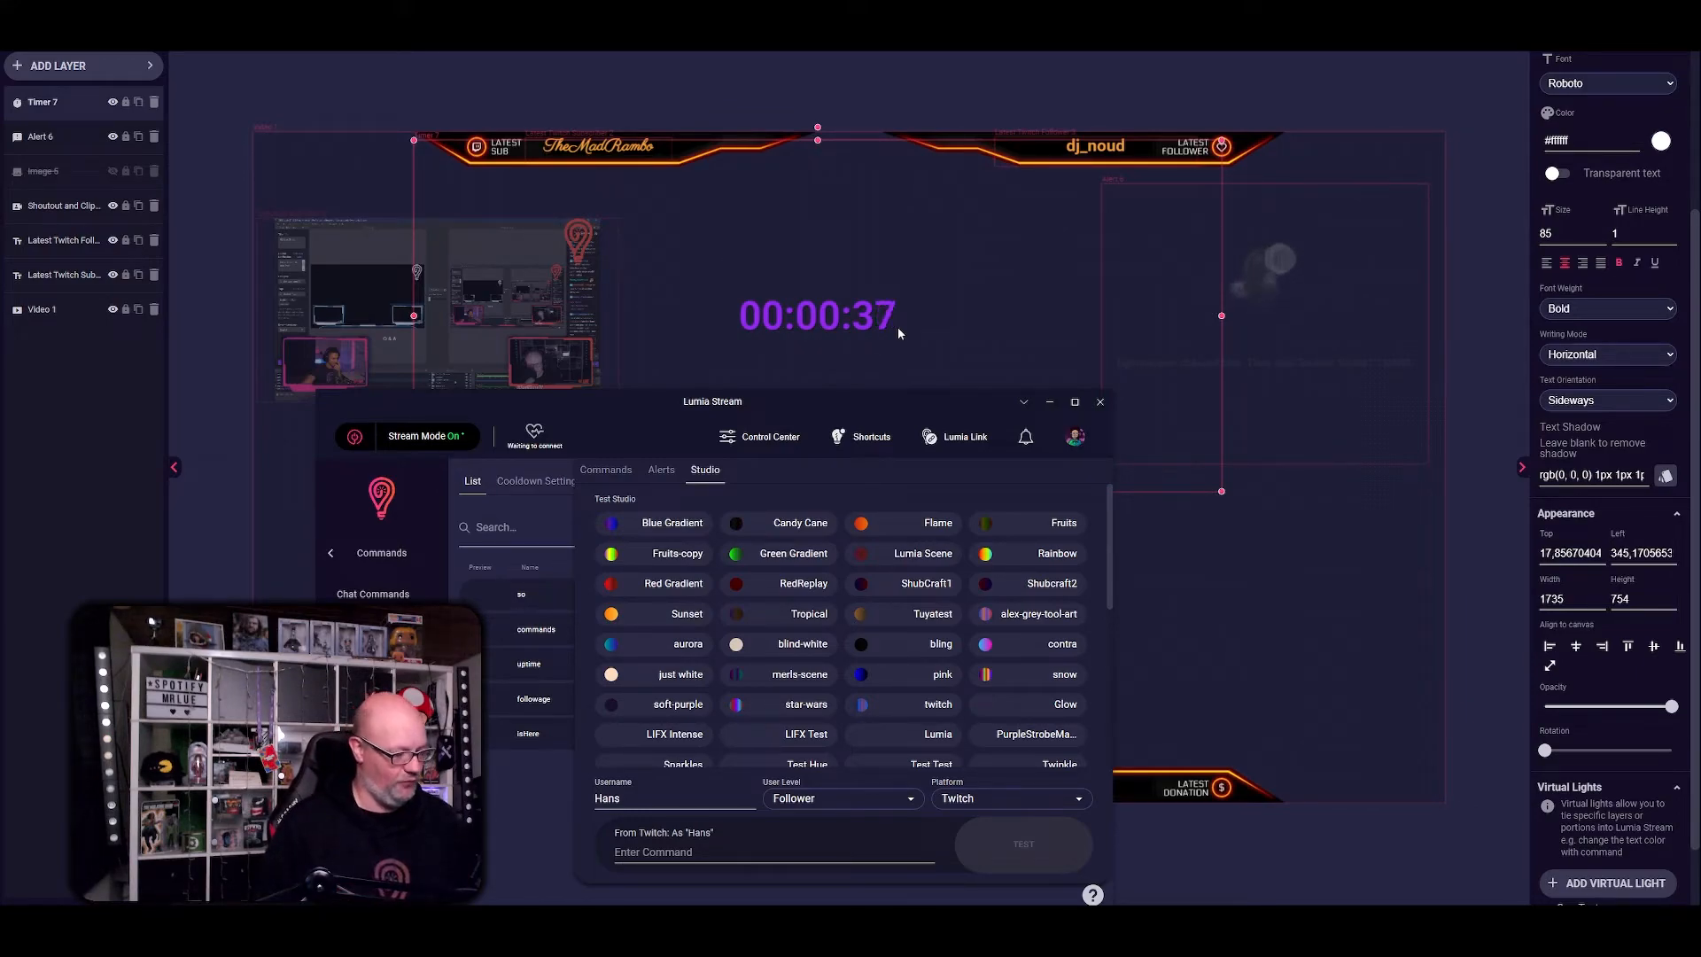
{"action": "left_click", "coordinate": [971, 349]}
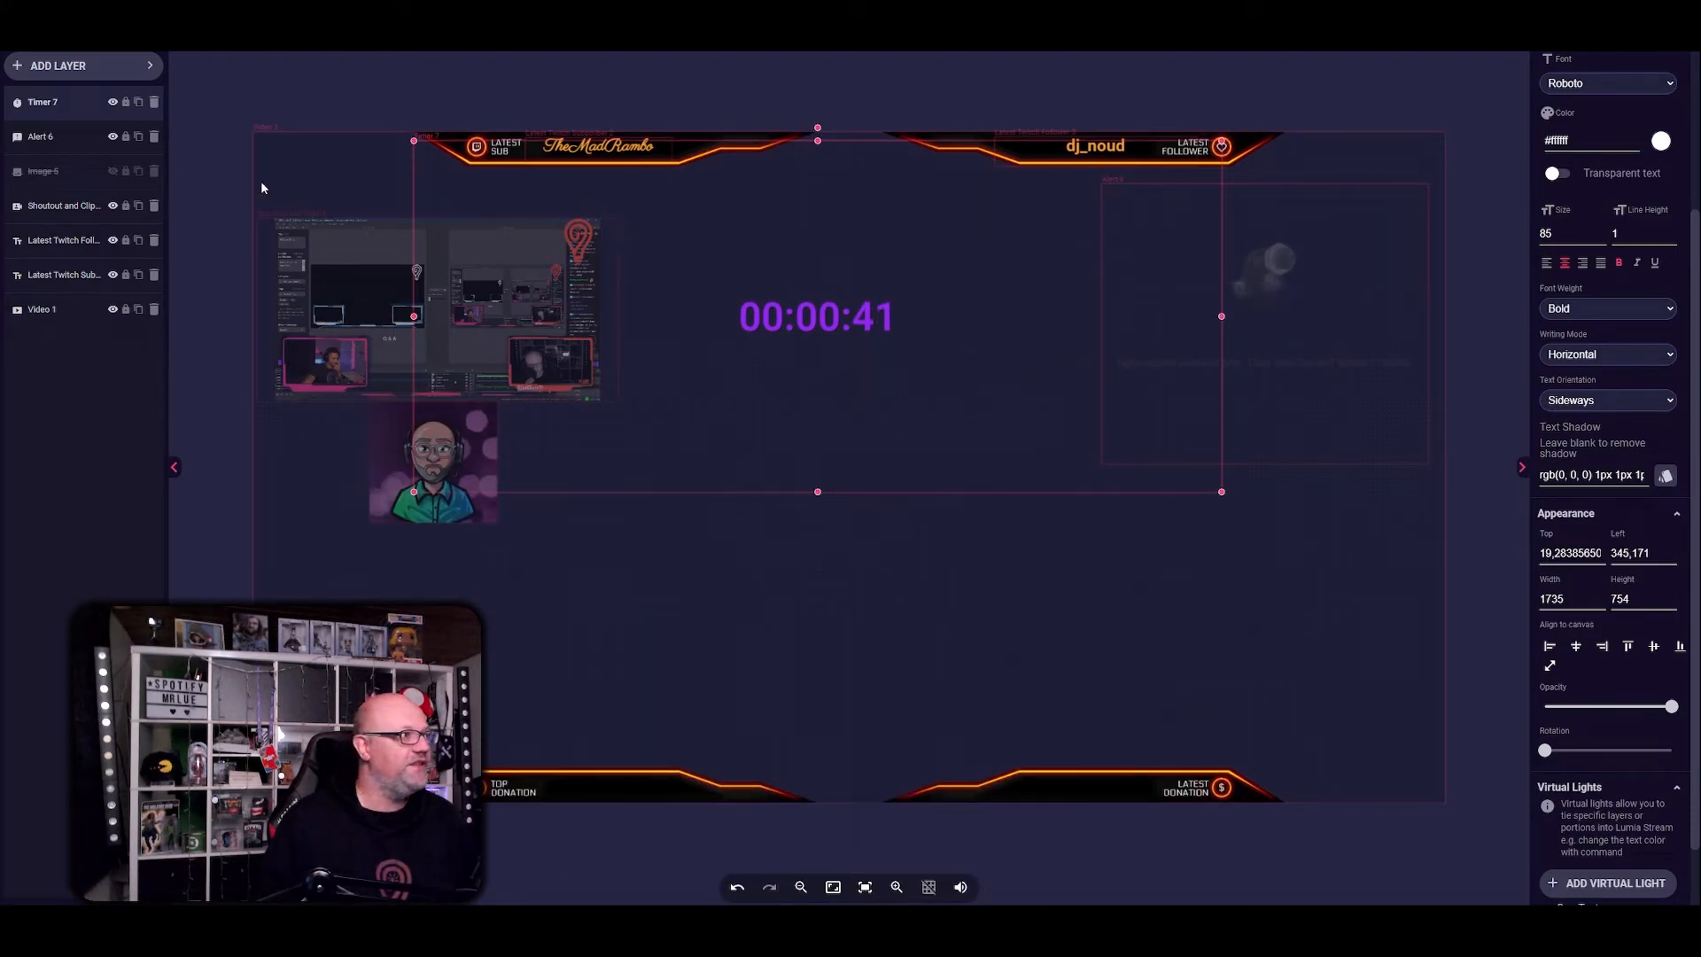
- Add a Slideshow layer, enlarge it to about 683 by 408, and place it in the lower middle of the canvas
{"action": "left_click", "coordinate": [58, 66]}
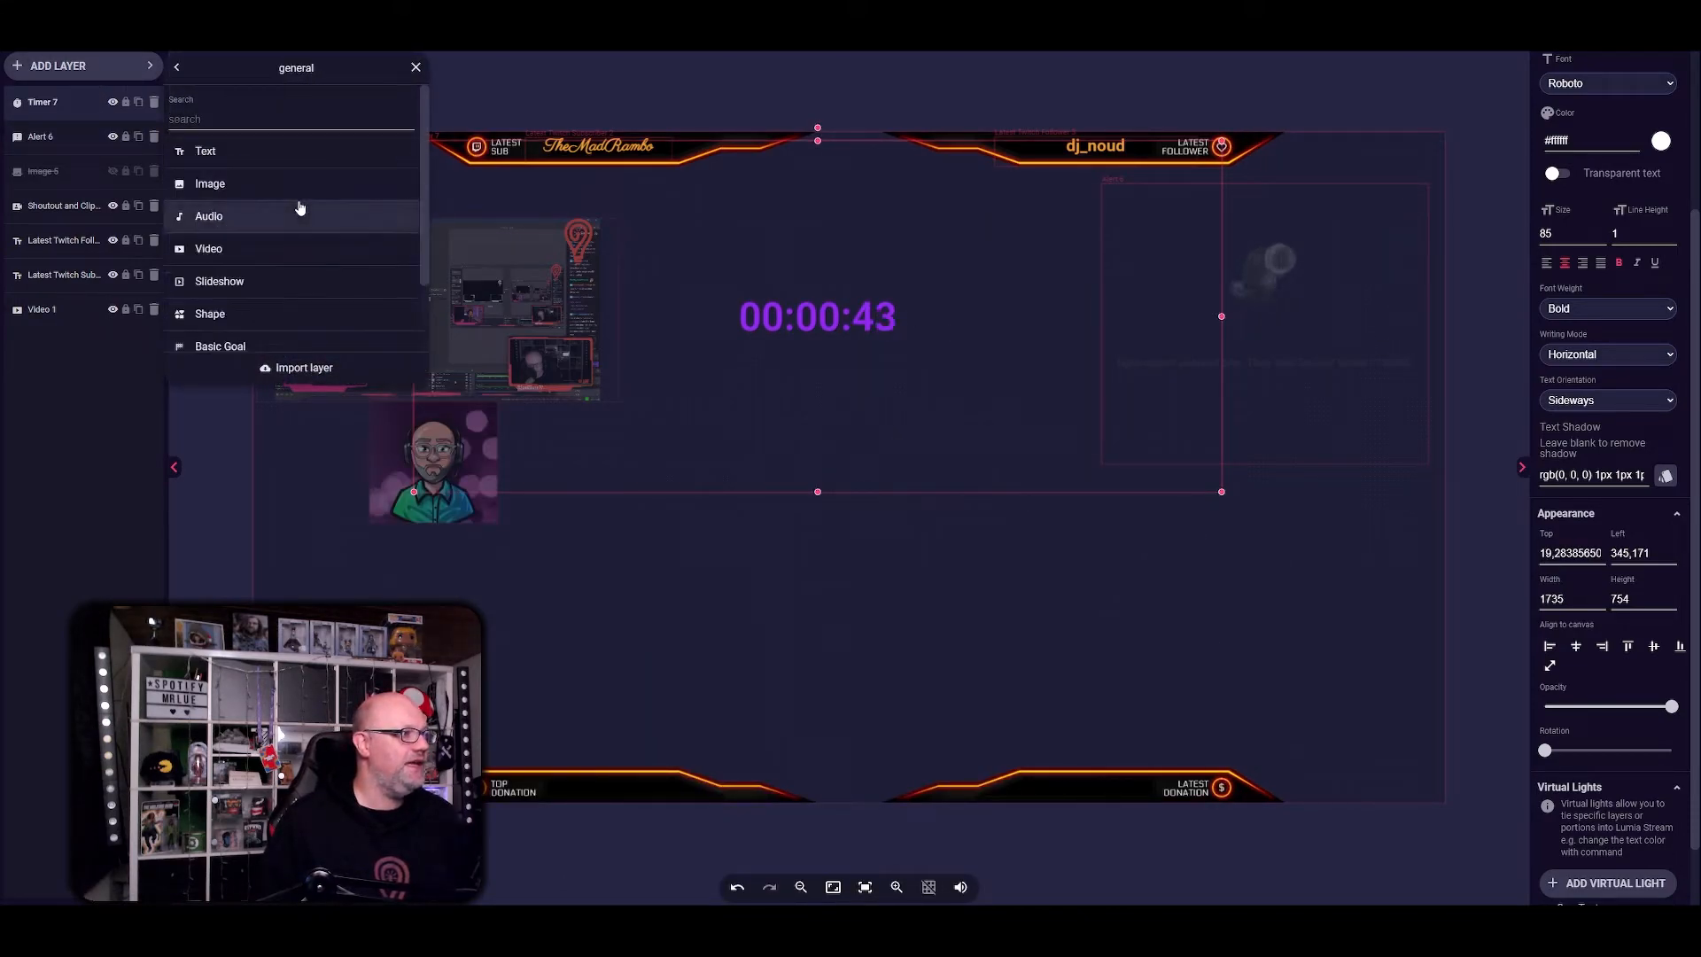
{"action": "scroll", "coordinate": [355, 266], "scroll_direction": "down", "scroll_amount": 1}
{"action": "left_click", "coordinate": [296, 177]}
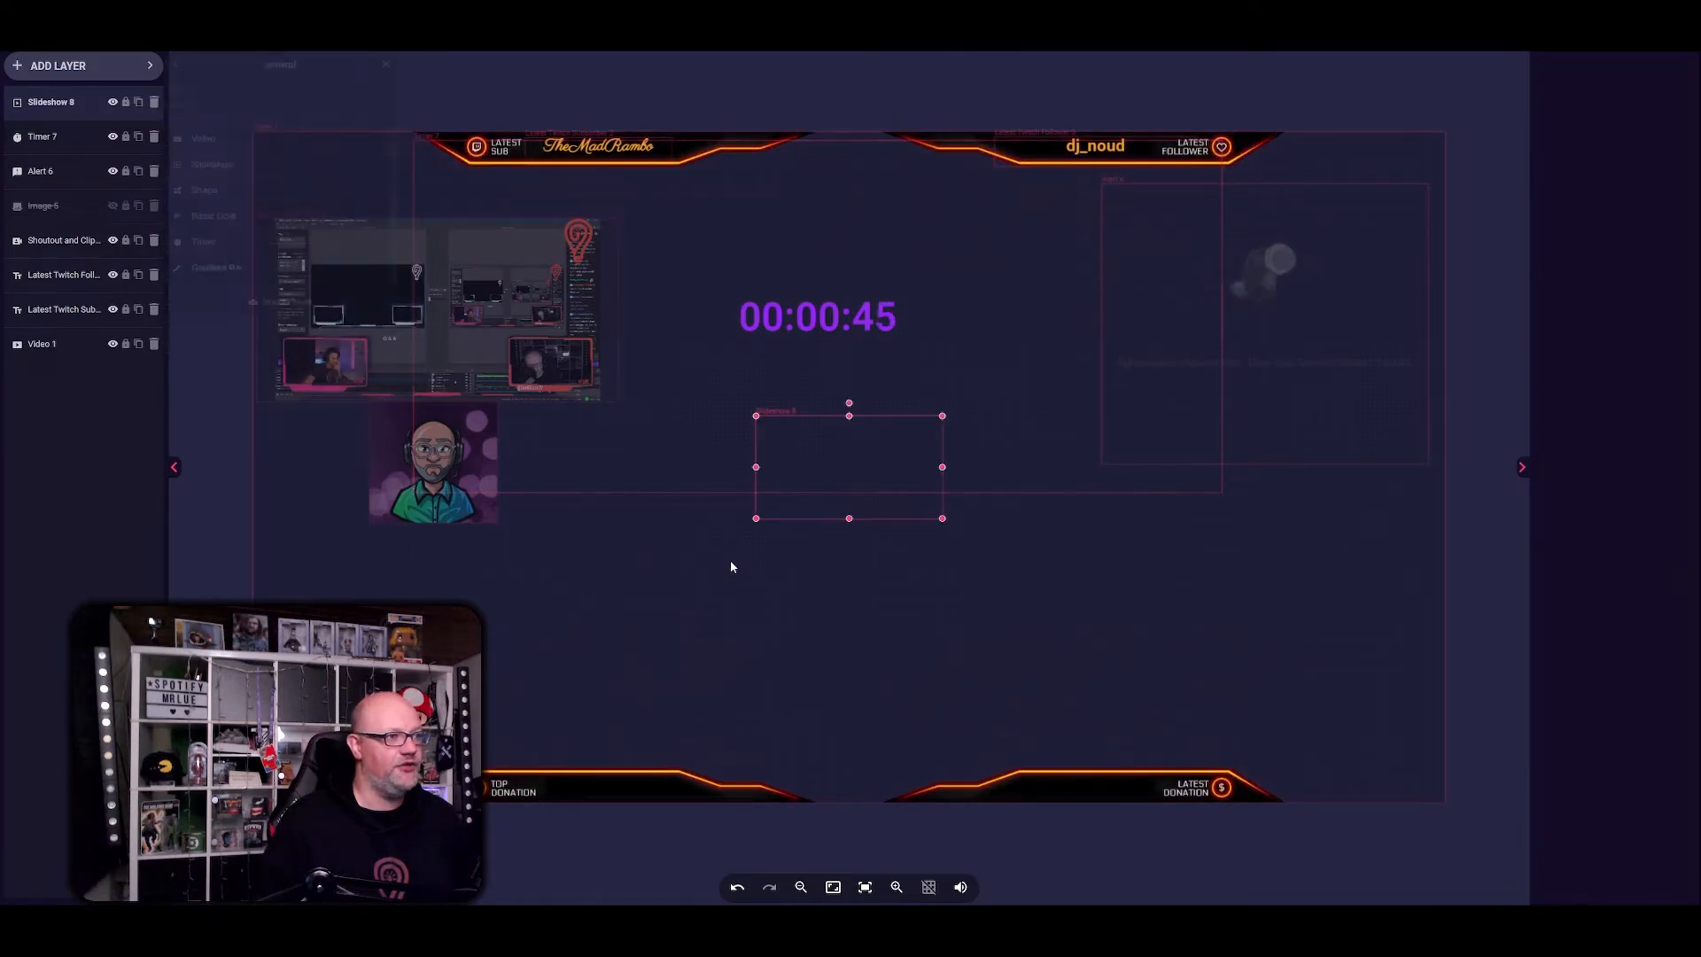
{"action": "left_click_drag", "start_coordinate": [832, 466], "coordinate": [677, 591]}
{"action": "left_click_drag", "start_coordinate": [604, 643], "coordinate": [472, 730]}
{"action": "left_click_drag", "start_coordinate": [657, 616], "coordinate": [818, 614]}
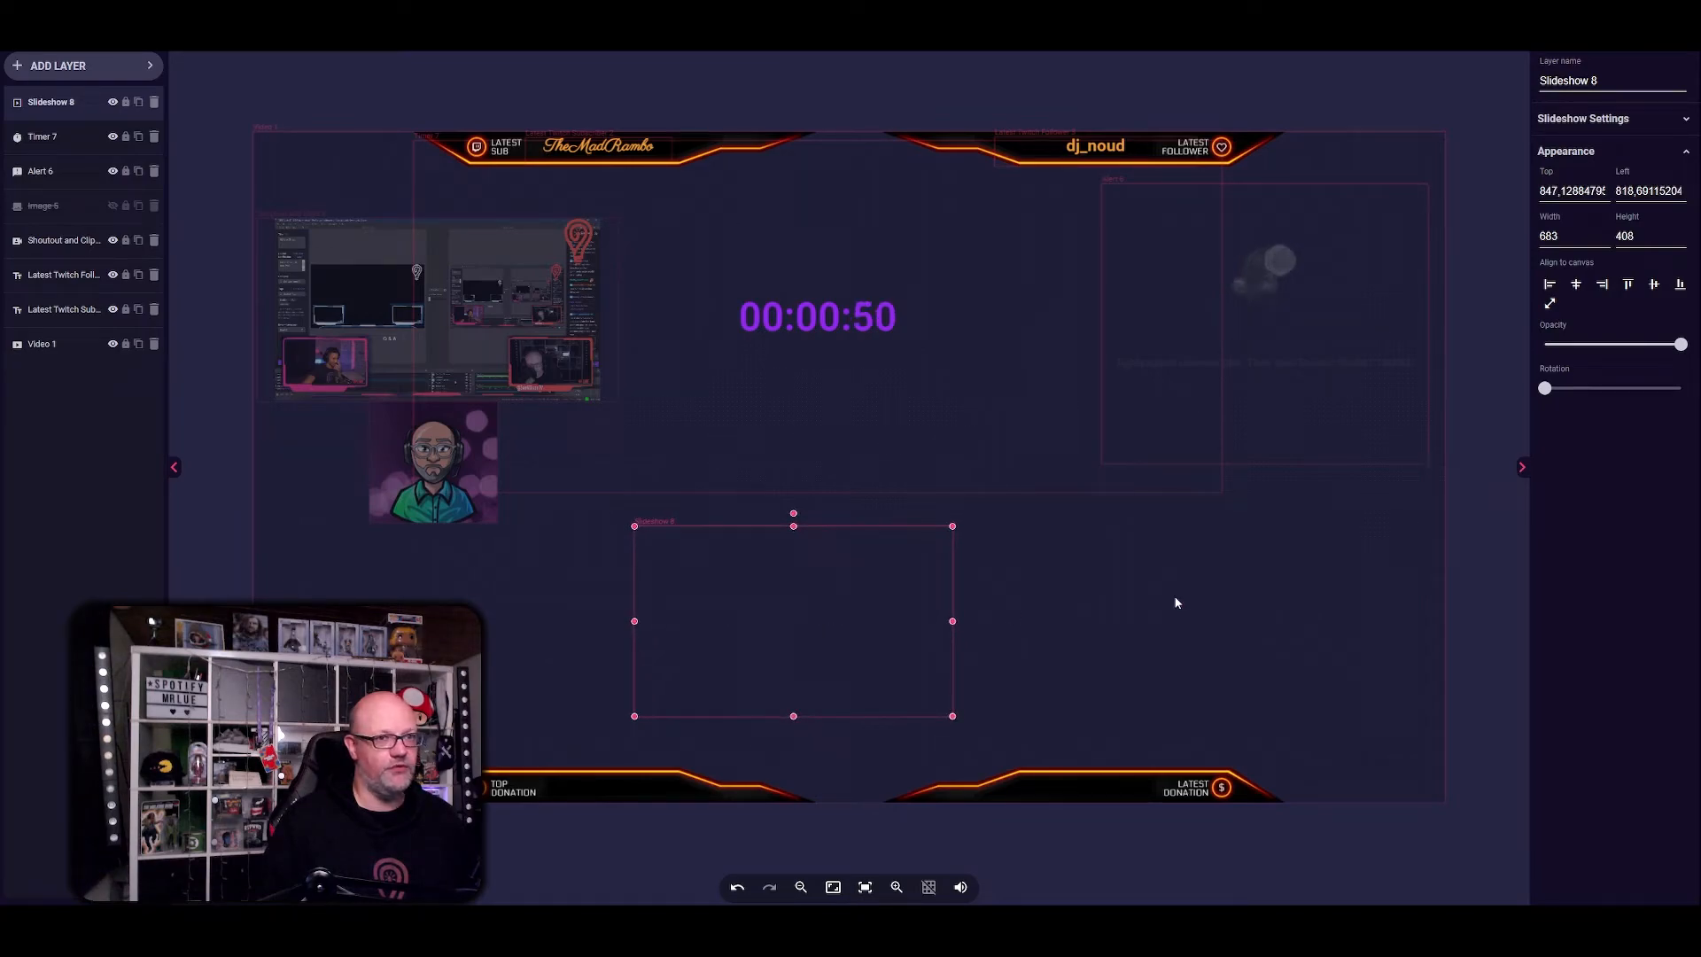
- Fill the slideshow with 6.webm, 5.webm, 3.webm, 2.webm and 1.webm from the media library
{"action": "left_click", "coordinate": [1586, 121]}
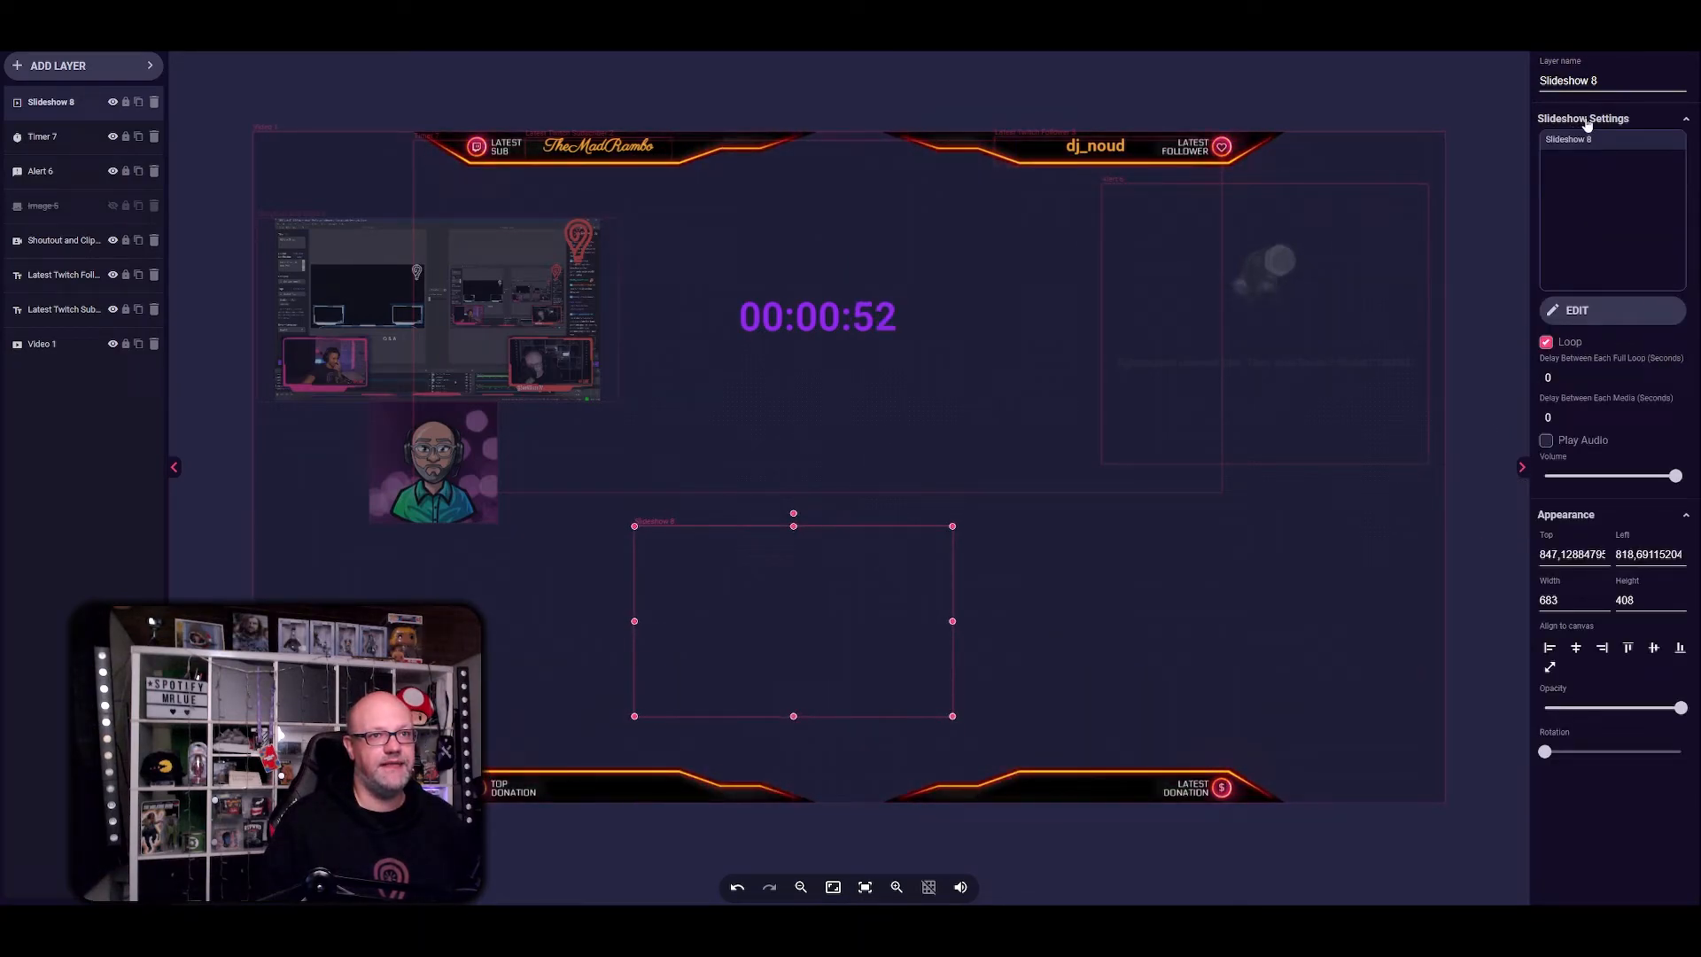
{"action": "left_click", "coordinate": [1600, 195]}
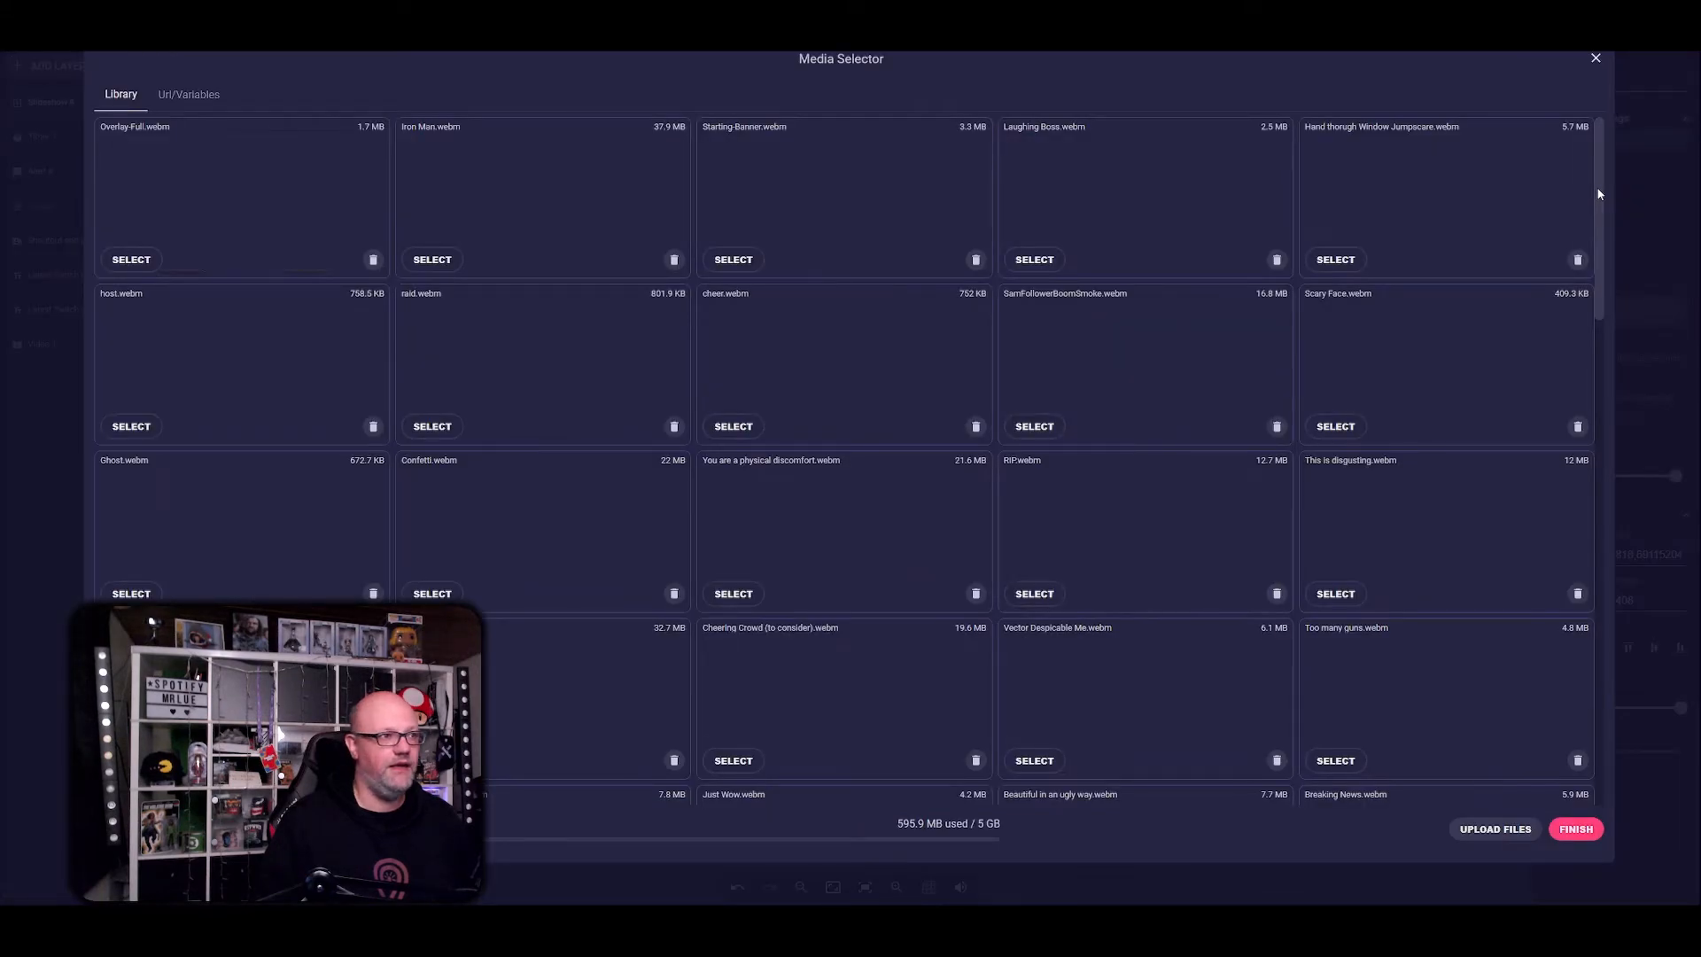
{"action": "scroll", "coordinate": [1036, 395], "scroll_direction": "down", "scroll_amount": 15}
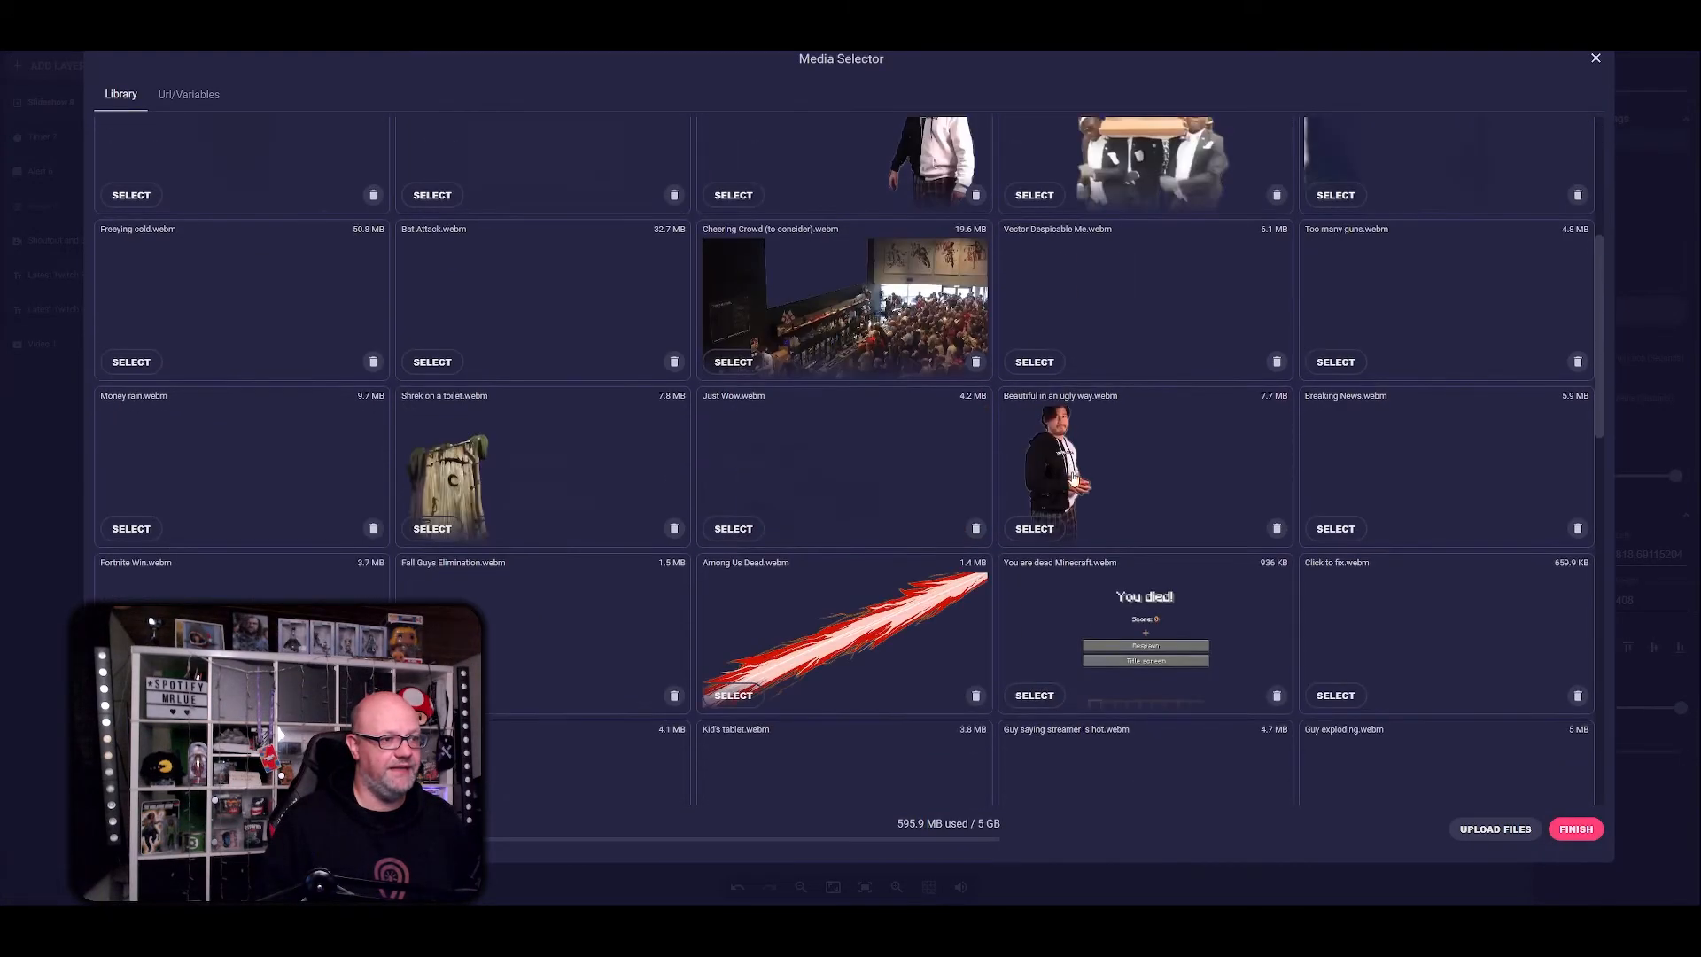
{"action": "scroll", "coordinate": [1112, 494], "scroll_direction": "down", "scroll_amount": 3}
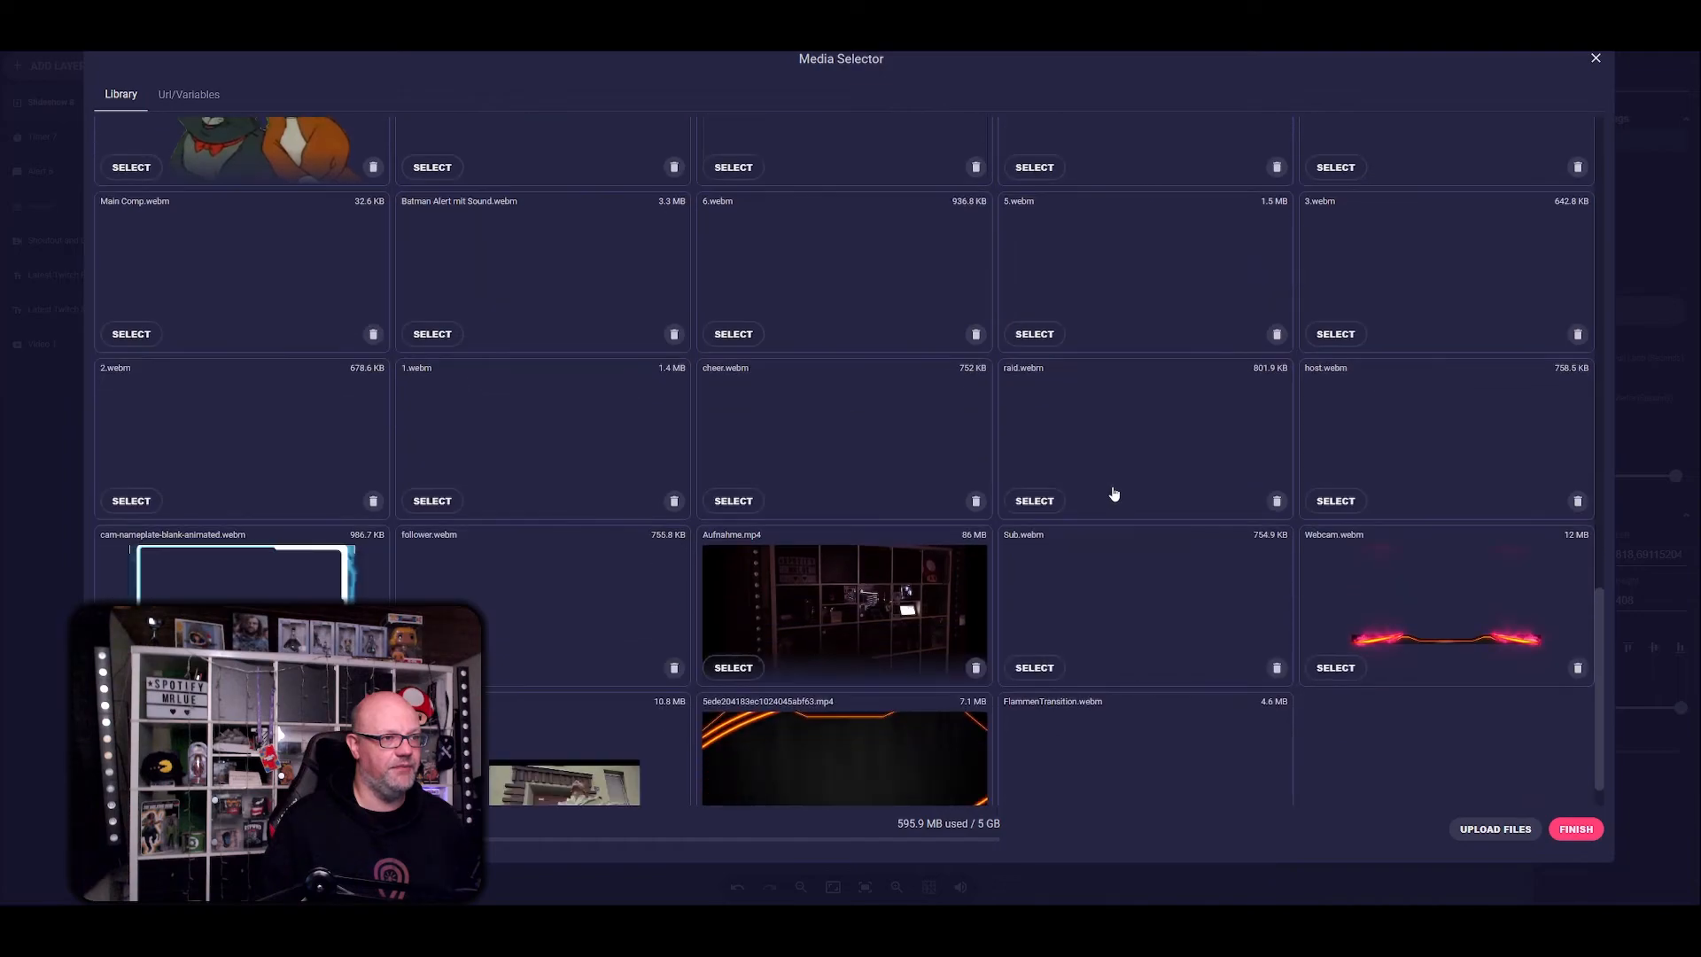
{"action": "scroll", "coordinate": [1187, 405], "scroll_direction": "down", "scroll_amount": 1}
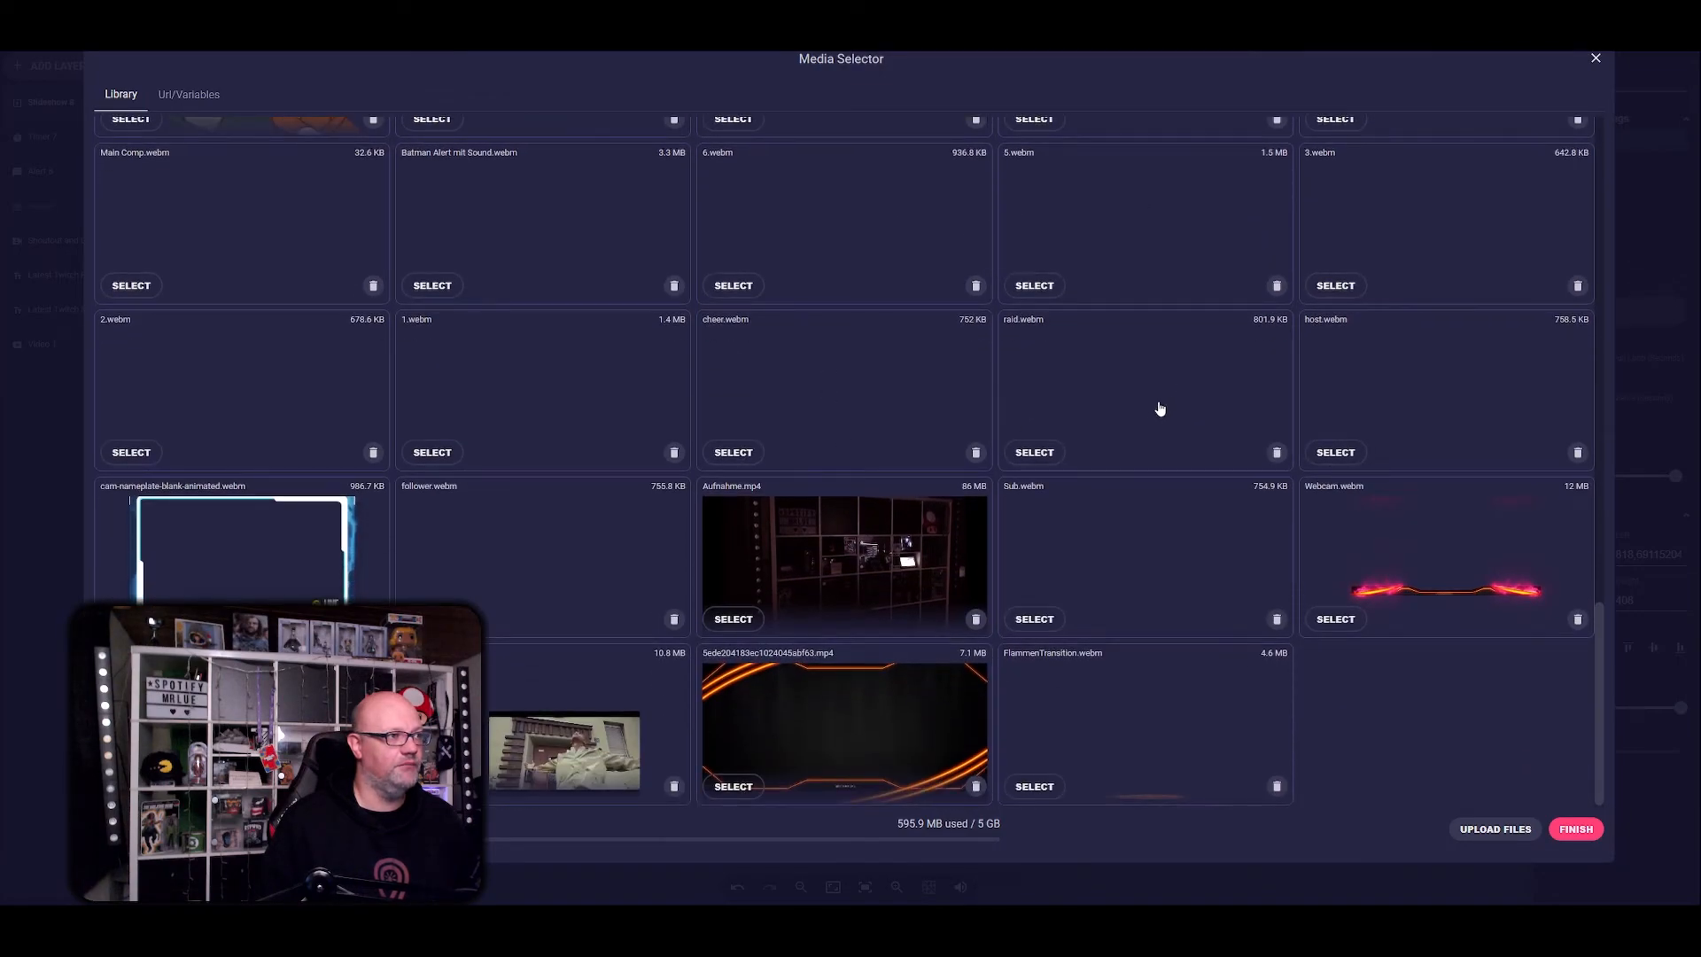
{"action": "left_click", "coordinate": [851, 243]}
{"action": "left_click", "coordinate": [1075, 242]}
{"action": "left_click", "coordinate": [1394, 246]}
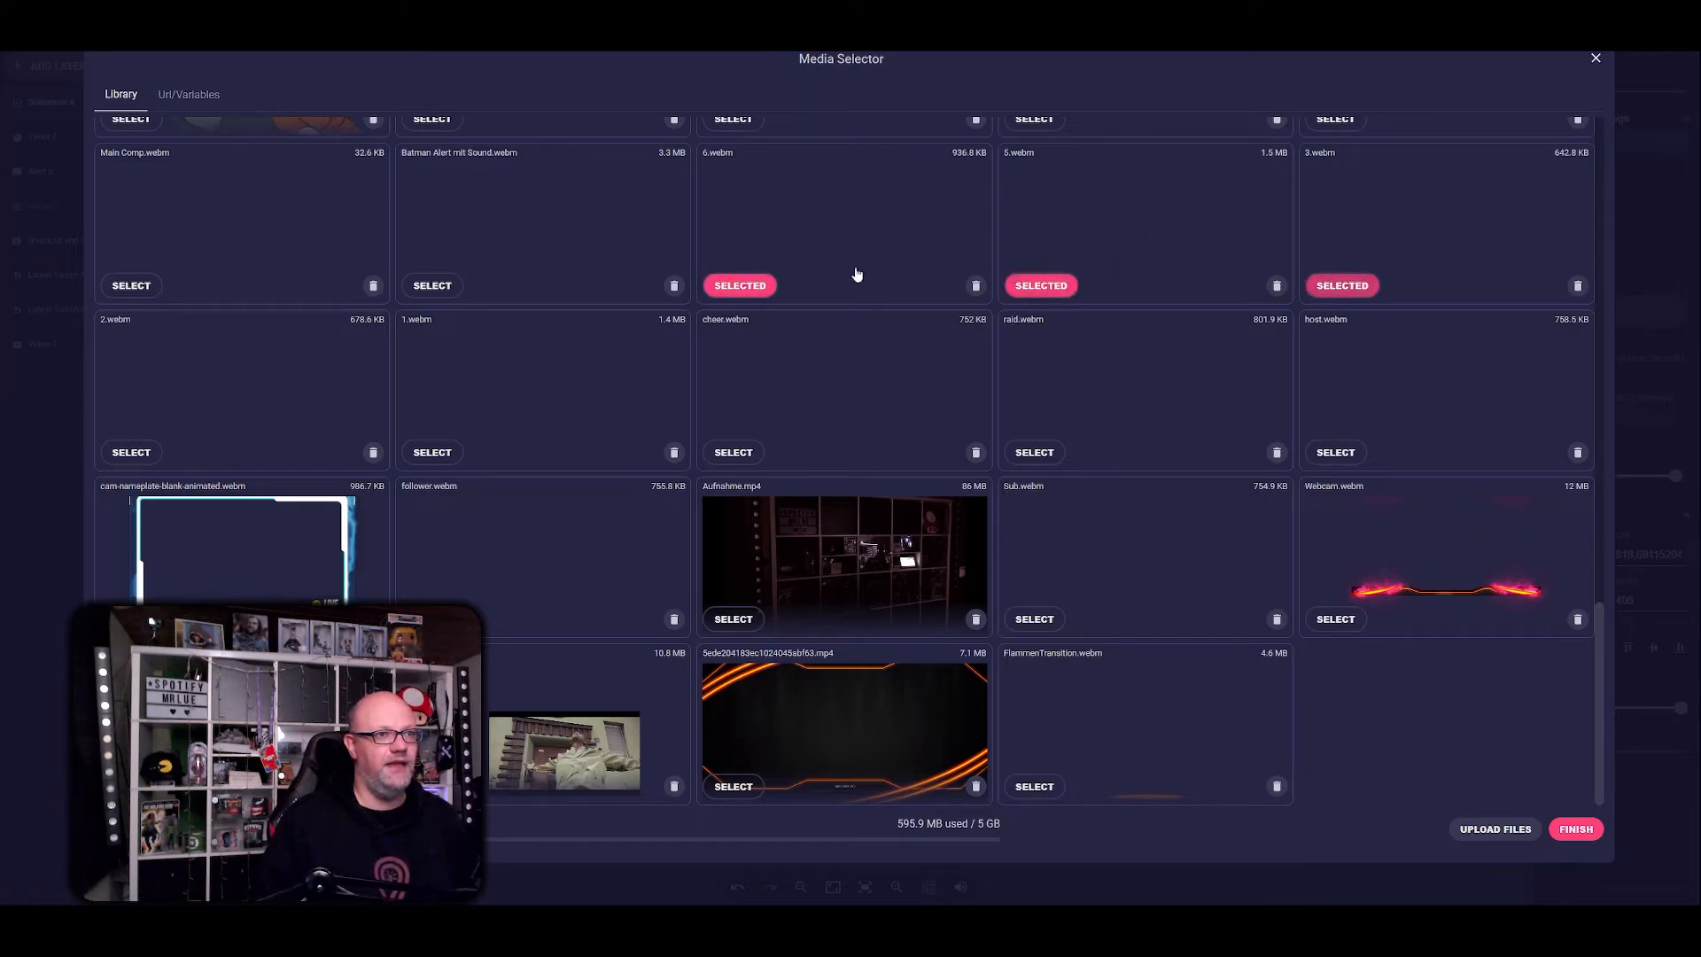
{"action": "left_click", "coordinate": [254, 368]}
{"action": "left_click", "coordinate": [539, 388]}
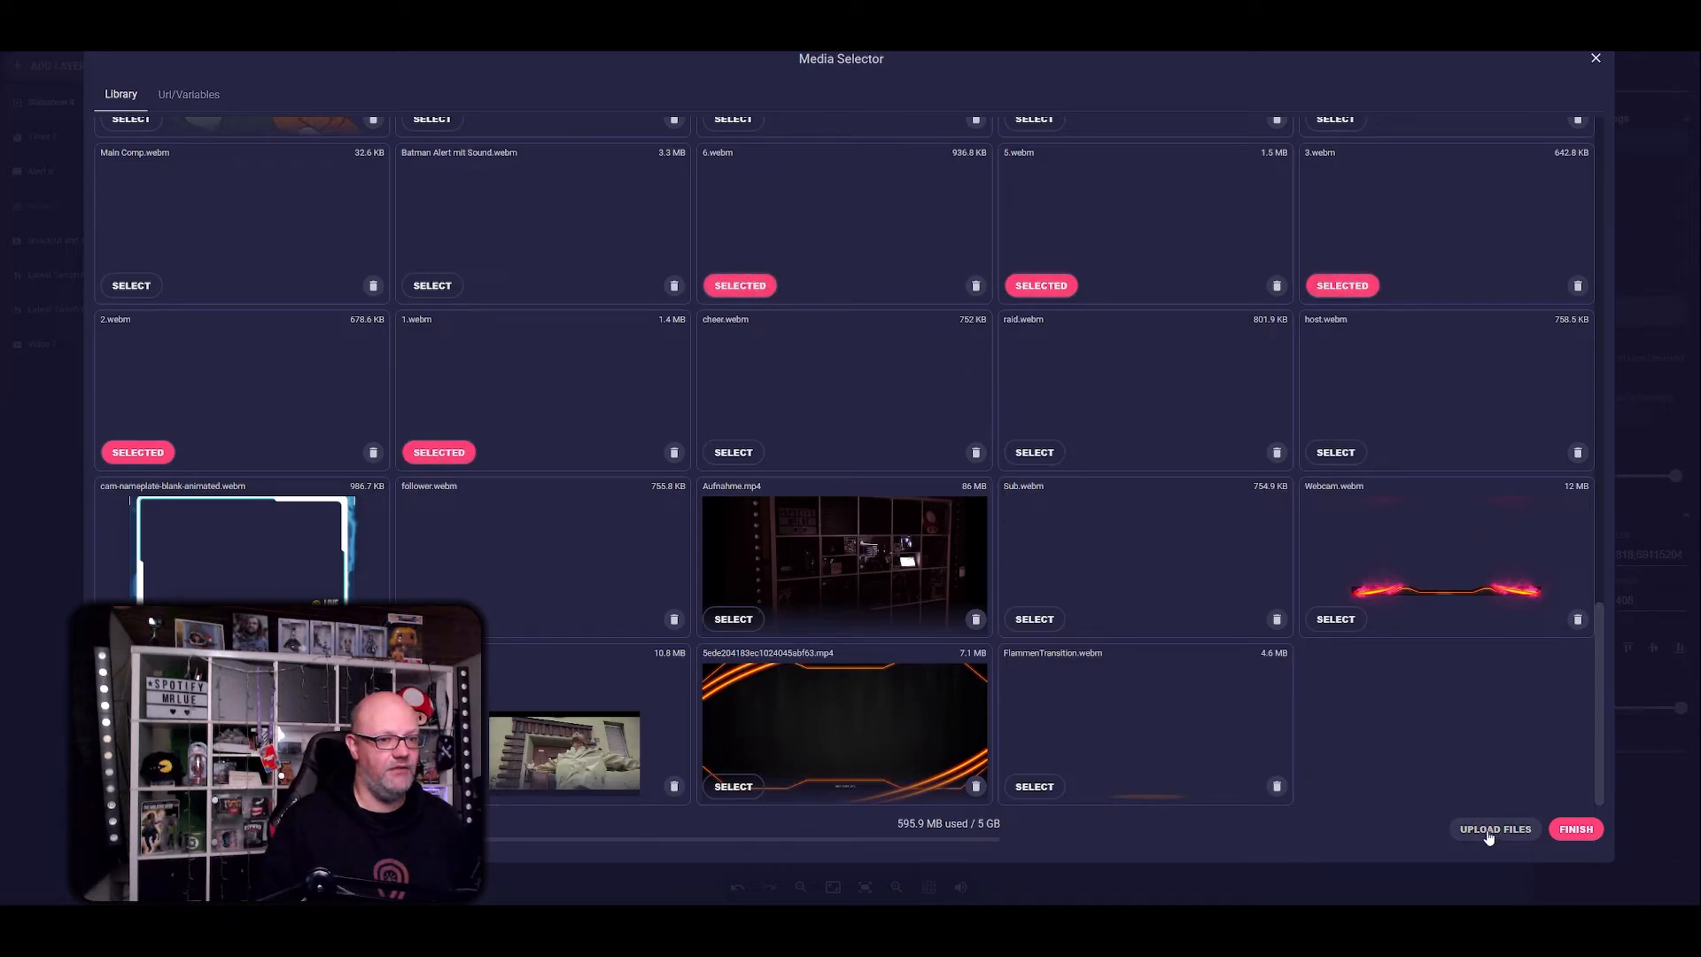
{"action": "left_click", "coordinate": [1579, 832]}
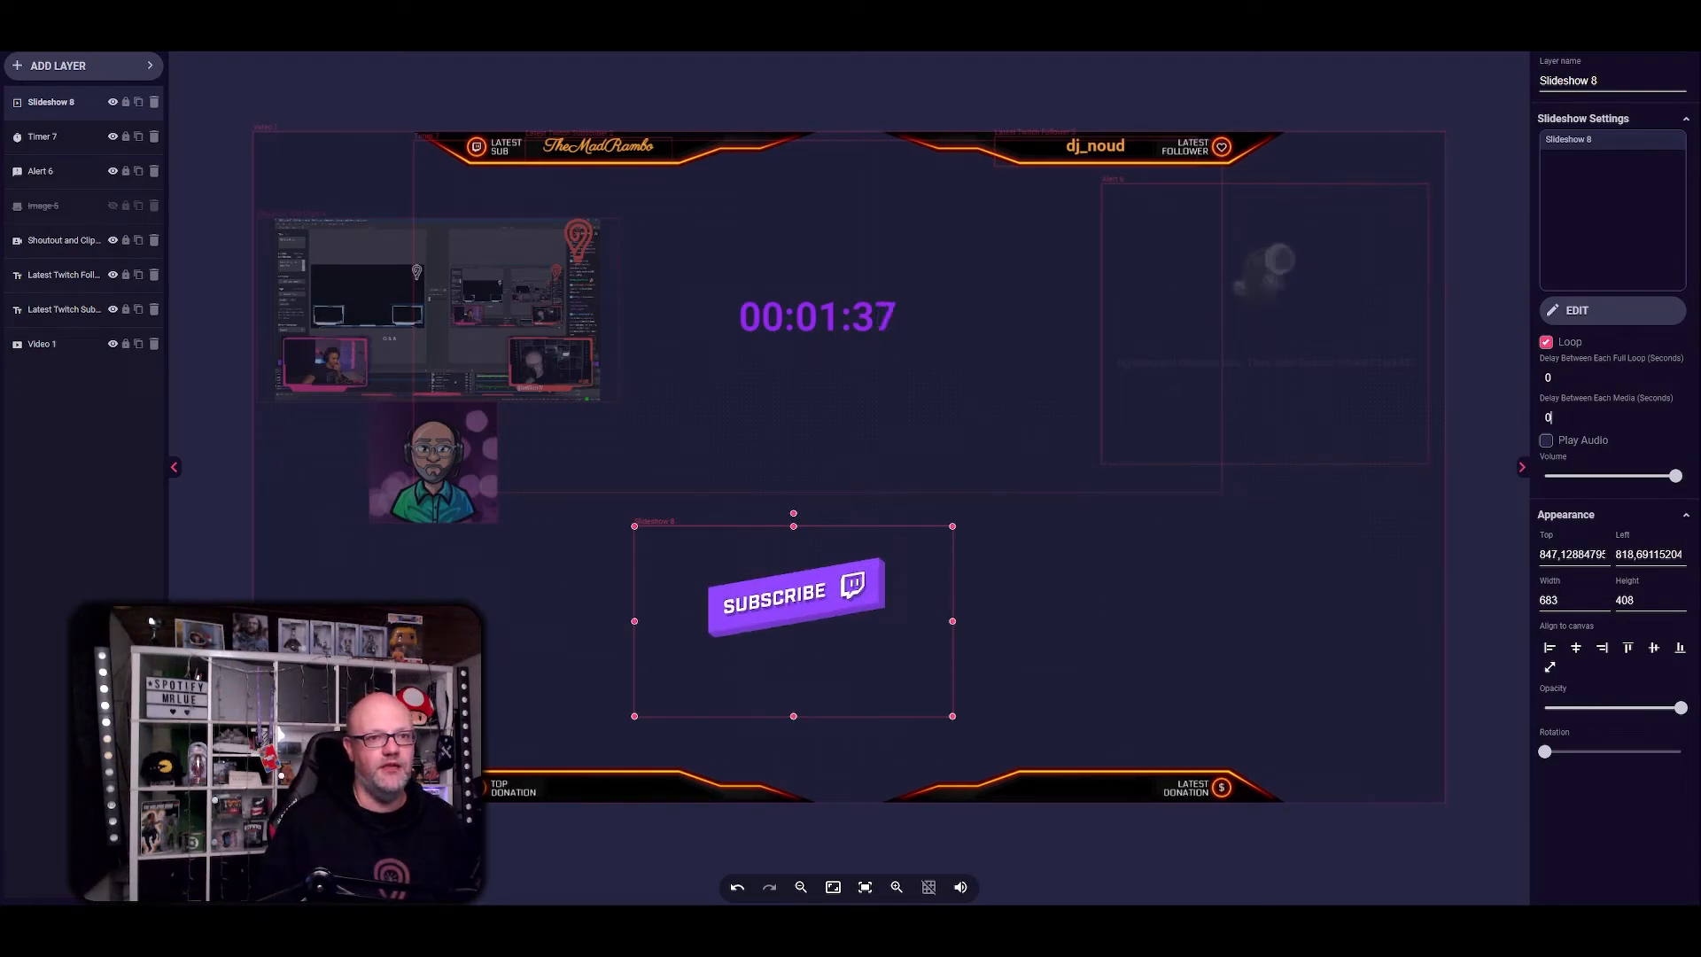
- Set the slideshow's delay between each media to 5 seconds
{"action": "type", "text": "5"}
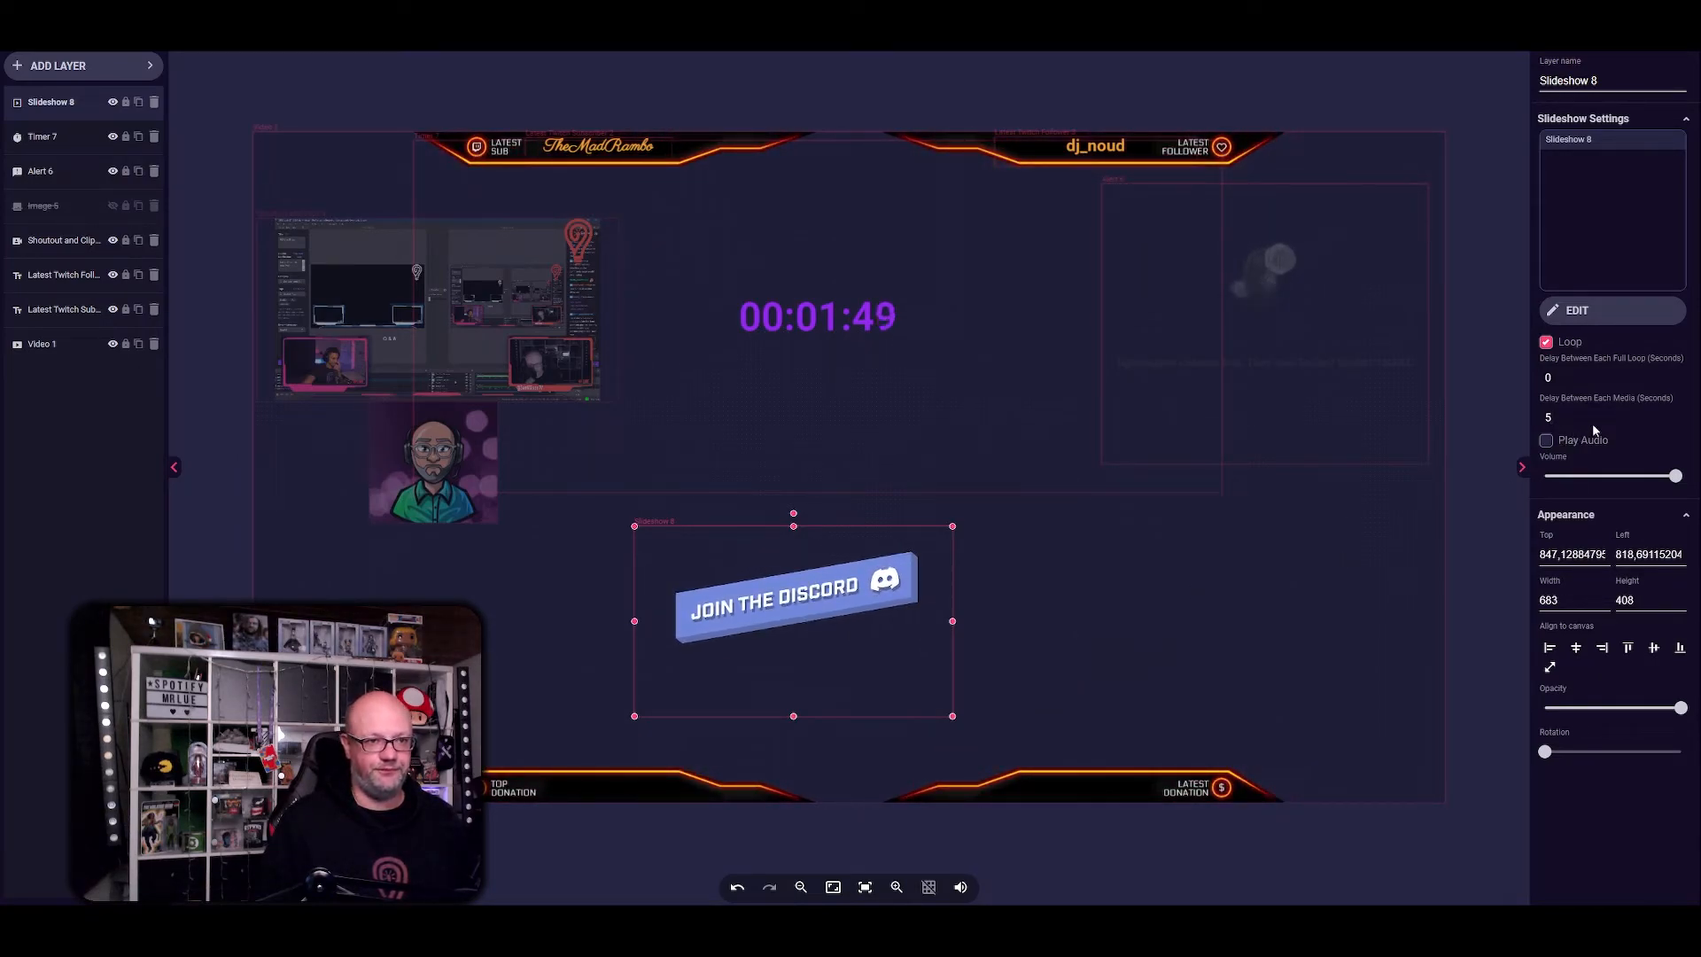
{"action": "key", "text": "BackSpace"}
{"action": "key", "text": "BackSpace"}
{"action": "key", "text": "BackSpace"}
{"action": "type", "text": "5"}
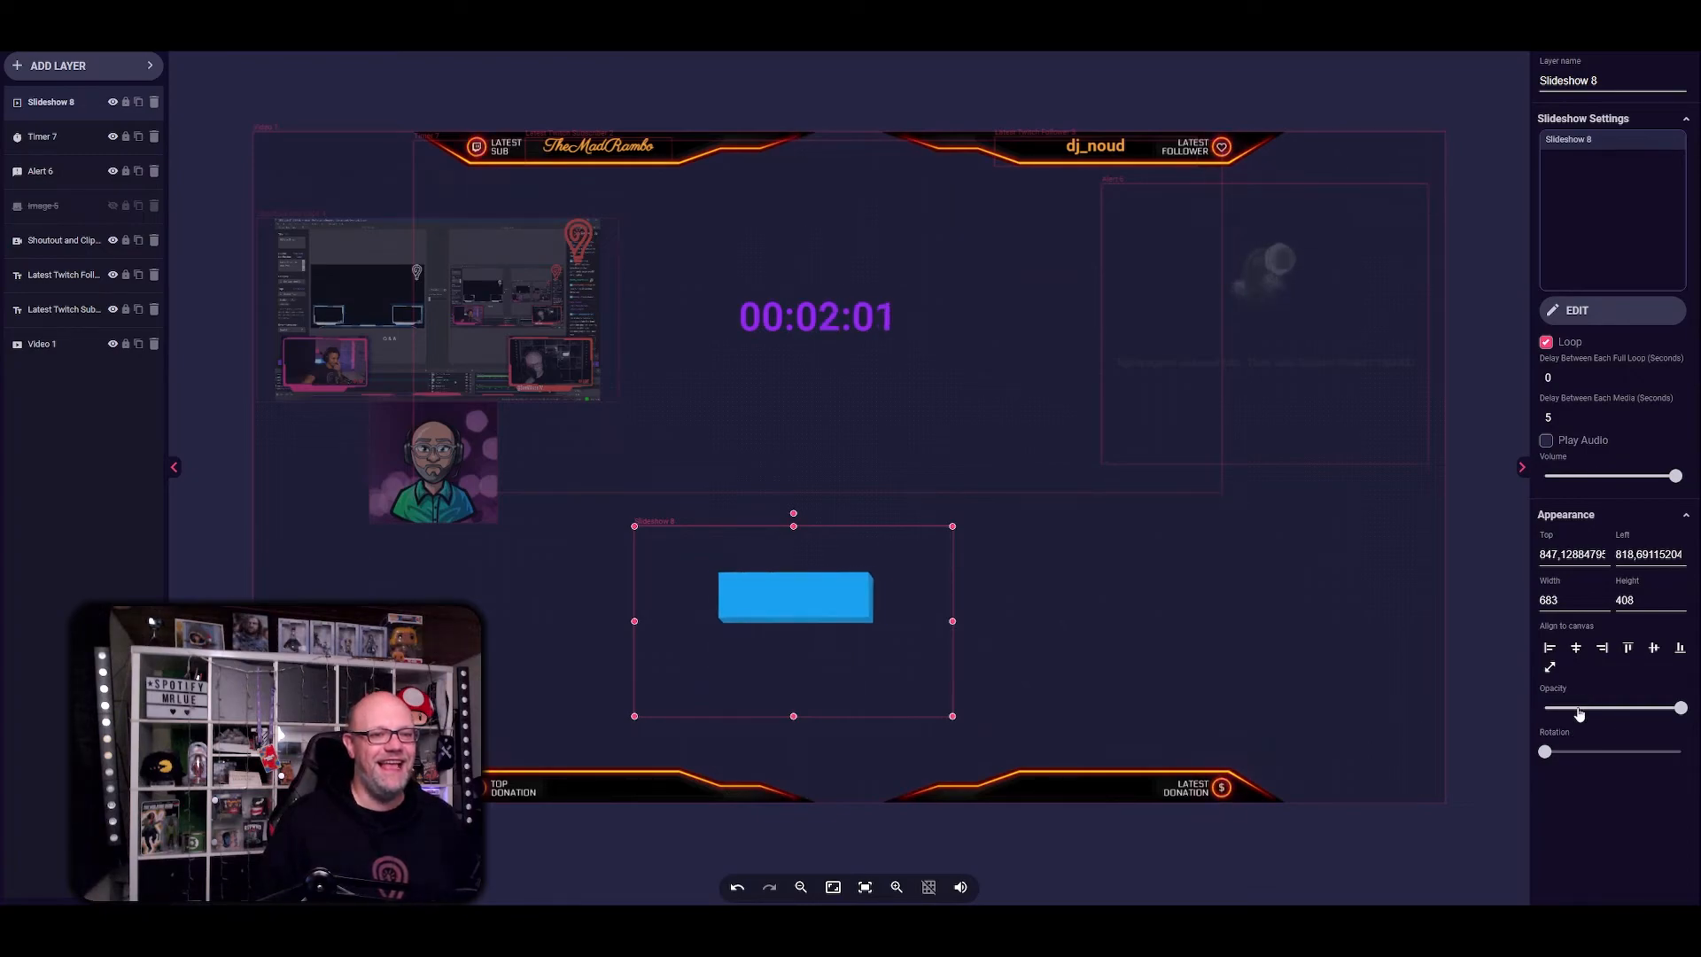
- Try the slideshow layer at about 40% opacity and return it to full opacity
{"action": "left_click_drag", "start_coordinate": [1681, 709], "coordinate": [1587, 708]}
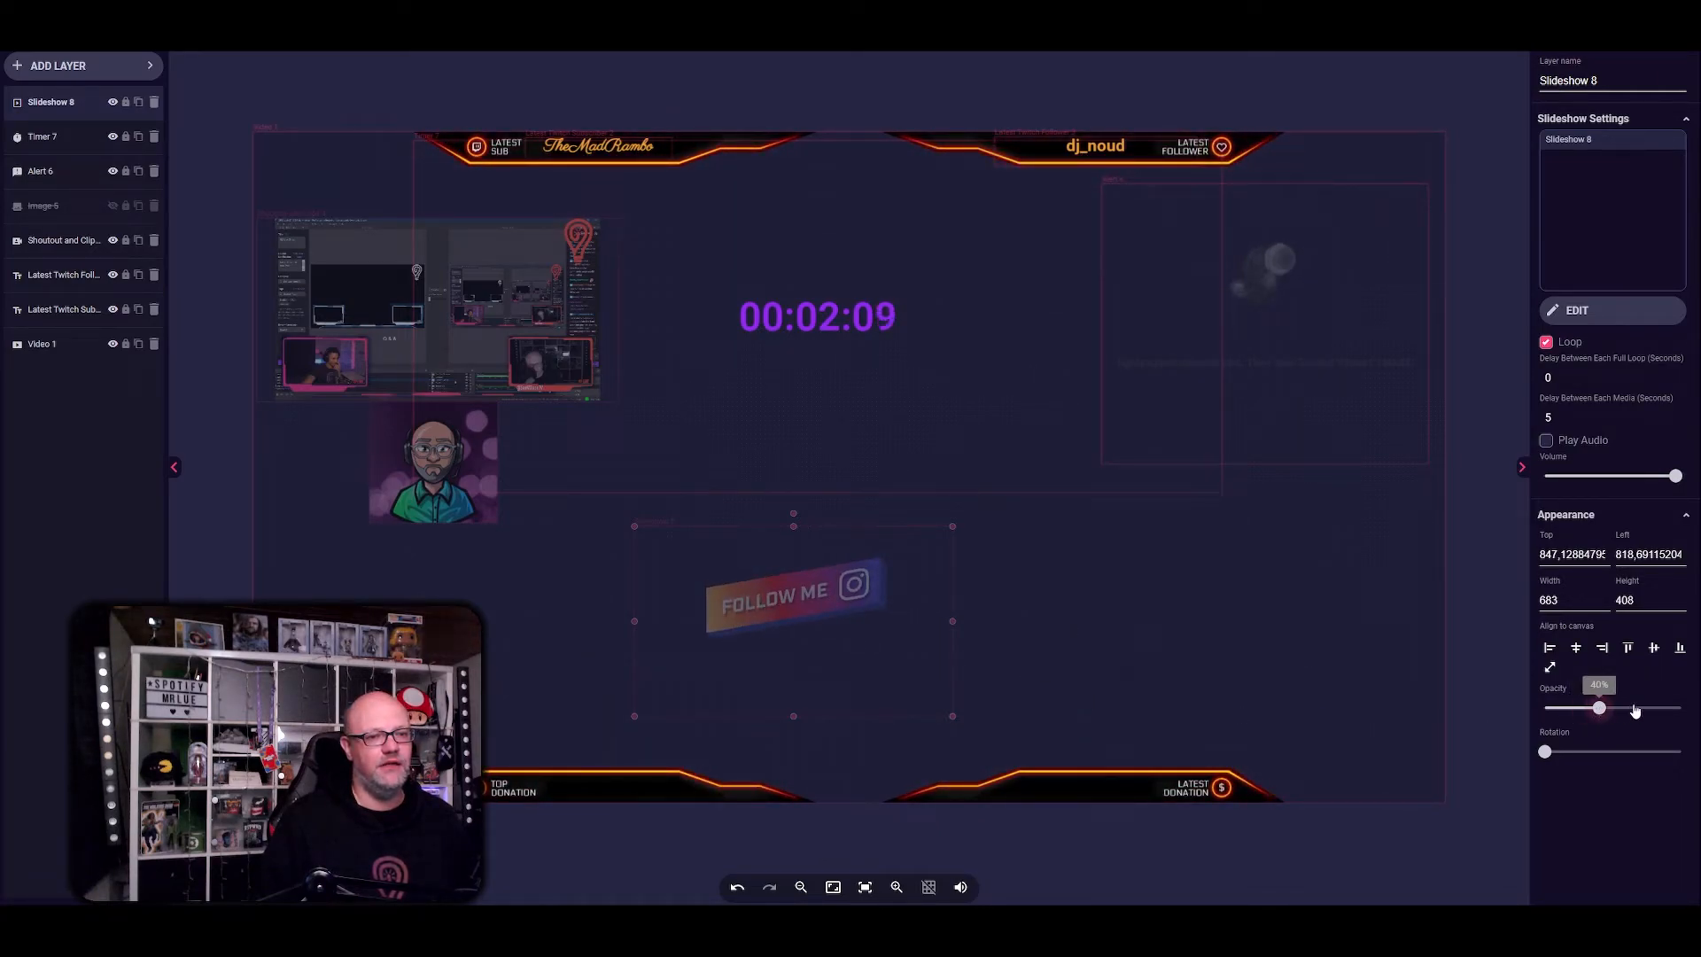
{"action": "left_click_drag", "start_coordinate": [1626, 713], "coordinate": [1680, 709]}
{"action": "mouse_move", "coordinate": [1545, 752]}
{"action": "left_mouse_down"}
{"action": "mouse_move", "coordinate": [1632, 751]}
{"action": "mouse_move", "coordinate": [1546, 751]}
{"action": "left_mouse_up"}
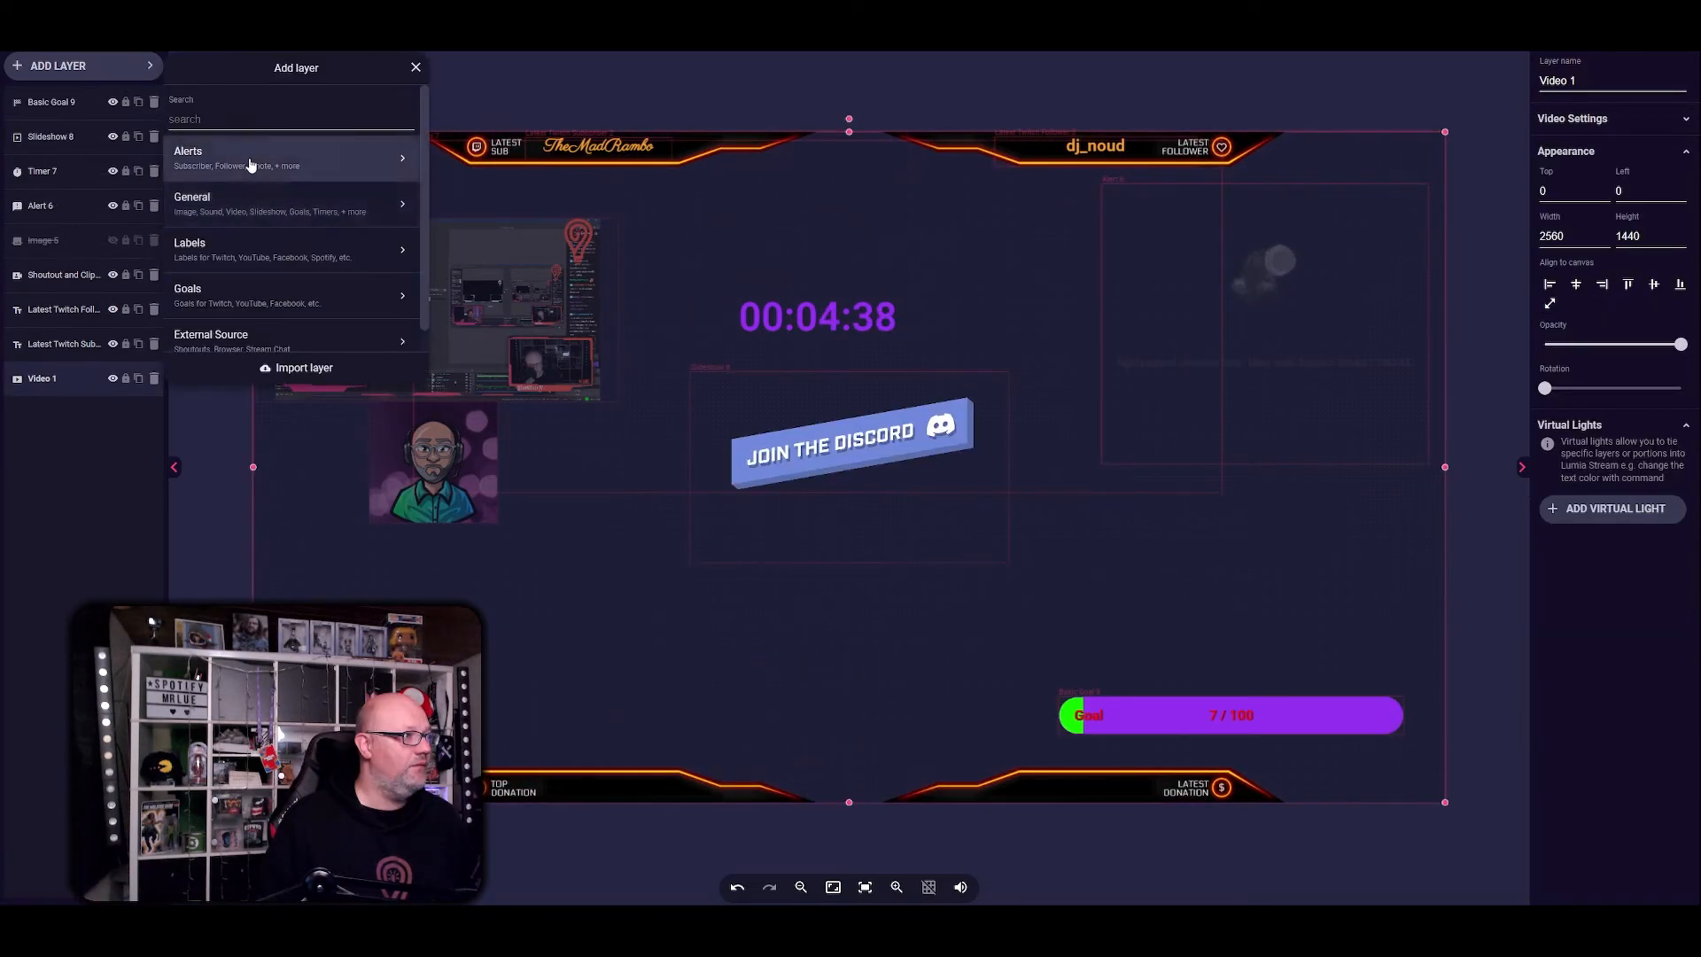
- Add an Emotebox layer, enlarge it to about 1311 by 1054, and place it over the left half of the canvas
{"action": "left_click", "coordinate": [251, 164]}
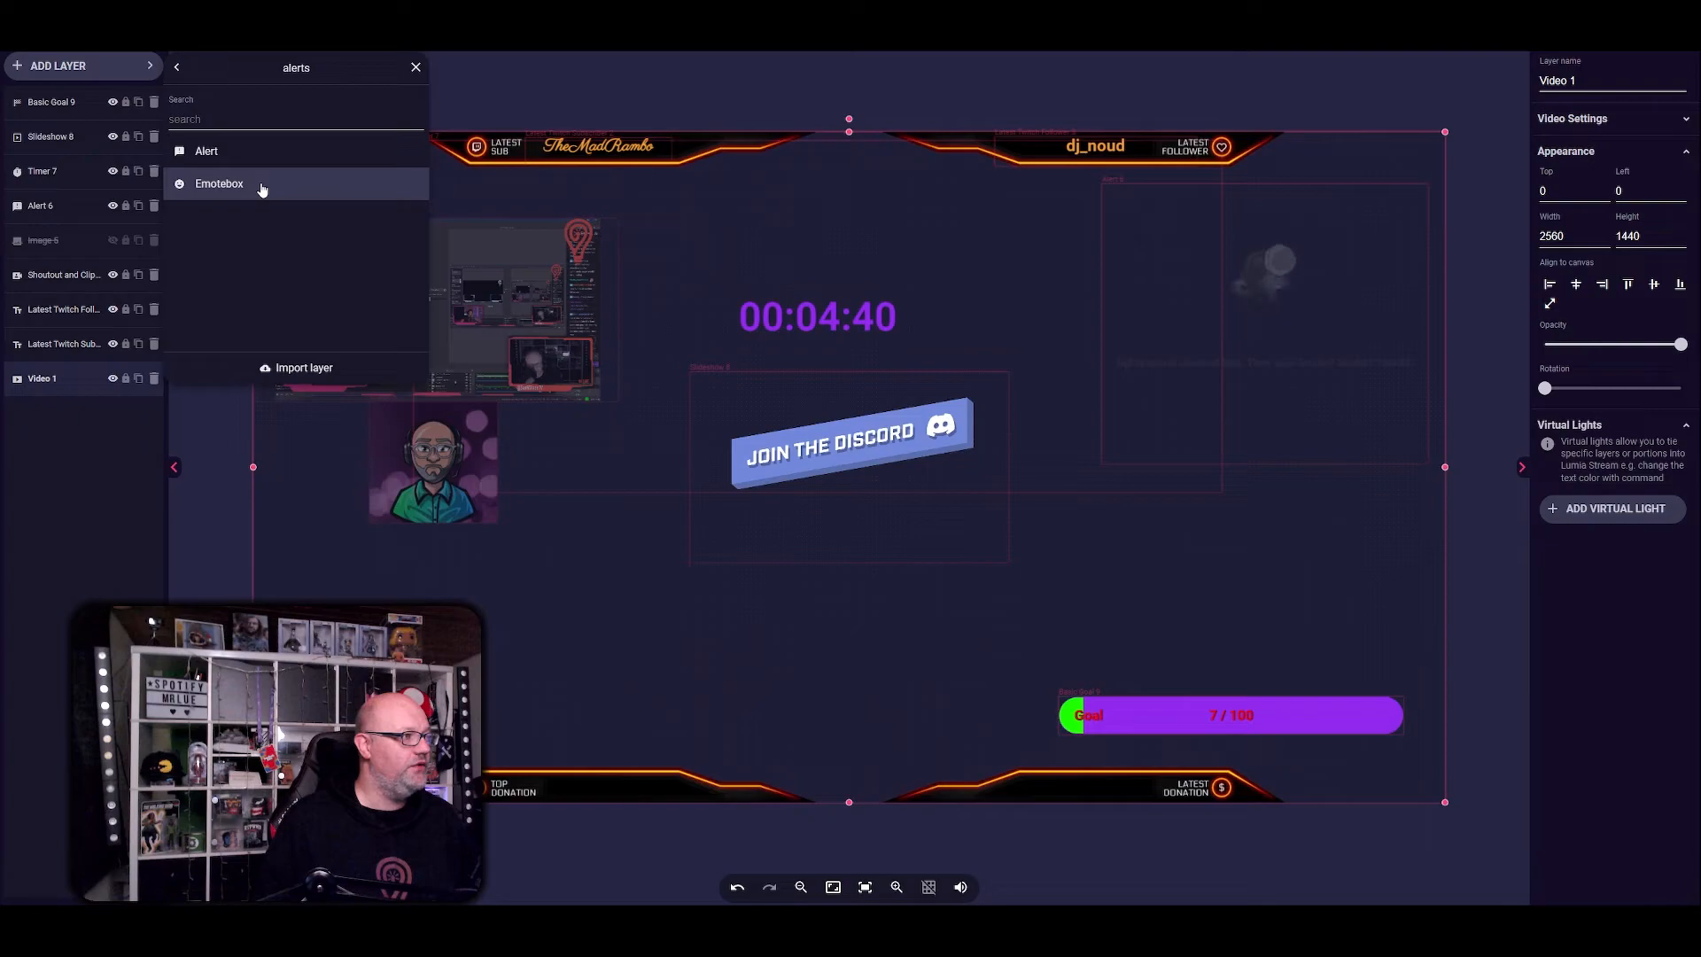
{"action": "left_click", "coordinate": [262, 186]}
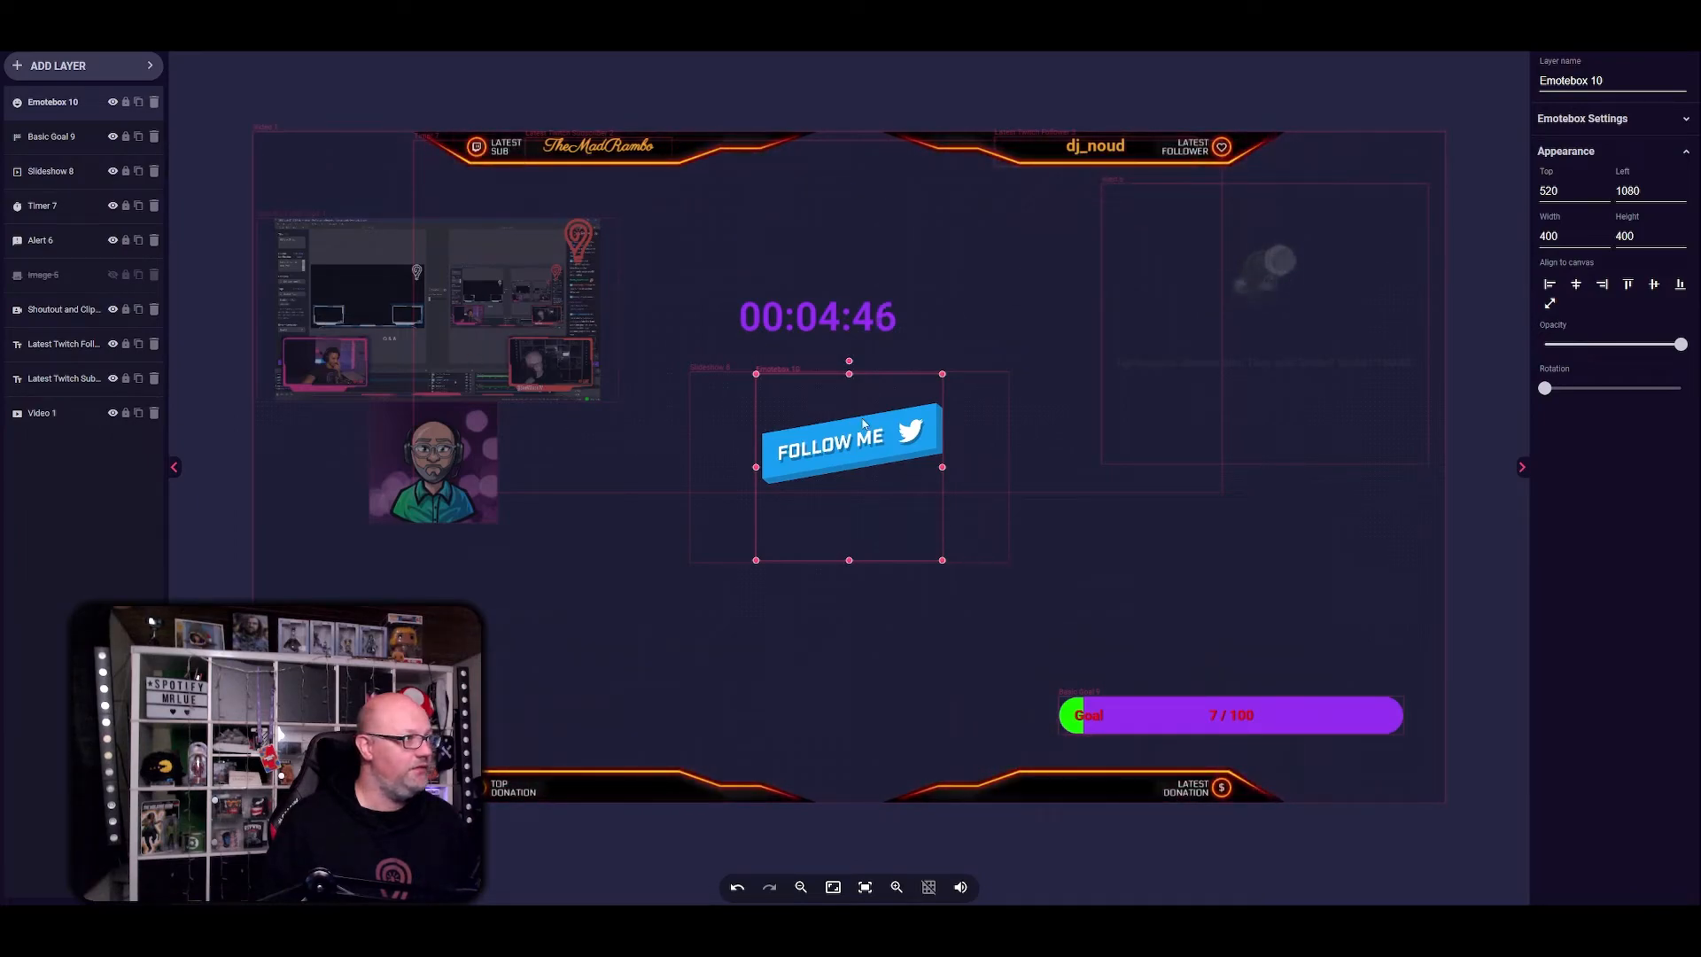
{"action": "left_click", "coordinate": [716, 432]}
{"action": "left_click", "coordinate": [820, 449]}
{"action": "left_click_drag", "start_coordinate": [820, 449], "coordinate": [522, 589]}
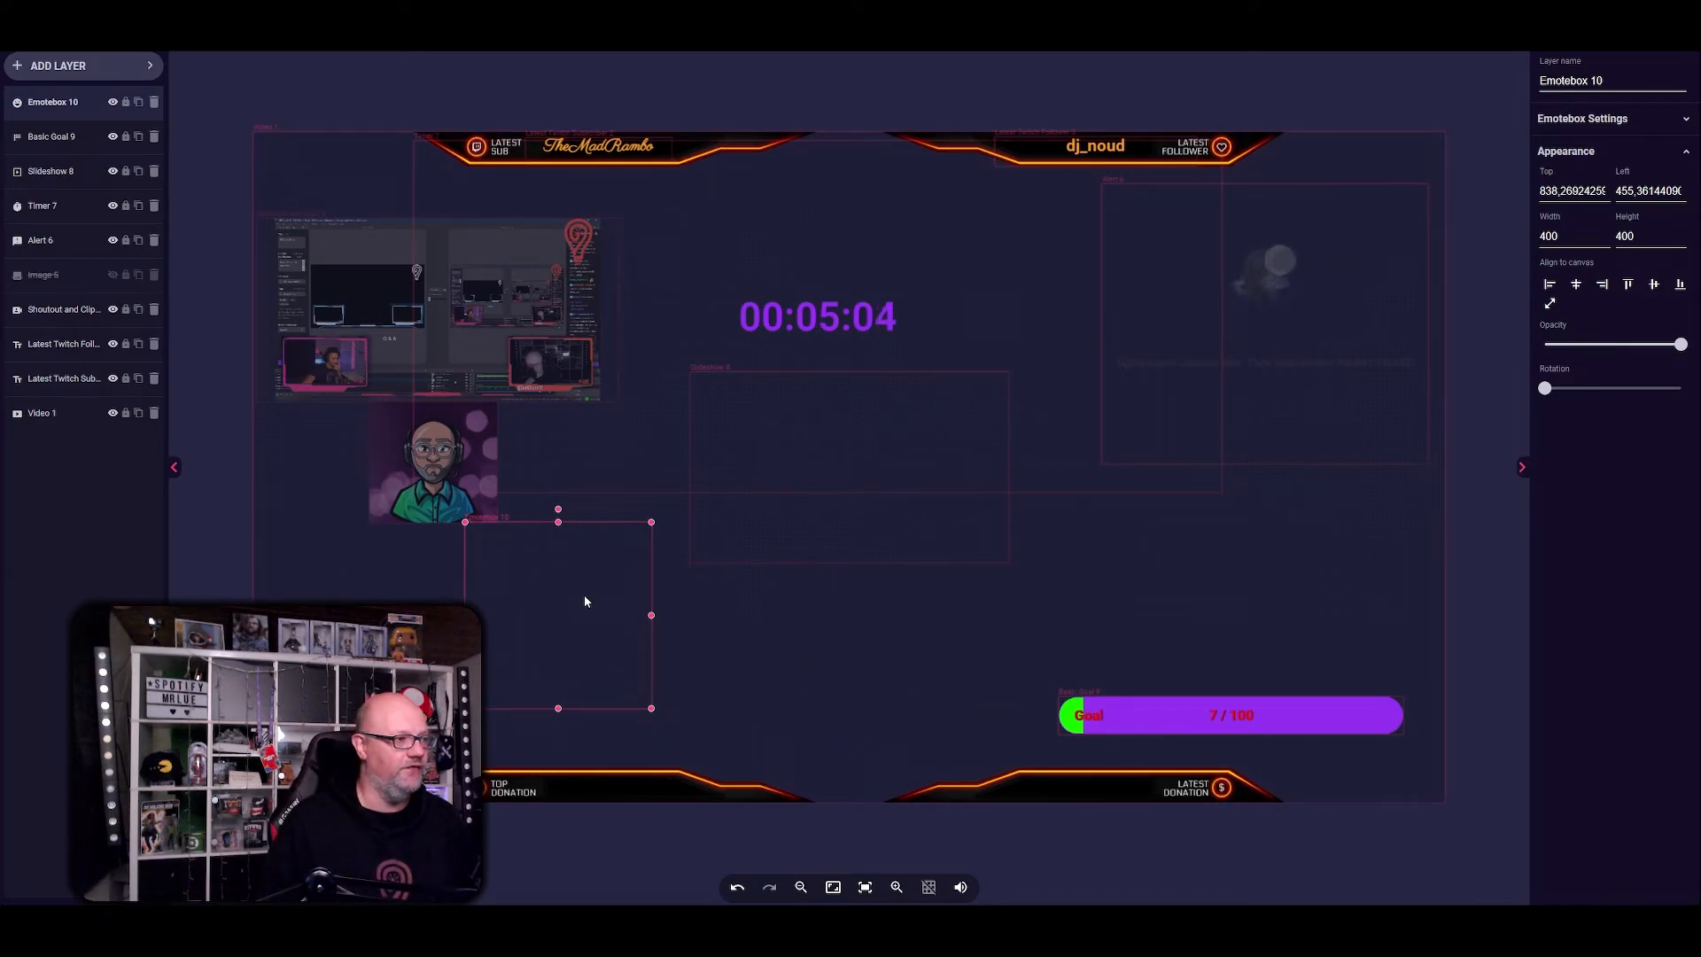
{"action": "left_click_drag", "start_coordinate": [568, 594], "coordinate": [605, 537]}
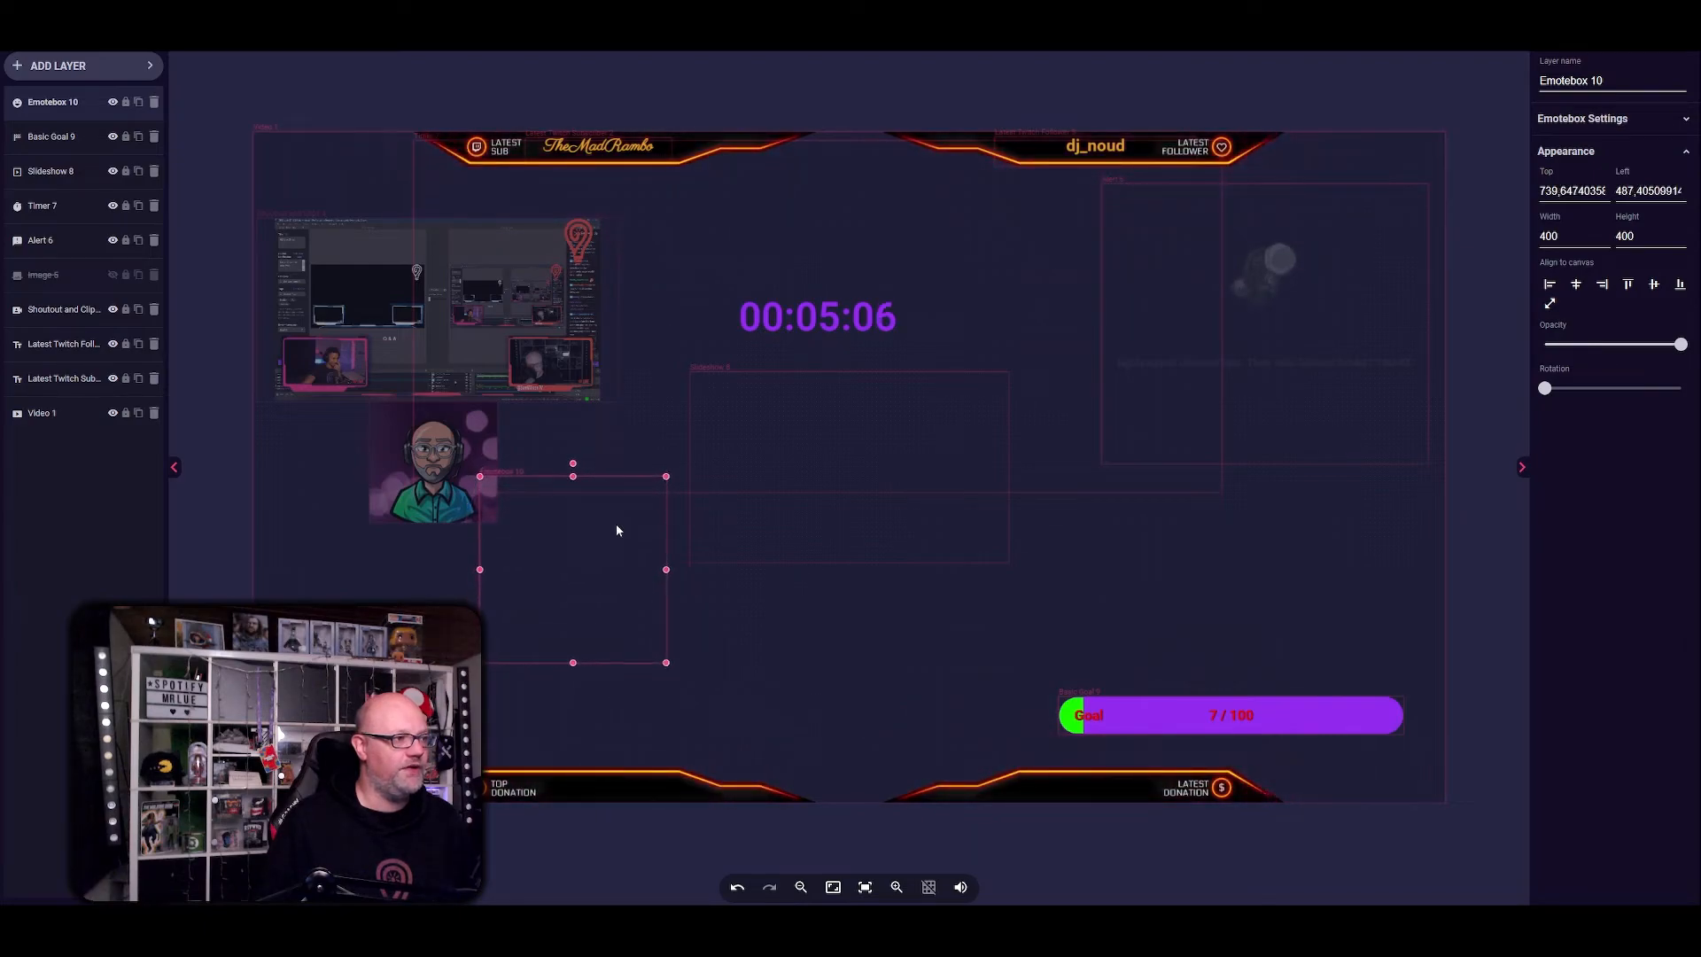
{"action": "left_click_drag", "start_coordinate": [665, 477], "coordinate": [964, 254]}
{"action": "left_click_drag", "start_coordinate": [571, 453], "coordinate": [532, 414]}
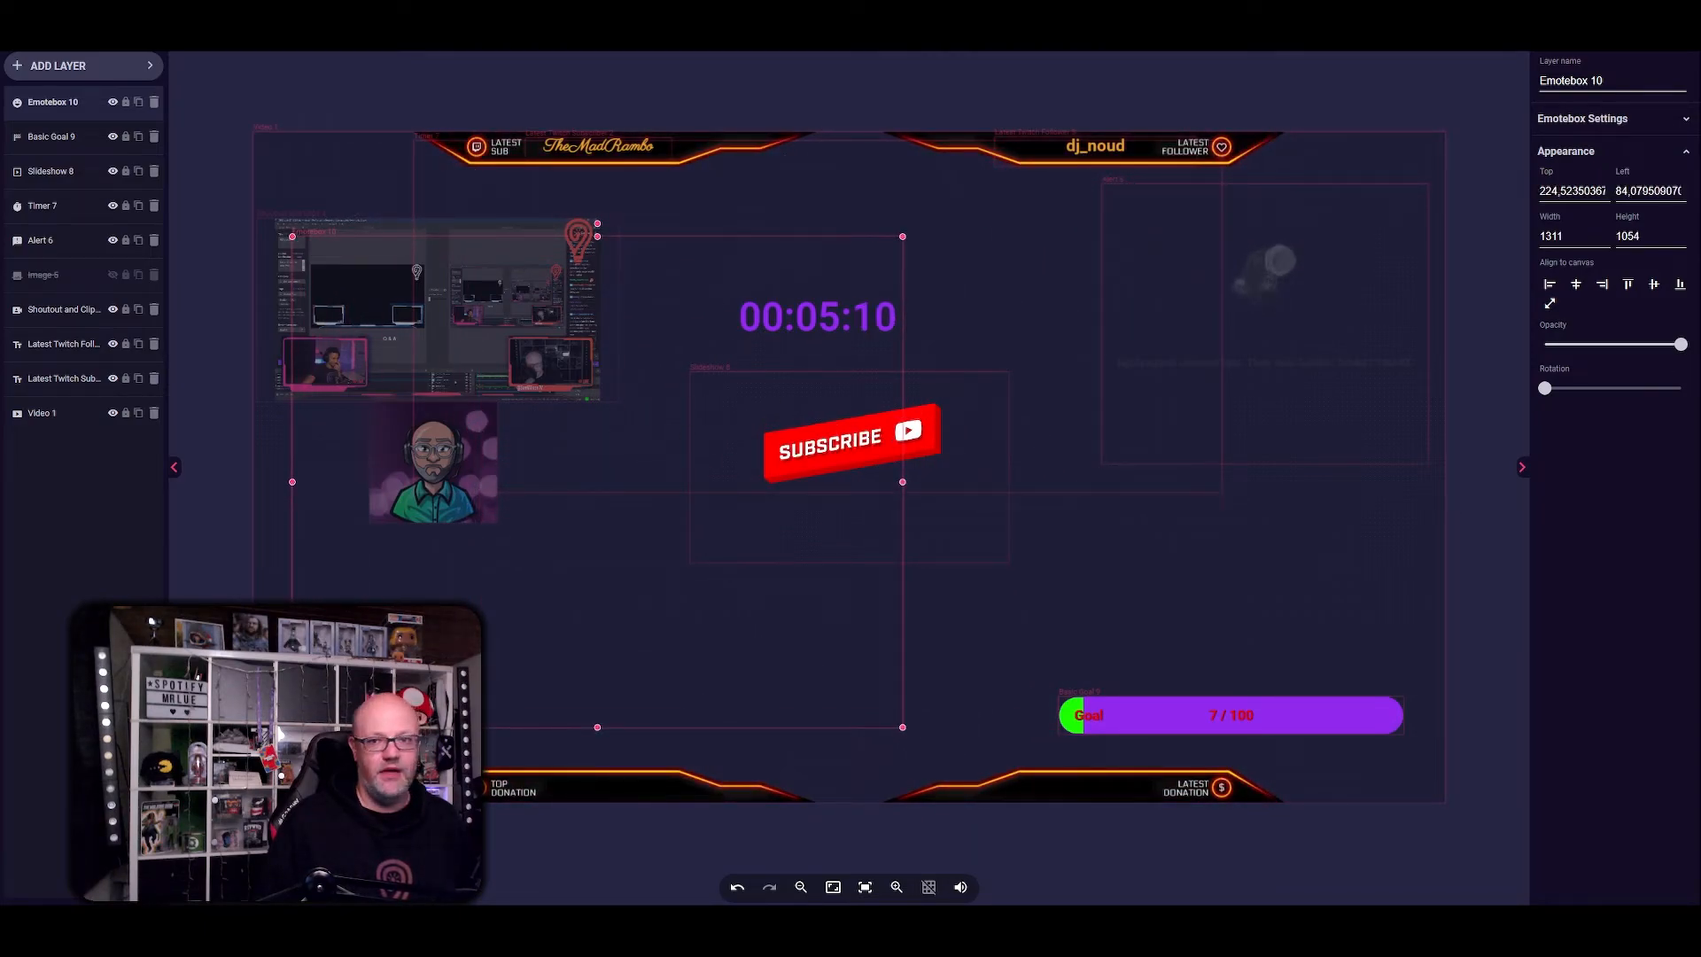
- Keep the emotebox's Random emote type, set its image size to about 83, and lengthen the animation time to about 33 seconds
{"action": "left_click", "coordinate": [1586, 119]}
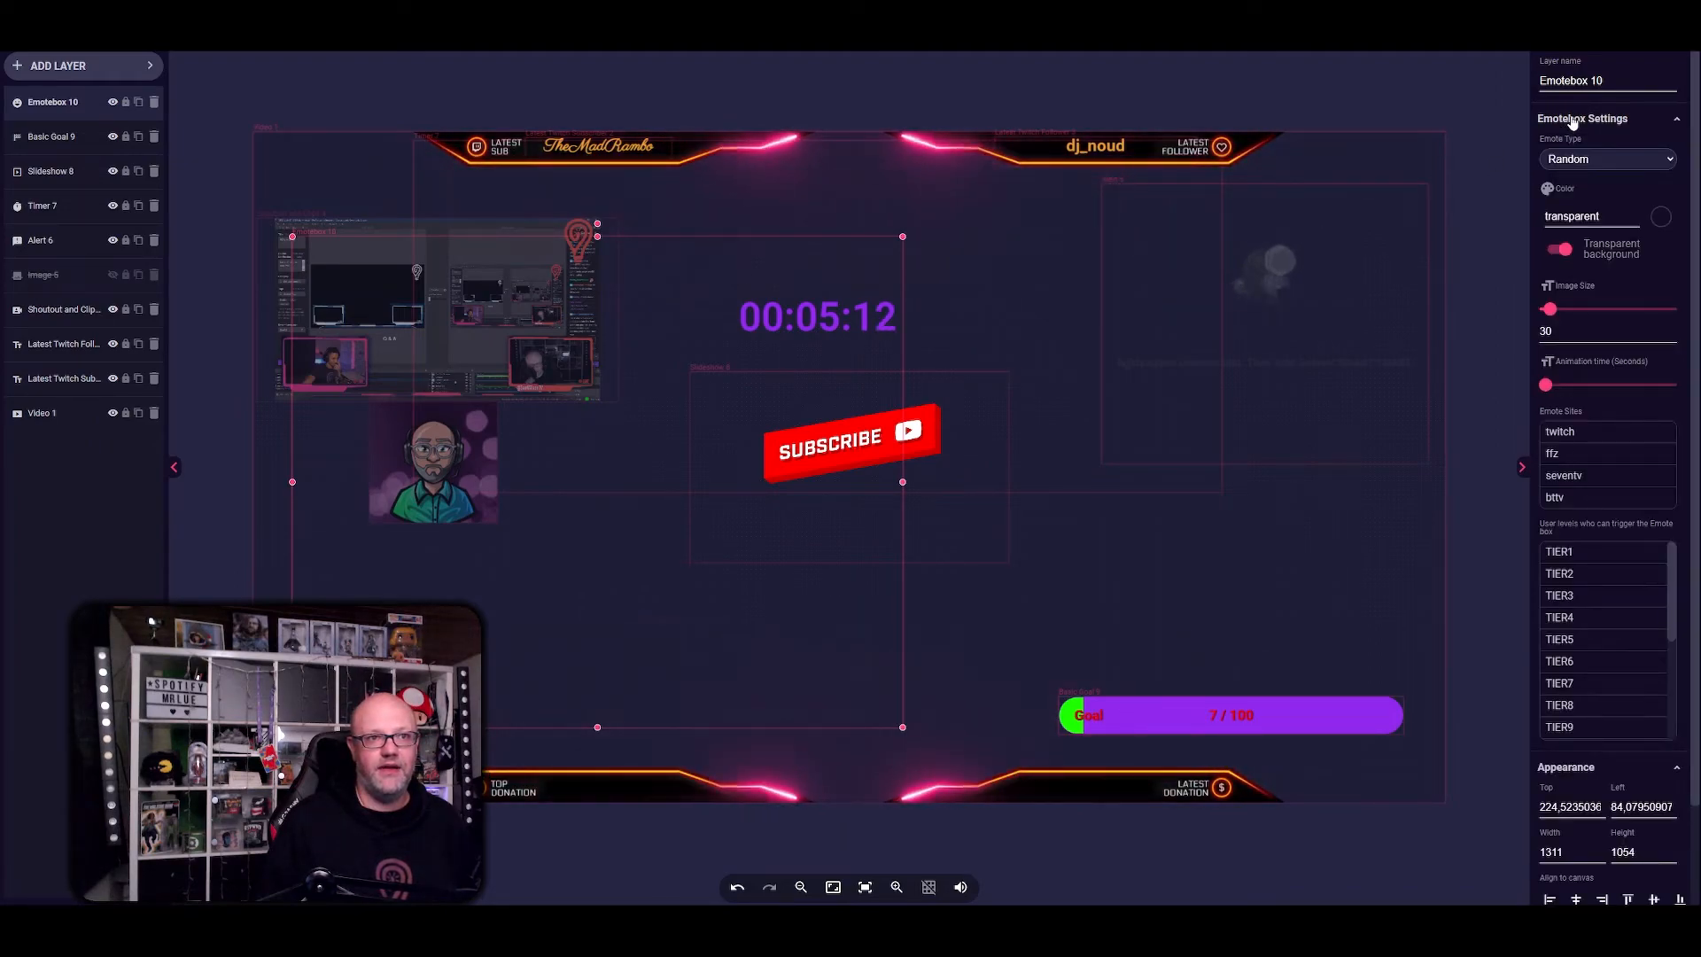
{"action": "left_click", "coordinate": [1627, 159]}
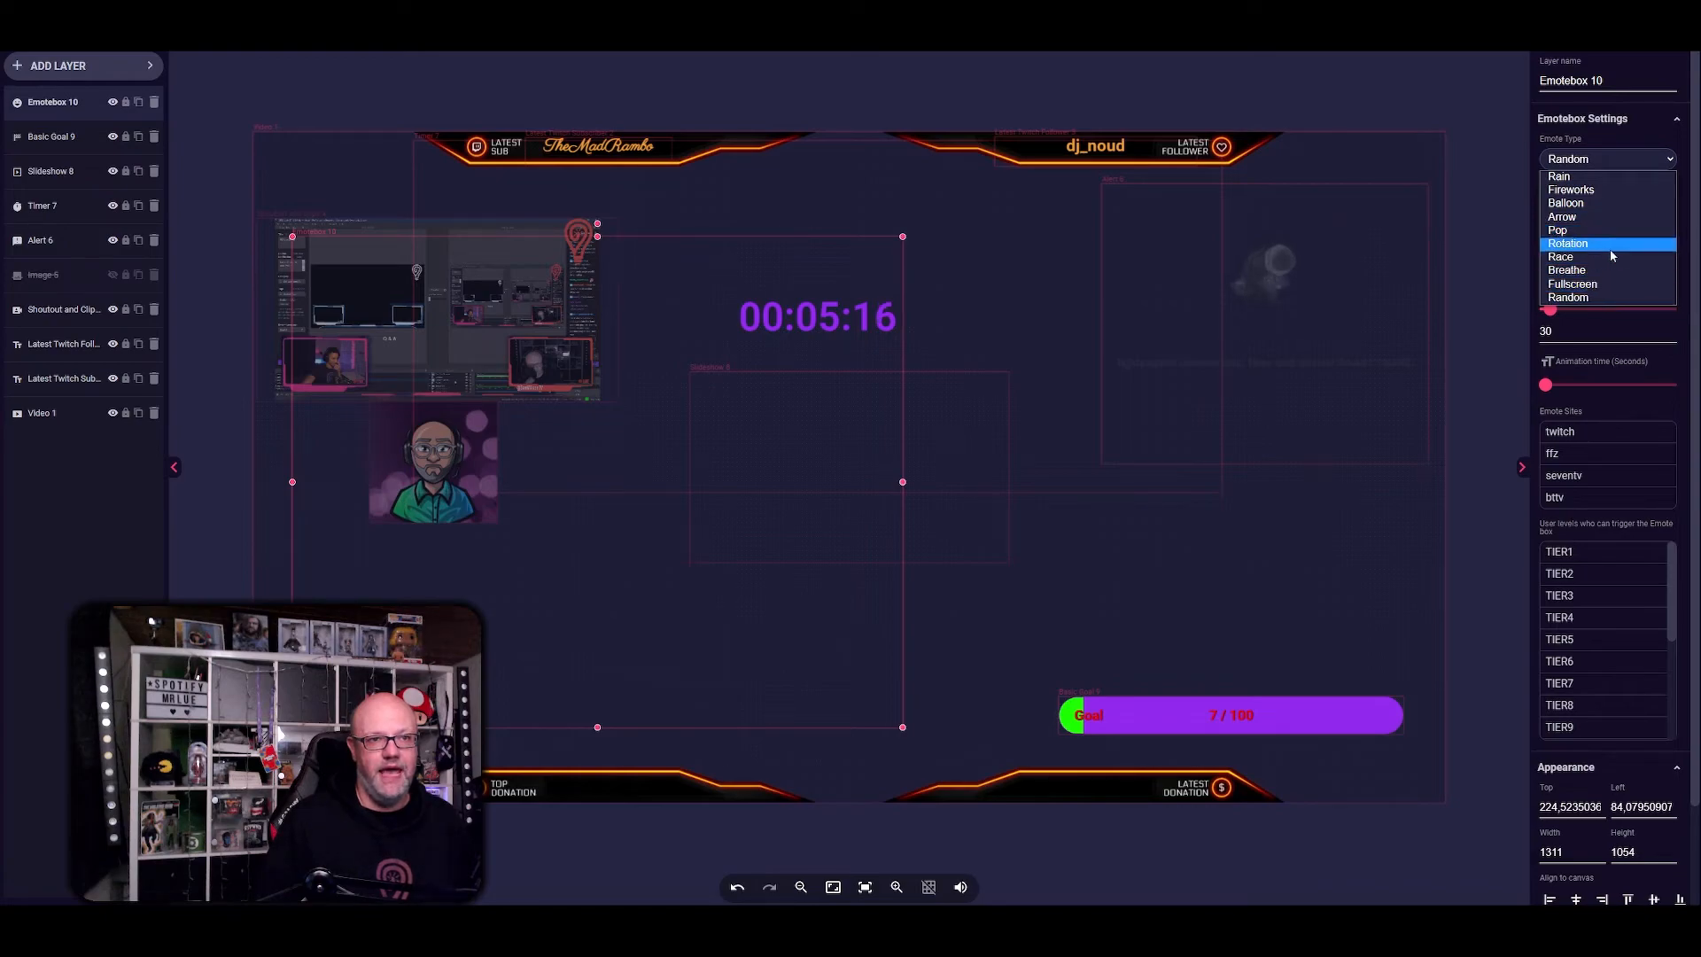
{"action": "left_click", "coordinate": [1592, 159]}
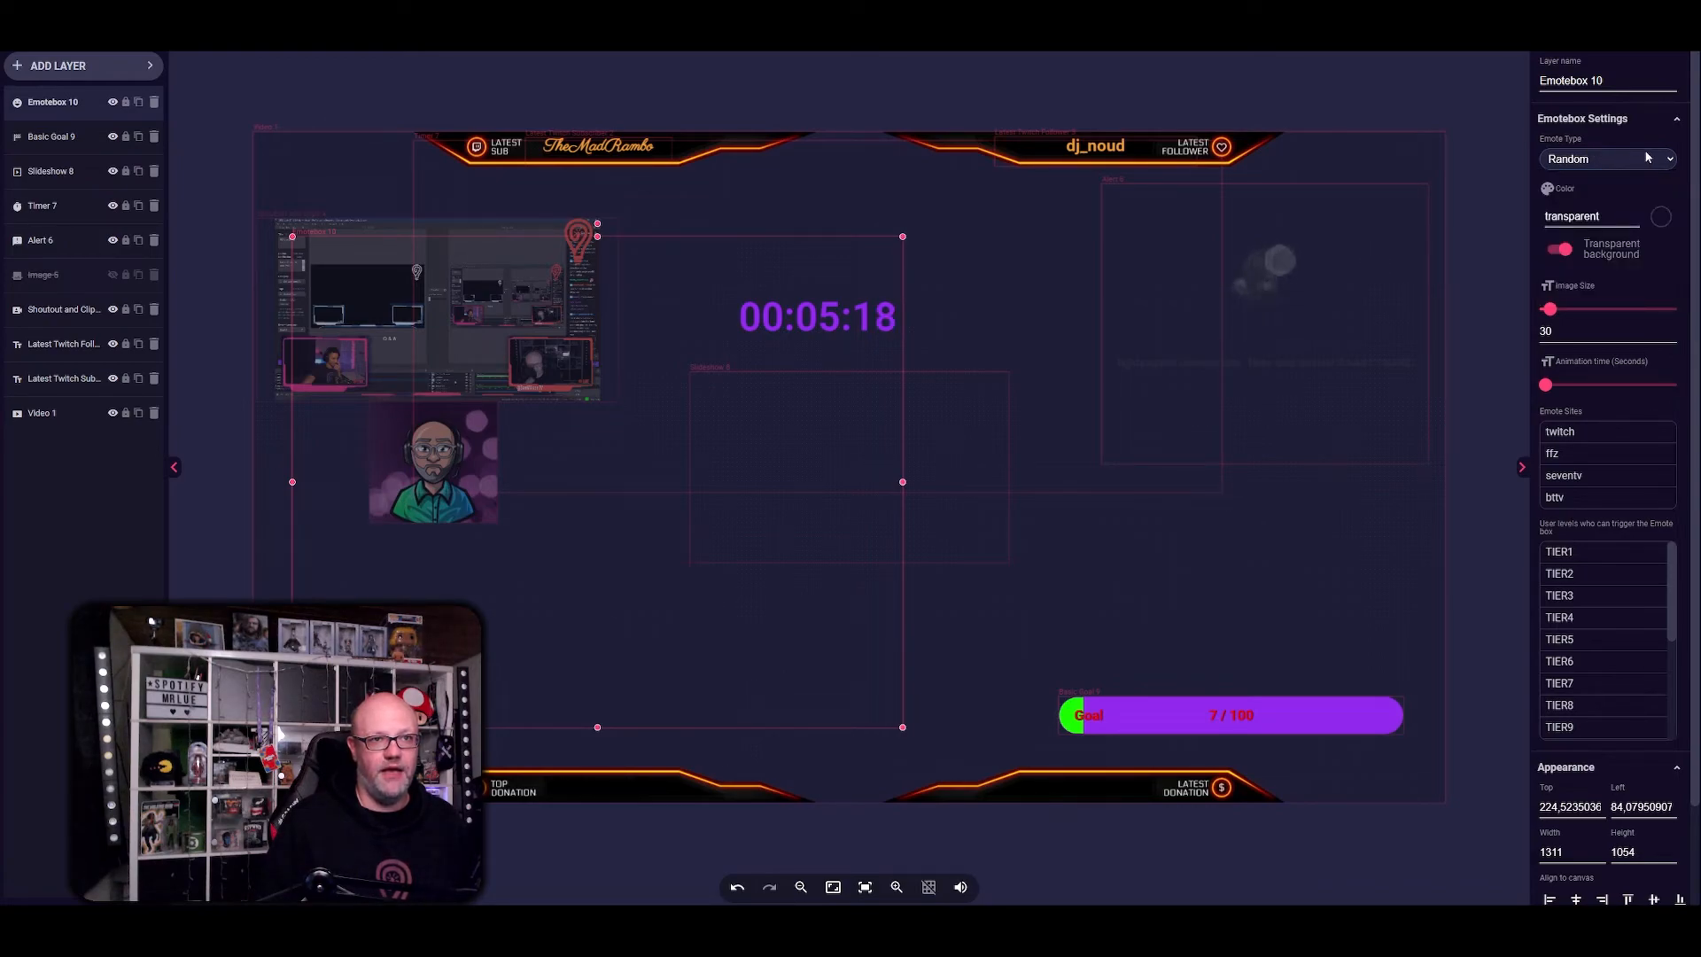
{"action": "mouse_move", "coordinate": [1558, 331]}
{"action": "left_mouse_down"}
{"action": "mouse_move", "coordinate": [1537, 335]}
{"action": "mouse_move", "coordinate": [1568, 310]}
{"action": "left_mouse_up"}
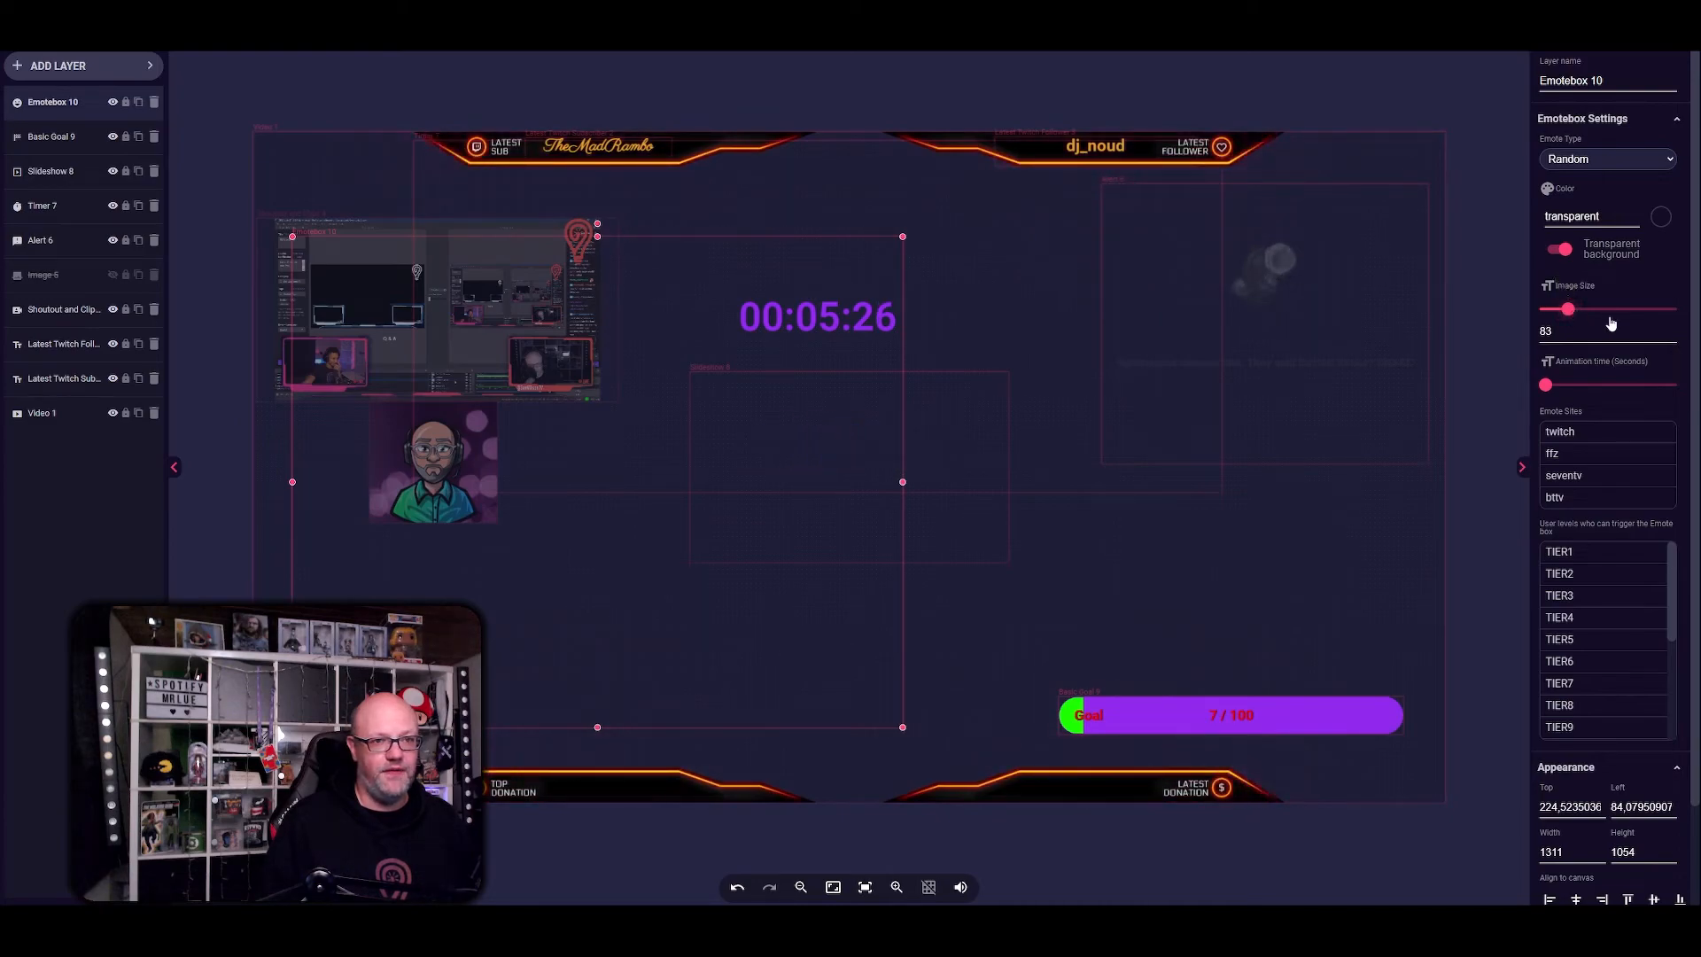
{"action": "left_click_drag", "start_coordinate": [1548, 384], "coordinate": [1585, 388]}
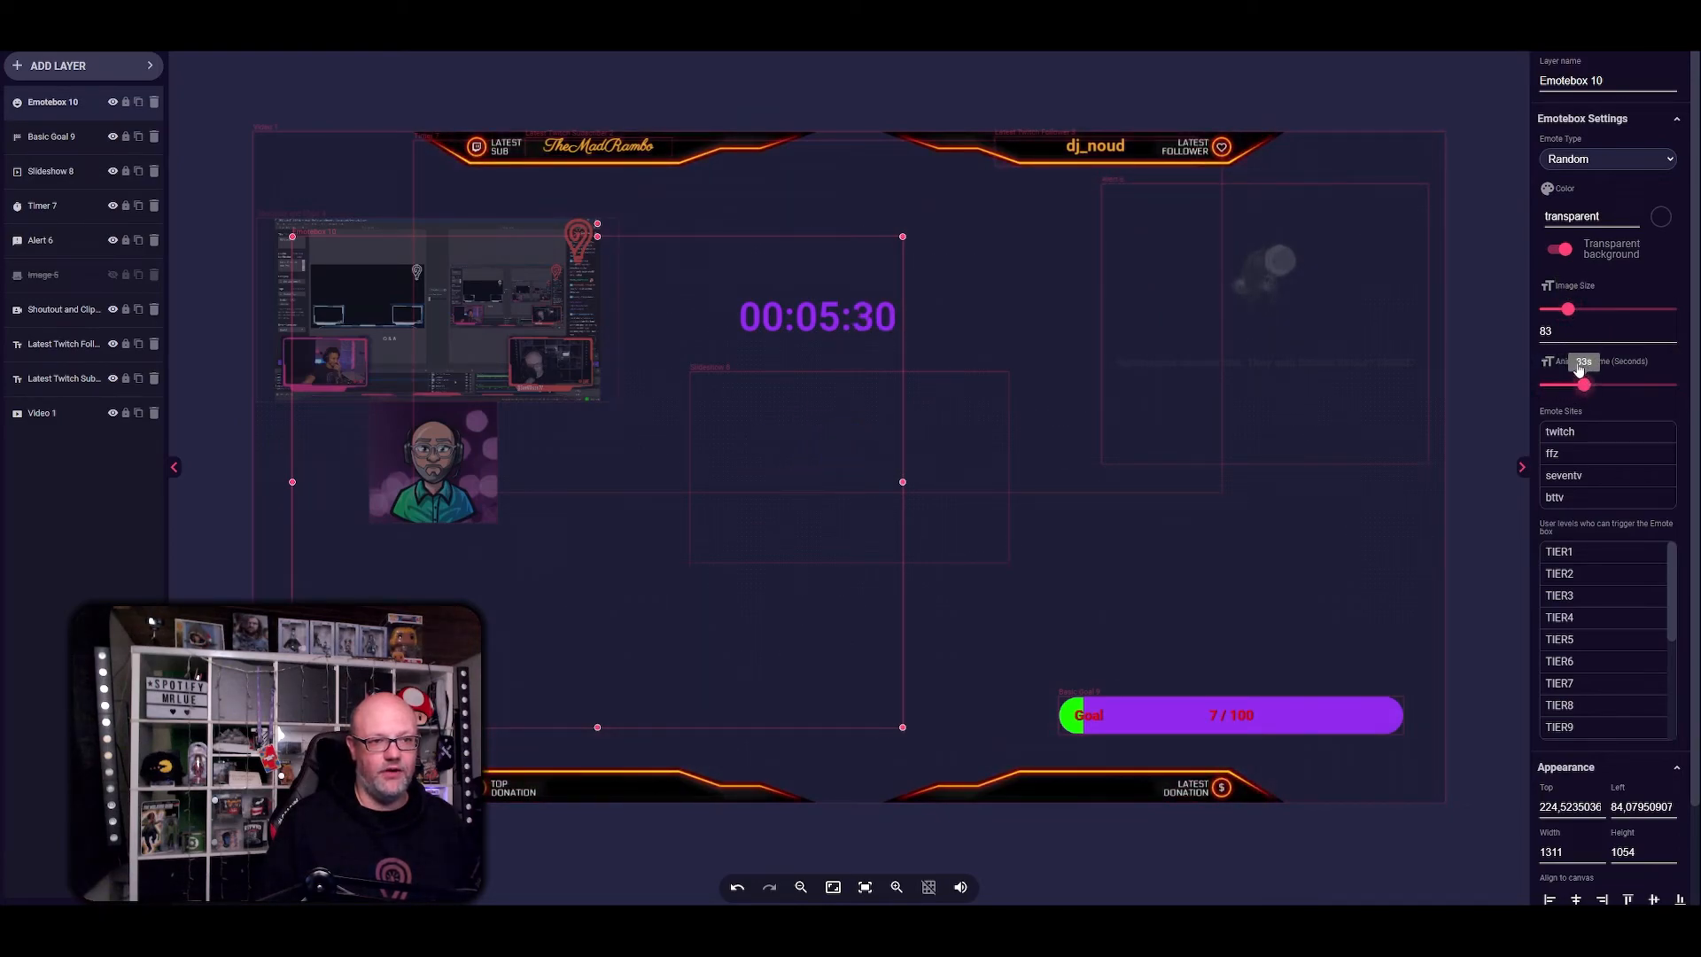
{"action": "scroll", "coordinate": [1665, 439], "scroll_direction": "down", "scroll_amount": 1}
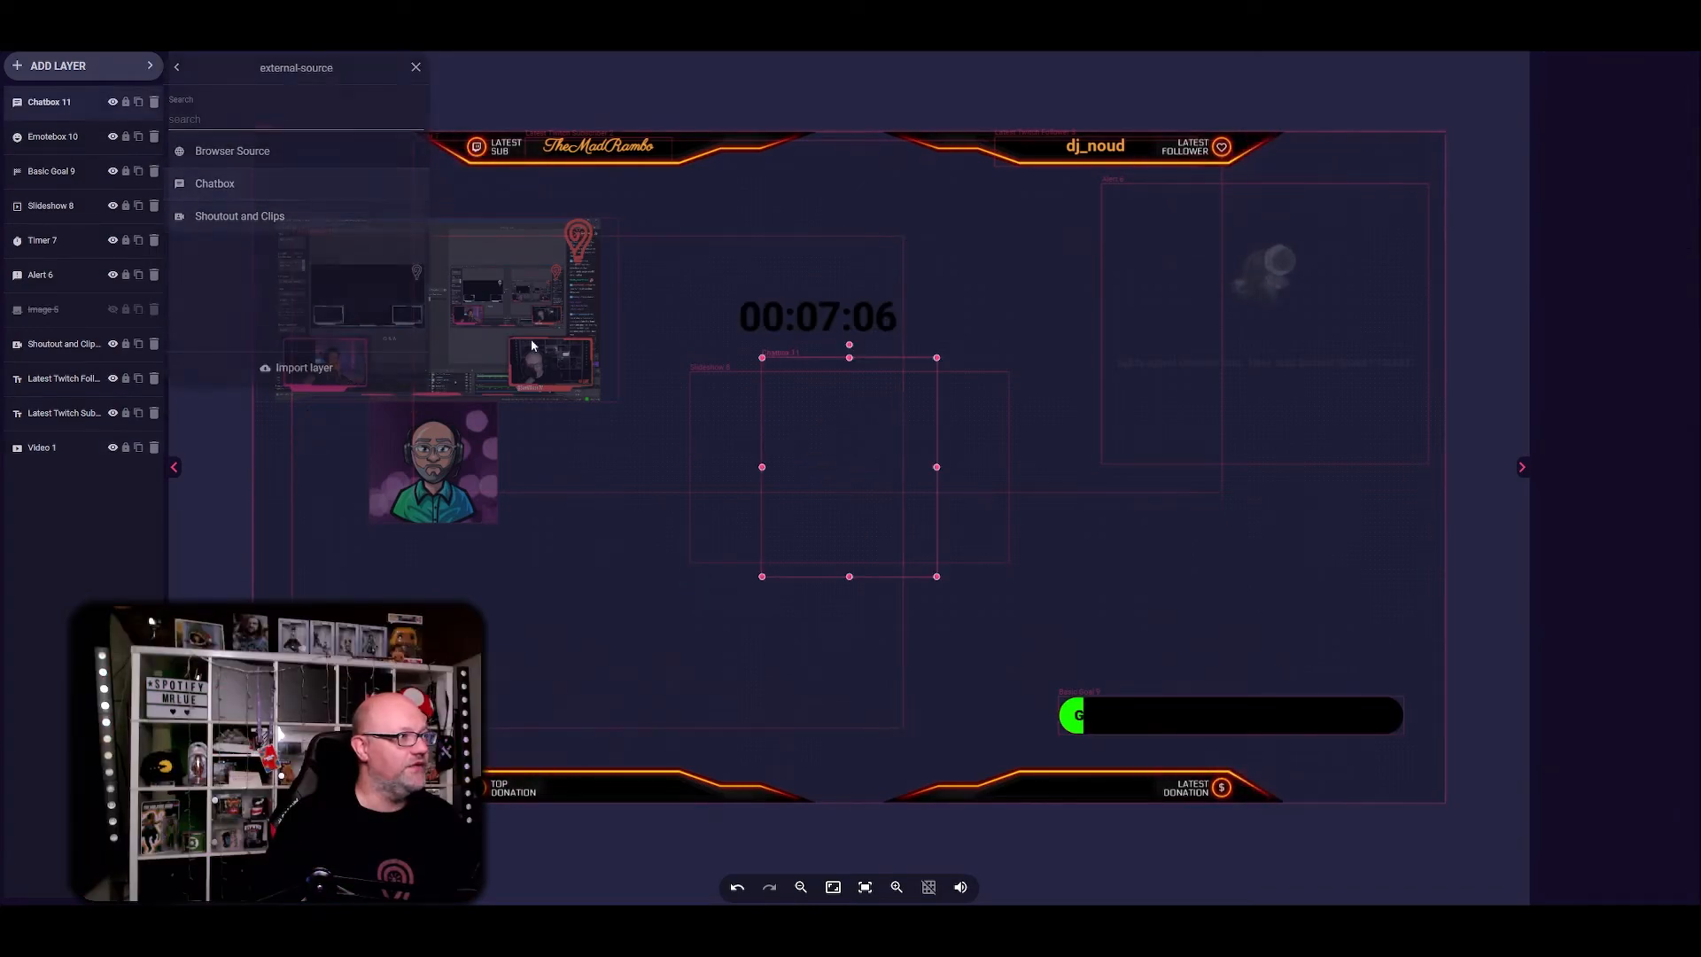
- Enlarge the chatbox to about 522 by 701 and place it along the canvas's right edge, above the basic goal bar
{"action": "left_click_drag", "start_coordinate": [836, 470], "coordinate": [1337, 541]}
{"action": "left_click_drag", "start_coordinate": [1251, 646], "coordinate": [1183, 752]}
{"action": "left_click_drag", "start_coordinate": [1273, 627], "coordinate": [1283, 560]}
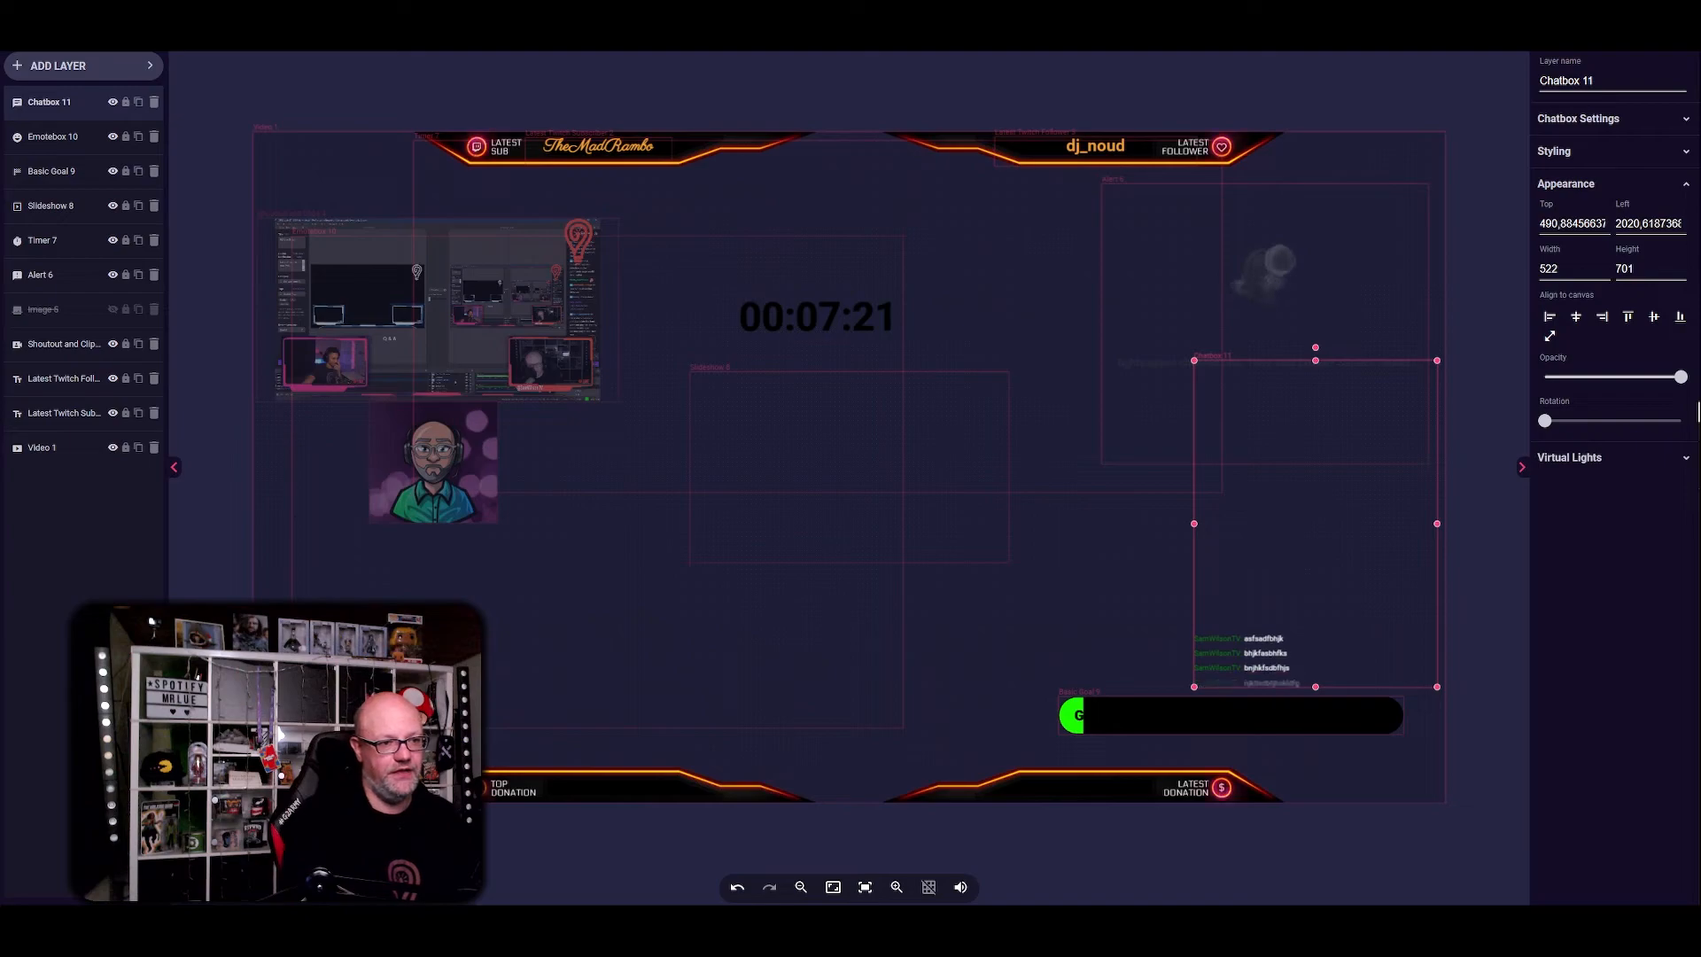
- Review the chatbox settings and change its text font to Pathway Gothic One
{"action": "left_click", "coordinate": [1581, 118]}
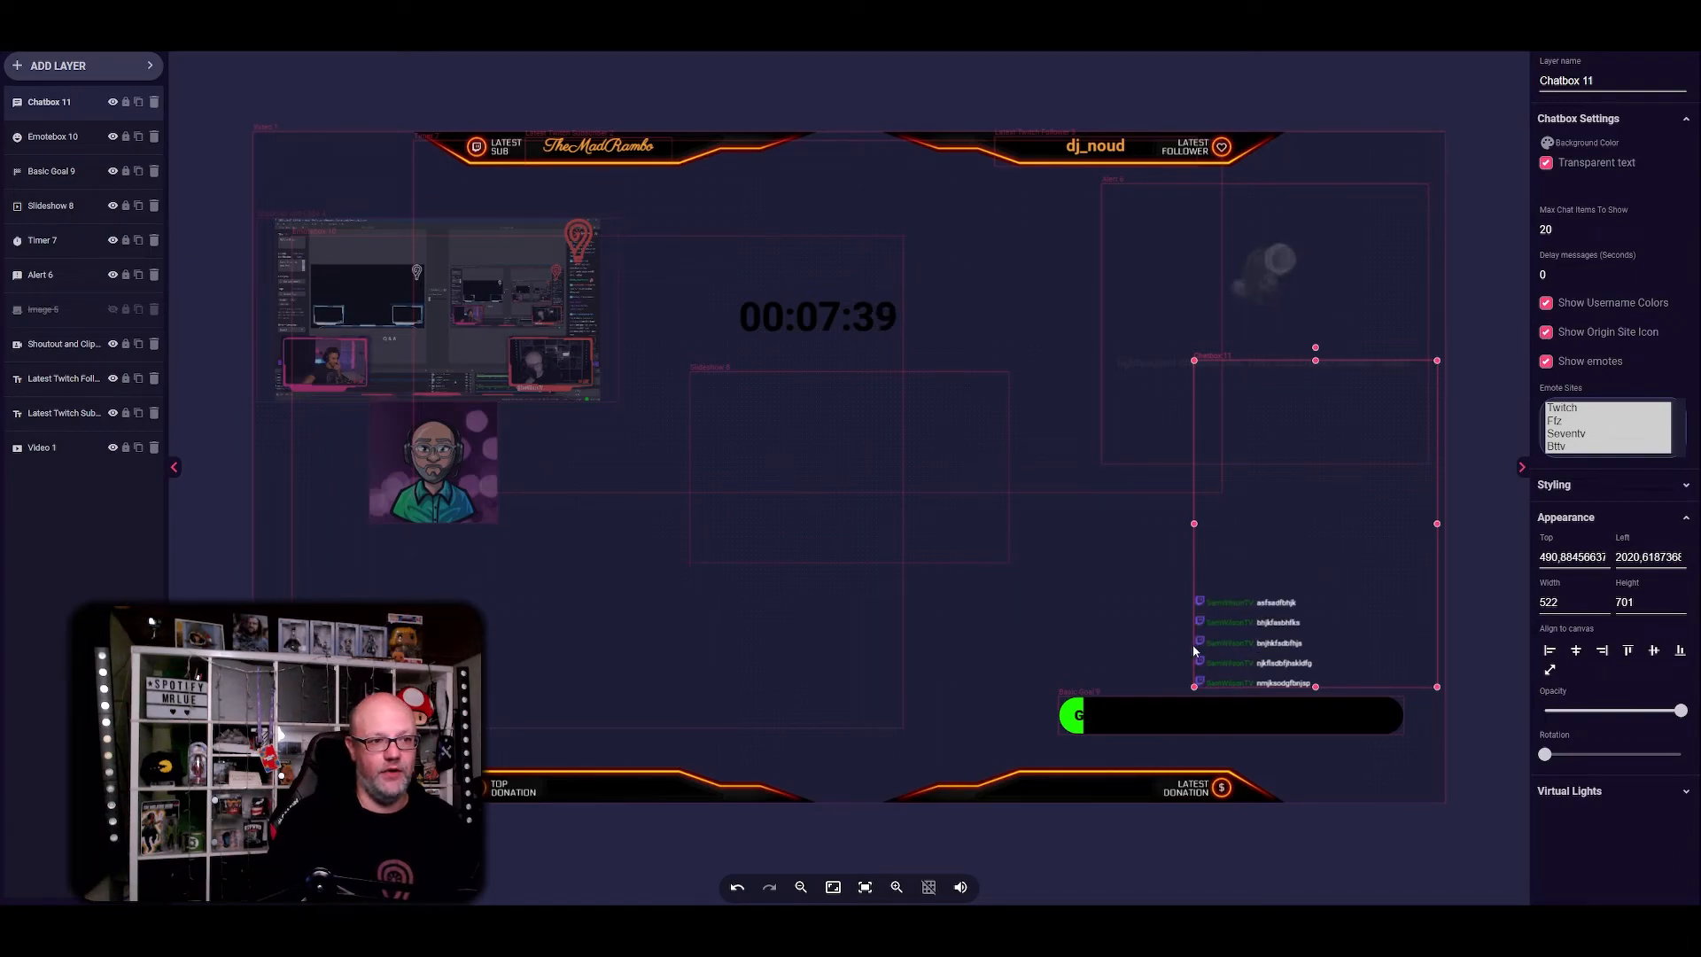
{"action": "left_click", "coordinate": [1618, 486]}
{"action": "scroll", "coordinate": [1597, 604], "scroll_direction": "down", "scroll_amount": 2}
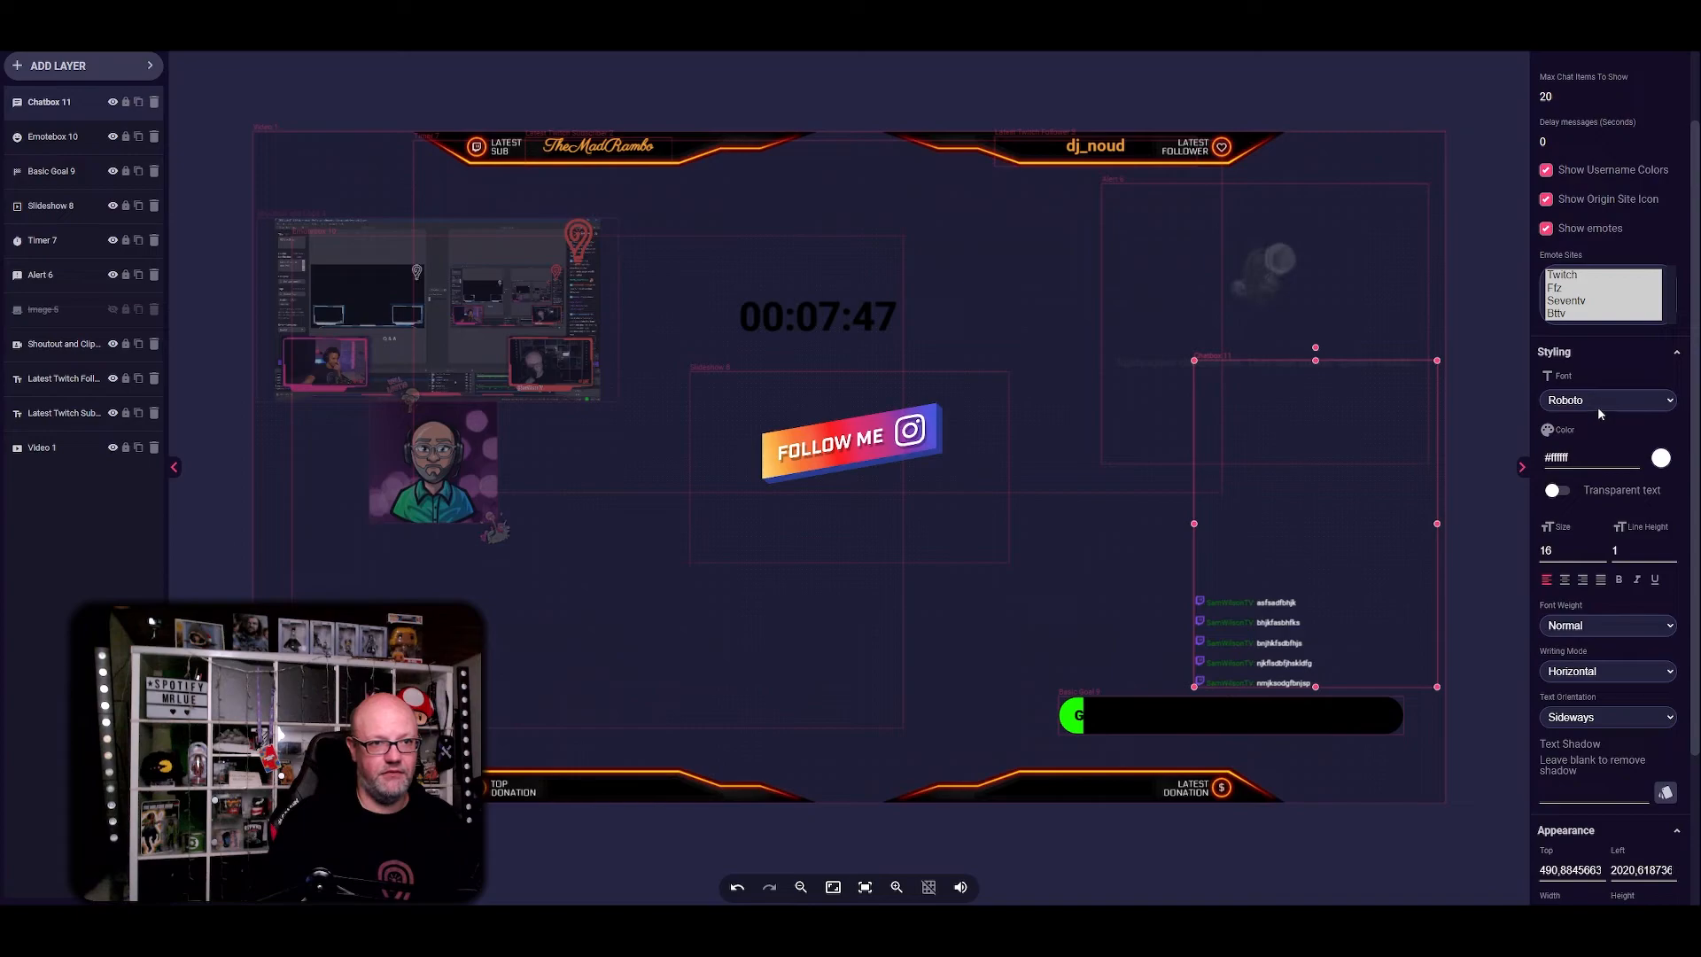
{"action": "left_click", "coordinate": [1598, 403]}
{"action": "scroll", "coordinate": [1574, 476], "scroll_direction": "up", "scroll_amount": 10}
{"action": "left_click", "coordinate": [1574, 435]}
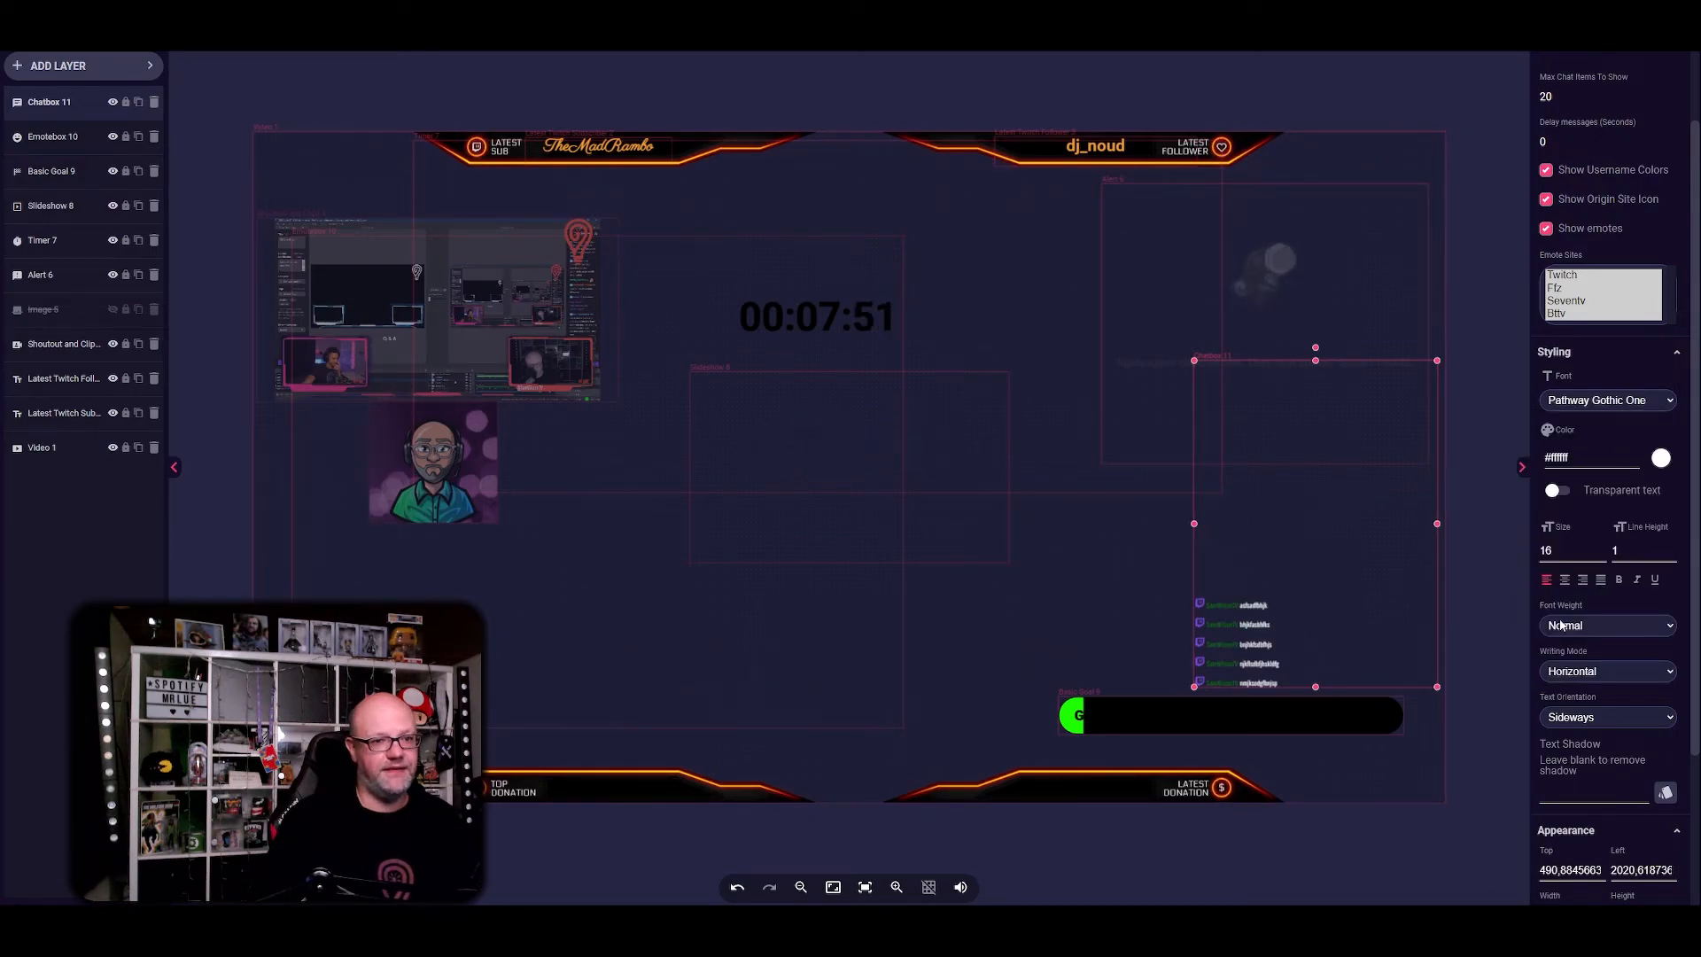
- Add a YouTube Total View Count goal, place it above the chat messages on the canvas's right side, and check its content settings
{"action": "left_click", "coordinate": [144, 67]}
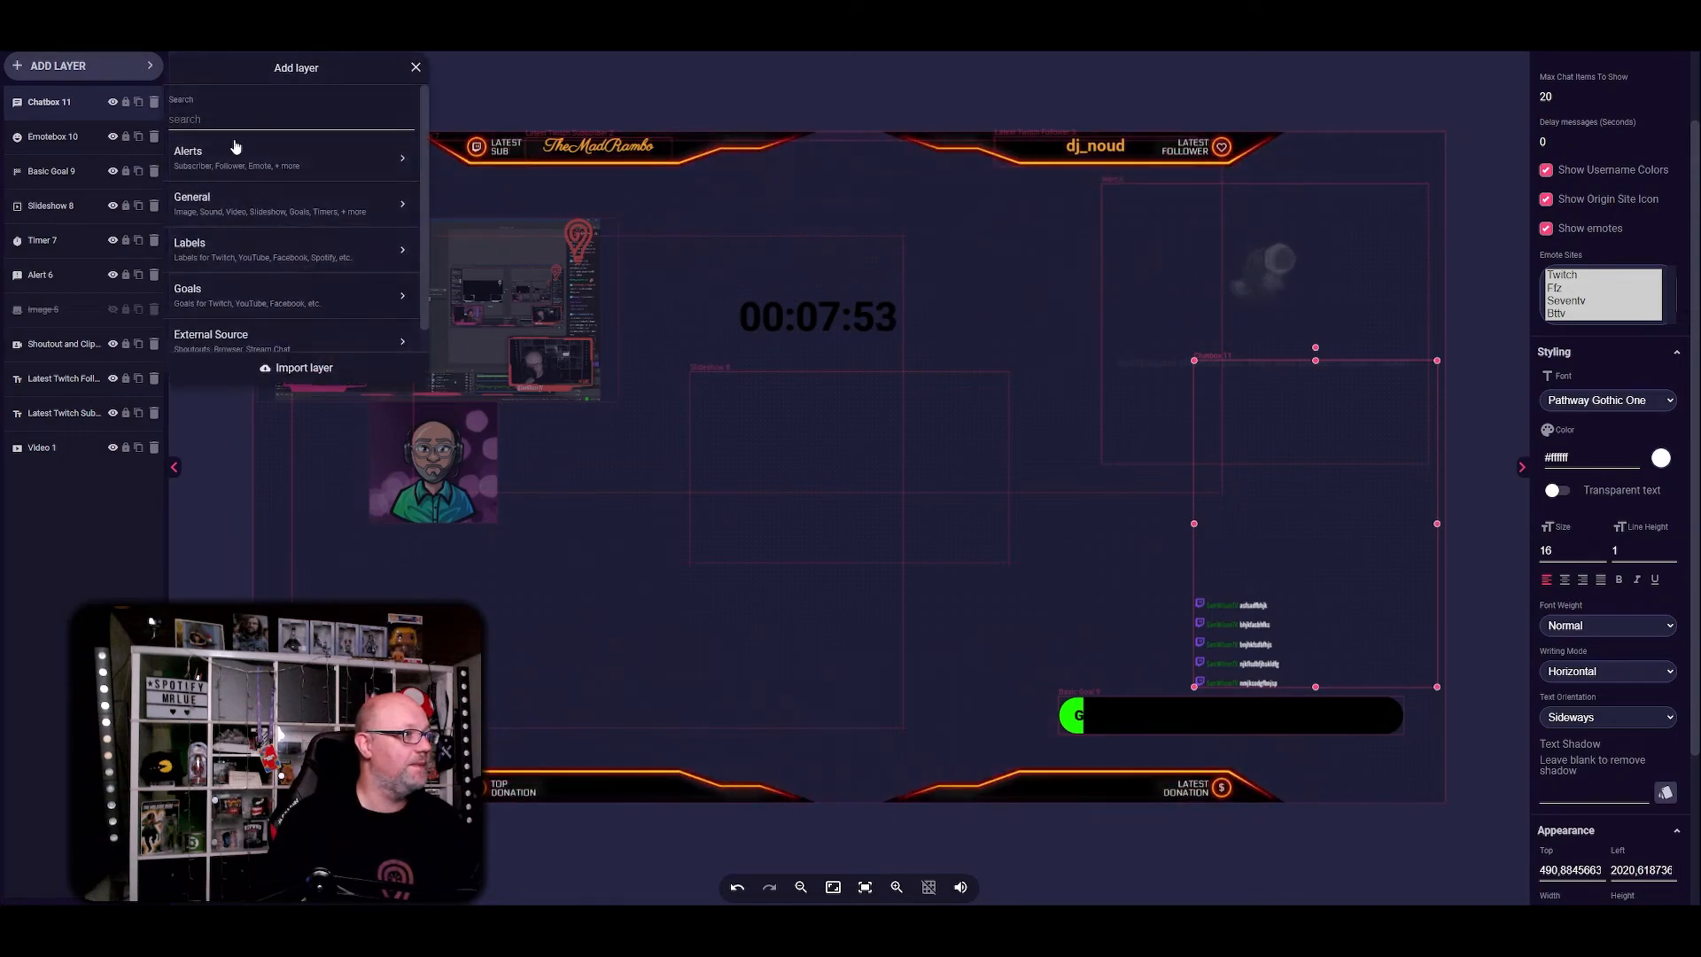
{"action": "scroll", "coordinate": [257, 337], "scroll_direction": "down", "scroll_amount": 1}
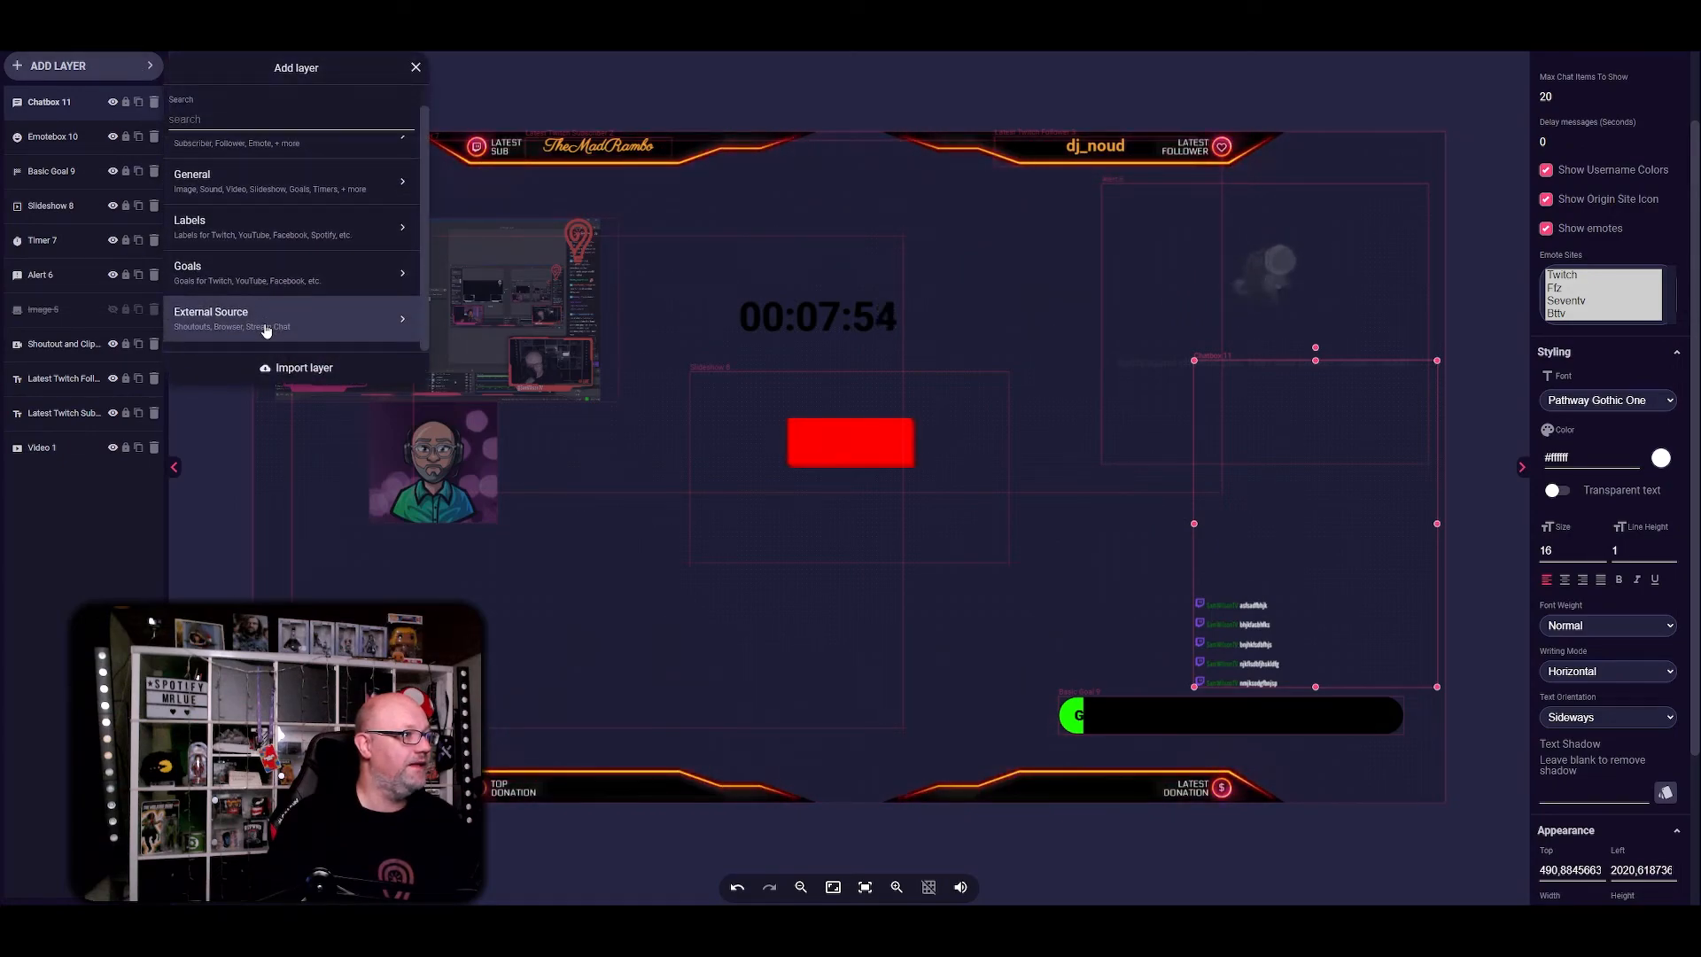
{"action": "left_click", "coordinate": [284, 276]}
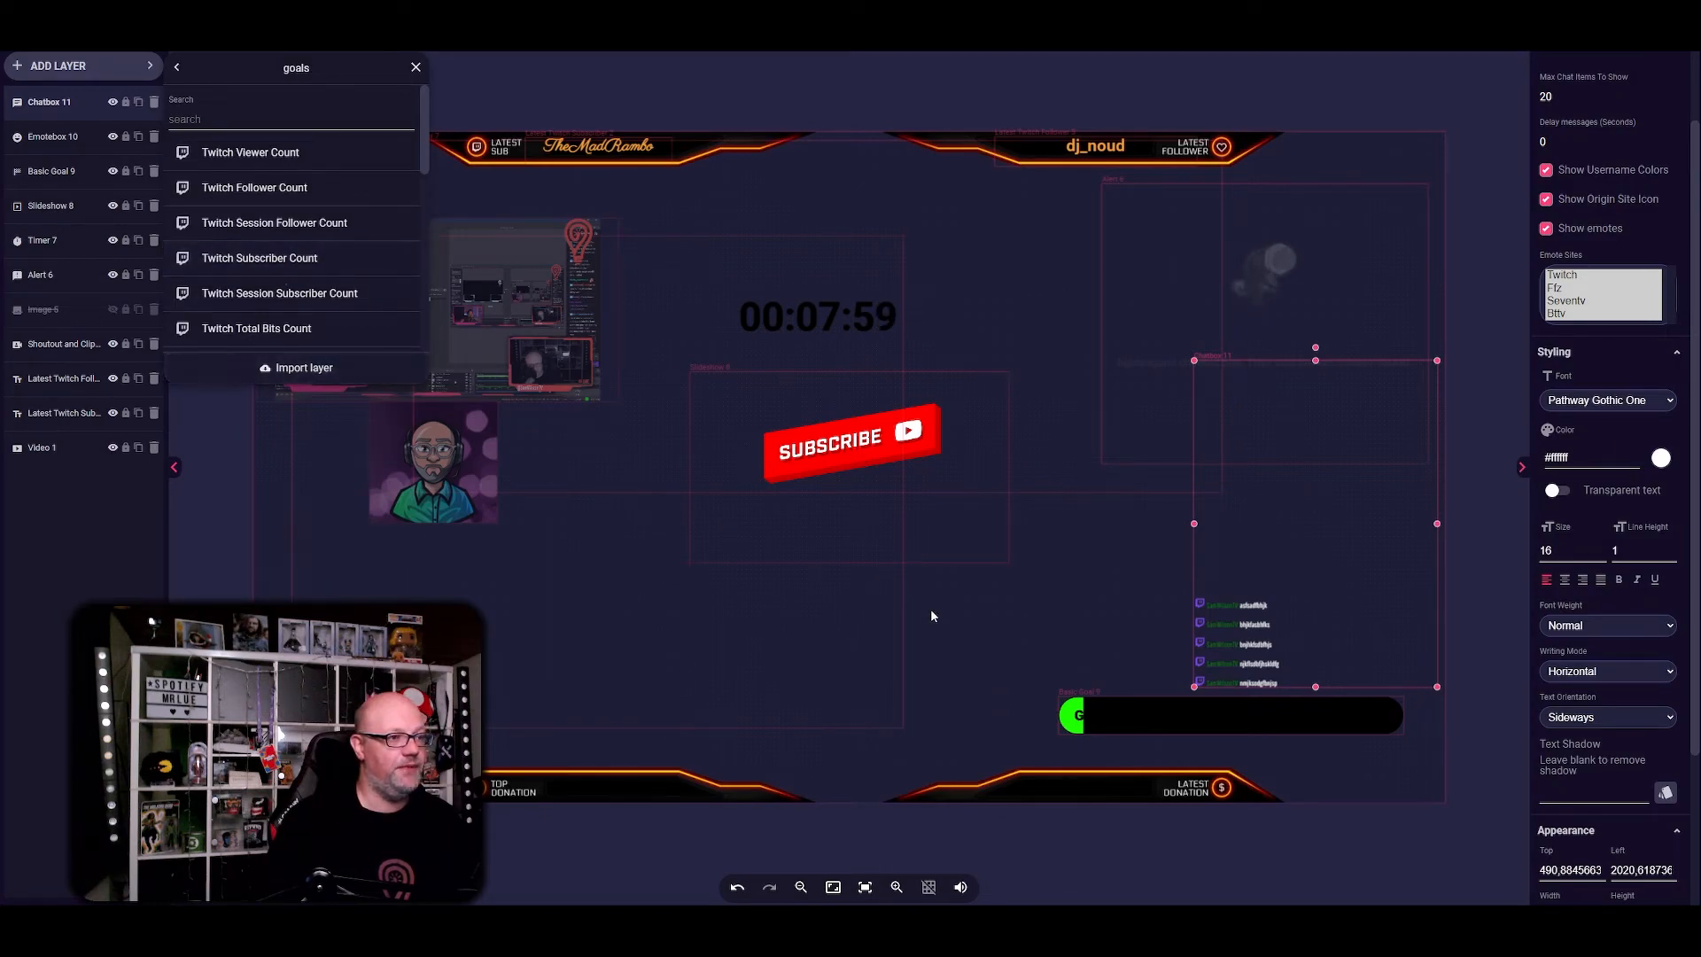
{"action": "scroll", "coordinate": [292, 235], "scroll_direction": "down", "scroll_amount": 2}
{"action": "scroll", "coordinate": [291, 237], "scroll_direction": "down", "scroll_amount": 5}
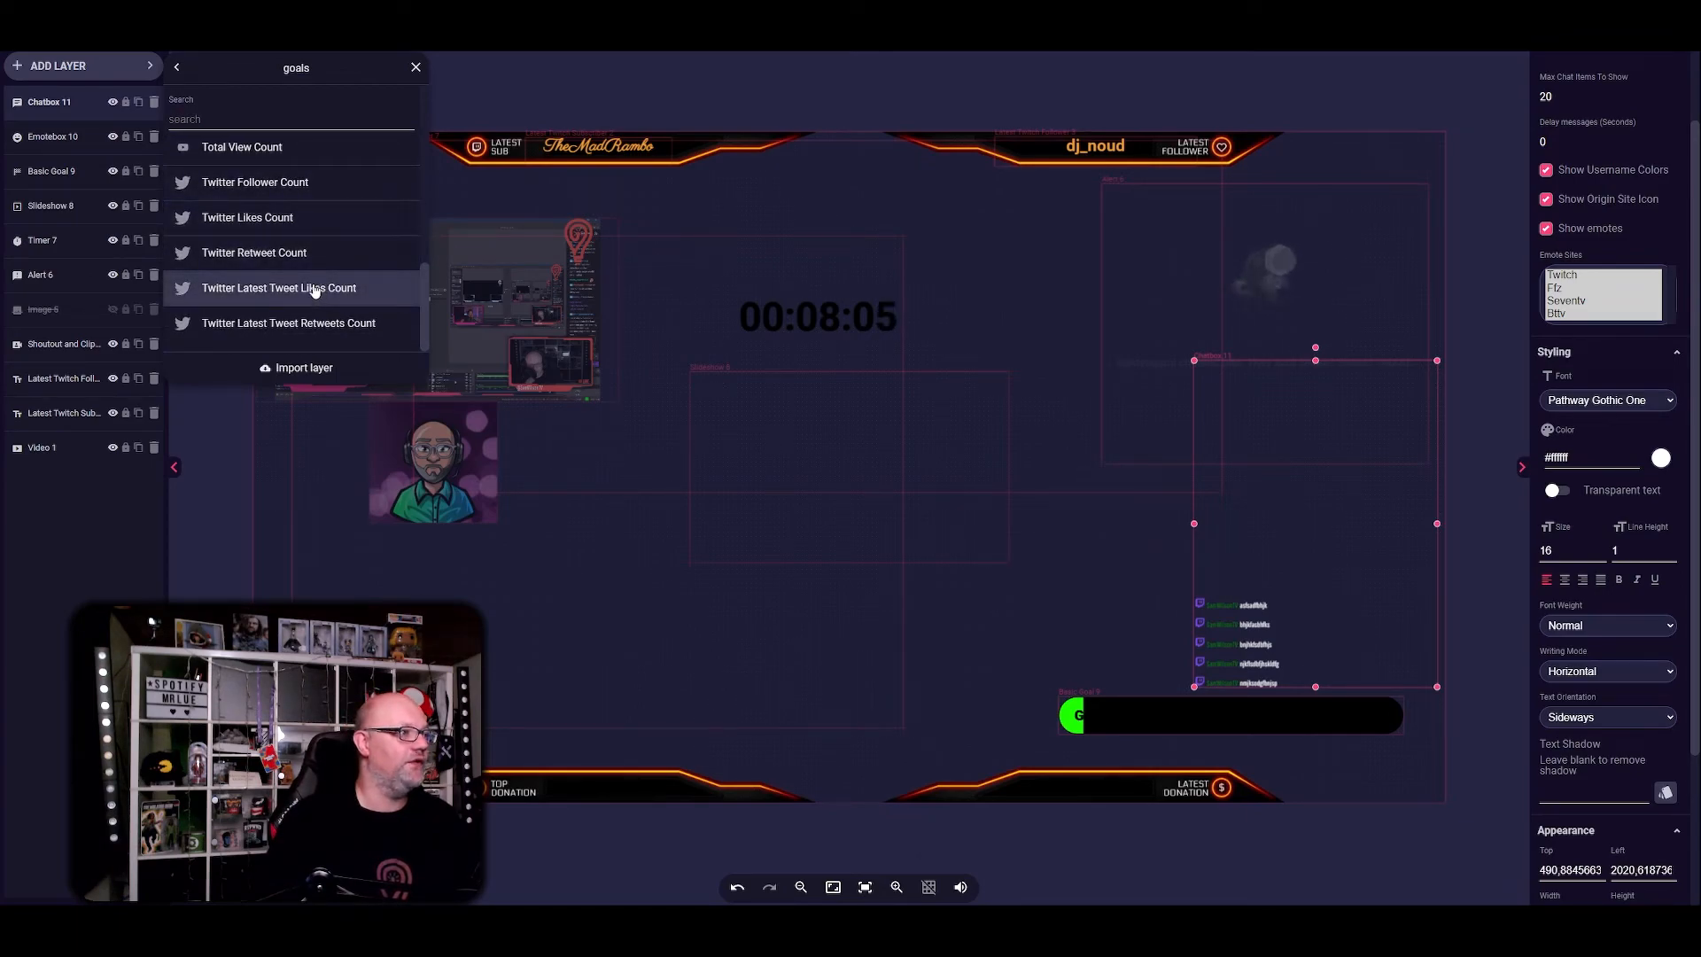
{"action": "scroll", "coordinate": [316, 291], "scroll_direction": "up", "scroll_amount": 3}
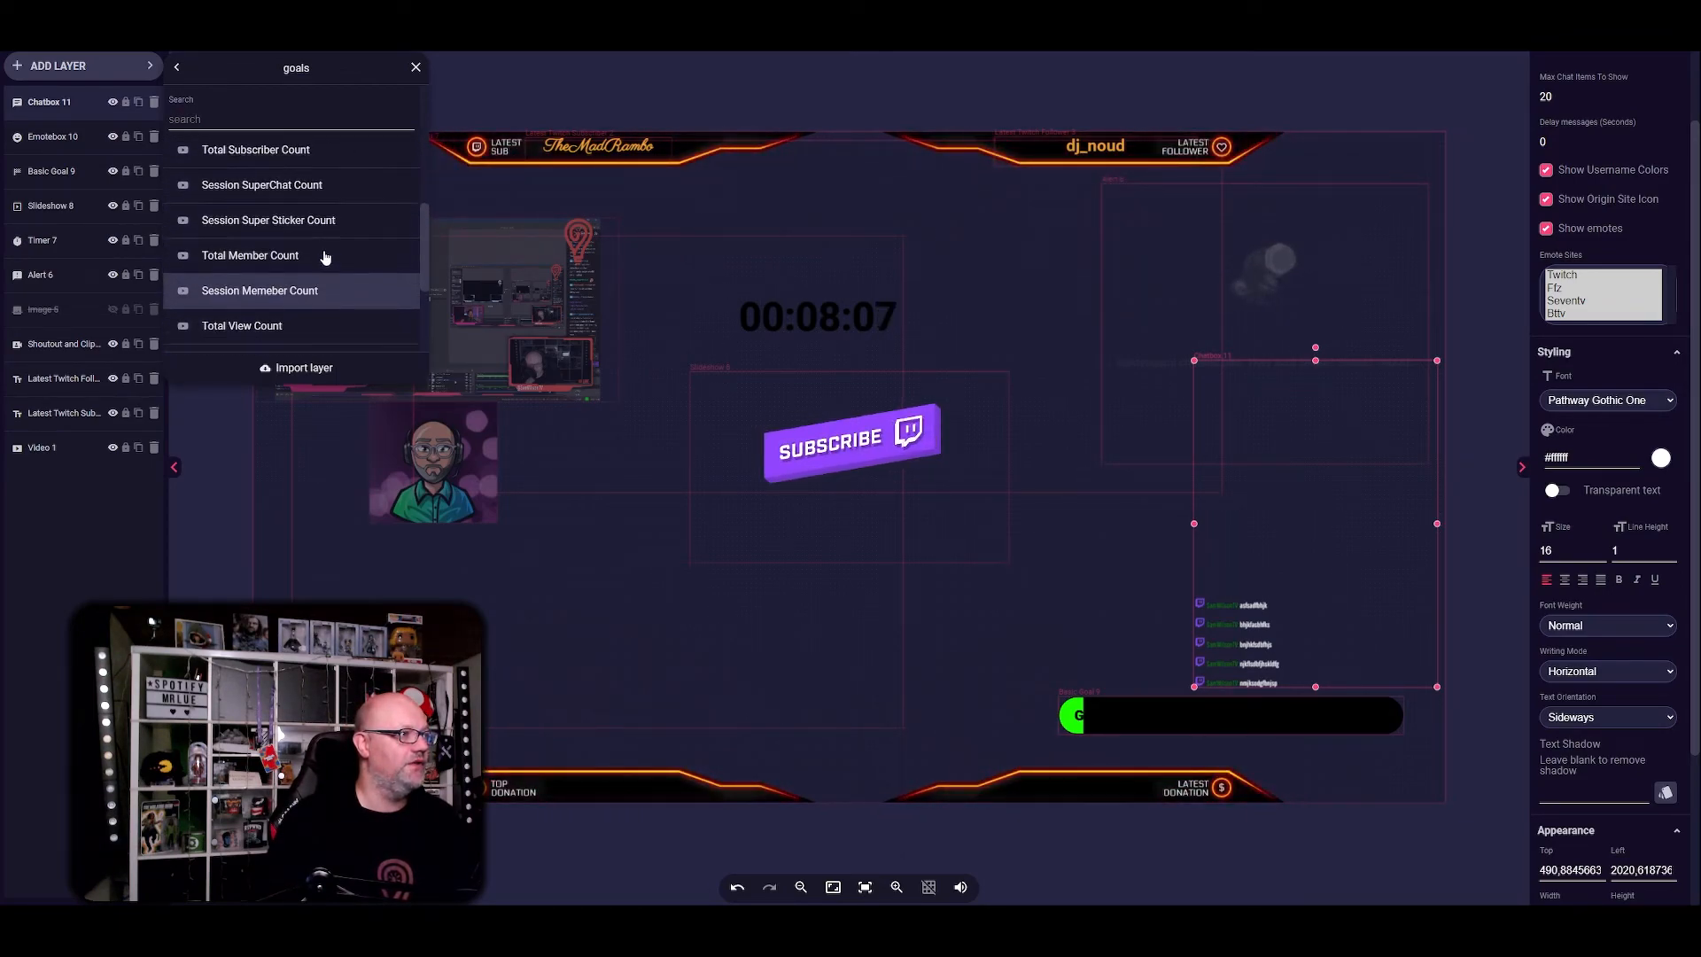
{"action": "scroll", "coordinate": [325, 261], "scroll_direction": "down", "scroll_amount": 1}
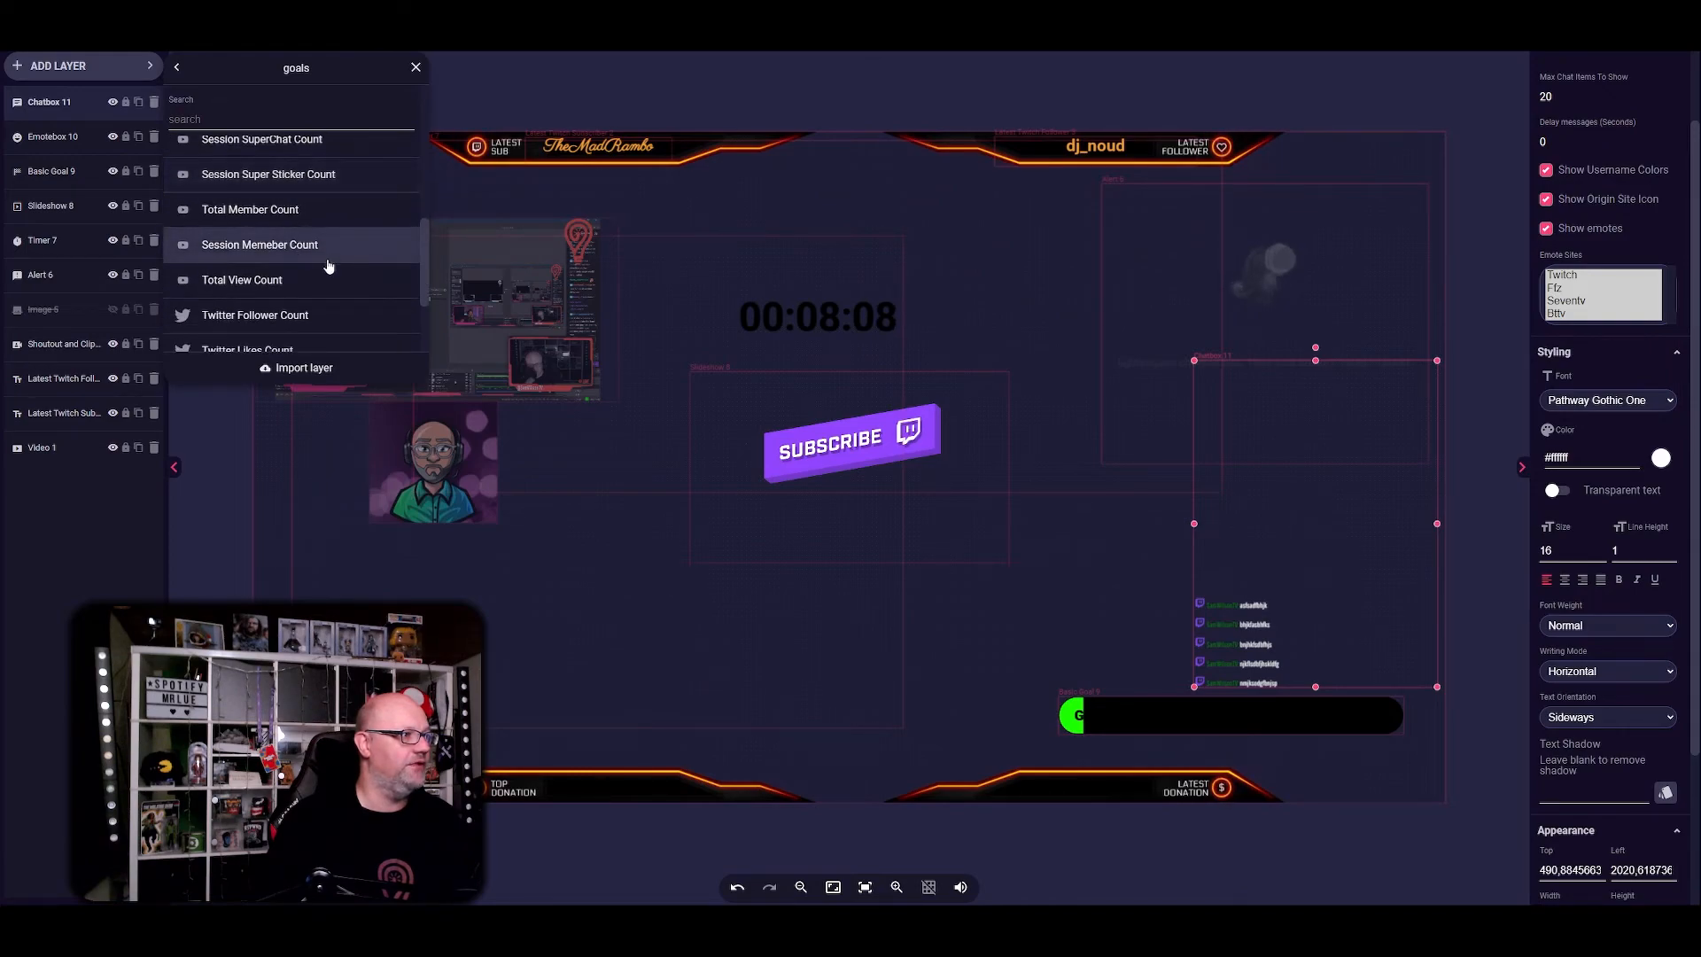
{"action": "left_click", "coordinate": [241, 280]}
{"action": "left_click_drag", "start_coordinate": [897, 469], "coordinate": [1291, 538]}
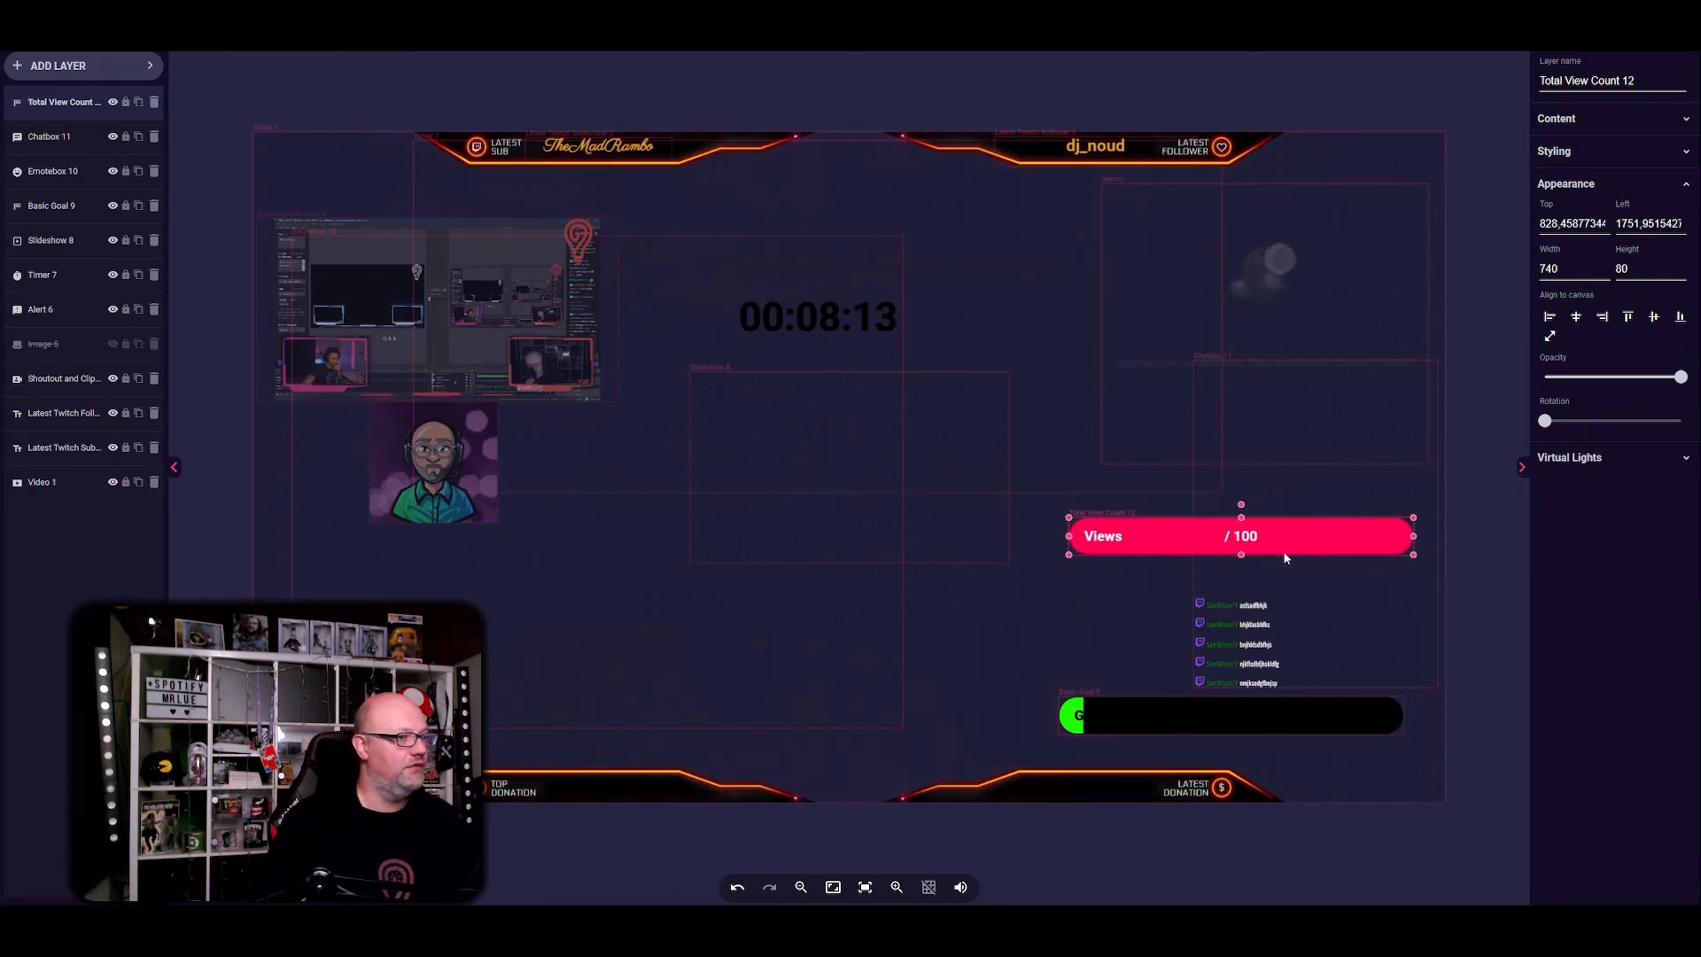
{"action": "left_click", "coordinate": [1556, 119]}
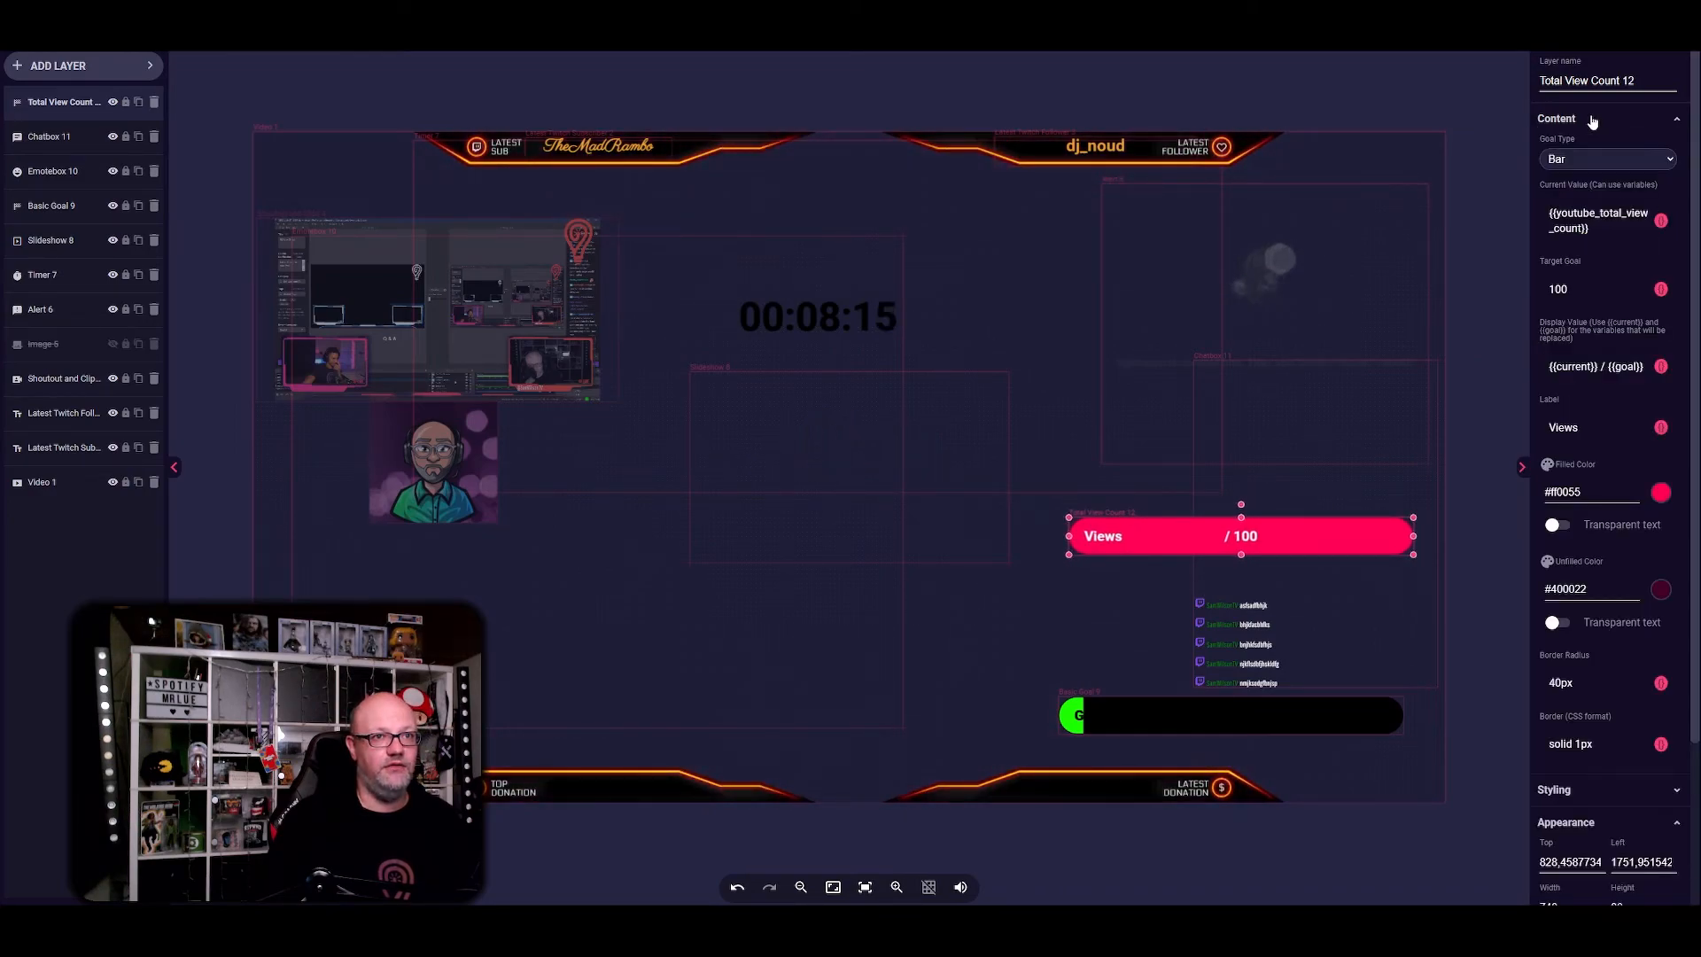
{"action": "left_click", "coordinate": [1593, 121]}
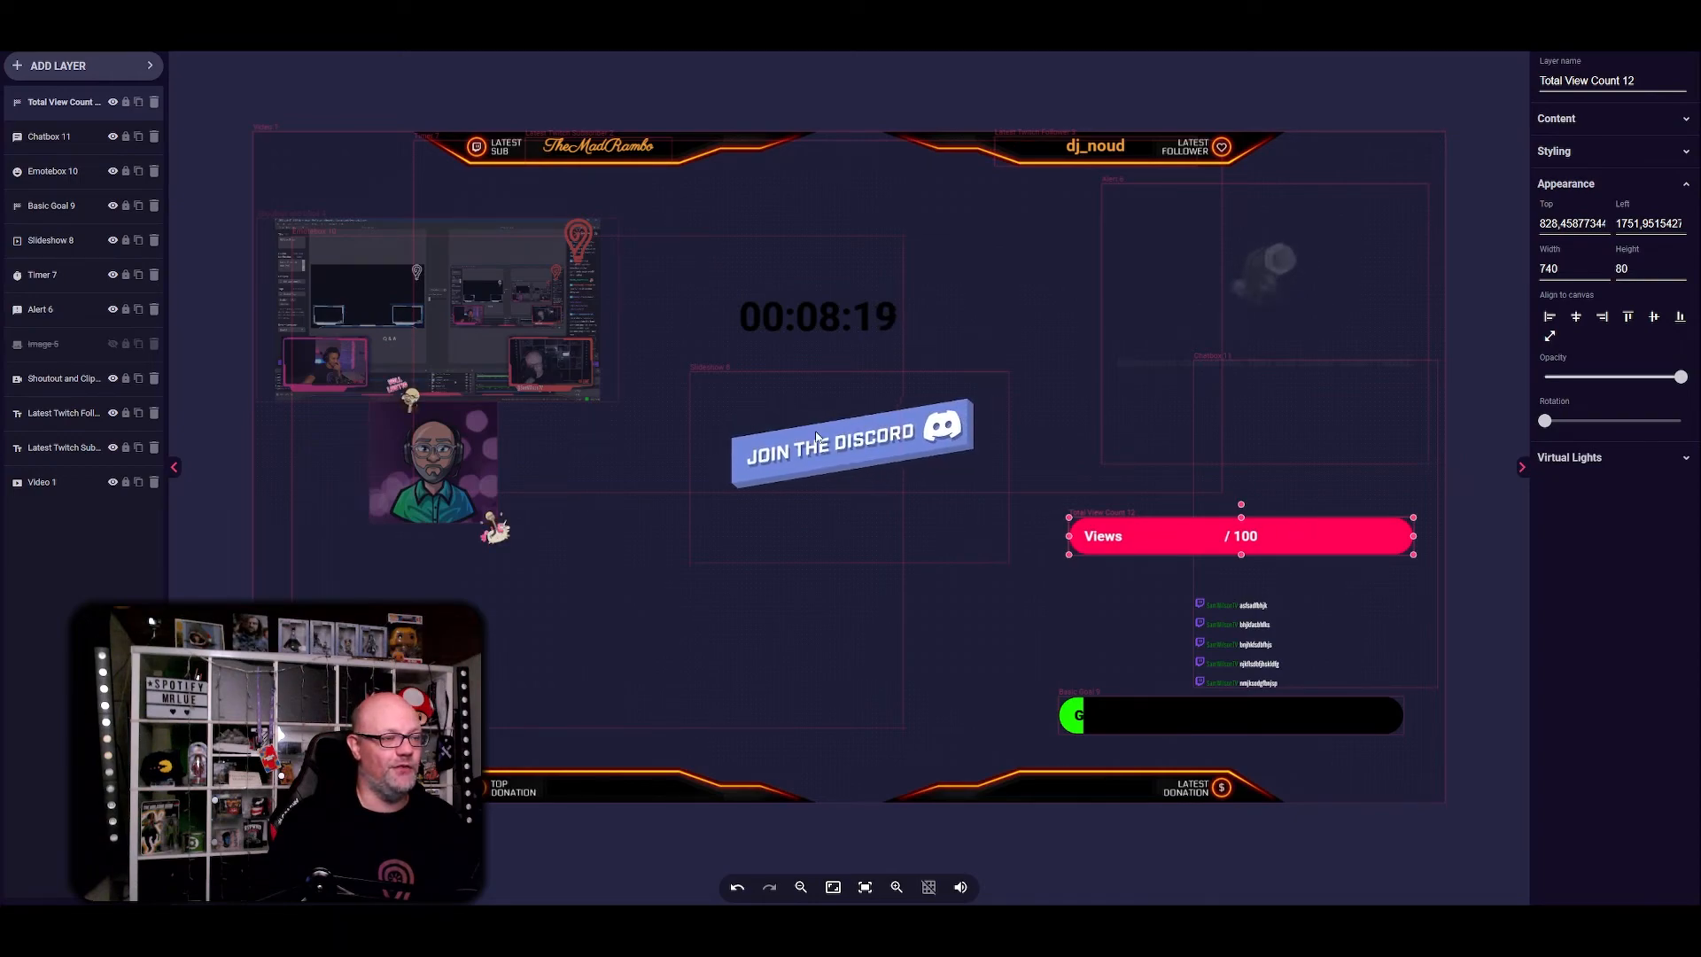
- Add a Twitch Total Bits Count goal, place it in the canvas's upper right area above the views bar, and resize it
{"action": "left_click", "coordinate": [130, 71]}
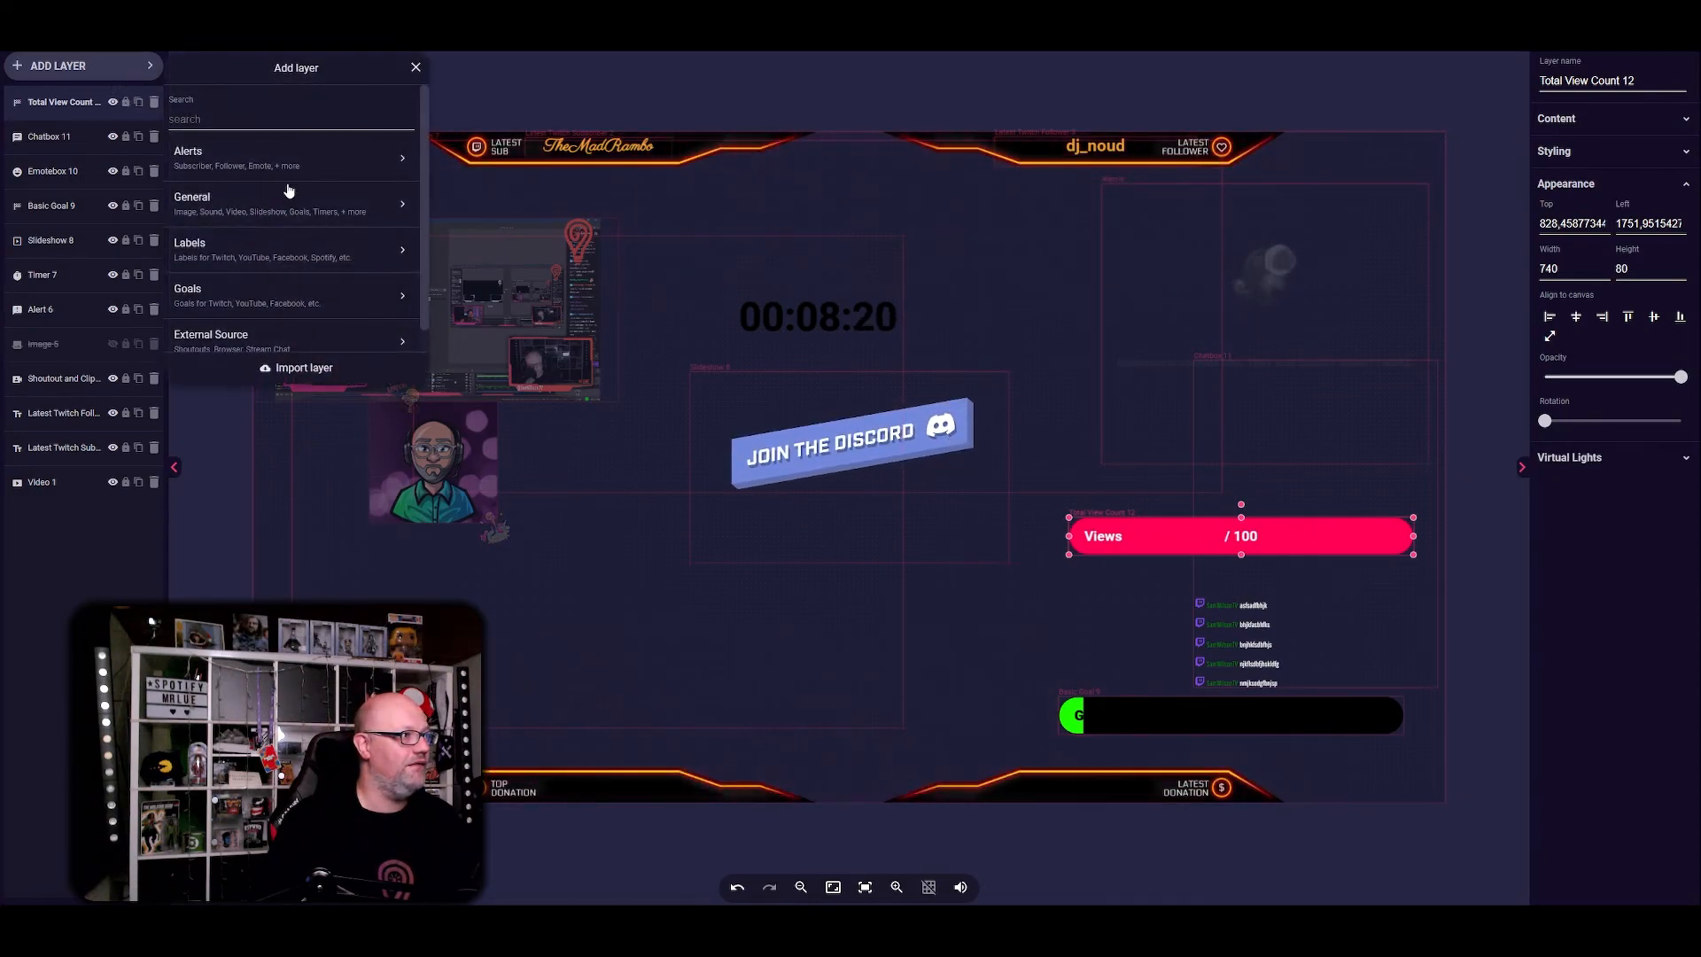
{"action": "left_click", "coordinate": [304, 292]}
{"action": "scroll", "coordinate": [332, 284], "scroll_direction": "down", "scroll_amount": 1}
{"action": "left_click", "coordinate": [325, 262]}
{"action": "left_click_drag", "start_coordinate": [900, 469], "coordinate": [1260, 323]}
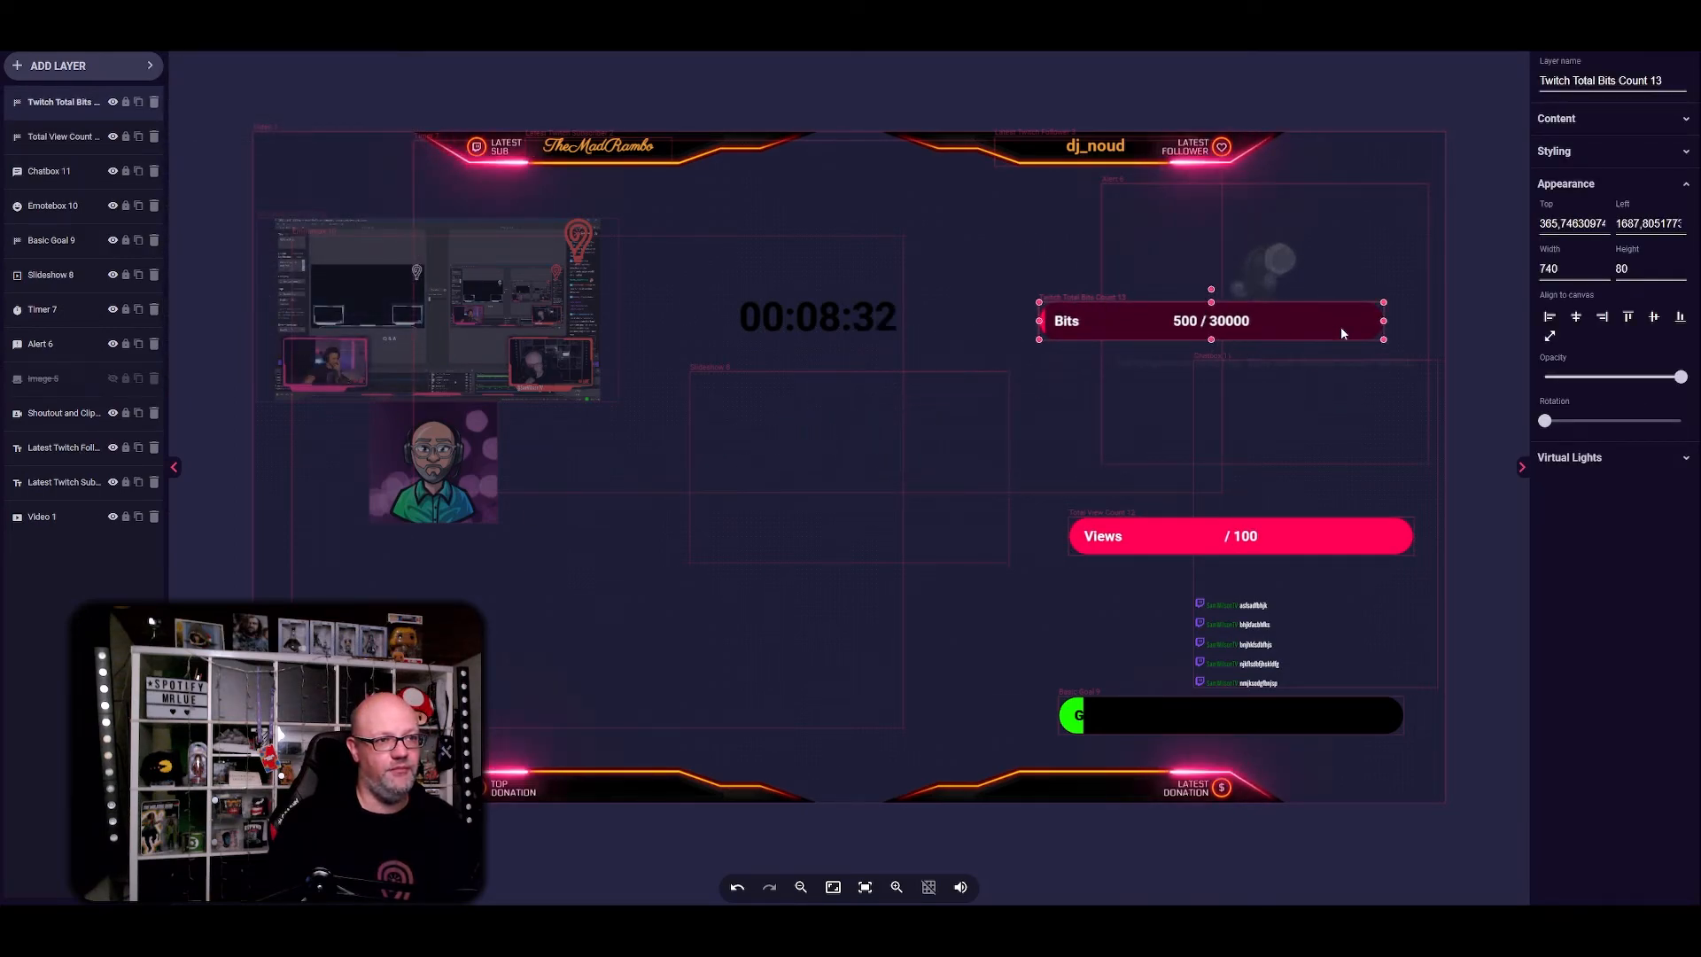
{"action": "left_click_drag", "start_coordinate": [1383, 338], "coordinate": [1412, 373]}
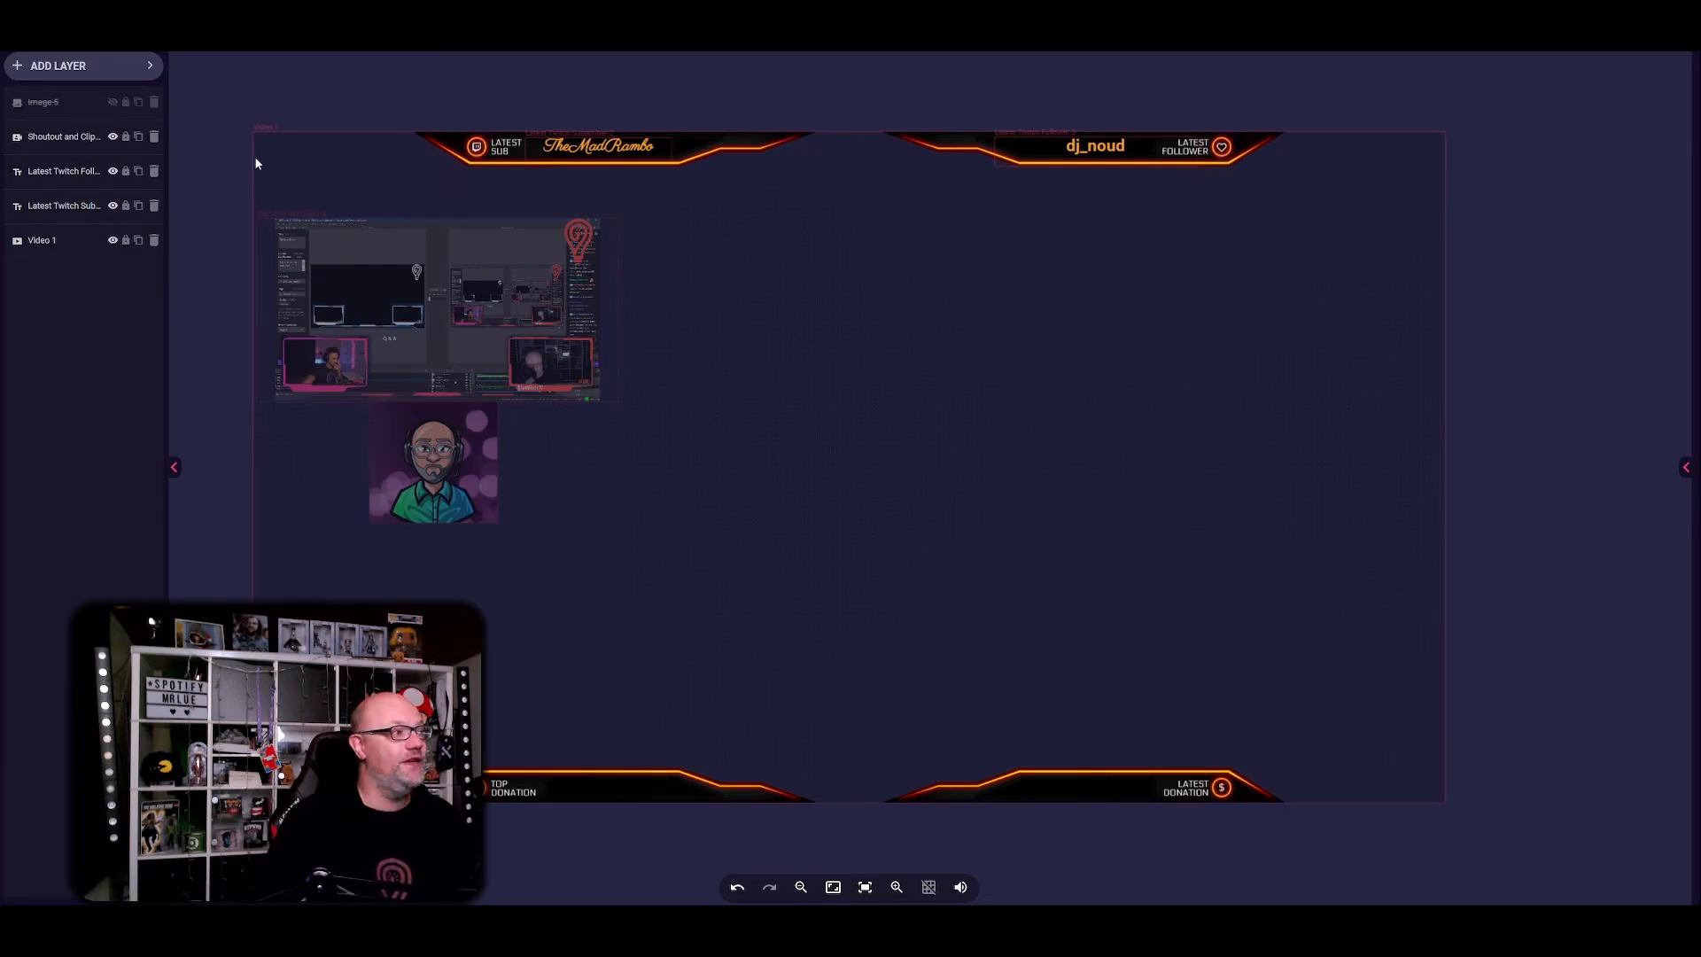
- Add a Video layer and enlarge it near the middle of the canvas
{"action": "left_click", "coordinate": [149, 66]}
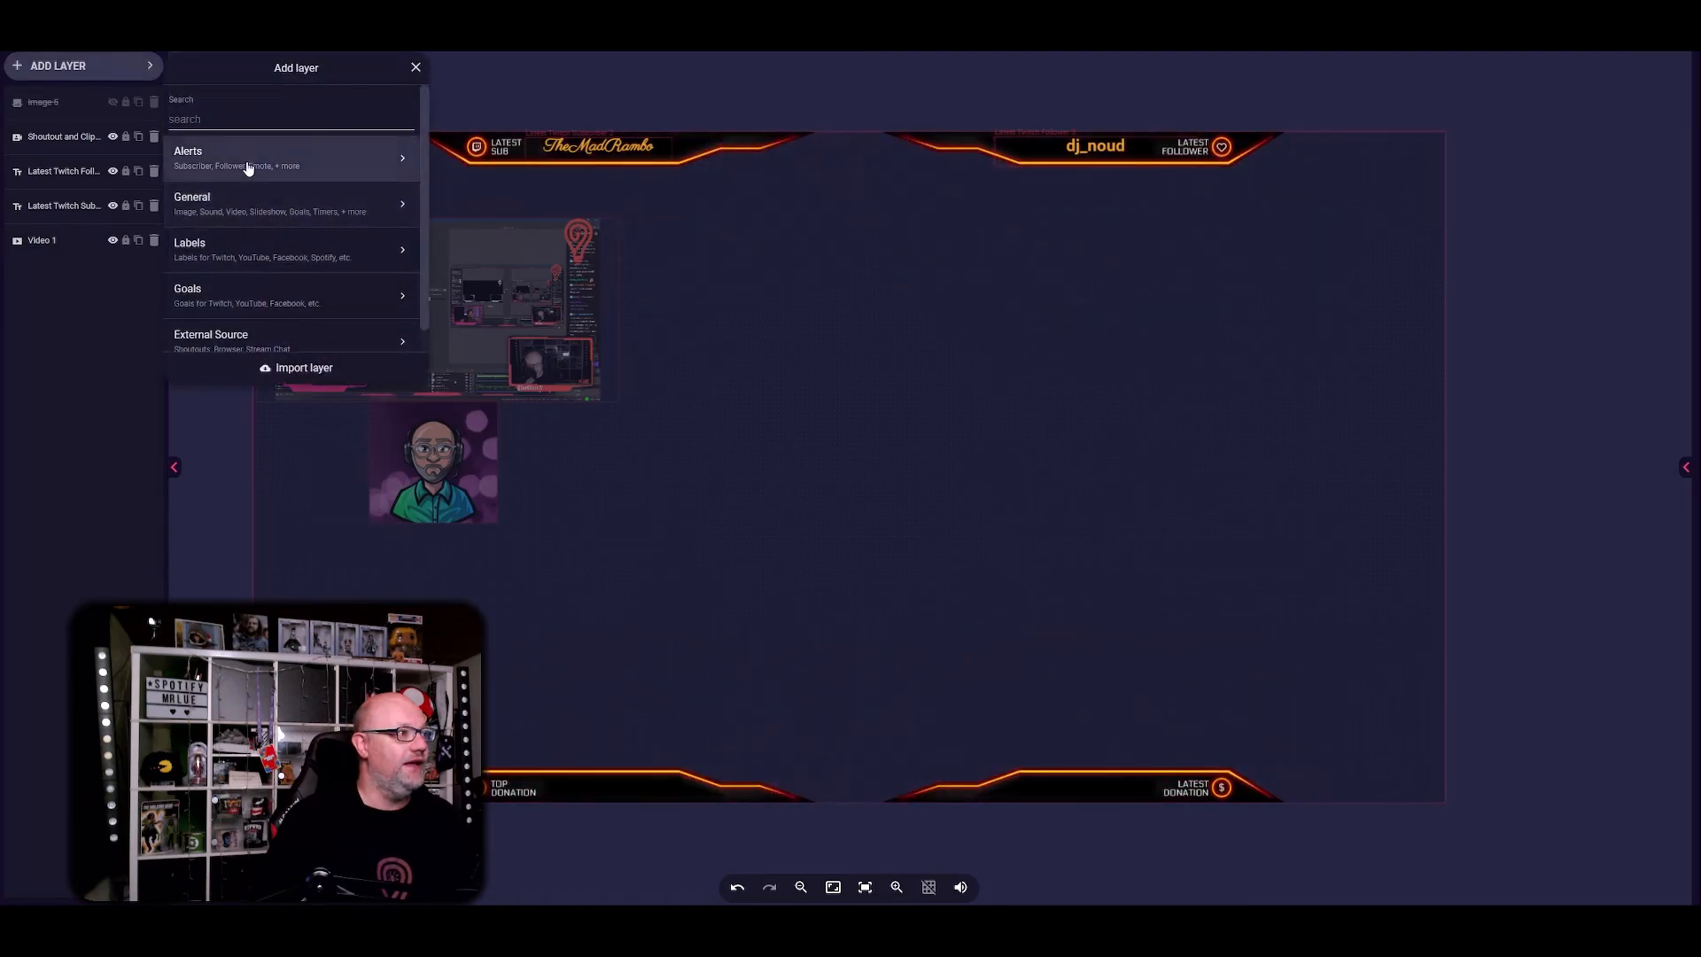
{"action": "left_click", "coordinate": [298, 210]}
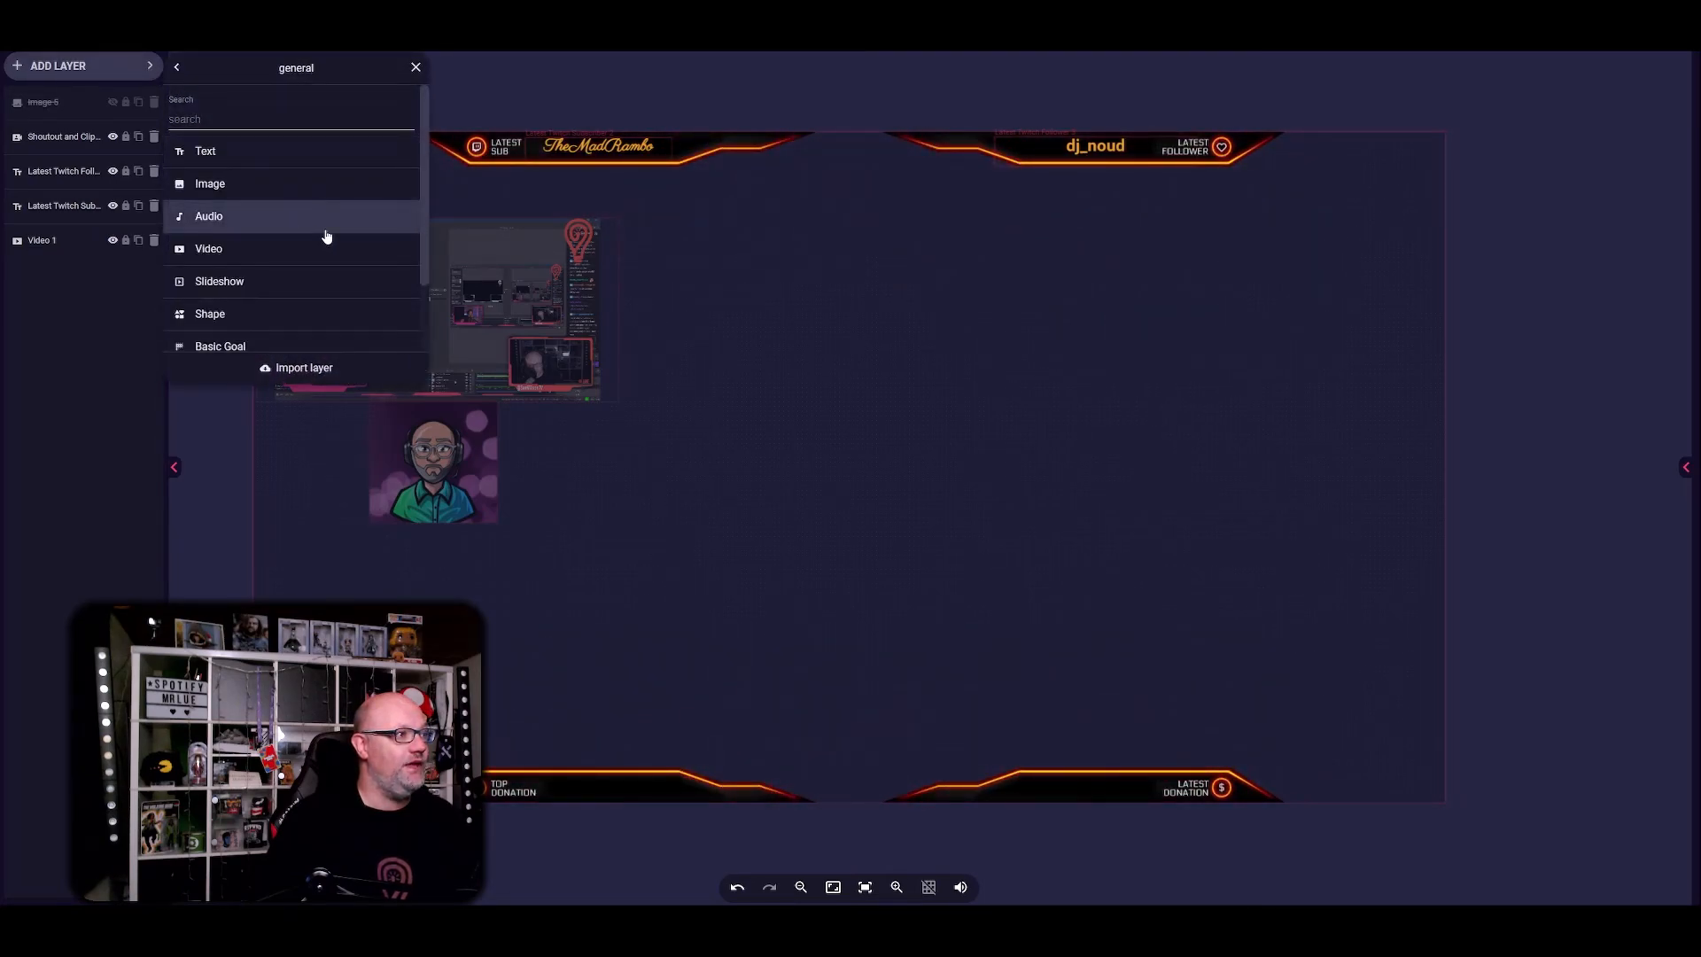
{"action": "left_click", "coordinate": [304, 250]}
{"action": "left_click_drag", "start_coordinate": [943, 416], "coordinate": [1078, 333]}
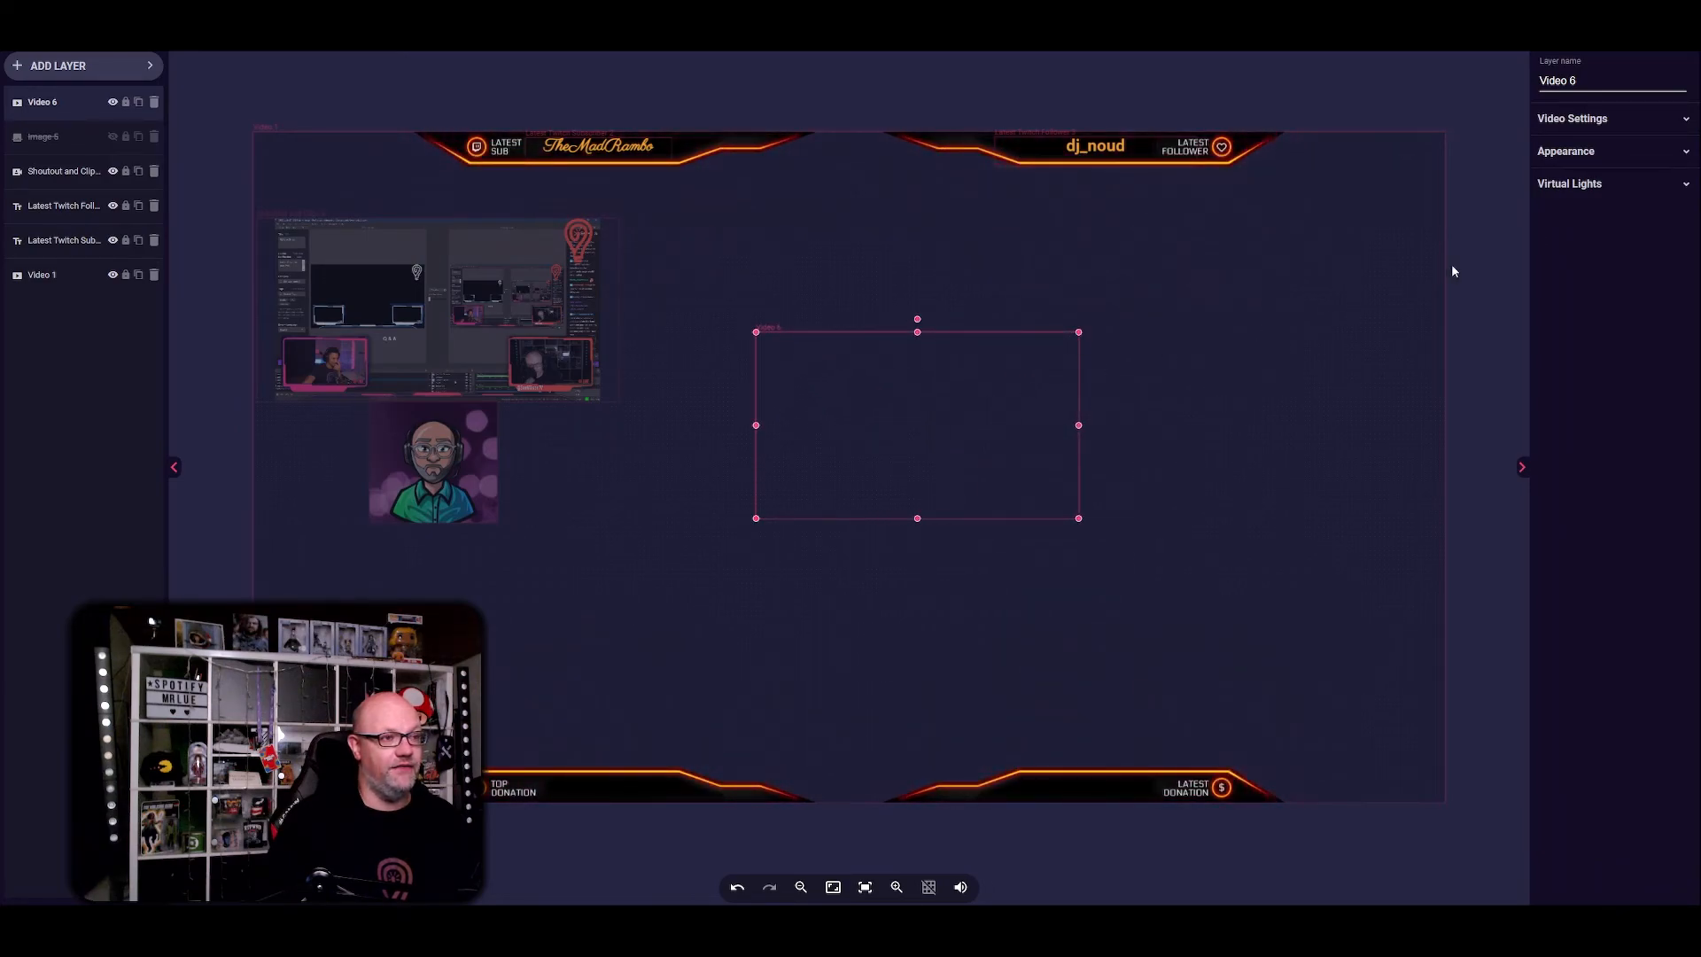
- Assign the LIVE webcam frame video from the library to Video 6, place it in the canvas's upper right area, and enable looping
{"action": "left_click", "coordinate": [1578, 121]}
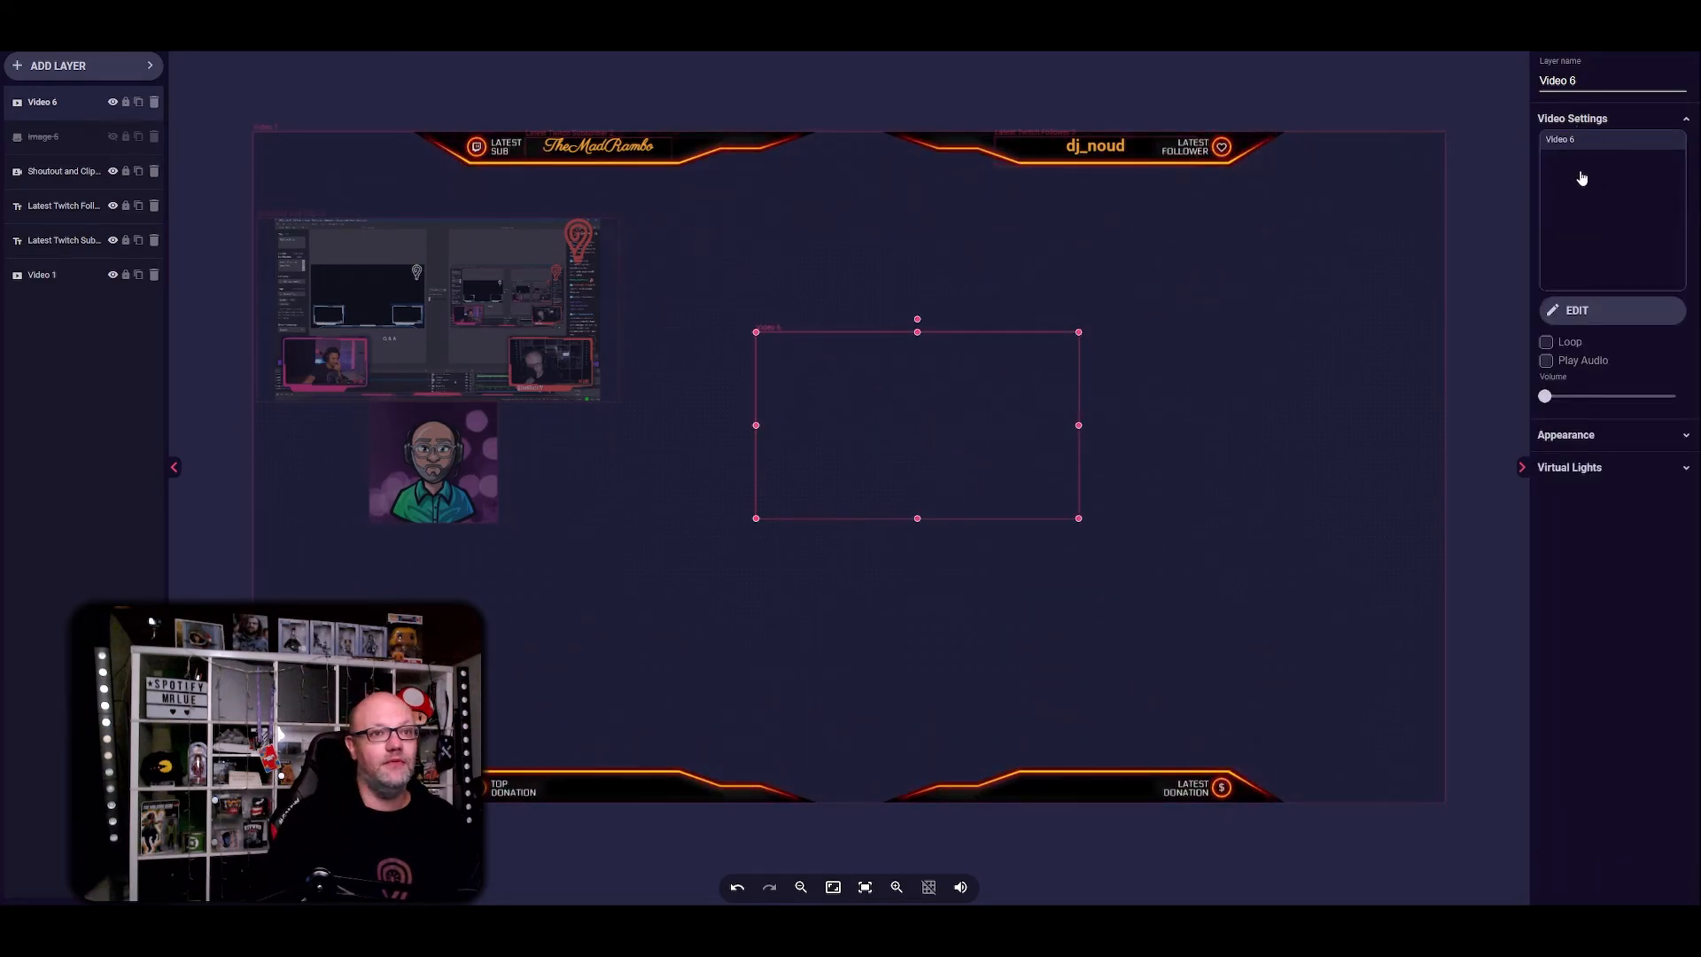
{"action": "left_click", "coordinate": [1582, 180]}
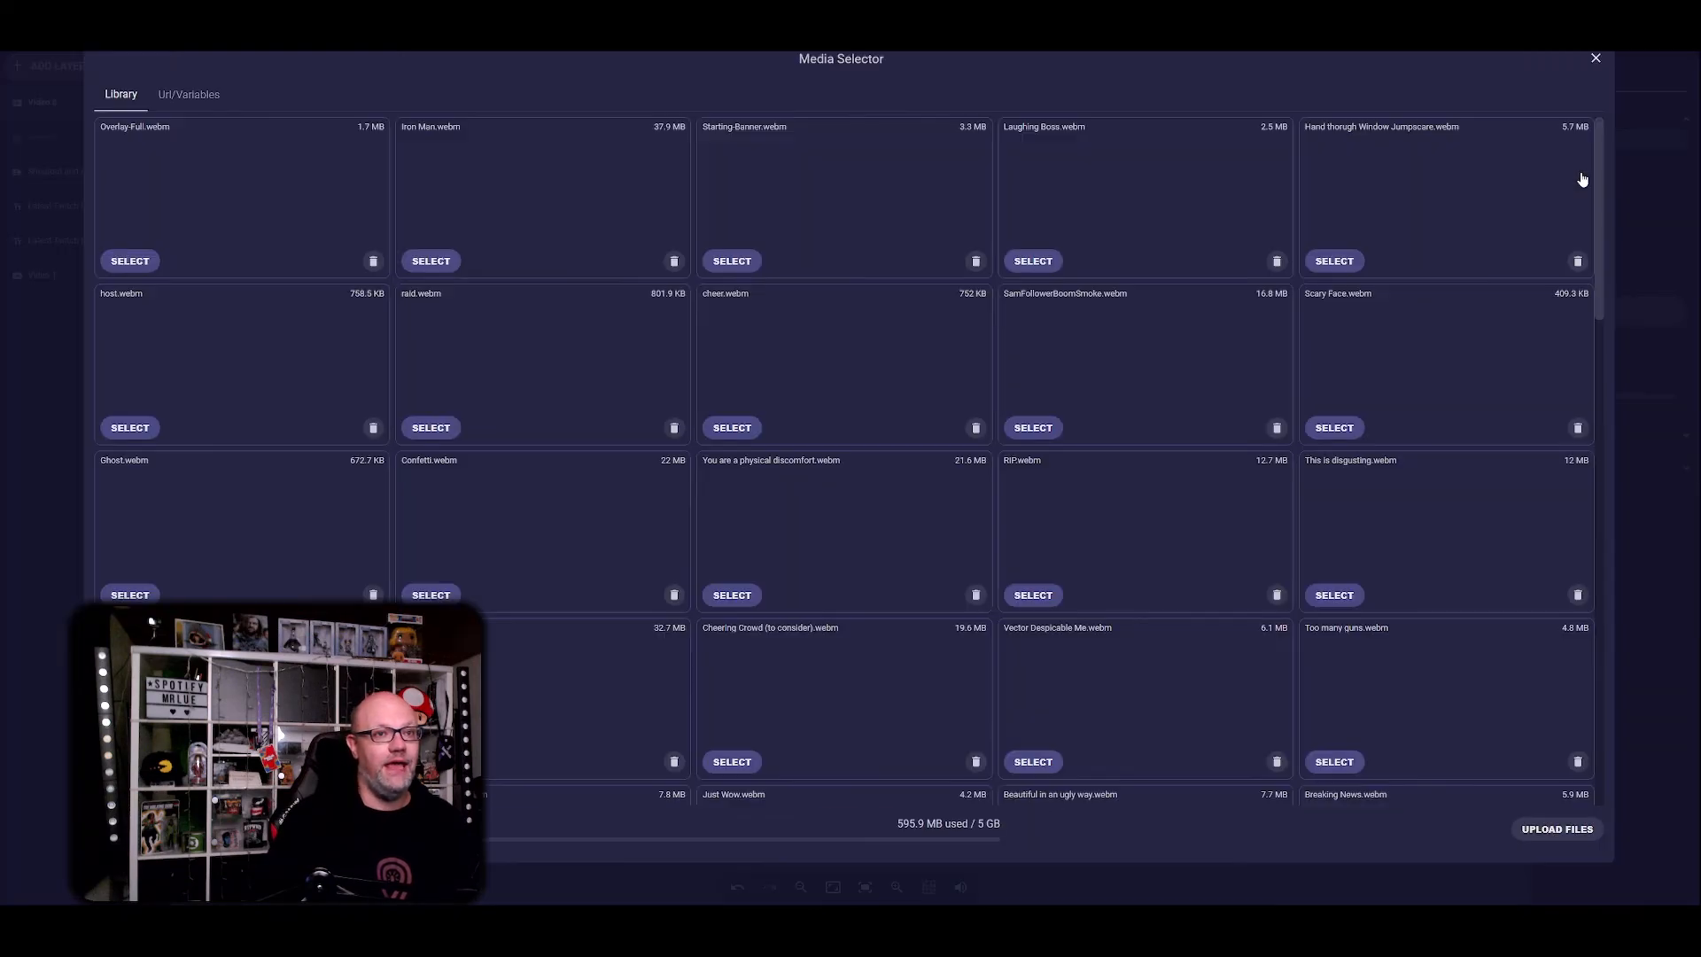
{"action": "scroll", "coordinate": [1185, 403], "scroll_direction": "down", "scroll_amount": 5}
{"action": "scroll", "coordinate": [1184, 400], "scroll_direction": "down", "scroll_amount": 15}
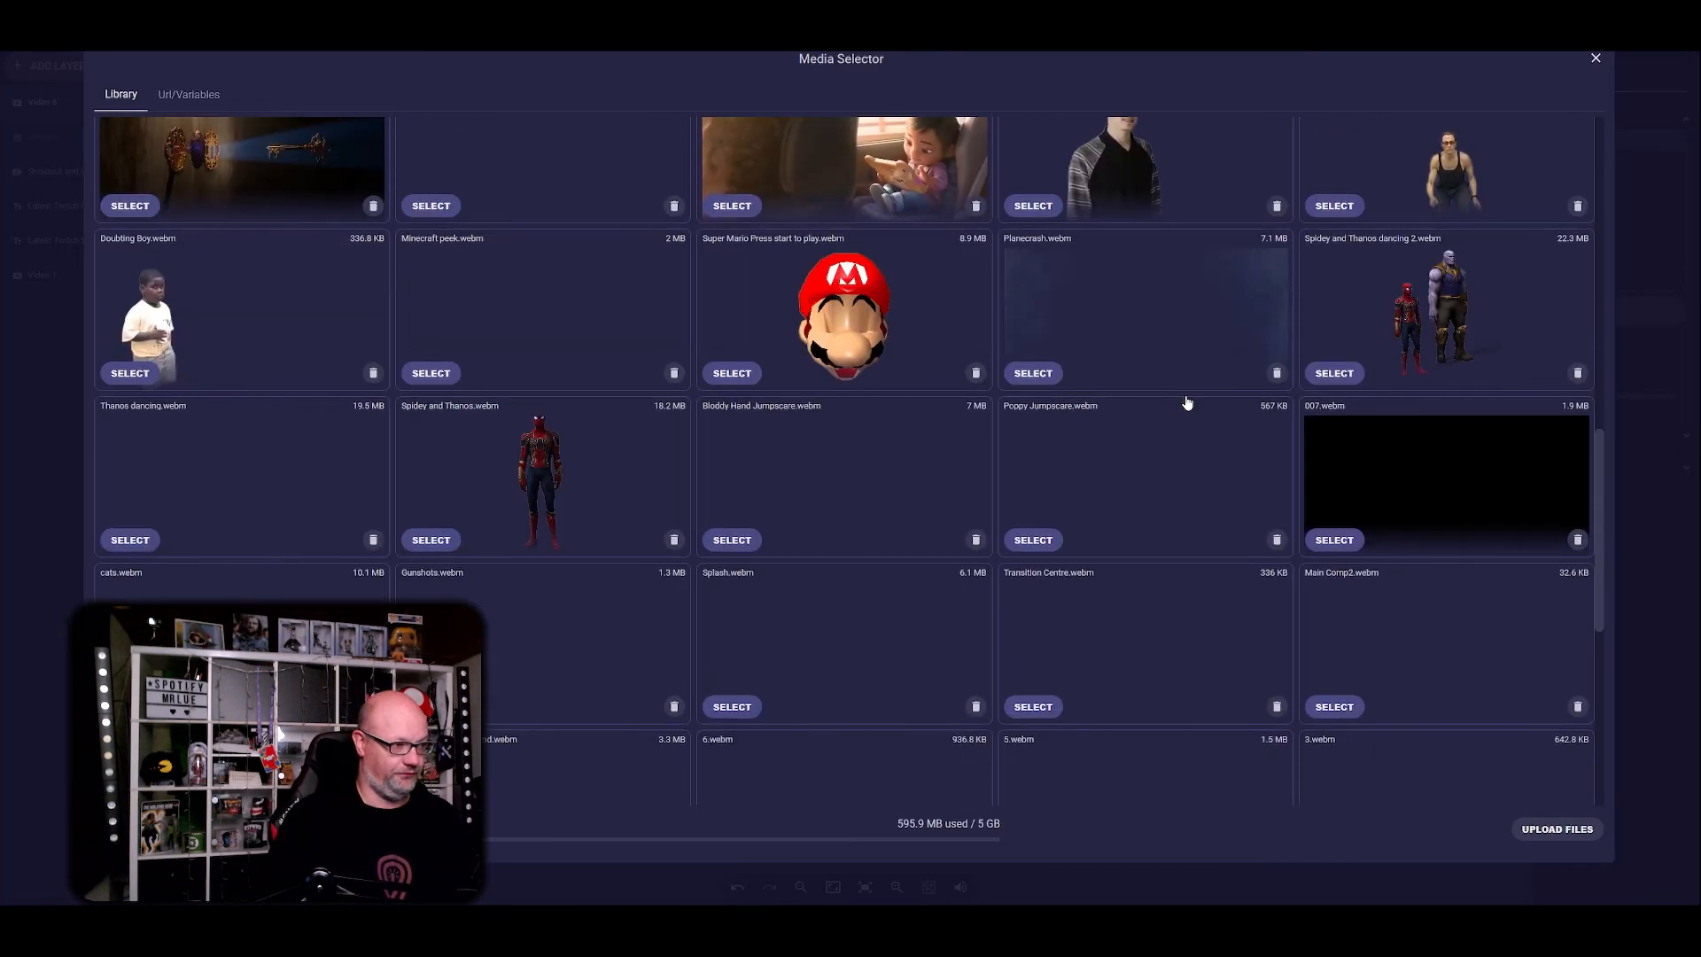
{"action": "left_click", "coordinate": [237, 551]}
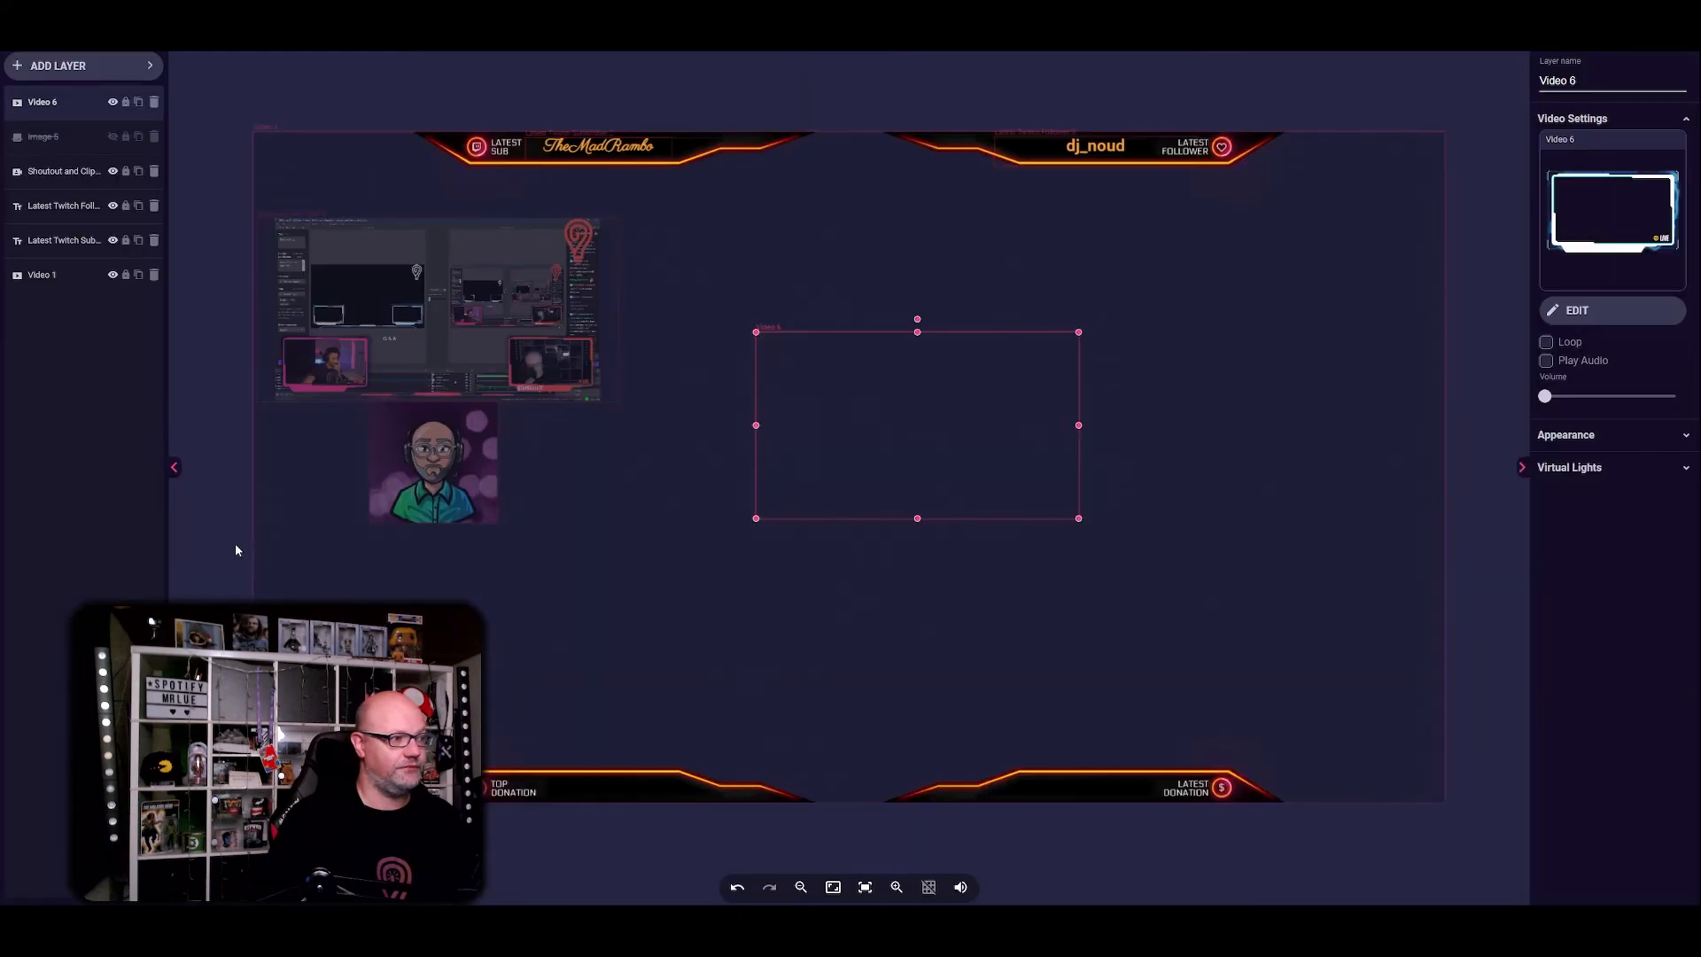
{"action": "left_click_drag", "start_coordinate": [1189, 343], "coordinate": [1221, 319]}
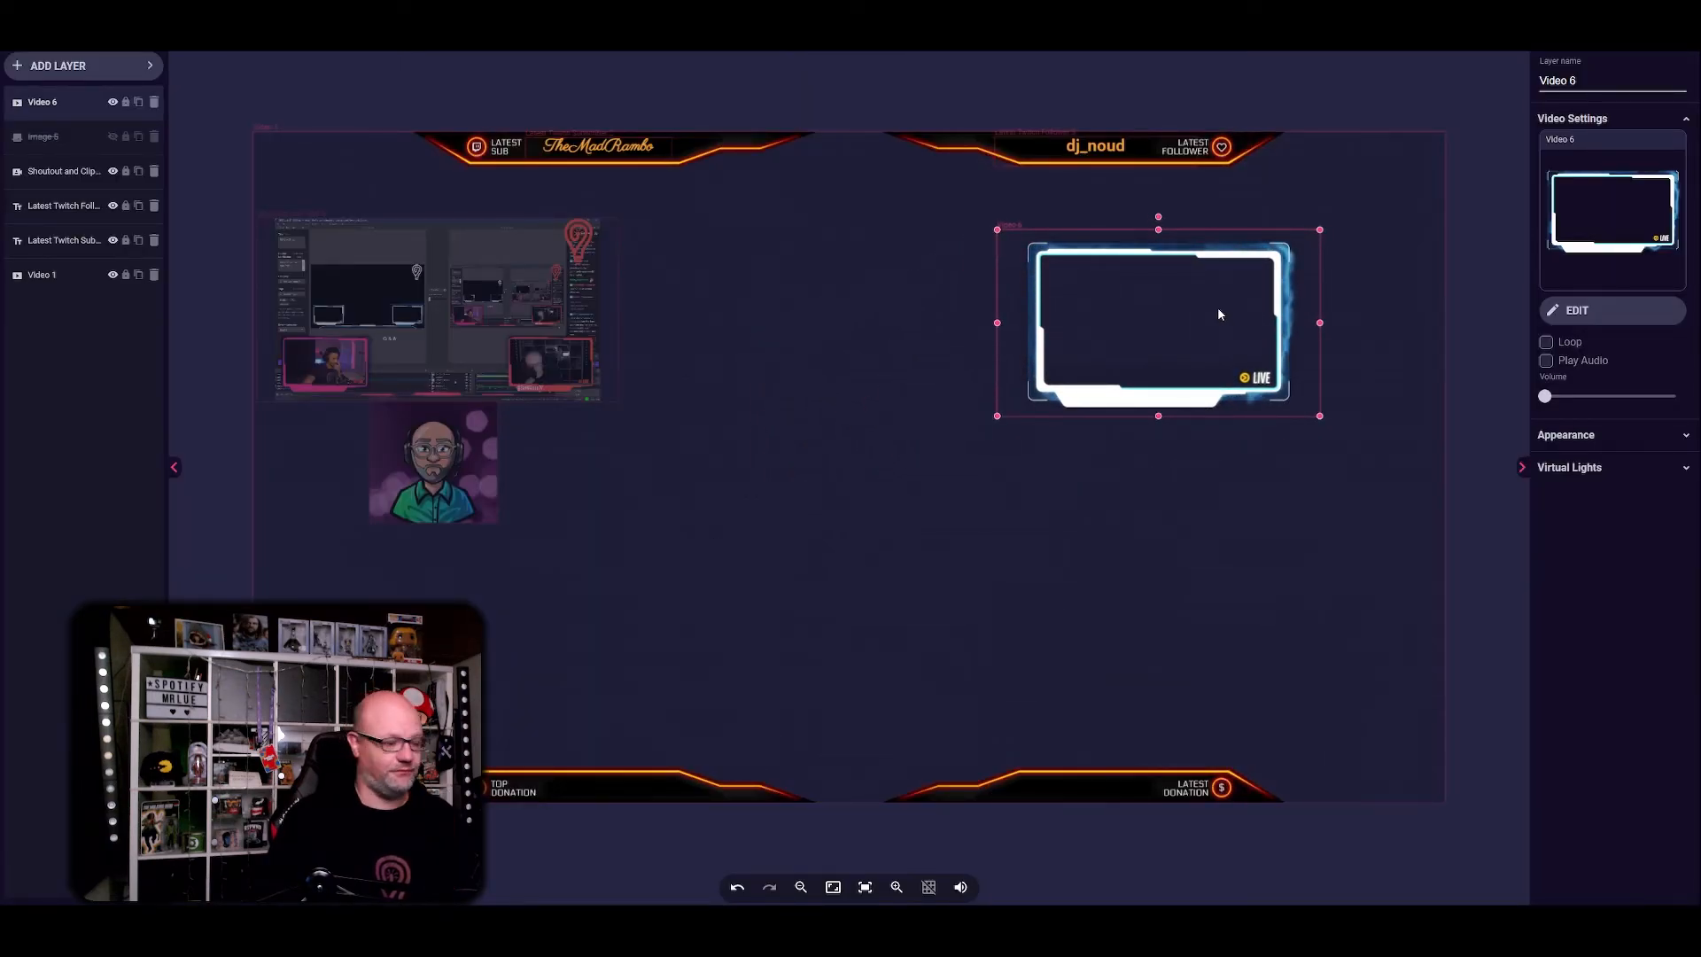
{"action": "left_click_drag", "start_coordinate": [1147, 333], "coordinate": [1188, 323]}
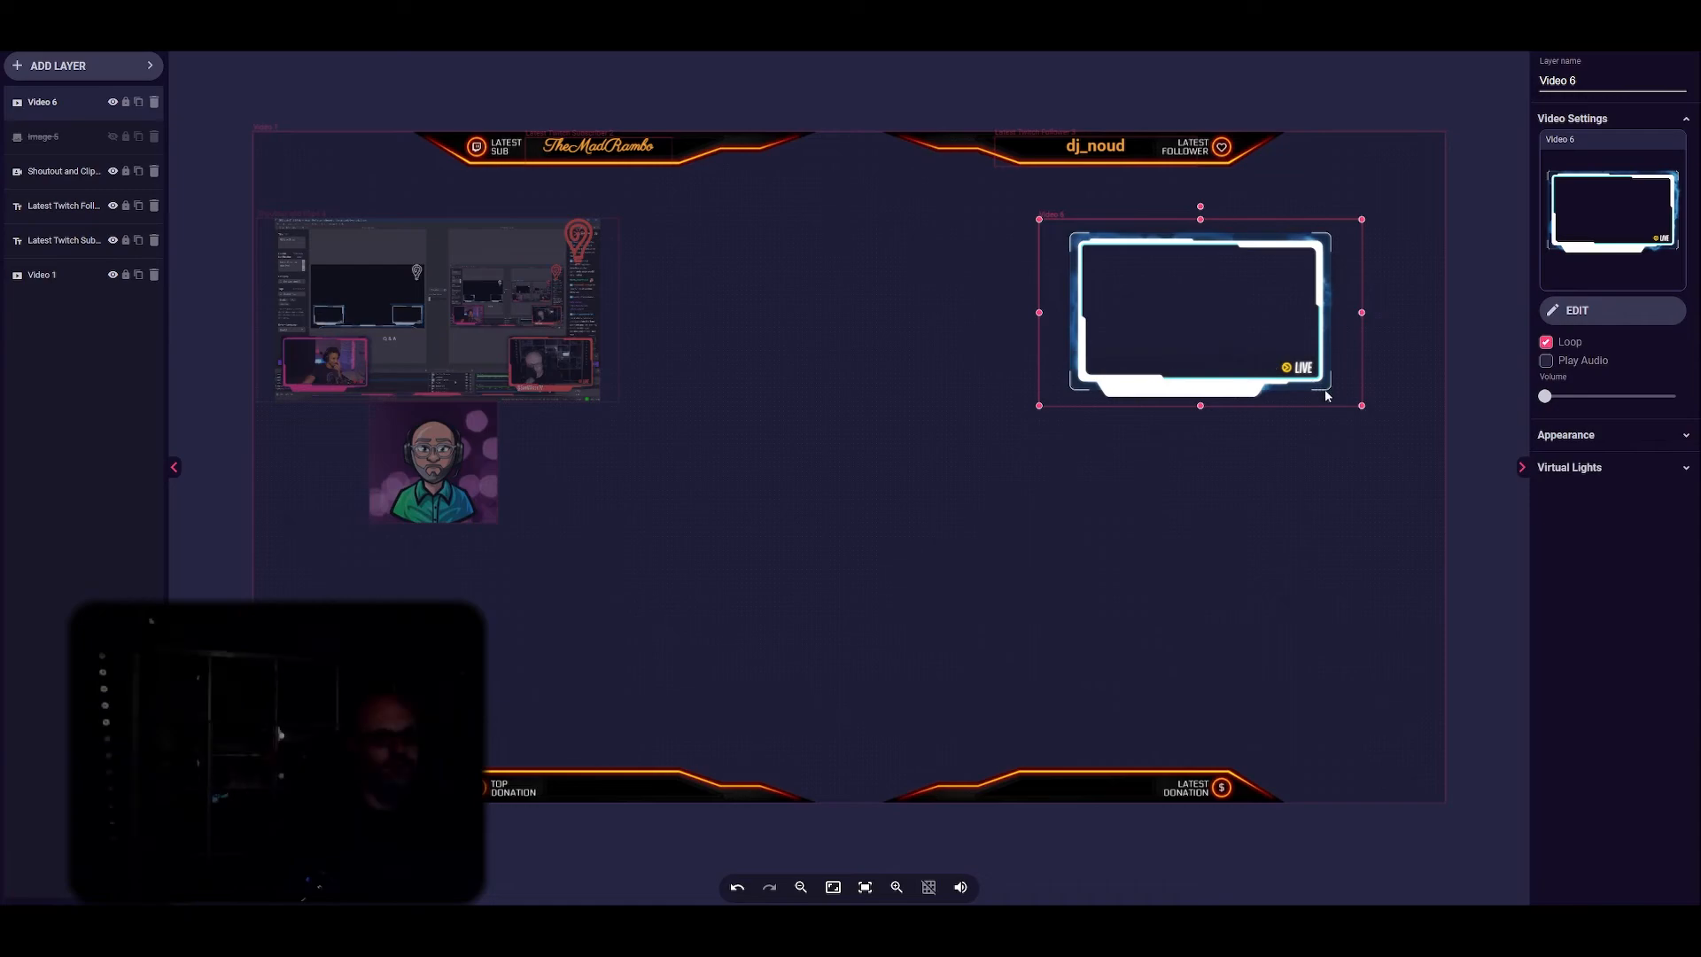
- Add the virtual light Light 1 to the webcam frame layer and enlarge the frame slightly
{"action": "left_click", "coordinate": [1583, 467]}
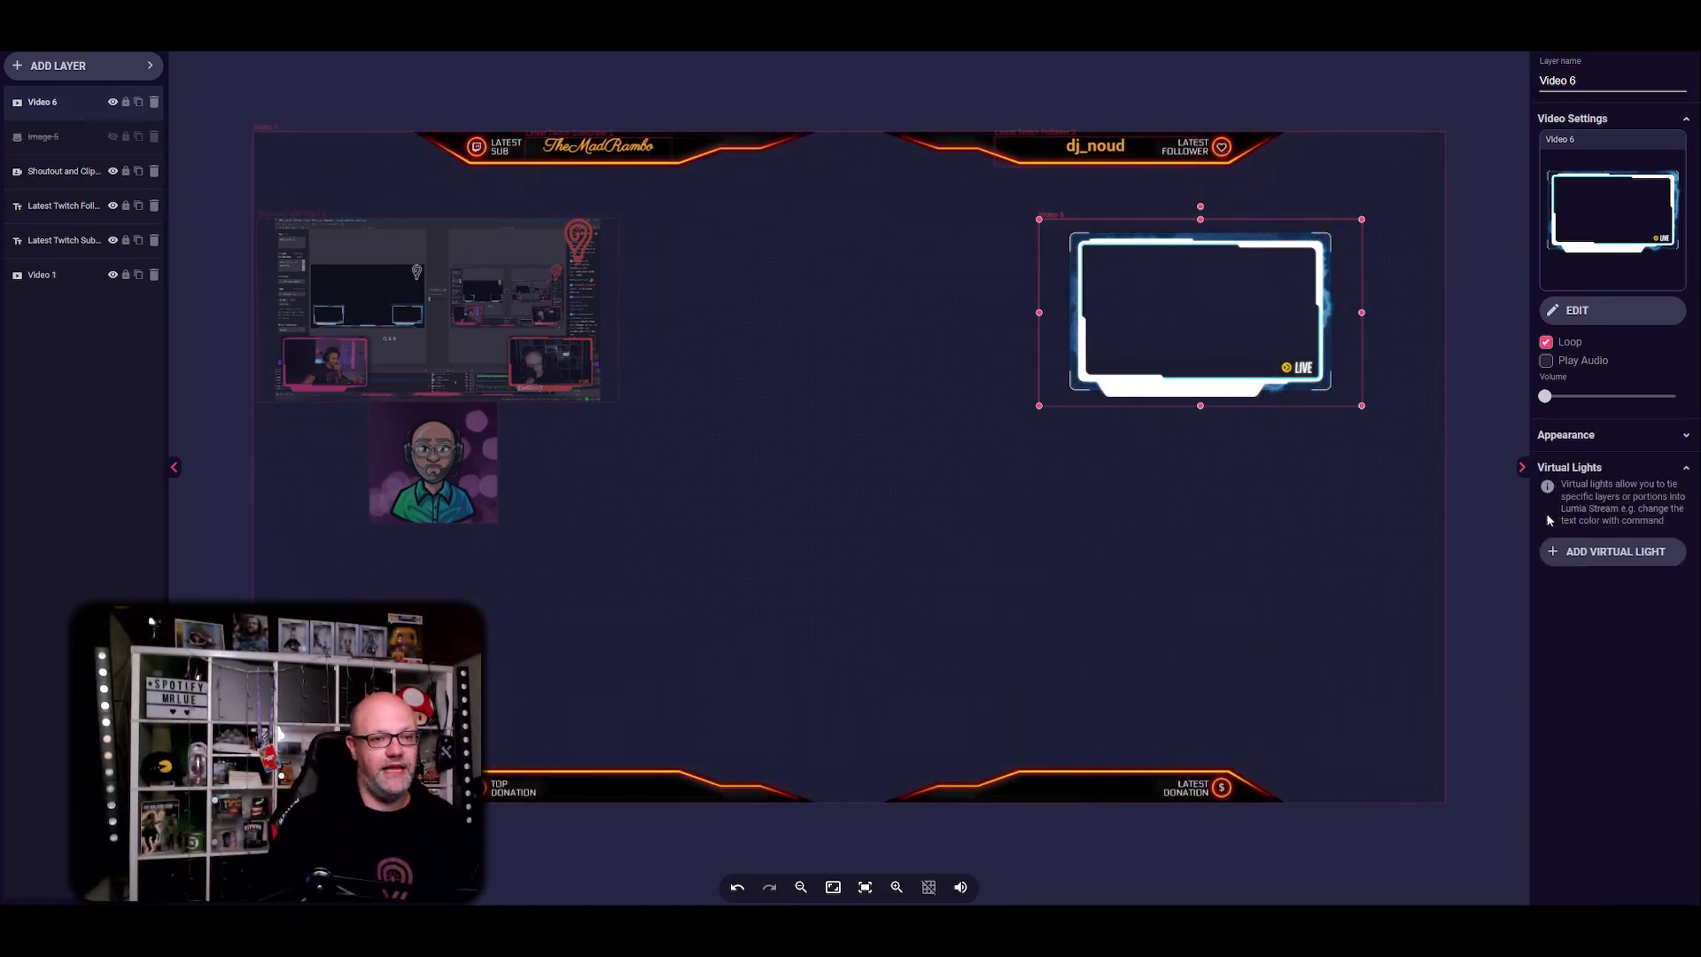
{"action": "left_click", "coordinate": [1592, 554]}
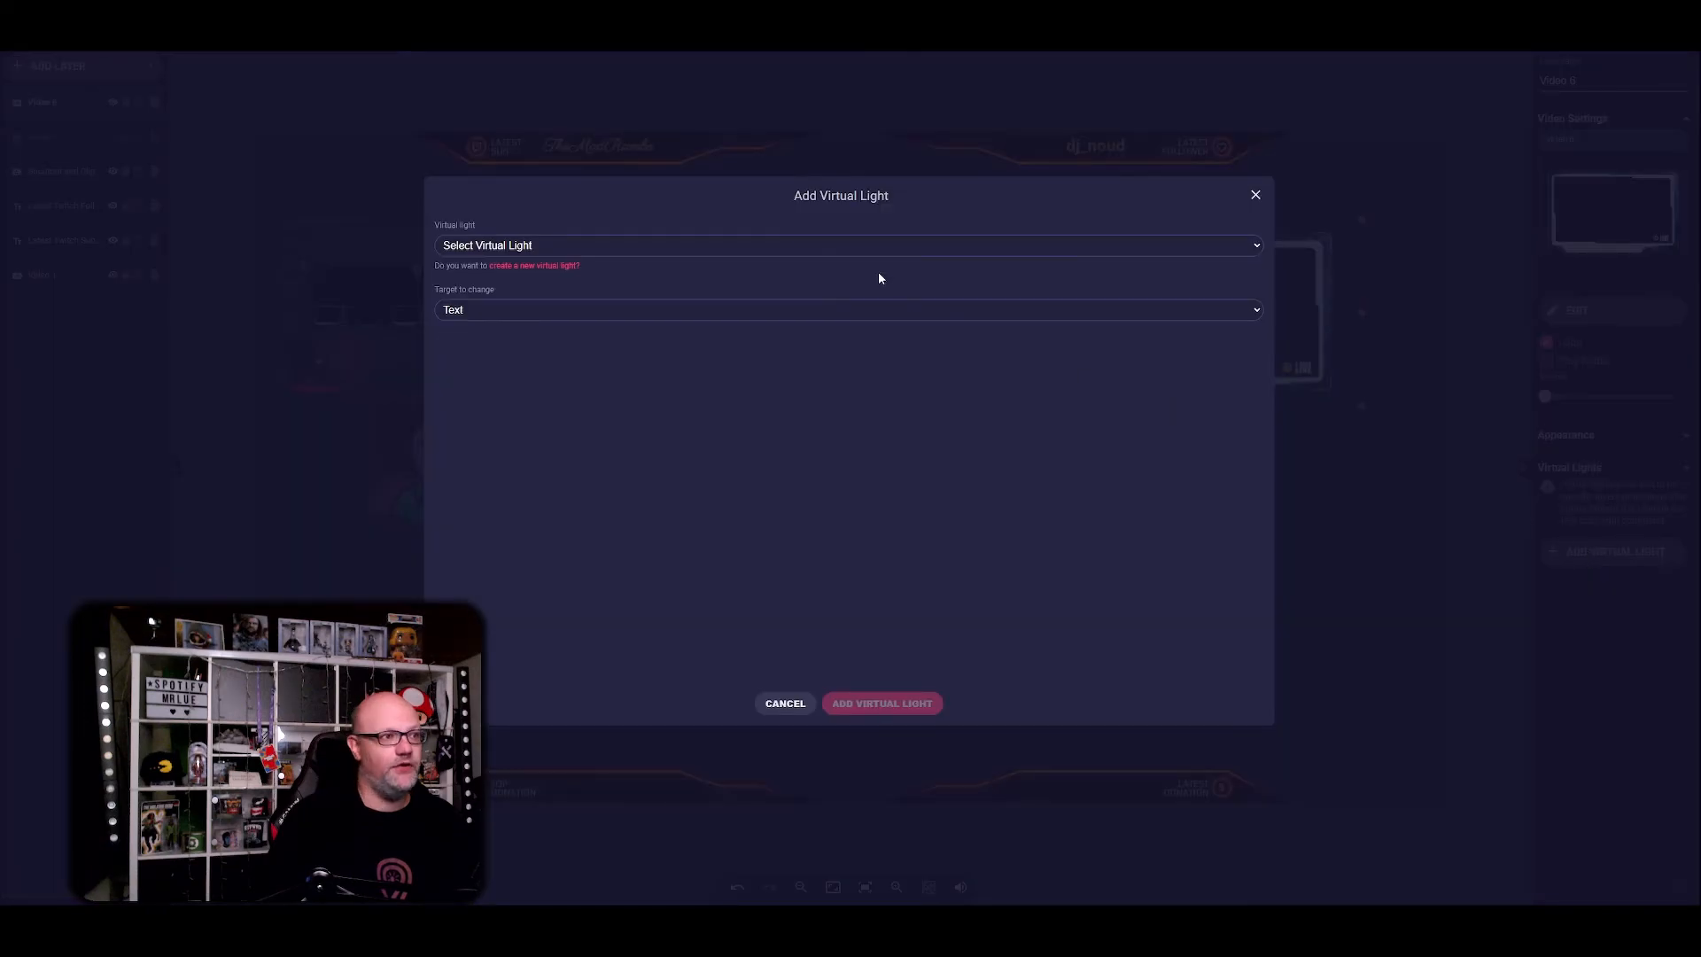
{"action": "left_click", "coordinate": [821, 248]}
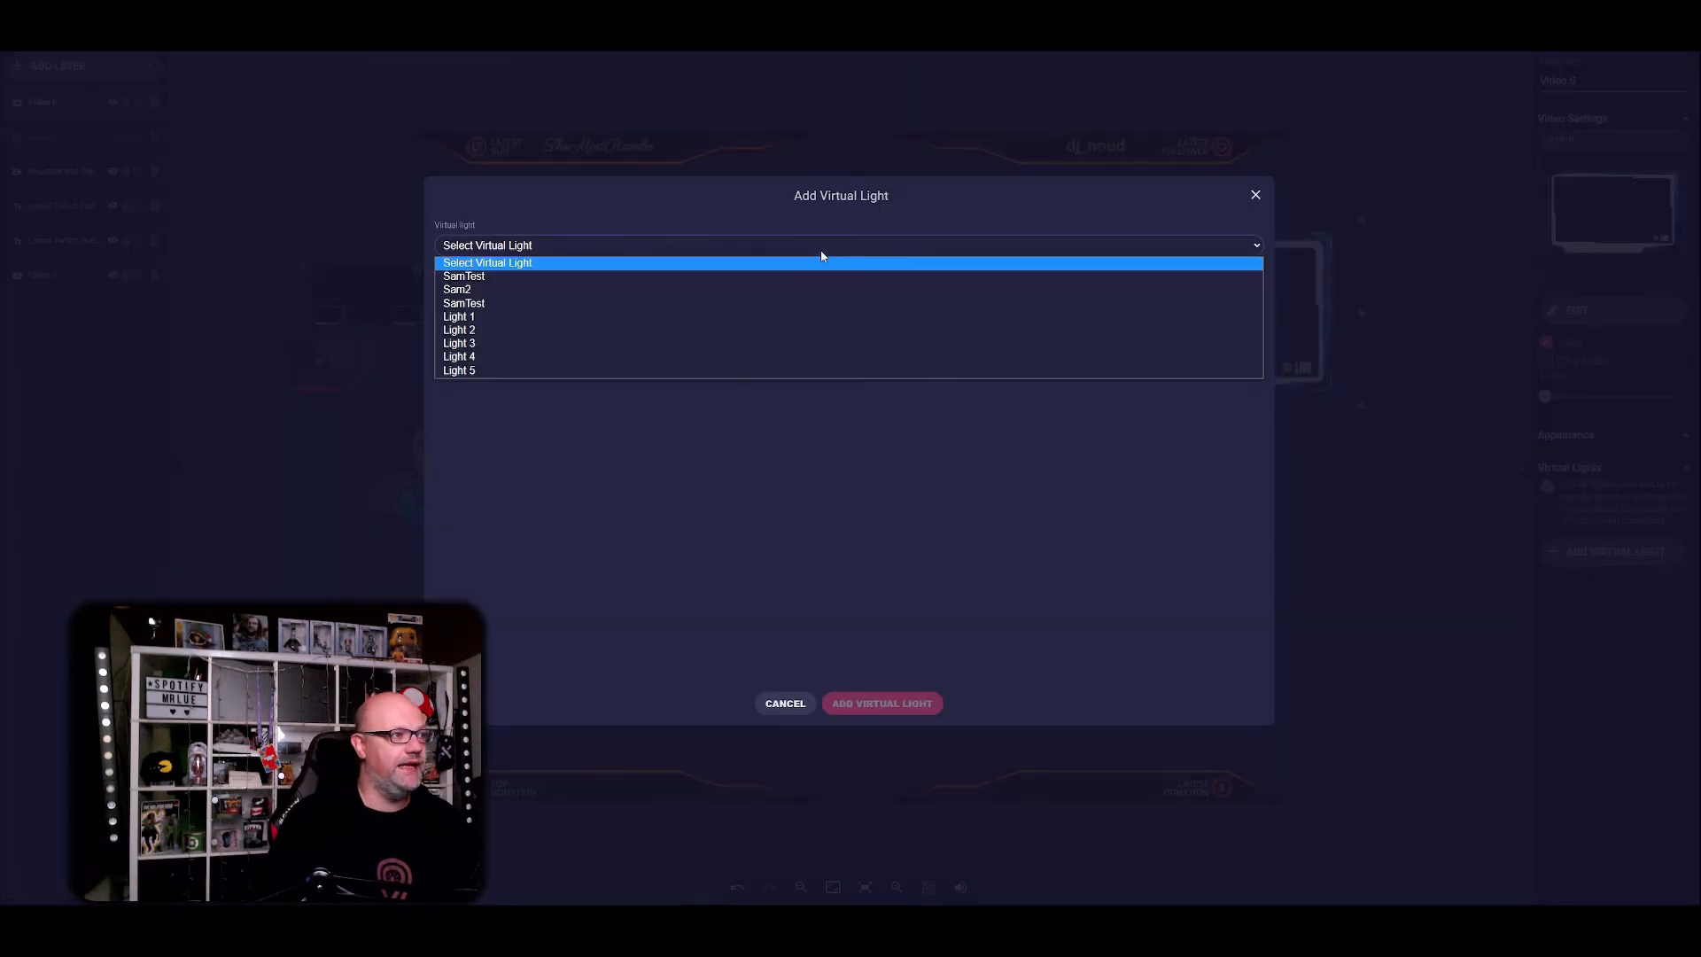
{"action": "left_click", "coordinate": [650, 317]}
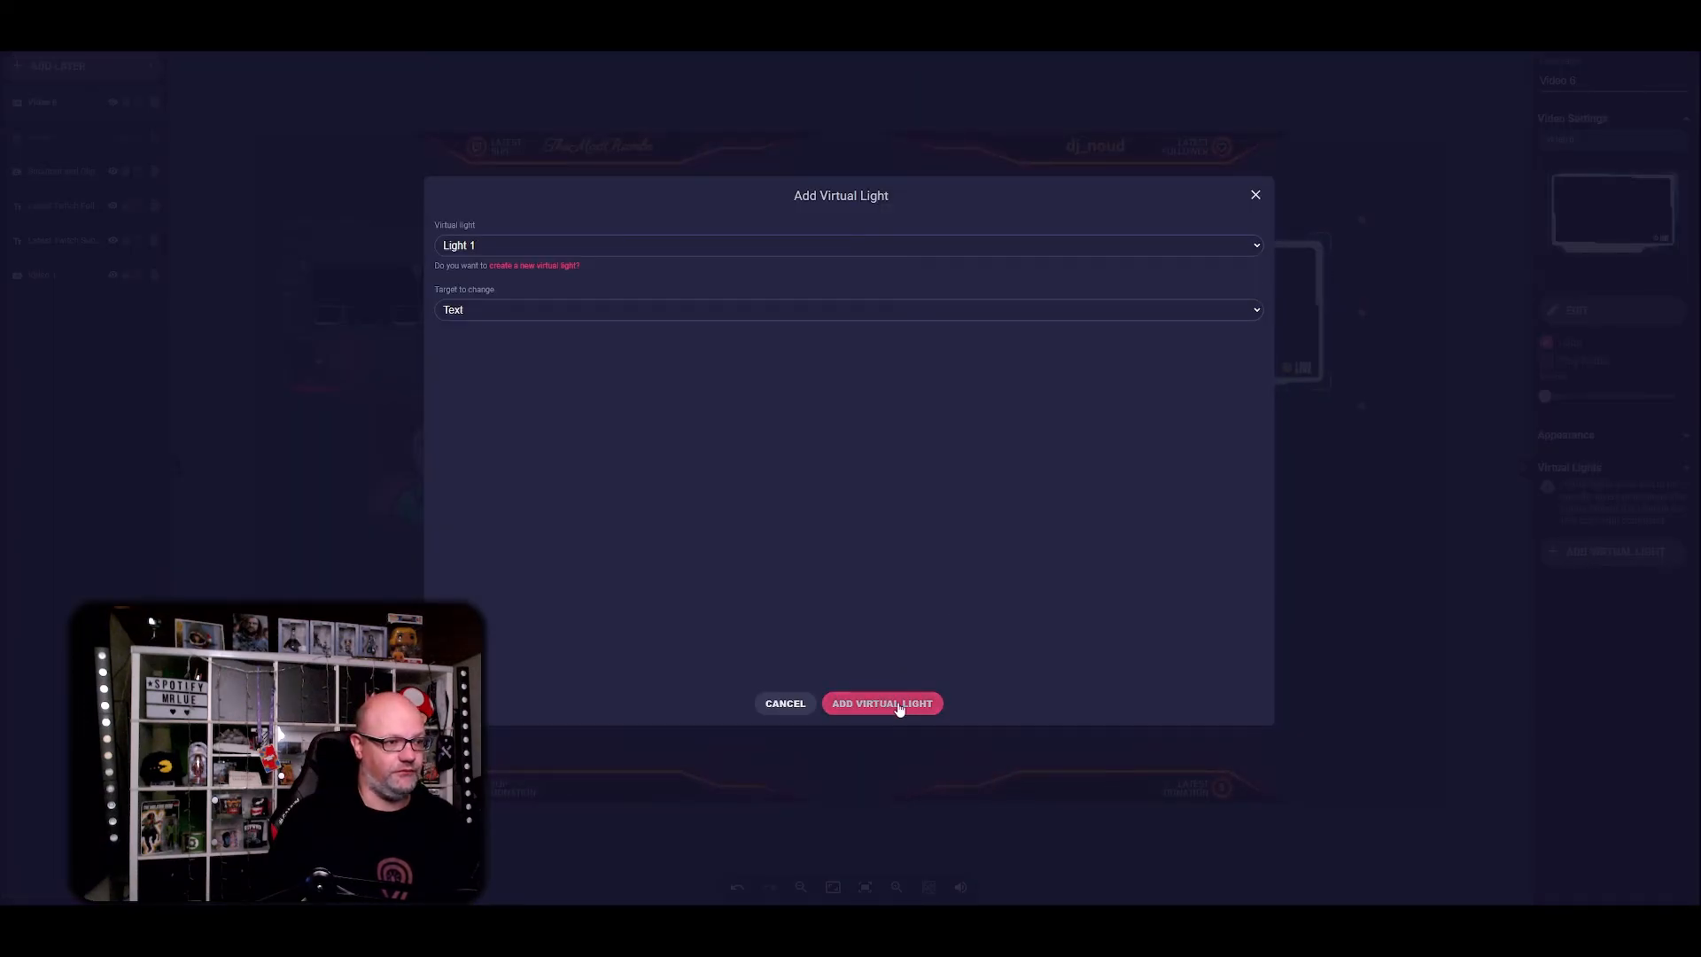
{"action": "left_click", "coordinate": [882, 705]}
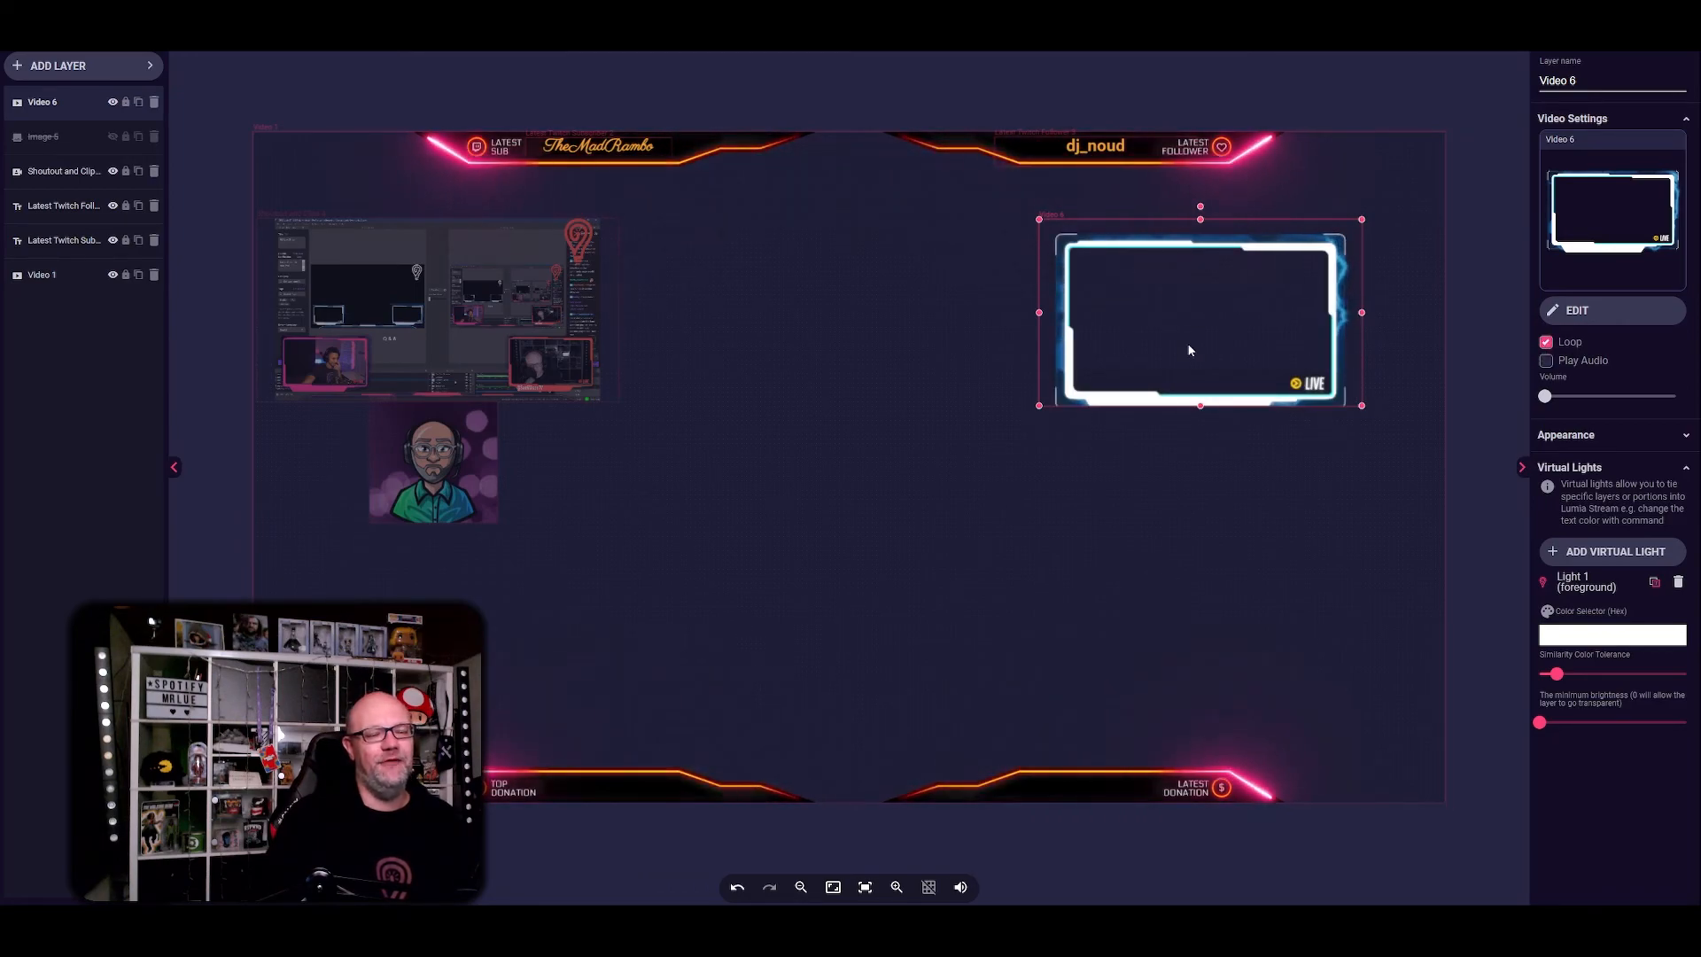
{"action": "left_click_drag", "start_coordinate": [1362, 405], "coordinate": [1378, 436]}
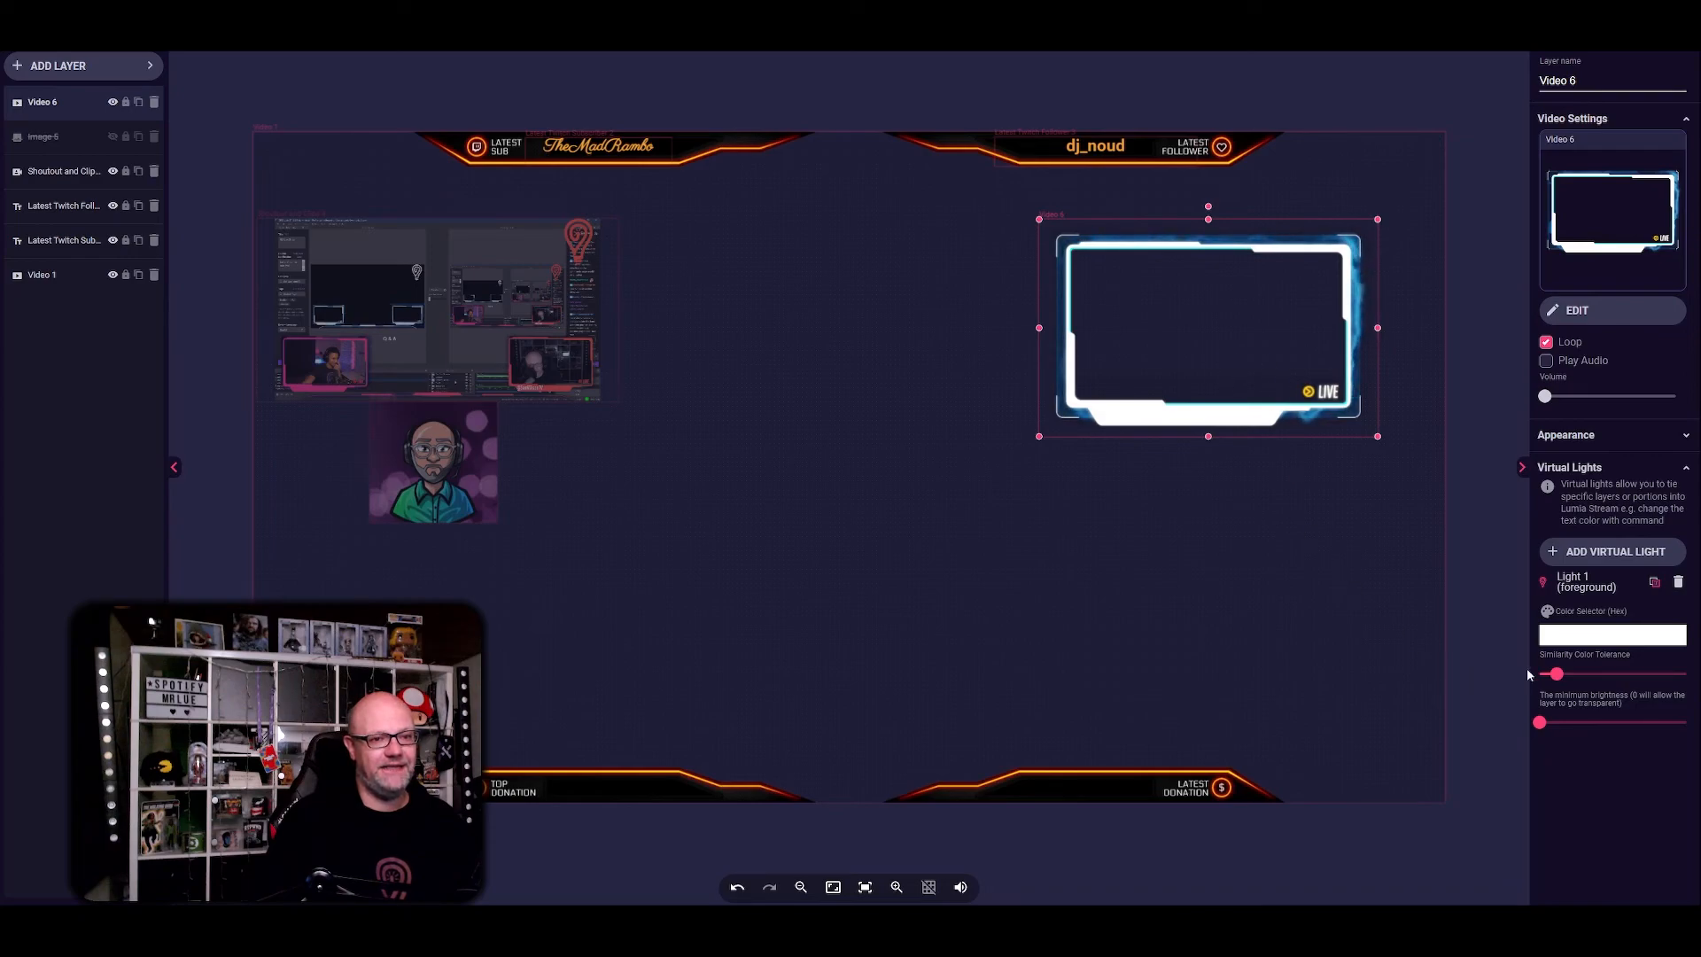
- Sample the white of the webcam frame's border as the color that Light 1 replaces
{"action": "left_click", "coordinate": [1588, 638]}
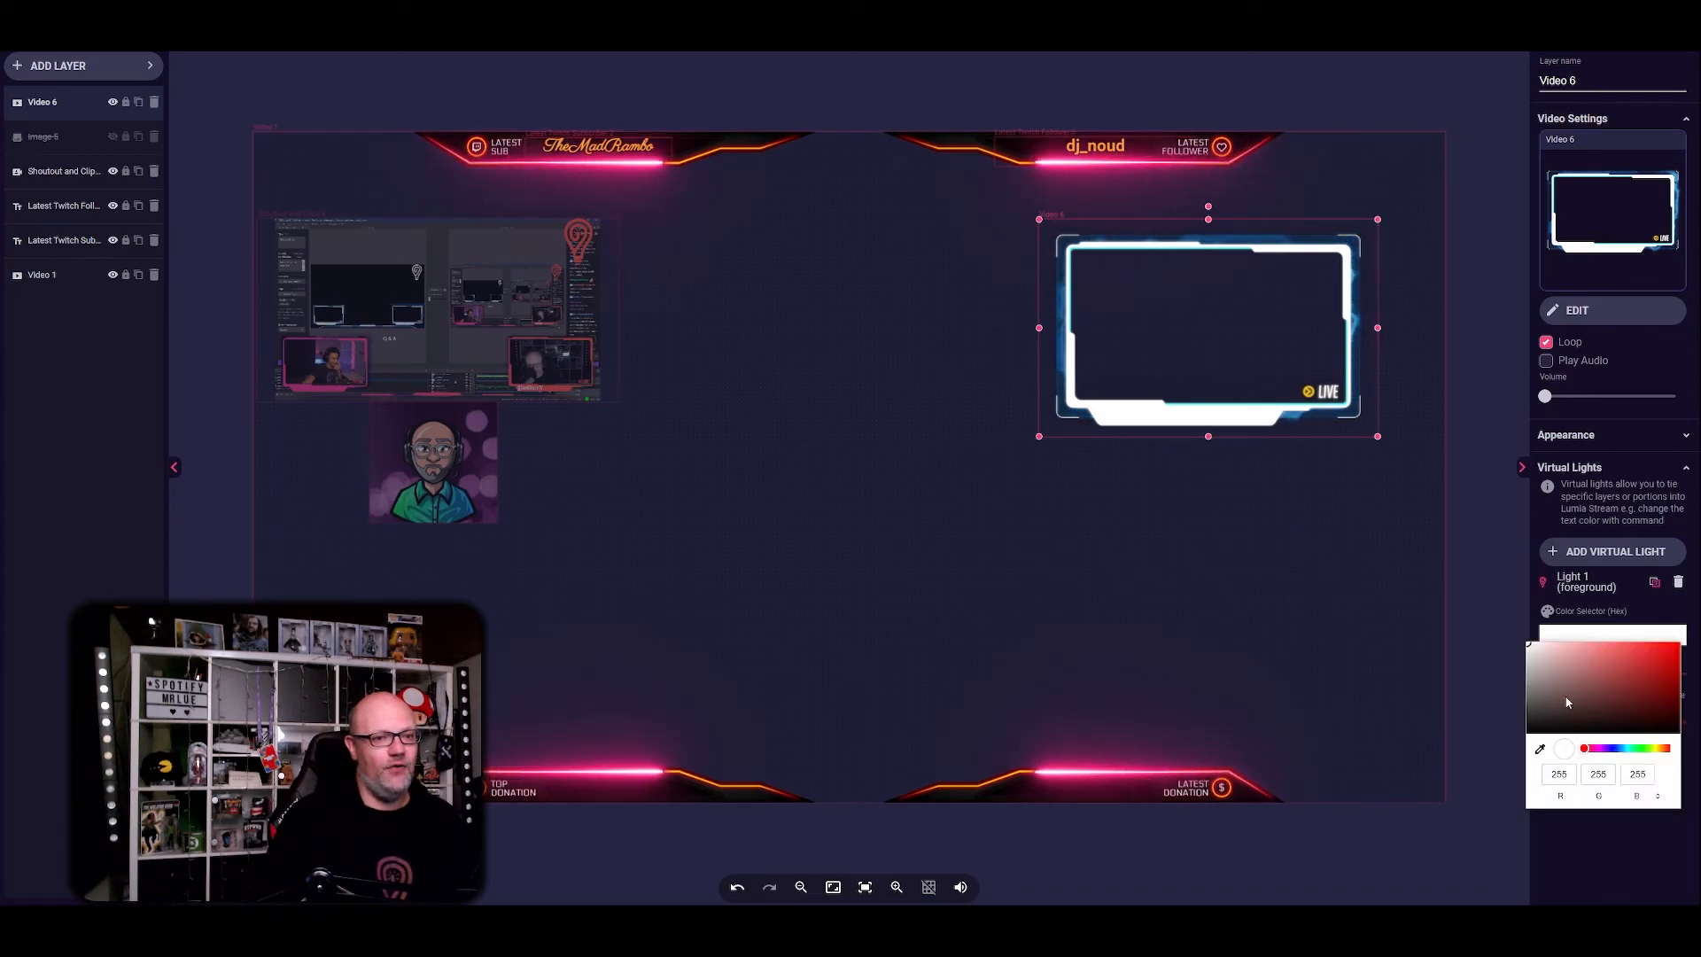
{"action": "left_click", "coordinate": [1540, 749]}
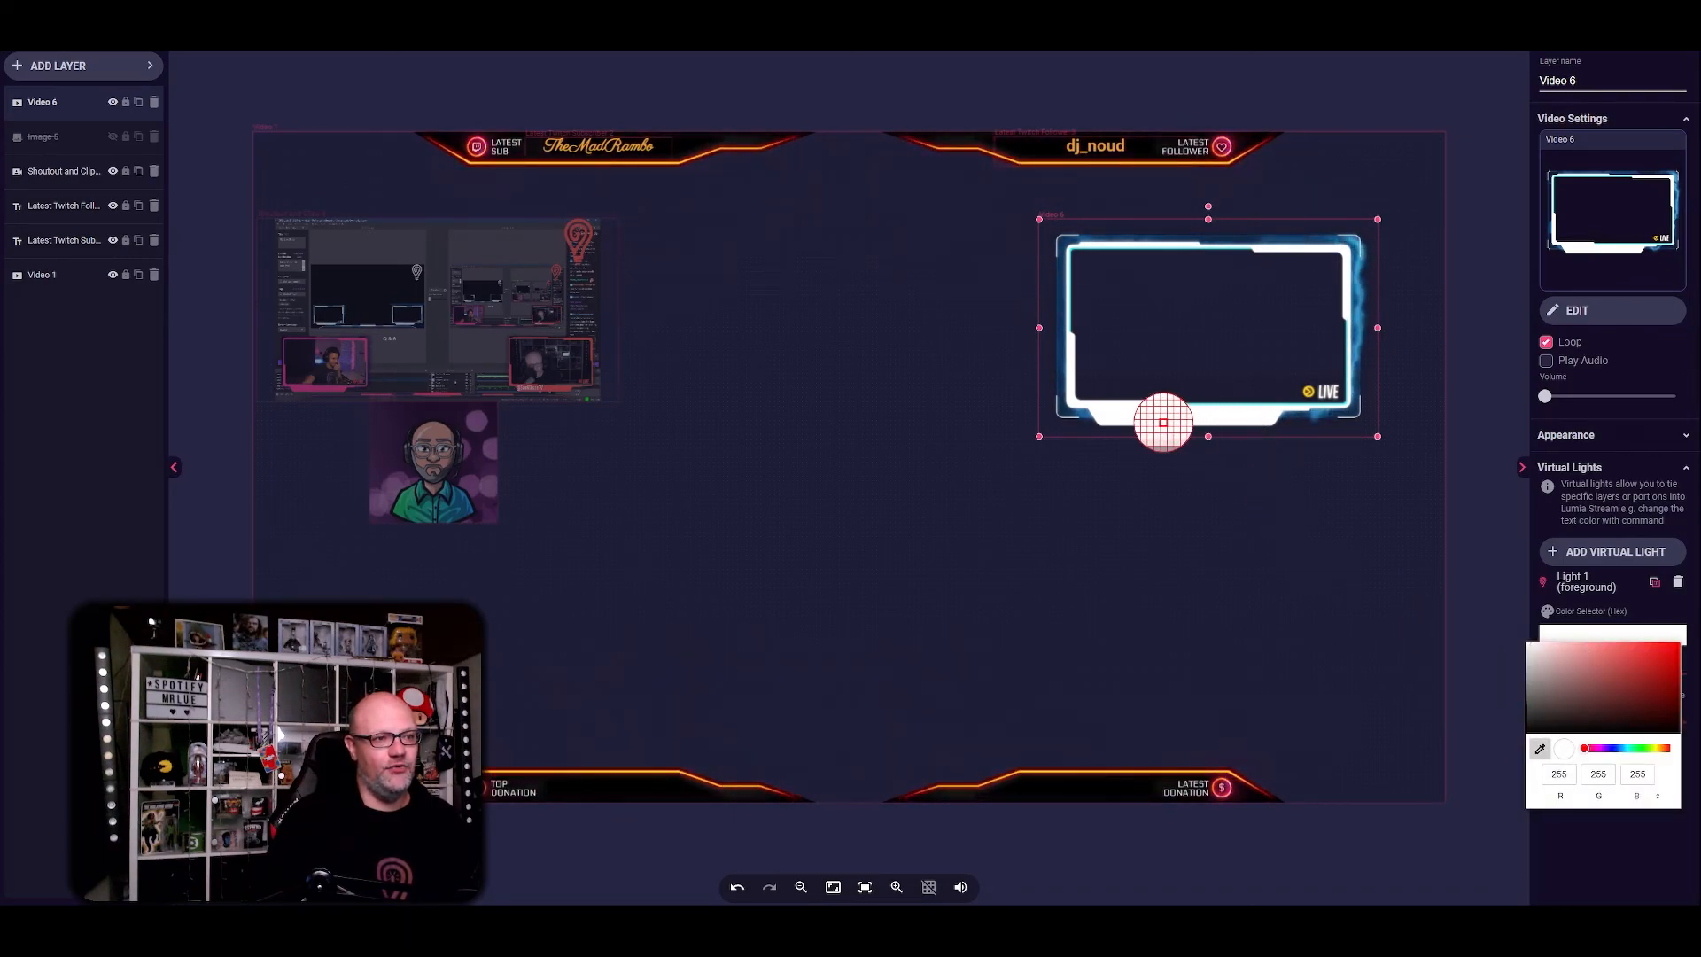
{"action": "left_click", "coordinate": [1136, 412]}
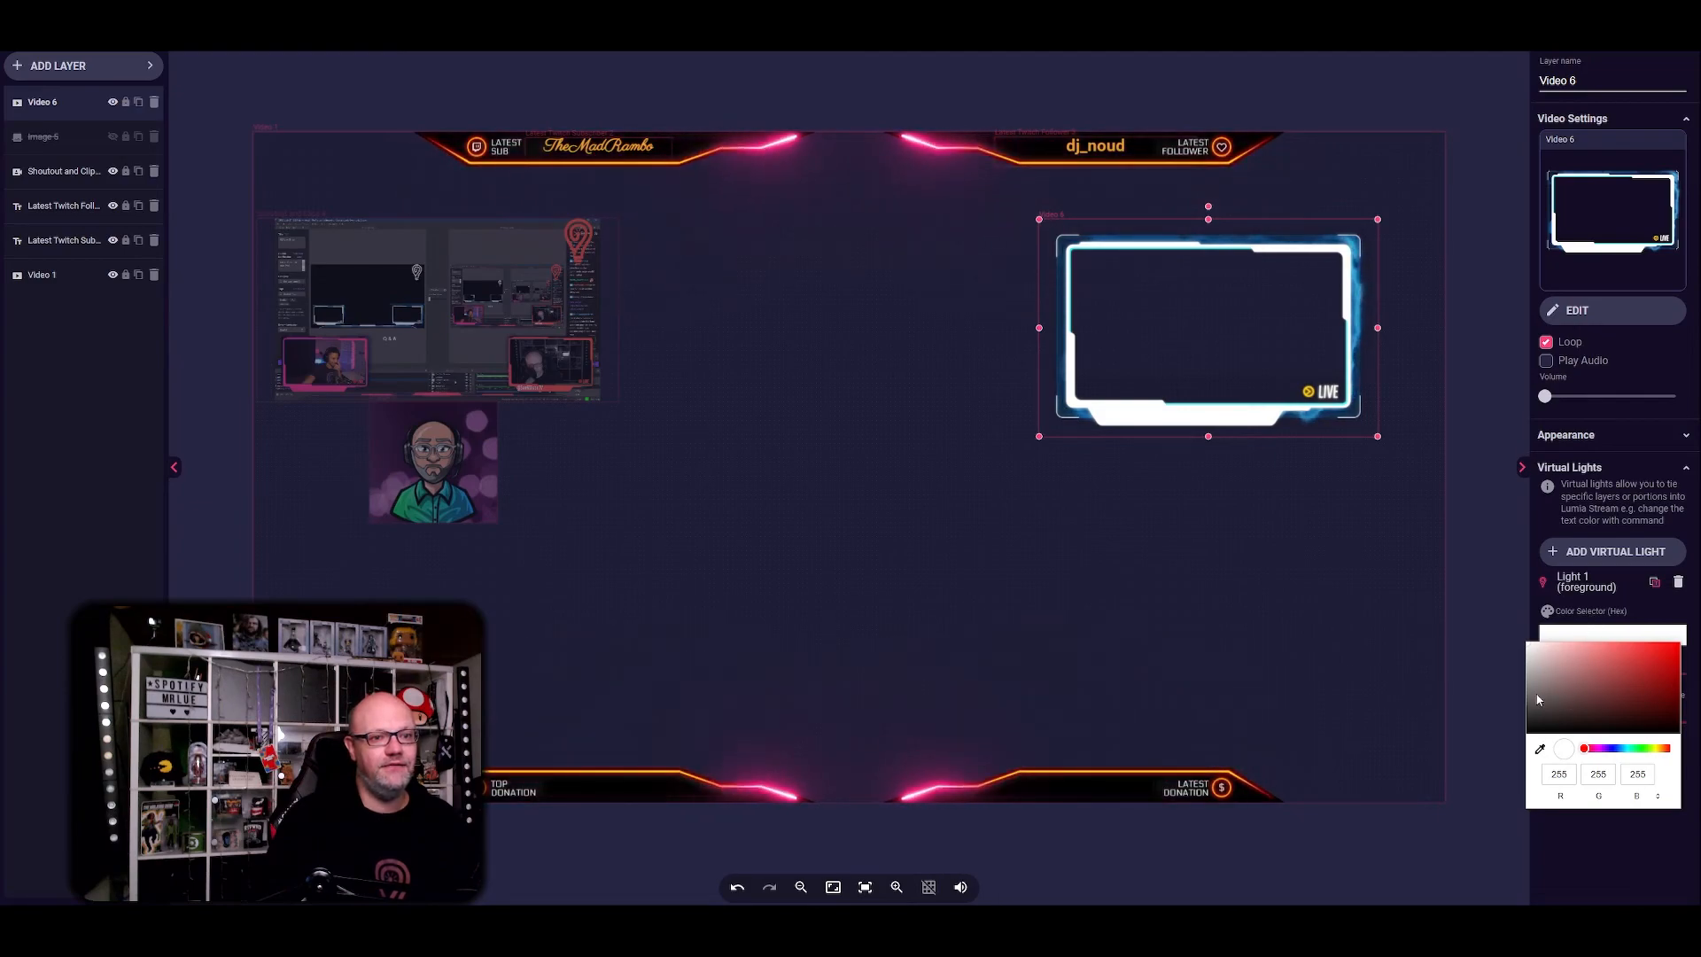
{"action": "left_click", "coordinate": [1630, 852]}
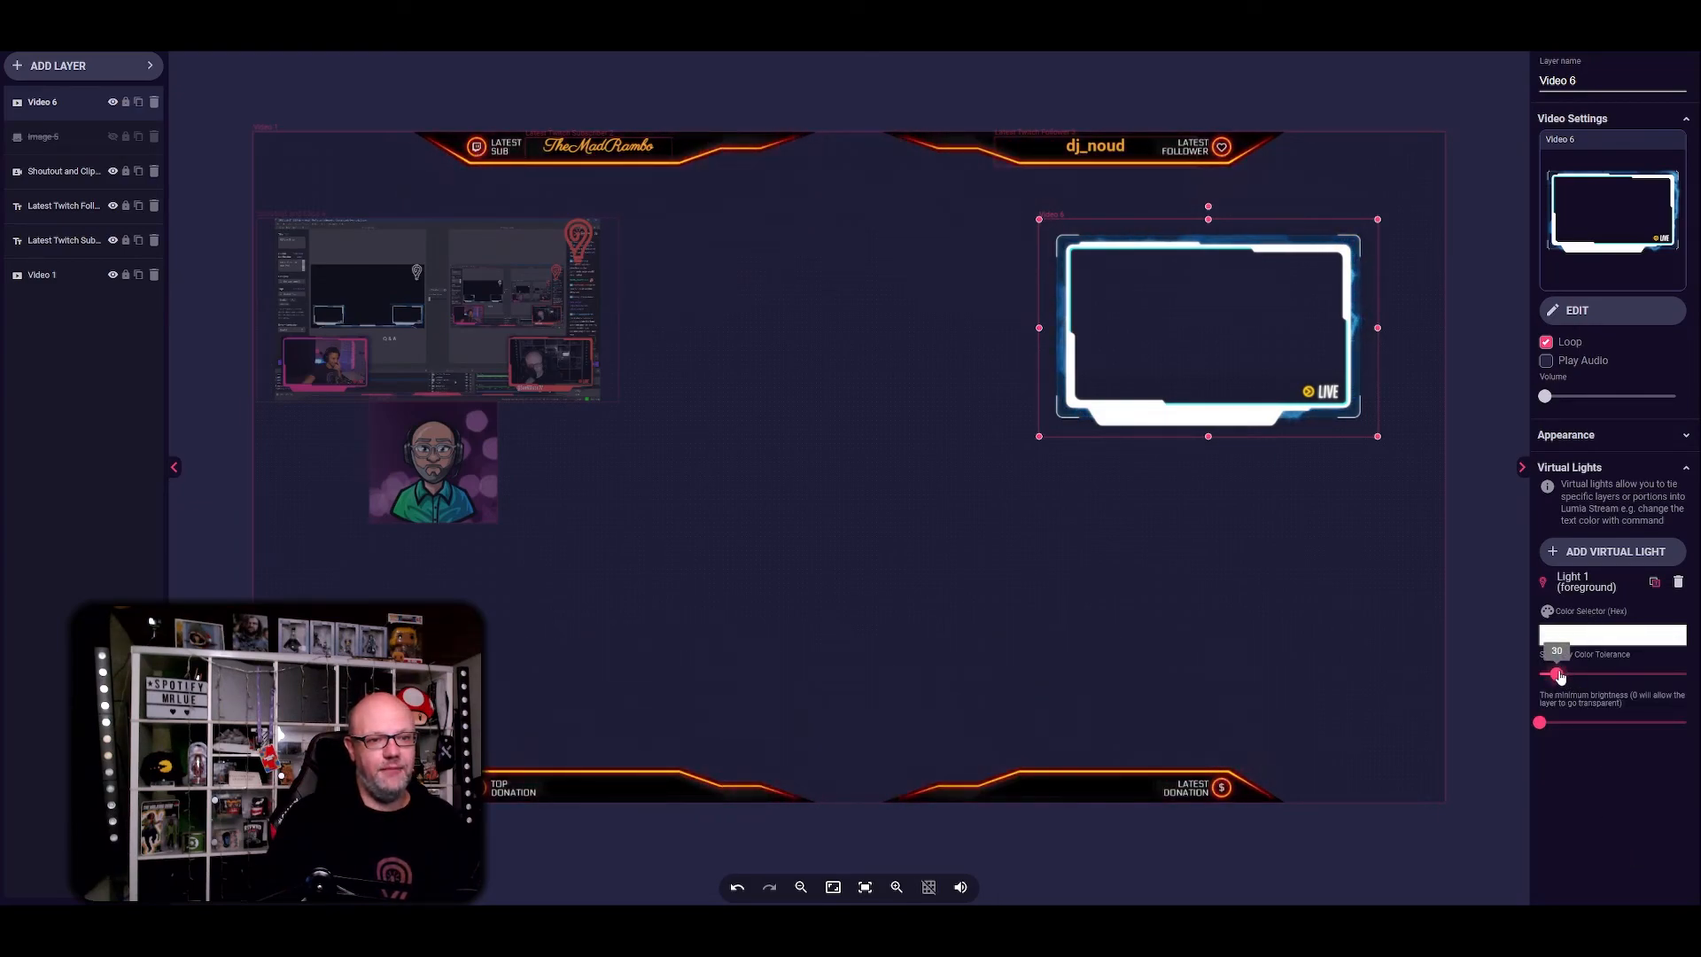
- Raise the minimum brightness of Light 1 slightly above 0 and save the overlay
{"action": "mouse_move", "coordinate": [1539, 734]}
{"action": "left_click_drag", "start_coordinate": [1539, 733], "coordinate": [1572, 733]}
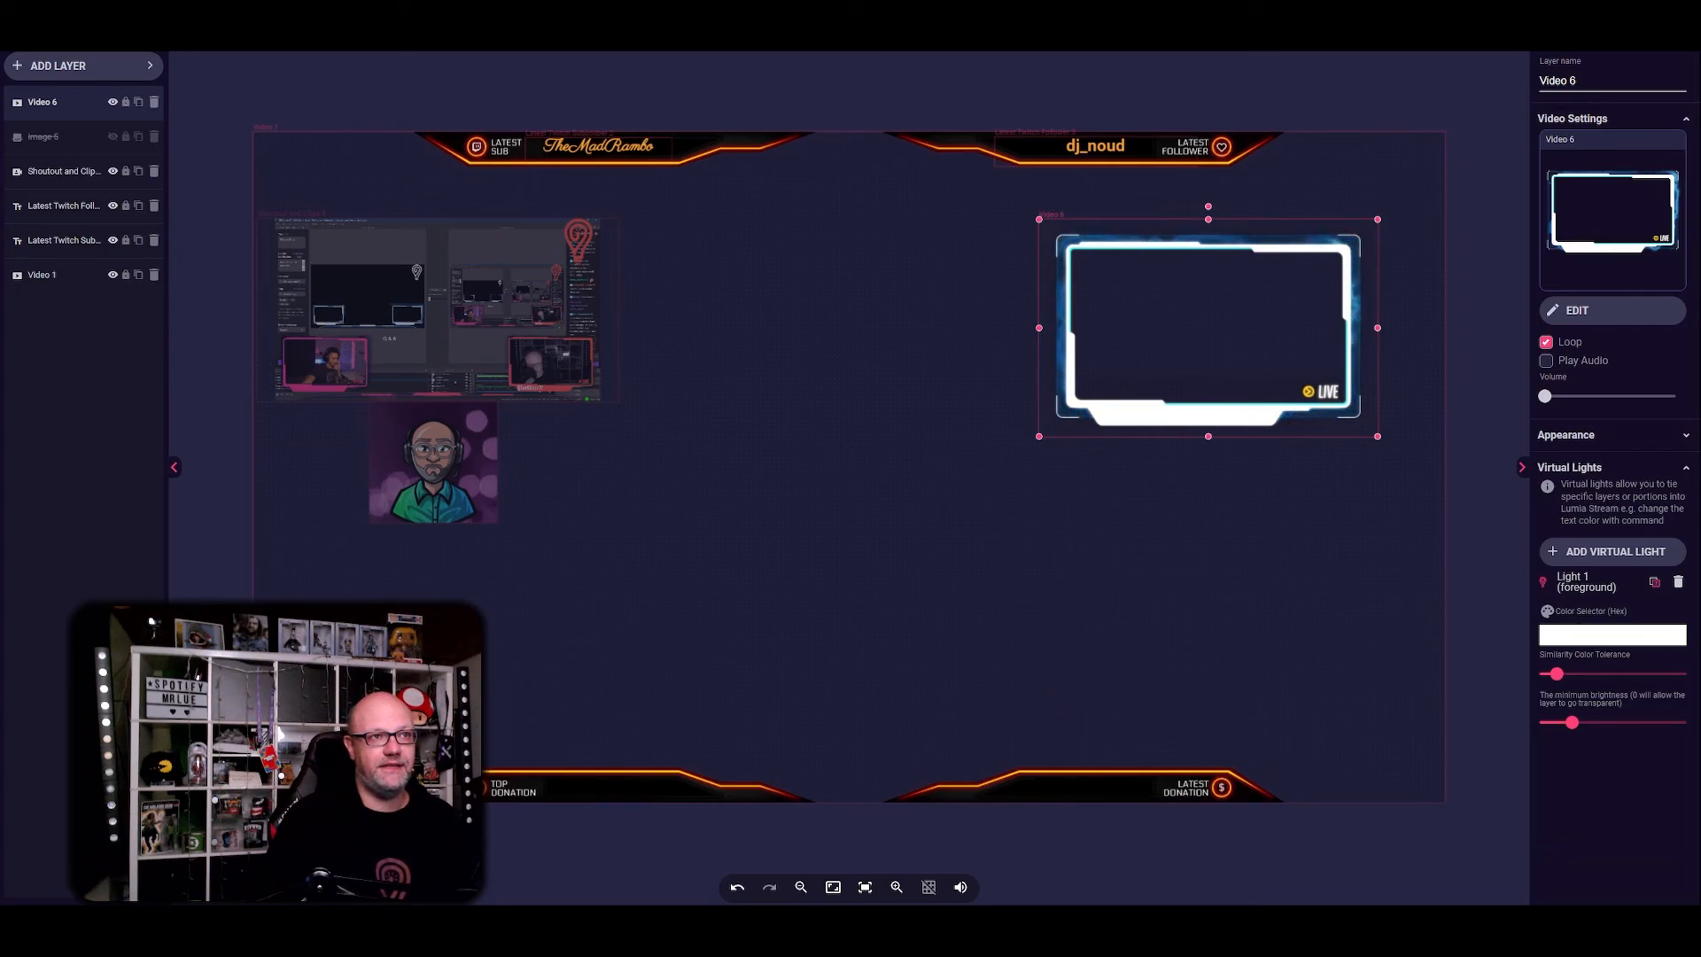
{"action": "left_click", "coordinate": [1098, 91]}
{"action": "key", "text": "ctrl+s"}
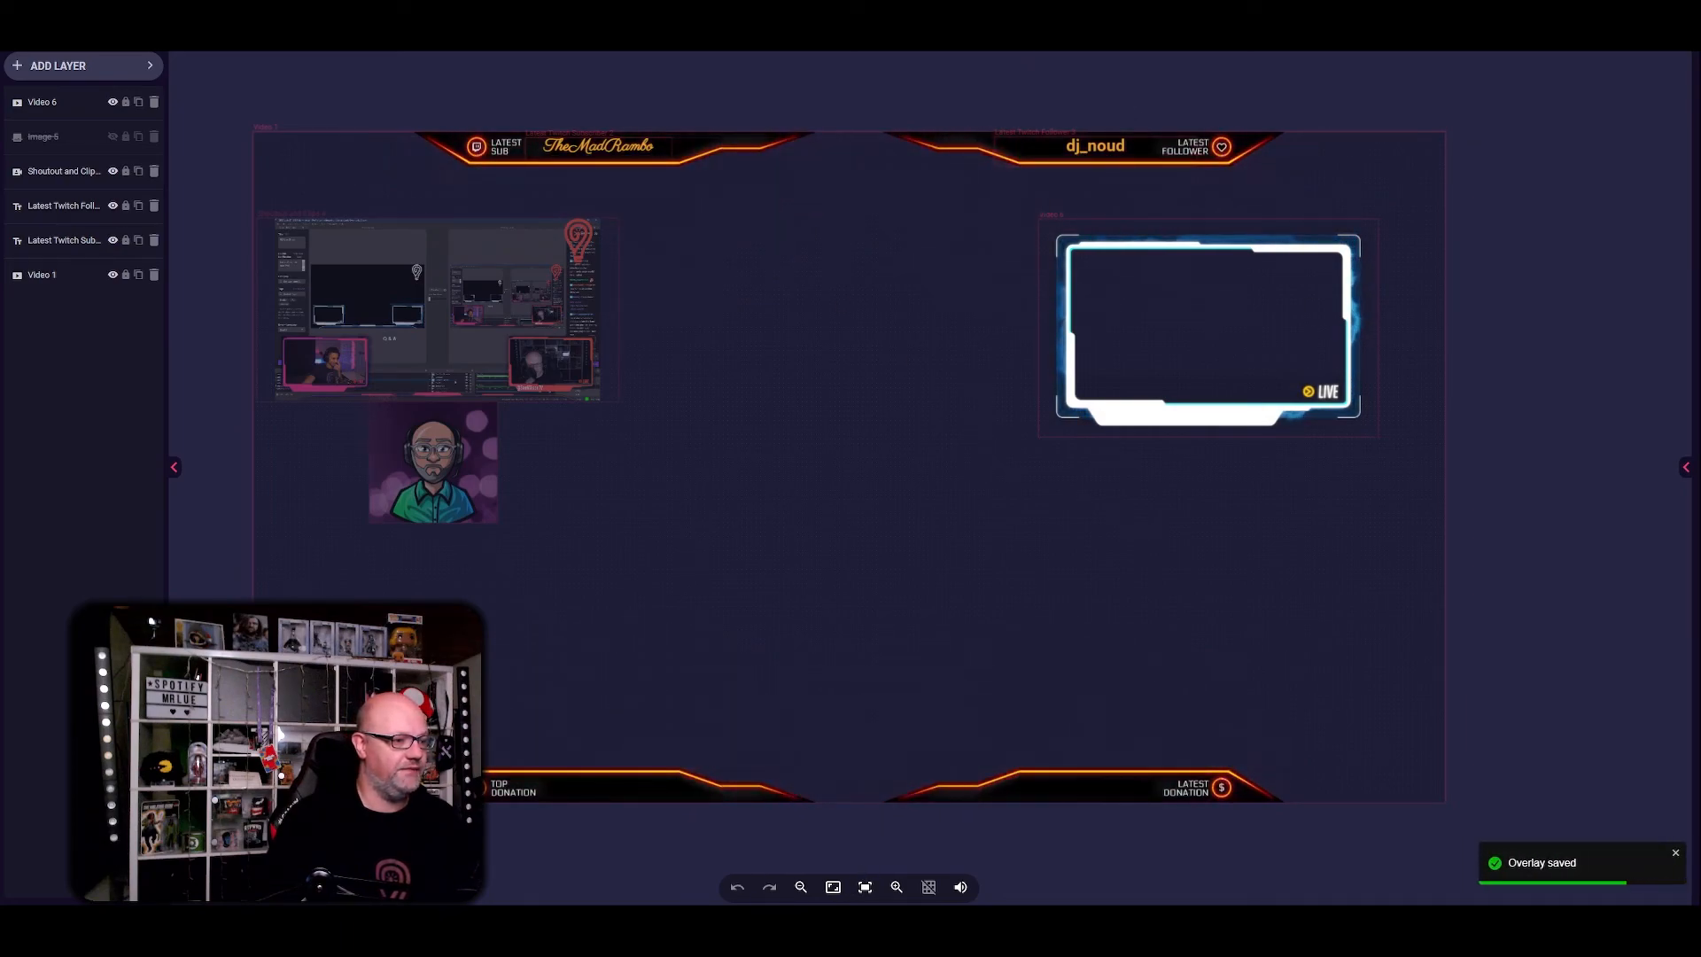
- Switch to the Lumia Stream dashboard, trigger the jaws-by-the_elder test command to try the virtual light, and return to the overlay editor
{"action": "left_click", "coordinate": [692, 857]}
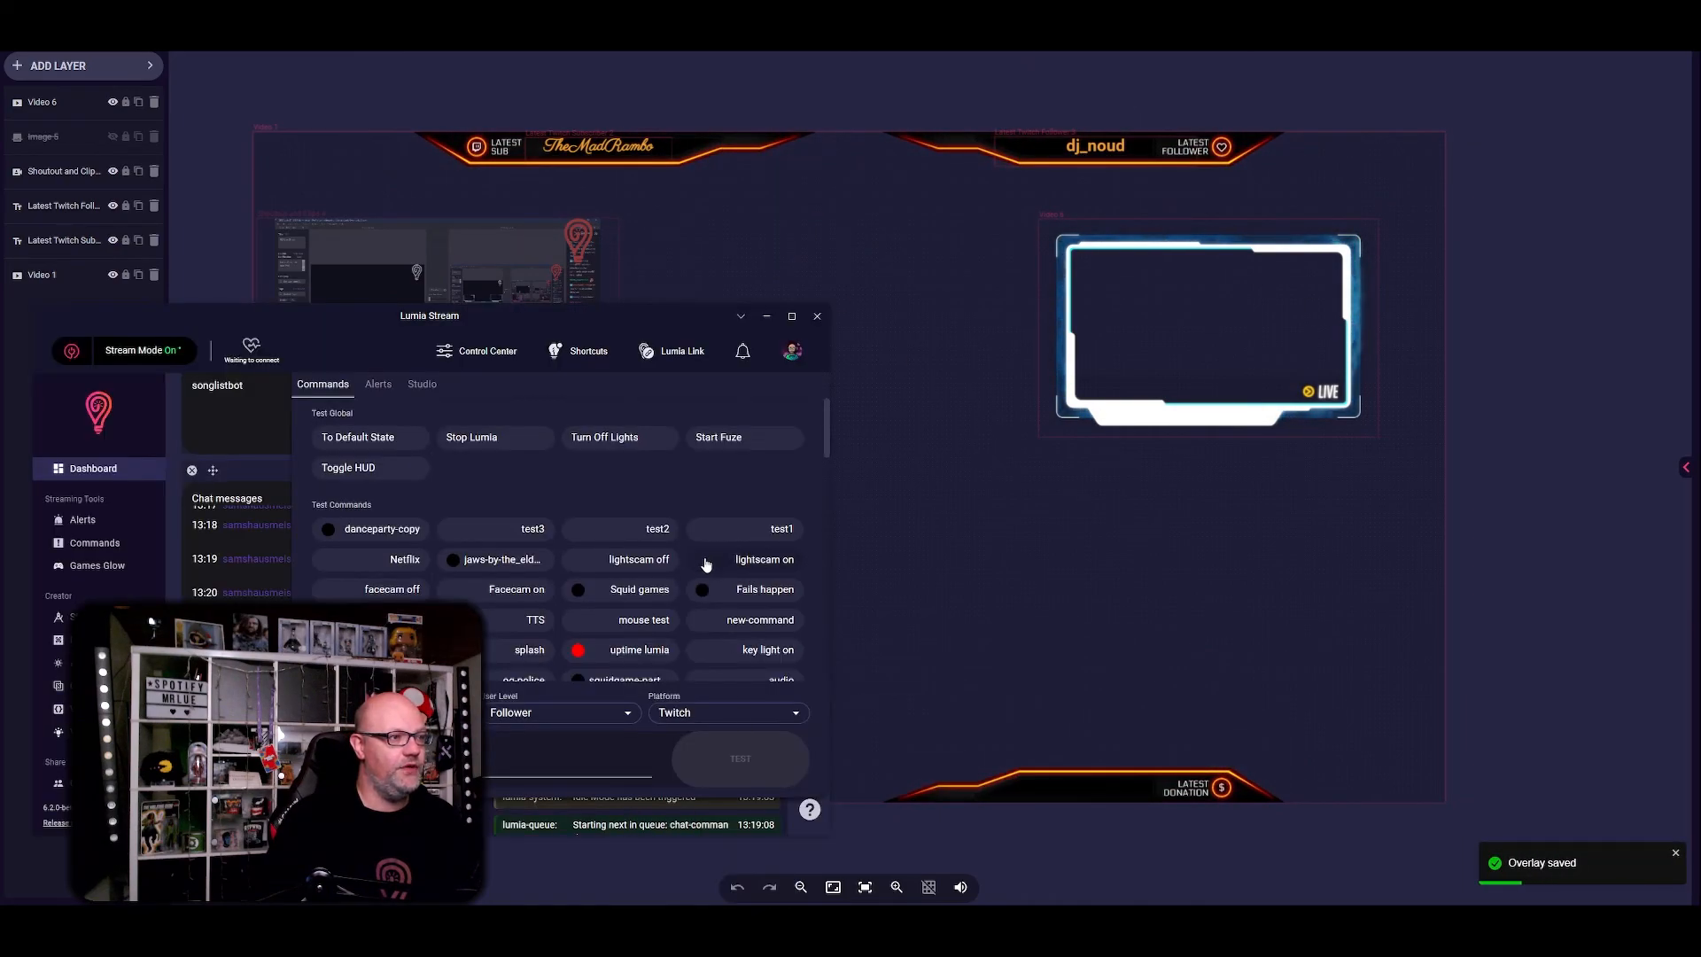
{"action": "left_click", "coordinate": [499, 562]}
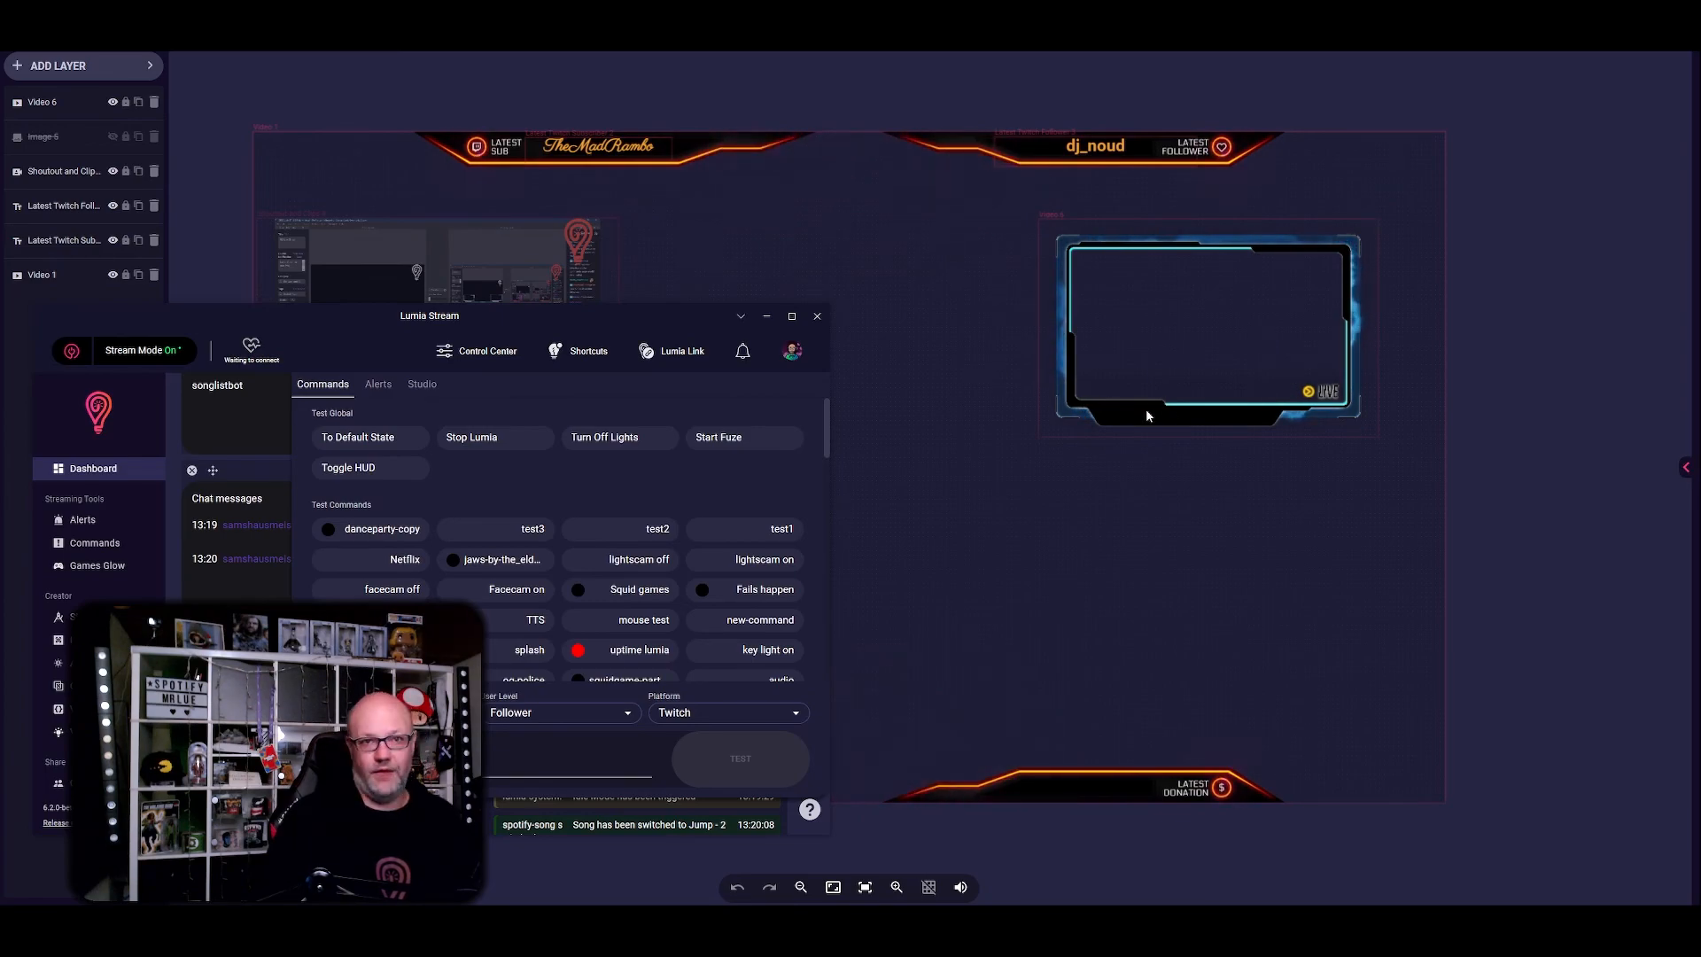
{"action": "left_click", "coordinate": [892, 328]}
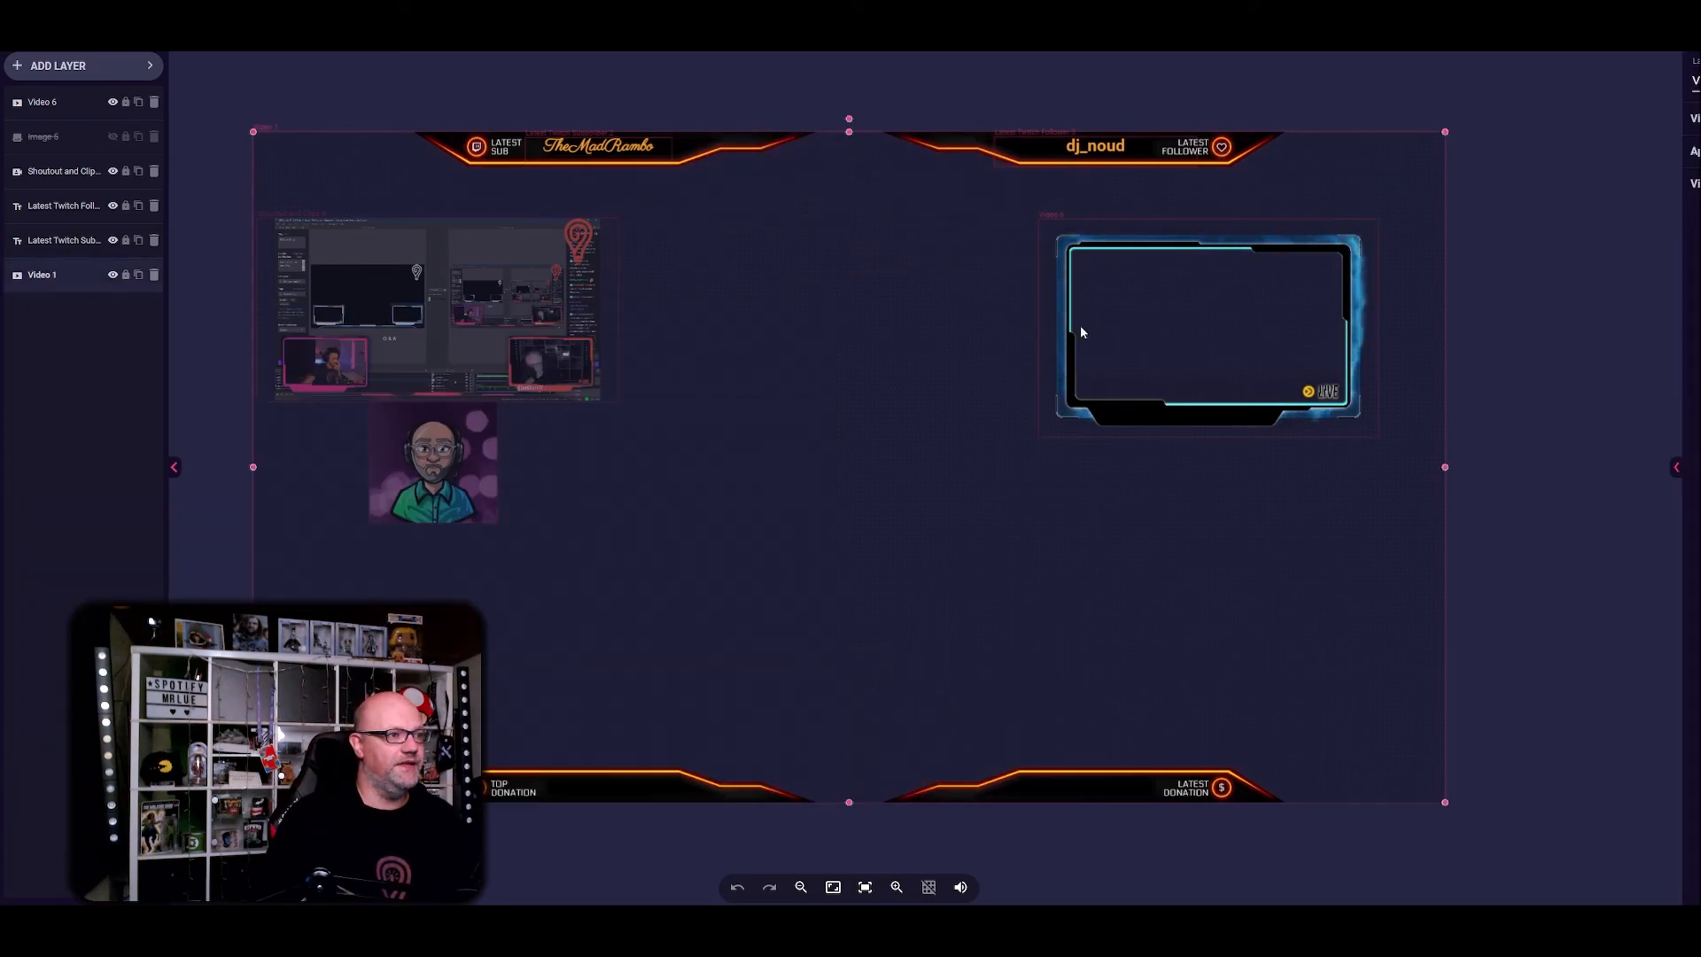
{"action": "left_click", "coordinate": [115, 69]}
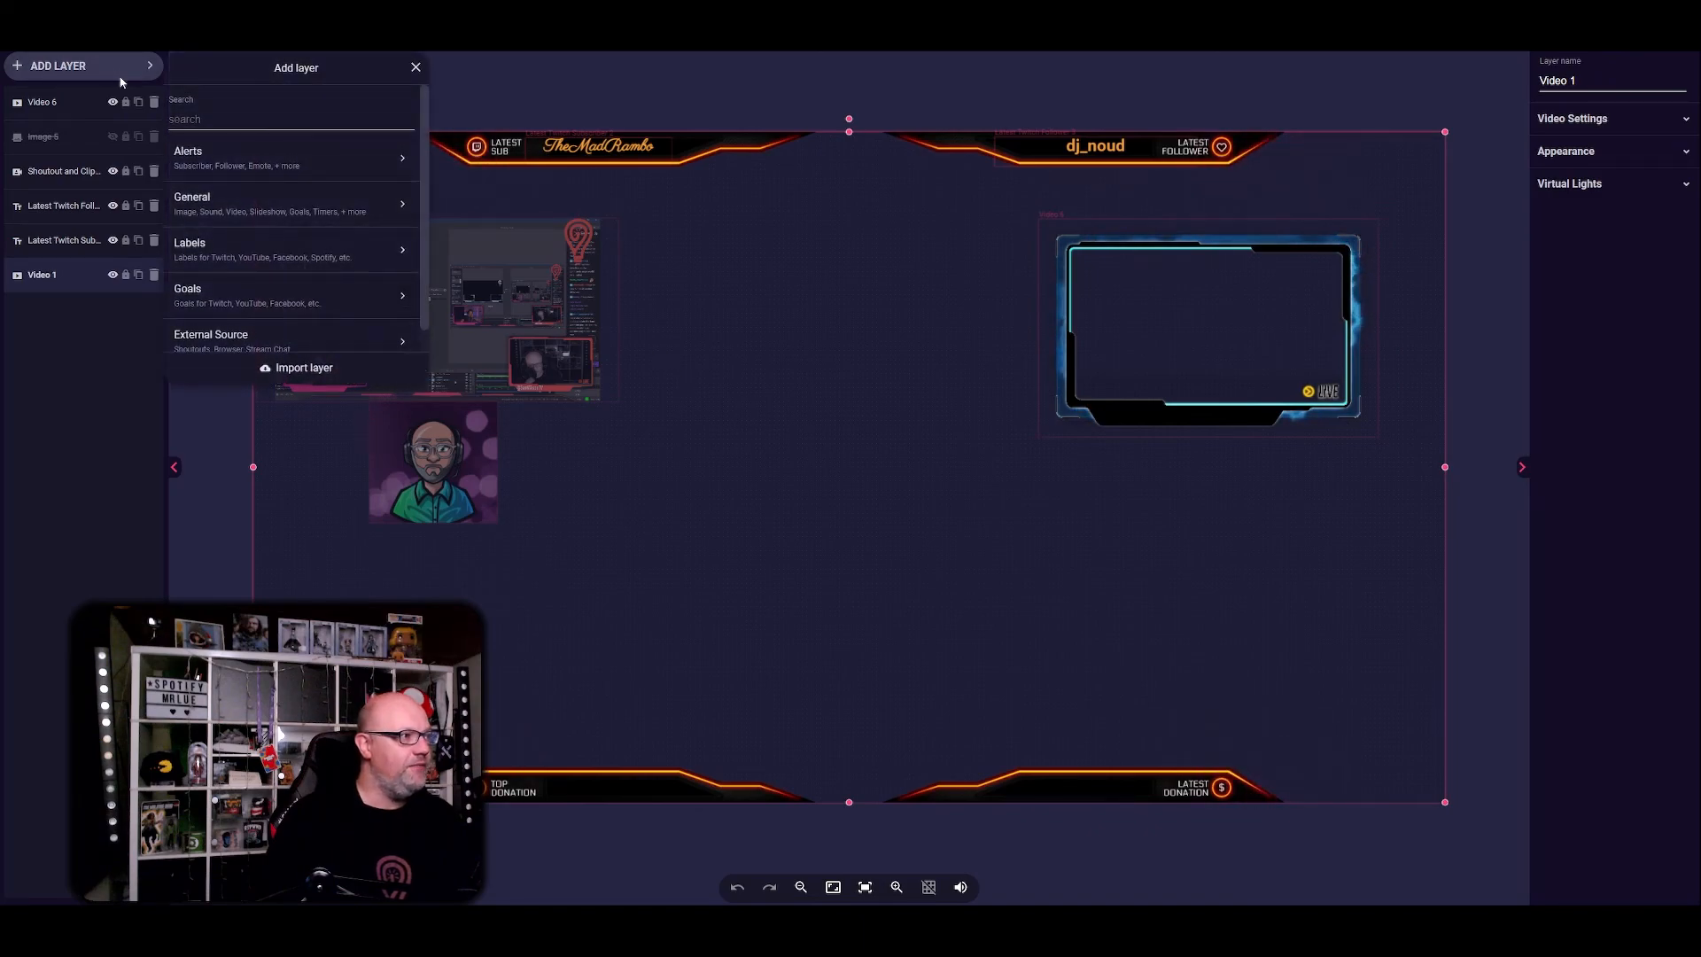
{"action": "scroll", "coordinate": [293, 280], "scroll_direction": "down", "scroll_amount": 1}
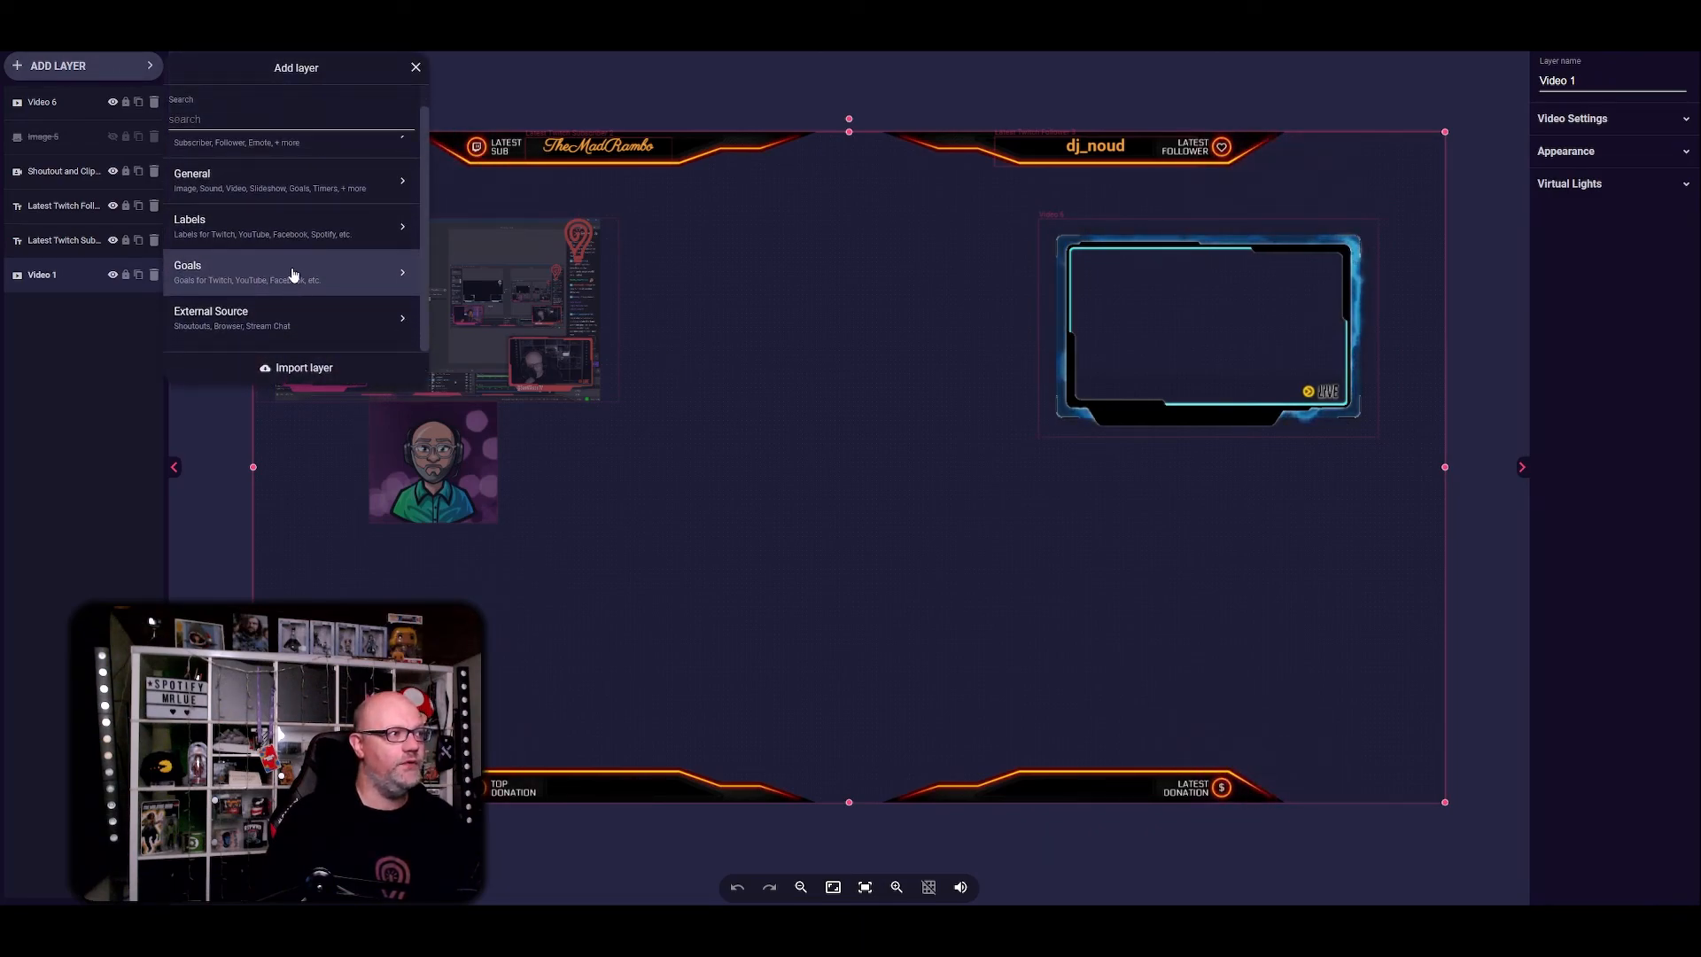
{"action": "scroll", "coordinate": [302, 209], "scroll_direction": "up", "scroll_amount": 1}
{"action": "left_click", "coordinate": [307, 204]}
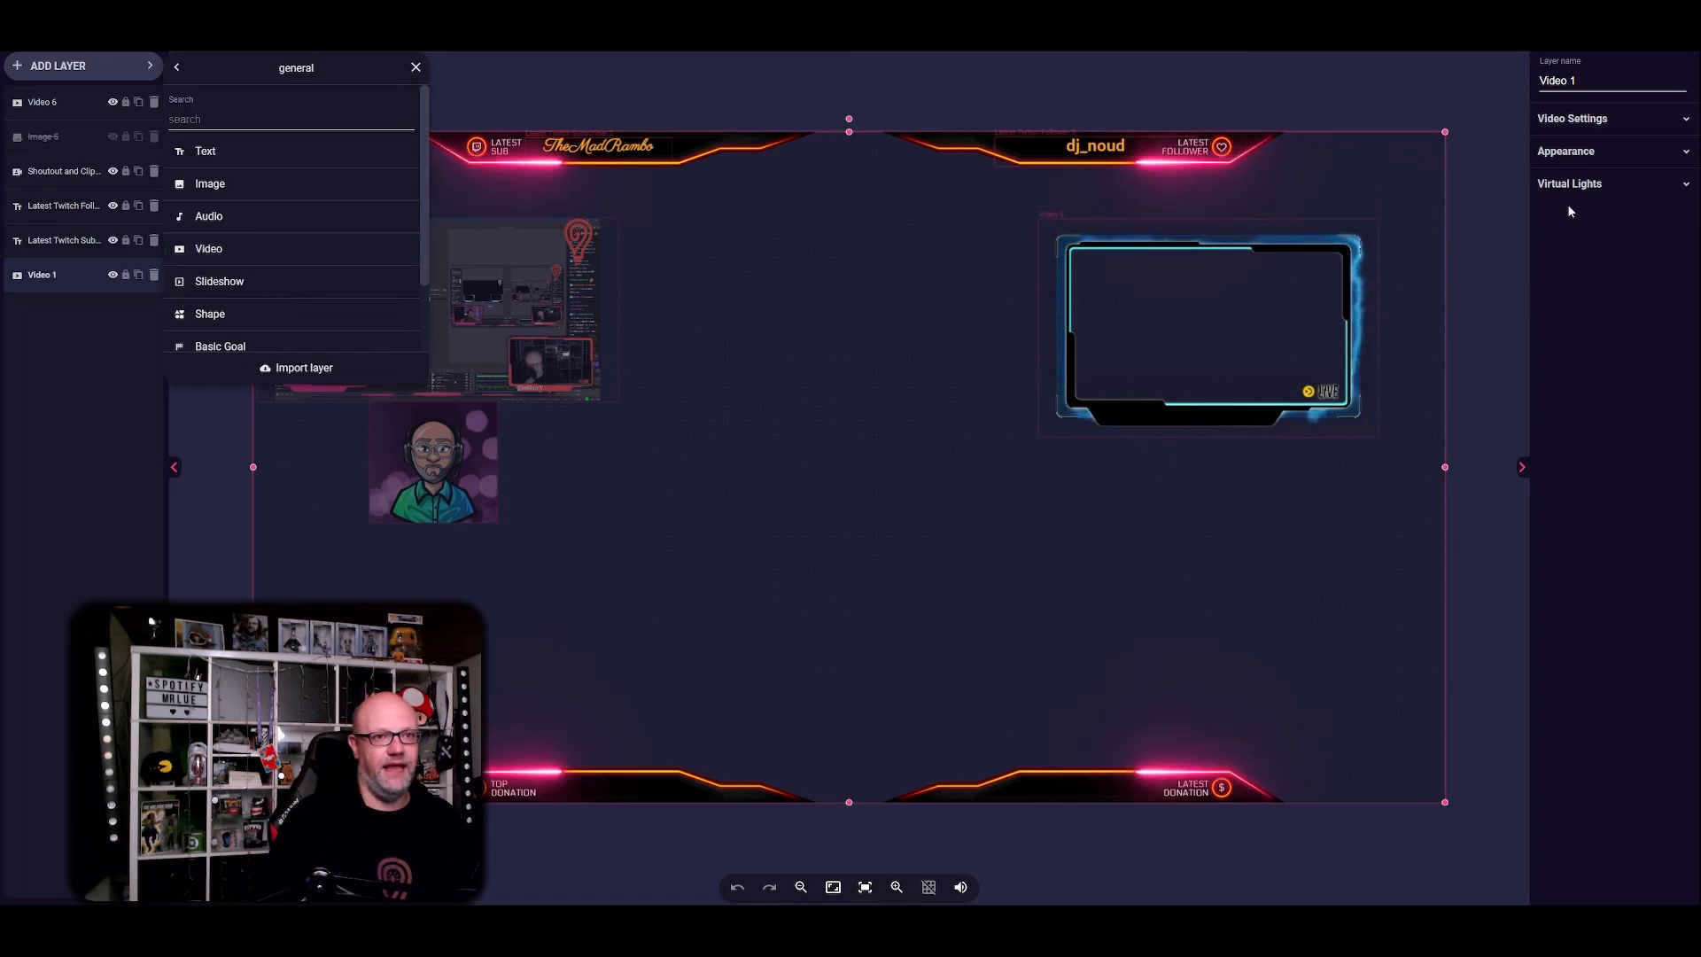
{"action": "left_click", "coordinate": [1622, 186]}
{"action": "left_click", "coordinate": [1622, 184]}
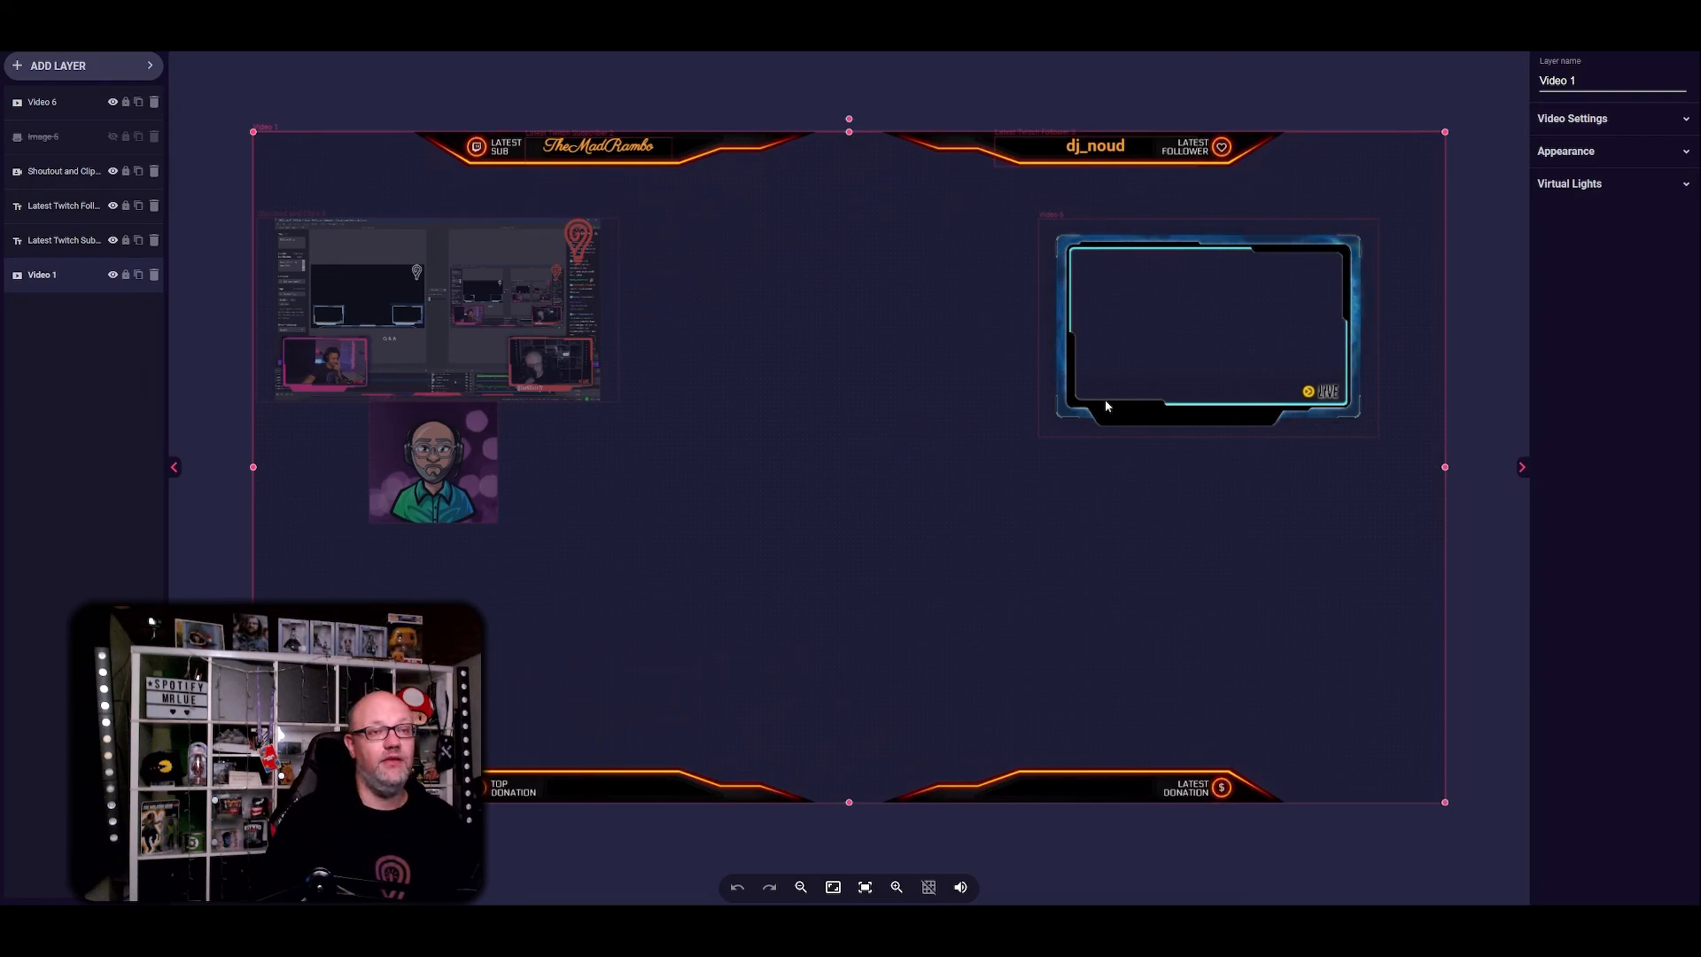
- Switch to the main Lumia Stream window and add the Tutorial overlay to the LIVE scene in OBS
{"action": "left_click", "coordinate": [1432, 26]}
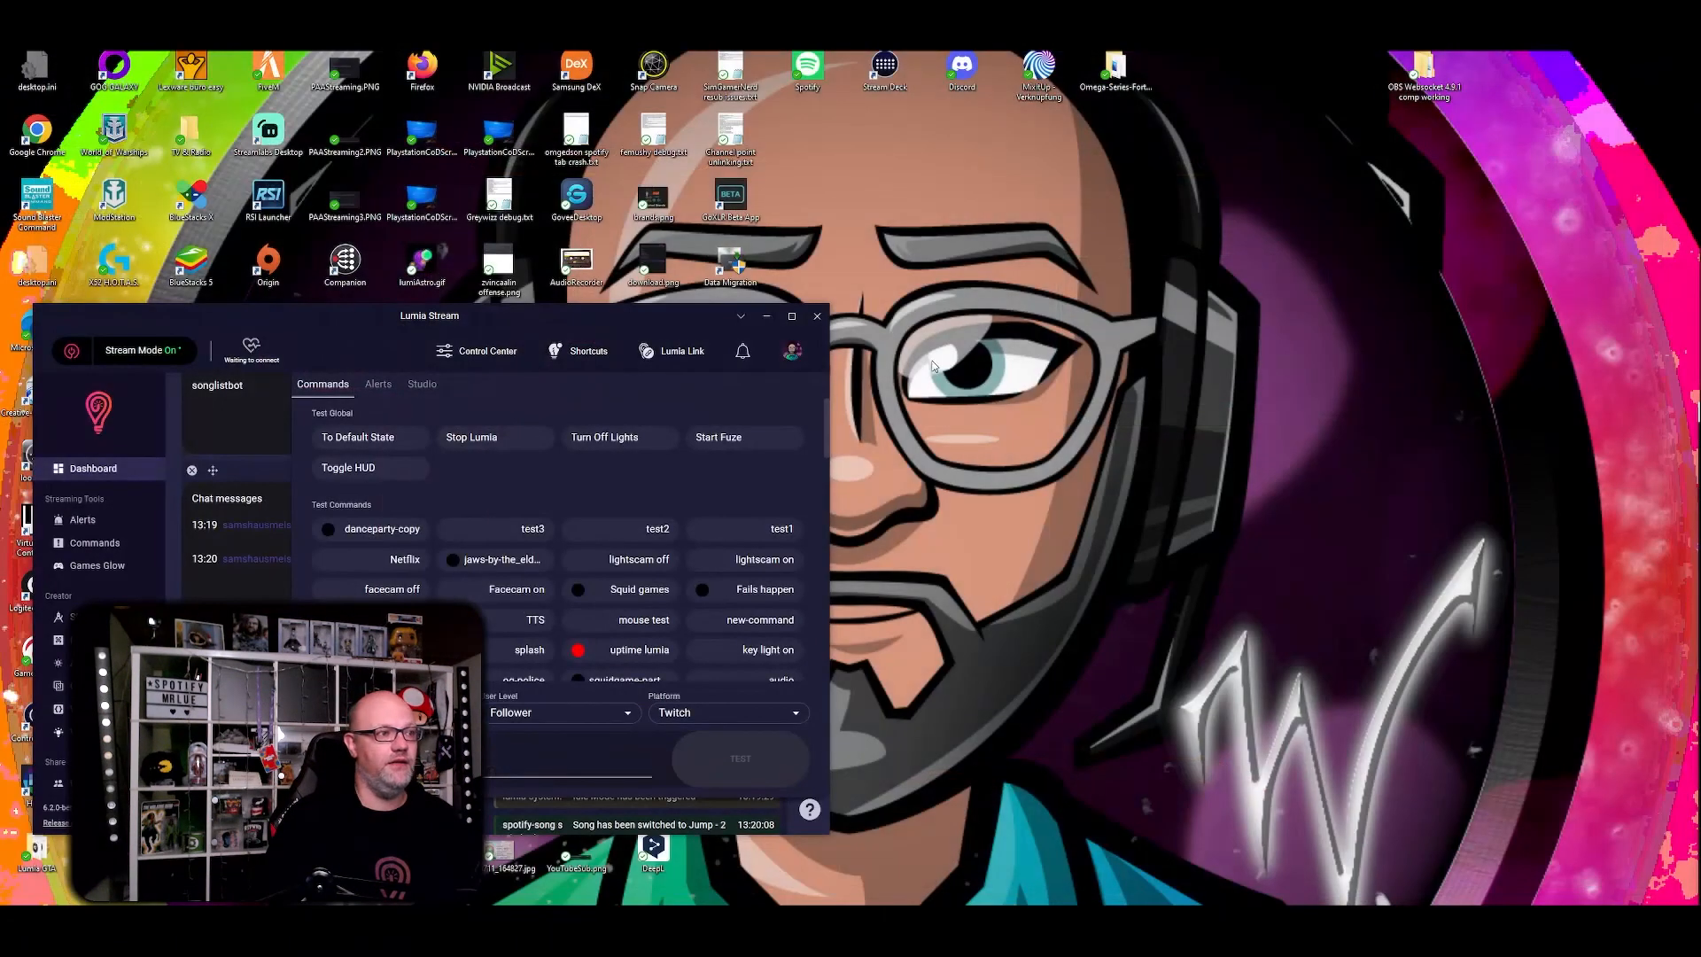
{"action": "double_click", "coordinate": [638, 318]}
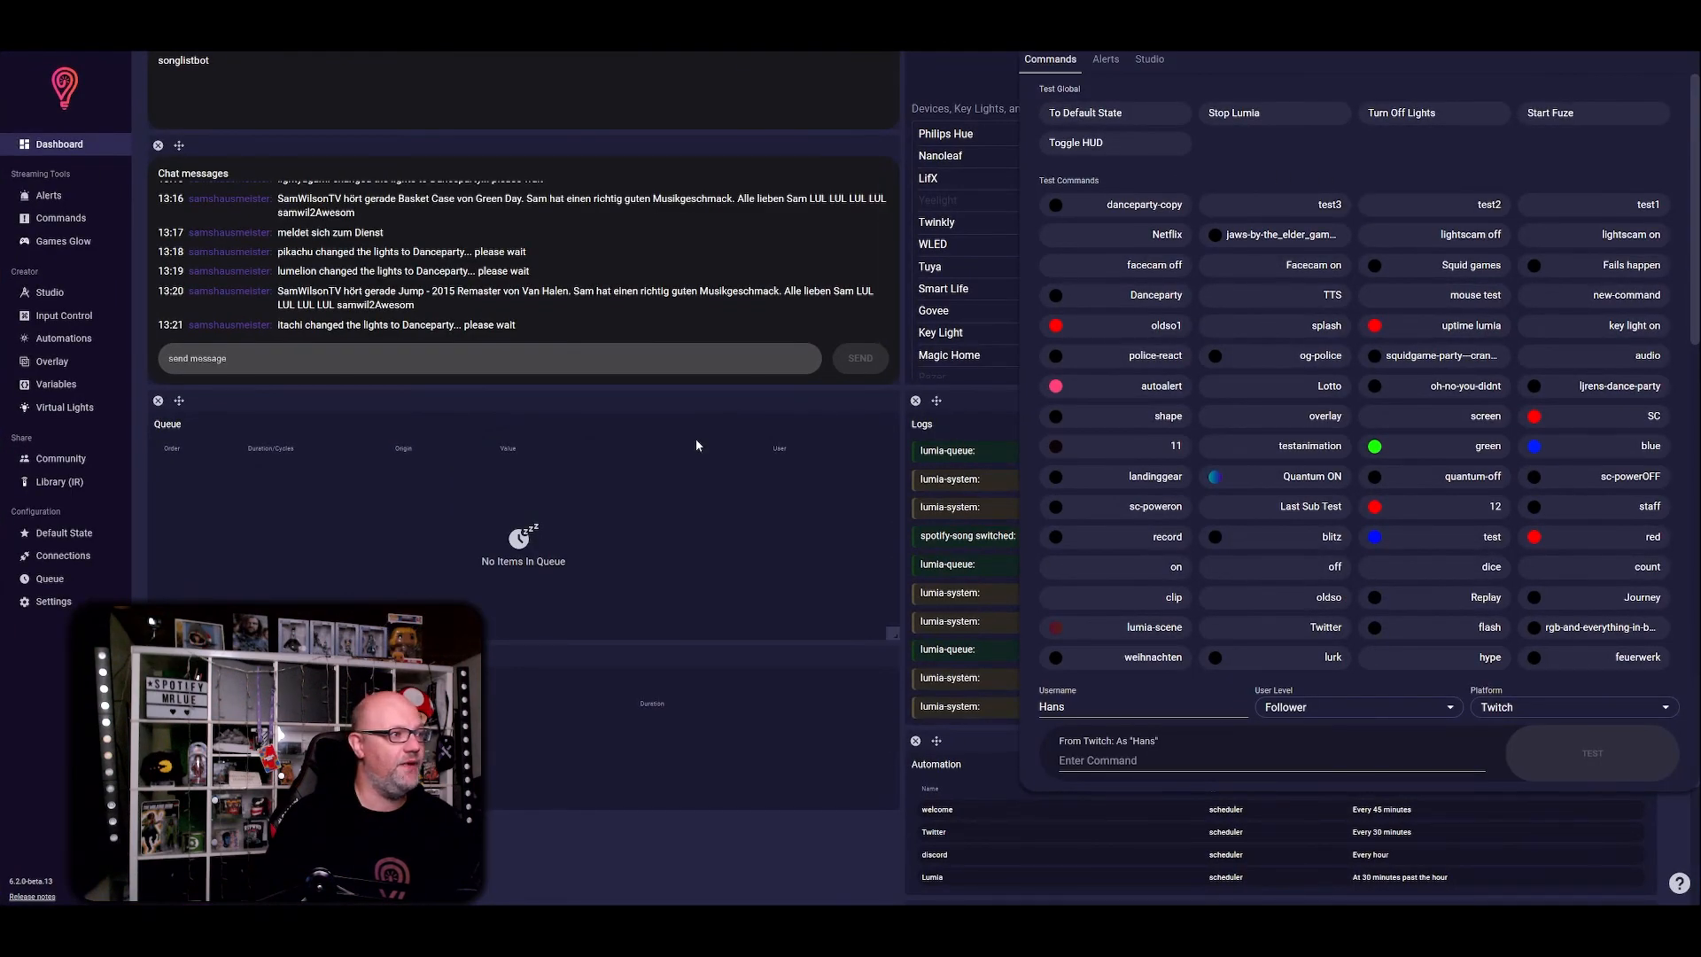
{"action": "left_click", "coordinate": [55, 362]}
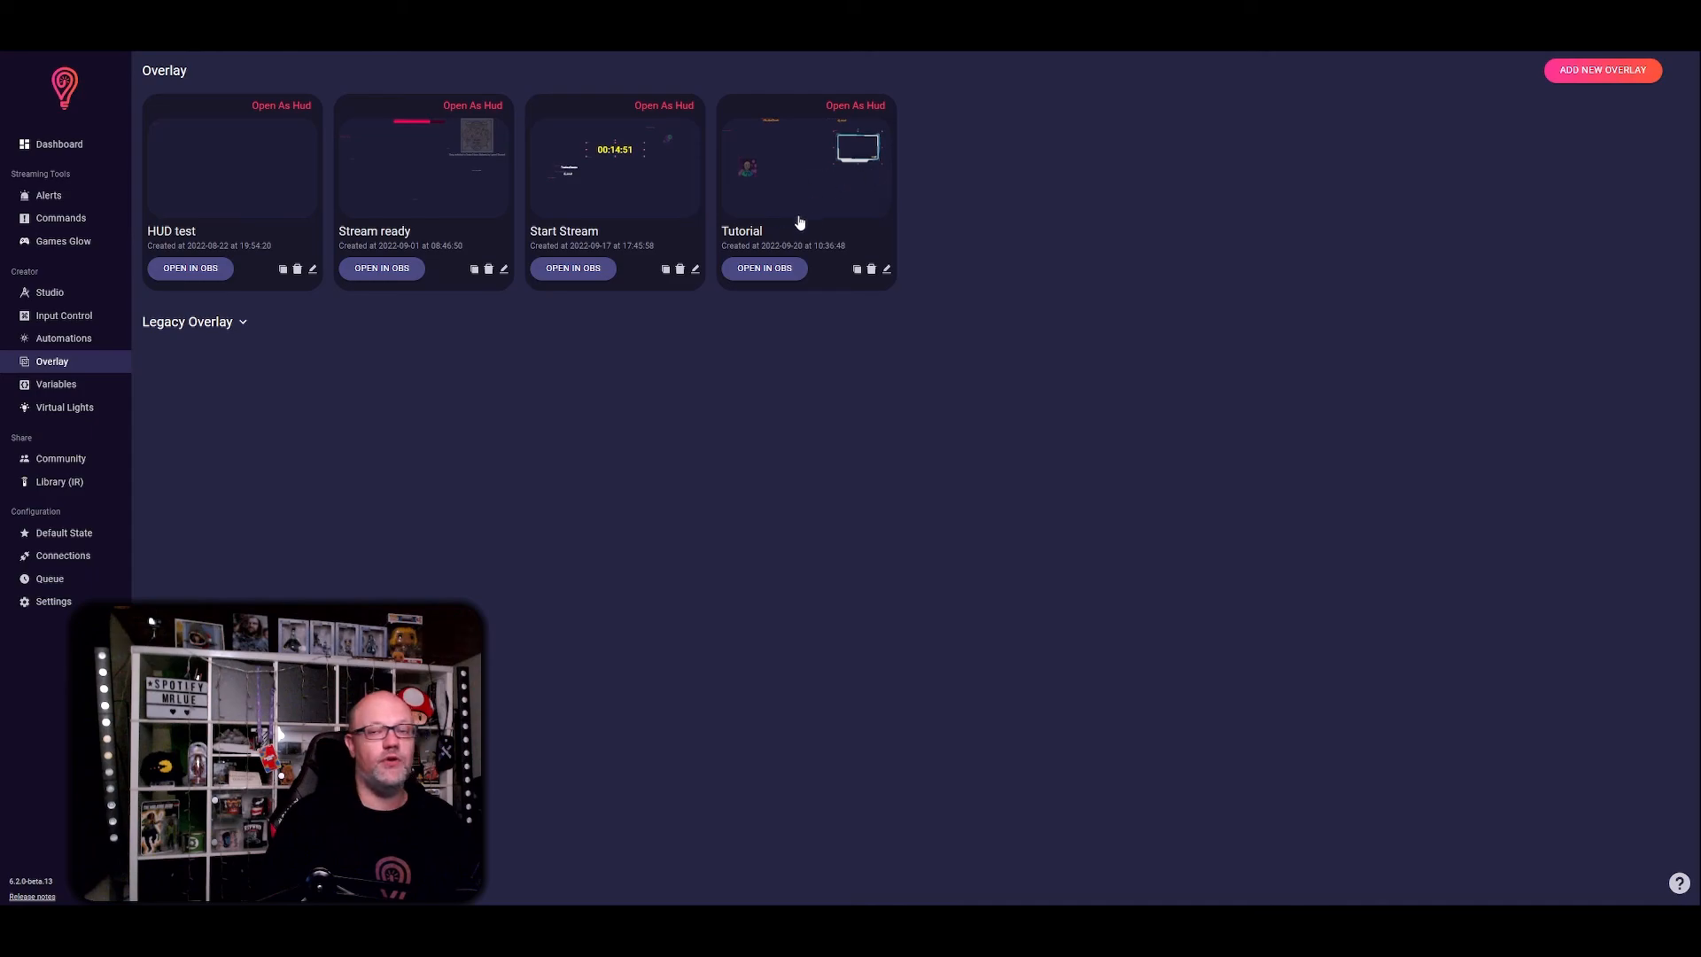
{"action": "left_click", "coordinate": [763, 271]}
{"action": "left_click", "coordinate": [805, 296]}
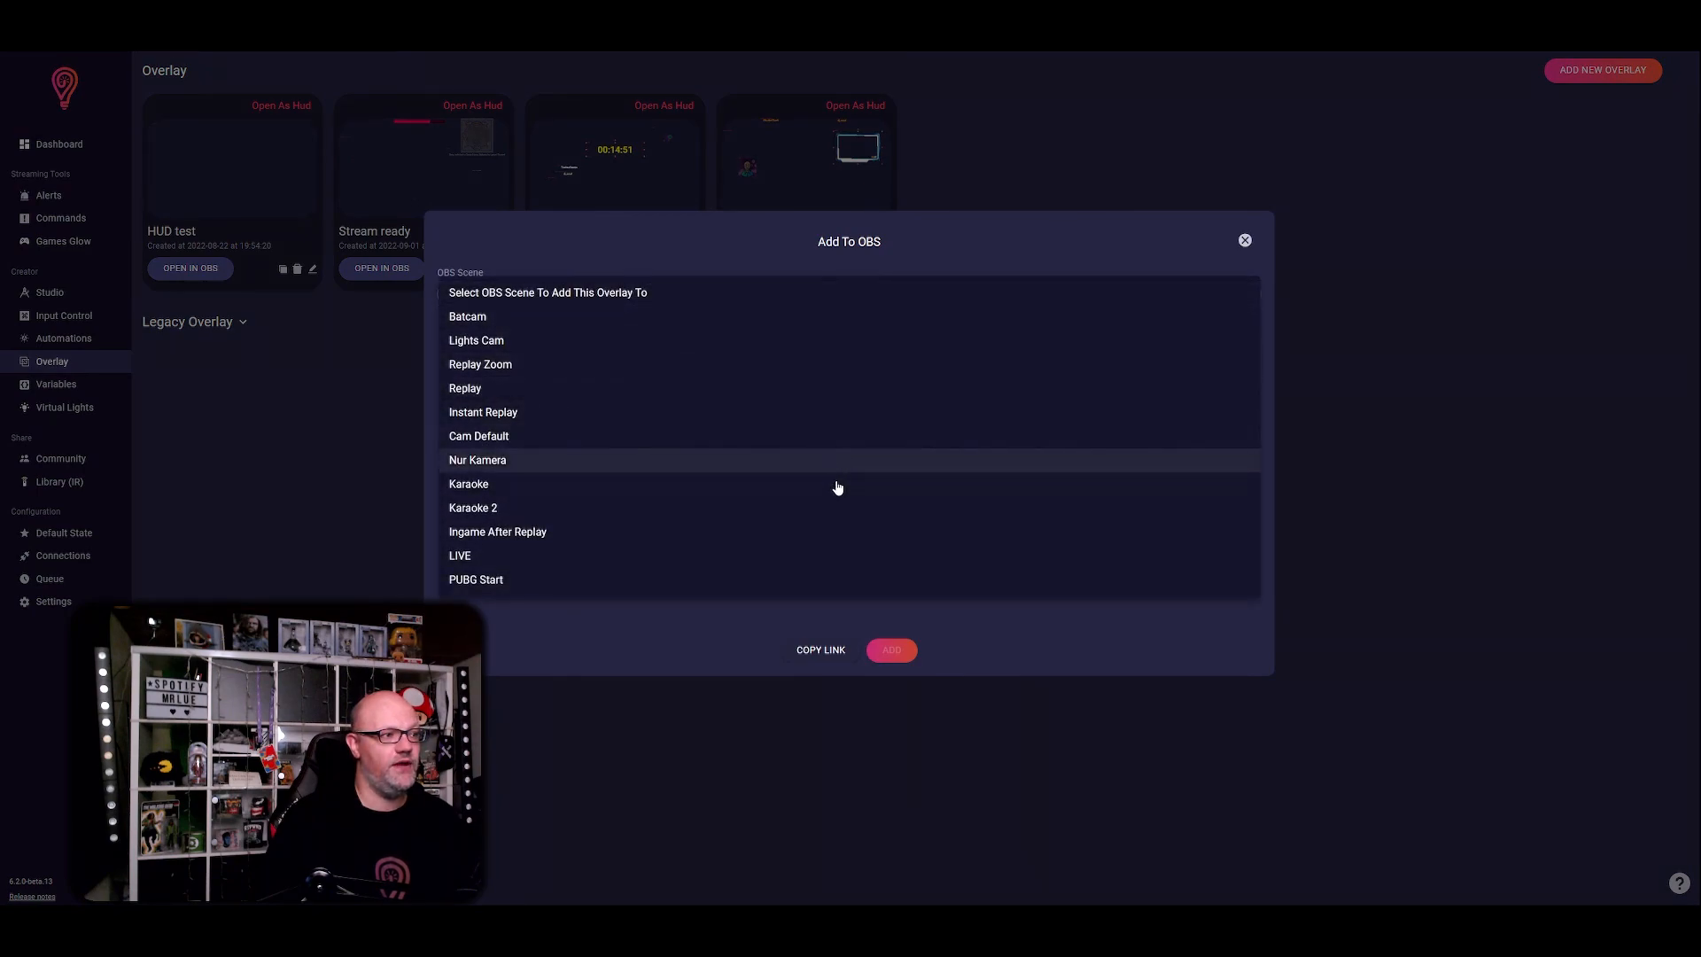
{"action": "left_click", "coordinate": [835, 556]}
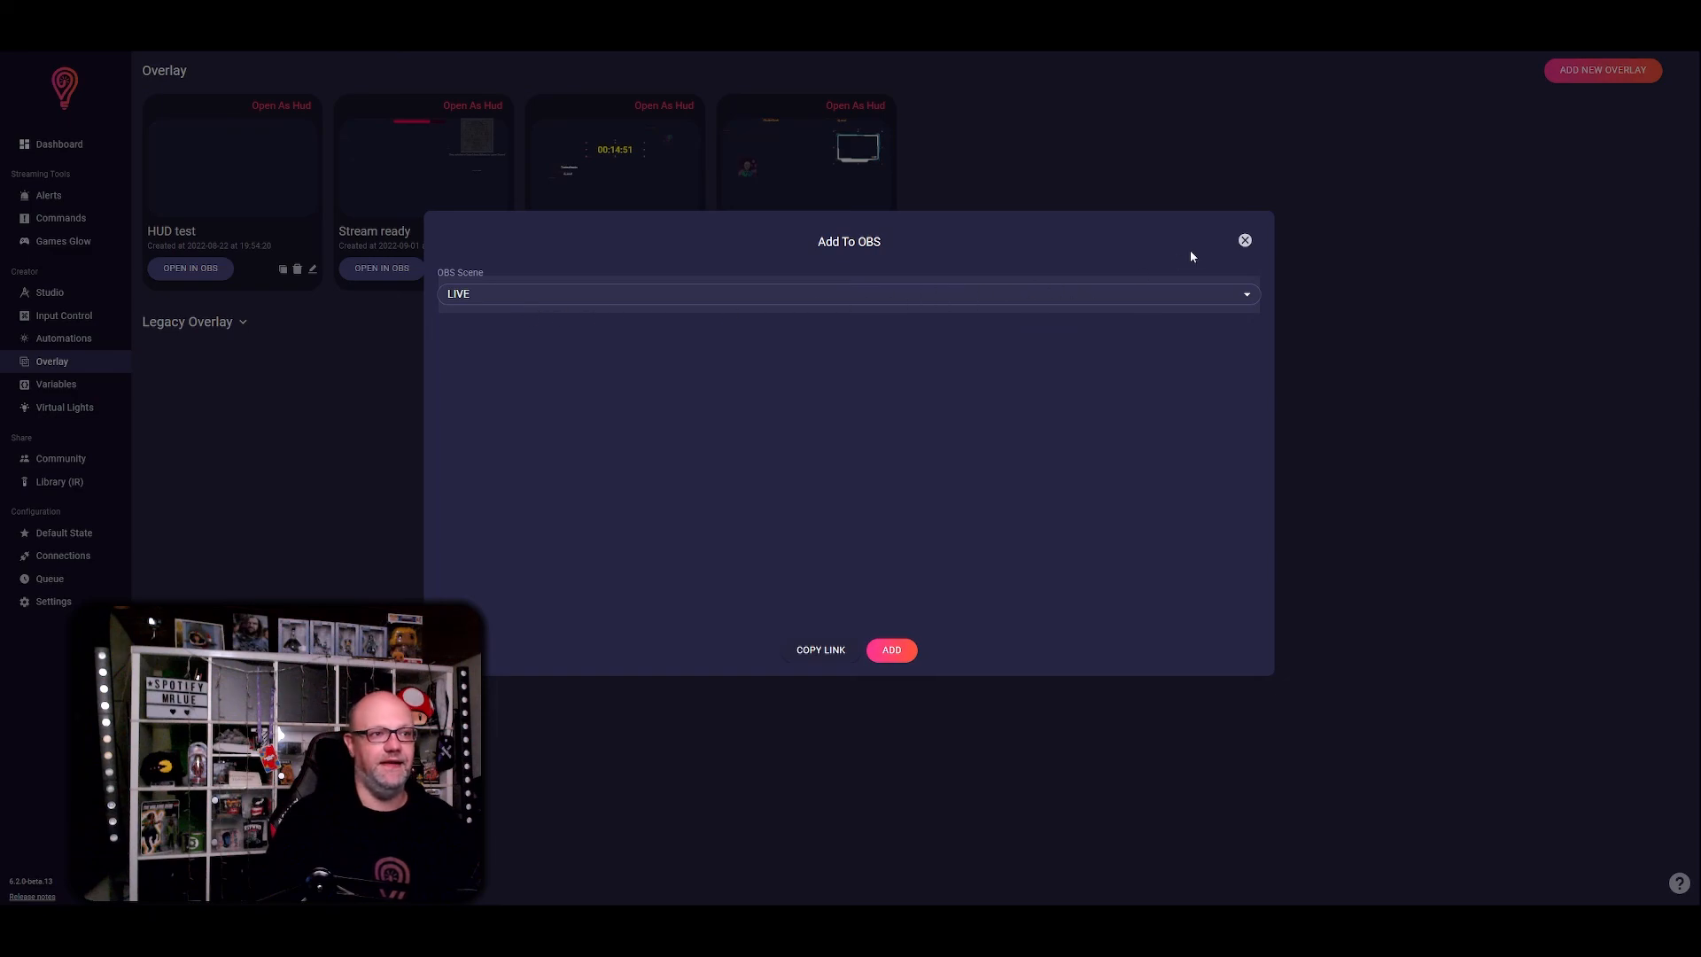
{"action": "left_click", "coordinate": [1246, 241]}
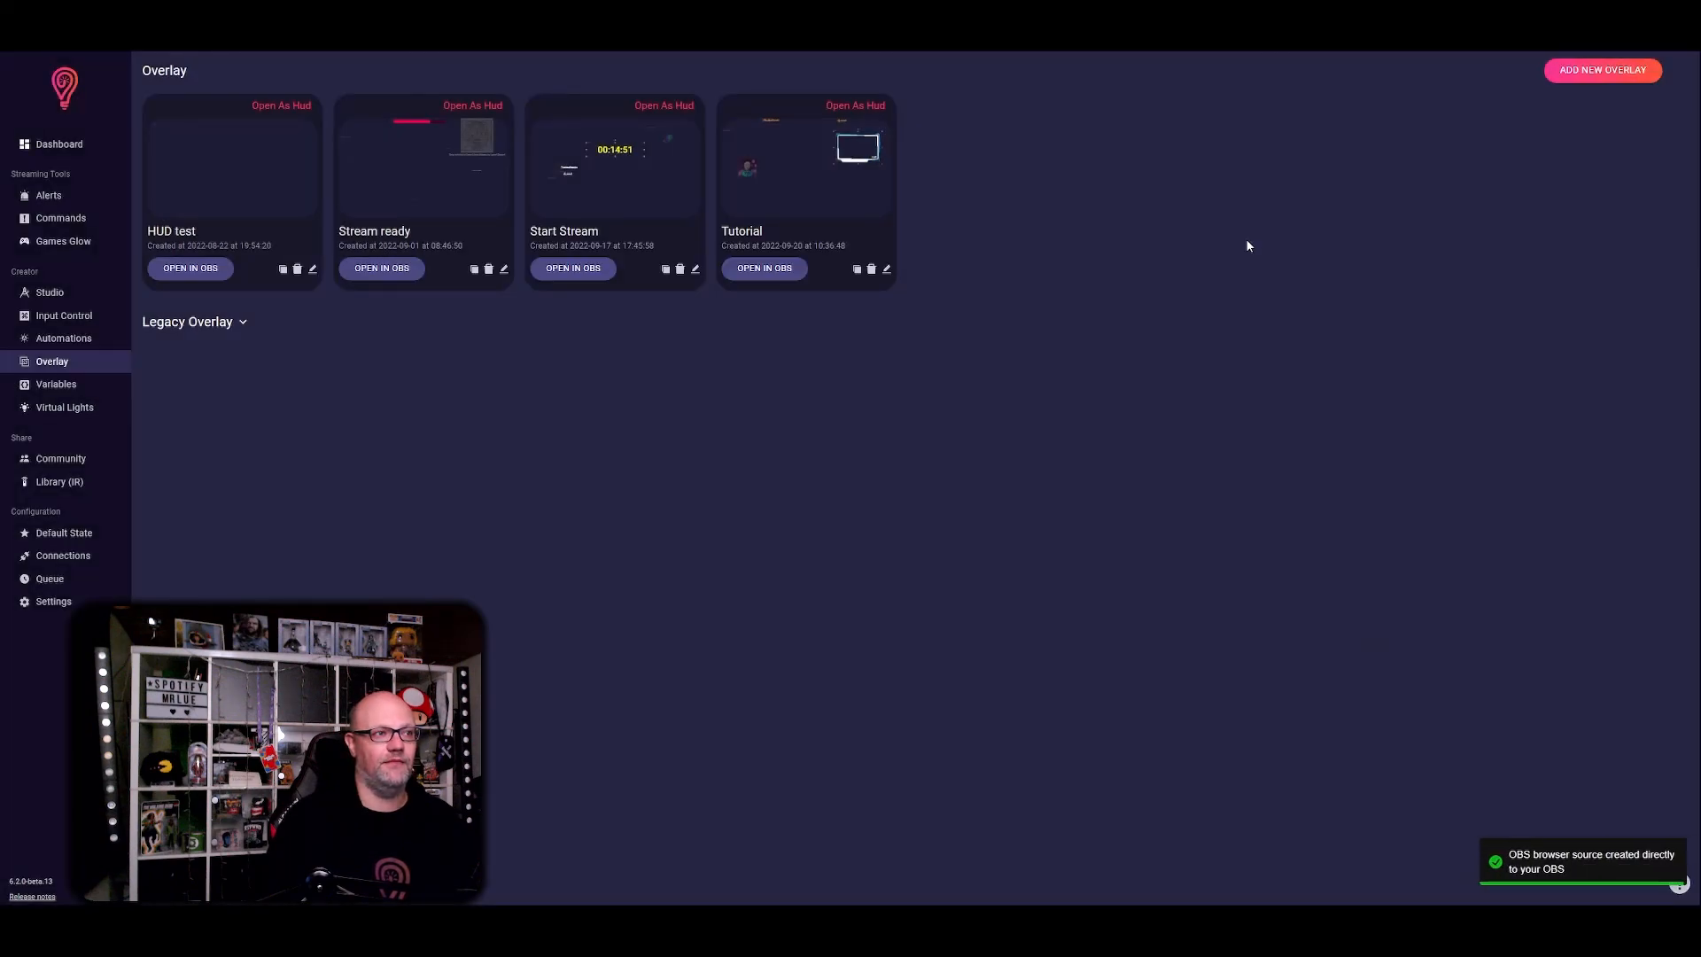